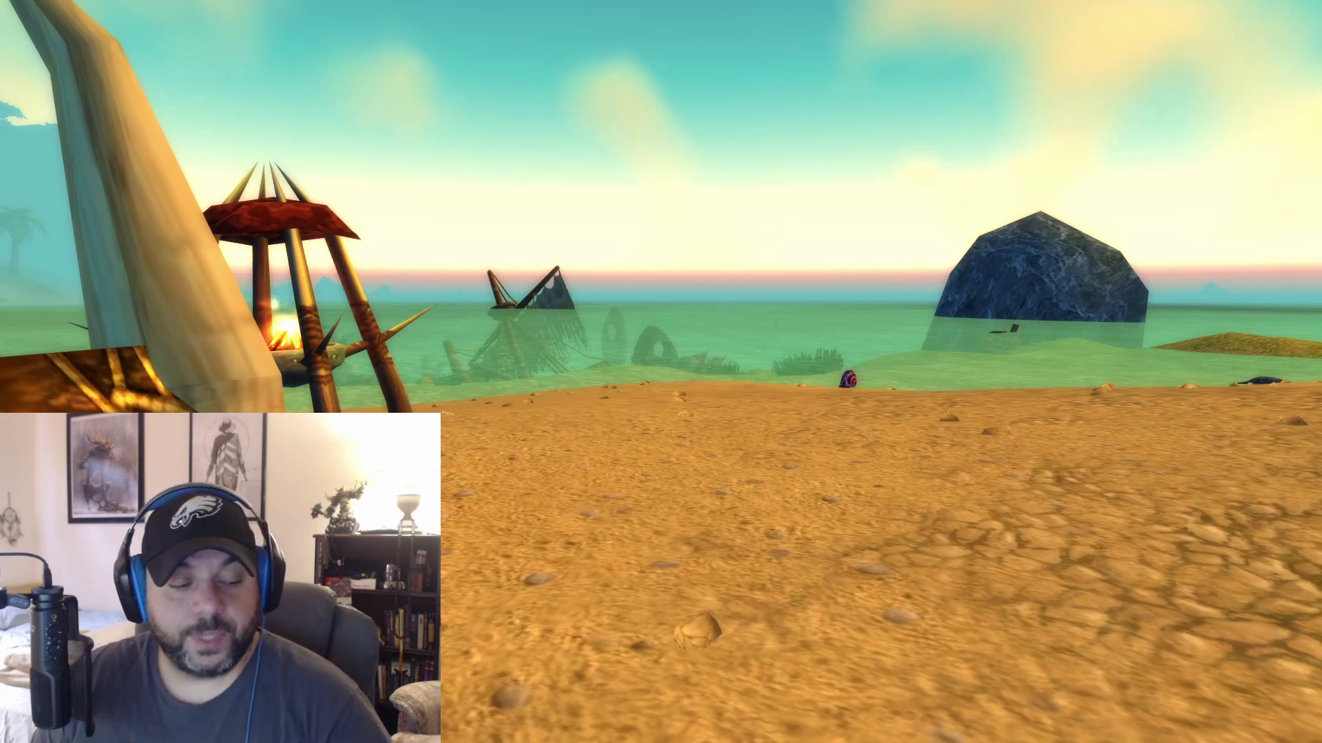
Switch to the browser's OBS Studio website, request the Windows installer, dismiss the save prompt and close the download page
key("alt+Tab")
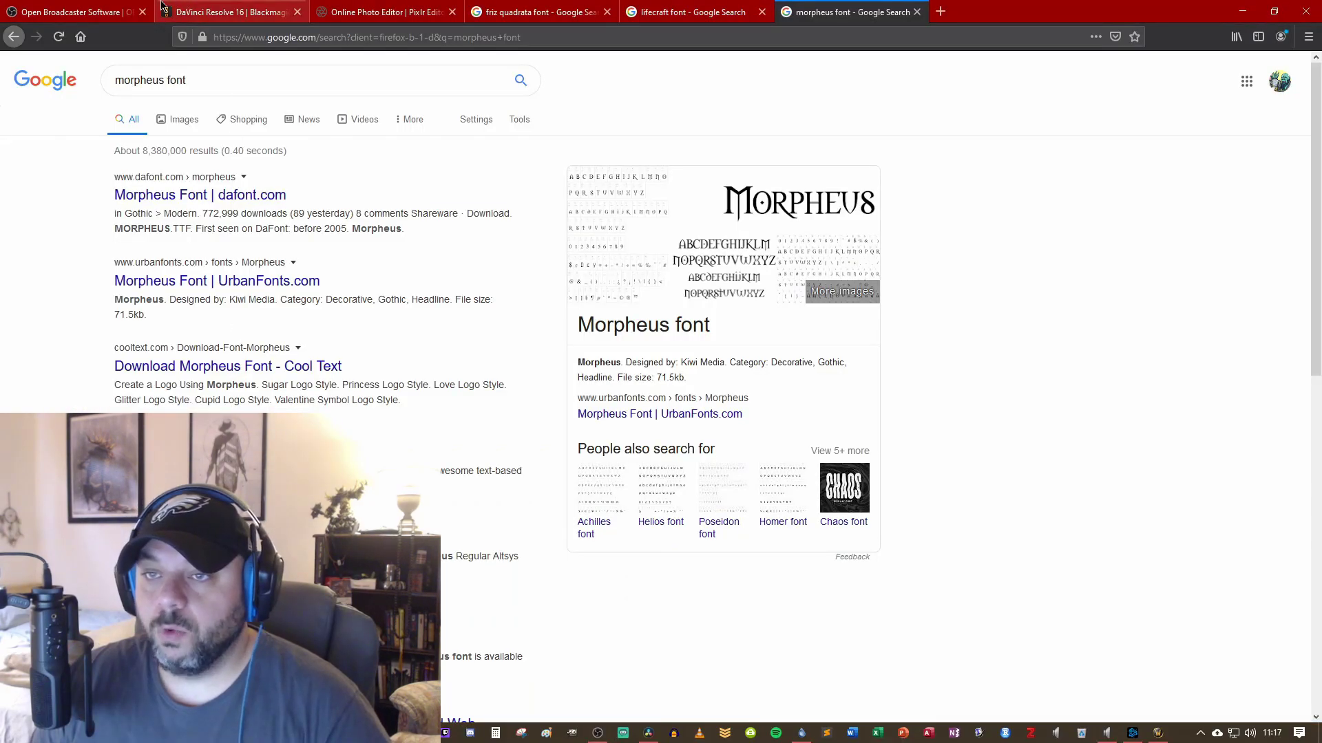
left_click(124, 12)
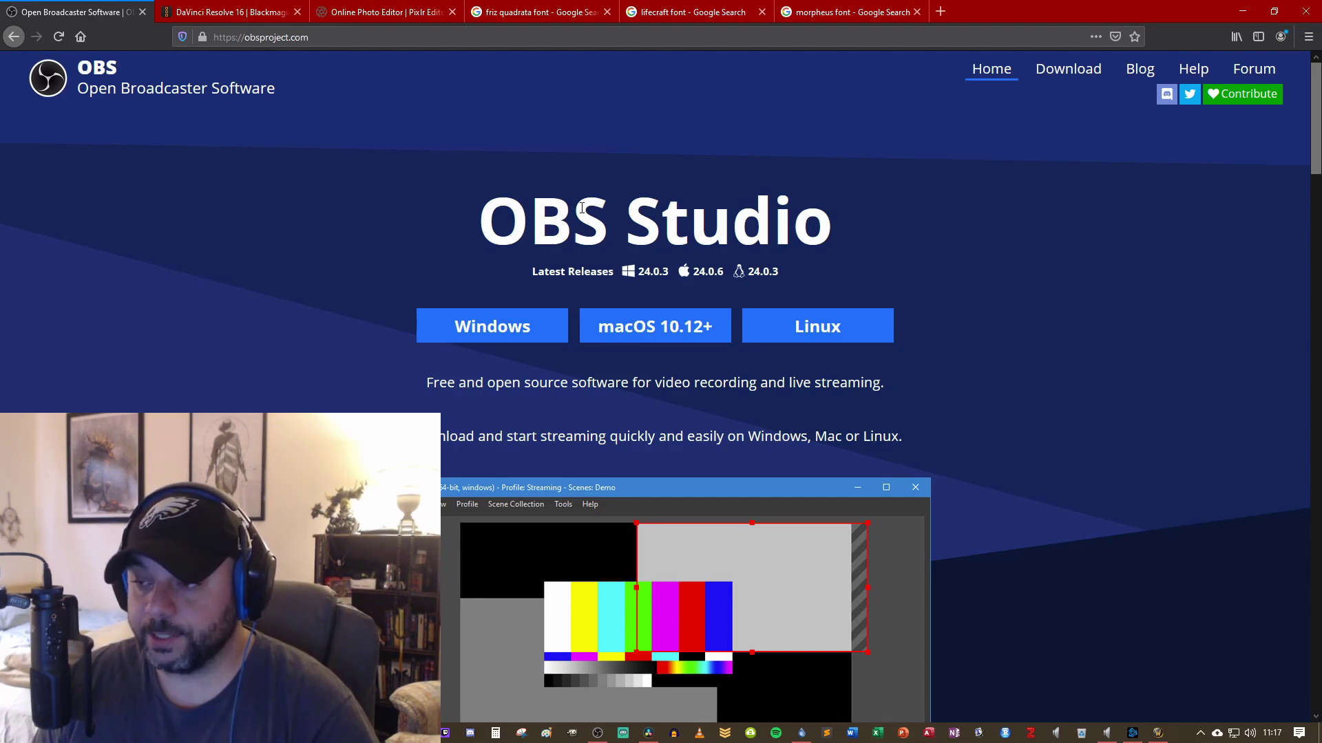
left_click(508, 331)
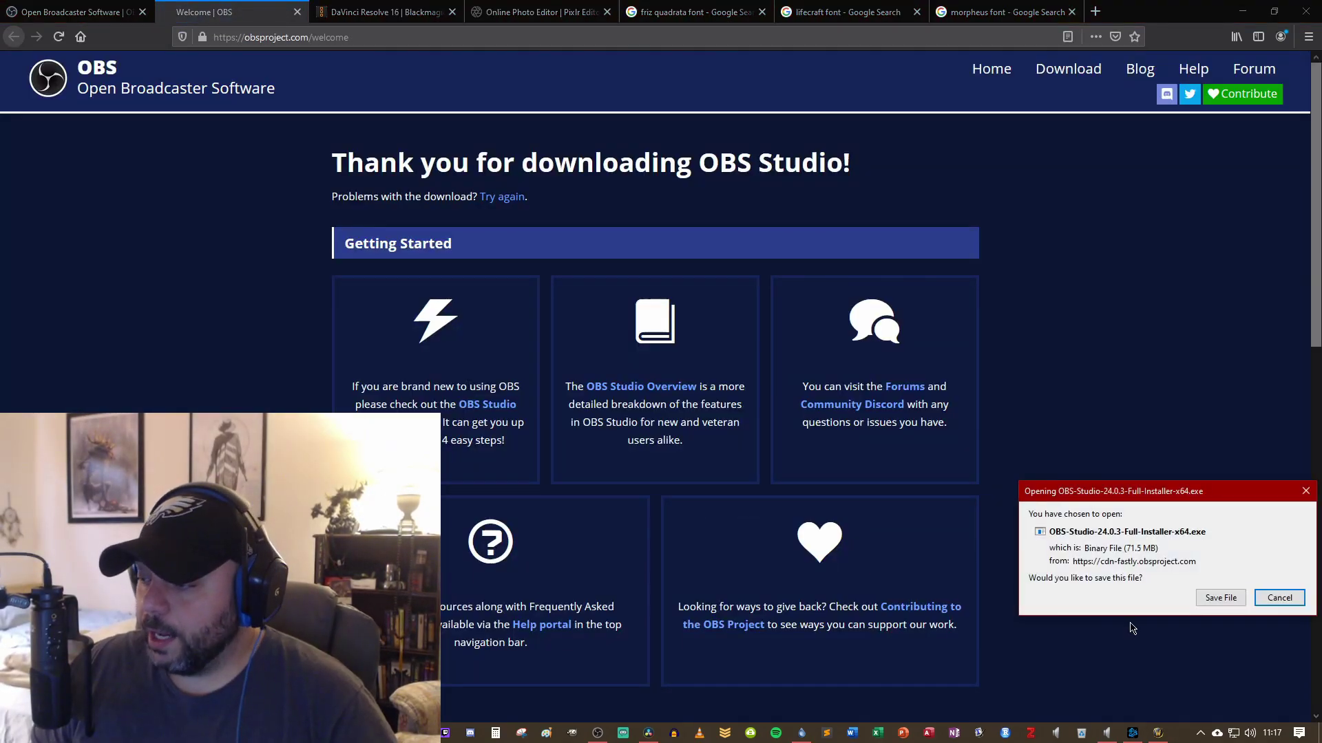
left_click(1305, 491)
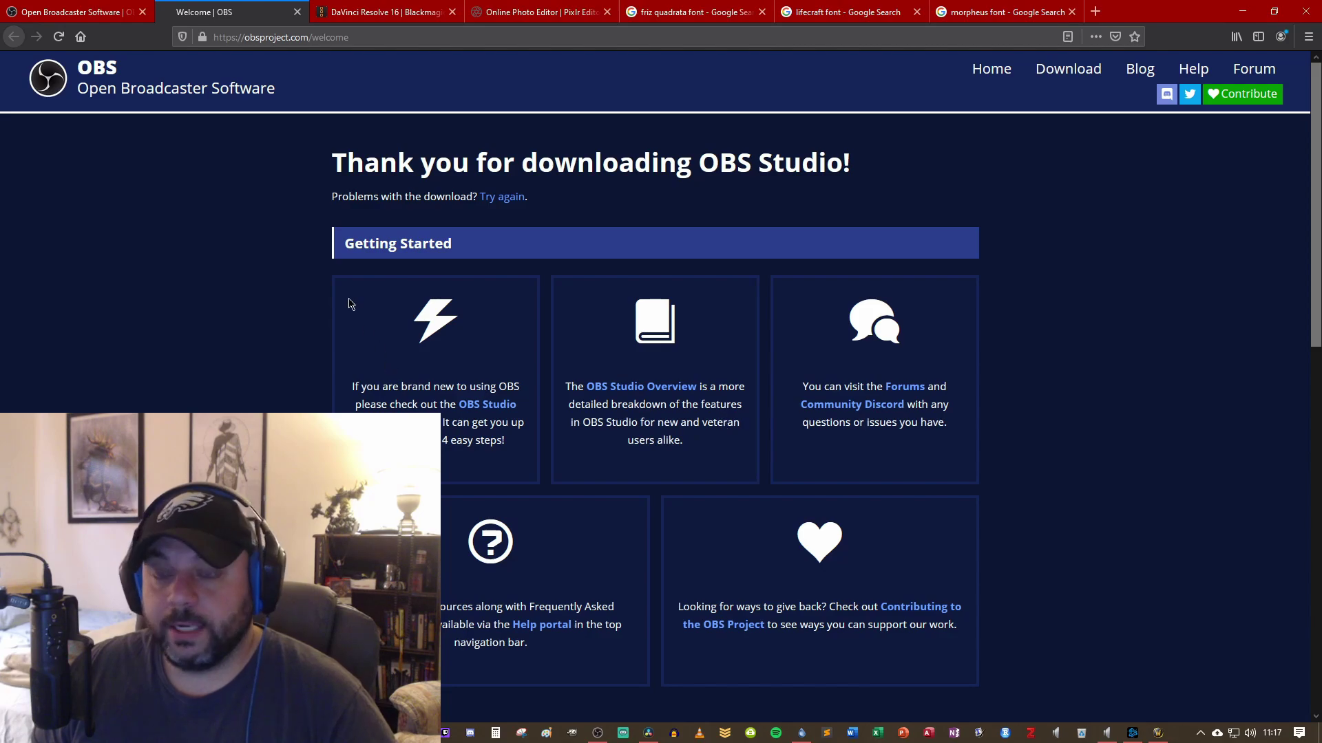
left_click(297, 13)
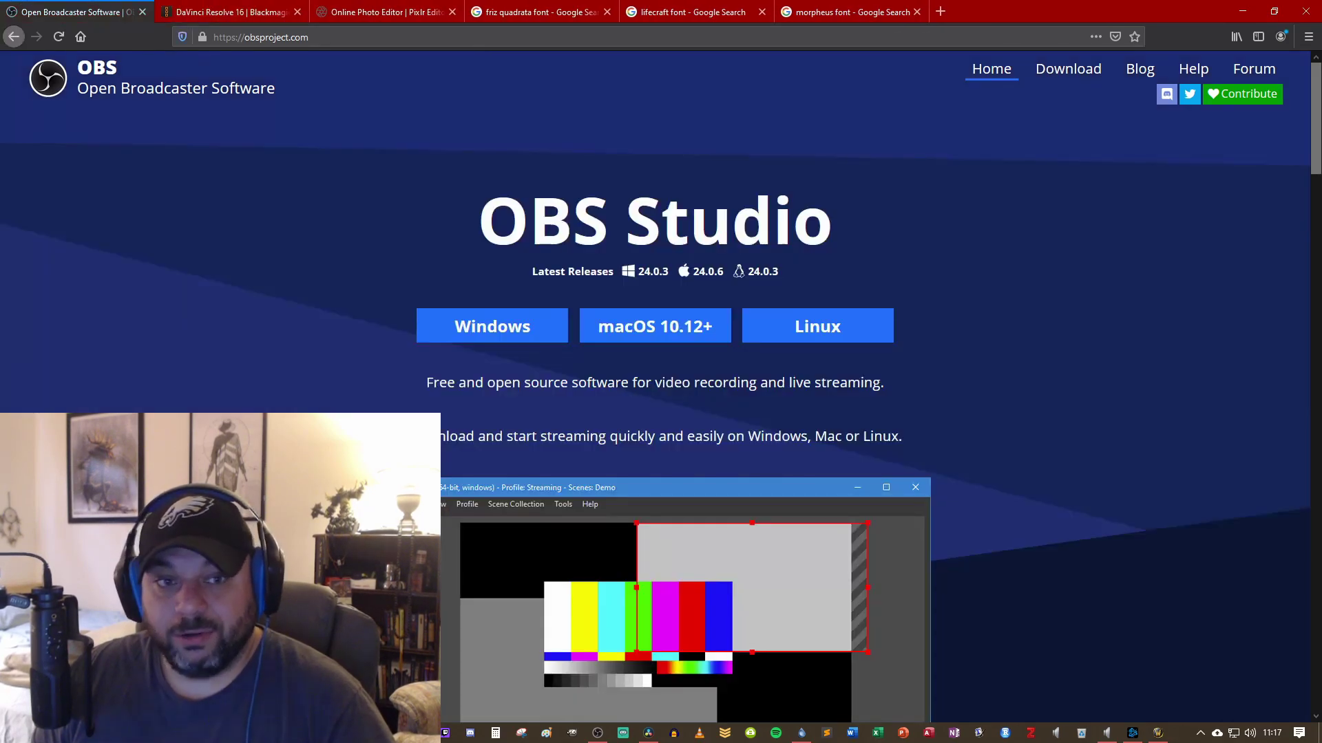
Switch to OBS, maximize its window, preview the AVthing scene and return to the Video test scene
left_click_drag(0, 186, 672, 193)
double_click(673, 198)
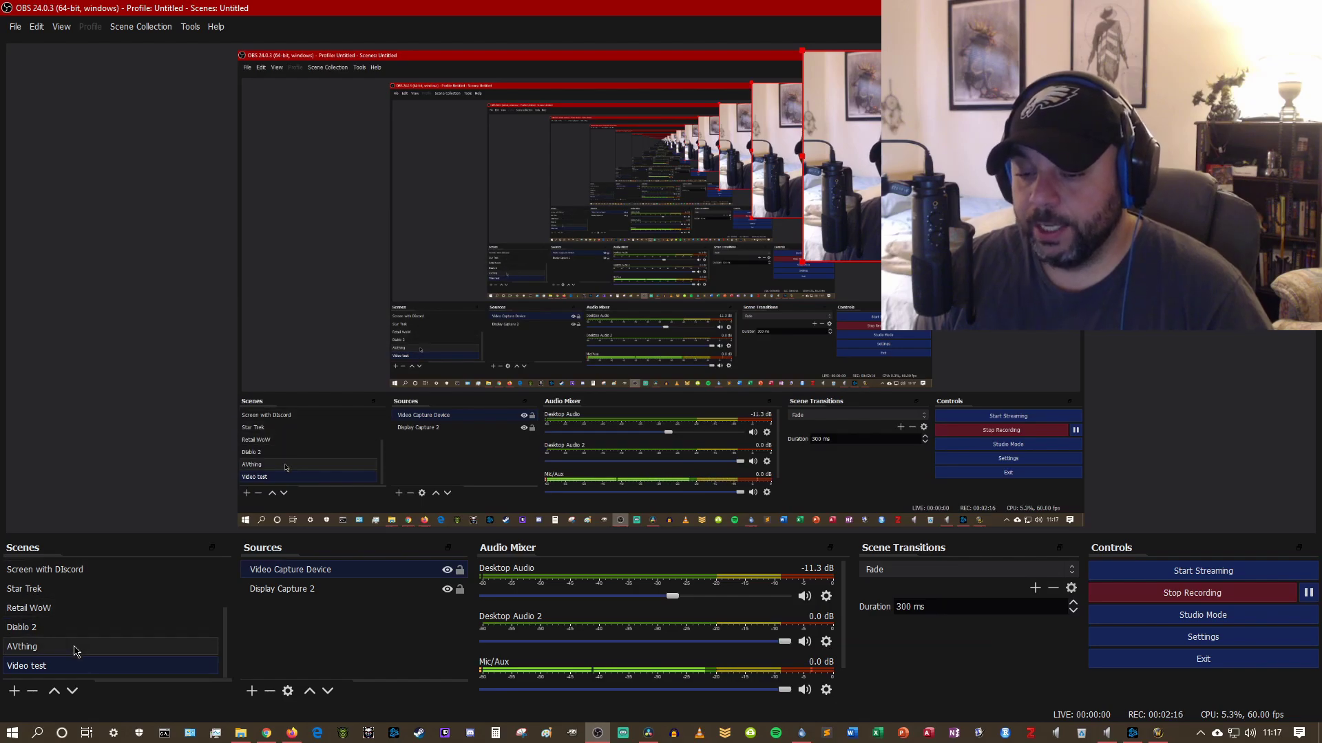
left_click(76, 648)
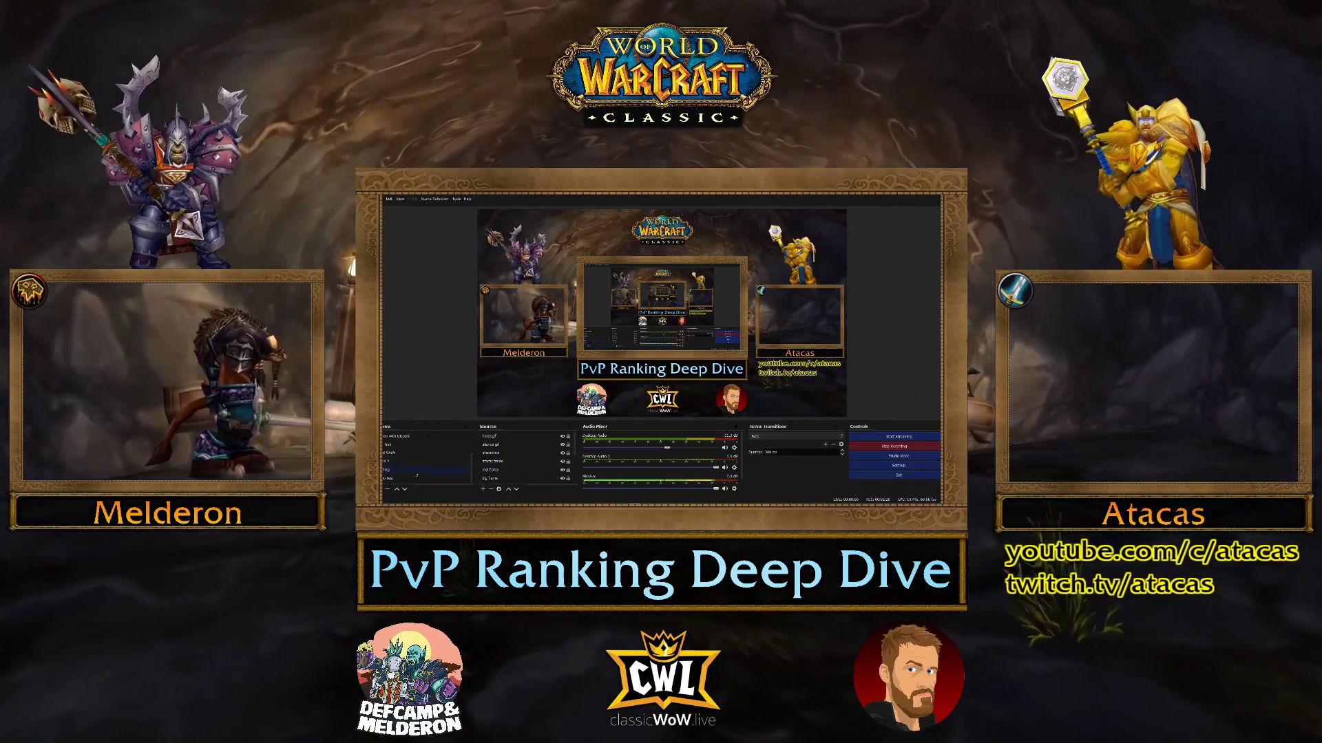
left_click(95, 667)
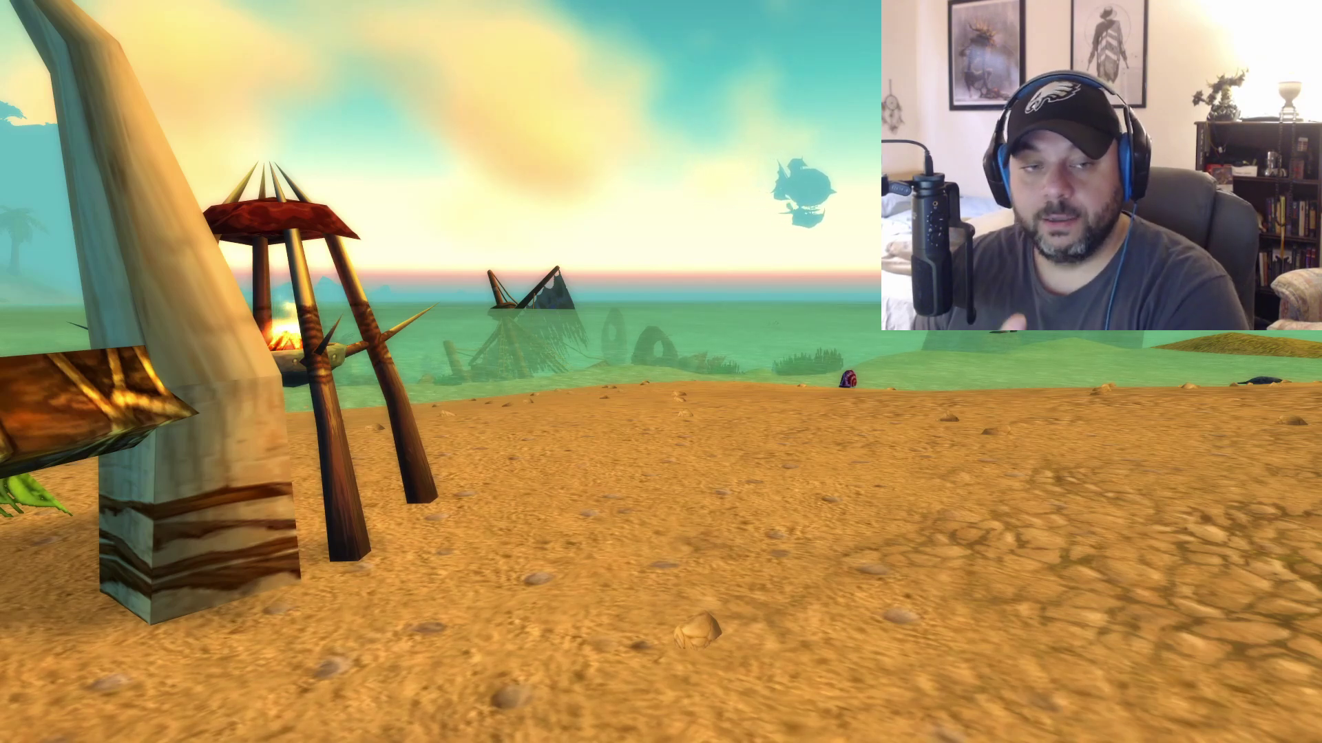
Bring OBS back maximized and open its settings to examine the streaming and recording output options
key("alt+Tab")
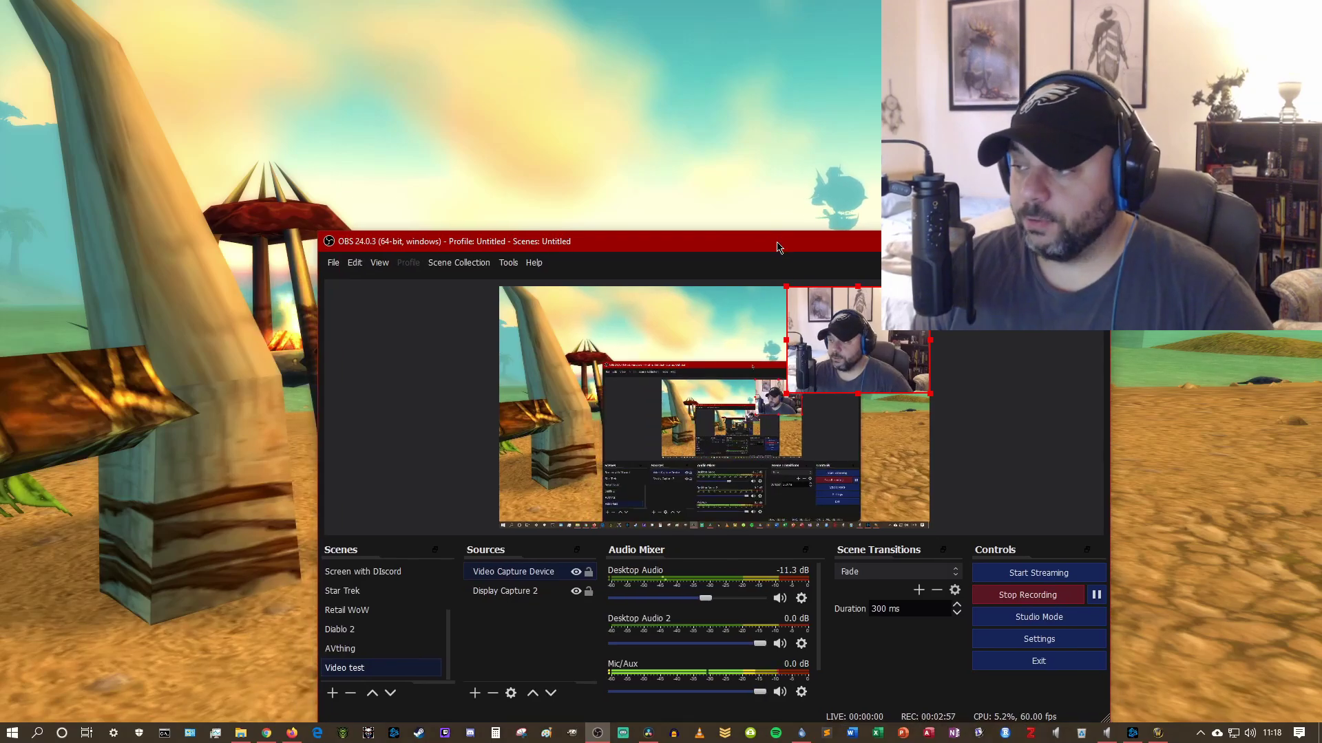
double_click(760, 250)
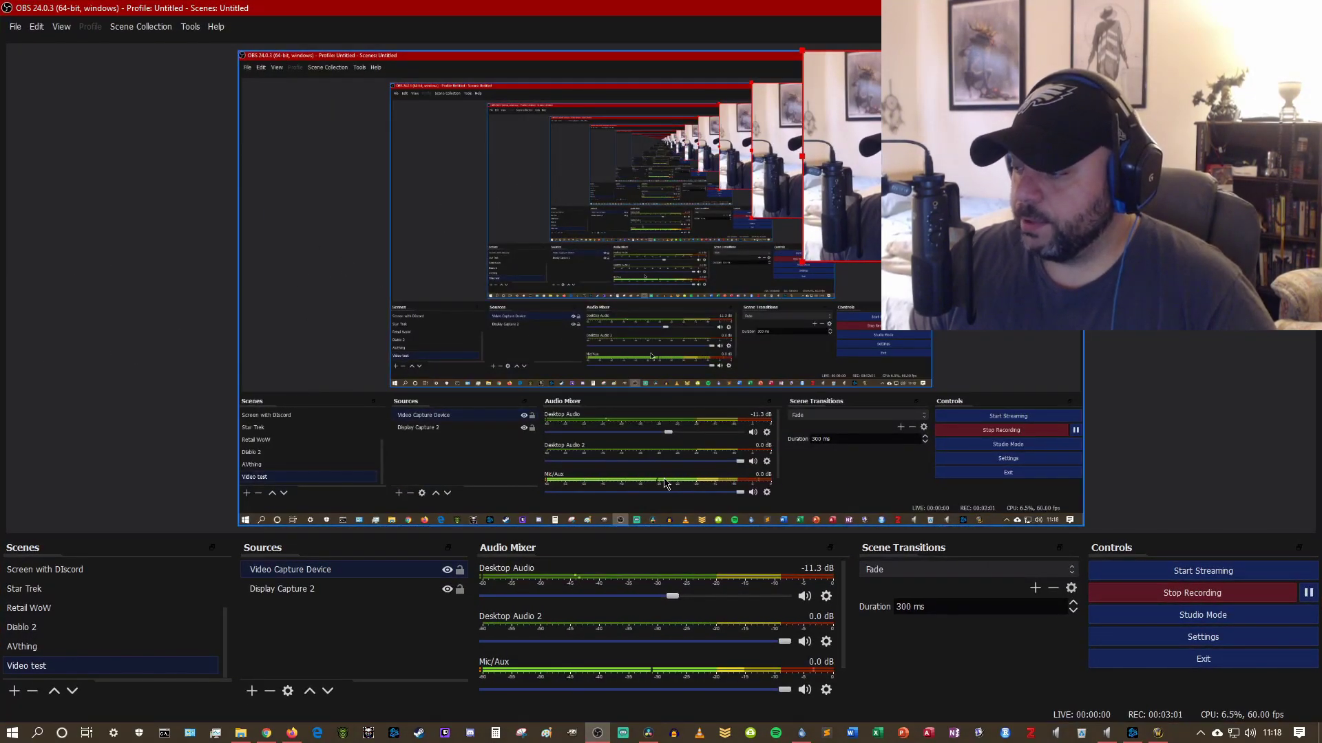
left_click(1204, 647)
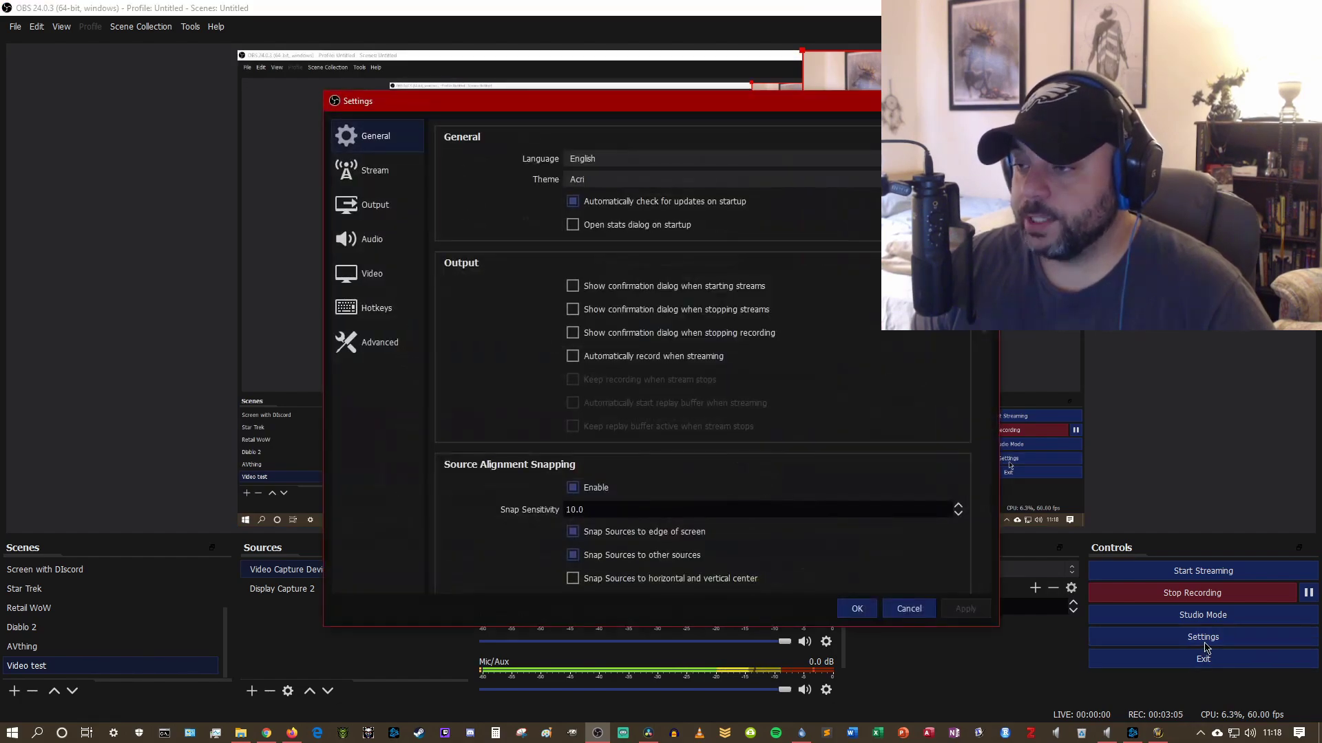
left_click_drag(499, 107, 265, 58)
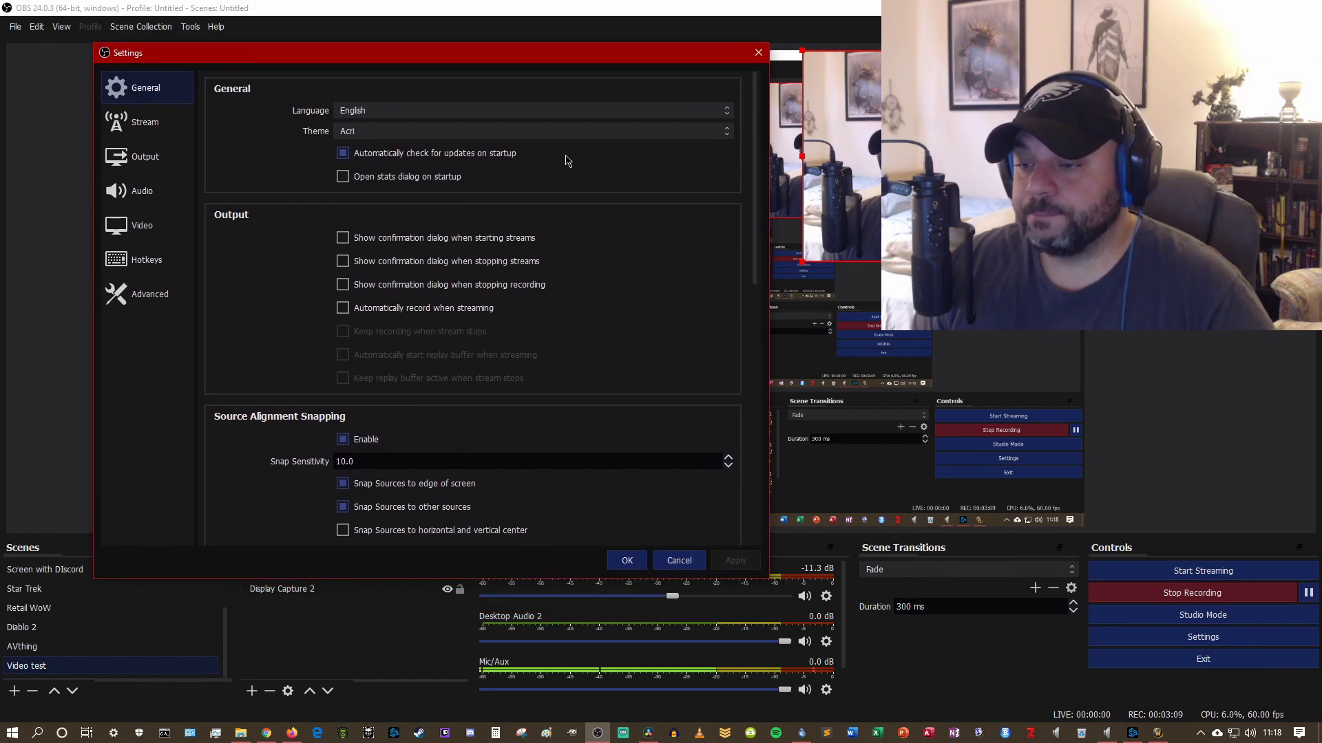
left_click(158, 150)
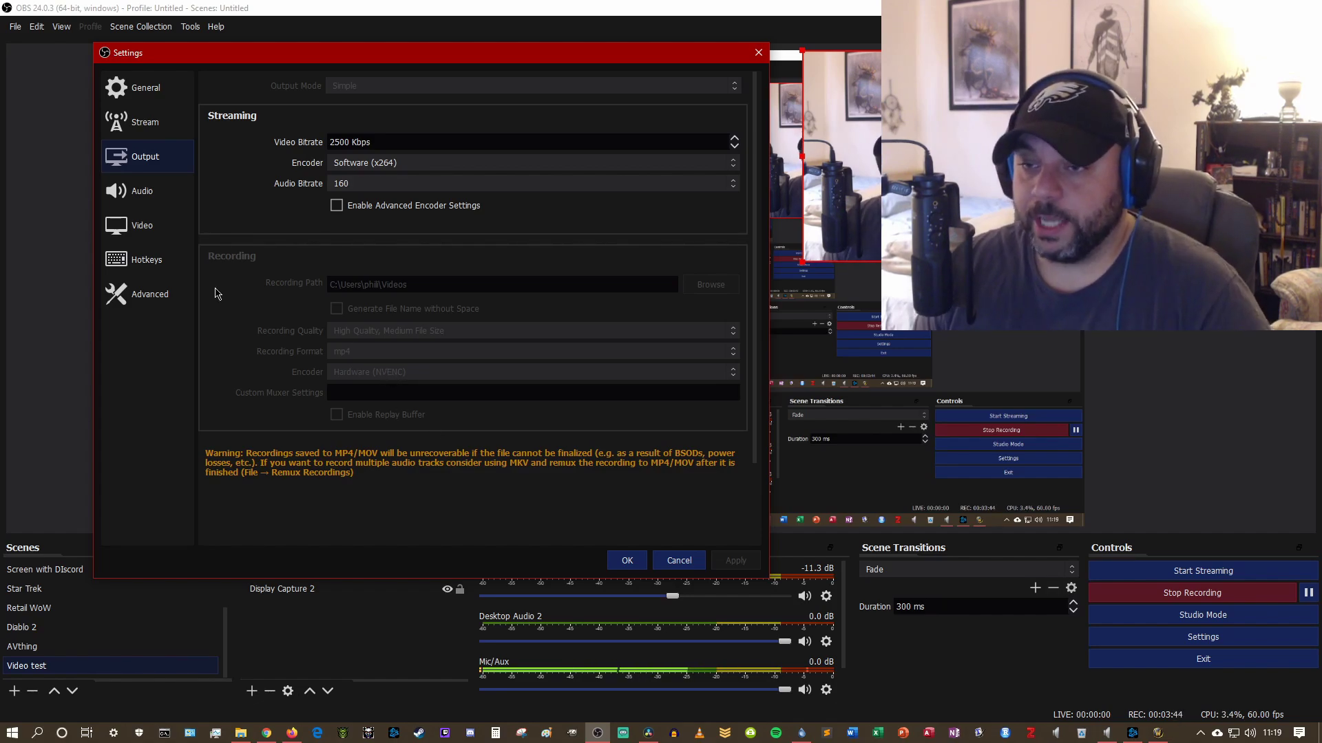
Compare the audio device settings with the Windows playback and recording devices, and close the settings without changes
left_click(157, 190)
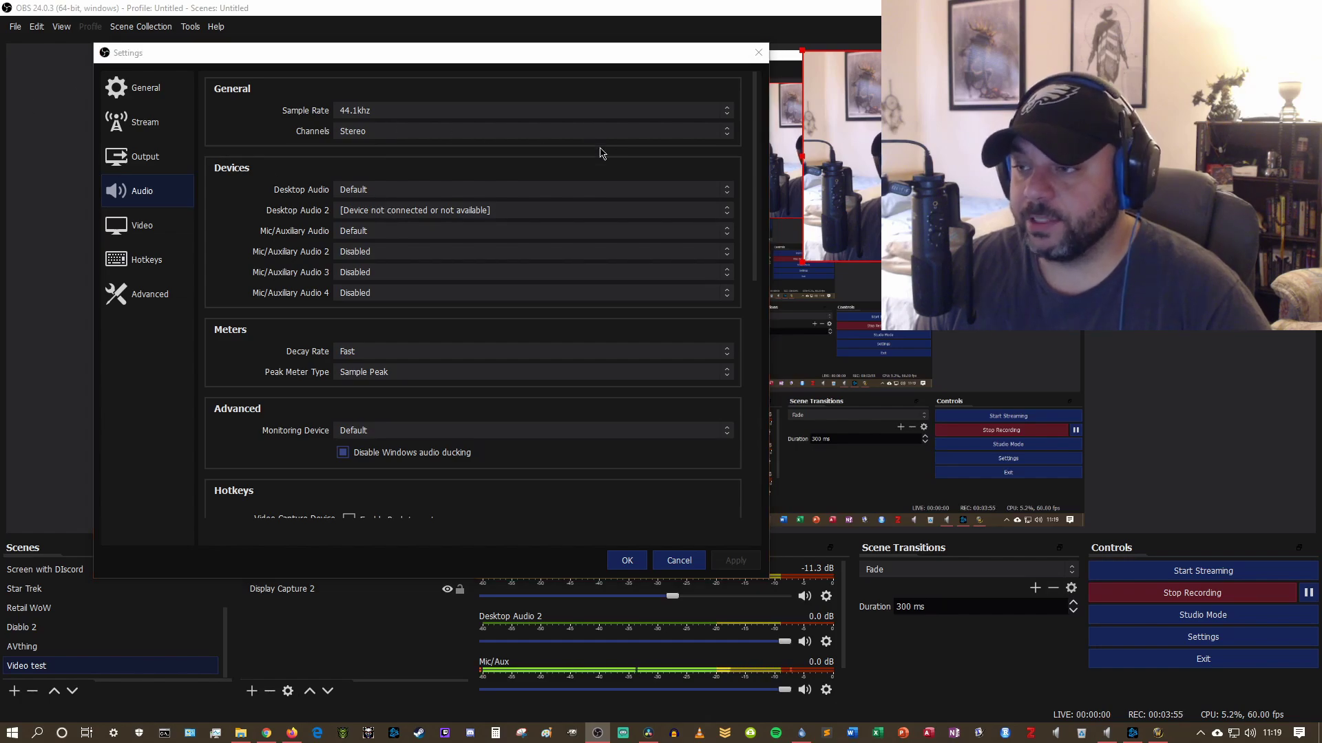
left_click_drag(815, 153, 959, 339)
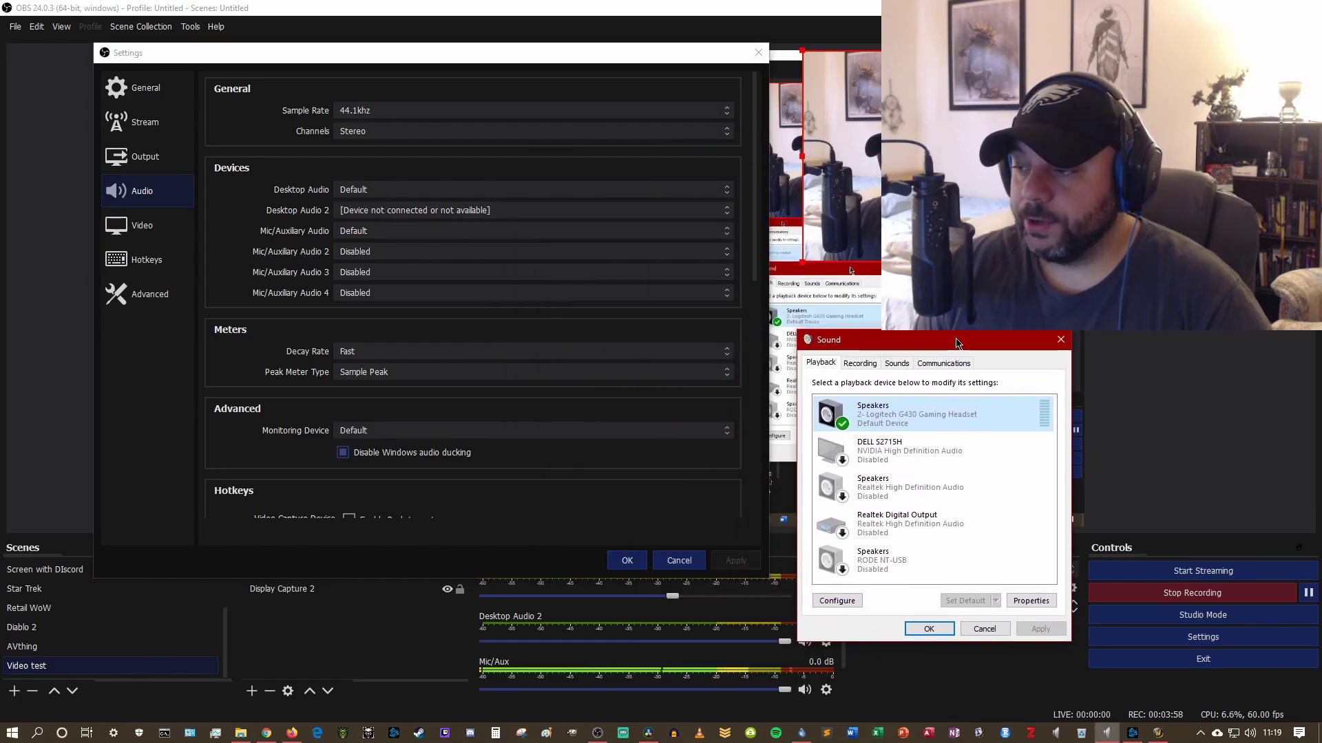
left_click(862, 360)
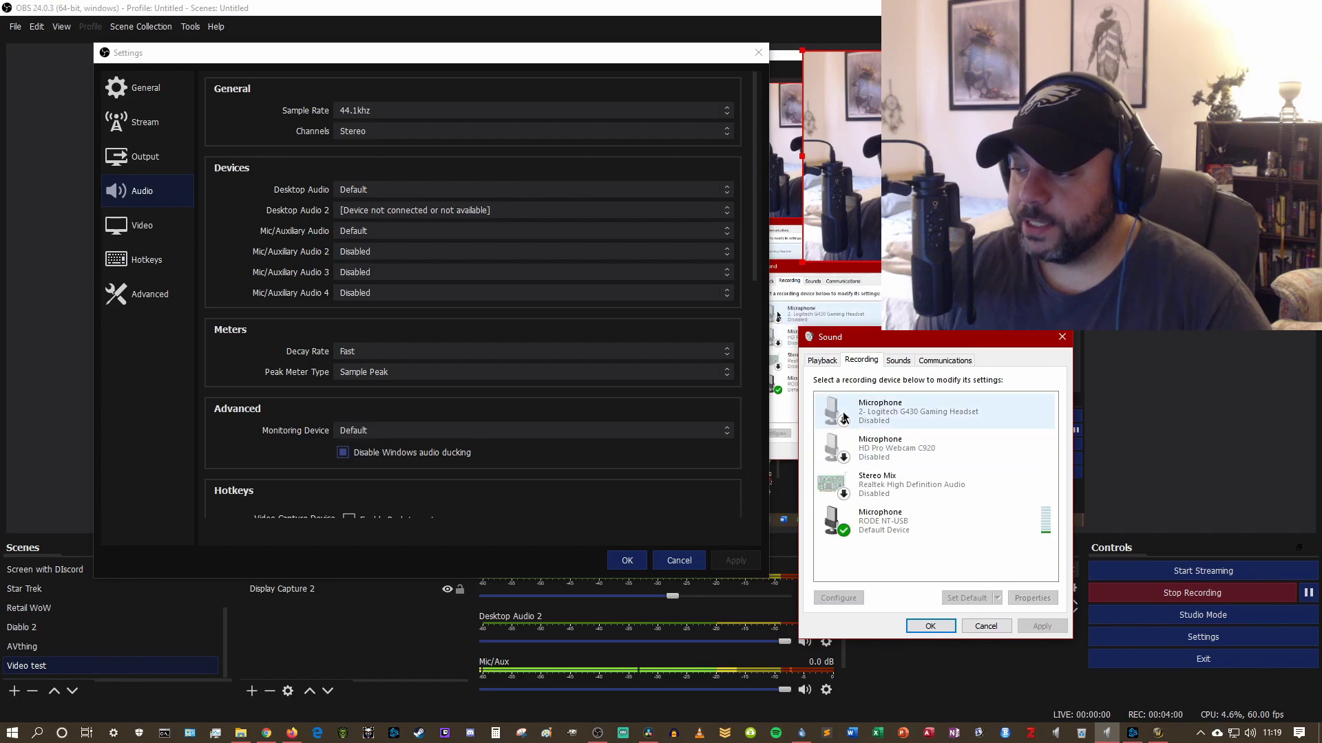
left_click_drag(886, 347, 0, 200)
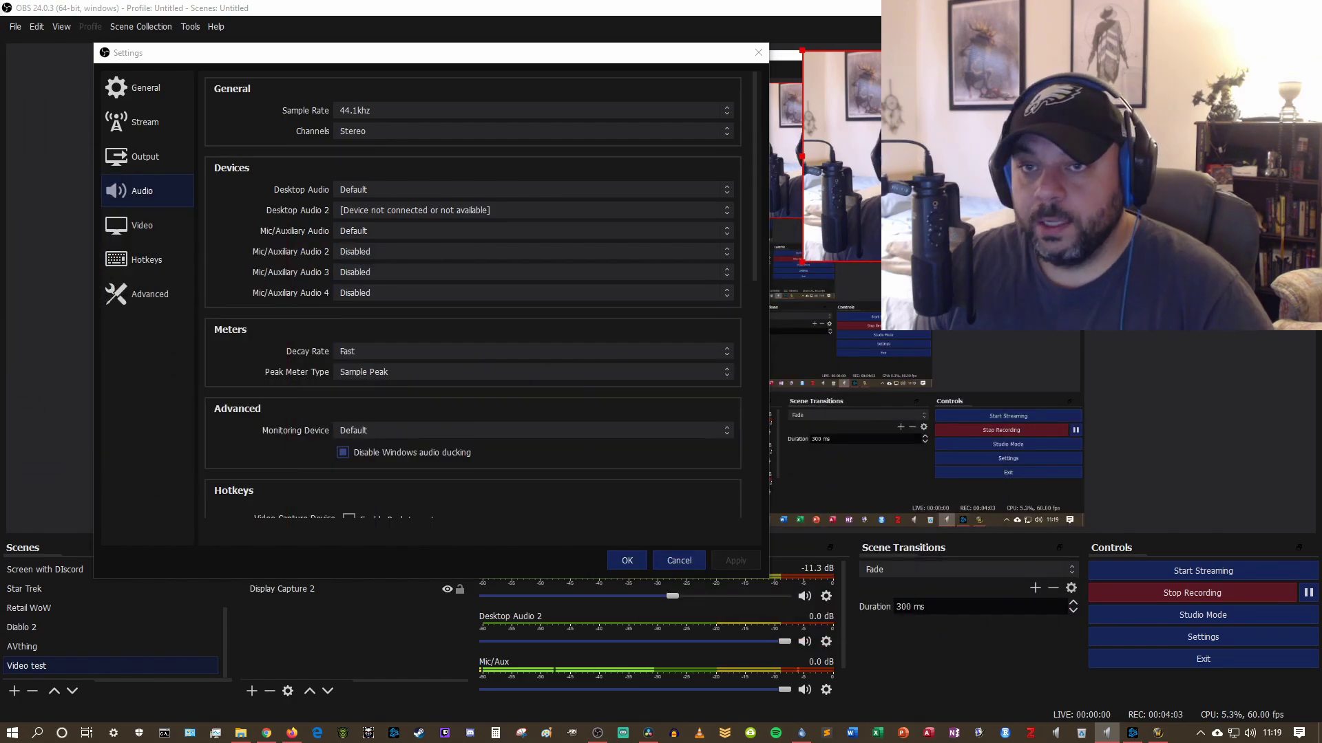
left_click(678, 560)
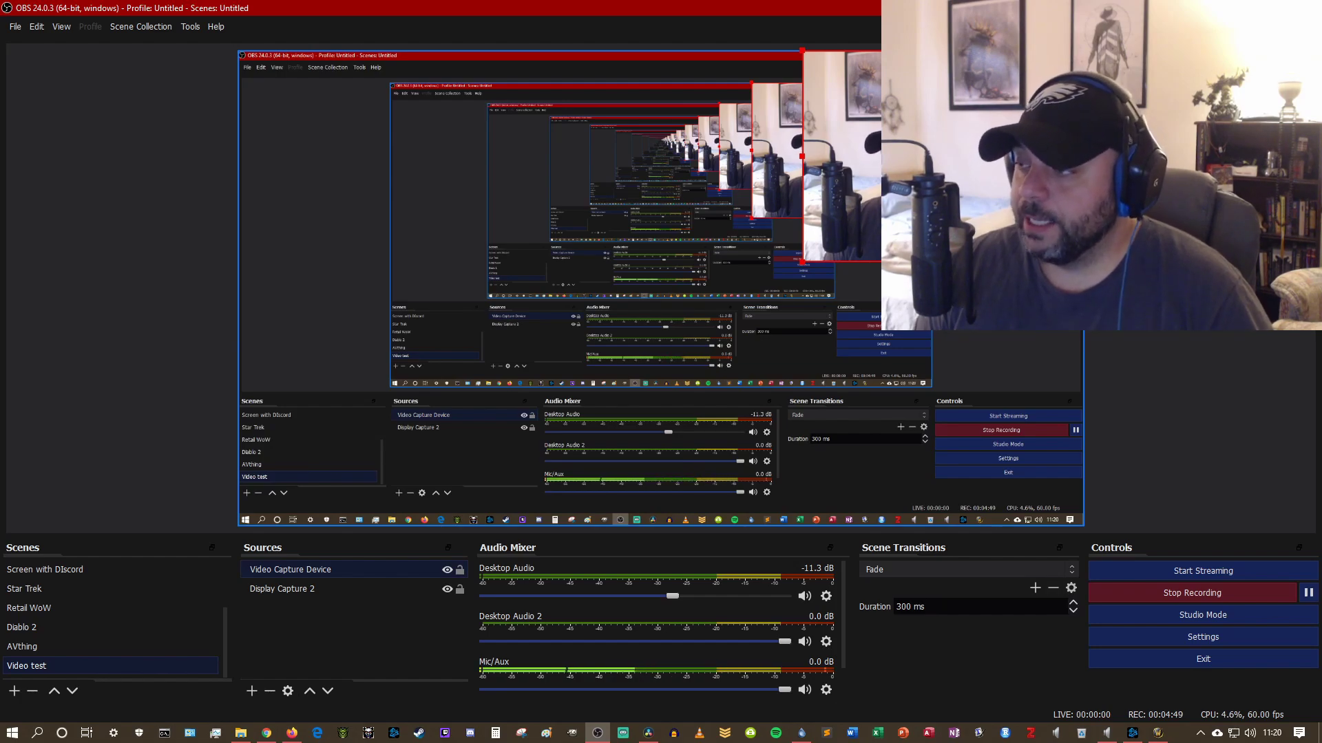
Move the Video Capture Device to the canvas's lower-left corner and shrink it to about a fifth of the canvas width
left_click_drag(942, 118, 280, 434)
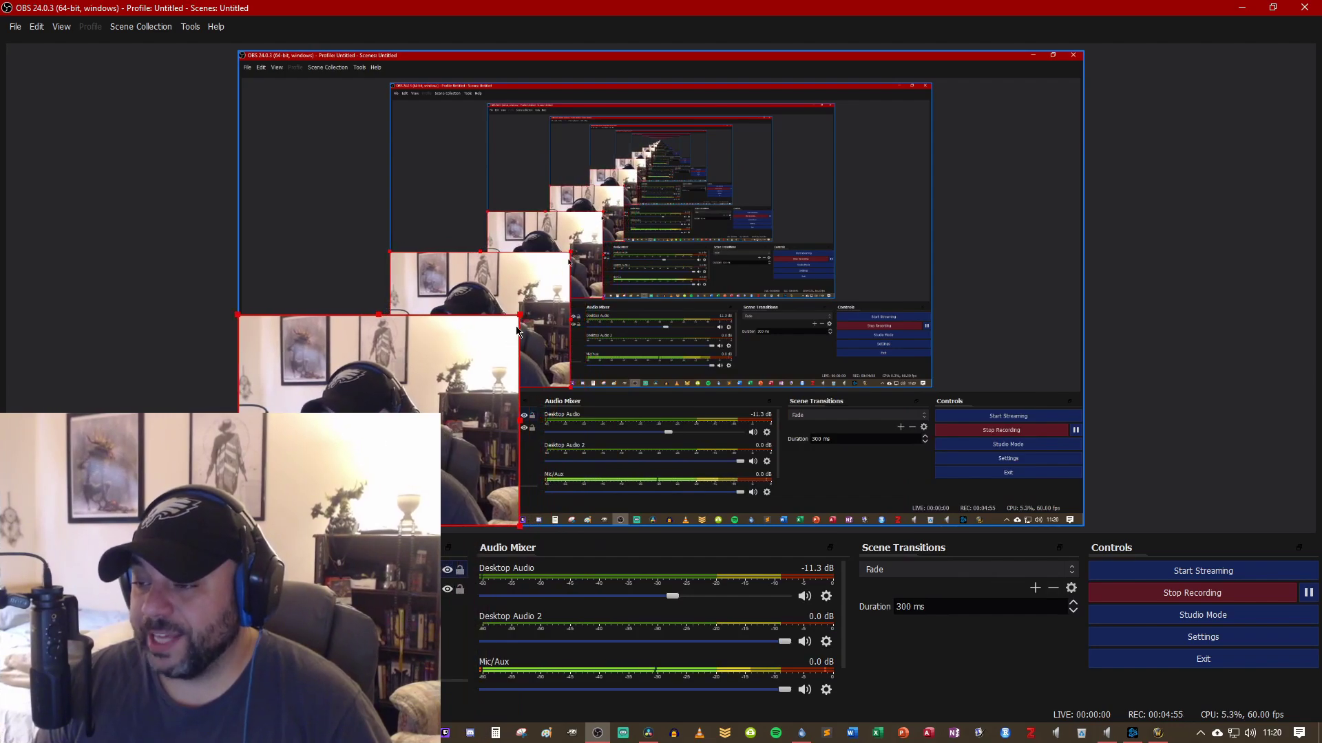
left_click_drag(520, 316, 402, 402)
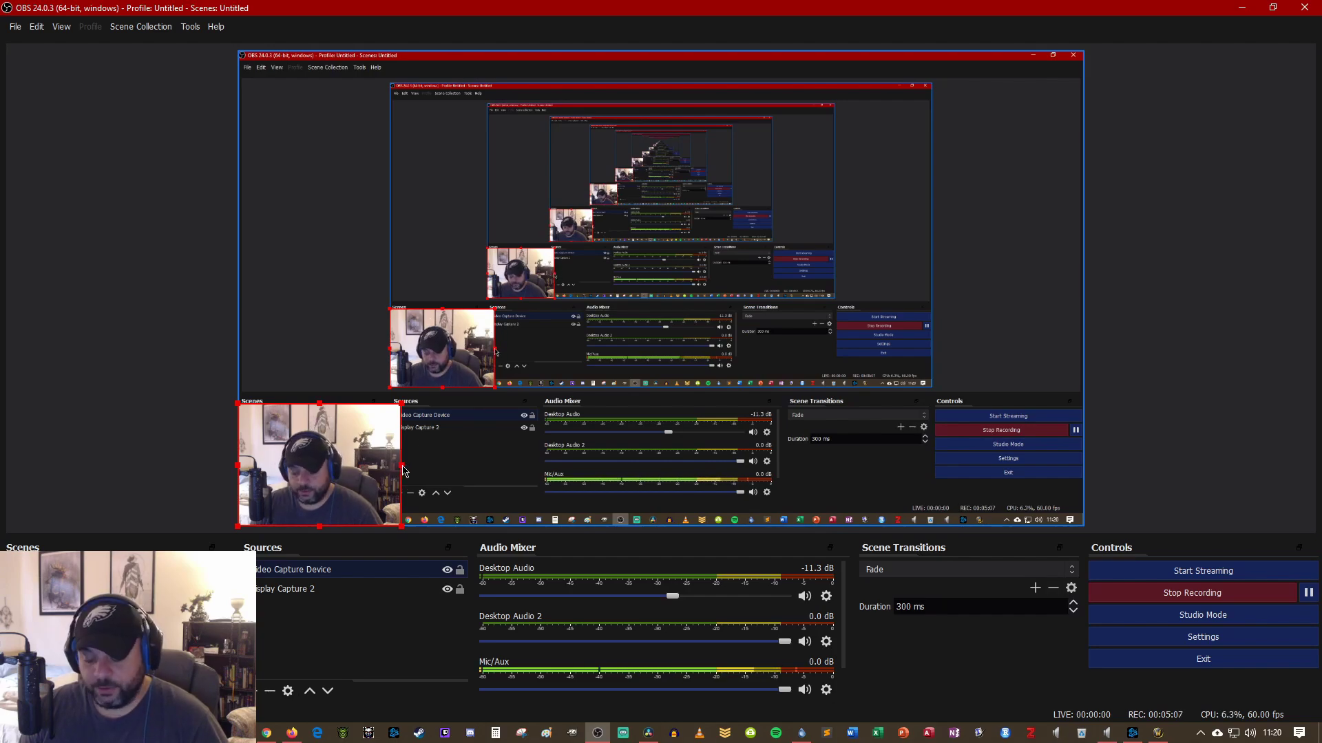
mouse_move(404, 471)
left_mouse_down()
mouse_move(293, 484)
mouse_move(403, 494)
left_mouse_up()
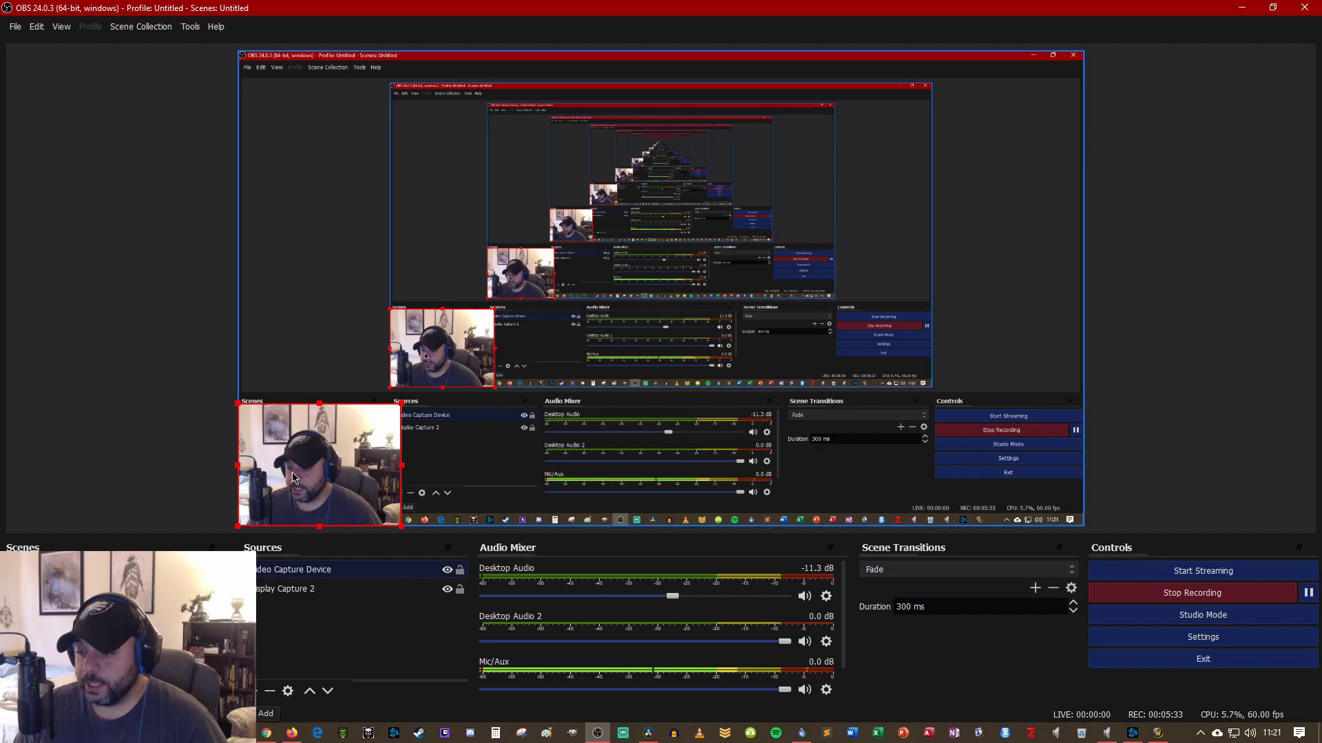
Move the webcam up along the canvas's left edge and add a new image source named defmelicon
left_click_drag(289, 472, 285, 278)
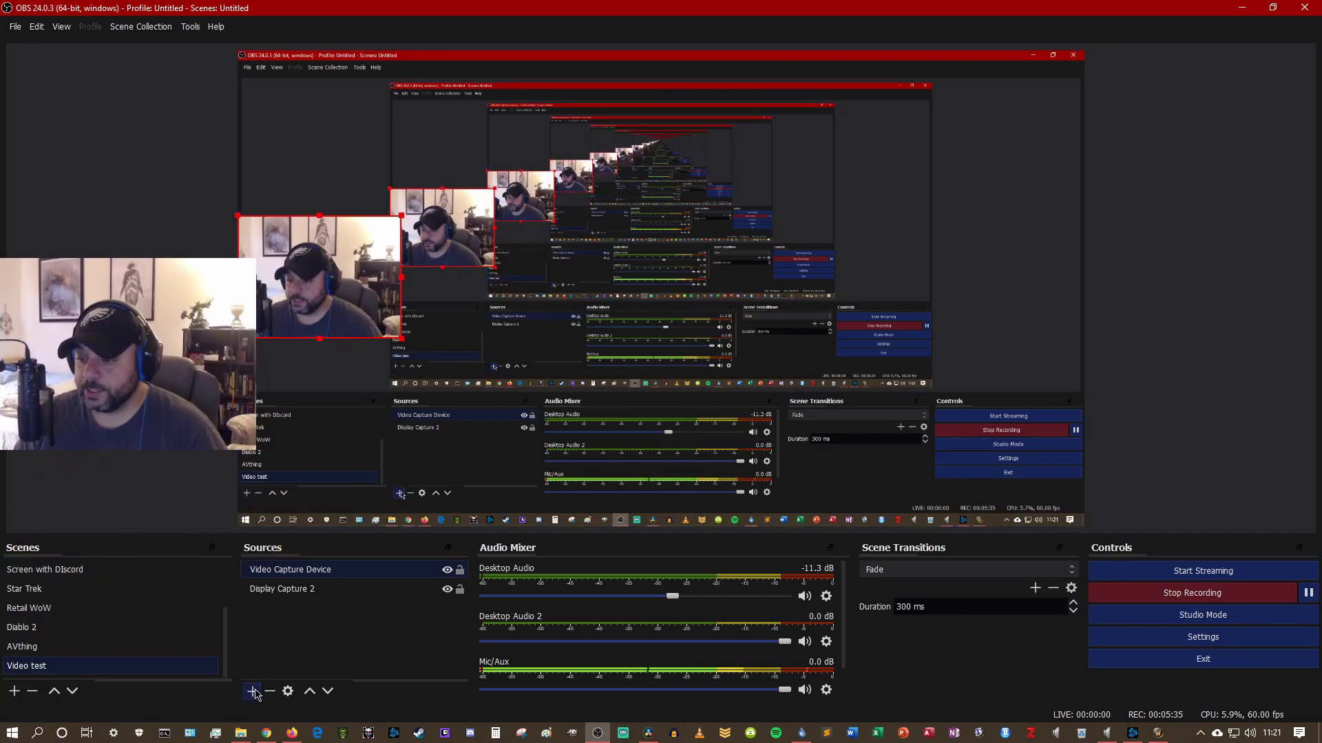
left_click(253, 691)
left_click(306, 544)
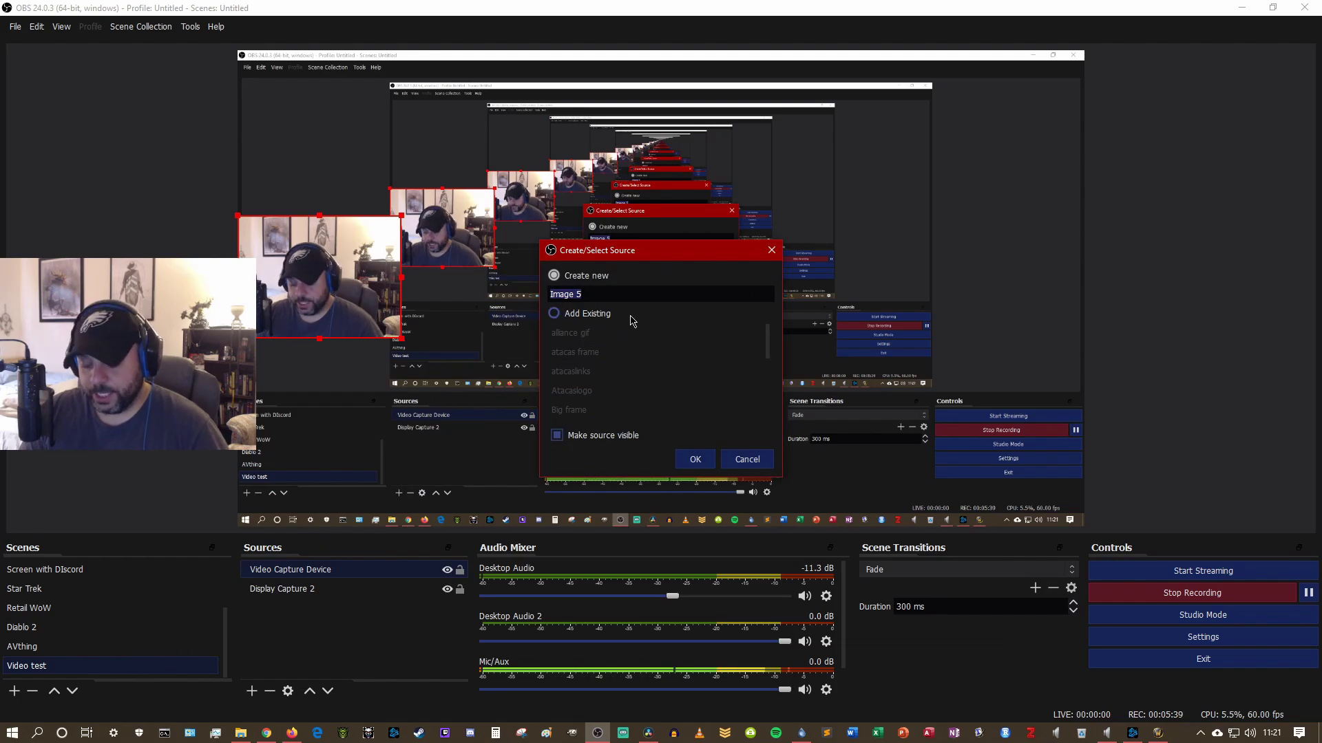
type("defmelicon")
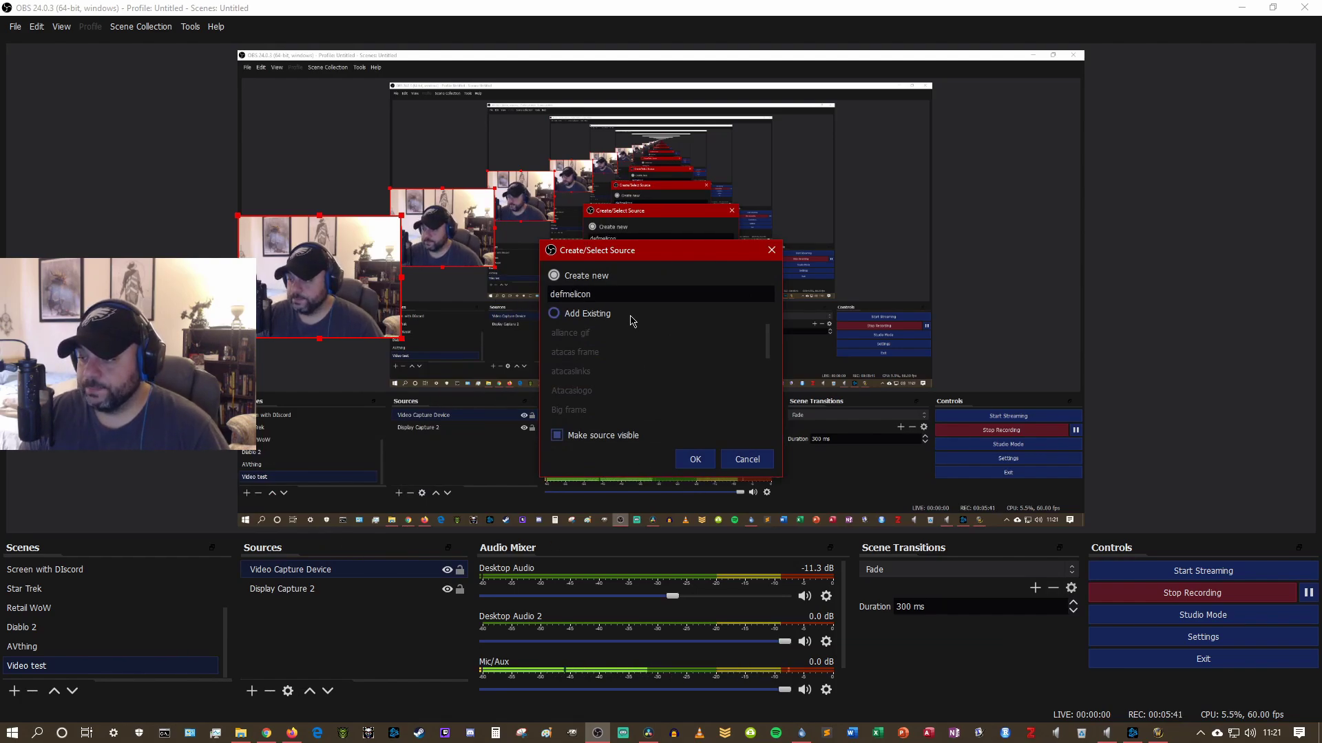
left_click(696, 459)
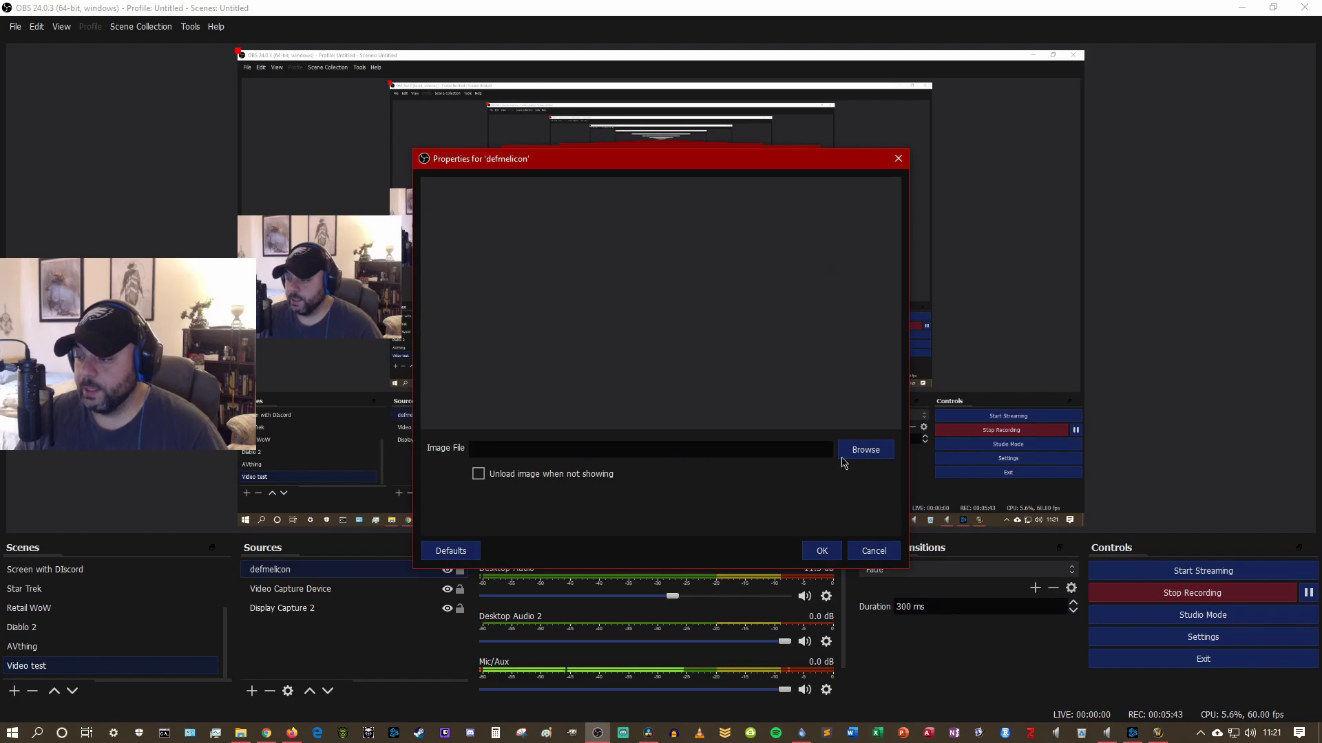
Load defcamp_melderon_print_design.png from the YouTube folder's New art and merch subfolder into the defmelicon source
left_click(865, 450)
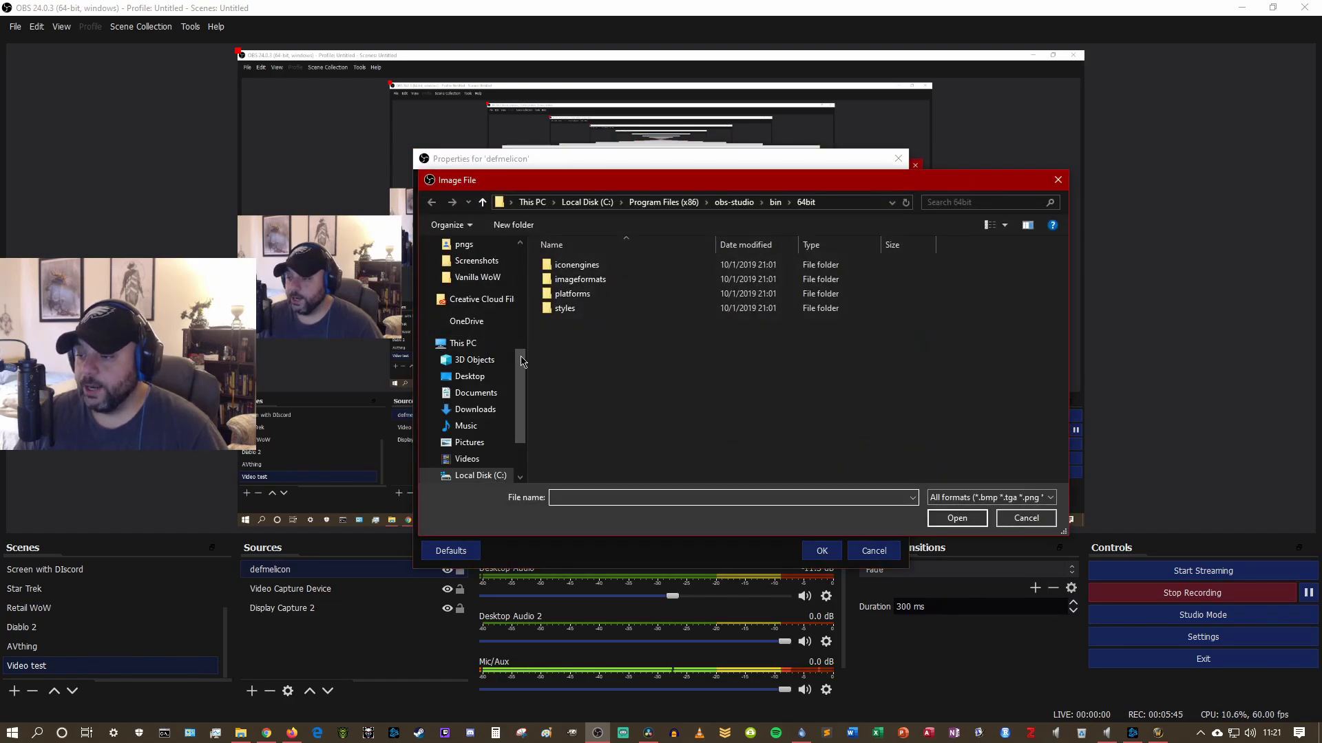
scroll(493, 395, "up", 2)
left_click(475, 310)
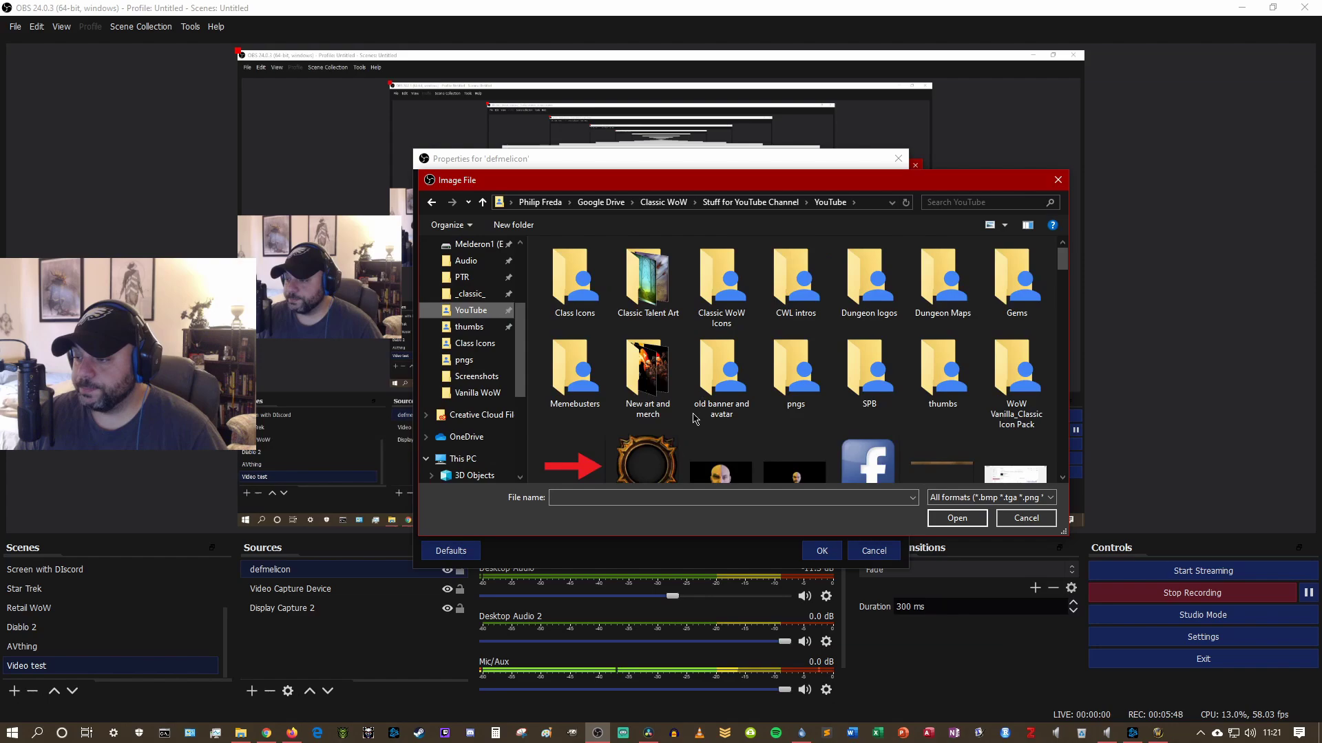
double_click(668, 389)
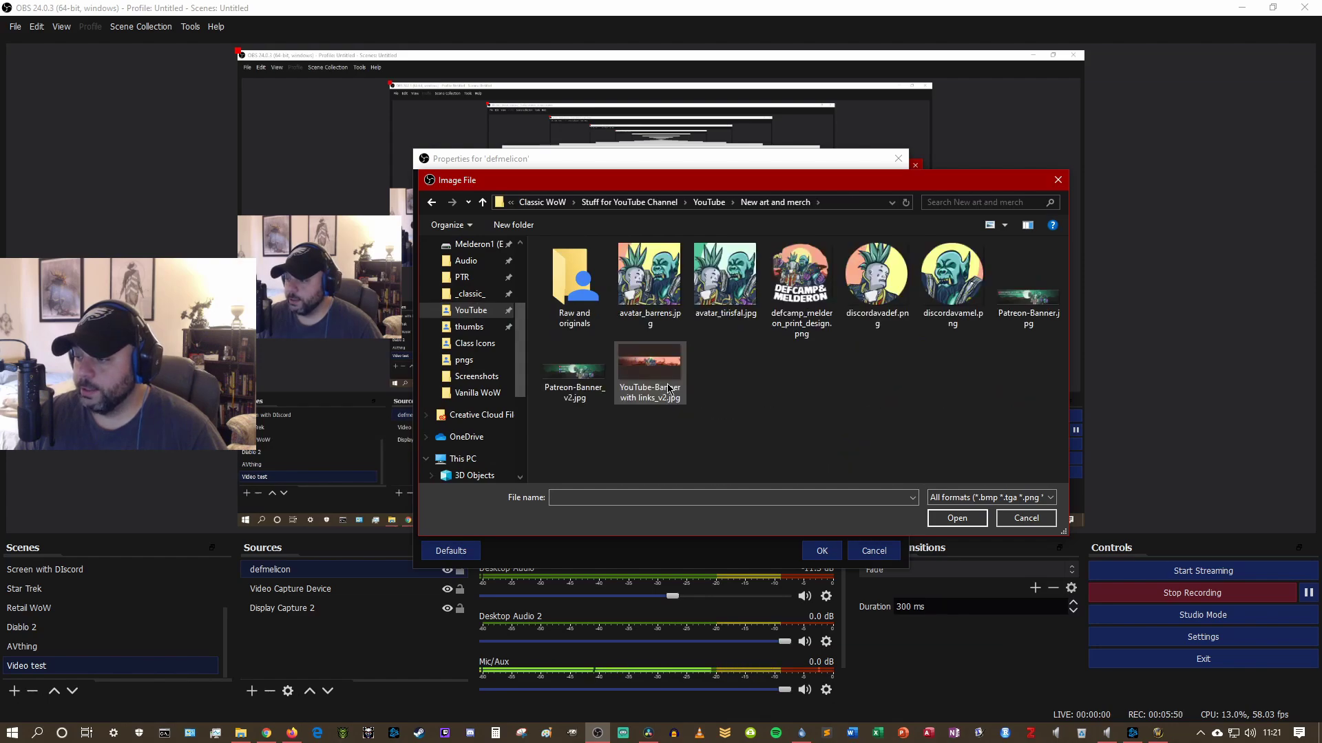
left_click(804, 340)
left_click(961, 514)
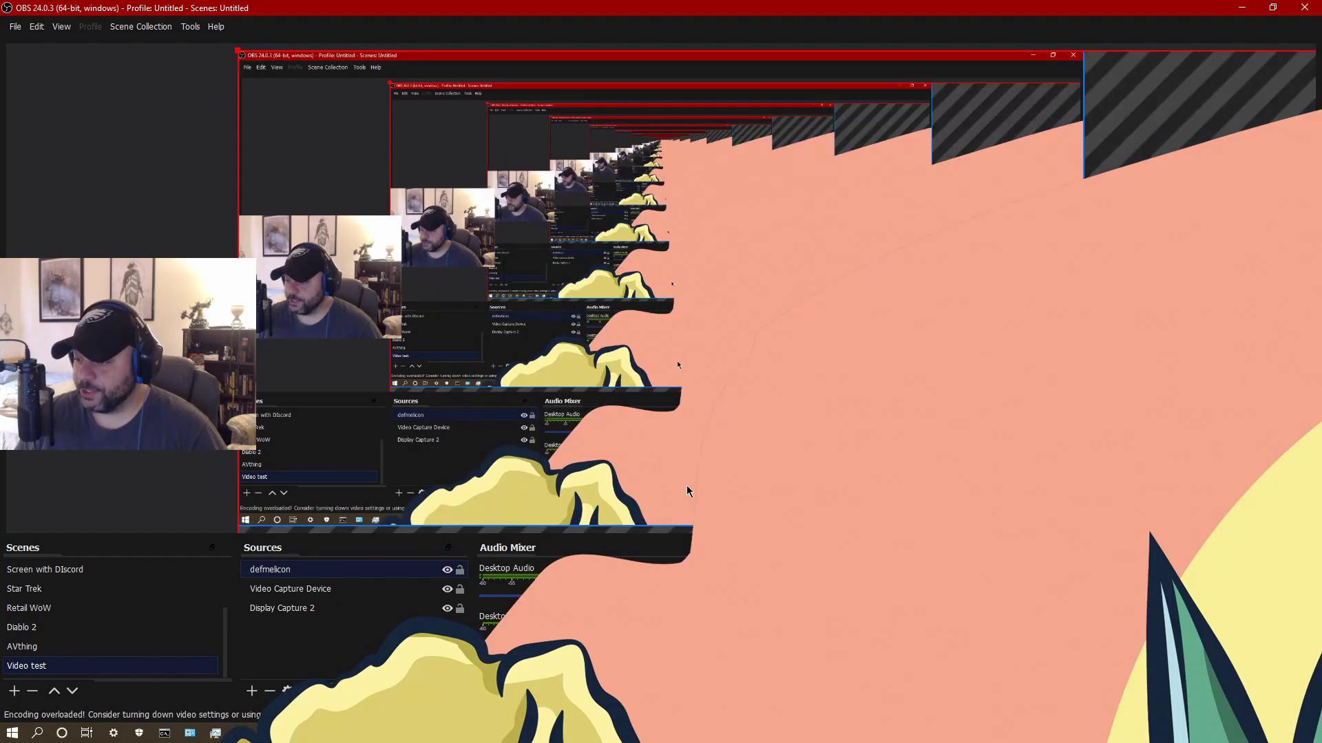
Shrink the logo to about a tenth of the canvas width near its upper-right corner and return the webcam to the lower-left corner
left_click(687, 491)
left_click(458, 564)
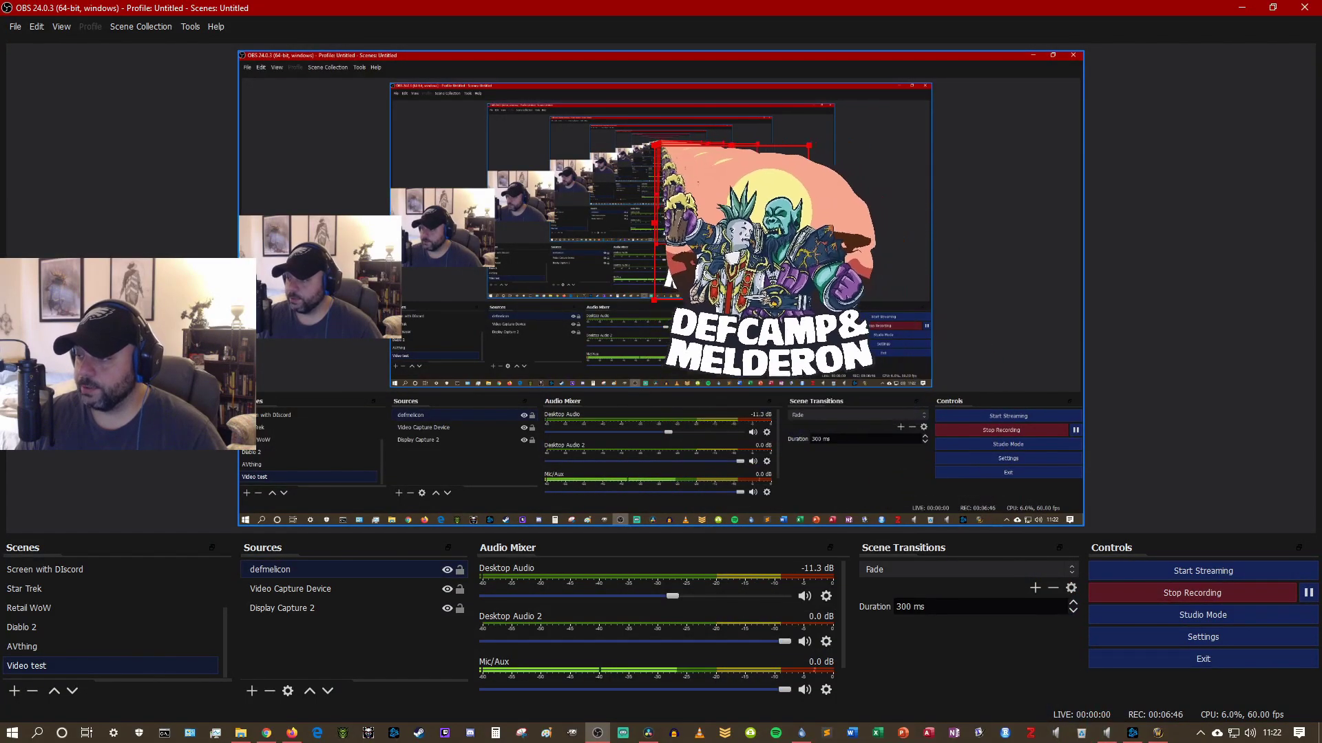
left_click_drag(716, 191, 1052, 110)
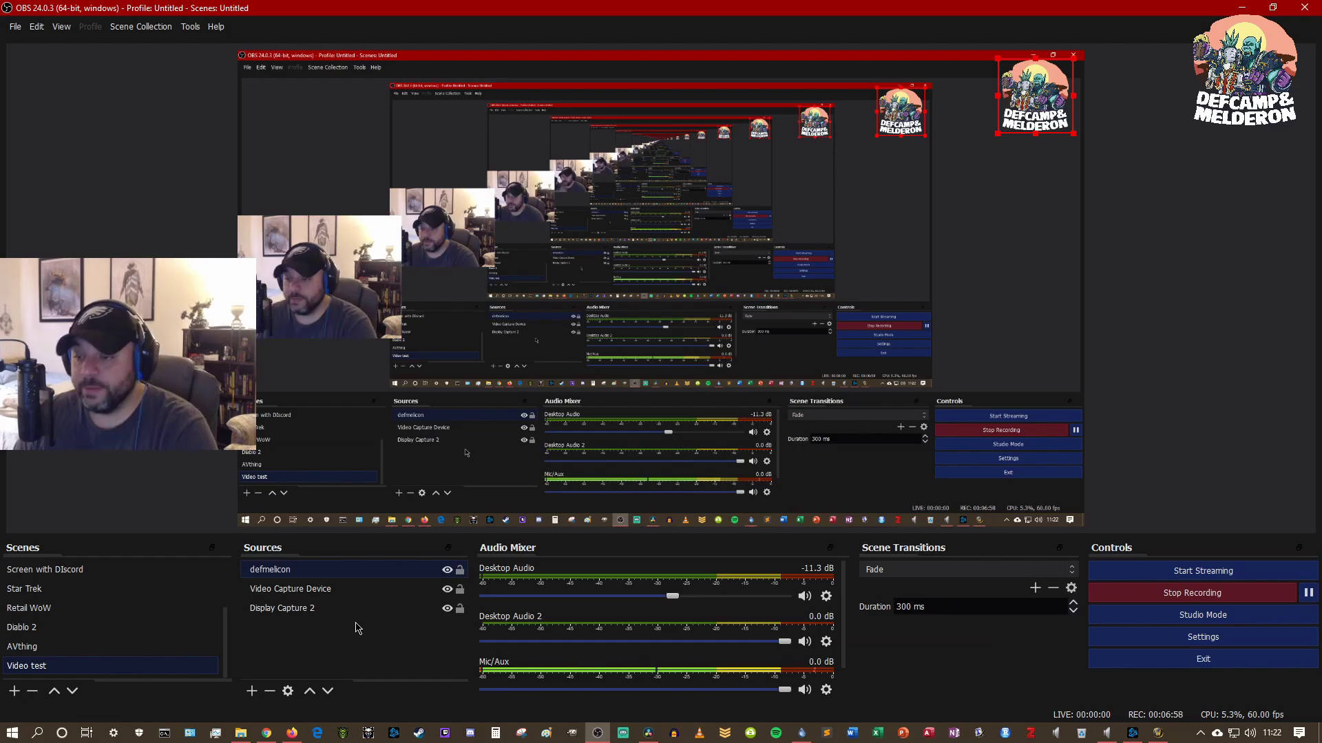
left_click_drag(342, 297, 351, 482)
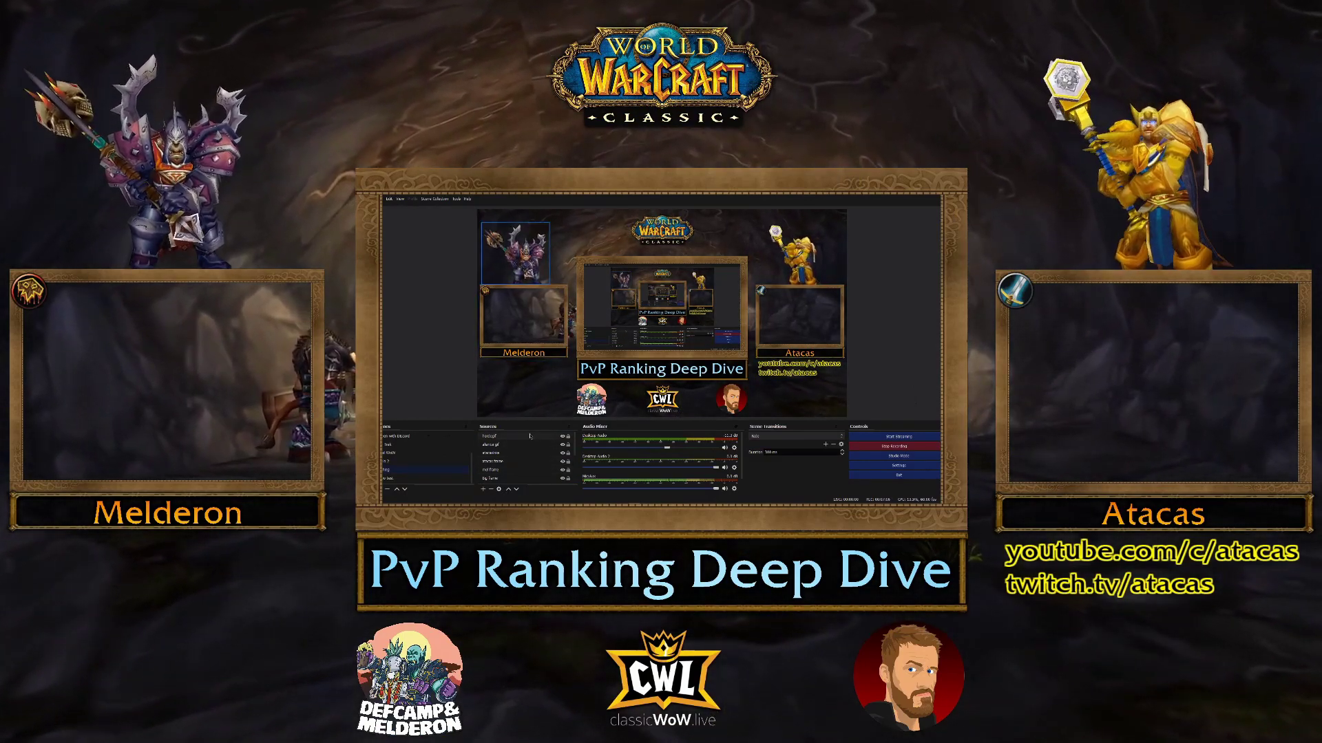
Examine the layered sources of the AVthing scene and return to the Video test scene
scroll(530, 454, "down", 1)
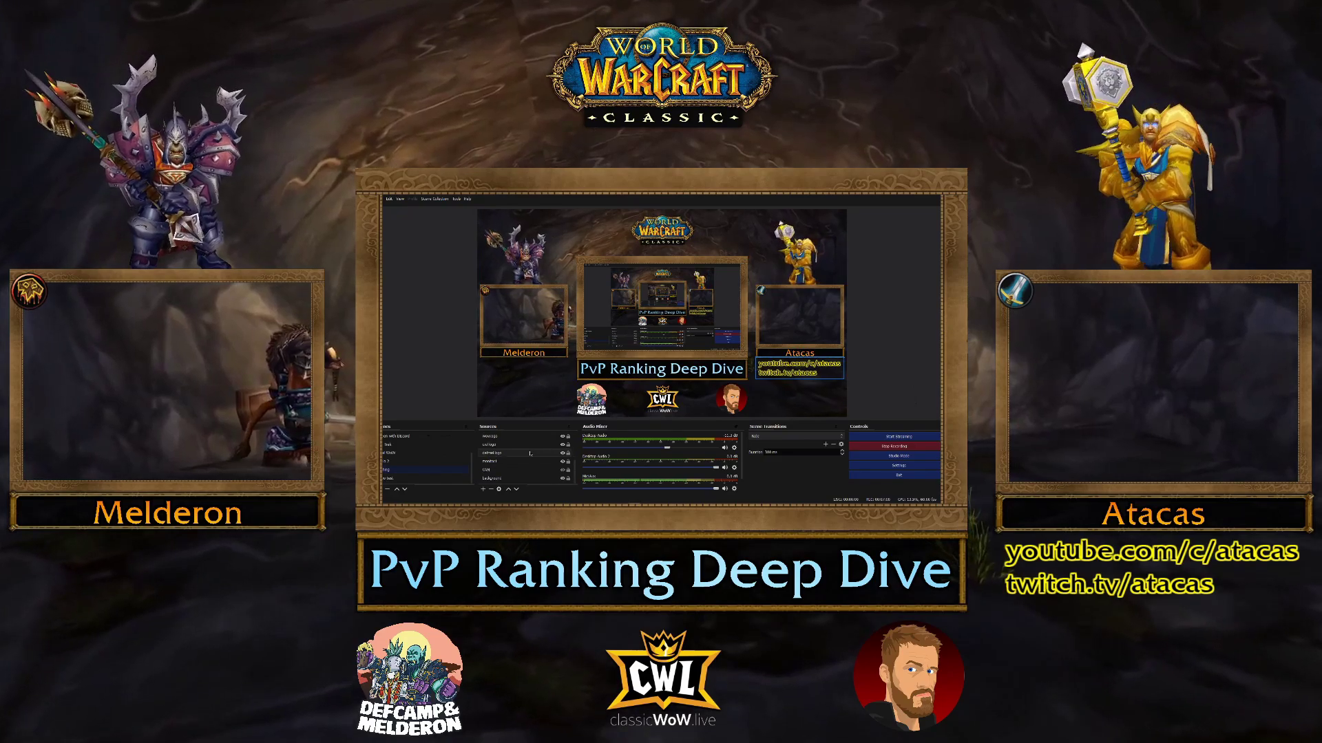
scroll(527, 468, "down", 1)
scroll(524, 479, "up", 2)
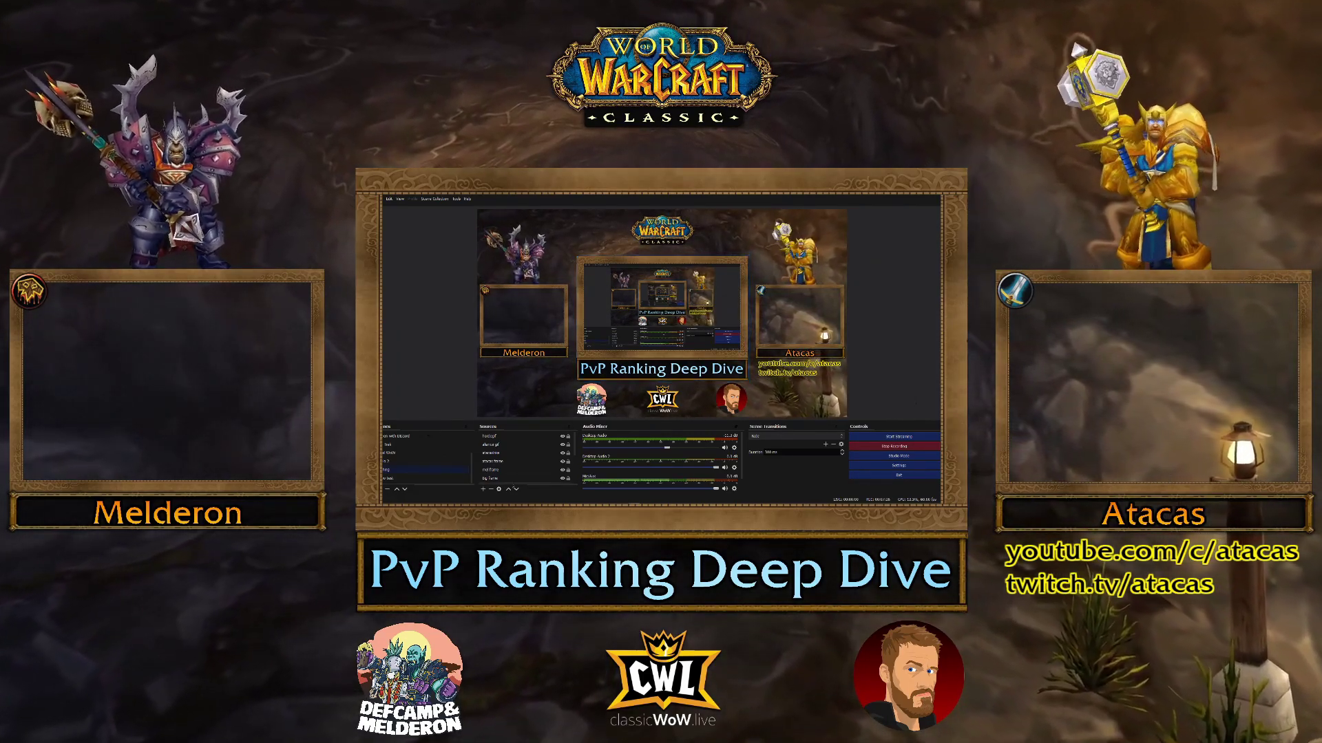
left_click(419, 453)
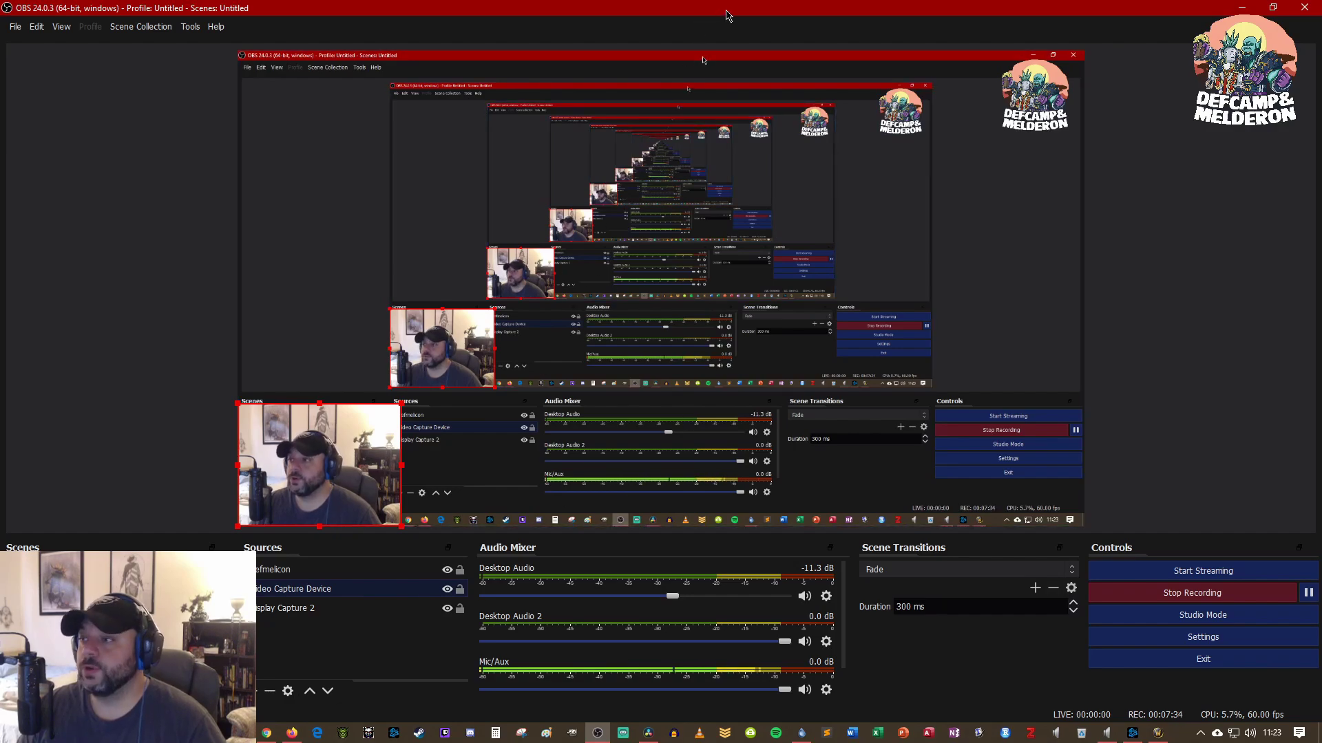
Move the OBS window off the captured display, switch to World of Warcraft and zoom the camera out behind the warrior
left_click_drag(728, 14, 0, 42)
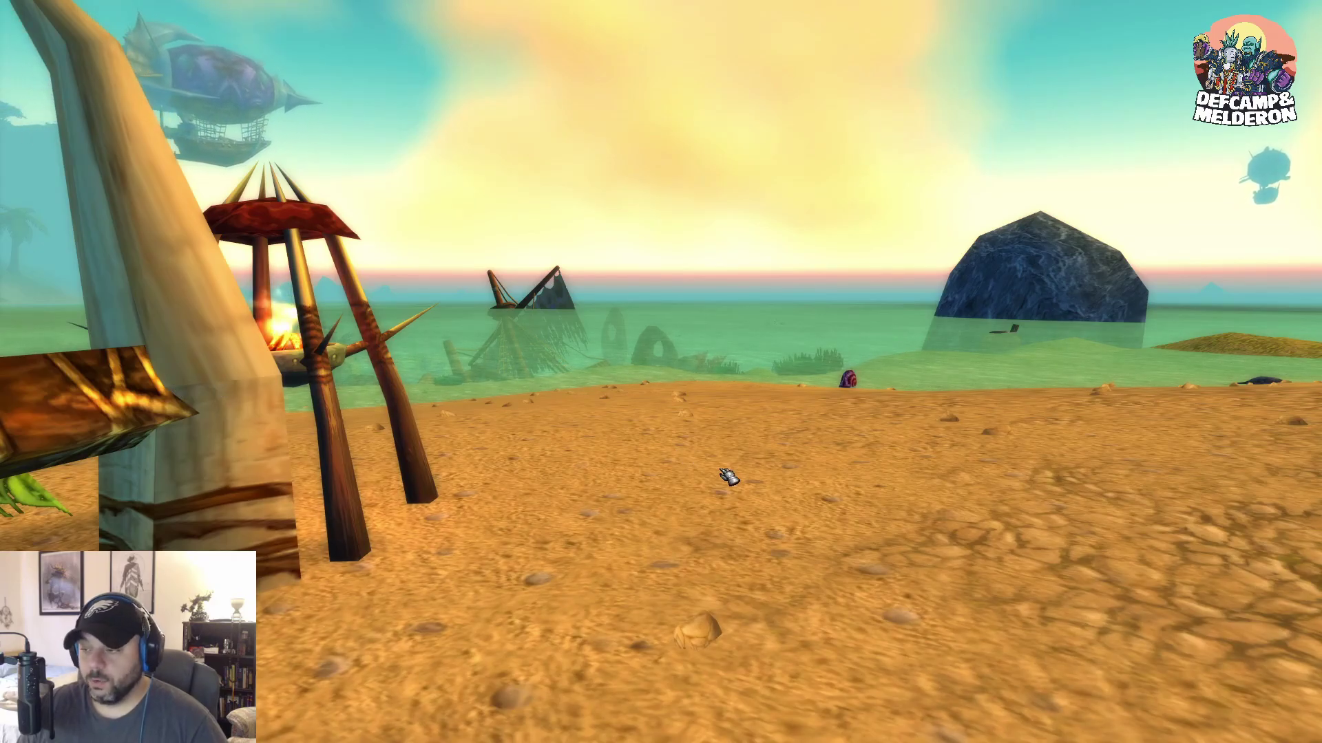
left_click_drag(731, 478, 1197, 478)
key("w")
scroll(642, 512, "down", 3)
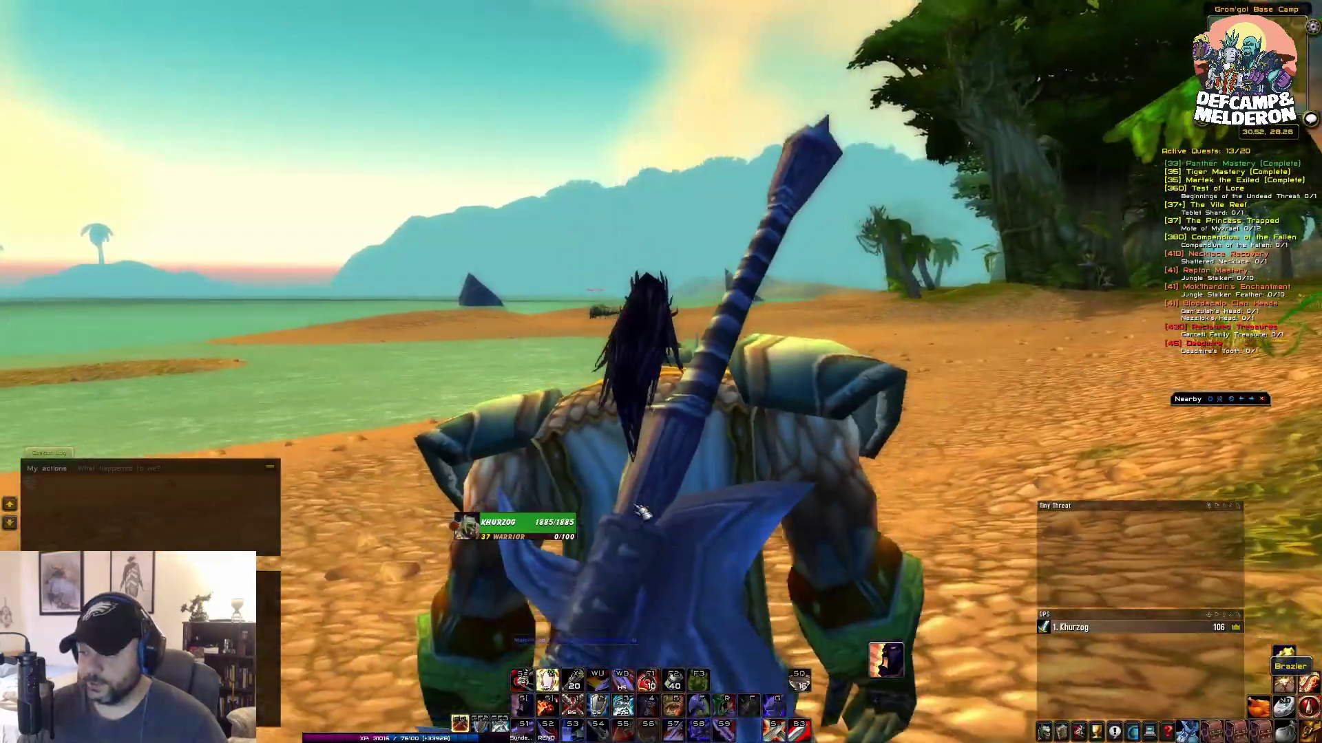
scroll(642, 512, "down", 5)
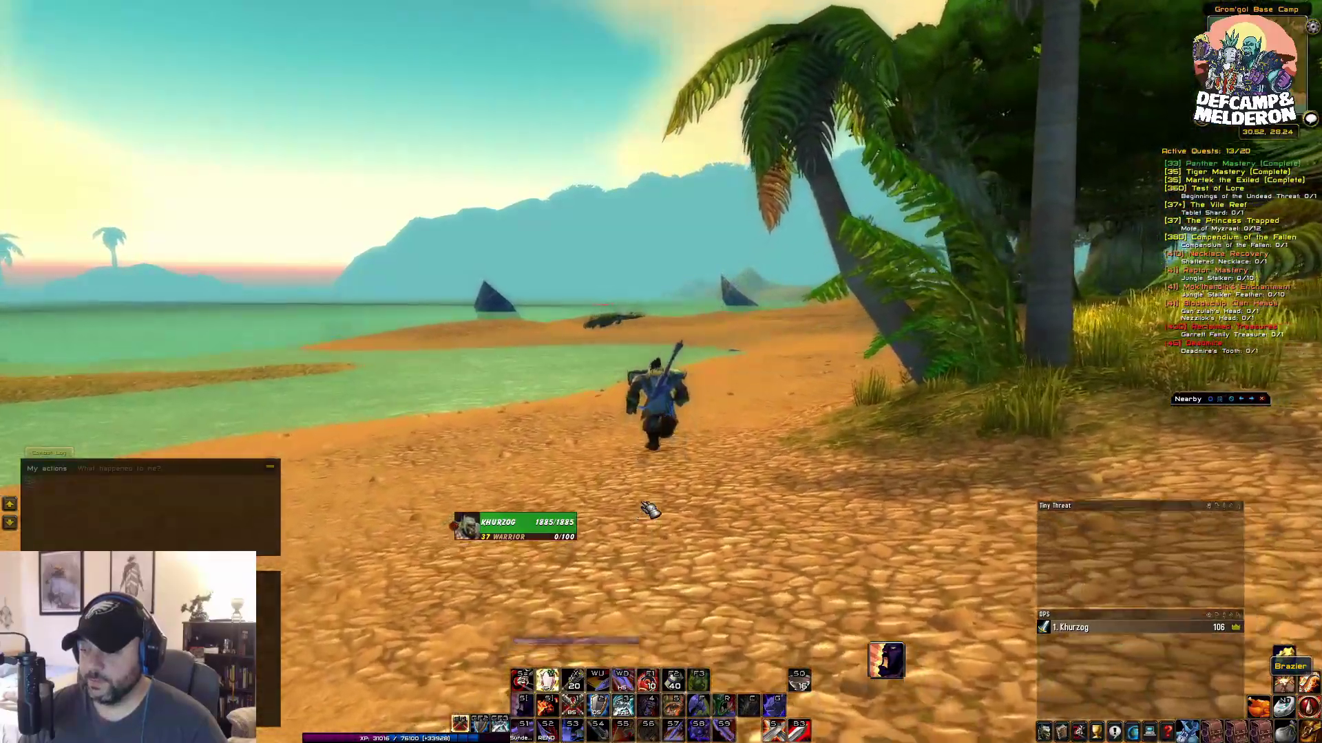
left_click_drag(641, 505, 664, 592)
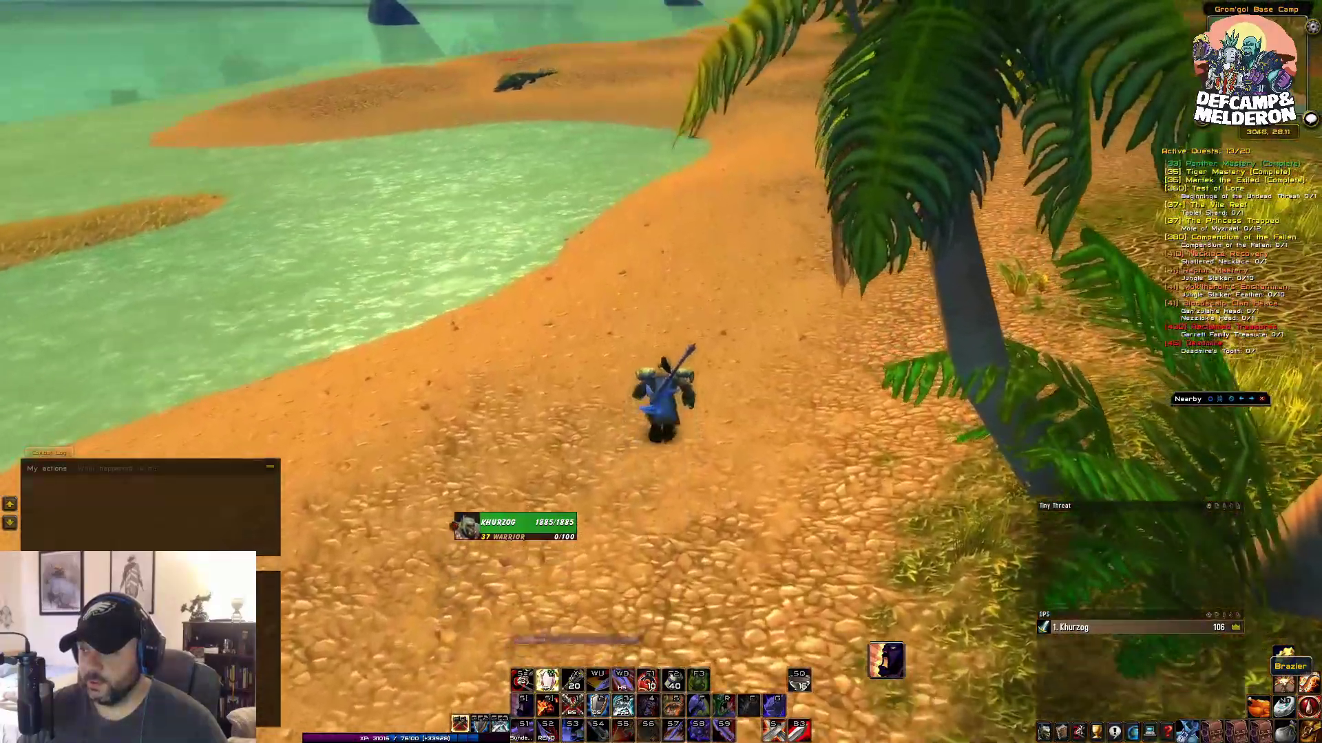
Approach the nearest Saltwater Crocolisk on the beach and engage it with Charge, Bloodrage and Battle Shout
key("a")
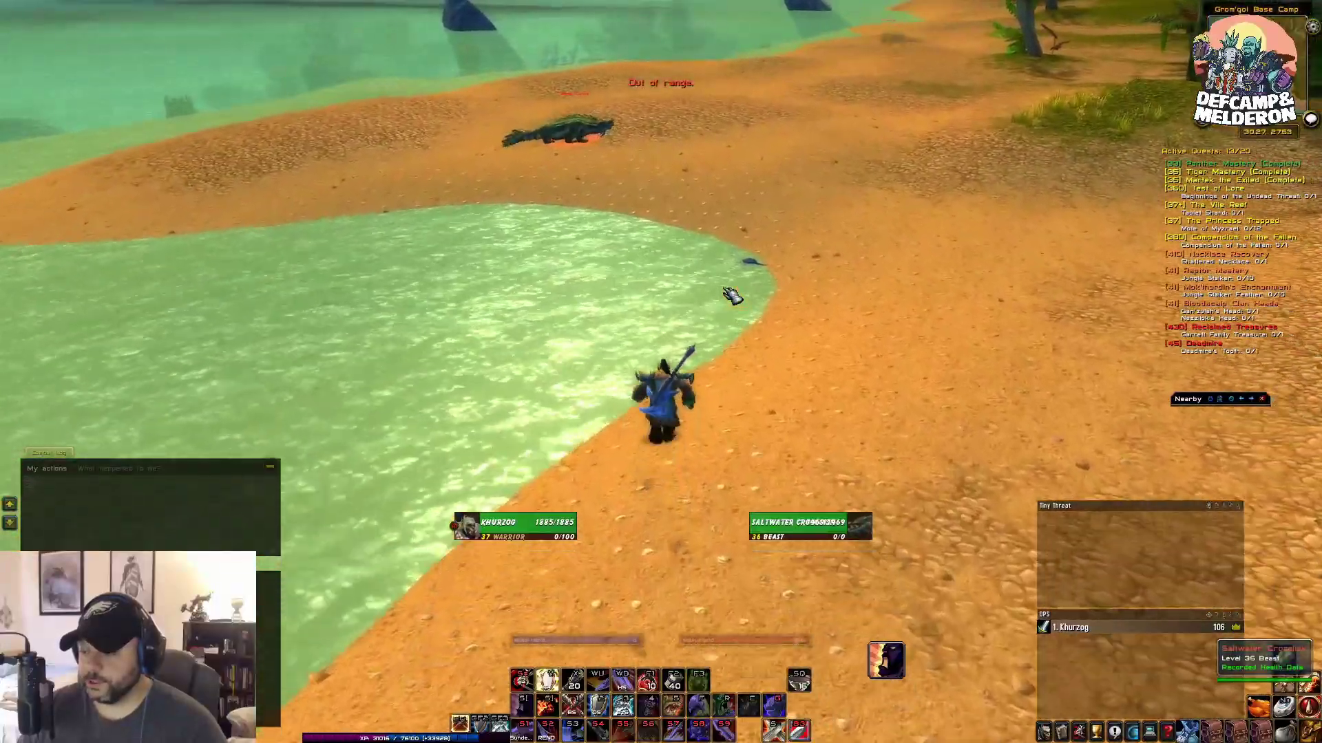
middle_click(723, 301)
key("shift+bracketright")
key("shift+bracketleft")
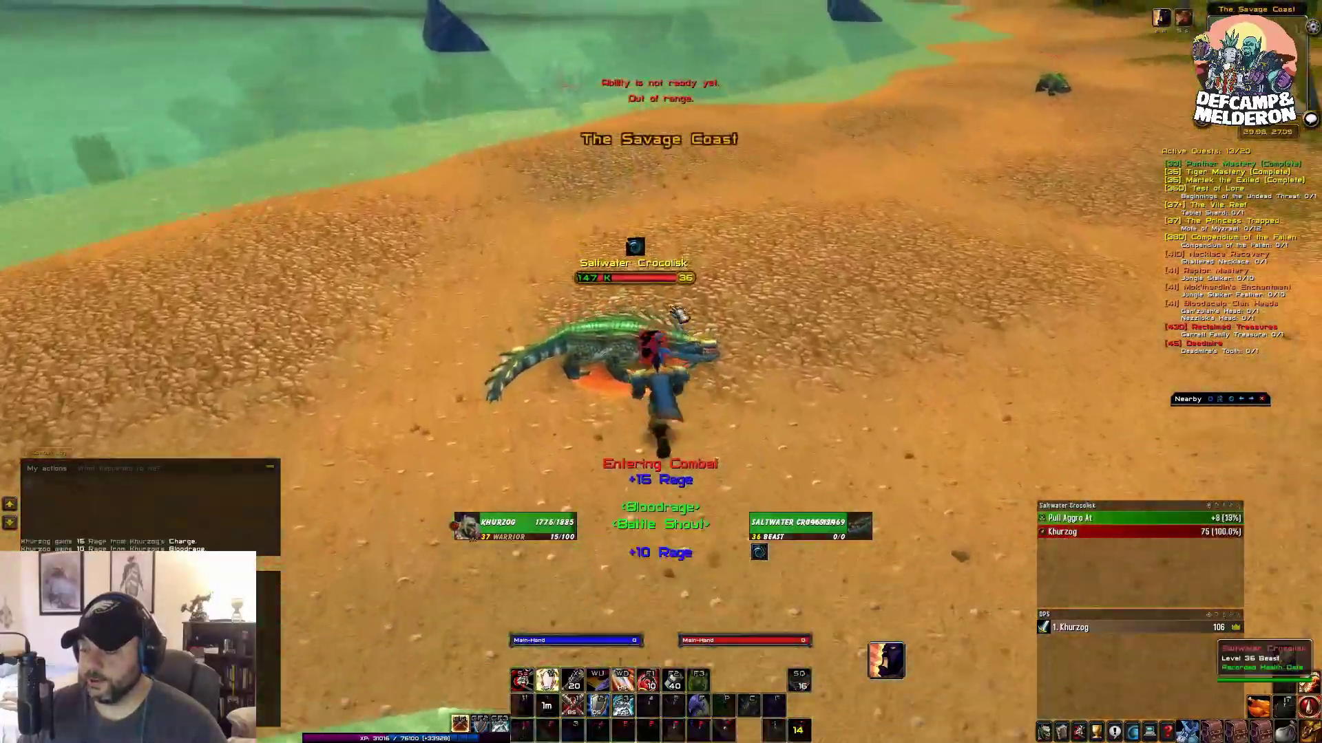
Fight the first Saltwater Crocolisk with melee swings and Thunder Clap, finish it with Execute and loot it
key("a")
key("1")
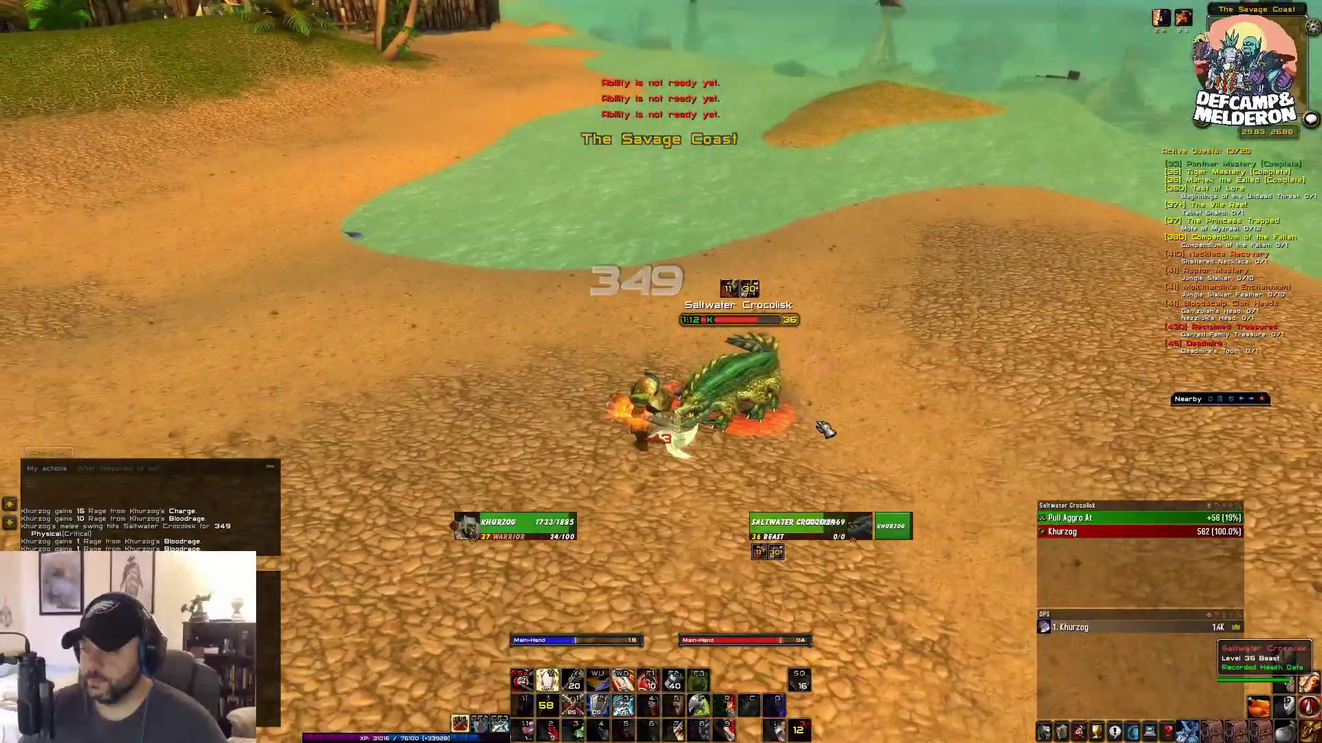
key("d")
key("3")
key("d")
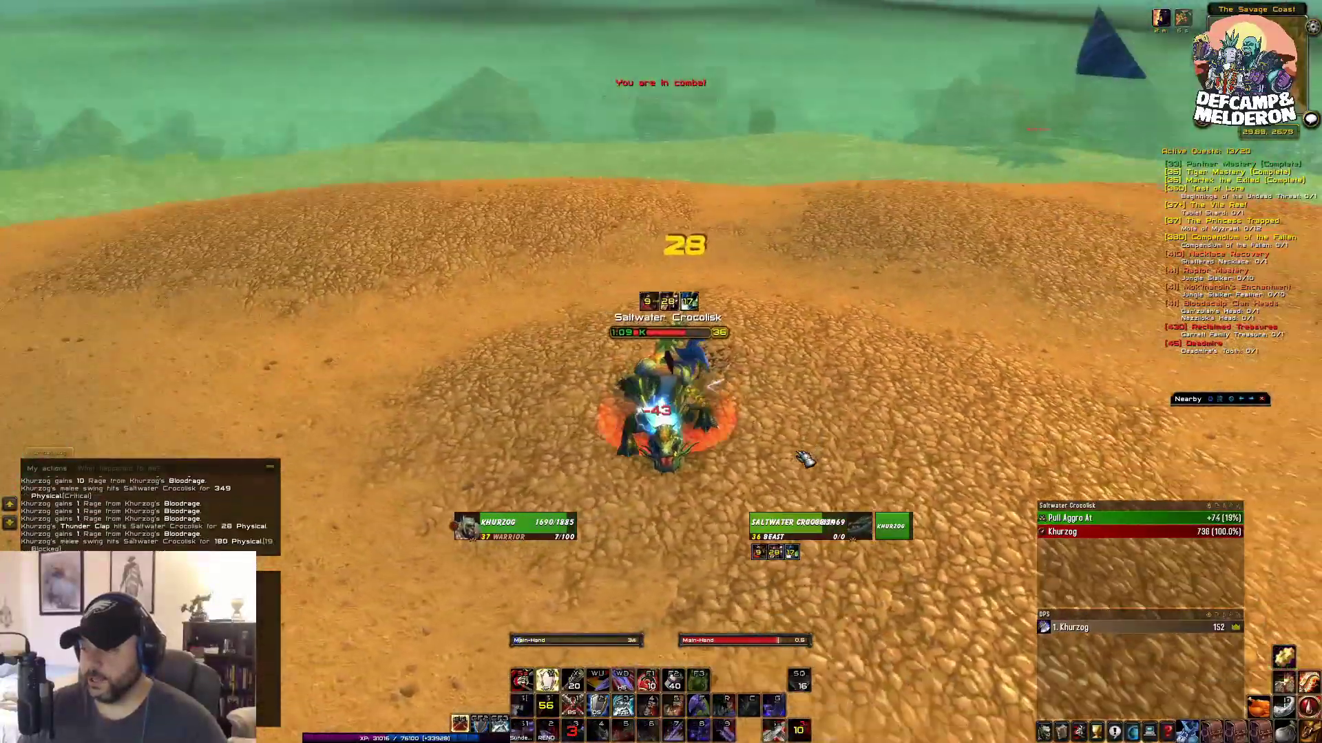
key("a")
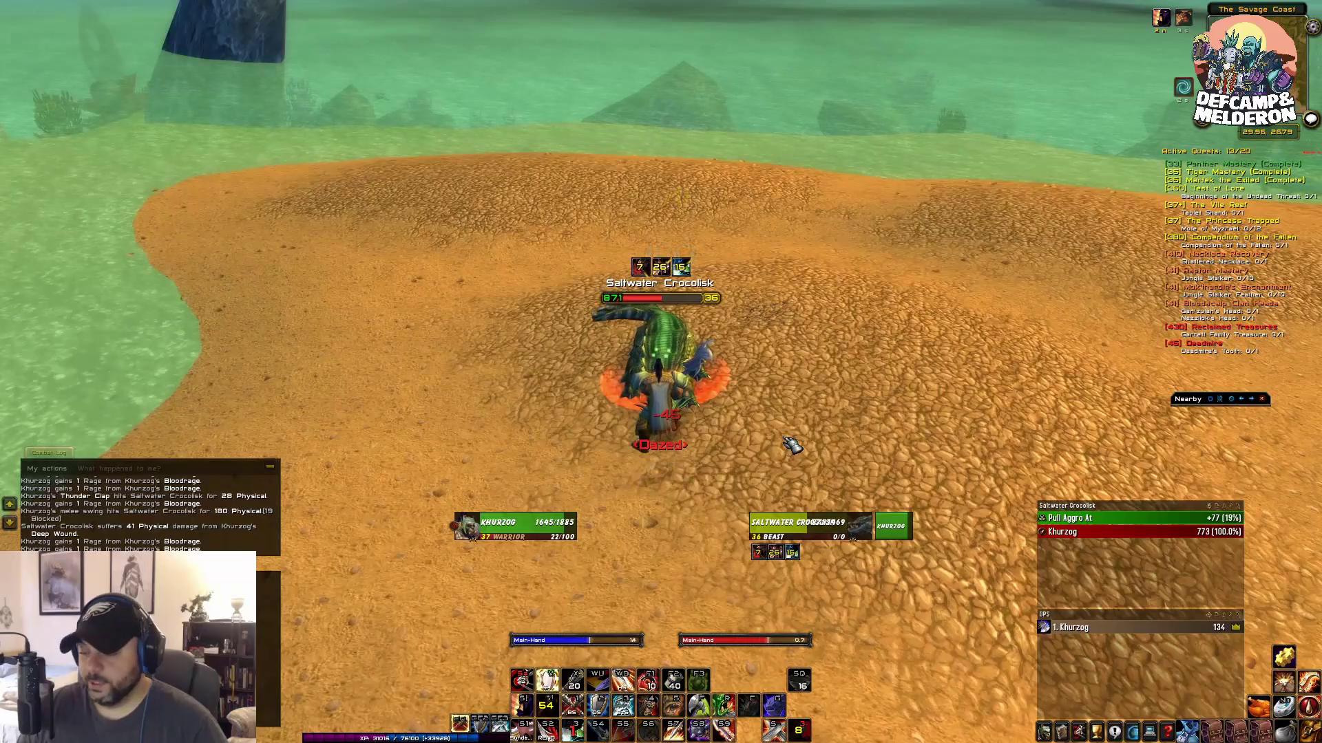
key("a")
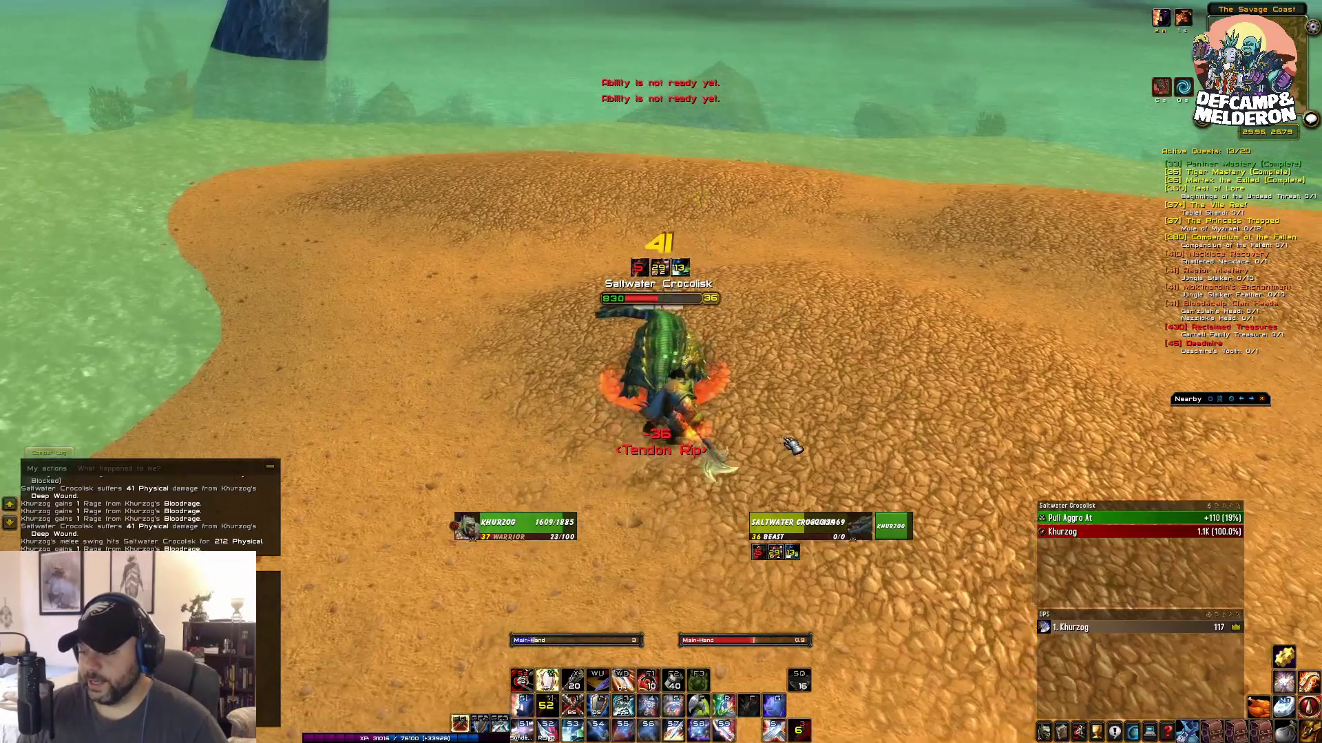
key("a")
key("shift+3")
key("a")
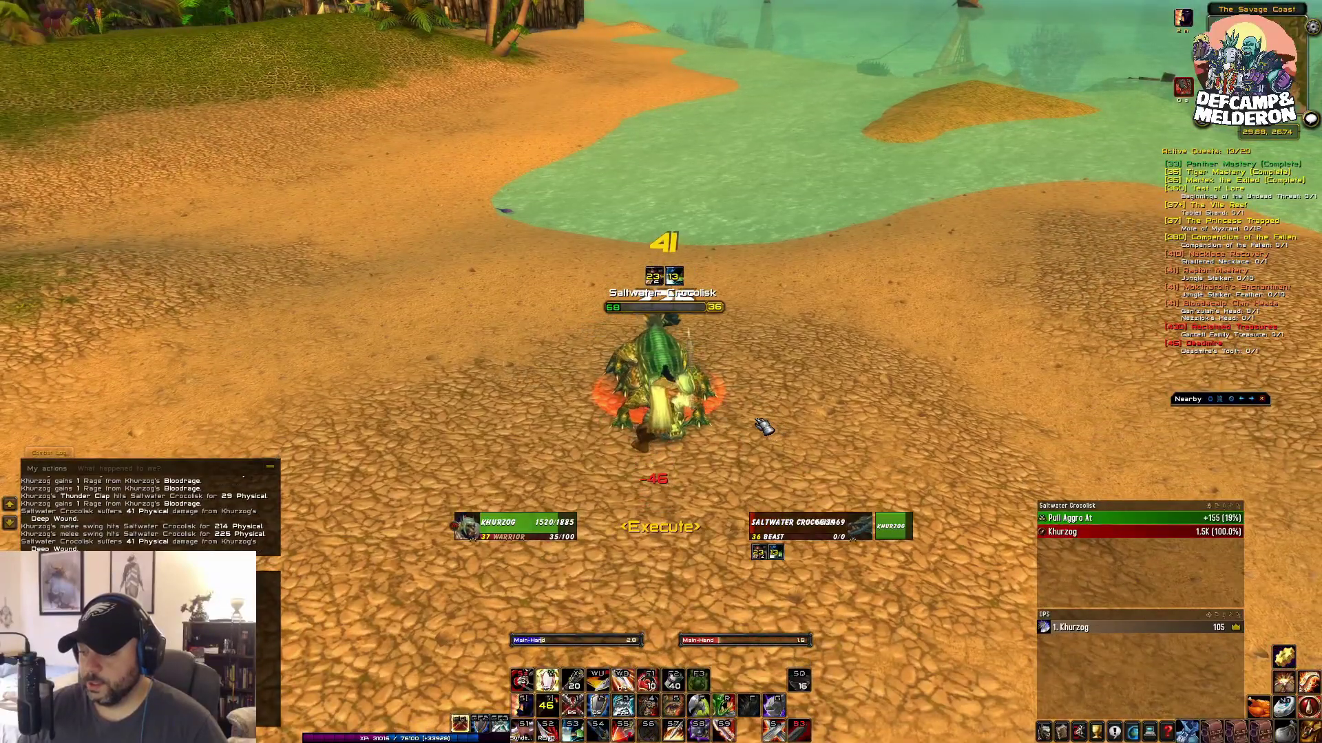
key("f")
key("a")
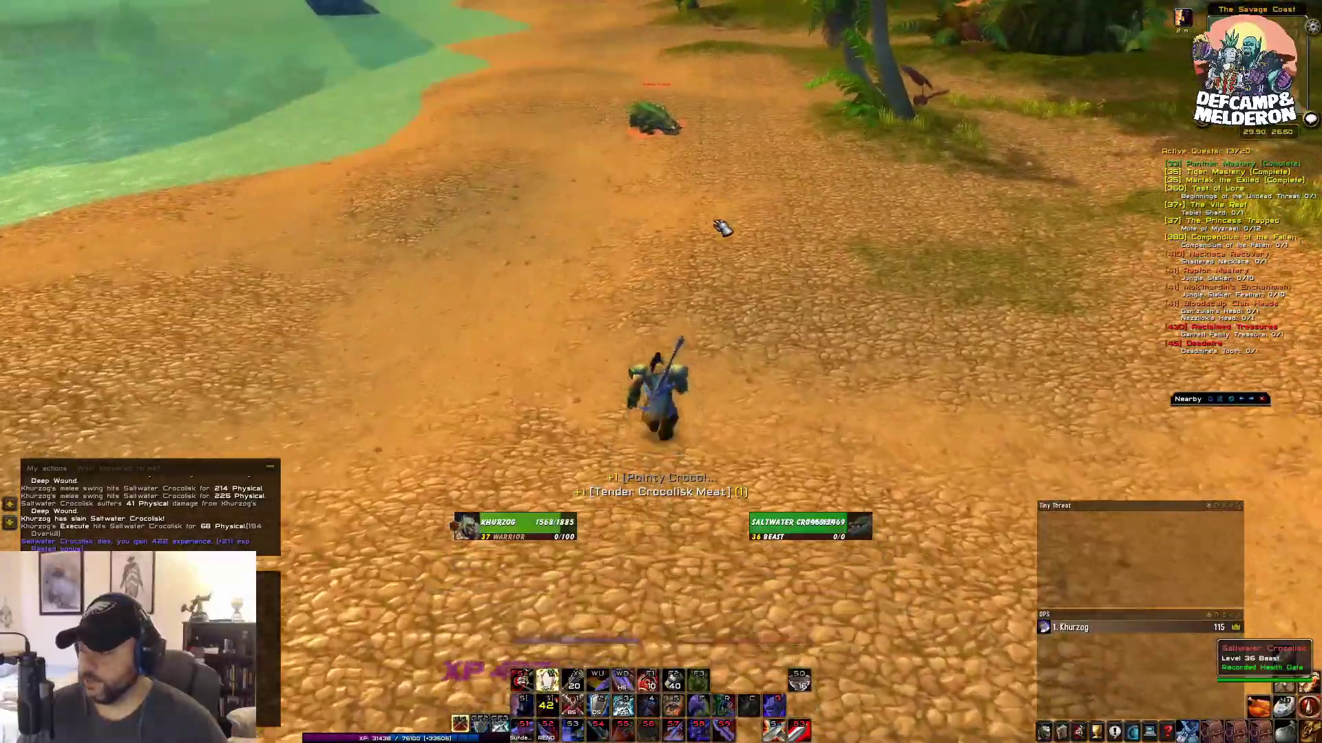
Charge the next Saltwater Crocolisk, switch to Berserker Stance and hit it with Whirlwind
key("g")
key("3")
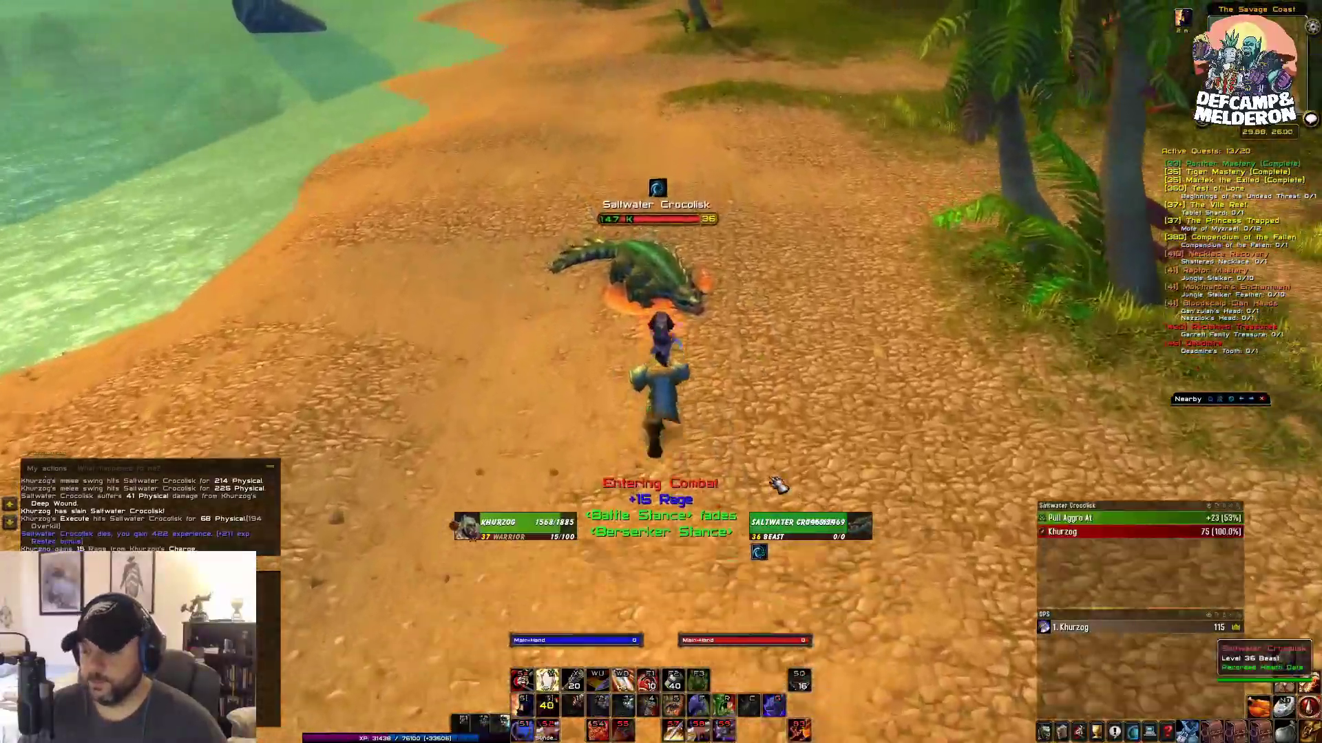
key("d")
key("shift+1")
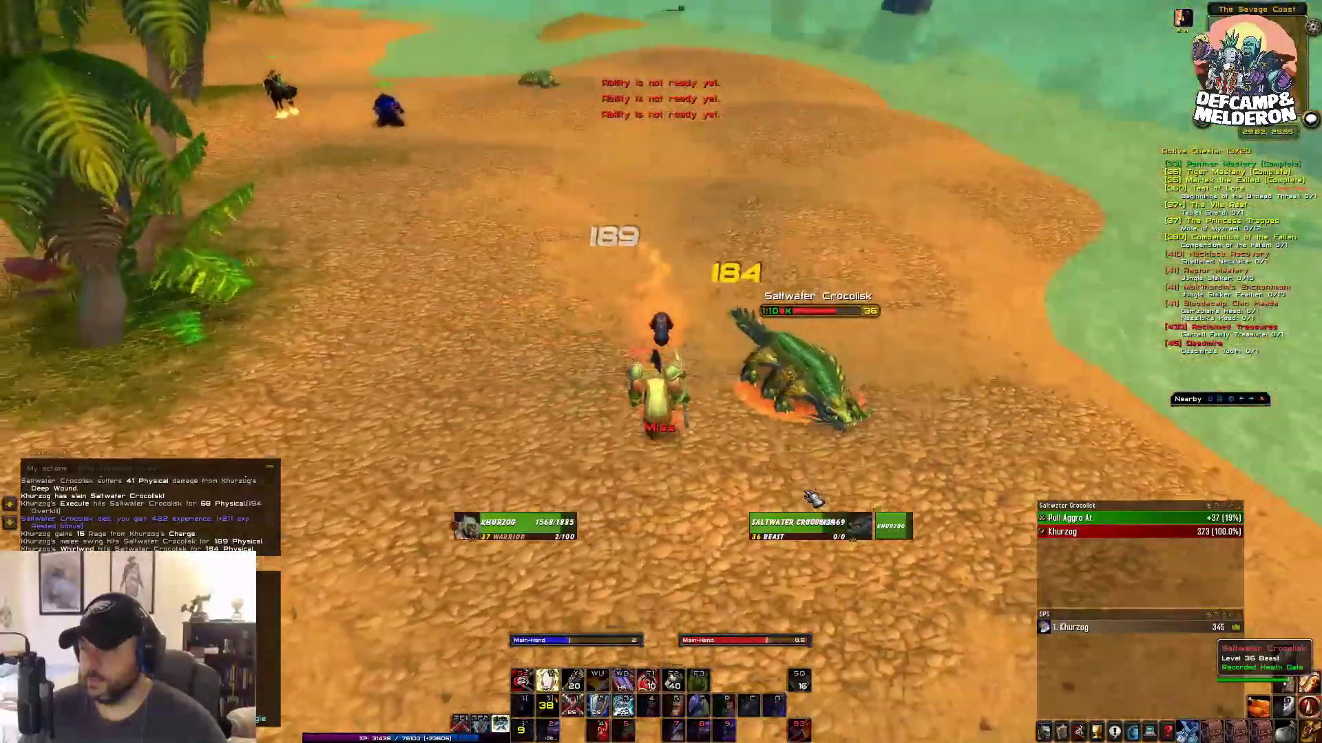
Keep facing the second Saltwater Crocolisk, use Berserker Rage and kill it with melee swings and another Whirlwind
key("a")
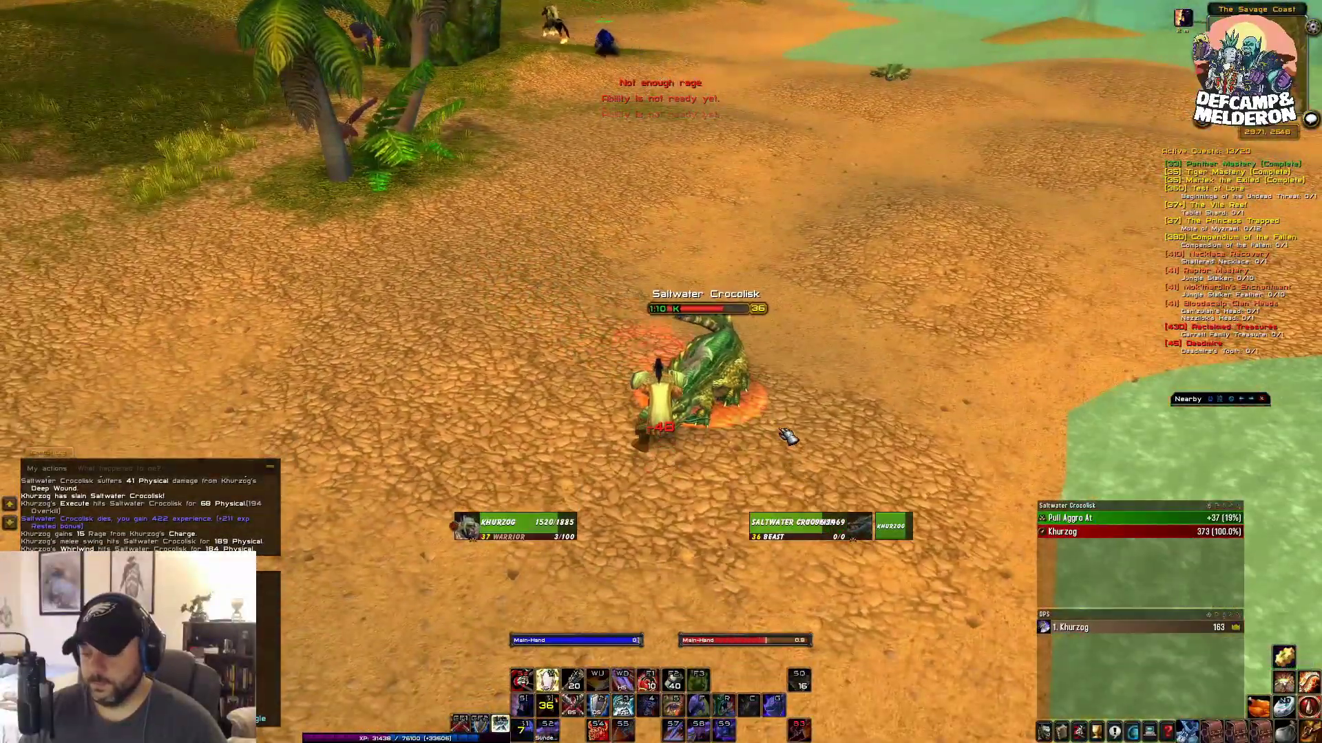
key("shift+4")
key("e")
key("shift+2")
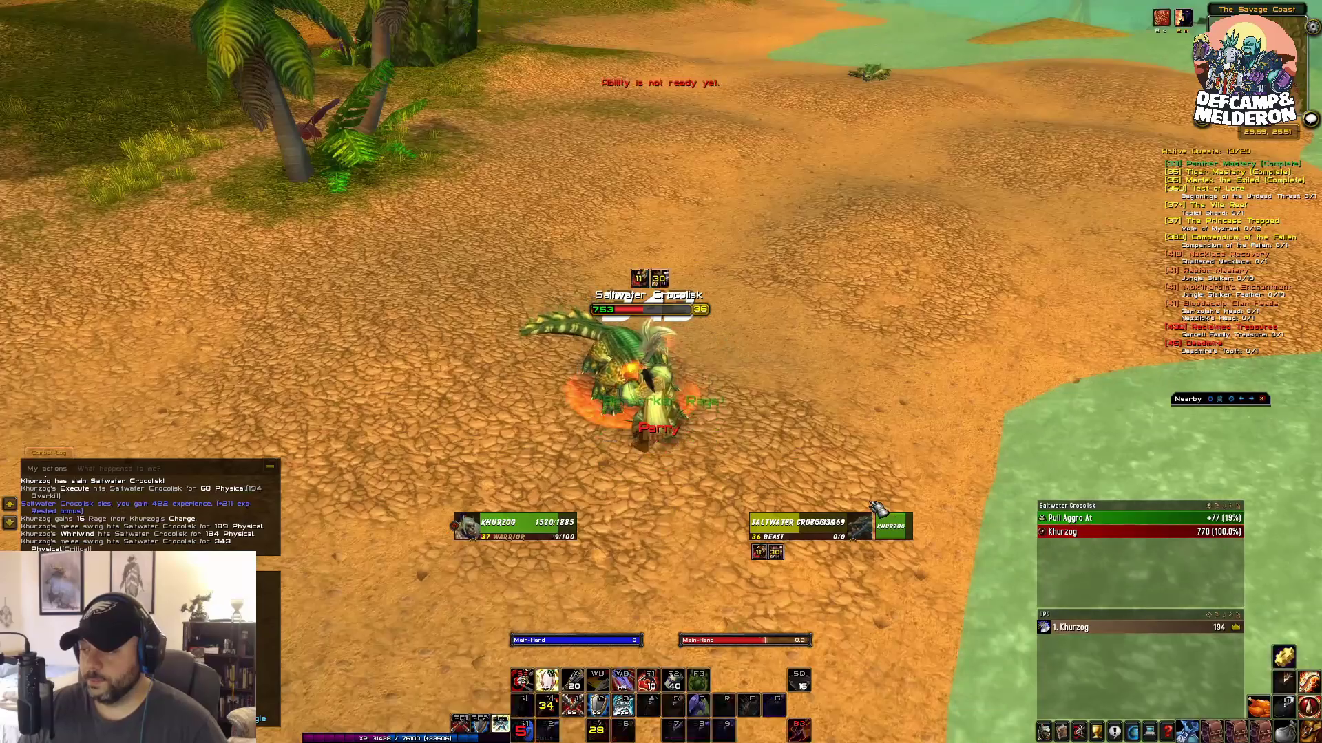
key("shift+2")
key("a")
key("a")
key("shift+2")
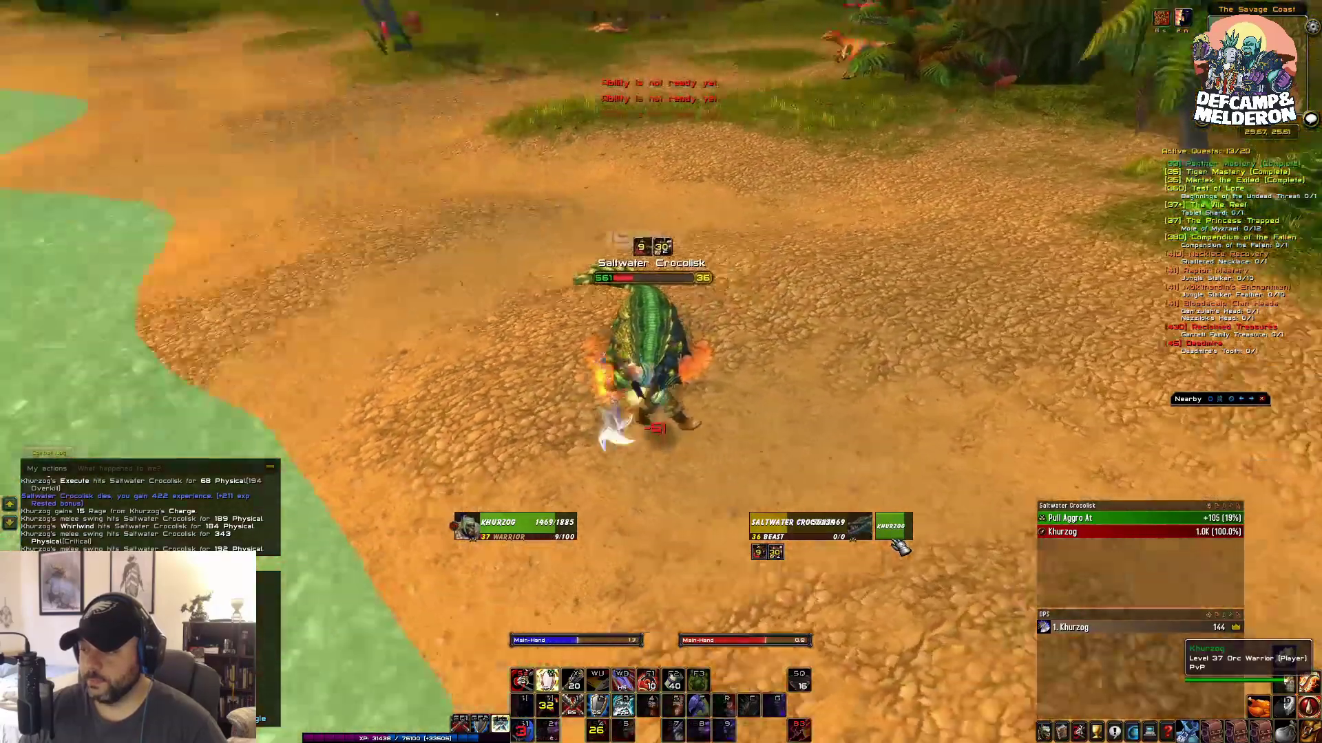
key("a")
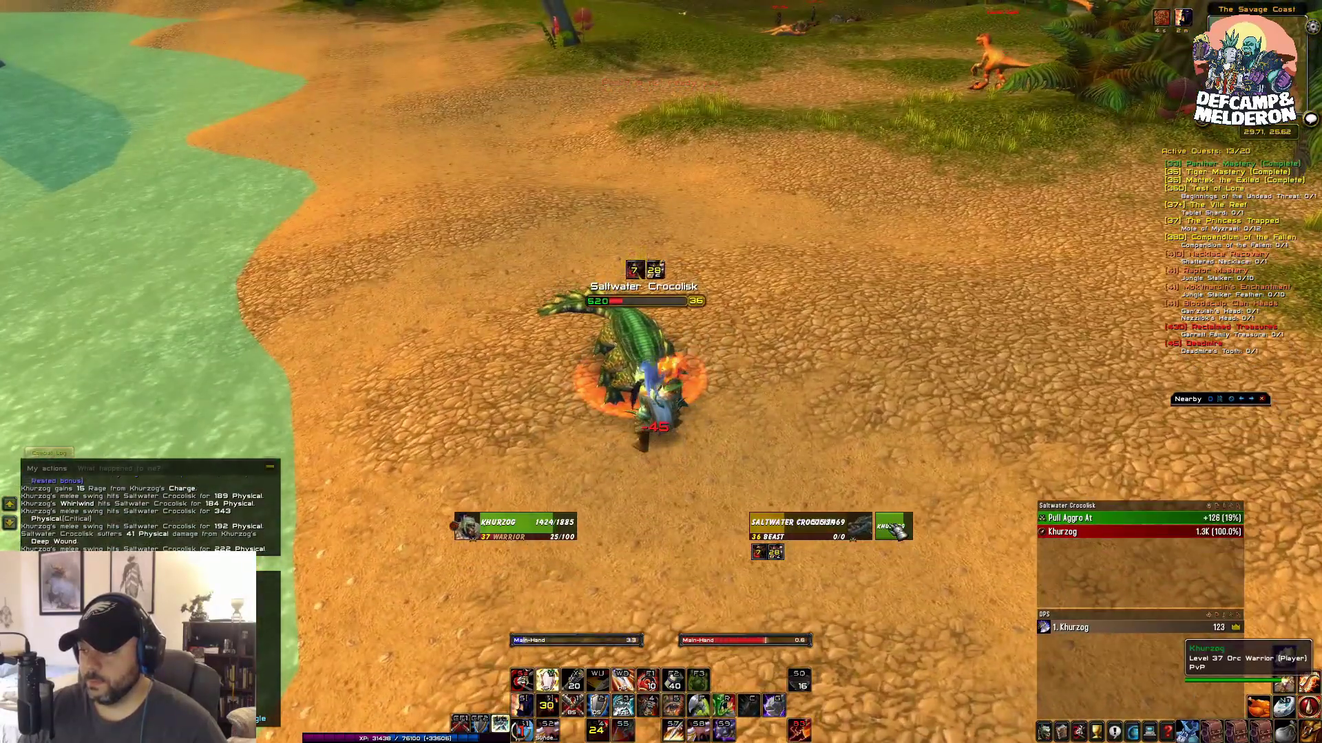
key("shift+1")
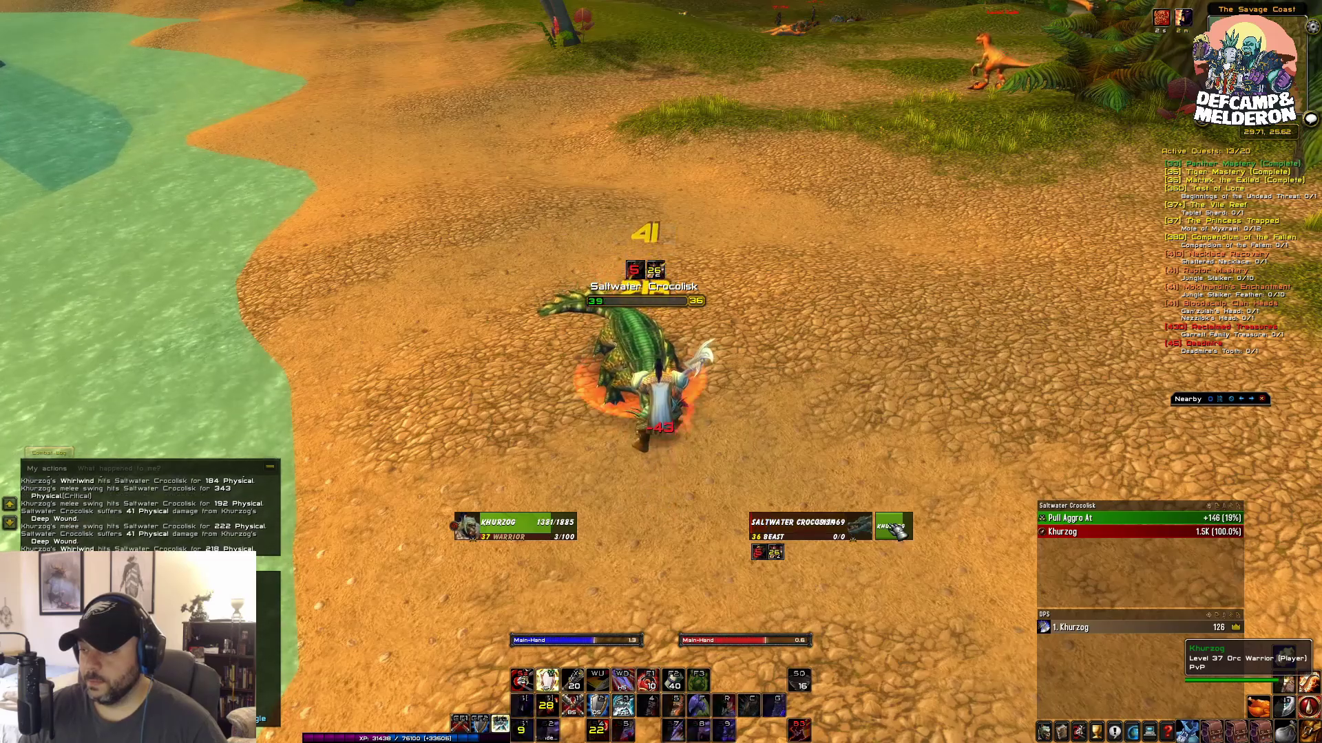
key("a")
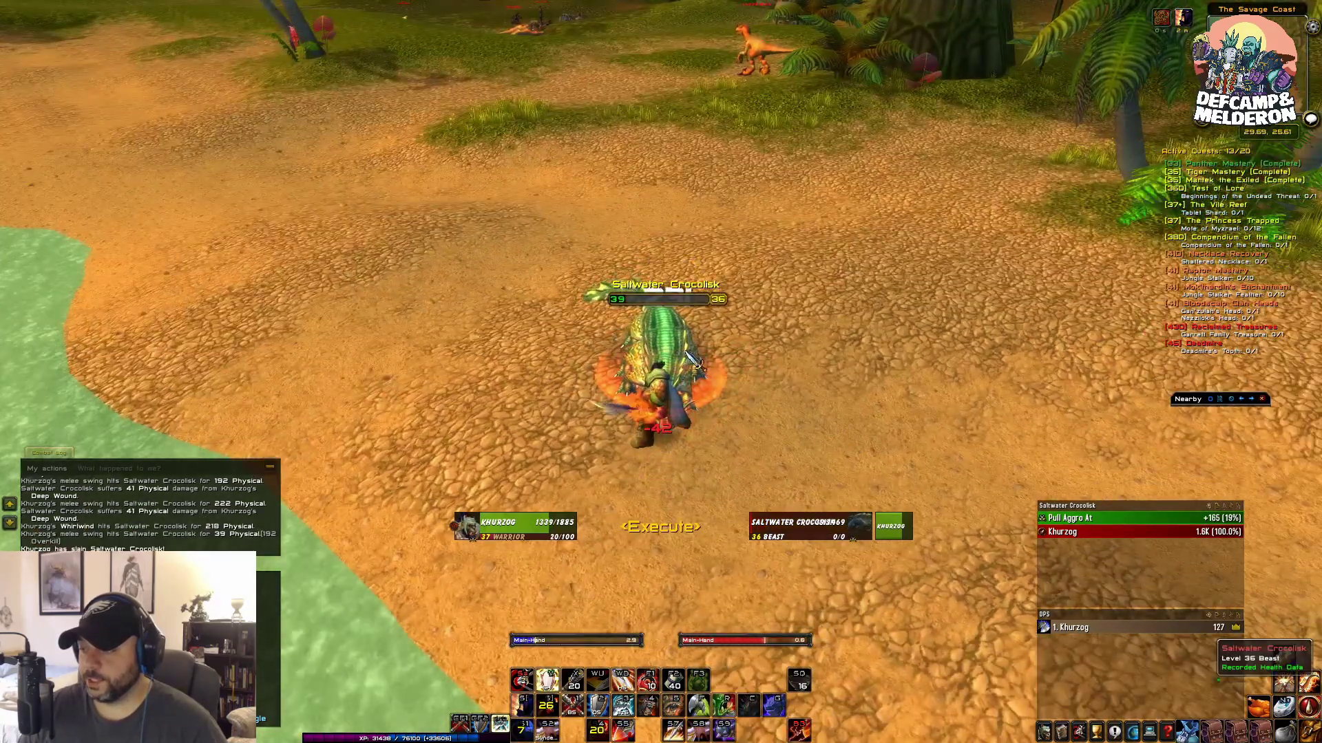
Leave the slain crocolisk and run inland from the beach onto the grass near the raptors
key("a")
right_click(733, 383)
key("a")
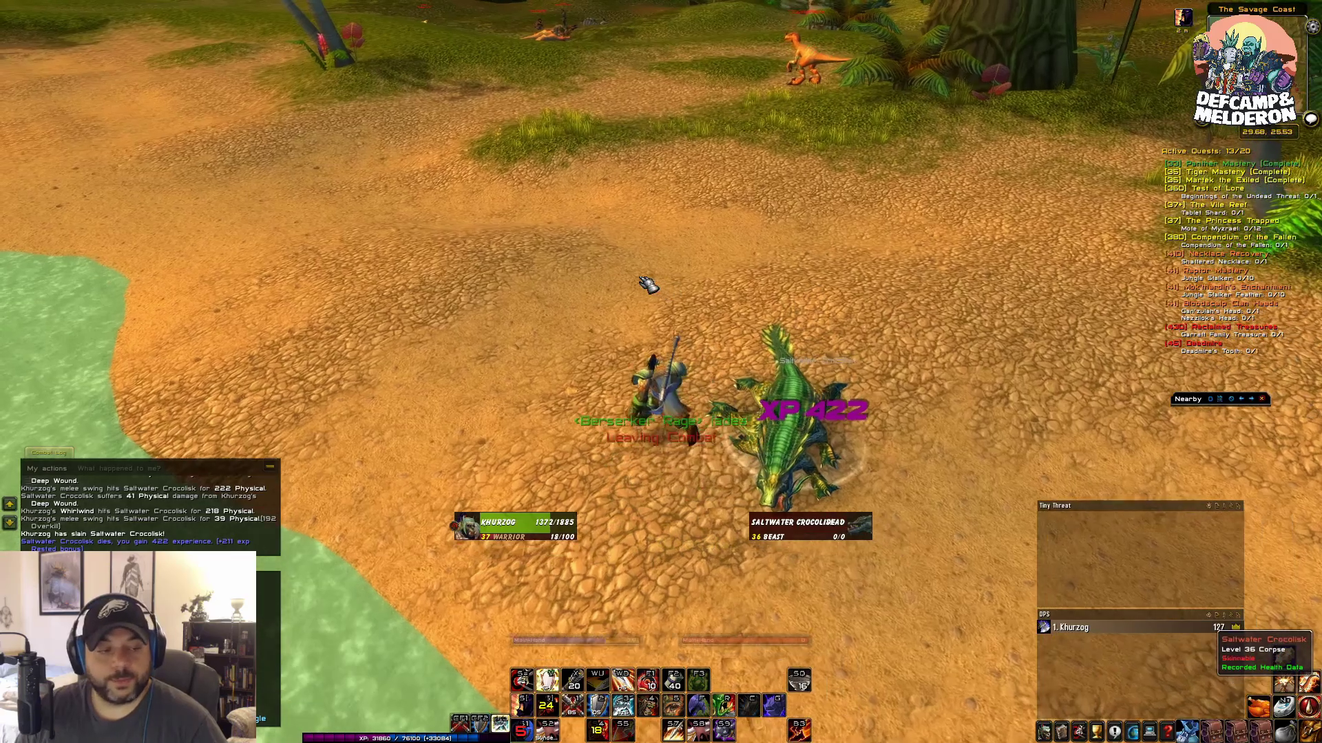
key("w")
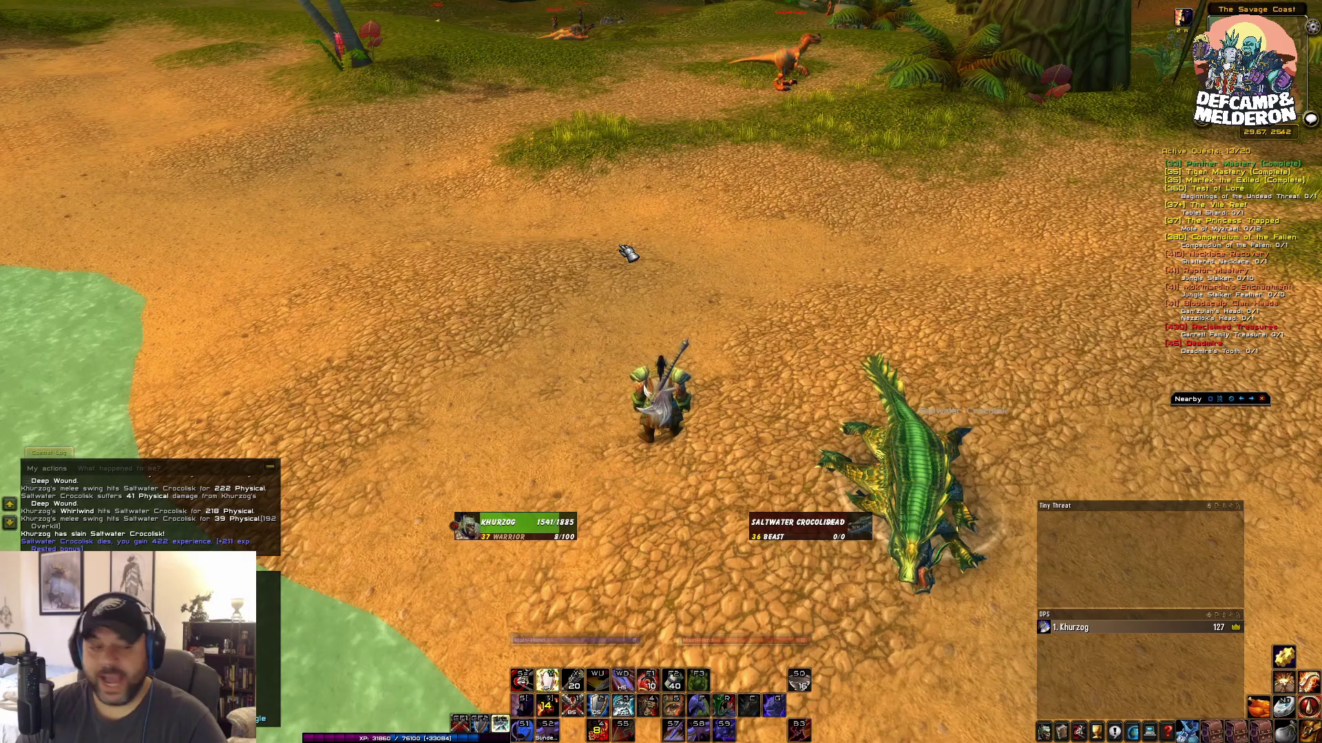
key("w")
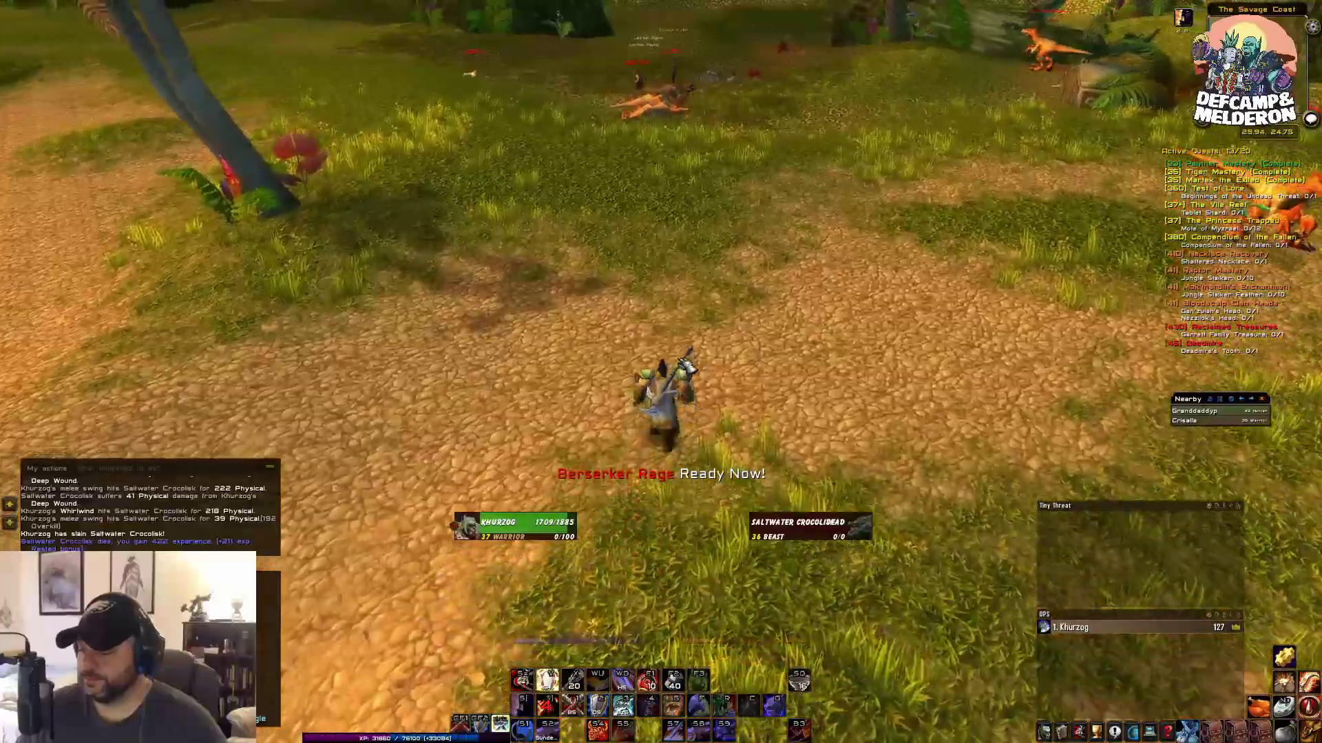
Target the enemy dwarf hunter, switch to Battle Stance and attack with Charge and Bloodrage
key("Tab")
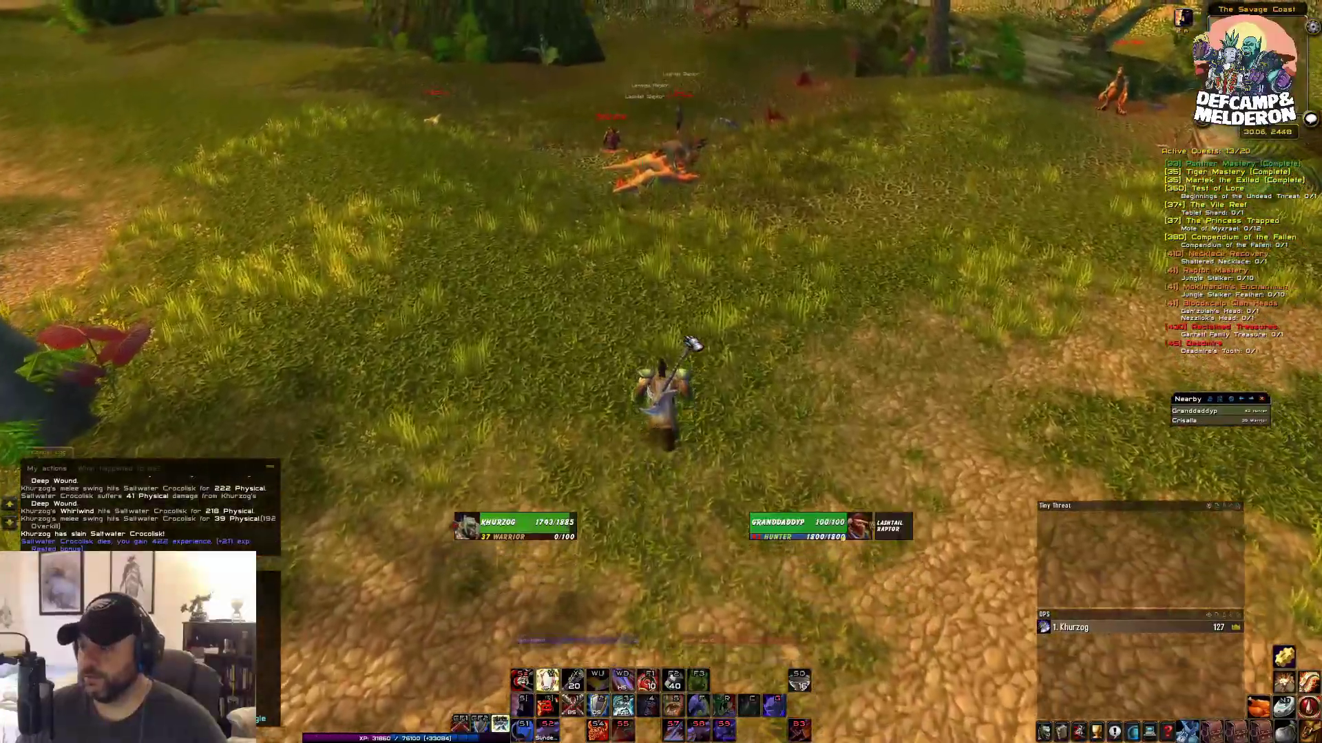
key("1")
key("f")
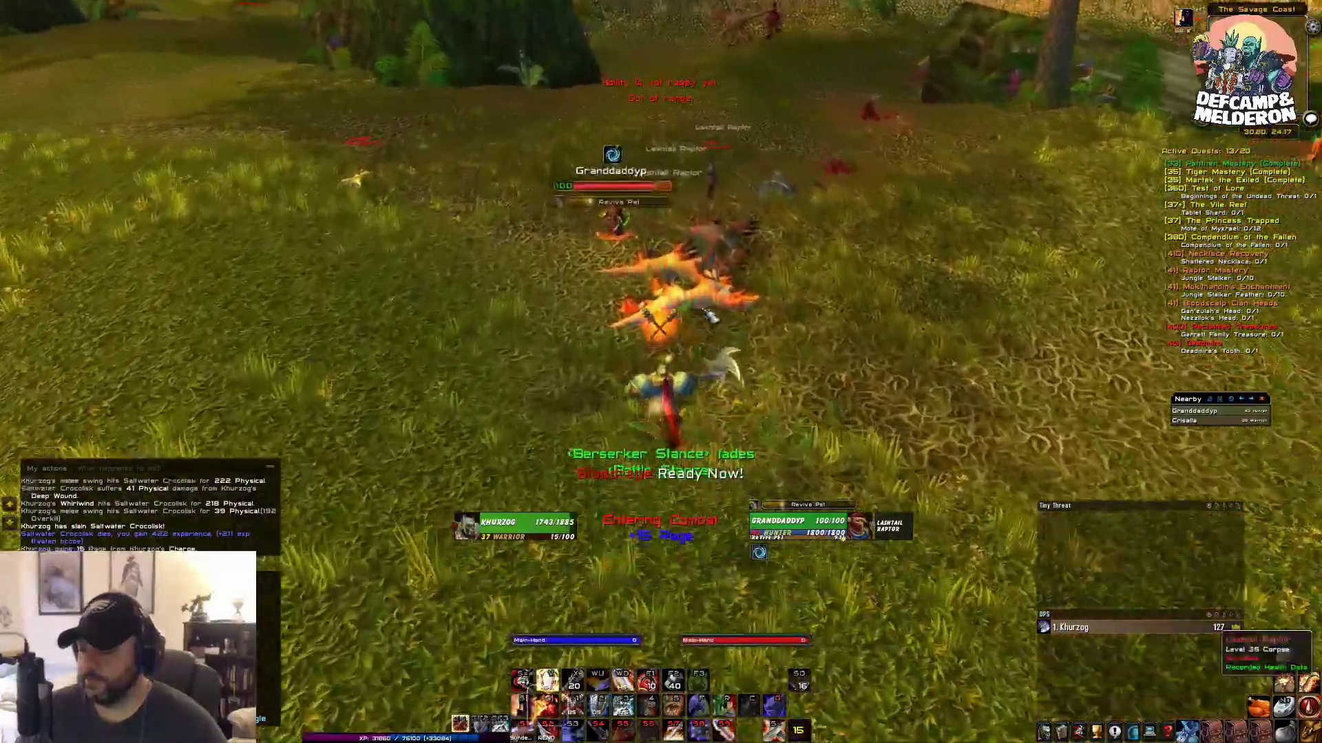
key("grave")
key("2")
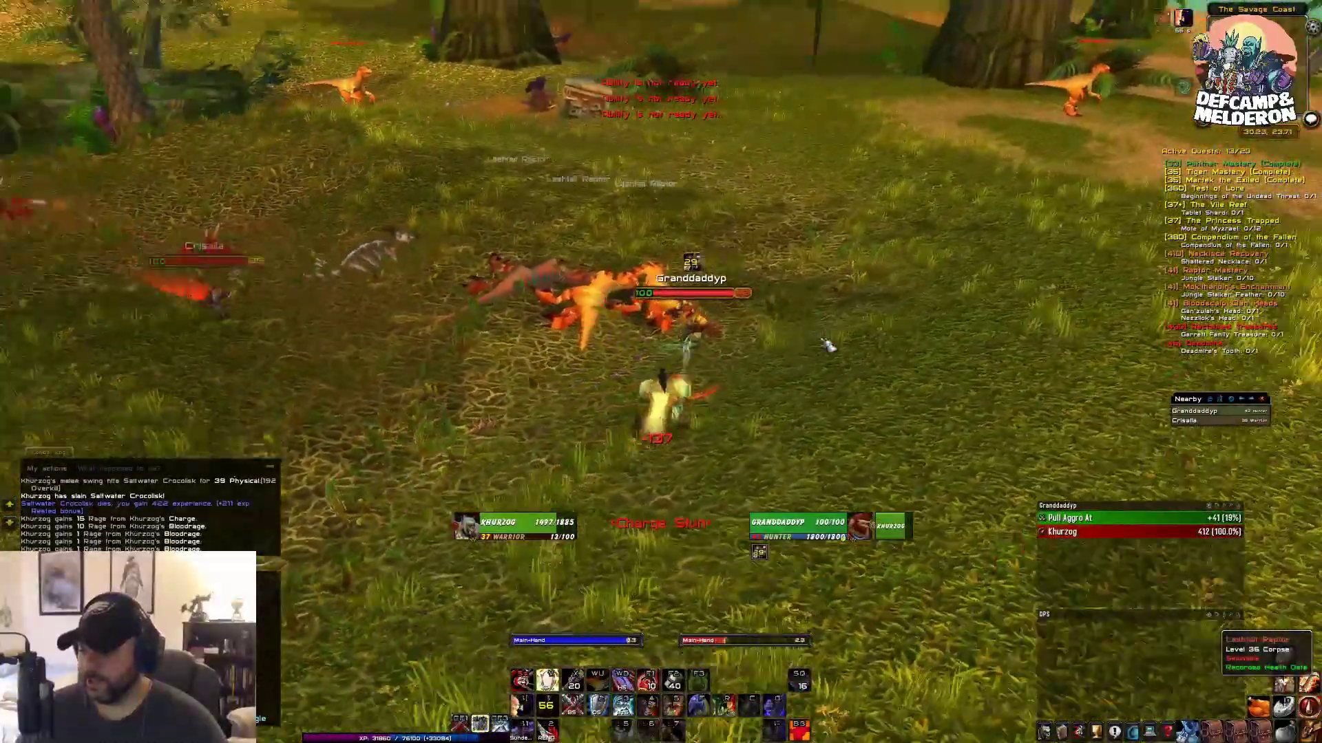
Apply Rend to the enemy human warrior and return to the dwarf hunter with Intercept, Berserker Rage and Whirlwind
left_click(756, 367)
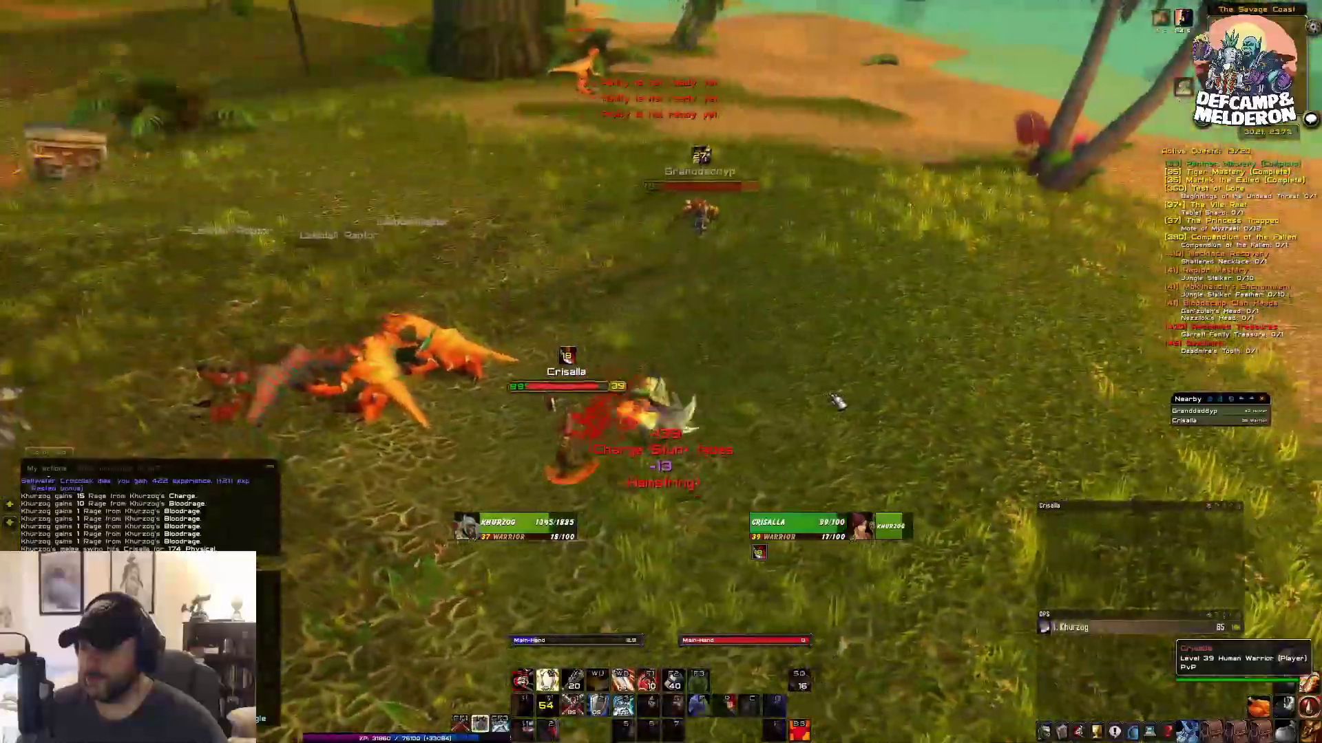
key("2")
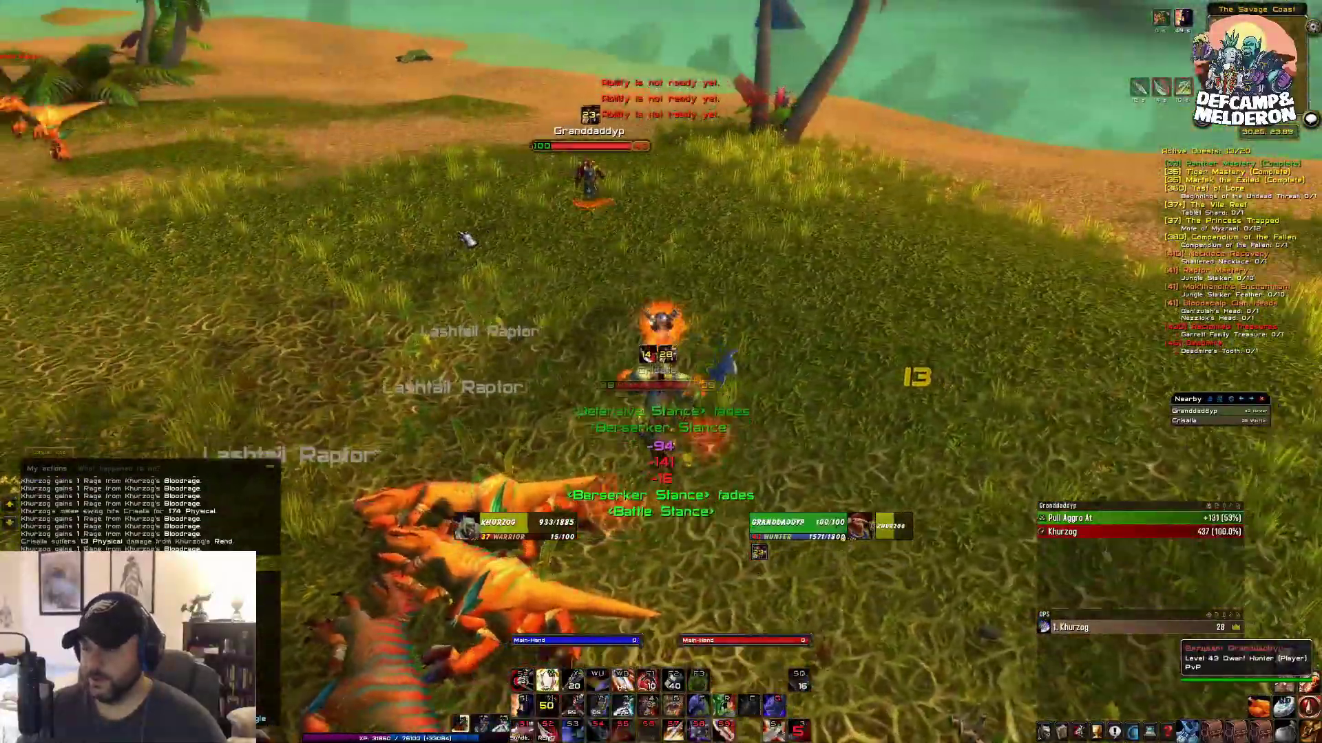
key("a")
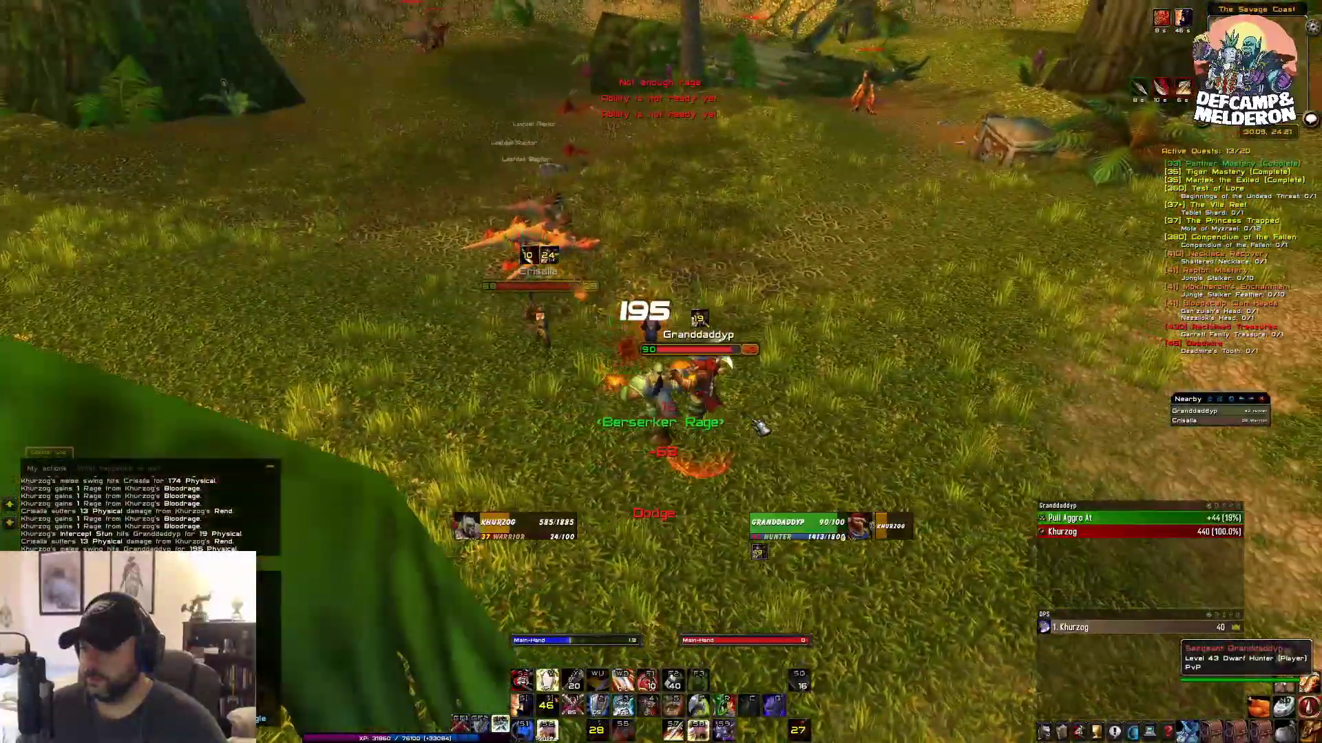
key("2")
key("2")
key("2")
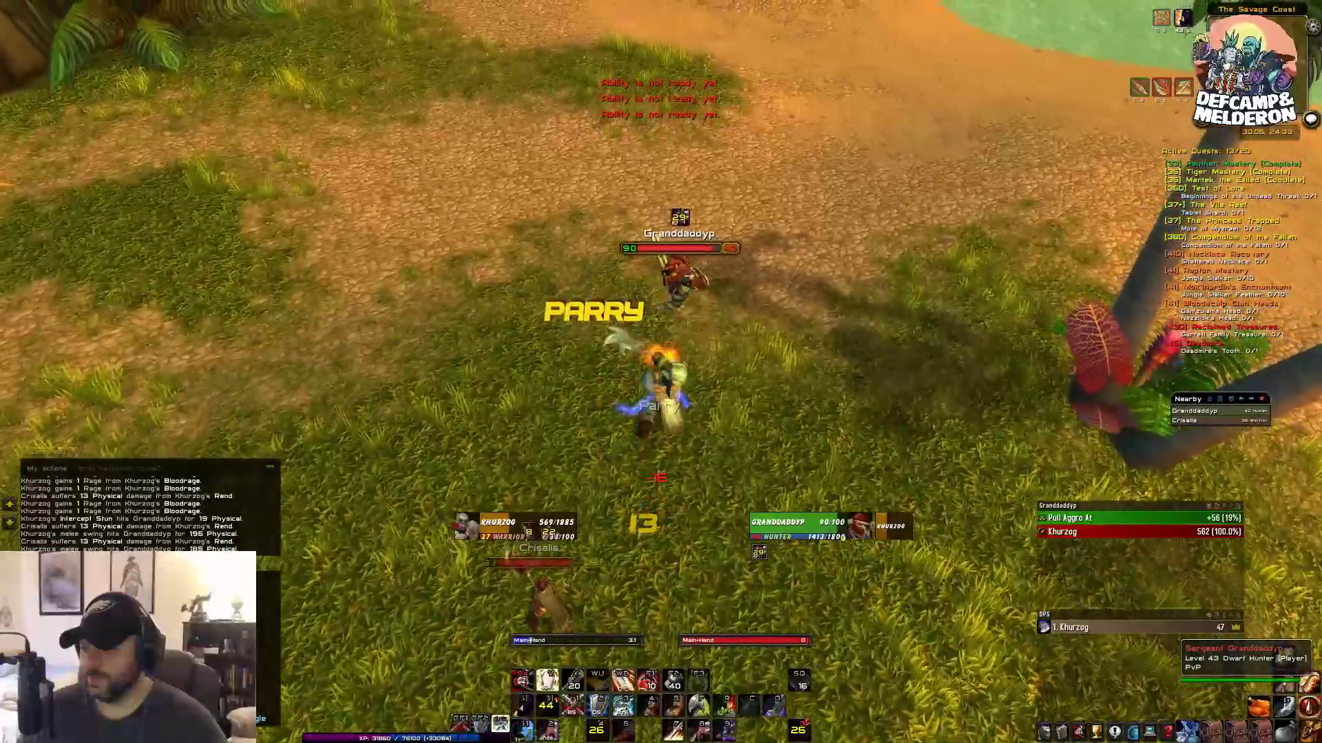
key("shift+1")
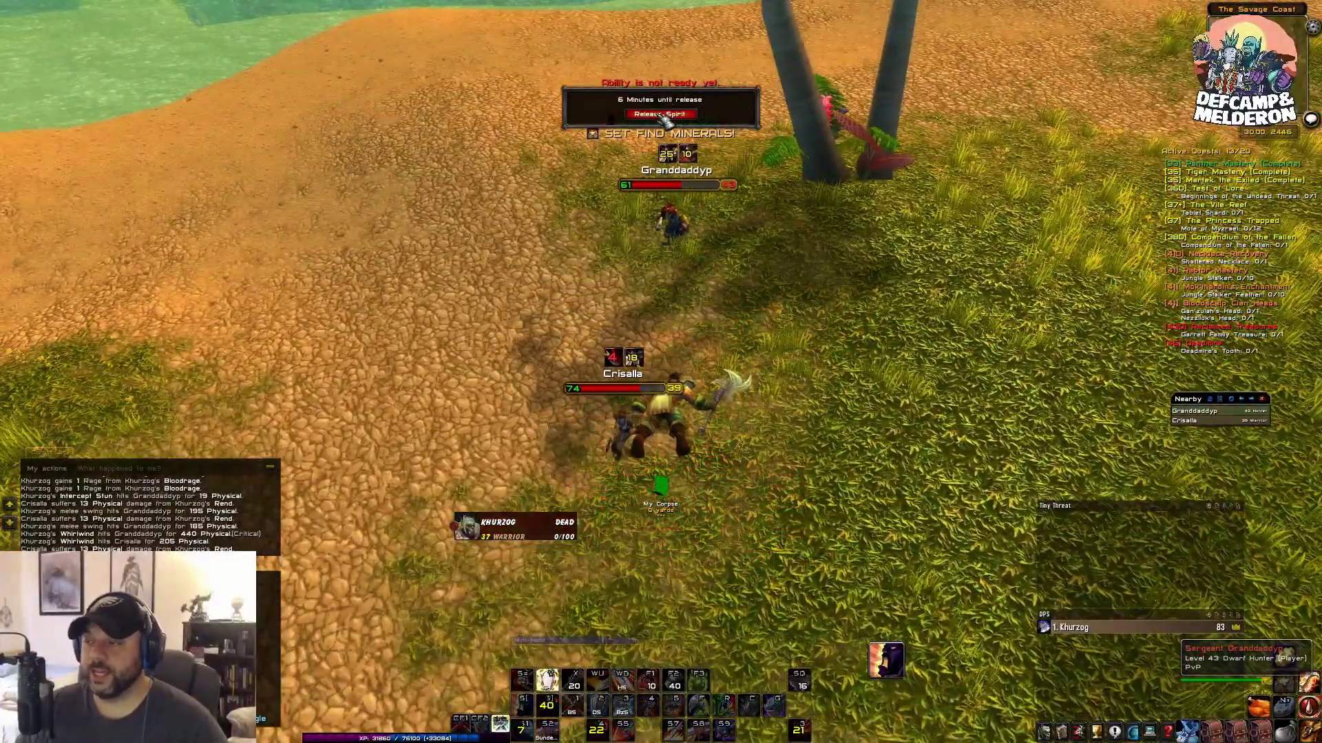
Release the dead character's spirit and exit the game immediately without waiting for the countdown
left_click(663, 114)
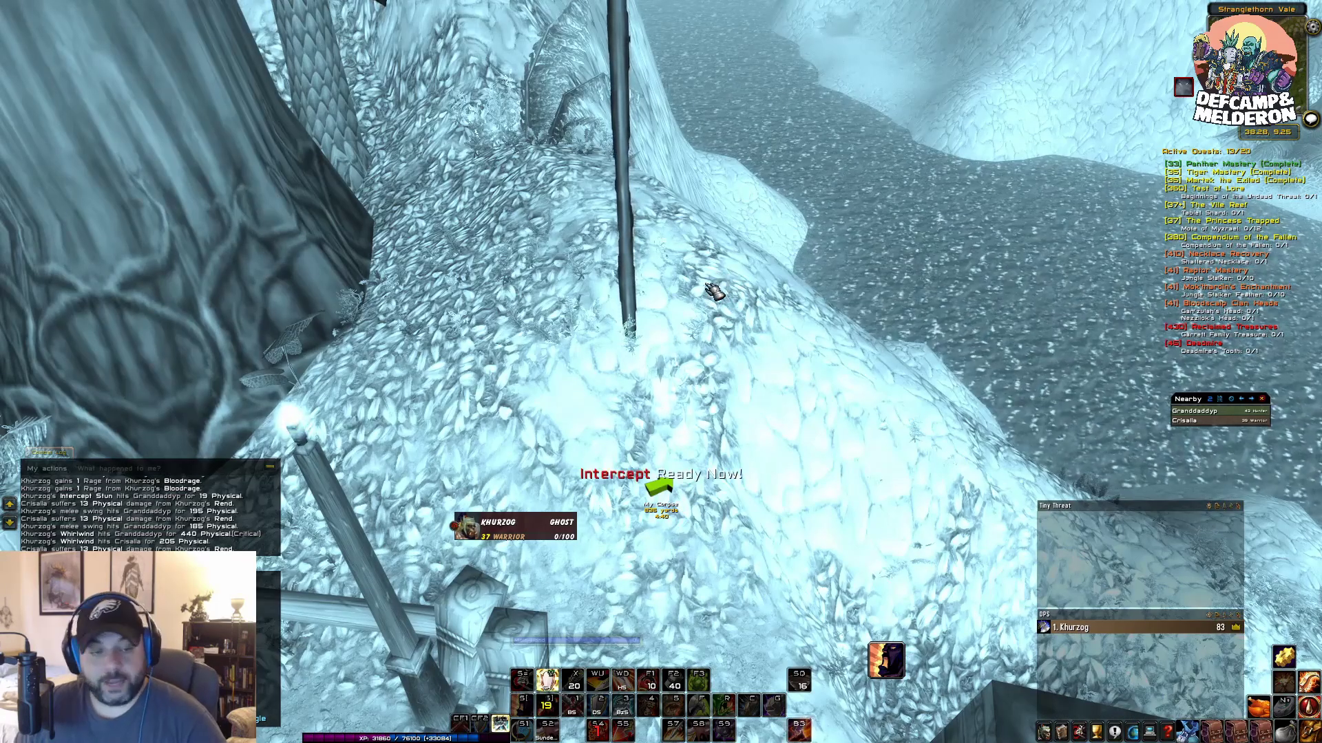
key("Escape")
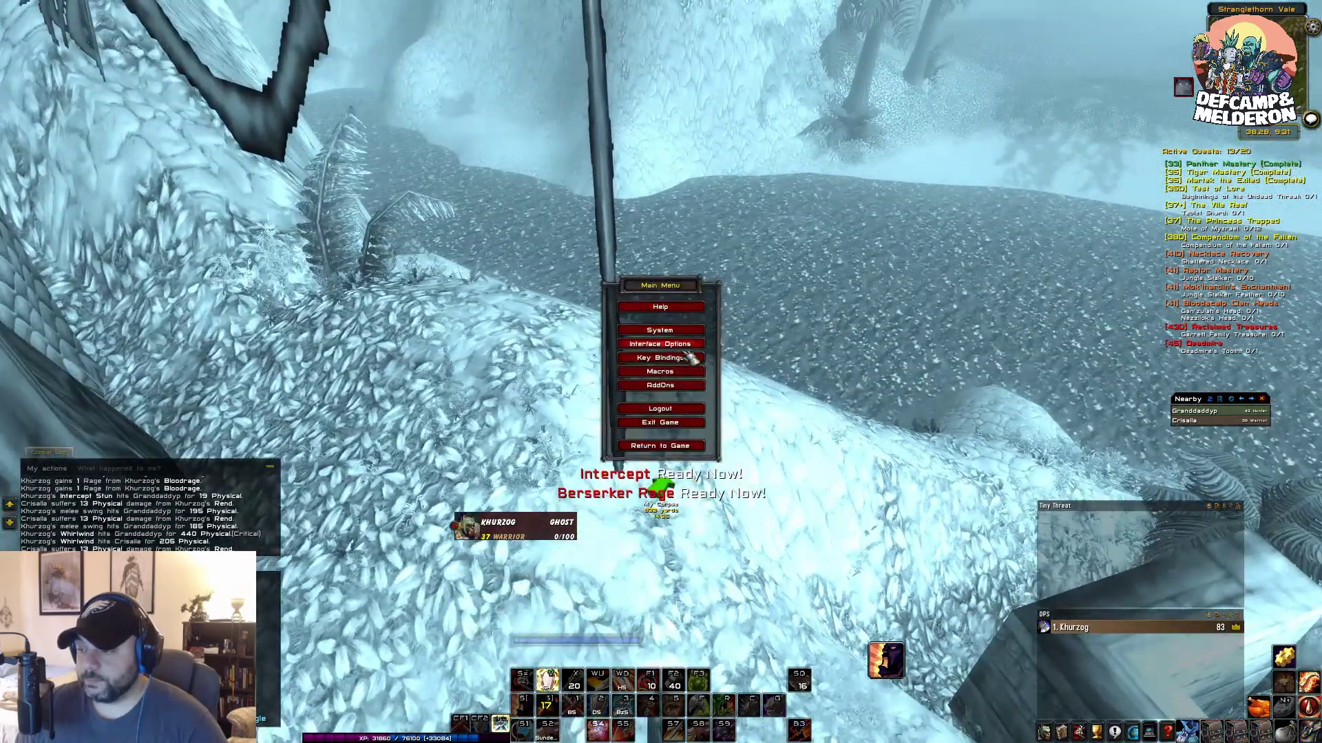
left_click(676, 423)
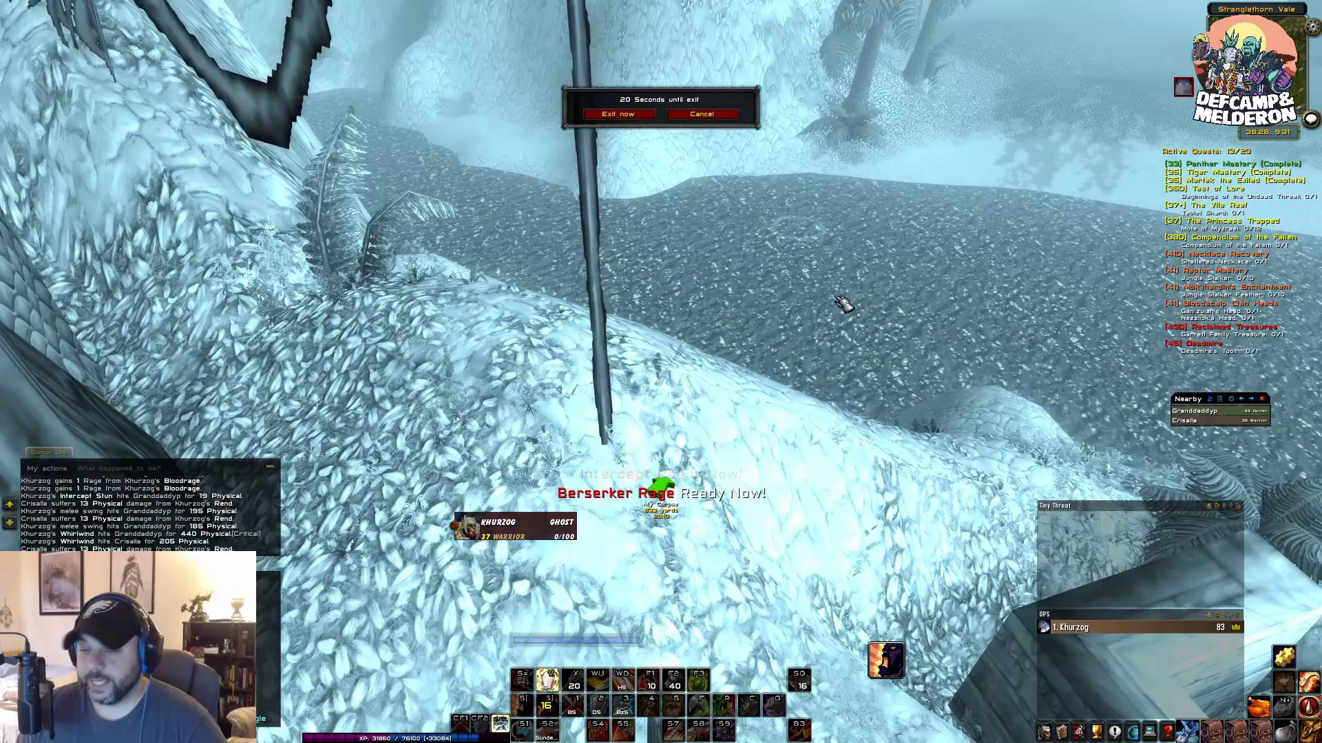
left_click(651, 113)
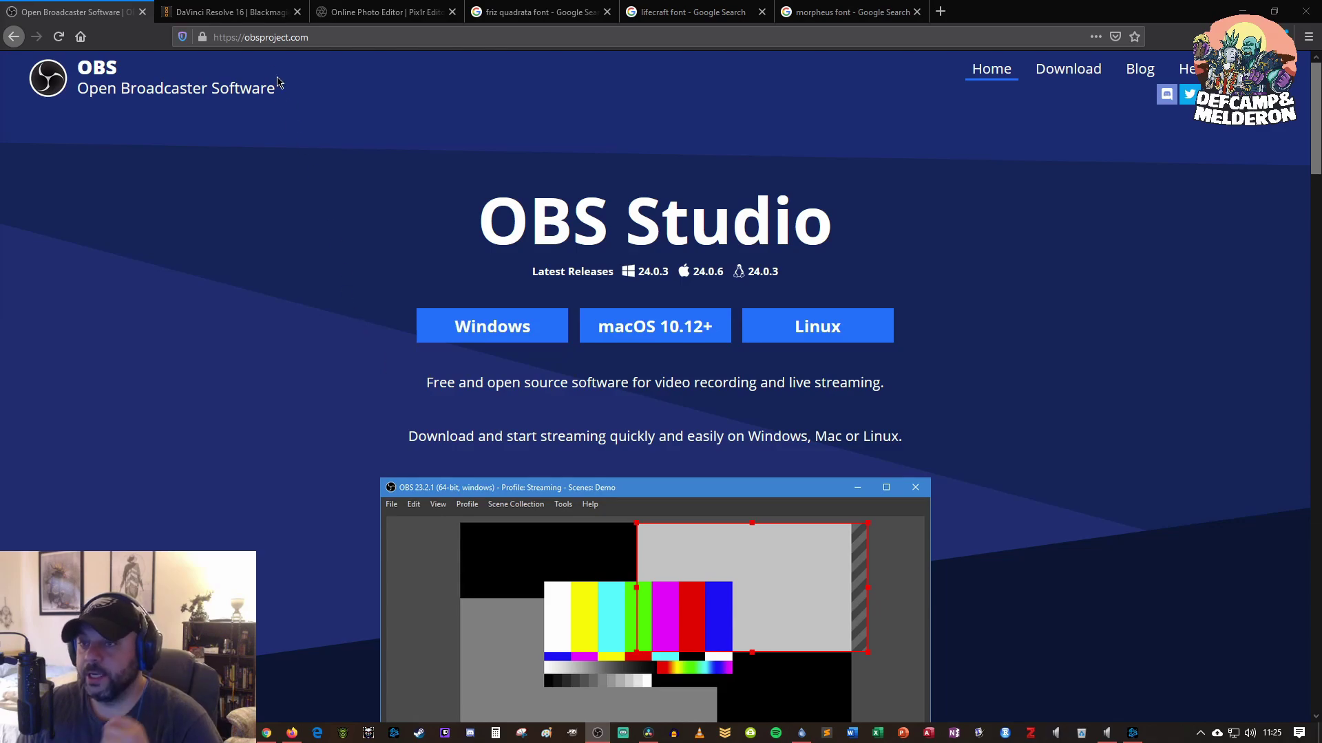
Show the download options for the free edition of DaVinci Resolve 16 on the Blackmagic Design site, and close them
left_click(241, 12)
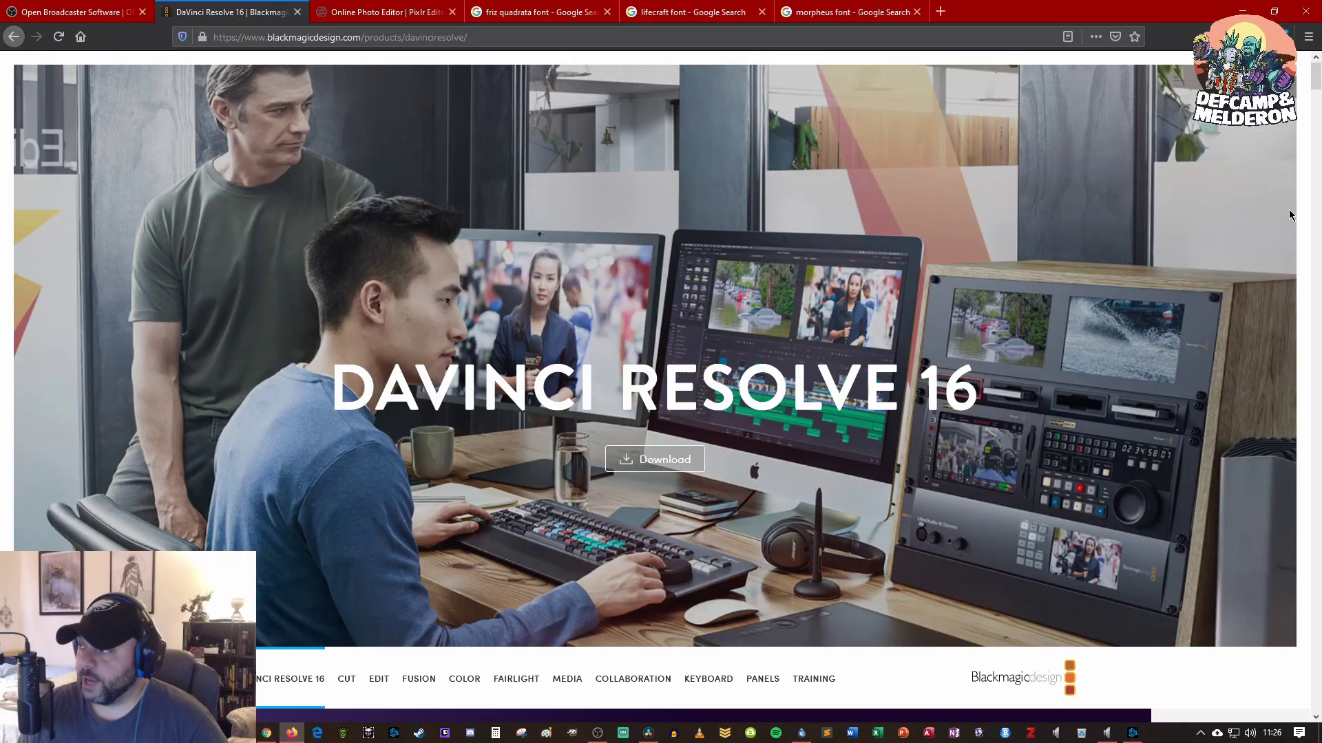
left_click_drag(1311, 84, 1247, 713)
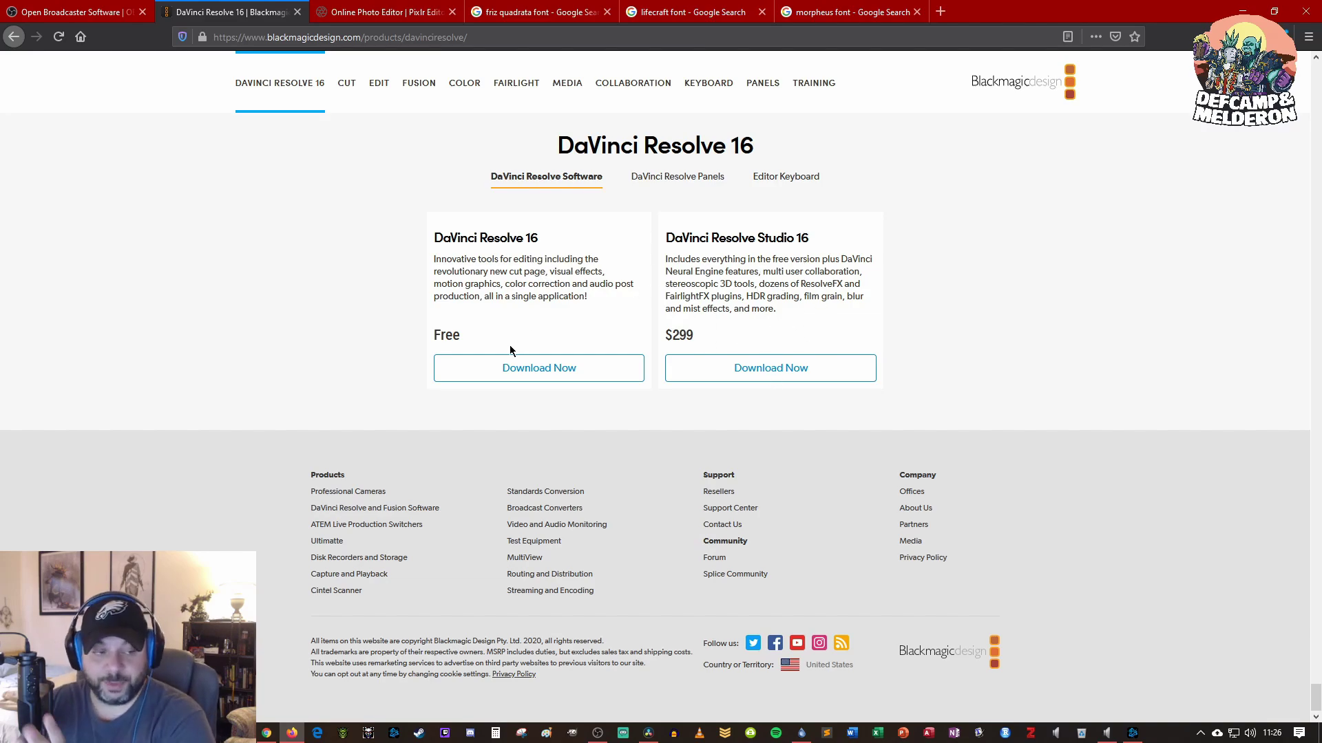
left_click(518, 368)
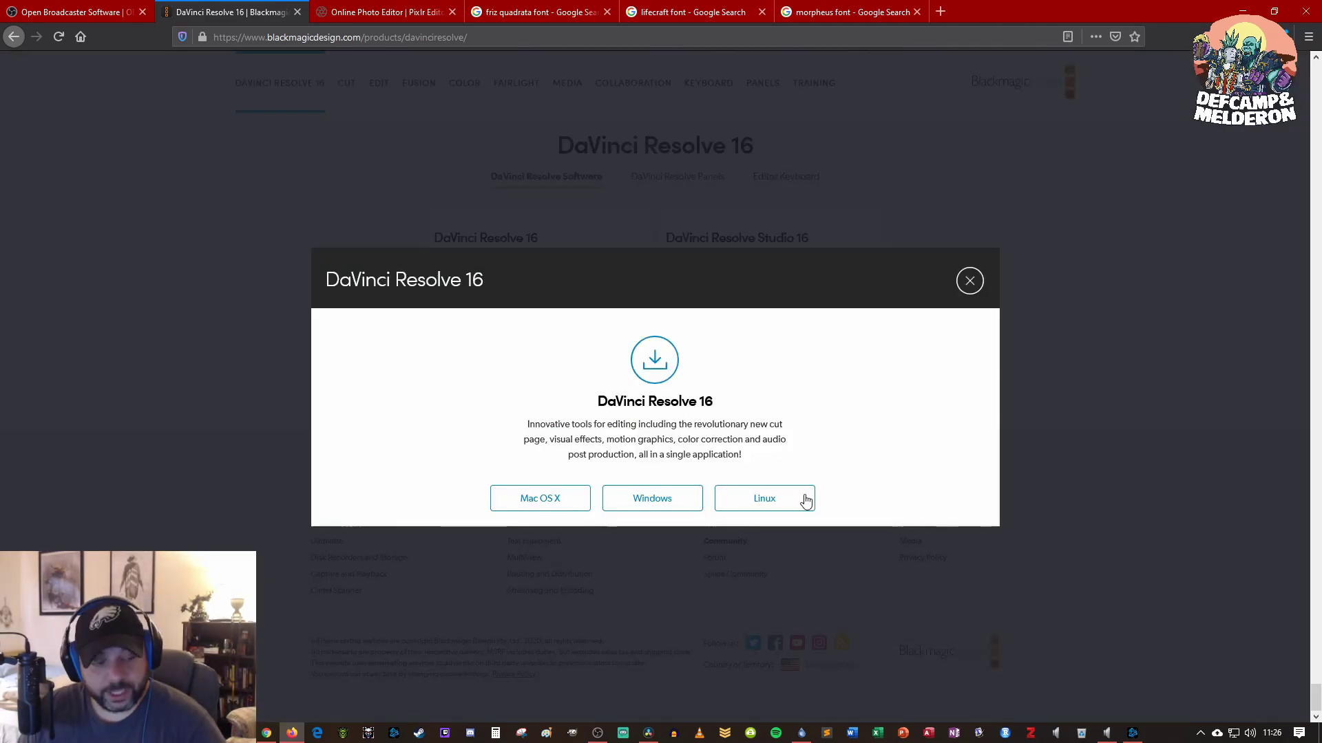
left_click(224, 178)
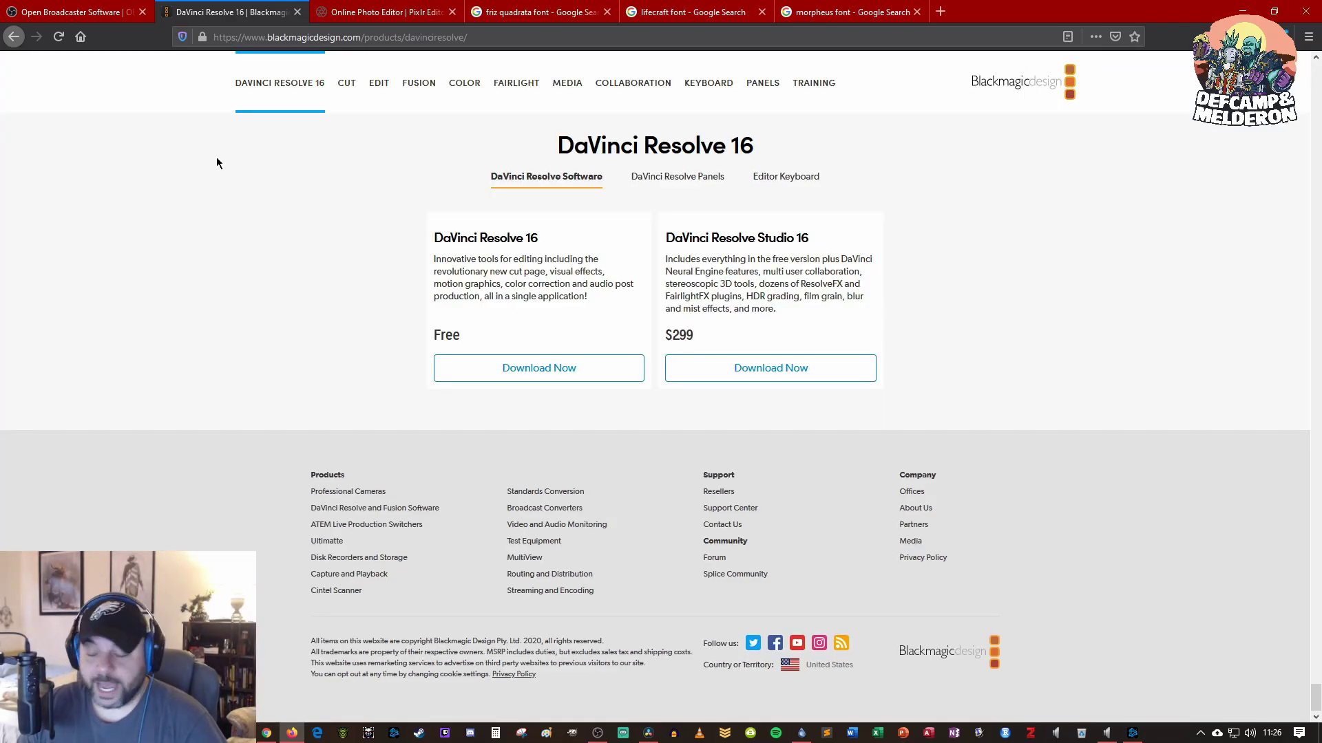
Switch to DaVinci Resolve and set the makeyourown project's timeline frame rate and playback frame rate to 60
left_click(648, 733)
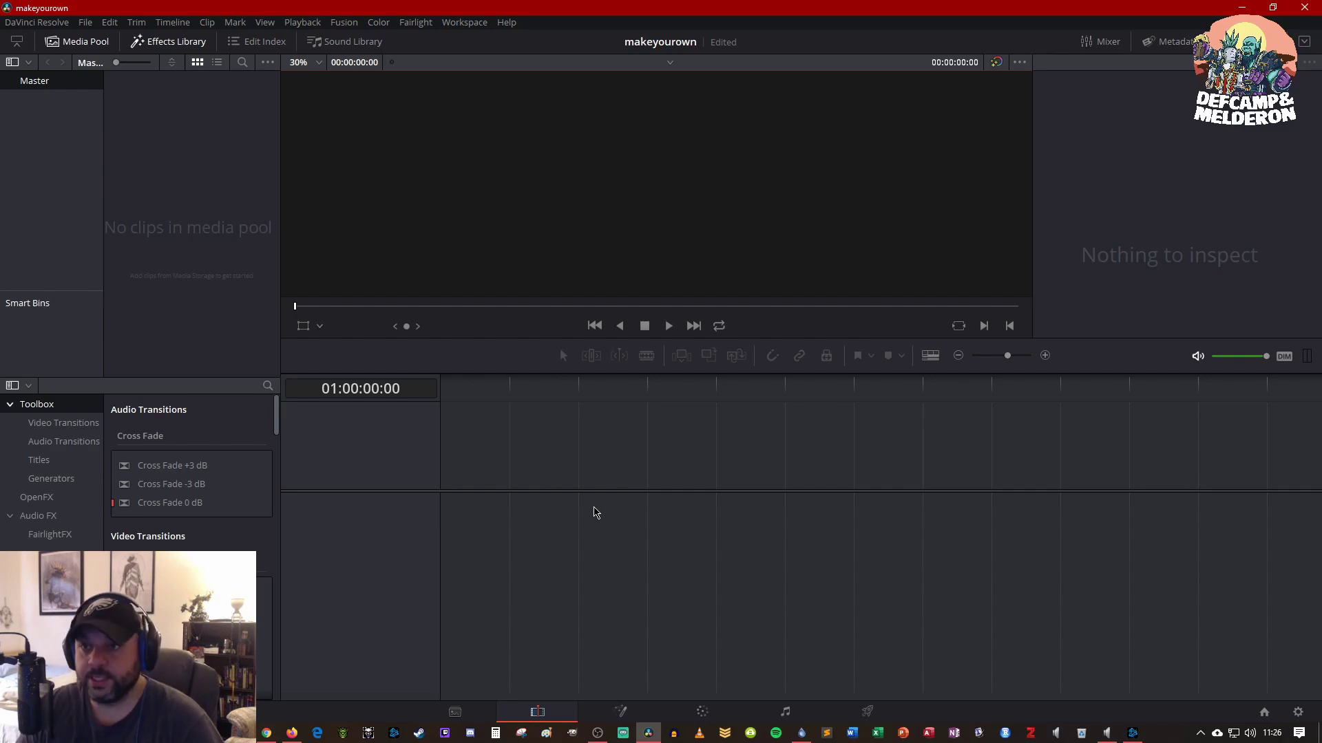
left_click(86, 23)
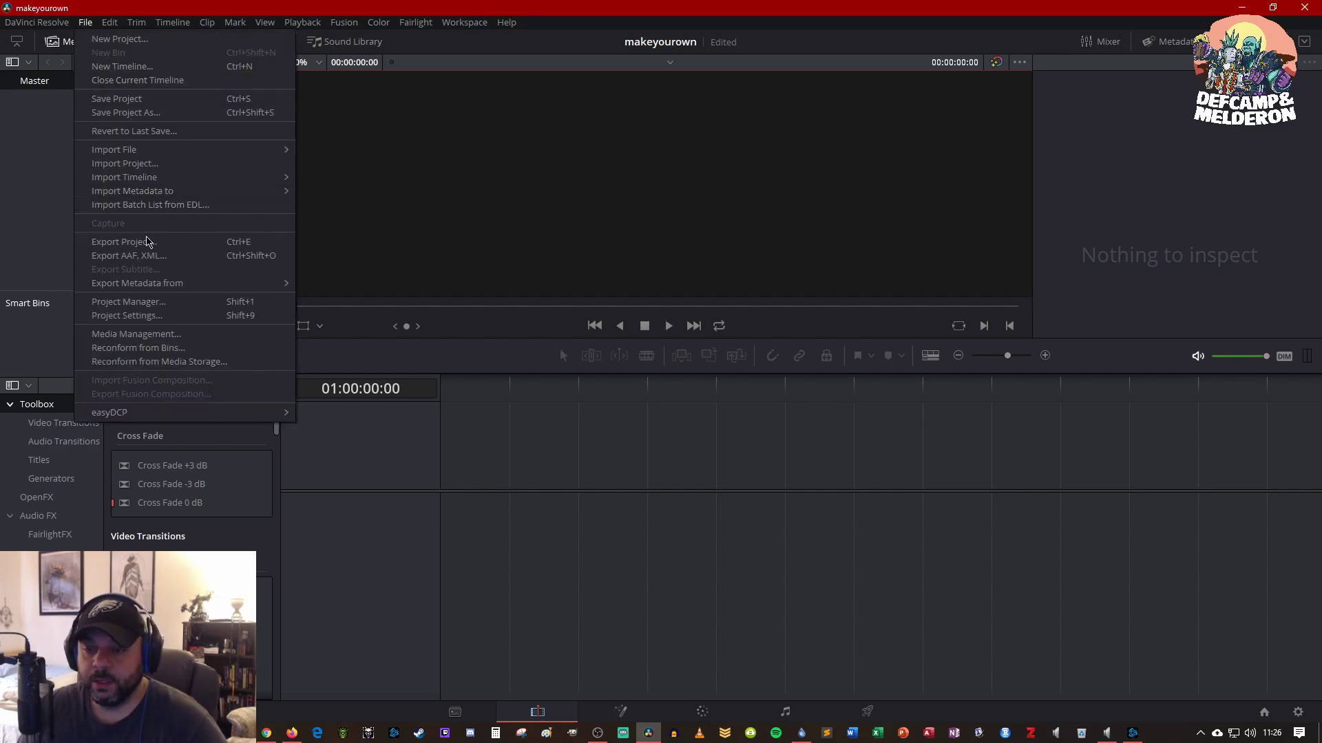
left_click(164, 316)
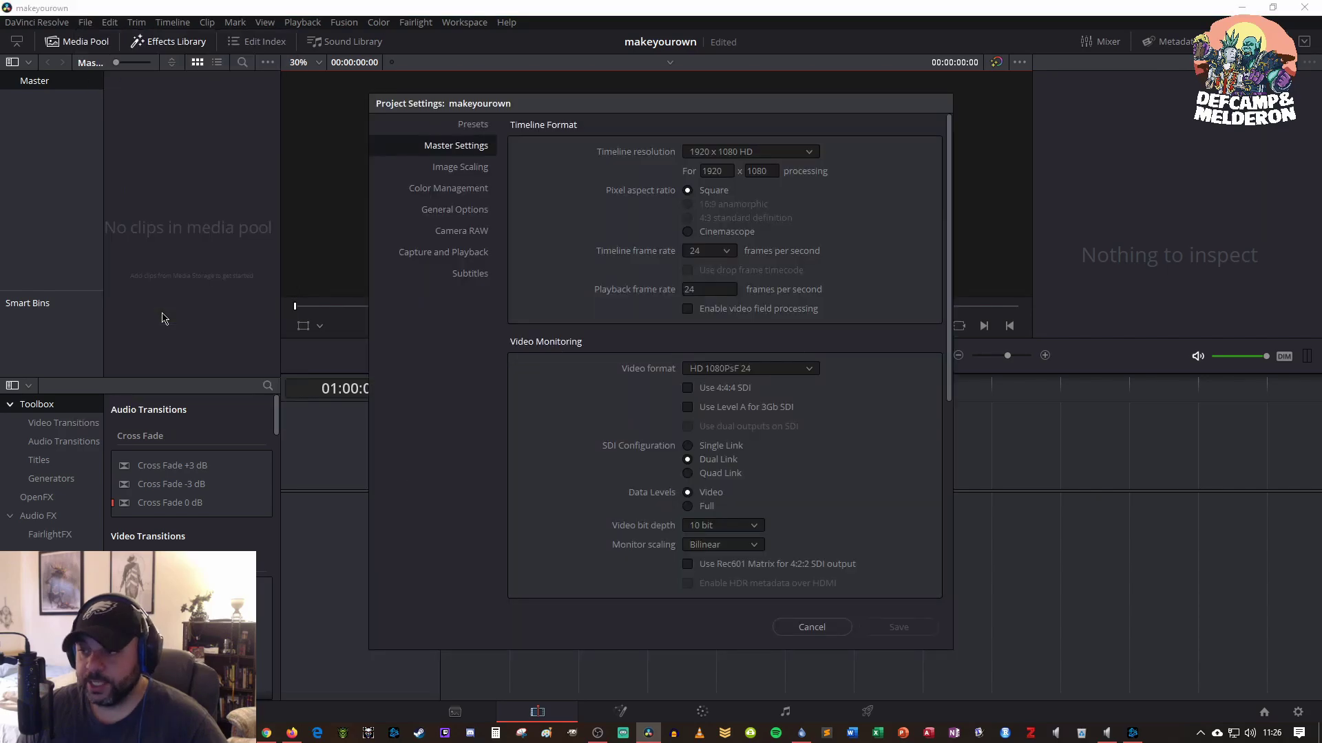
left_click(709, 253)
scroll(709, 314, "down", 3)
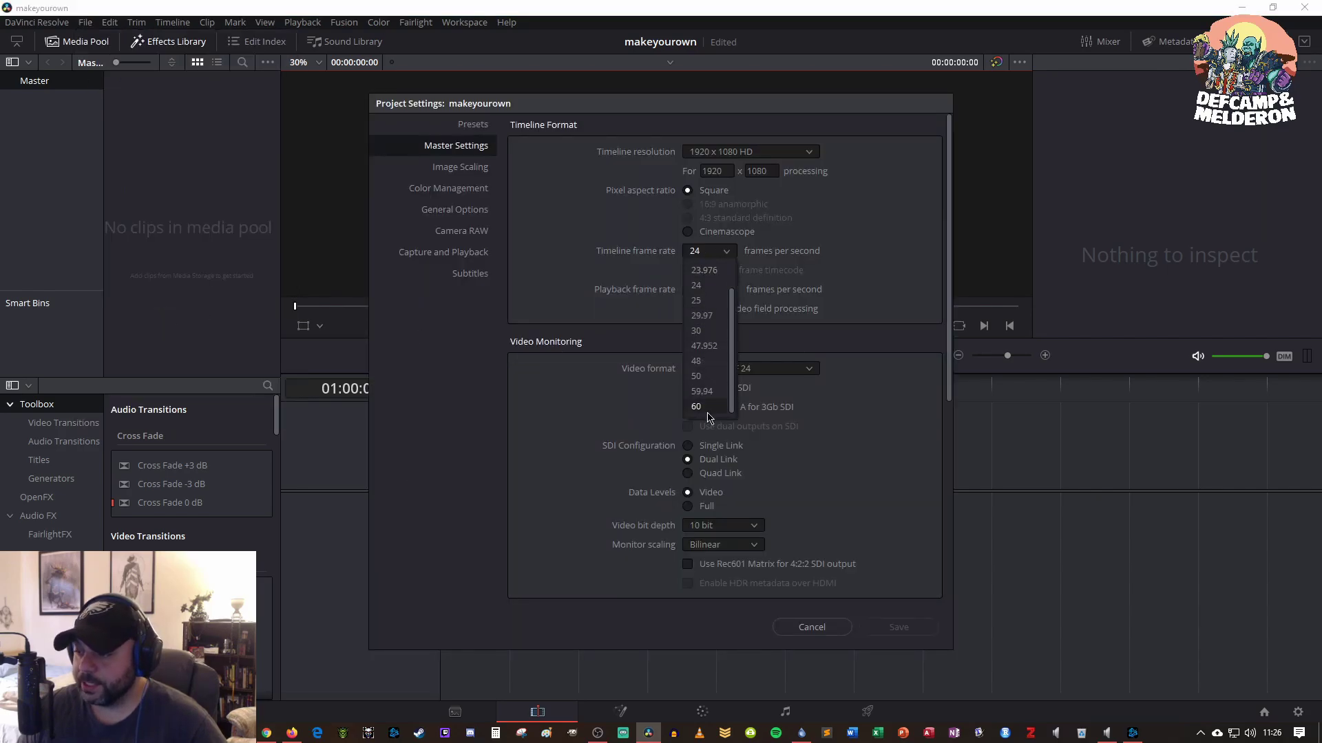
left_click(709, 313)
left_click(712, 294)
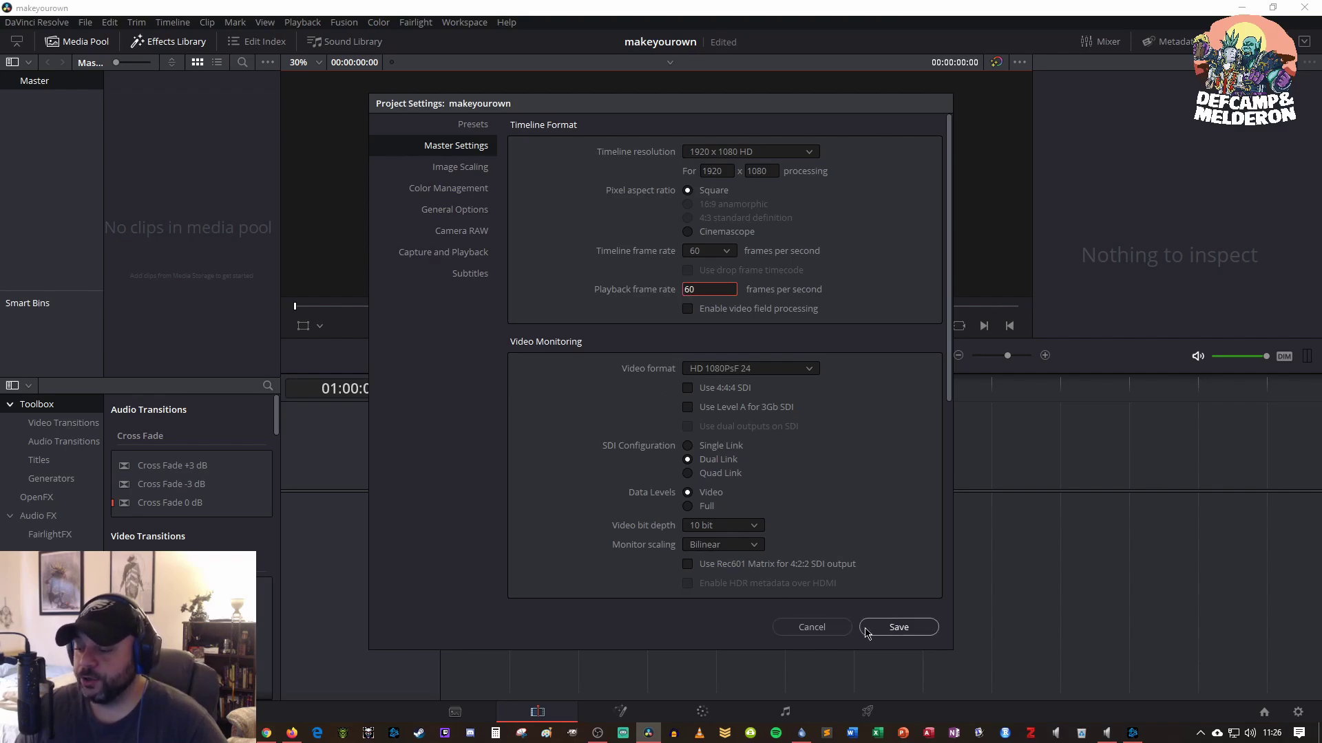
left_click(888, 628)
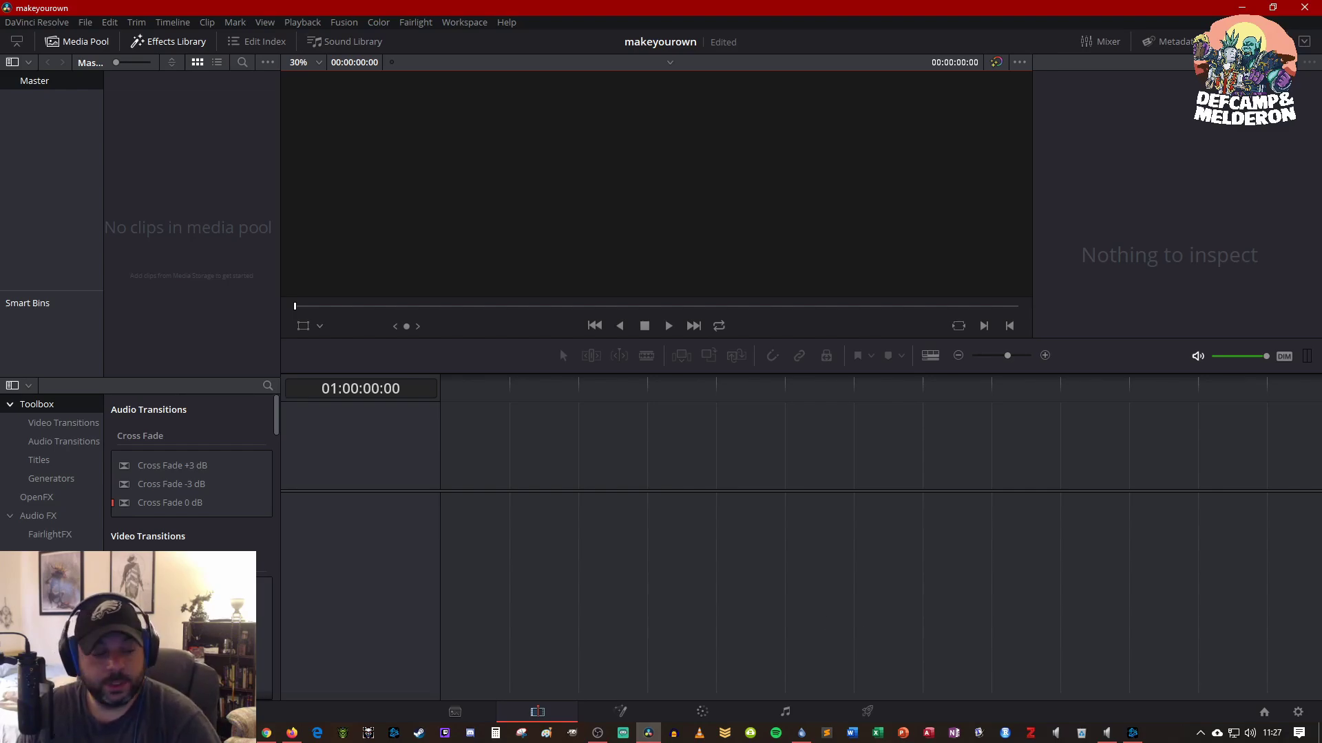
key("alt+Tab")
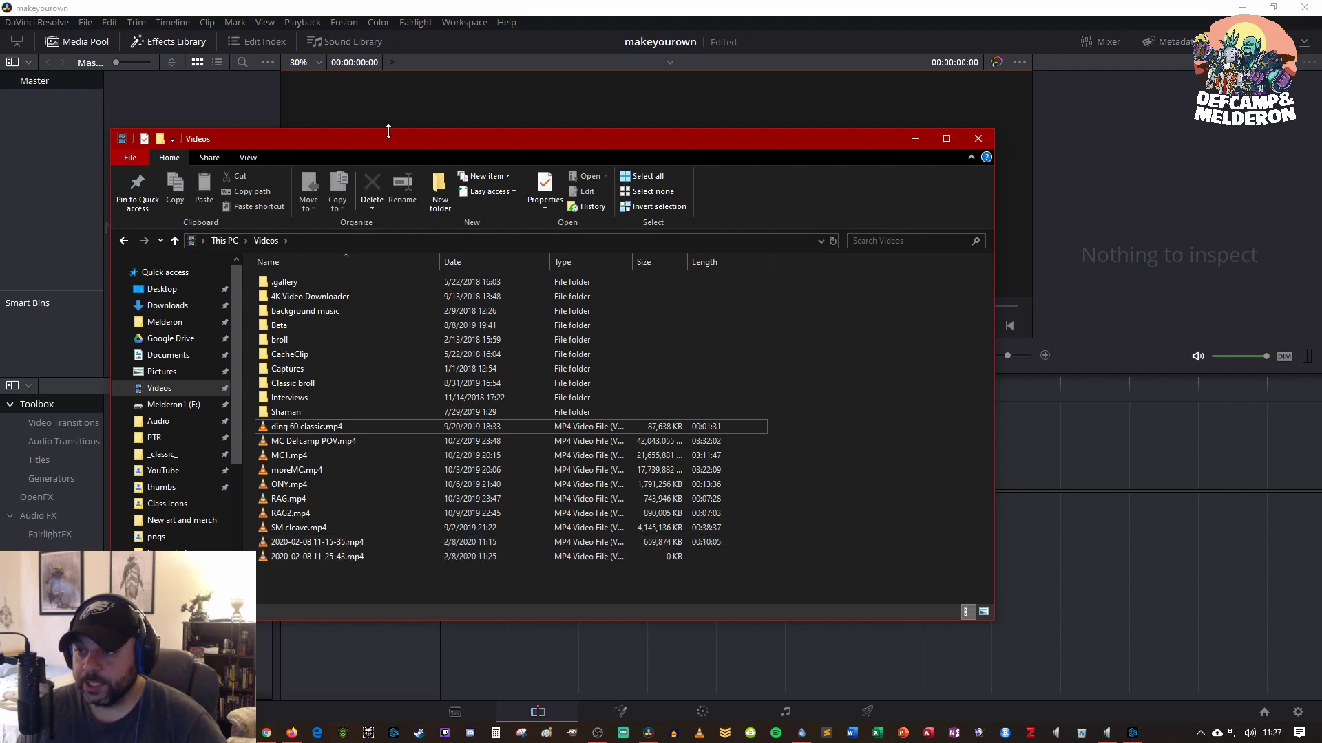
left_click_drag(396, 143, 598, 126)
left_click_drag(545, 524, 207, 237)
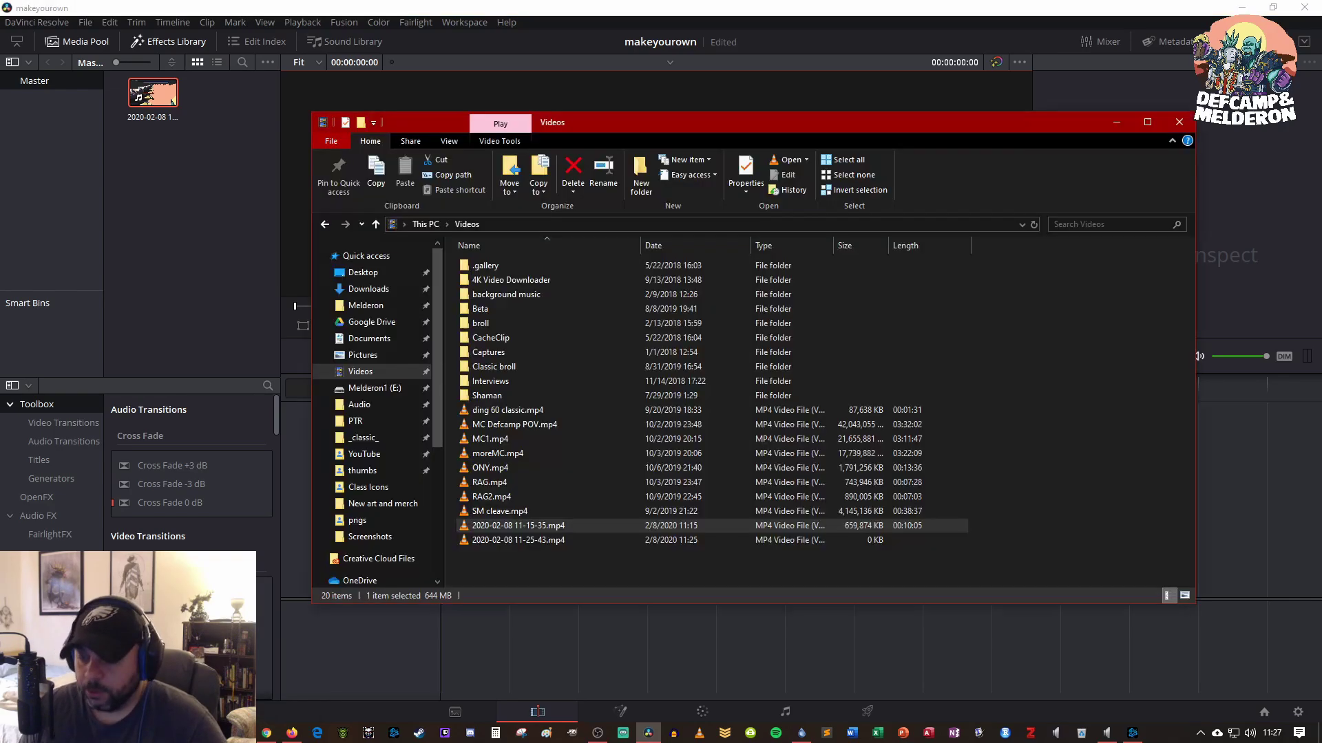
key("alt+Tab")
key("alt+Tab")
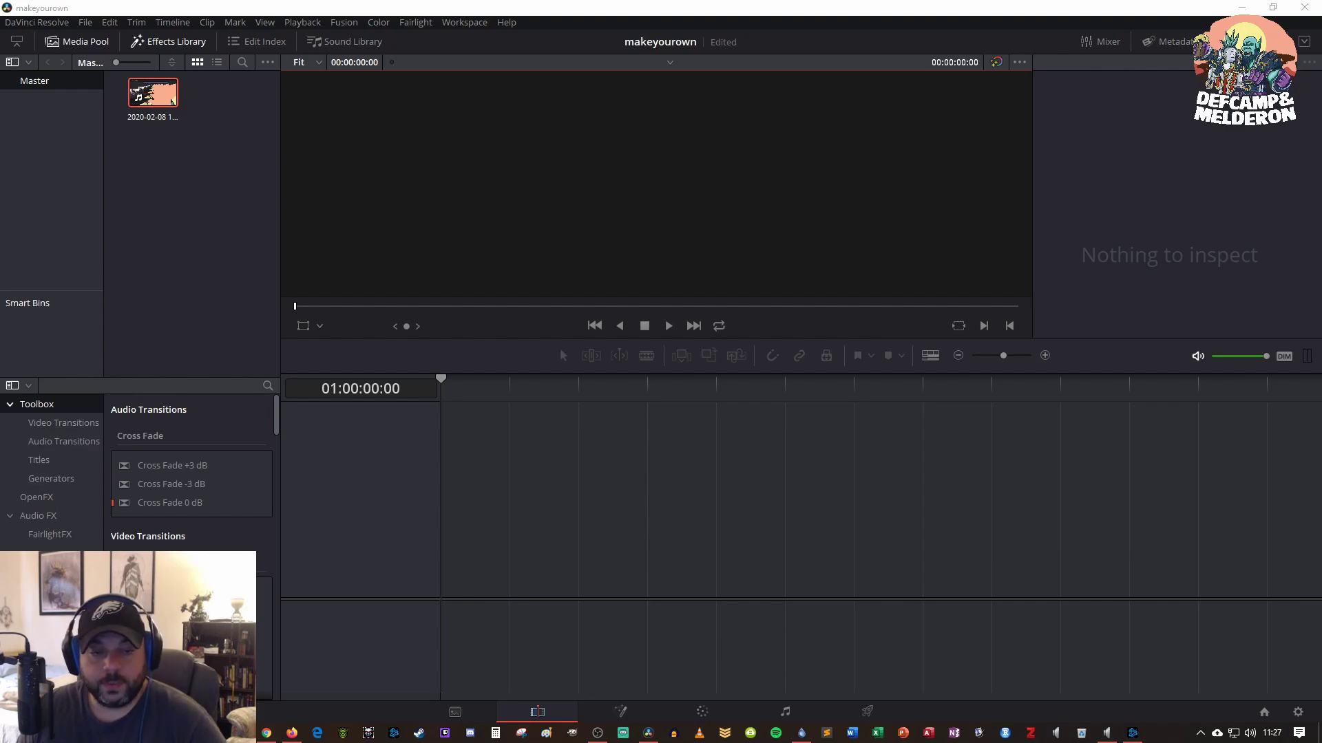
Add Chan_intro.mp4 and YouTube-Banner with links_v2.jpg from the New art and merch folder to the media pool
left_click_drag(0, 232, 806, 217)
left_click_drag(694, 375, 203, 237)
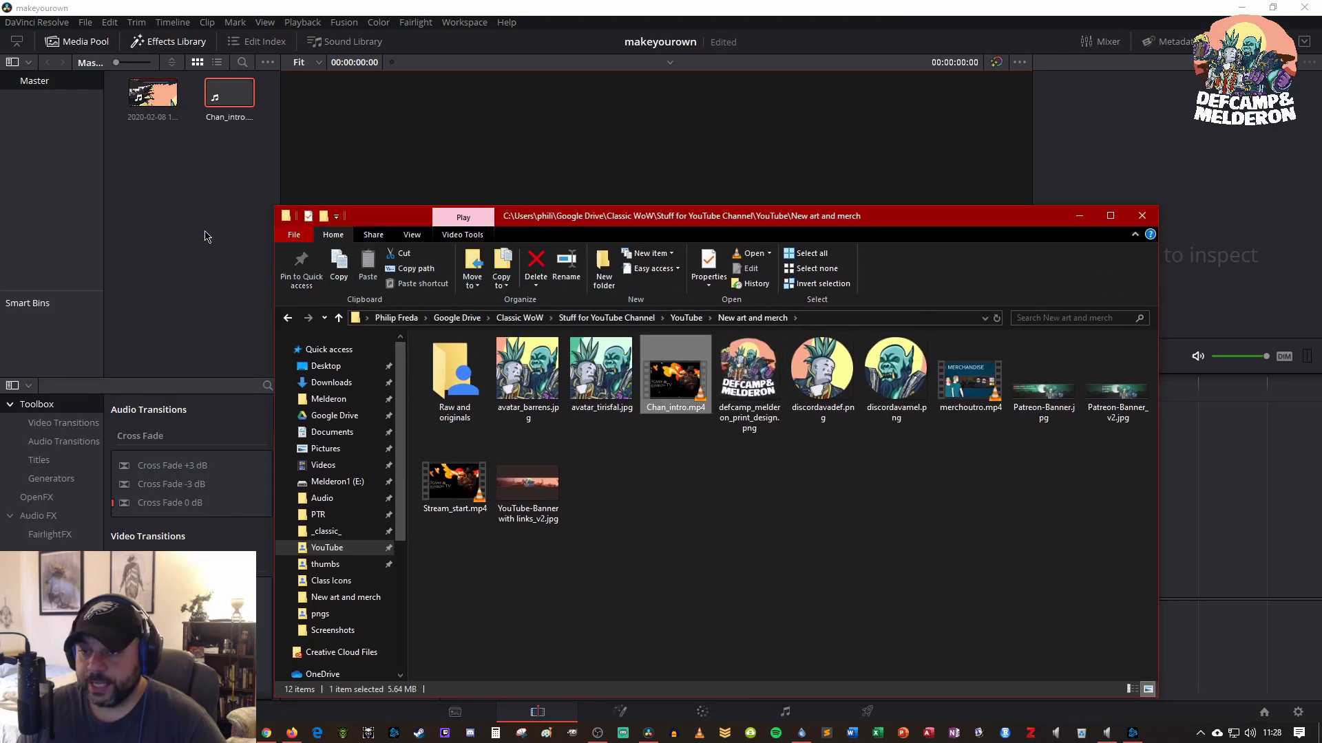
left_click(532, 486)
left_click_drag(537, 489, 206, 258)
left_click(1141, 215)
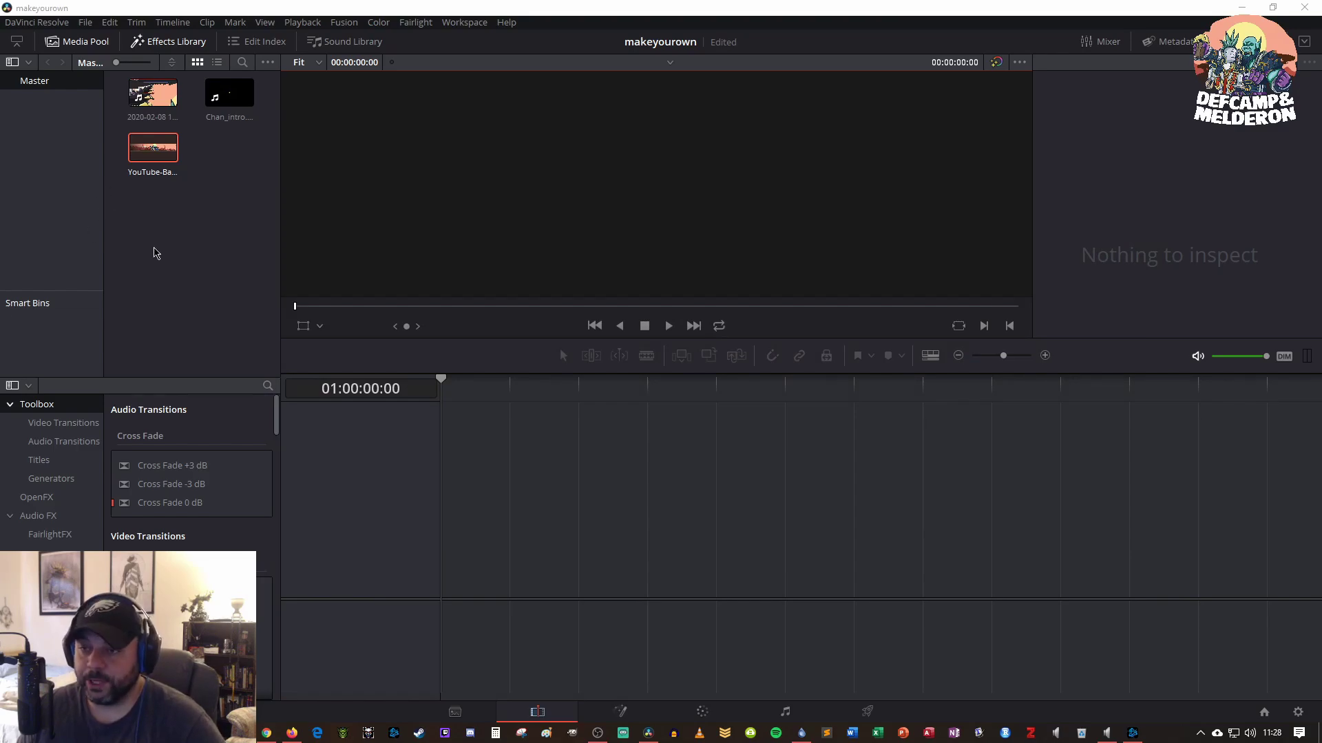
left_click_drag(228, 104, 439, 560)
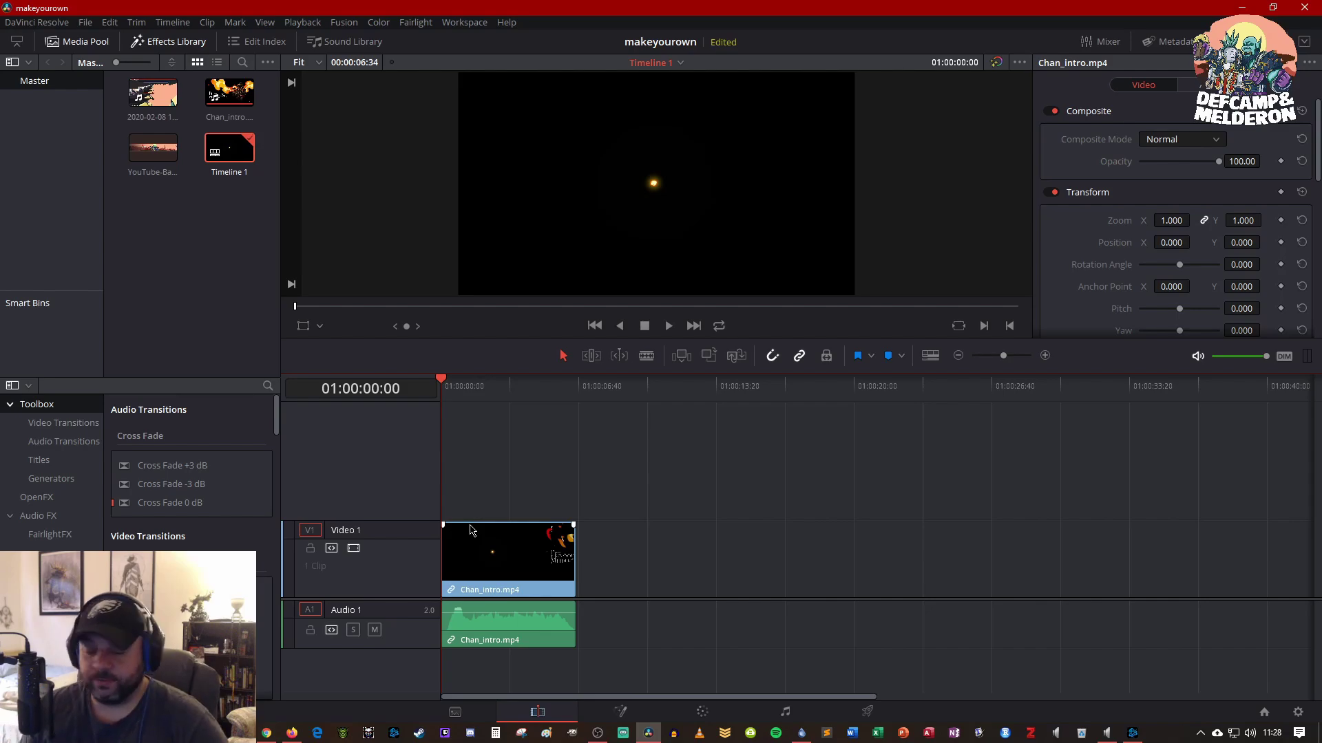
key("space")
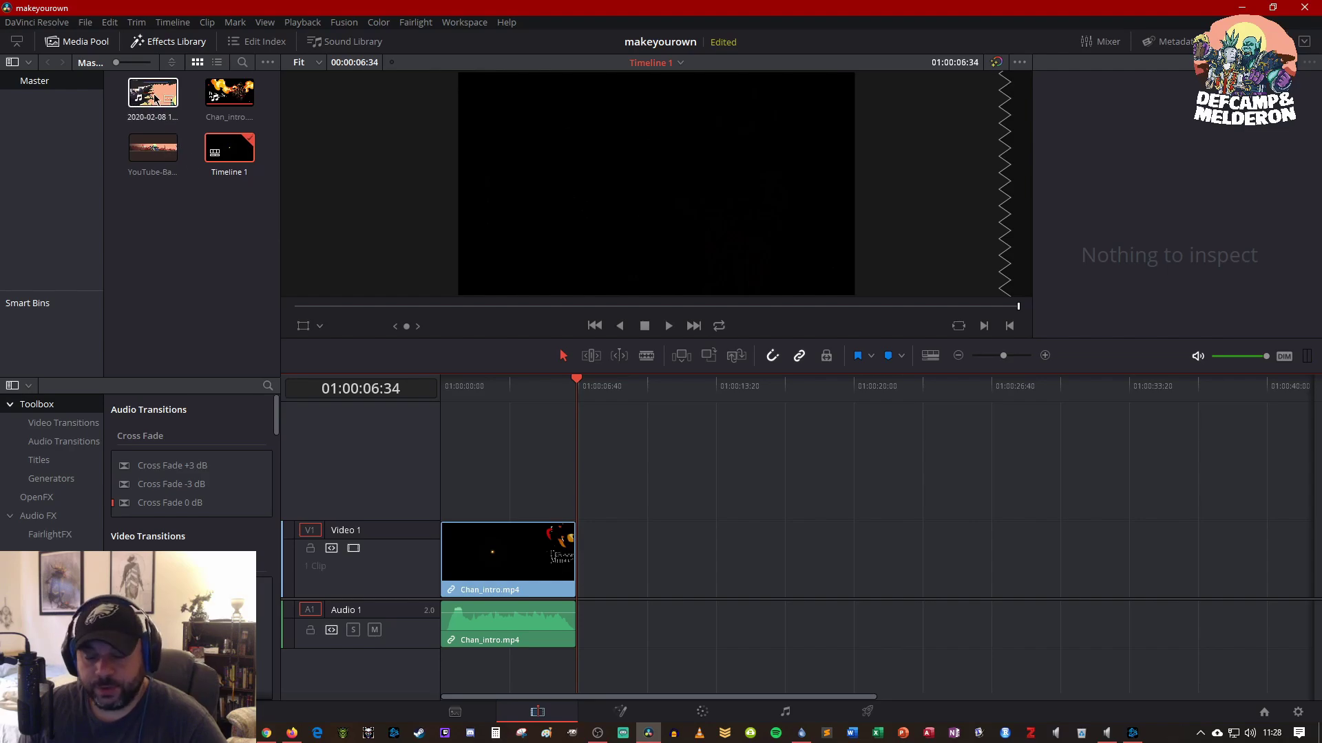
left_click_drag(154, 99, 584, 550)
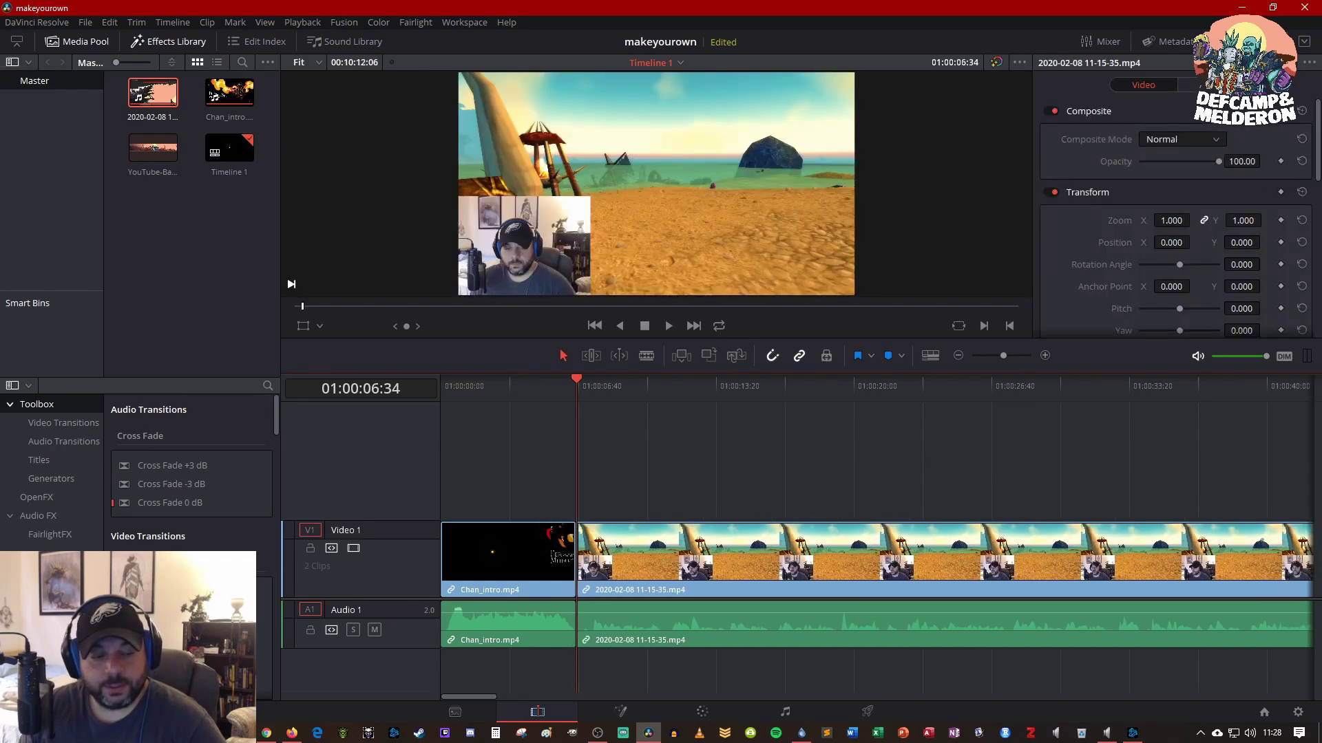
Play the timeline from the beginning through the intro into the recording
key("alt+Tab")
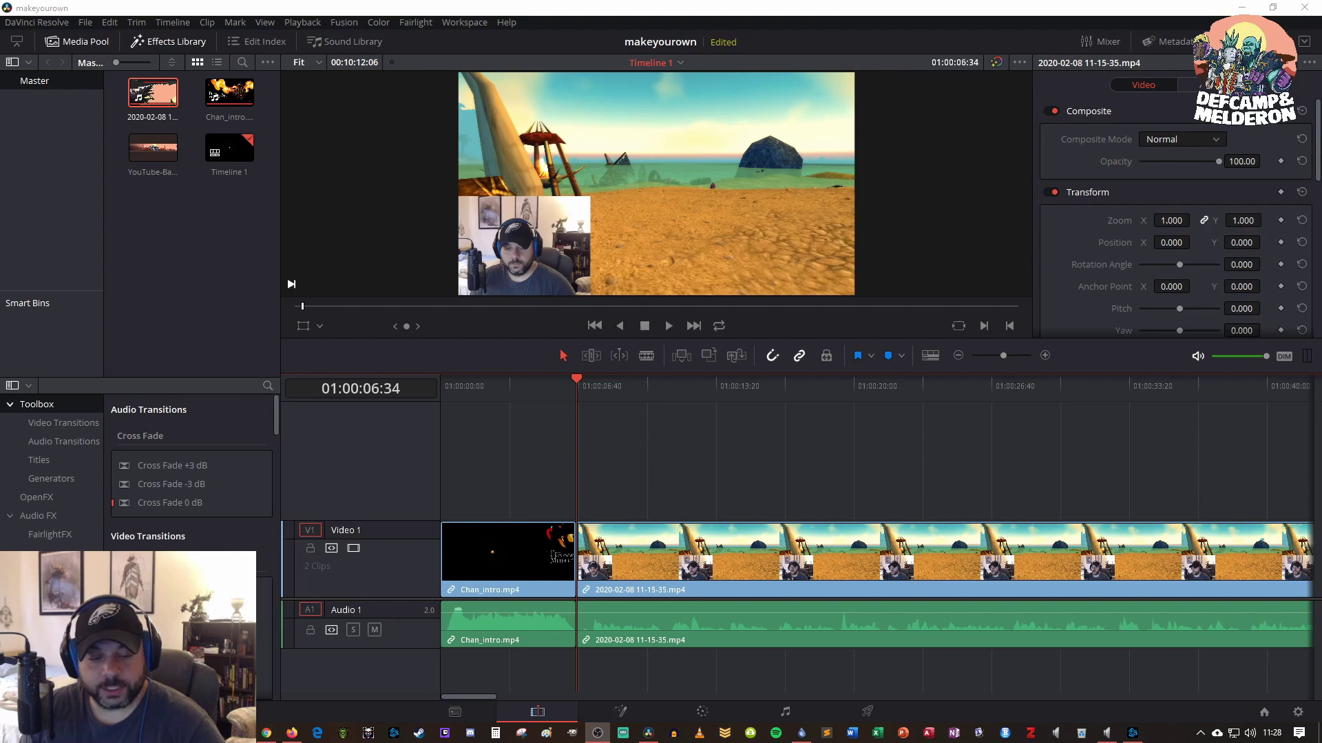
left_click(441, 391)
key("space")
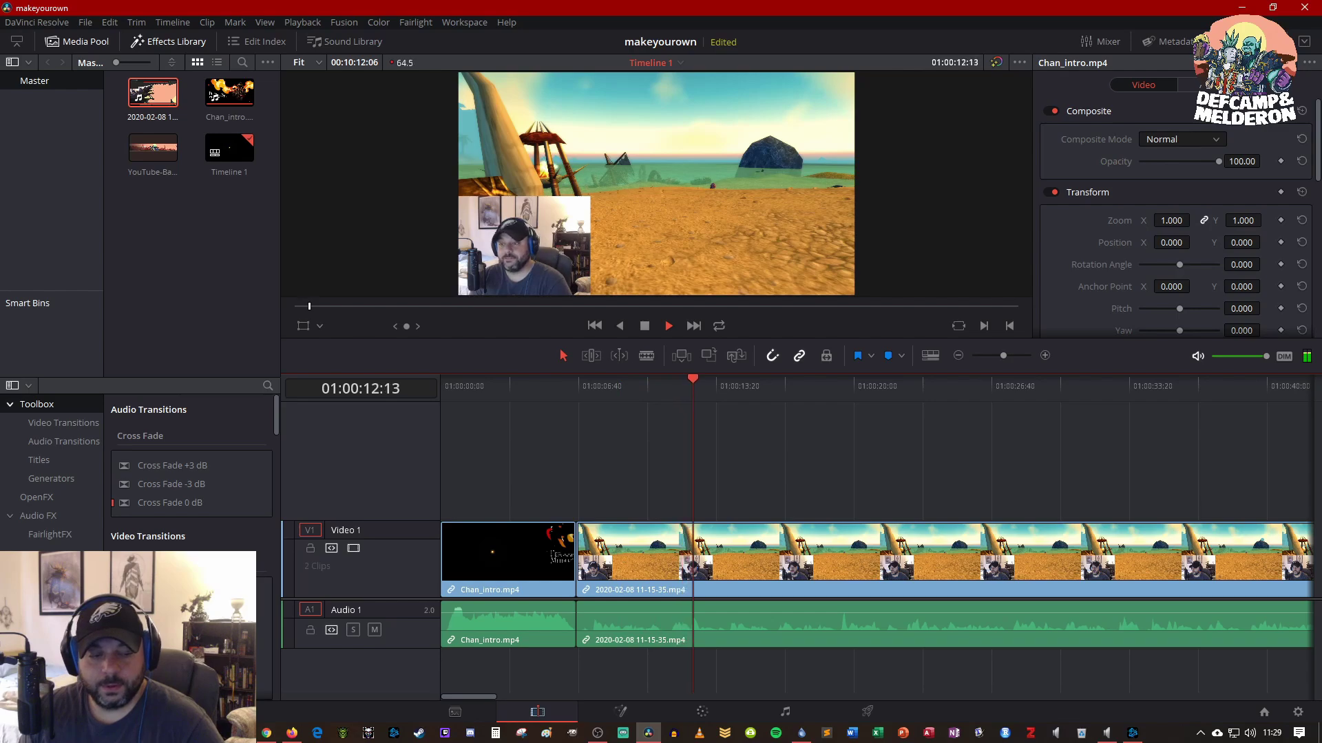
key("space")
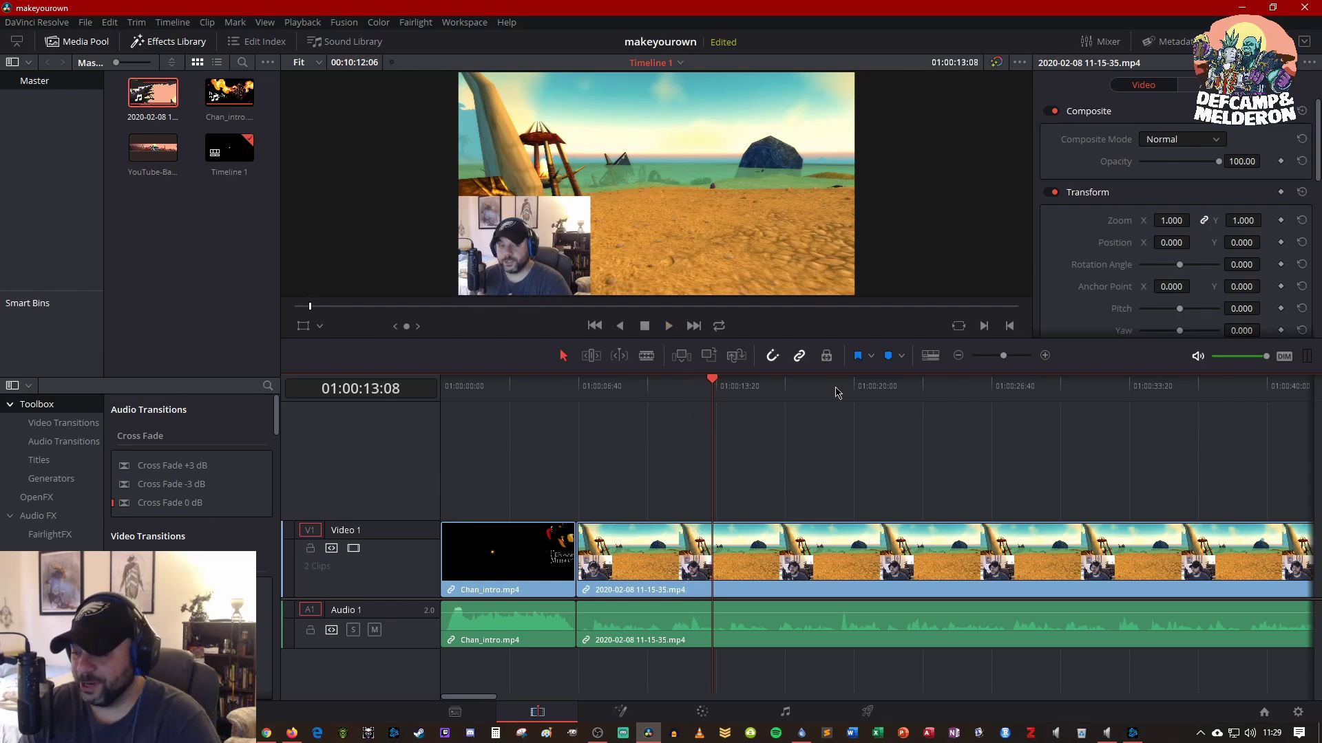
Split the recording at 01:08:01:16 on the timeline and delete the section before the cut
left_click_drag(793, 396, 1232, 467)
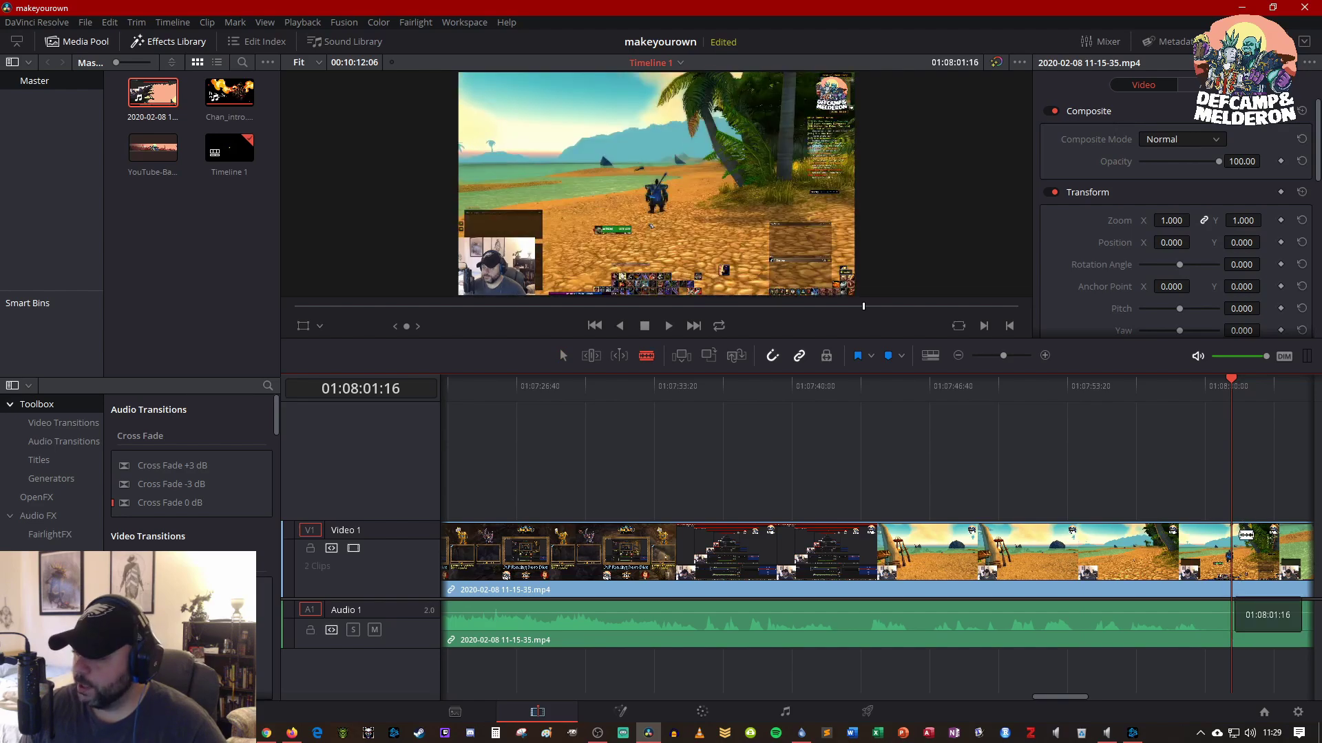
left_click(1237, 559)
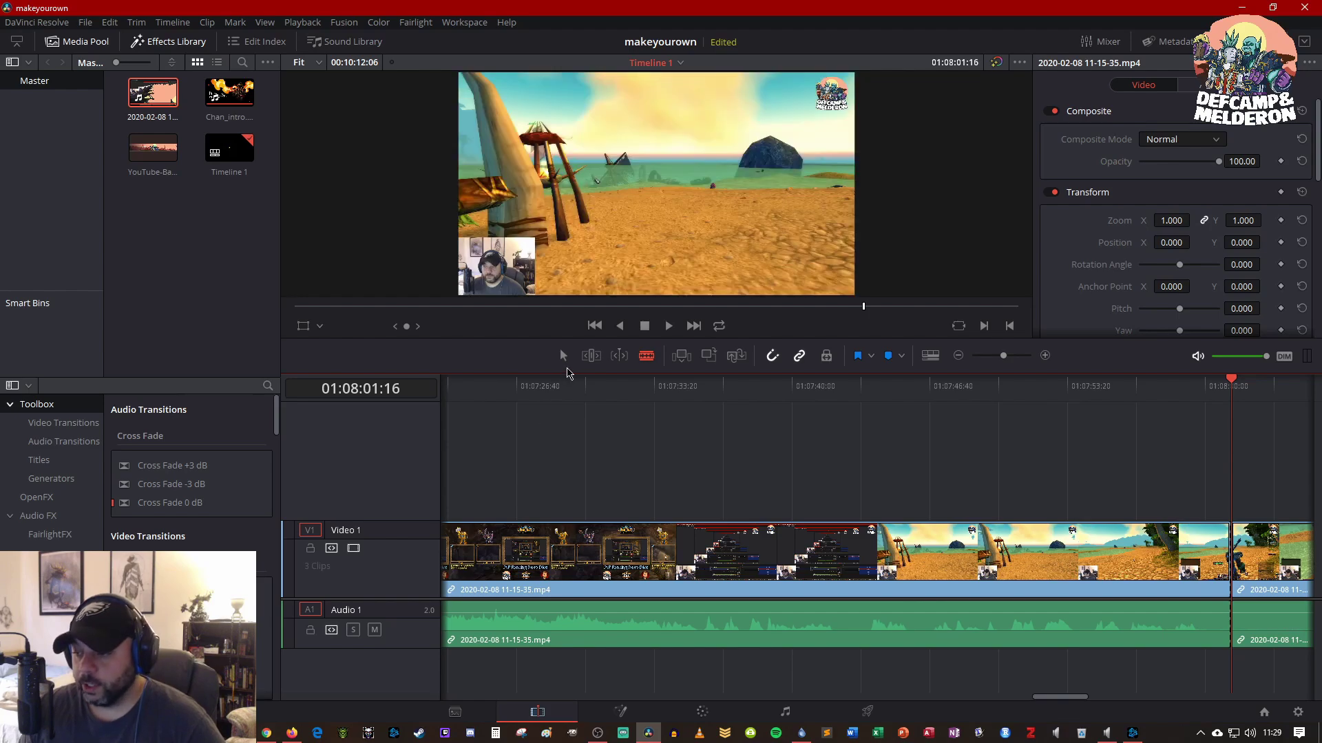
left_click(1018, 574)
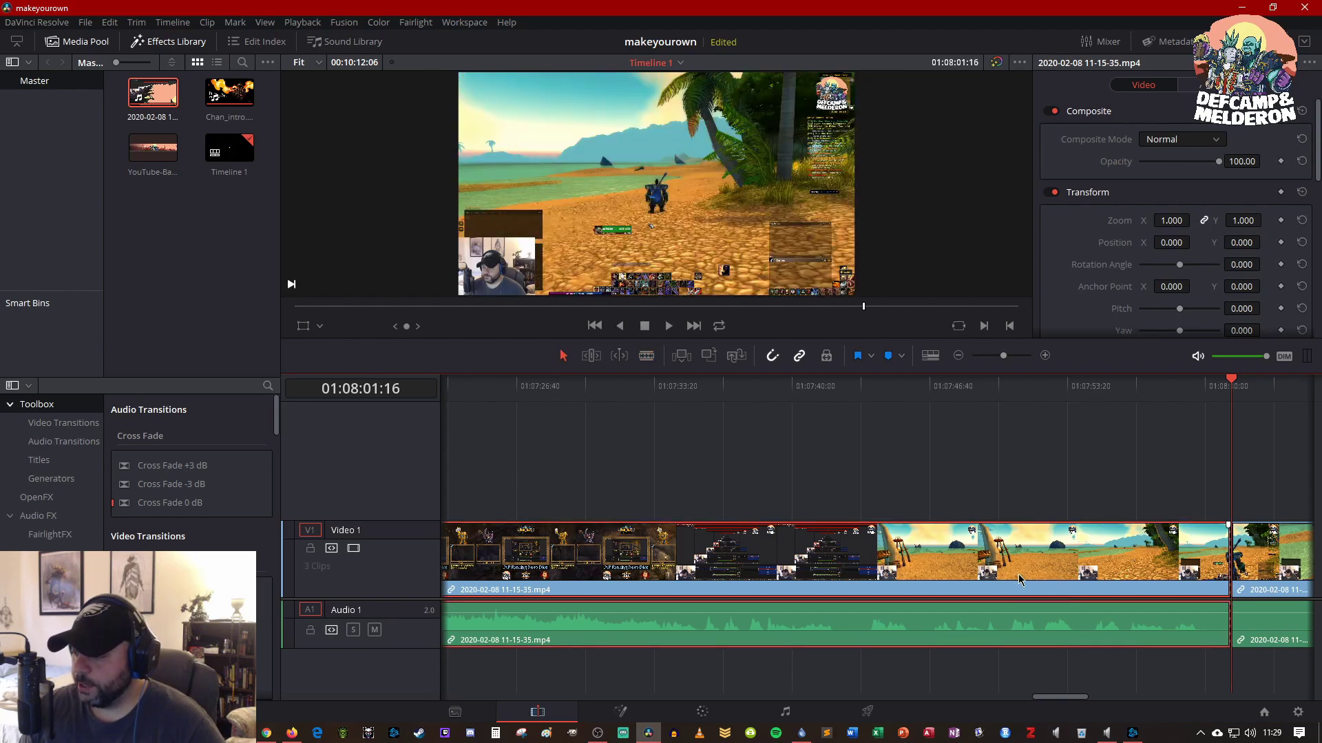
right_click(1018, 574)
left_click(1067, 240)
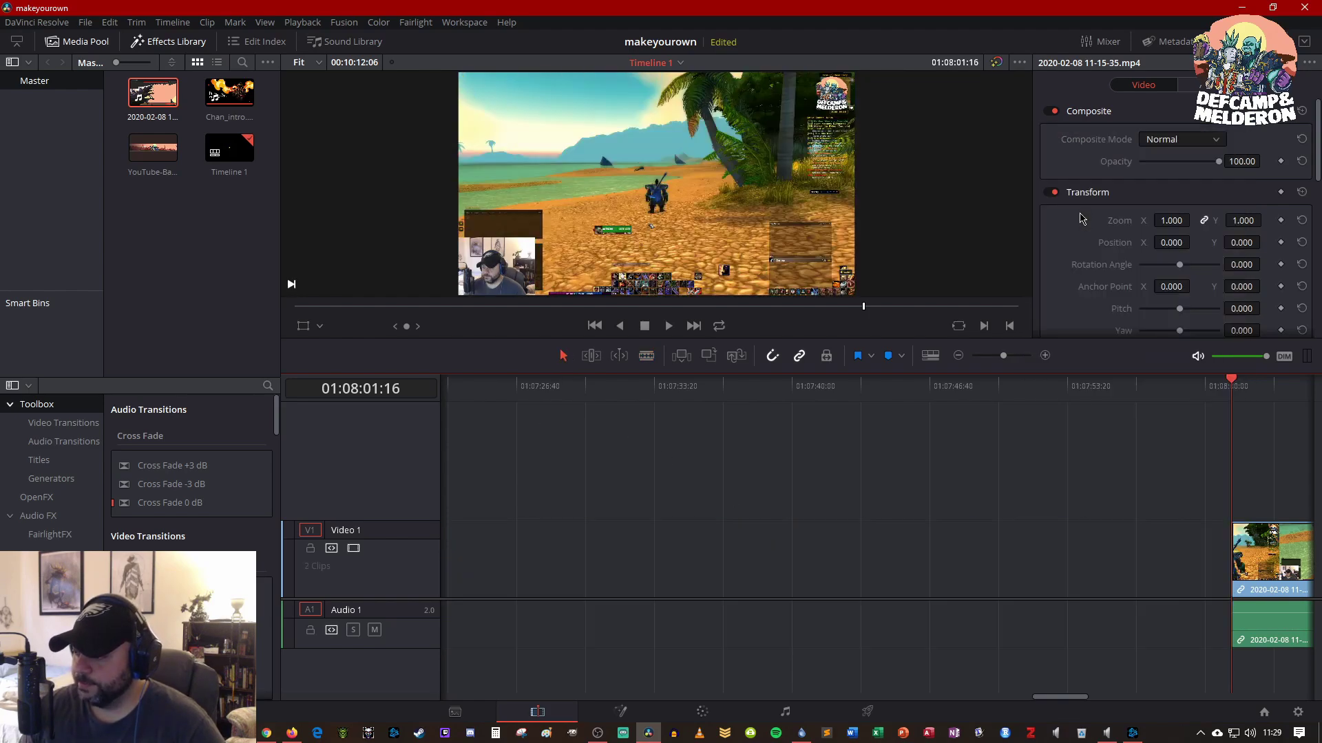
Move the remaining gameplay clip up against the end of Chan_intro.mp4 and play across the join
left_click_drag(1280, 578, 589, 596)
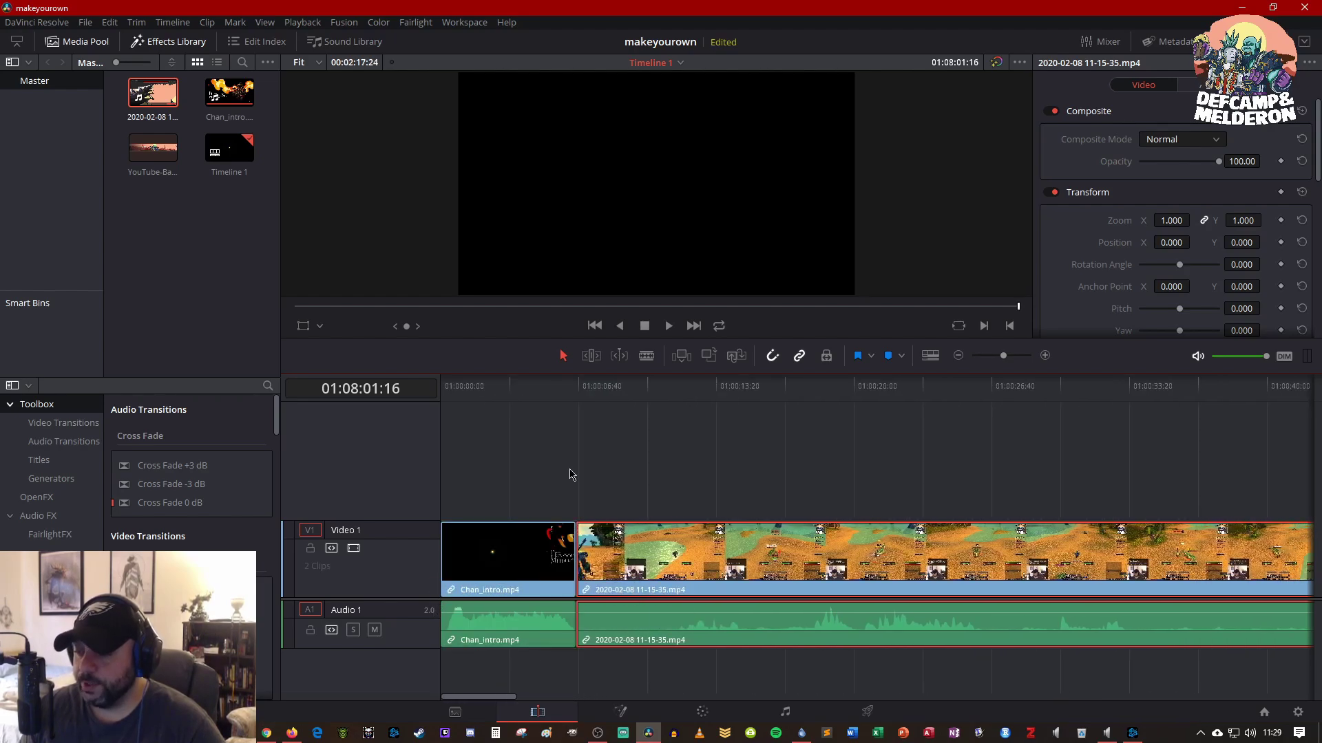
left_click(543, 400)
key("space")
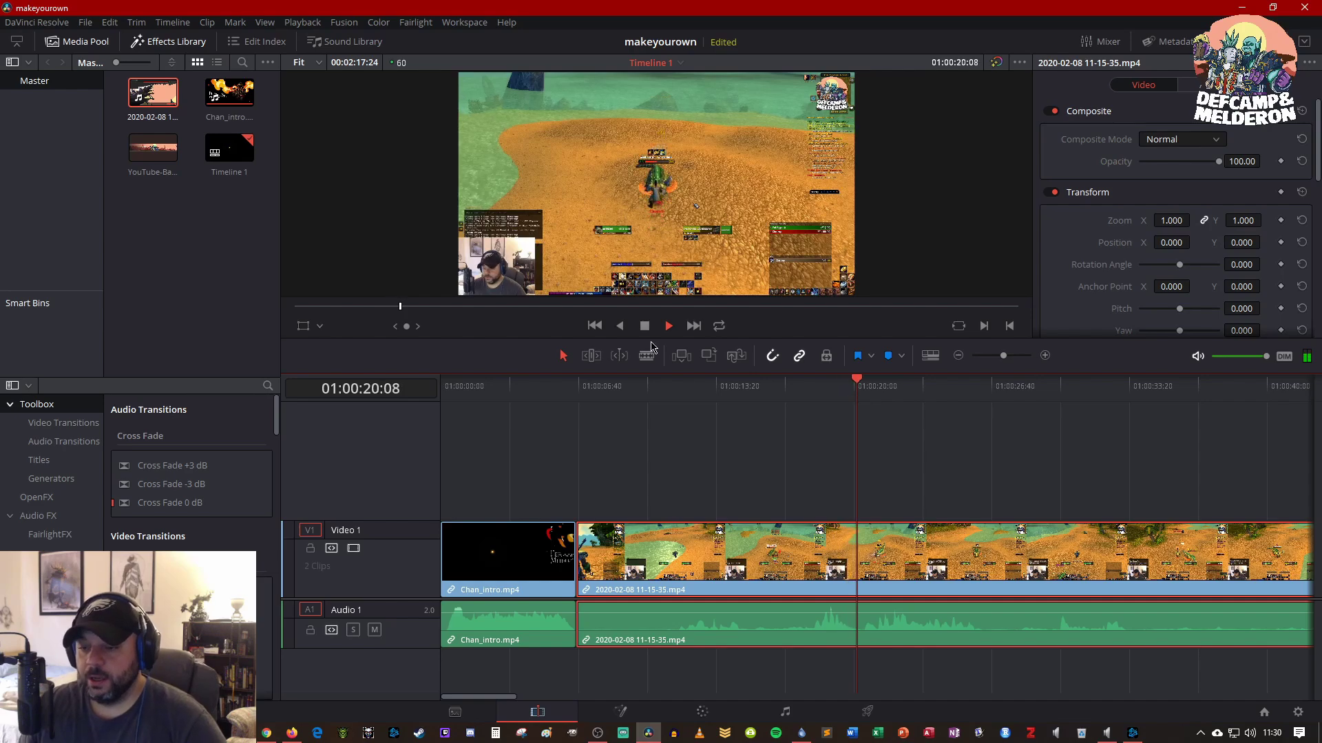
key("space")
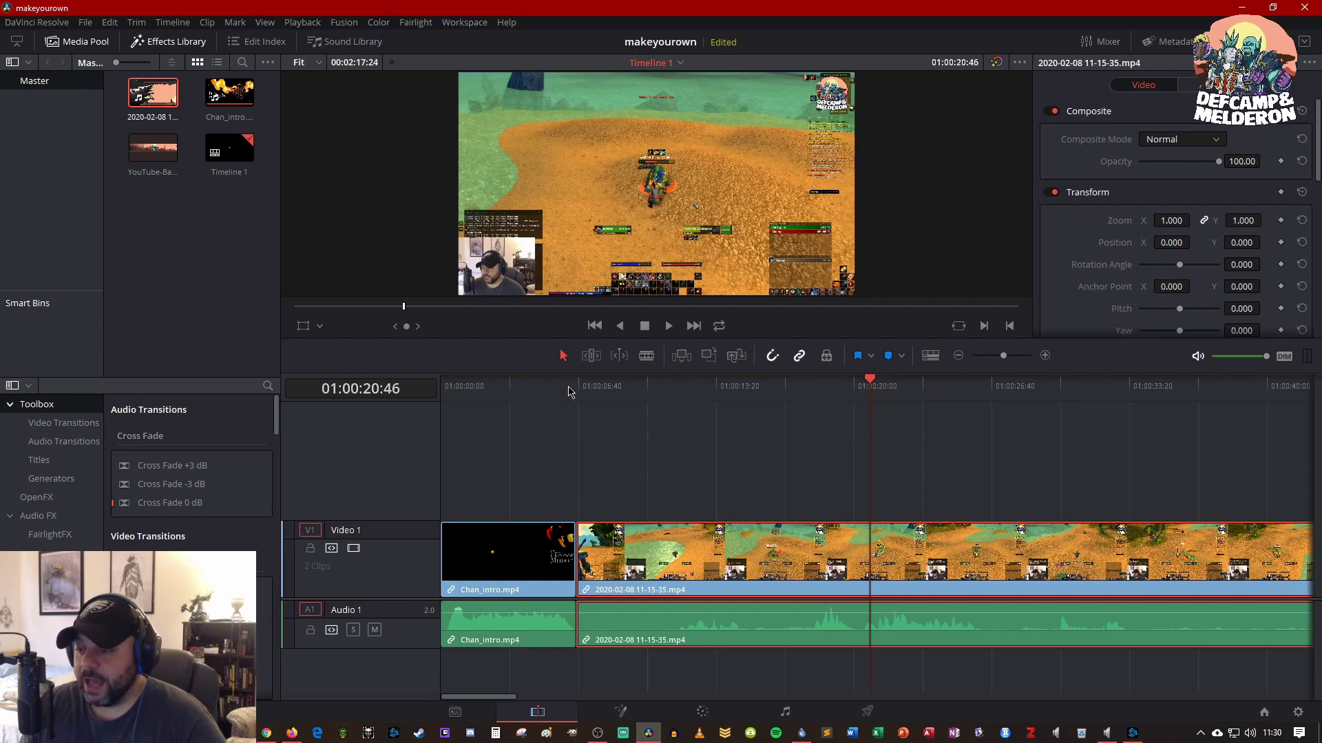
Replay the join from late in the intro and add a video fade-in of about 01:32 to the gameplay clip
left_click(528, 413)
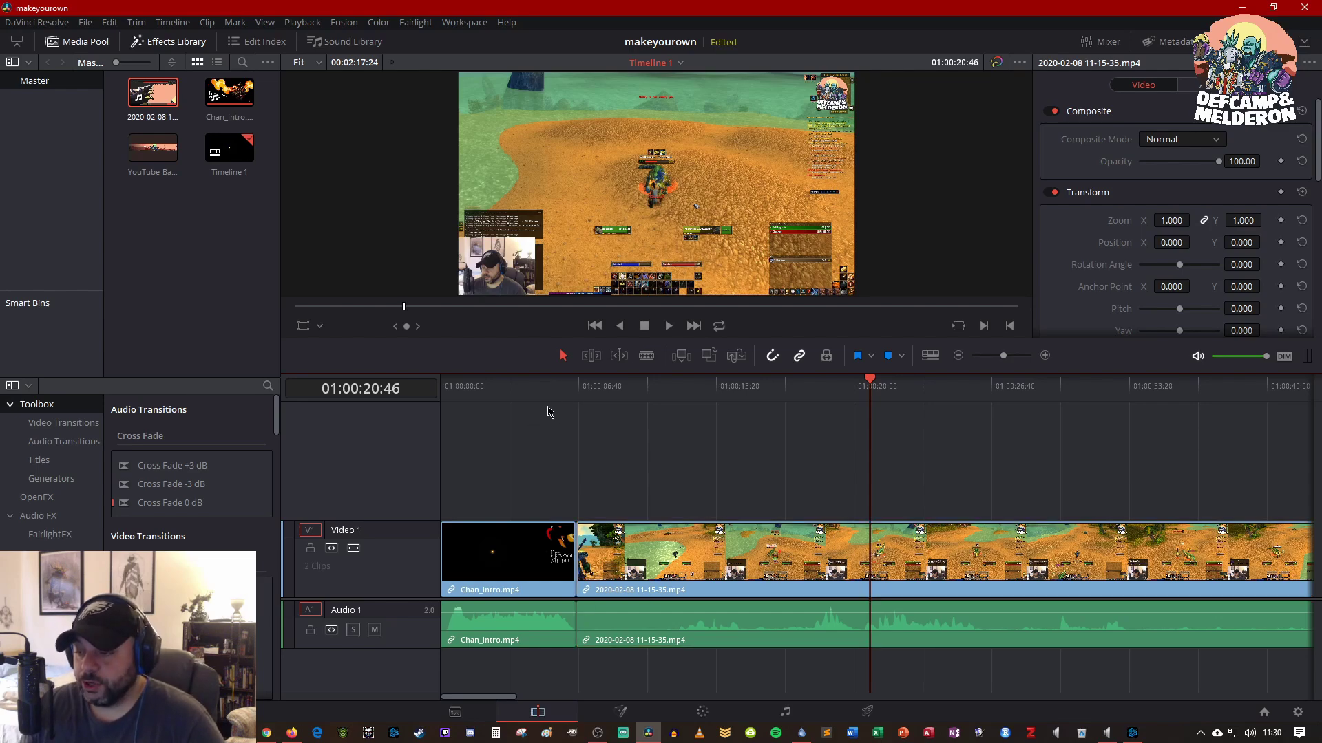
left_click_drag(571, 389, 558, 397)
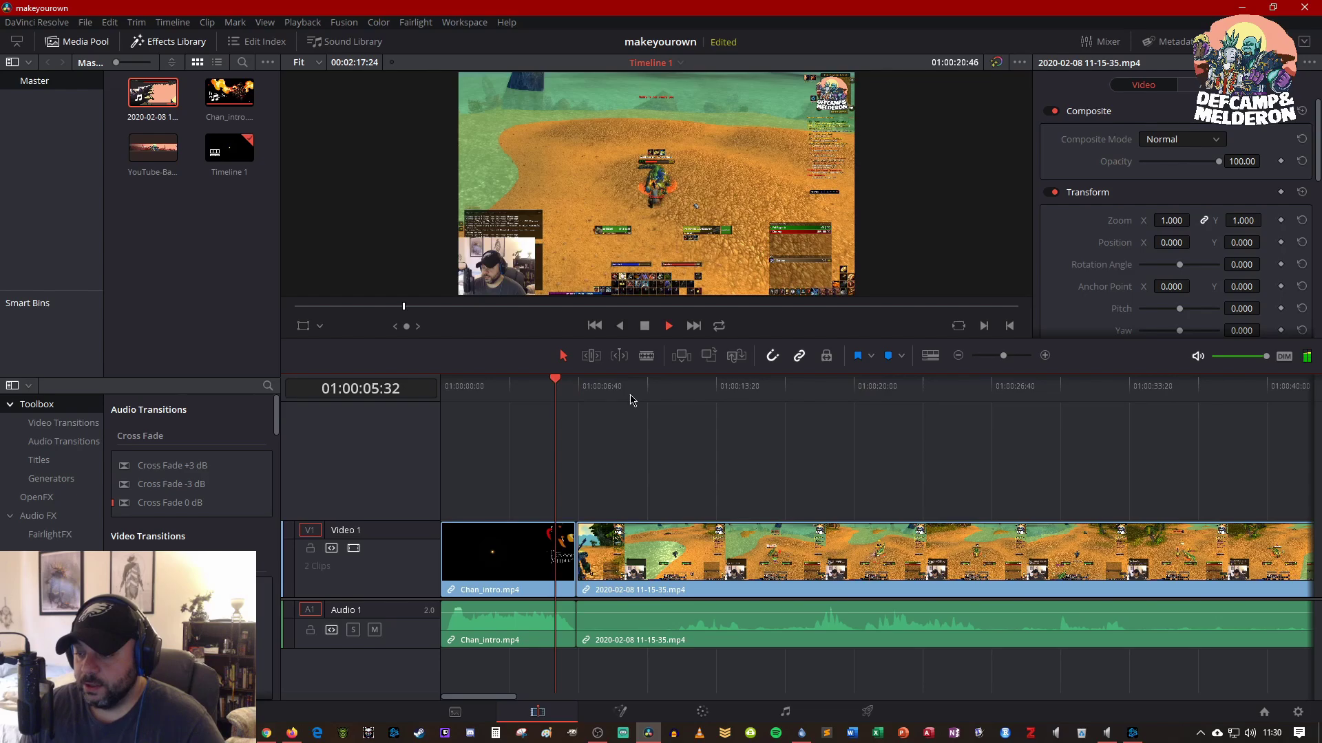
key("space")
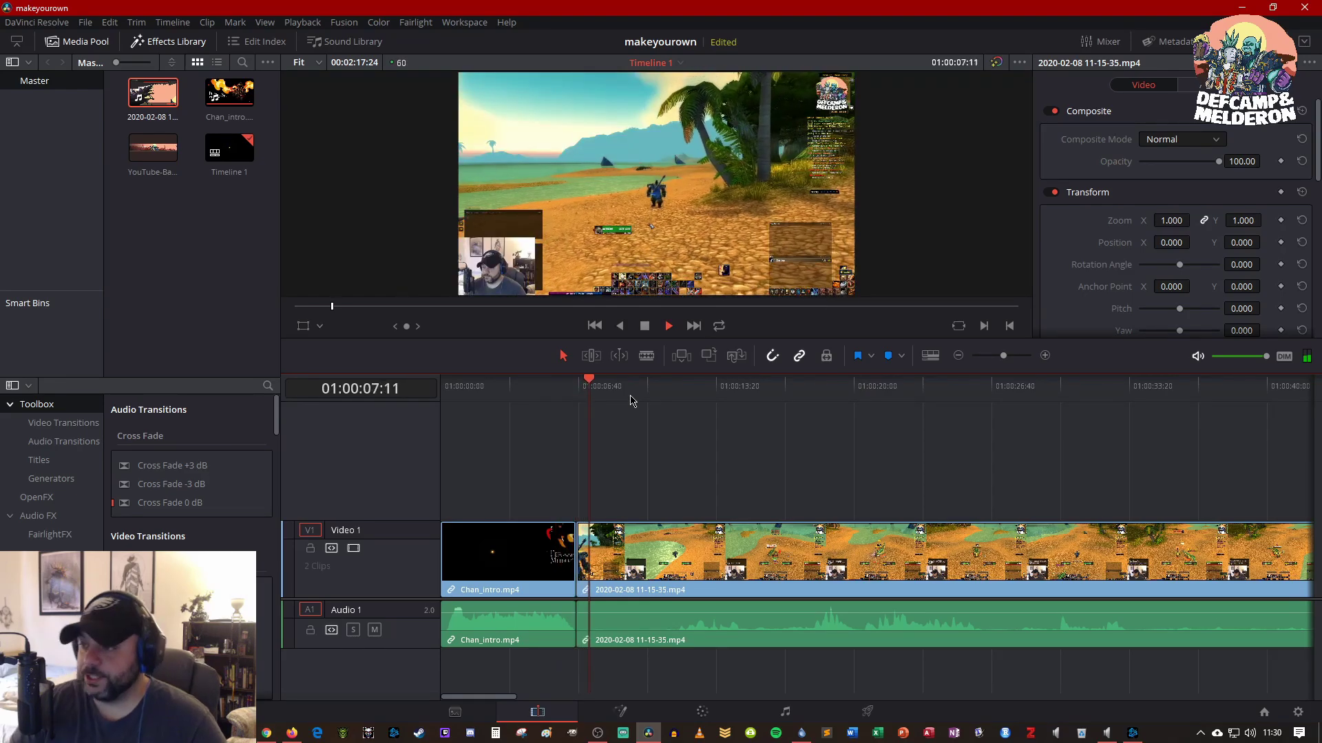
key("space")
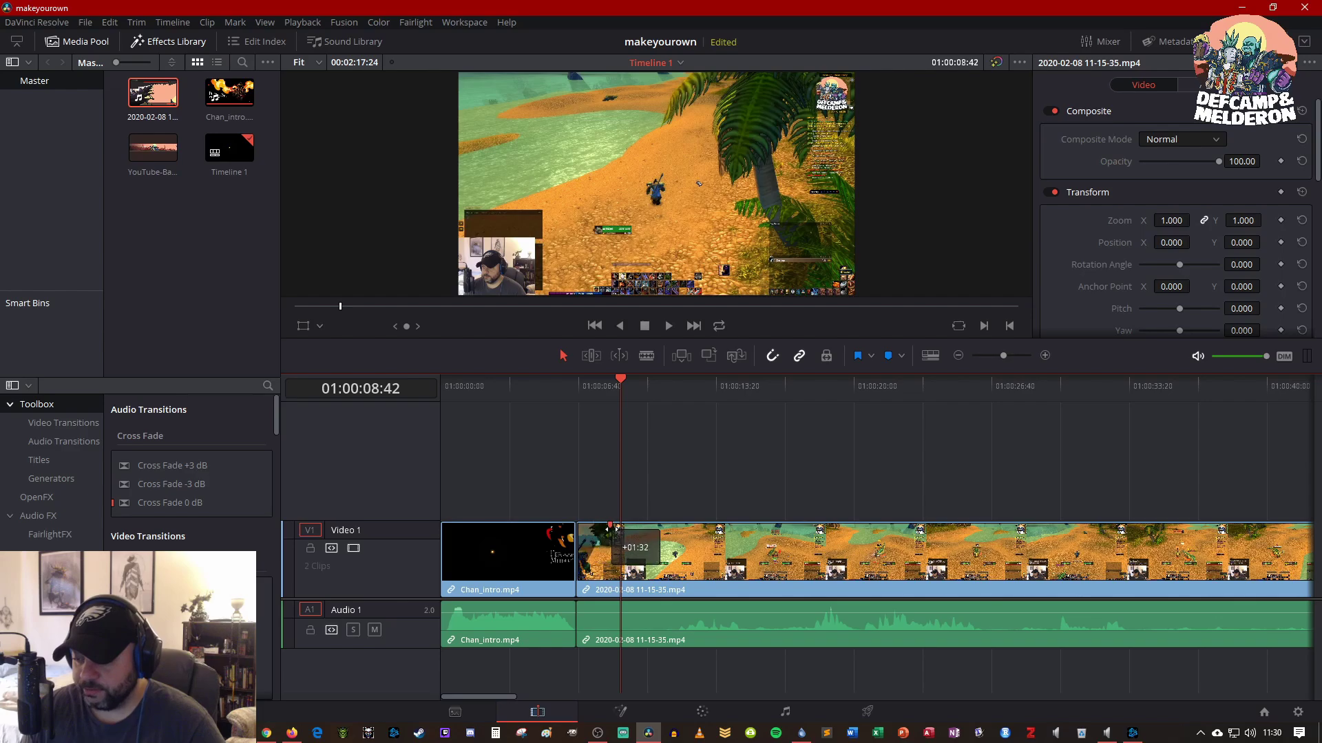
Play the start of the gameplay clip to check its fade-in after the intro
left_click(553, 398)
key("space")
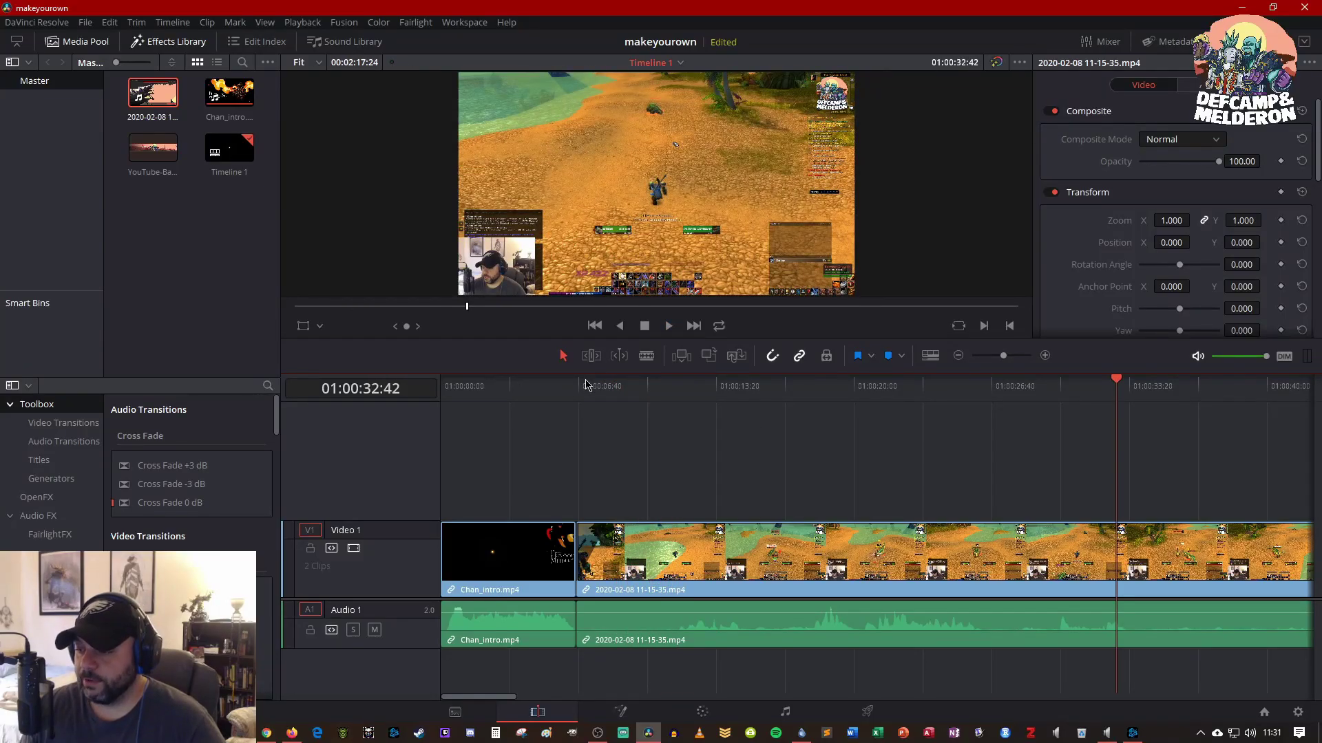
left_click(577, 387)
key("space")
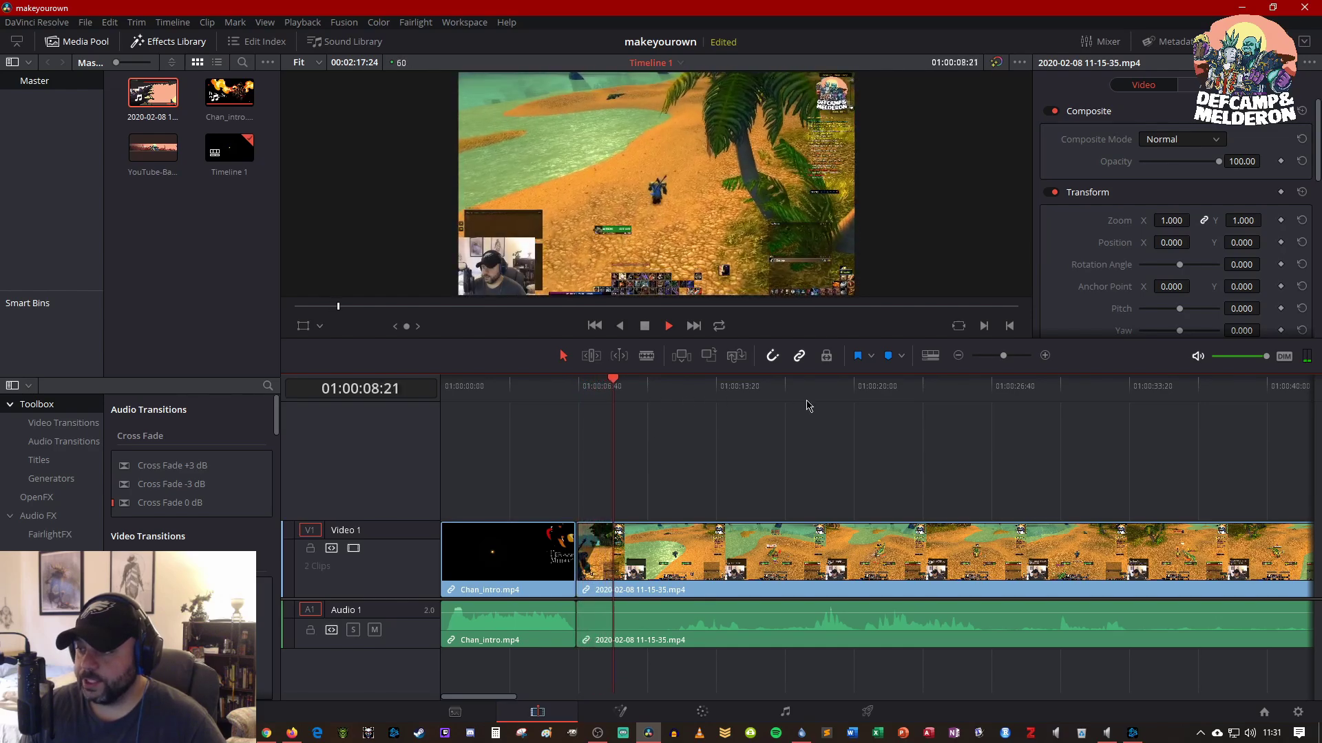
key("space")
Split the gameplay clip at 01:00:45:28 and again at 01:01:00:00 to isolate the section between
left_click_drag(799, 402, 494, 444)
key("space")
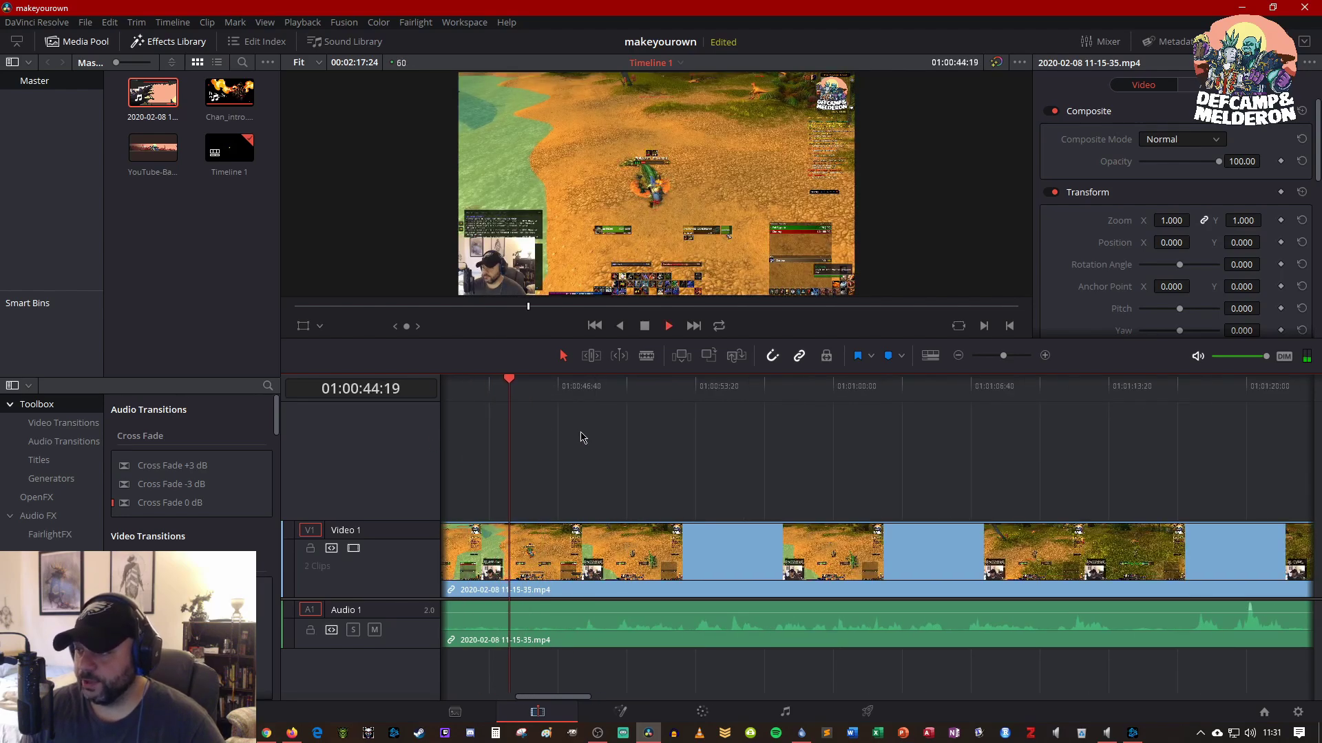
key("space")
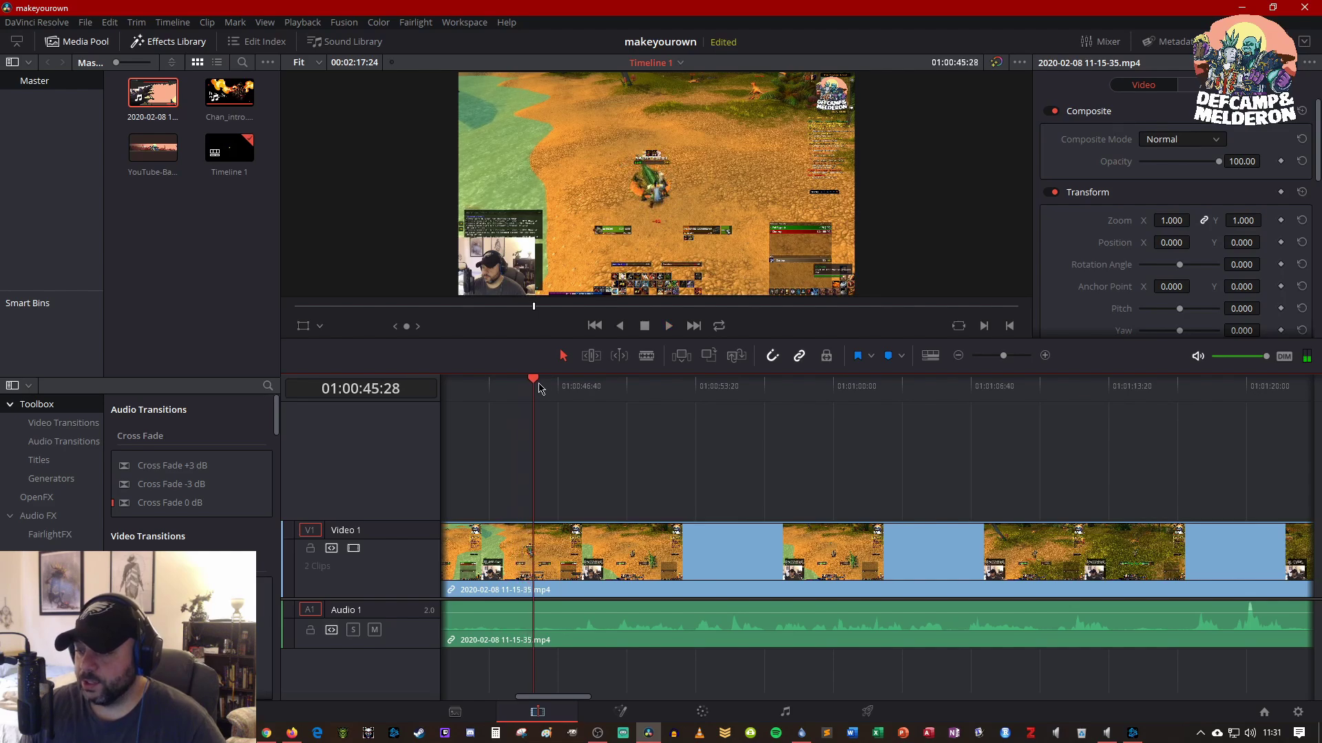
left_click(654, 357)
left_click(534, 547)
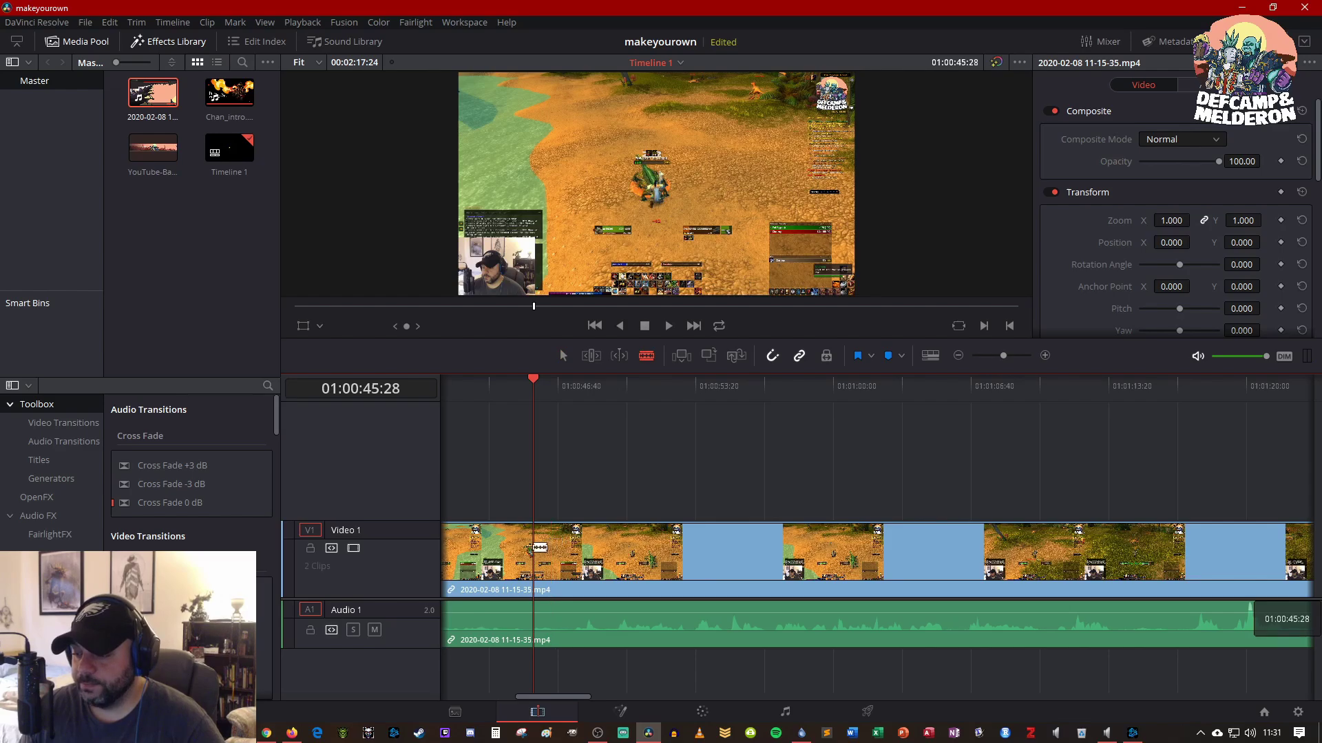
left_click(833, 550)
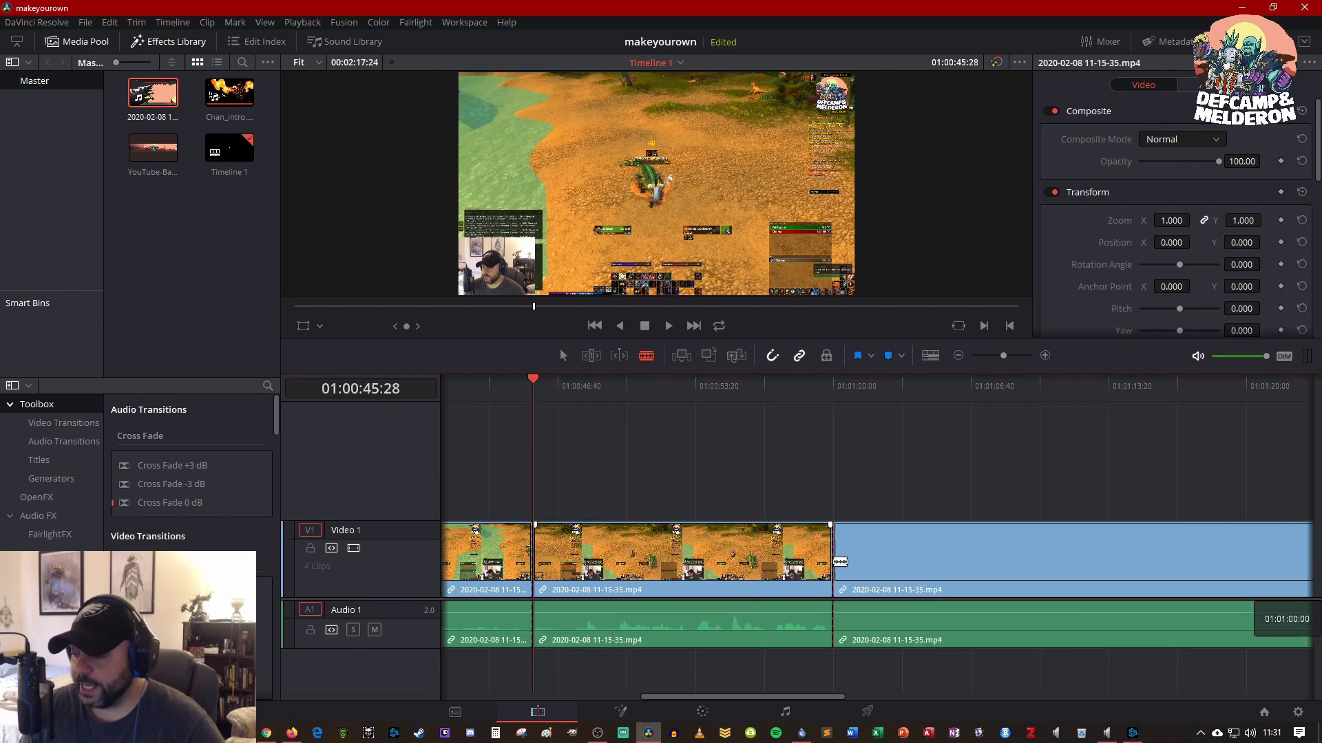
Delete the section between the two cuts and move the following gameplay clip up against the first cut to close the gap
left_click(564, 358)
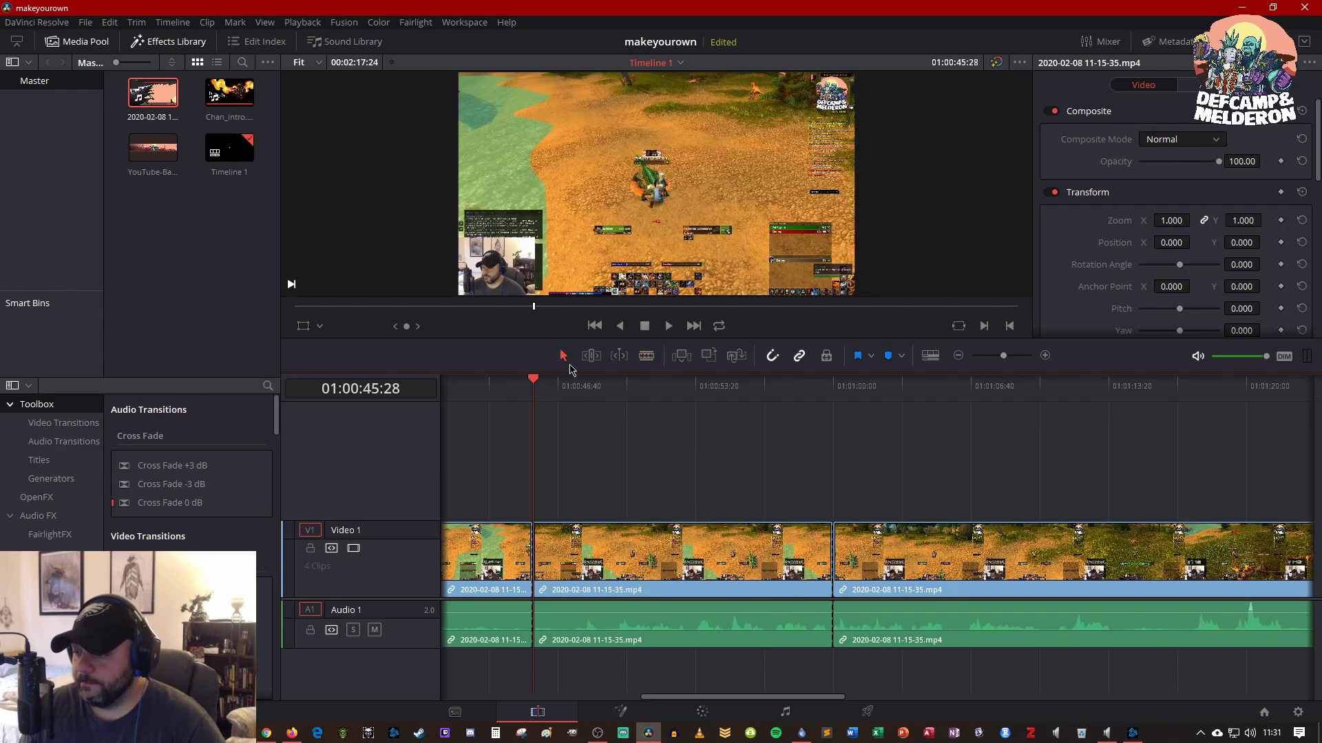
left_click(704, 548)
right_click(704, 547)
left_click(724, 179)
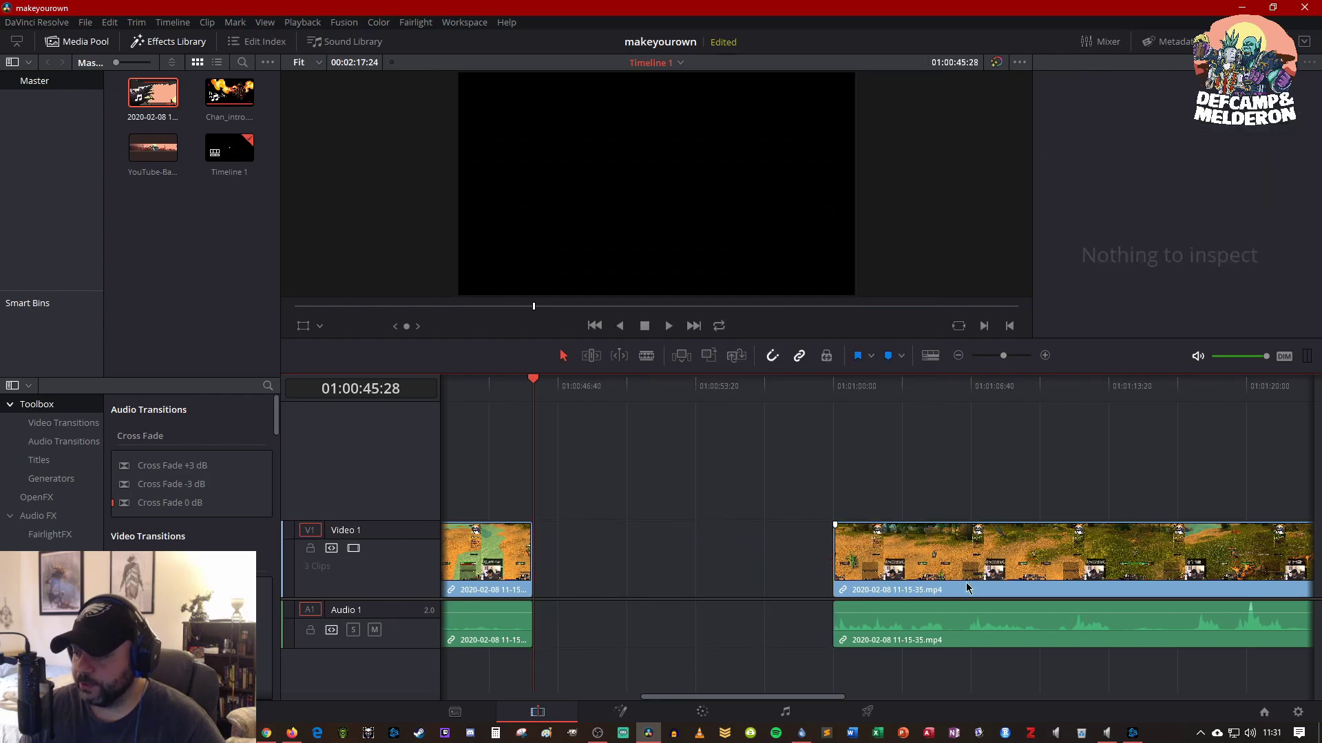
left_click_drag(979, 596, 676, 594)
left_click_drag(475, 388, 727, 421)
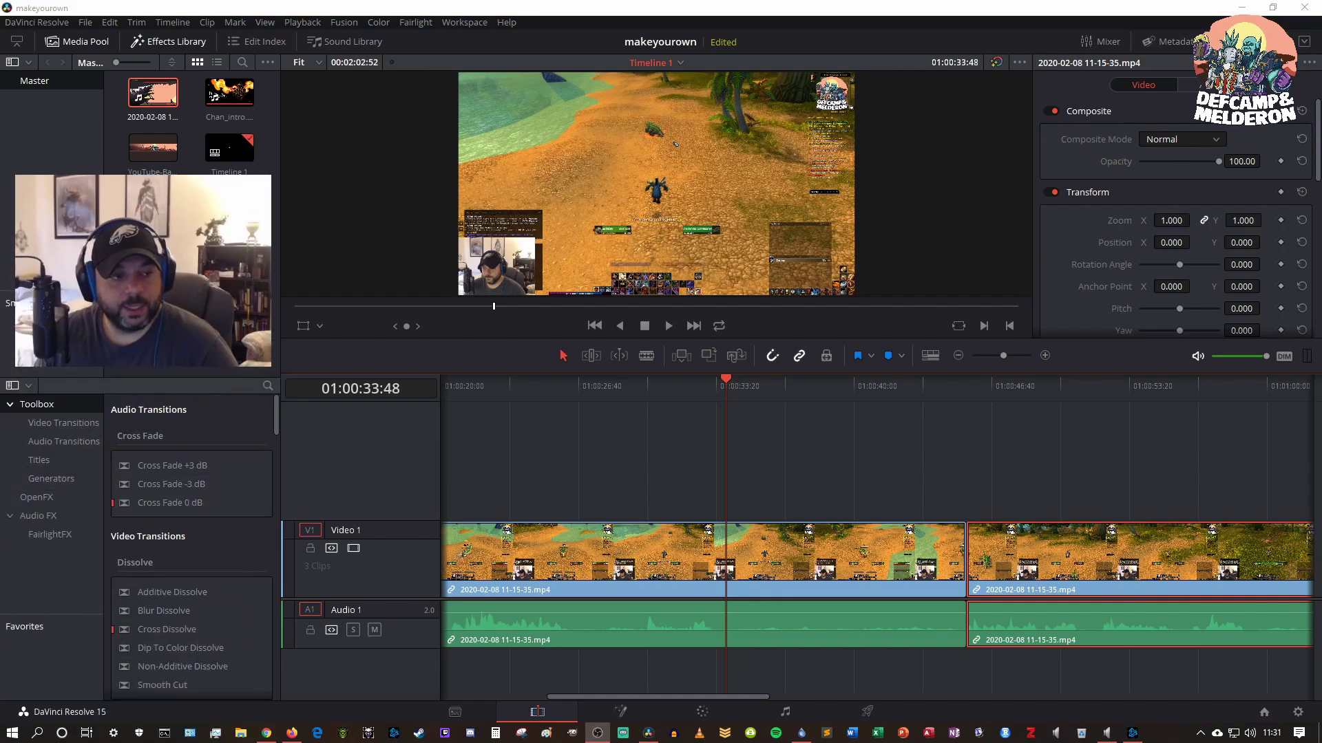
Add a Cross Dissolve video transition at the join between the two gameplay clips and select it
left_click(209, 634)
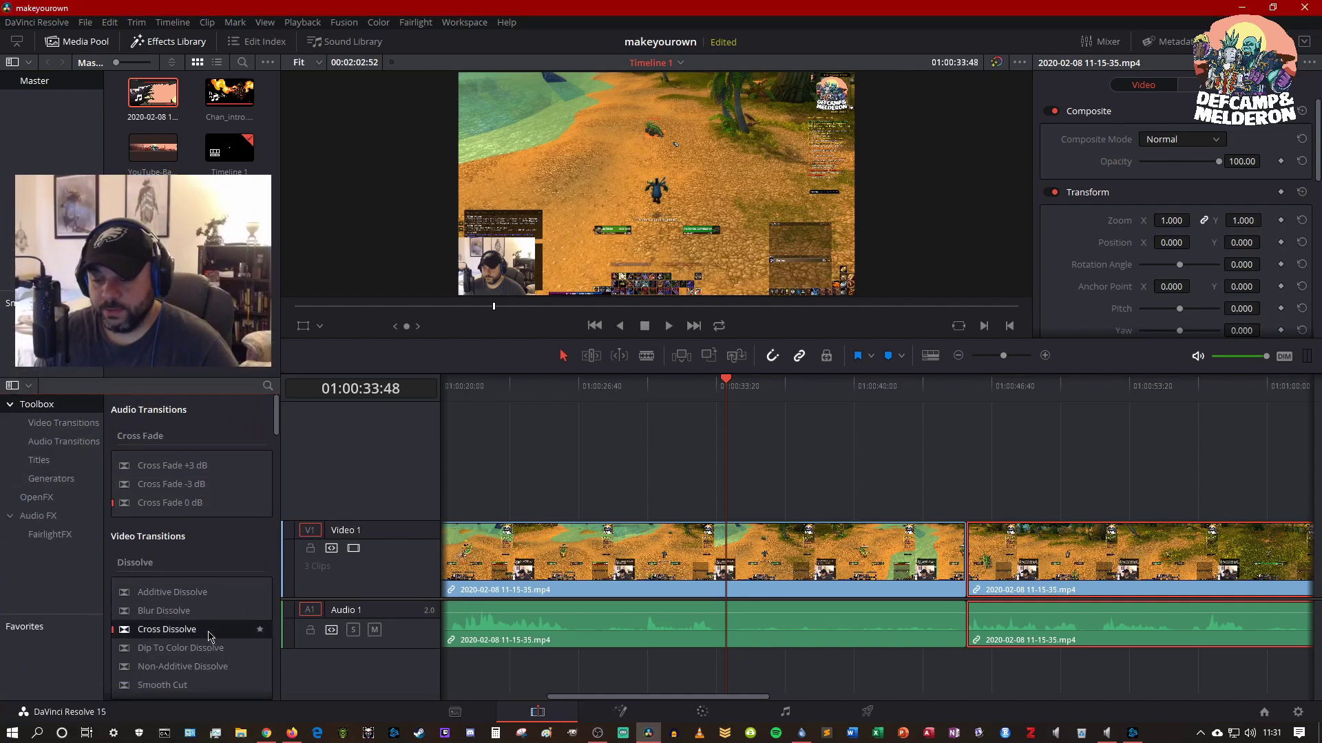
left_click_drag(193, 635, 972, 564)
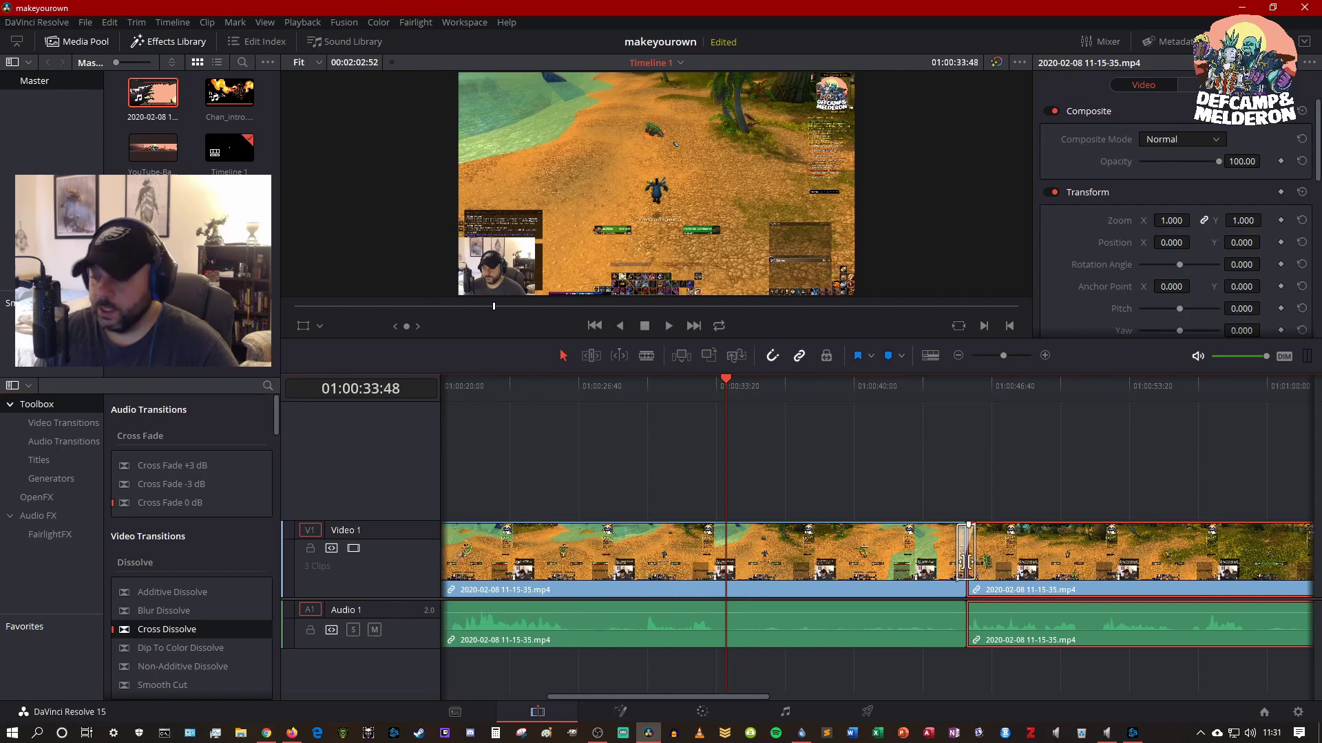
left_click(957, 554)
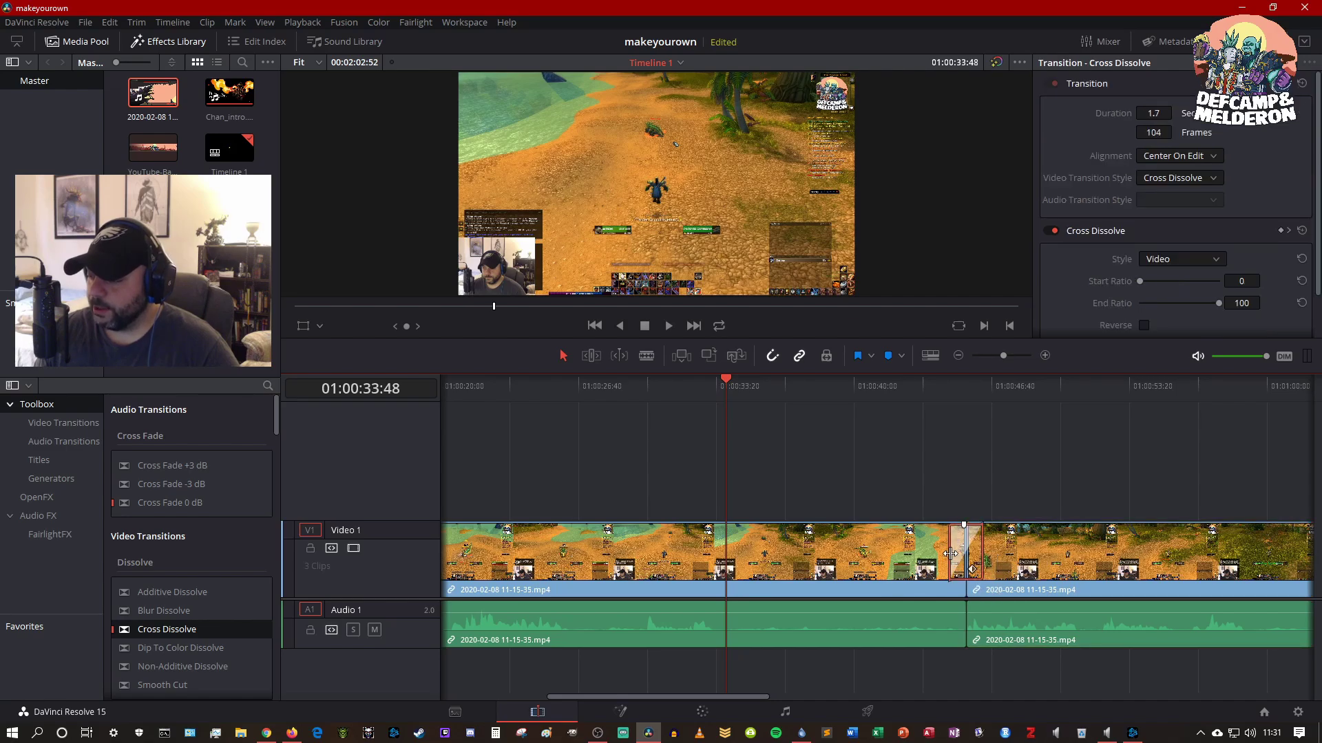
Play the timeline from about 01:00:40 across the join to check the Cross Dissolve
left_click(896, 405)
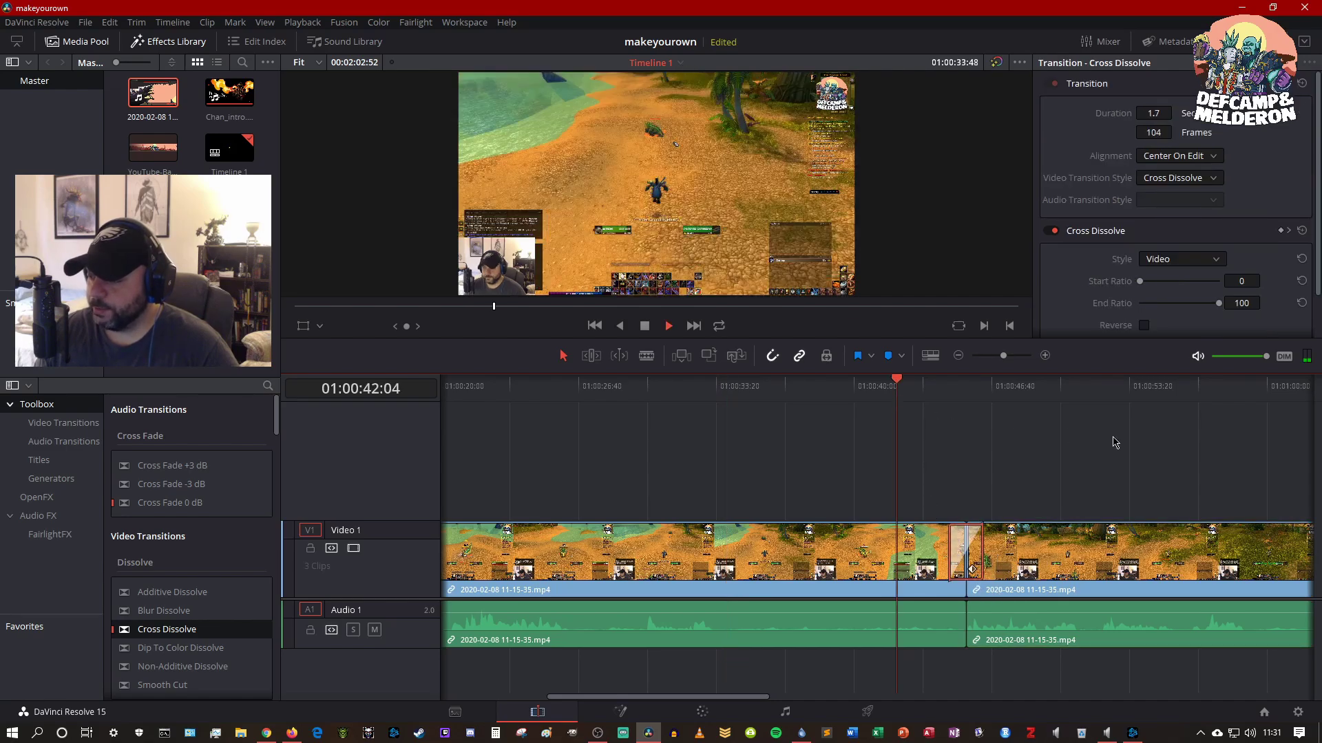
key("space")
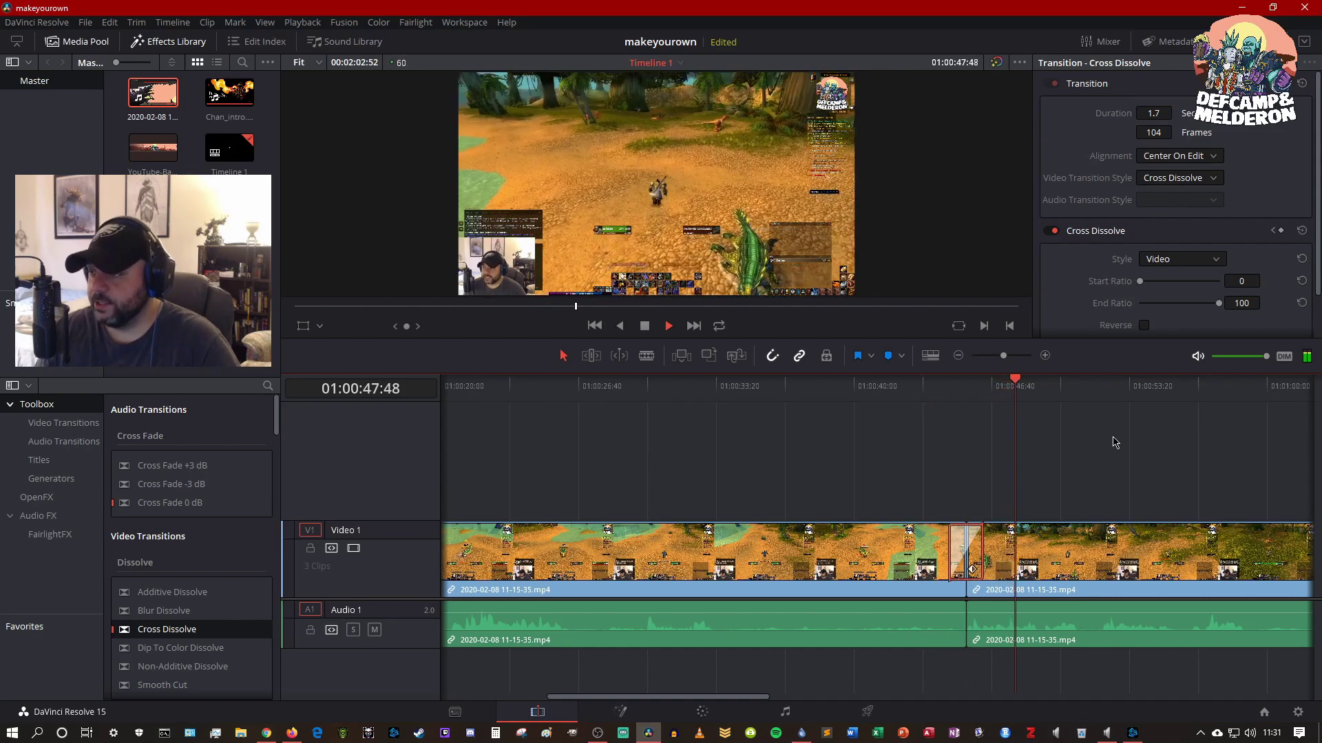
left_click(1019, 394)
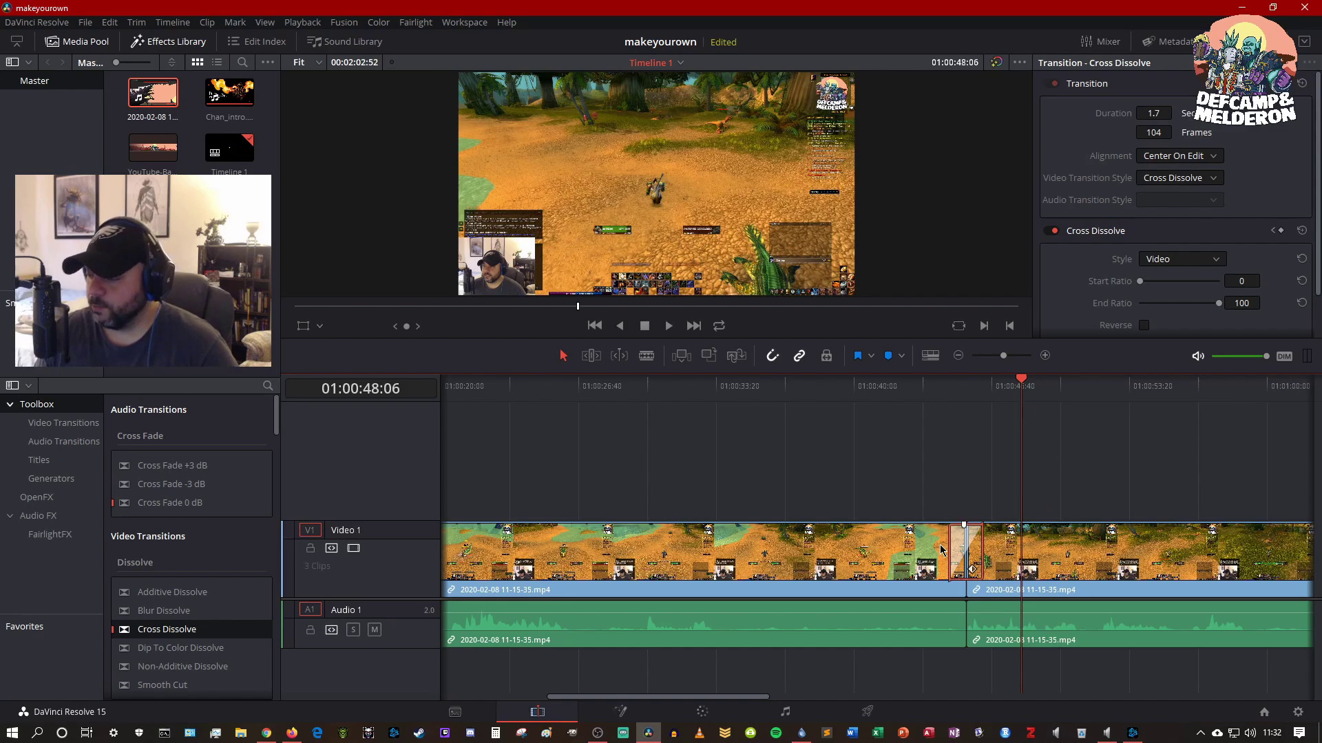
mouse_move(972, 526)
left_mouse_down()
mouse_move(1008, 529)
mouse_move(961, 523)
left_mouse_up()
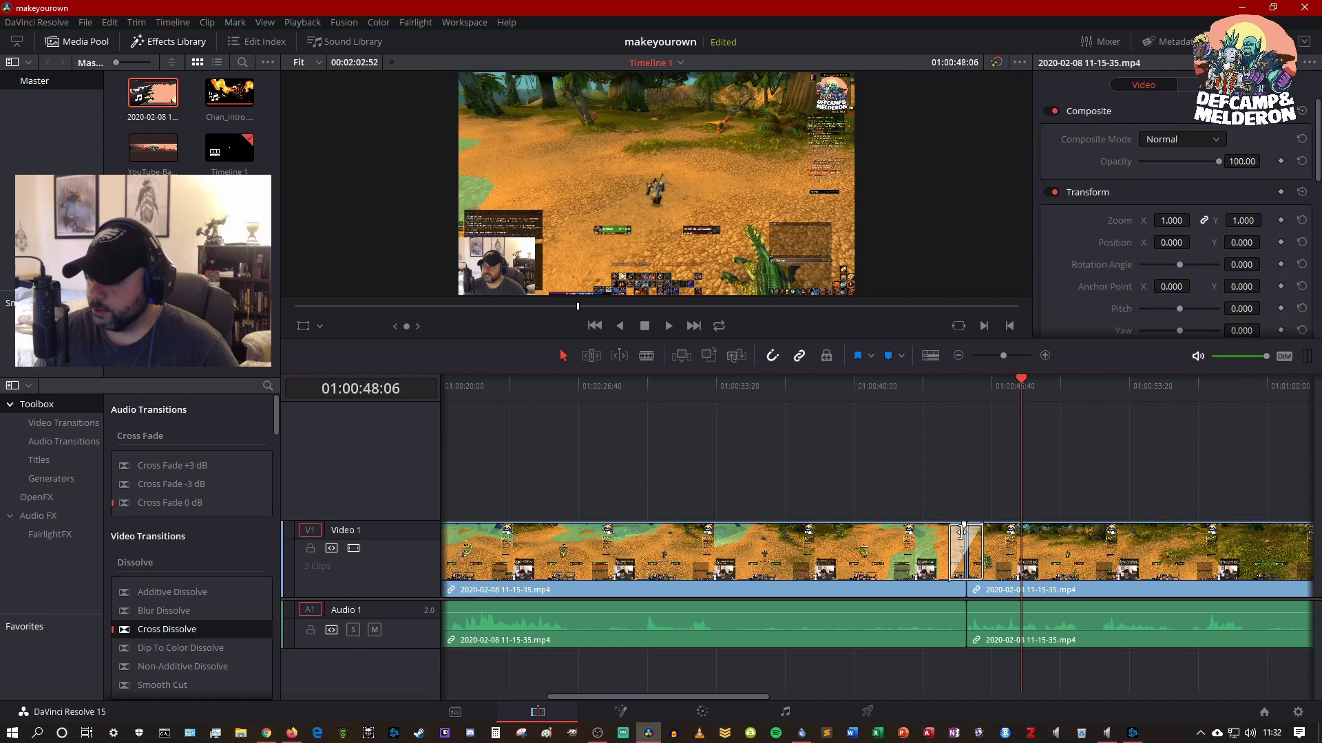
mouse_move(192, 629)
left_mouse_down()
mouse_move(737, 541)
mouse_move(678, 568)
mouse_move(172, 634)
left_mouse_up()
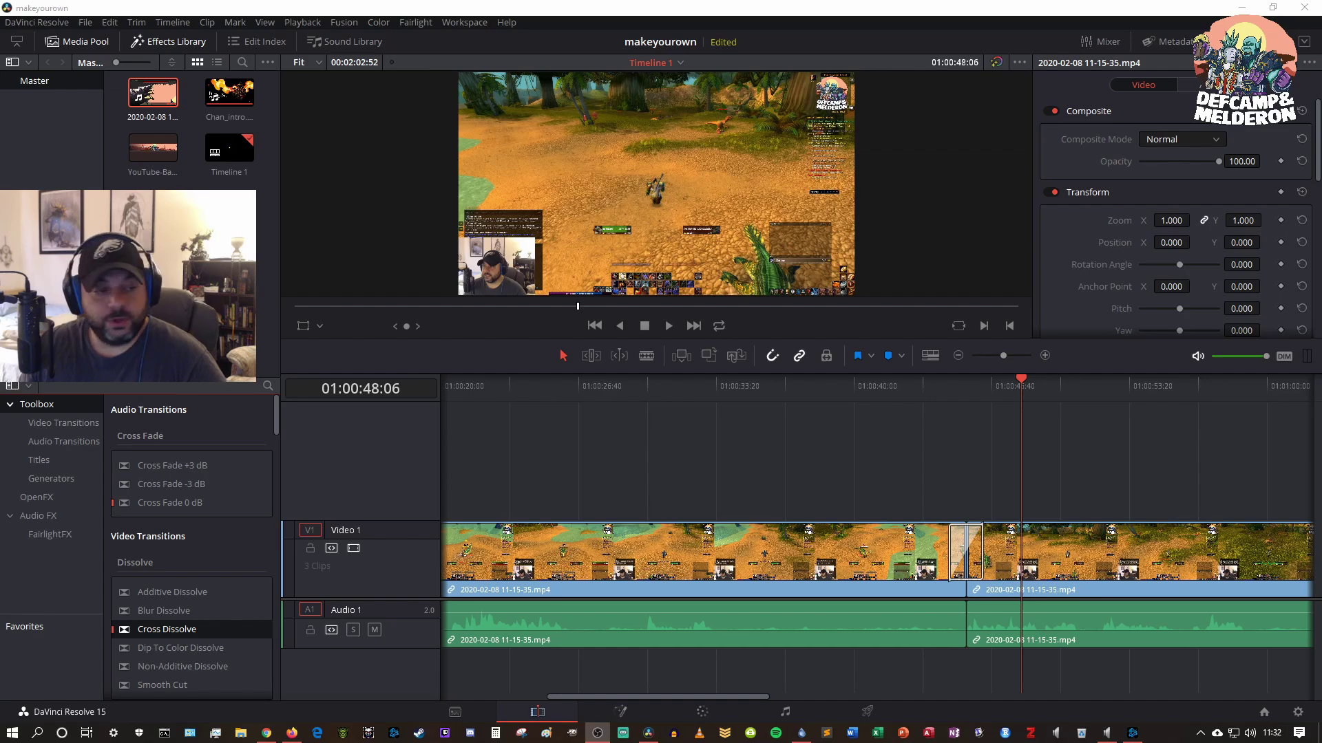
Add a Text title on a new video track above the Cross Dissolve and place the playhead on the join at 01:00:45:28
left_click(61, 460)
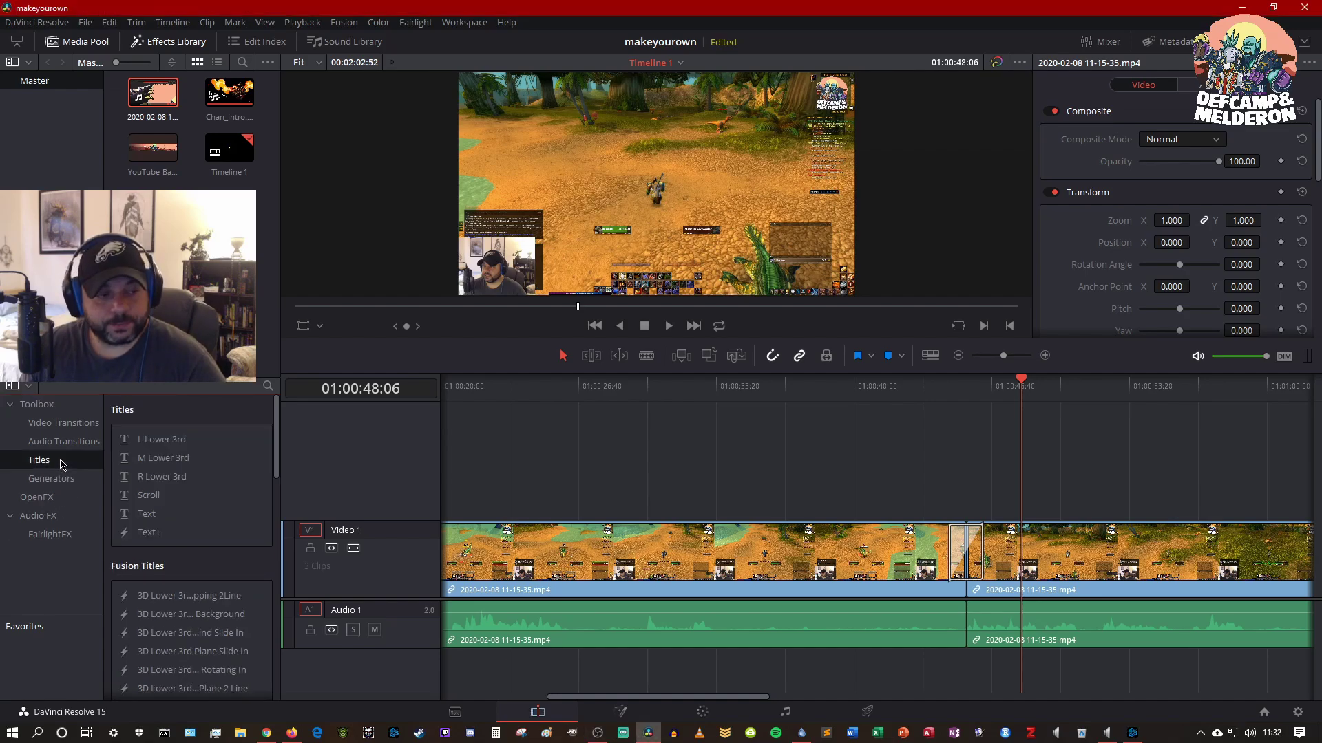
left_click(132, 516)
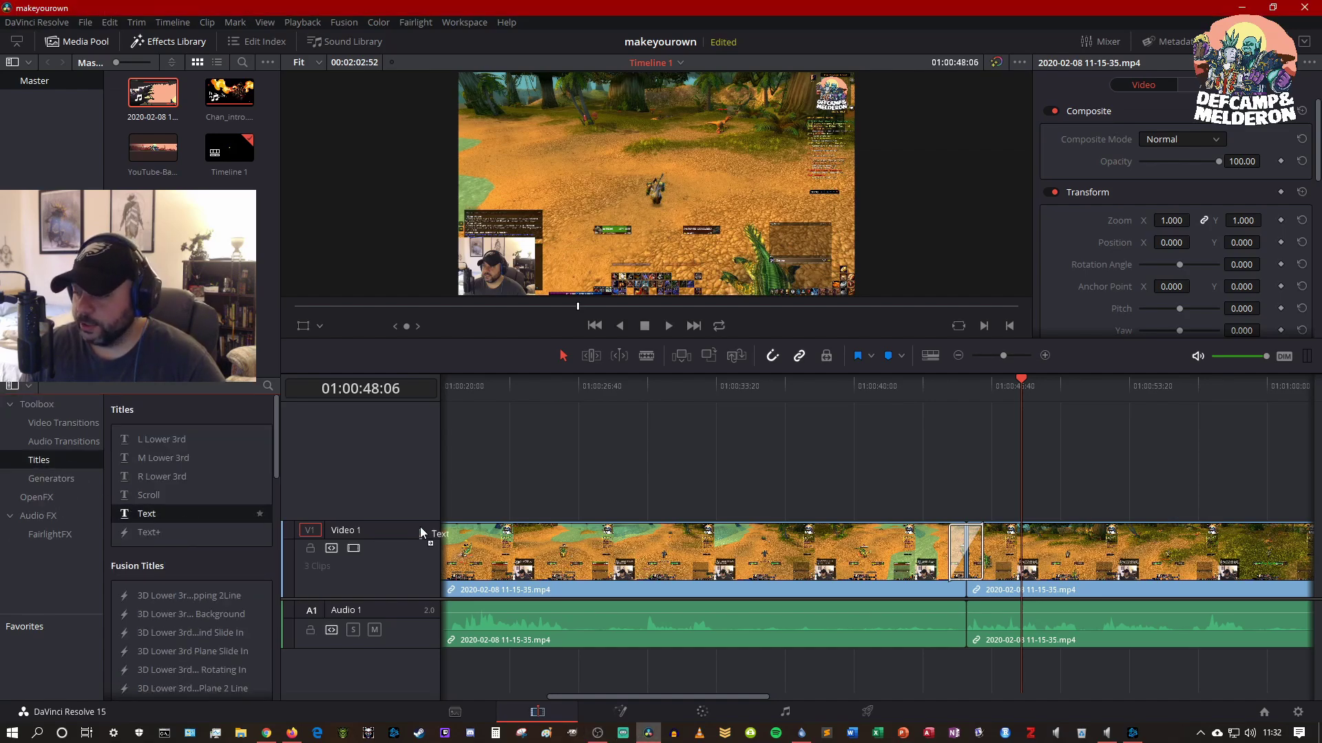
left_click_drag(420, 532, 964, 496)
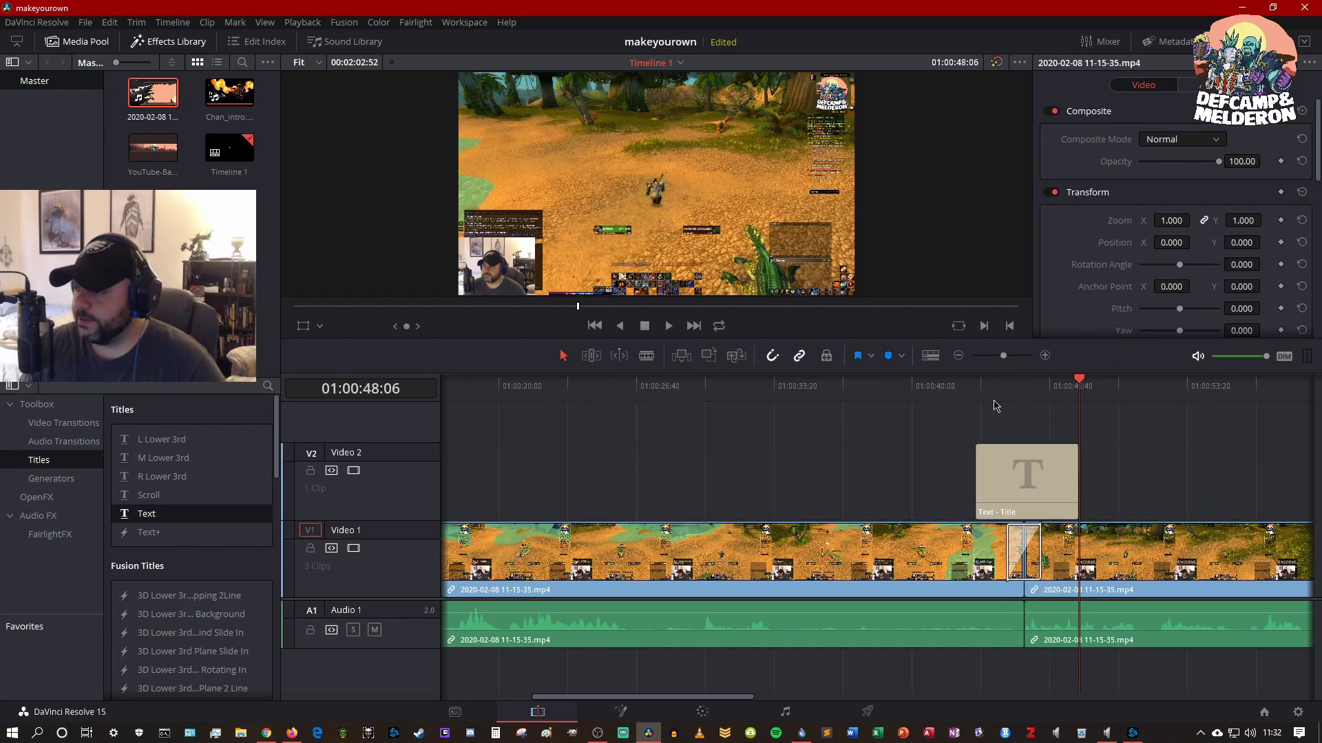
left_click(1025, 401)
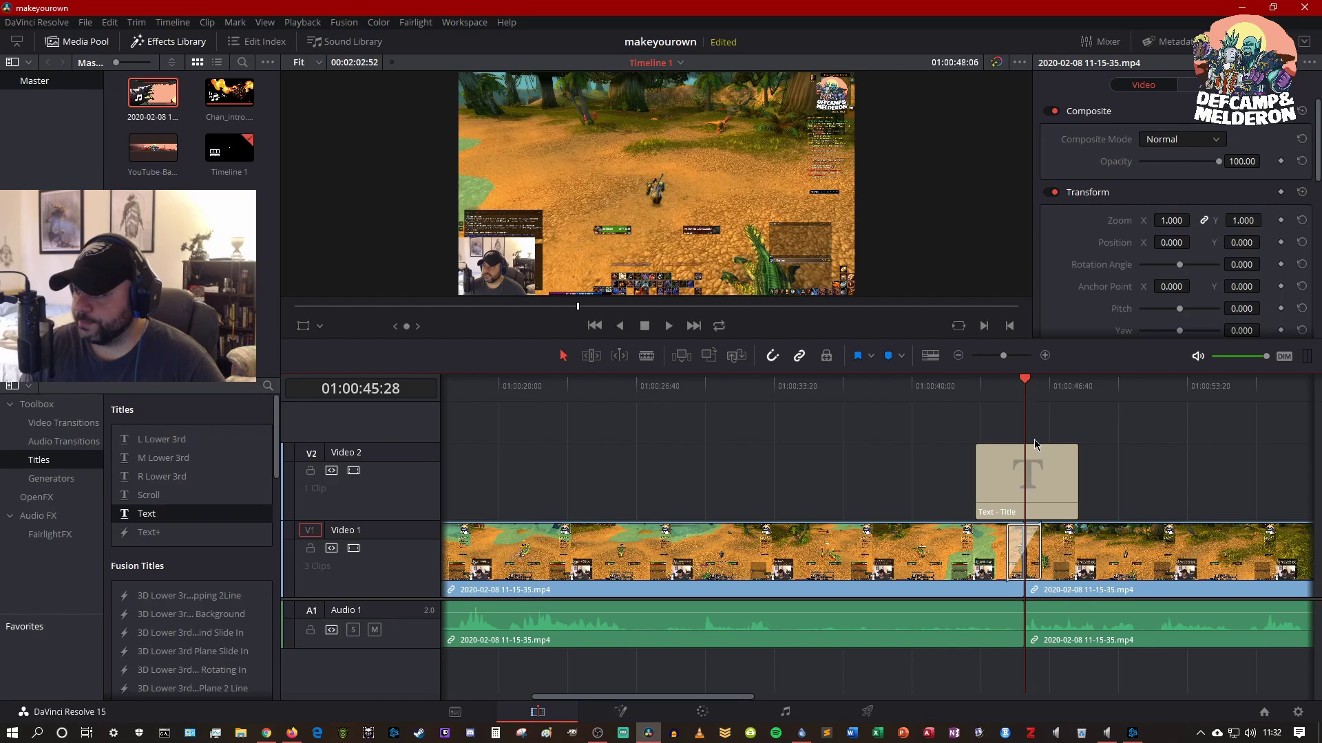
Change the title's text to "I made a transition" and shift it slightly to the right in the frame
left_click(1043, 464)
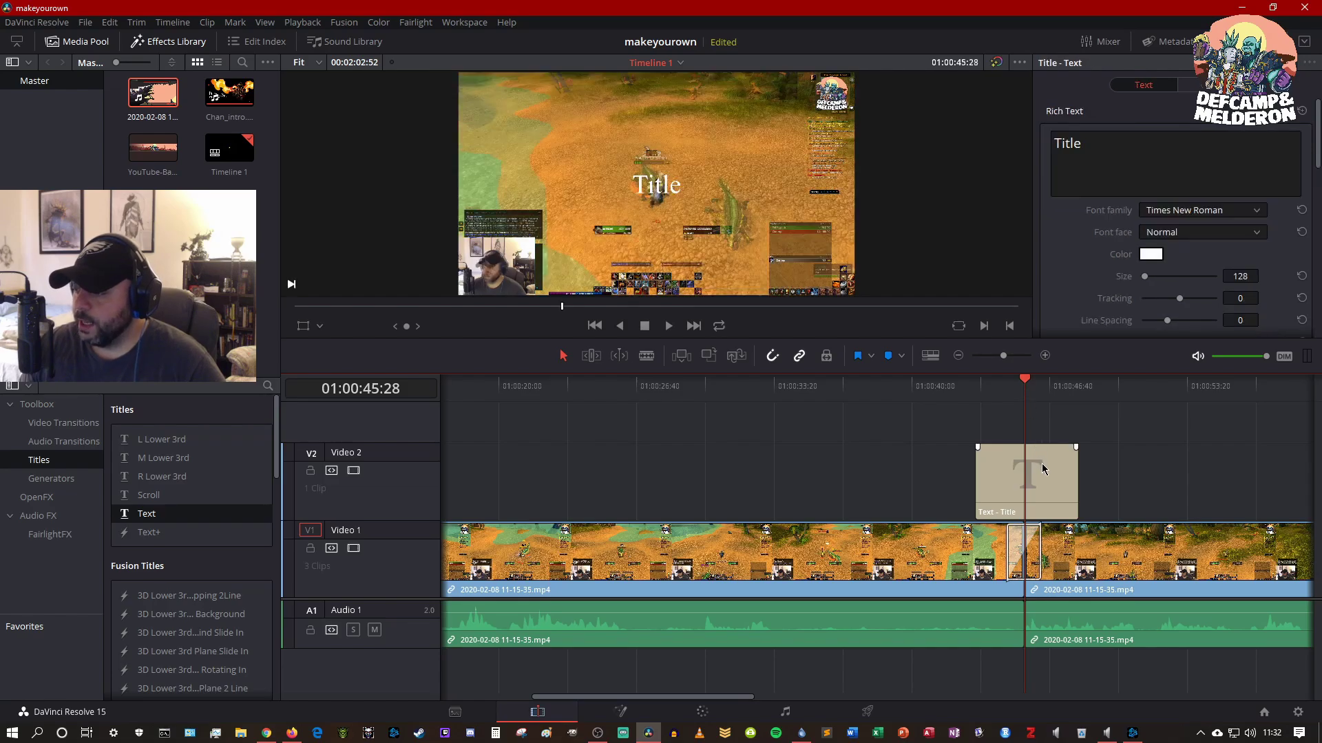
double_click(1084, 146)
key("BackSpace")
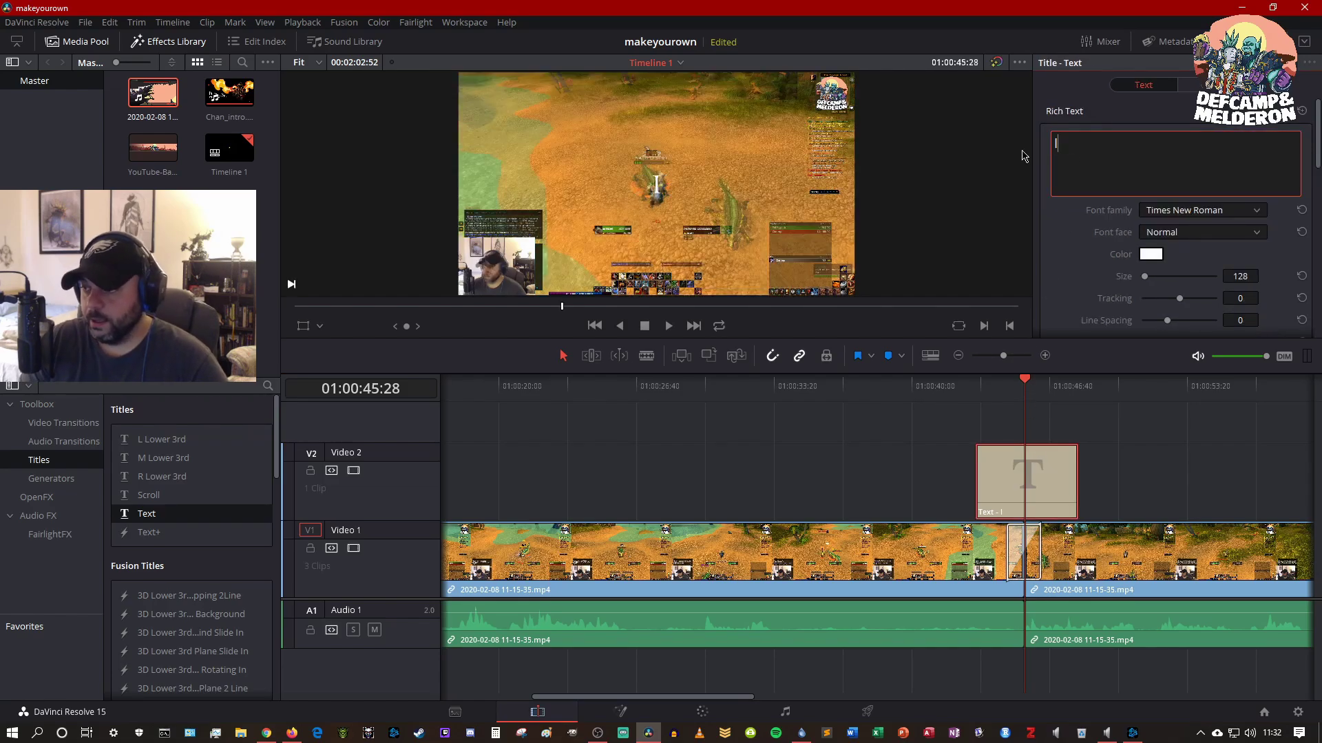
type("I made a trans")
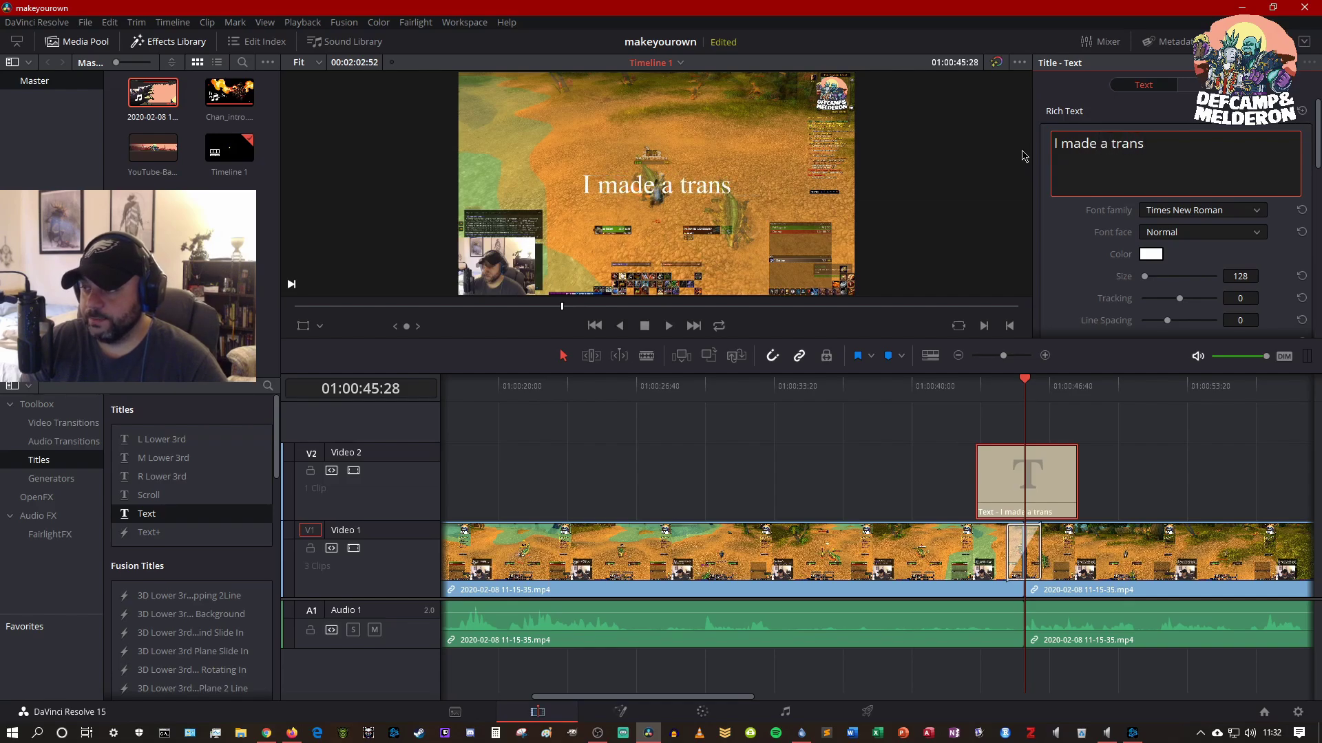
type("ition")
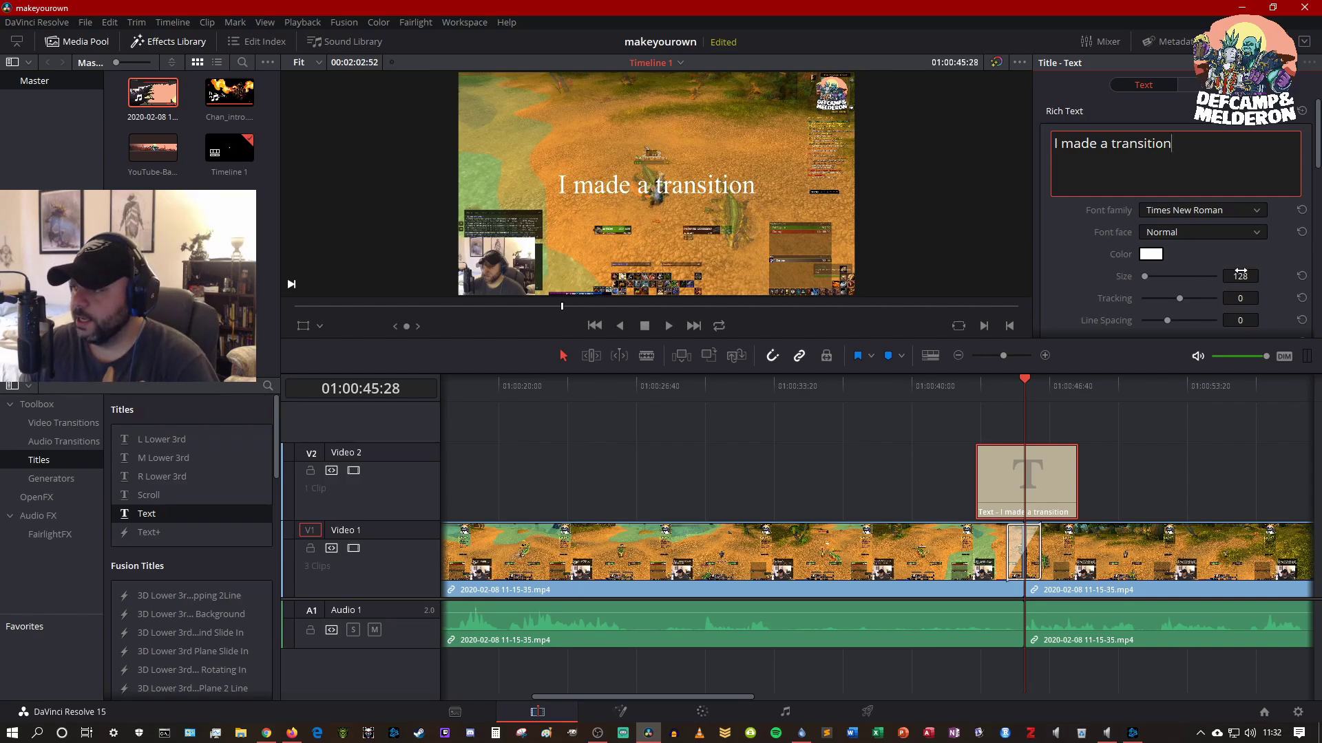
scroll(1232, 265, "down", 6)
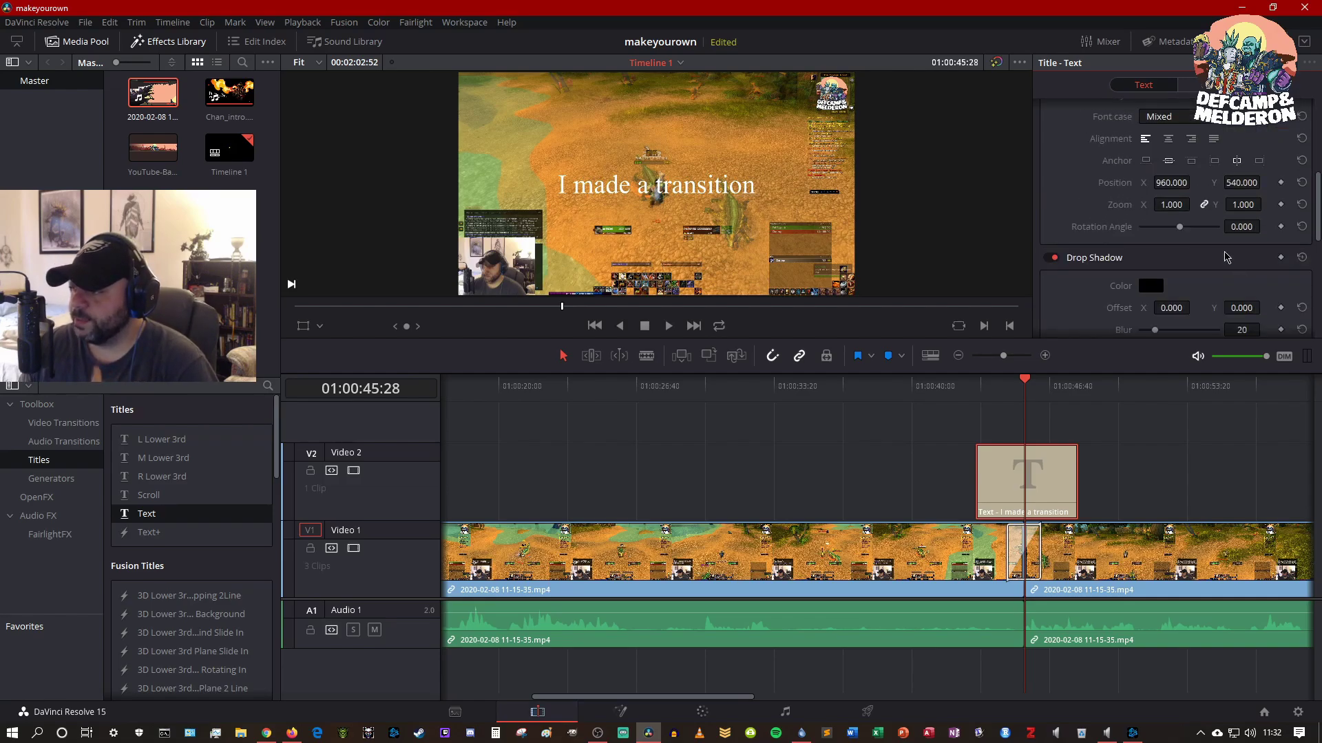
left_click_drag(1173, 184, 1171, 184)
scroll(1193, 214, "down", 3)
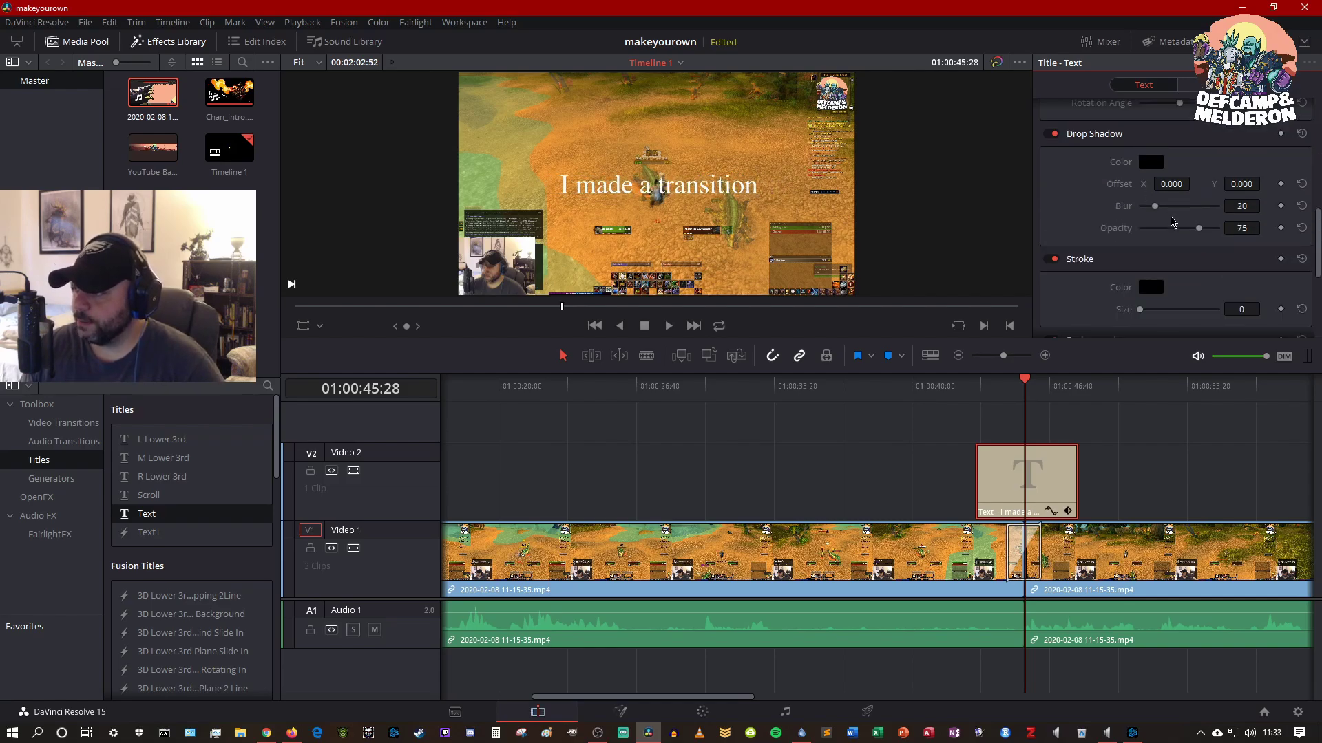
scroll(1172, 222, "down", 5)
scroll(1172, 218, "up", 8)
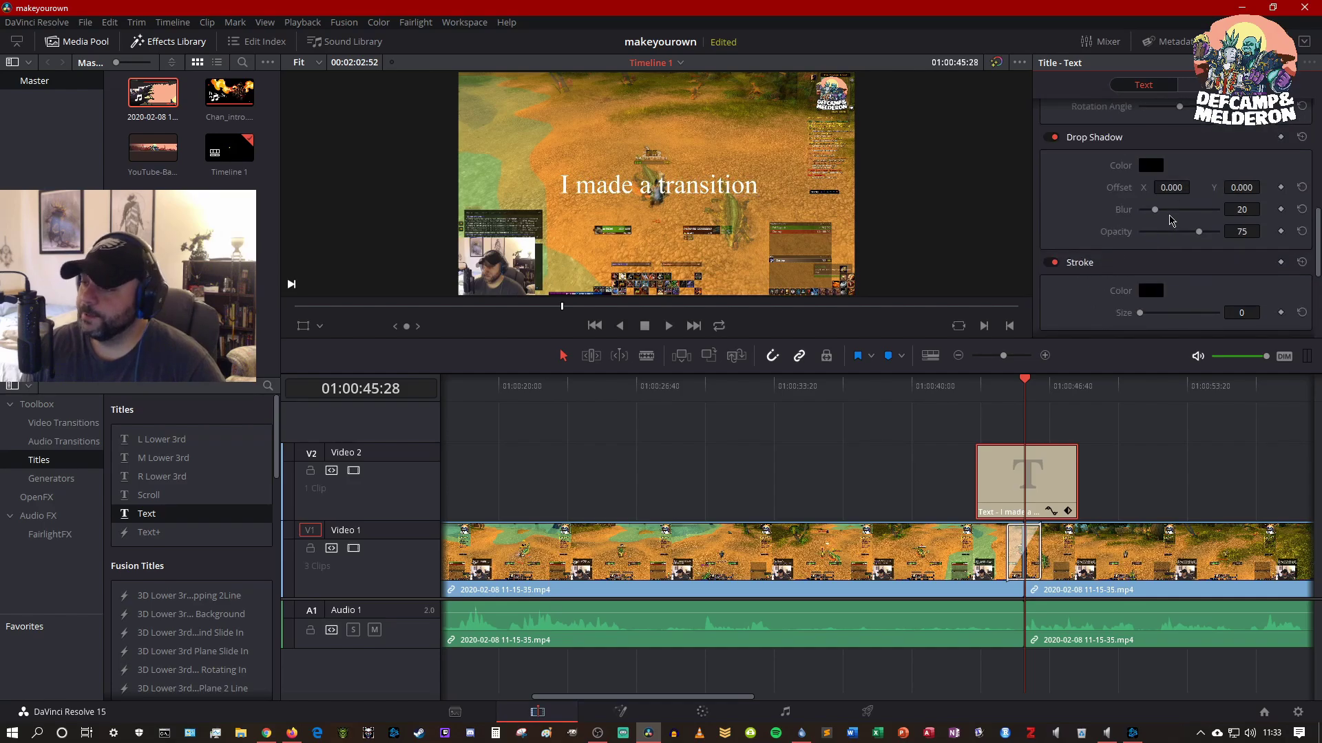
Add a fade-in and a fade-out to the title clip and play across it to check them
left_click(156, 539)
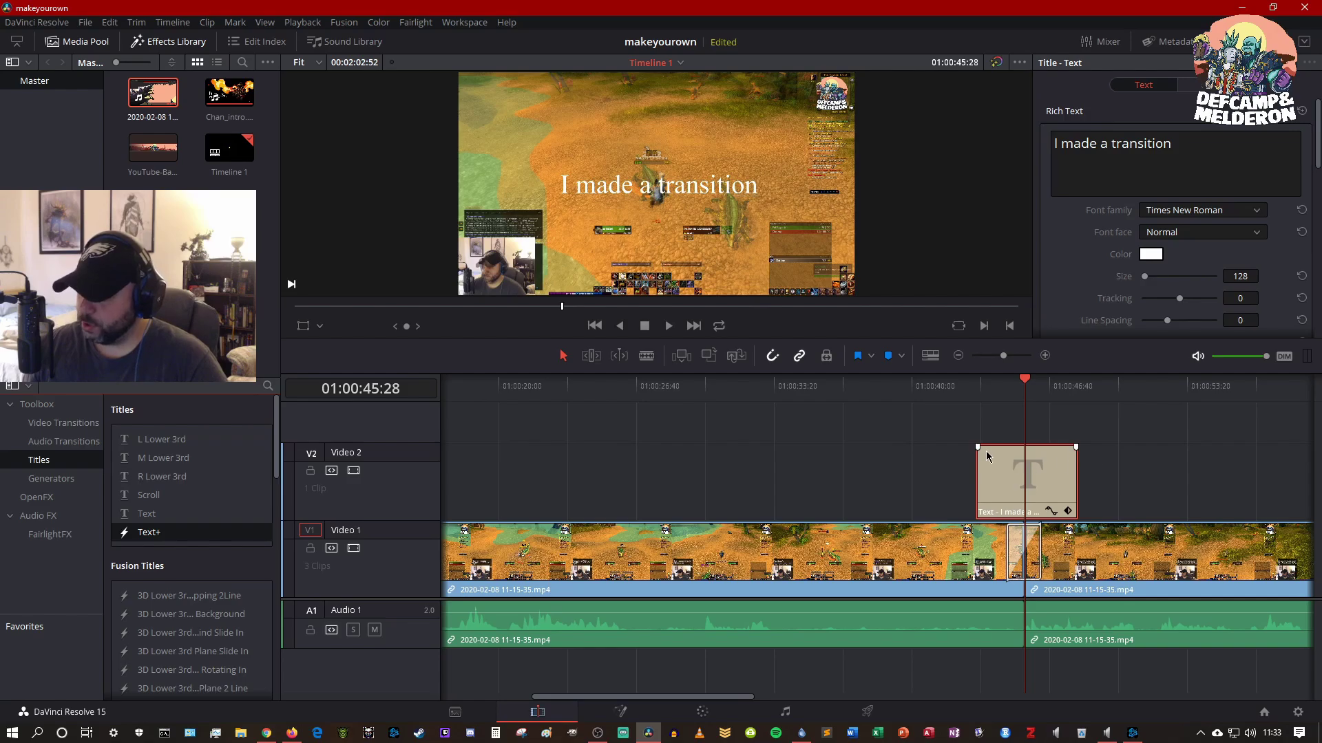
left_click_drag(977, 447, 1063, 449)
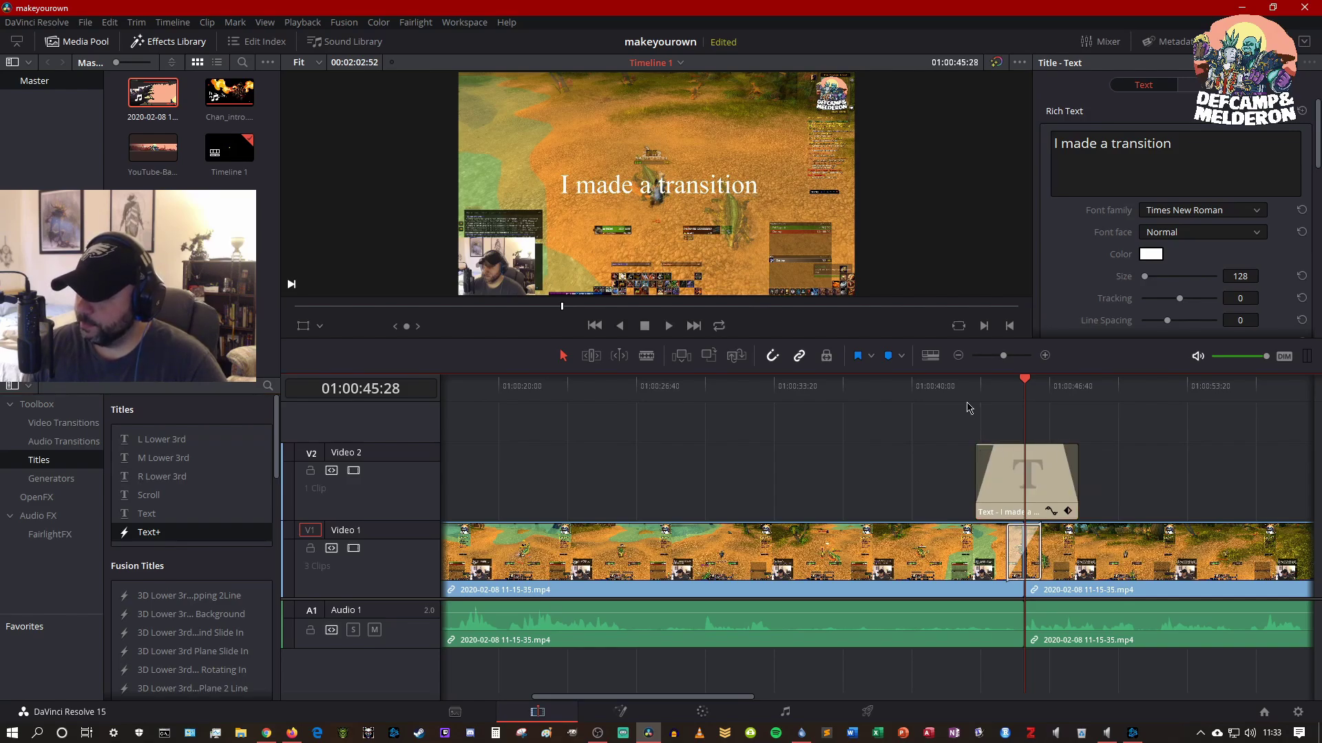
left_click(943, 391)
key("space")
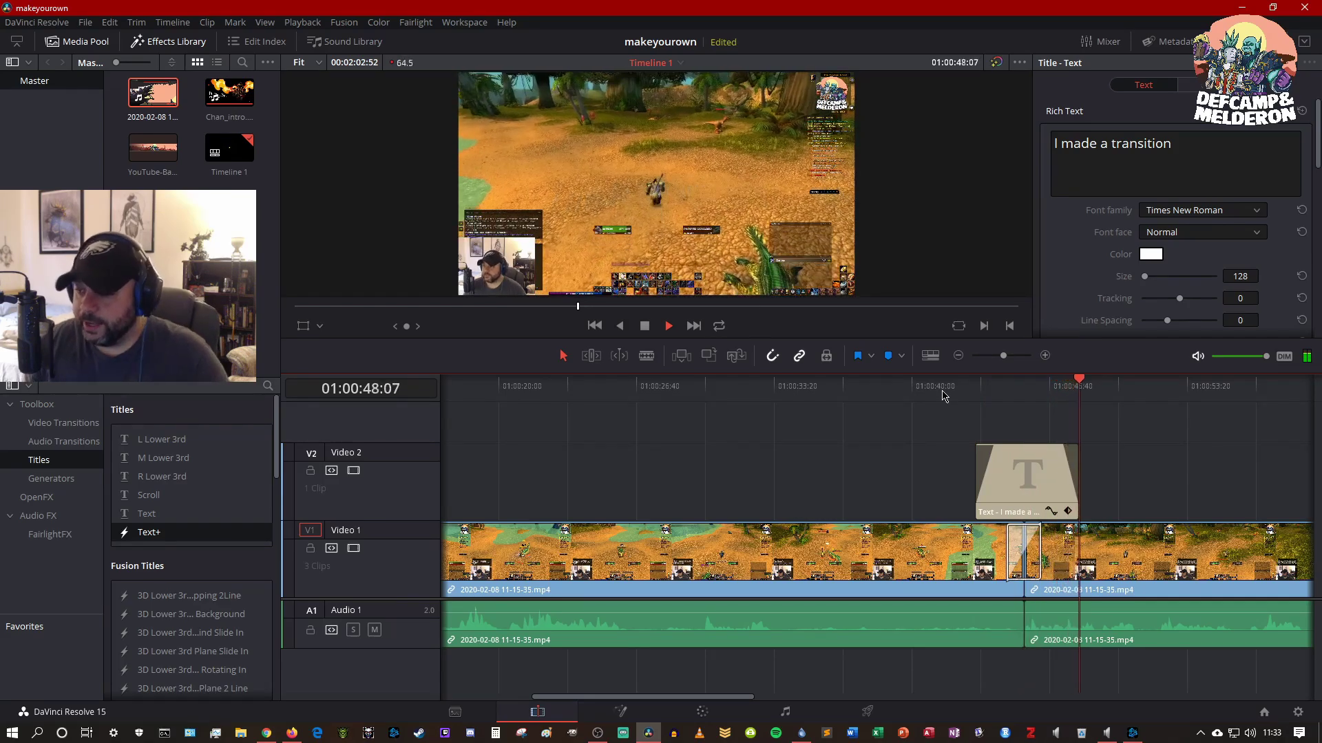
key("space")
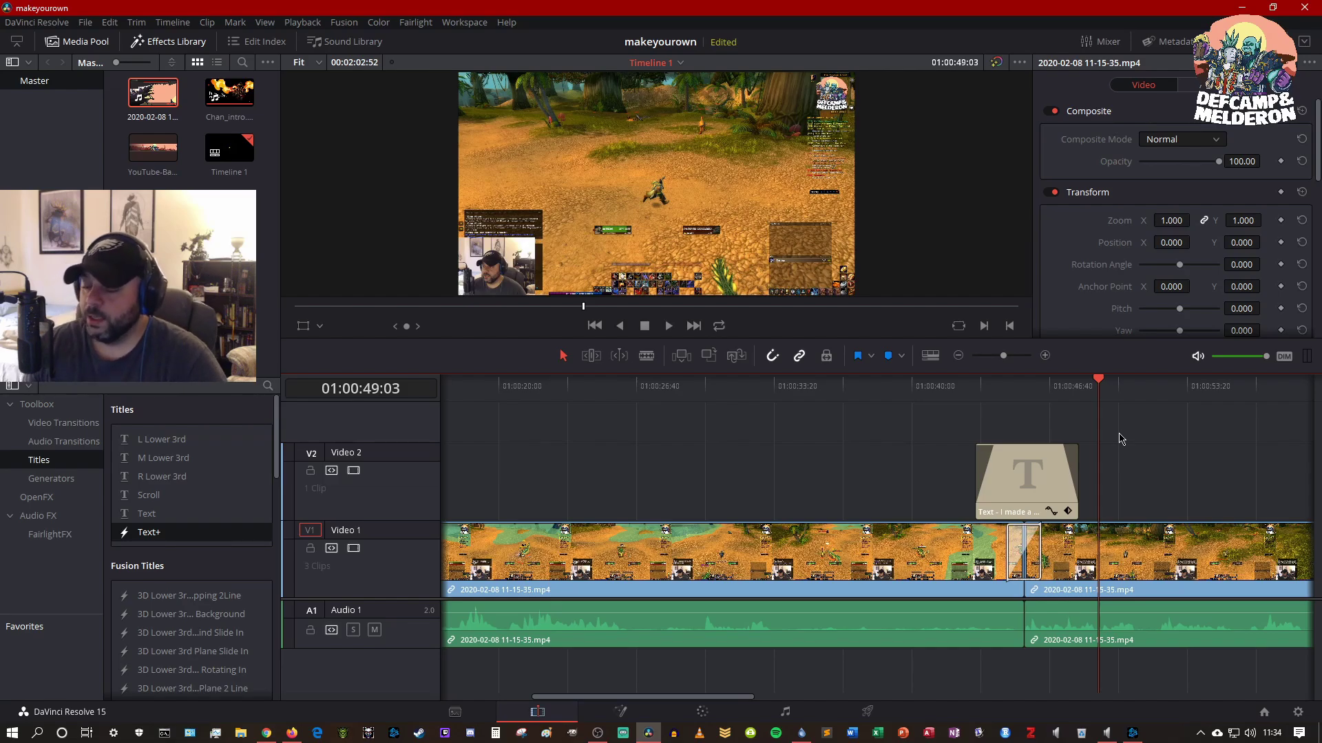
Go to the end of the timeline and play from 01:01:43:16, stopping at 01:01:45:23 where the gameplay should end
left_click_drag(678, 700, 774, 704)
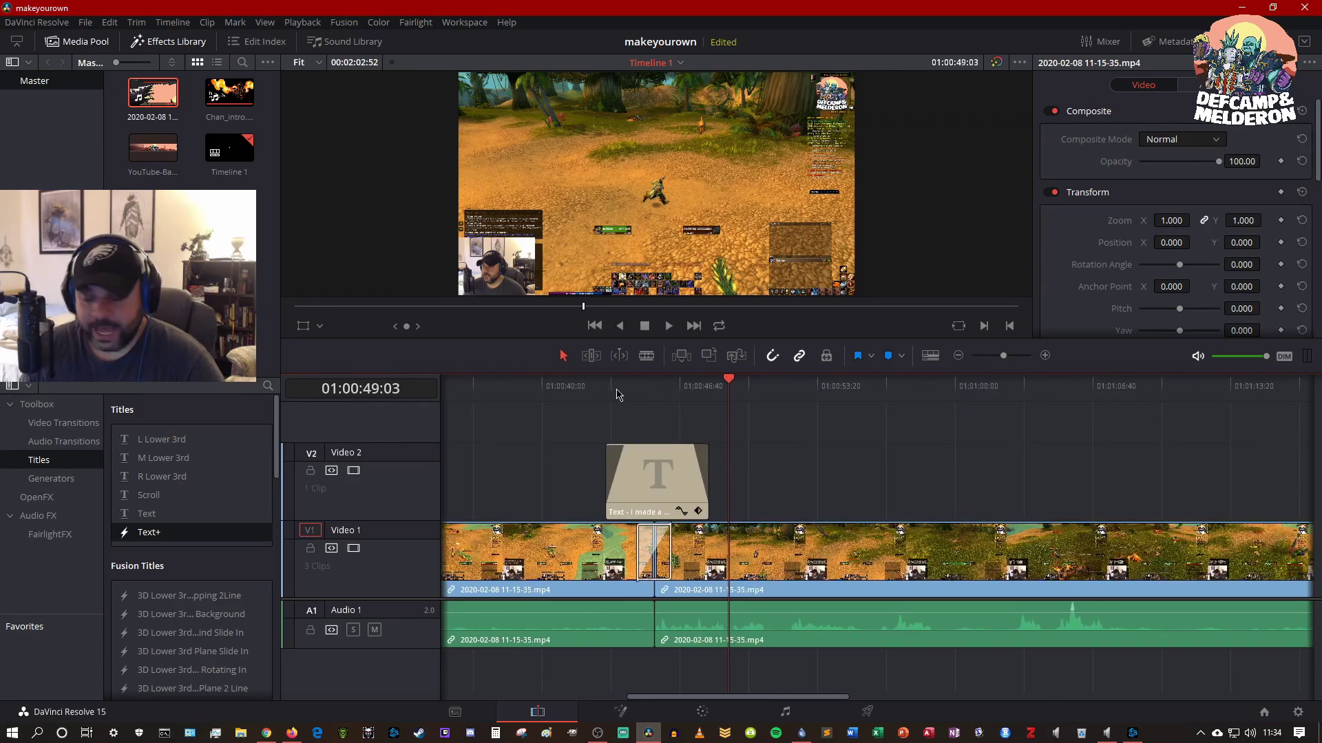
left_click_drag(613, 386, 1186, 433)
left_click_drag(1319, 432, 917, 442)
key("End")
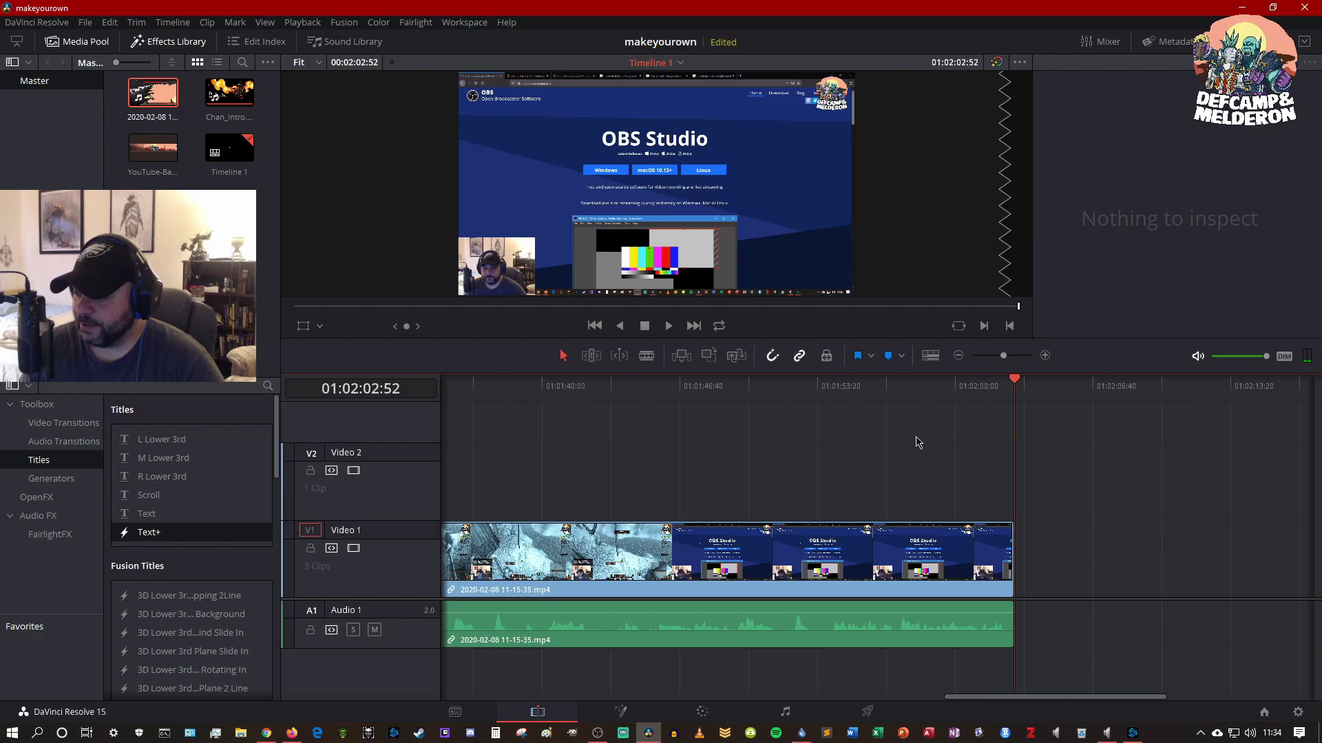
left_click(609, 403)
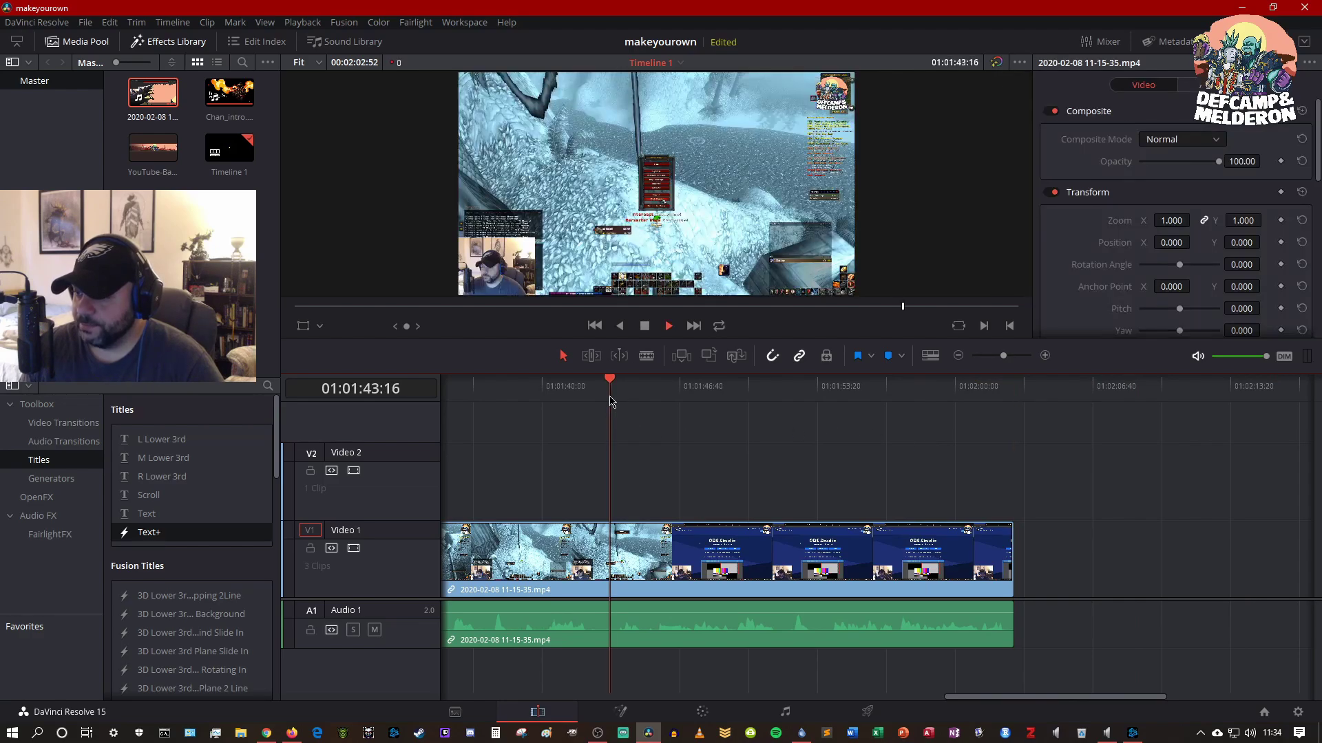
key("space")
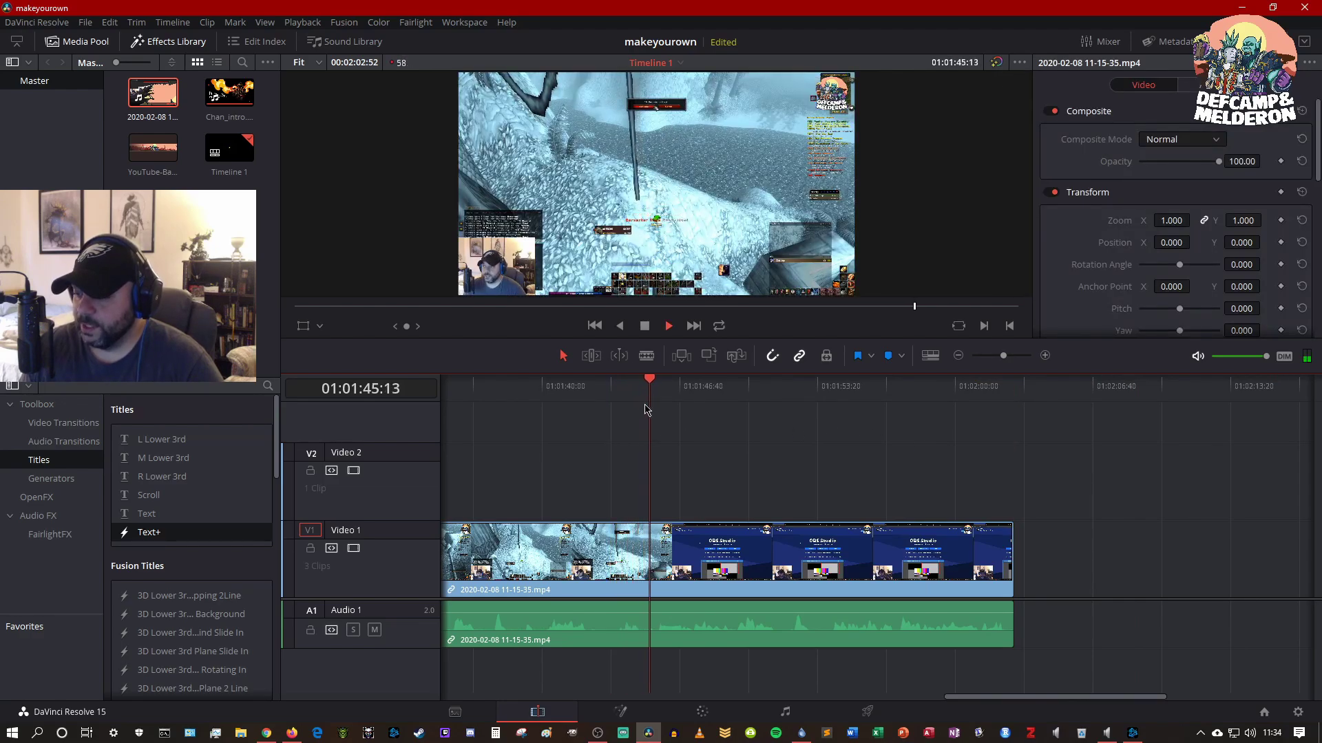
key("space")
Split the gameplay clip at 01:01:45:23 and delete the leftover footage and audio after the cut
left_click(646, 356)
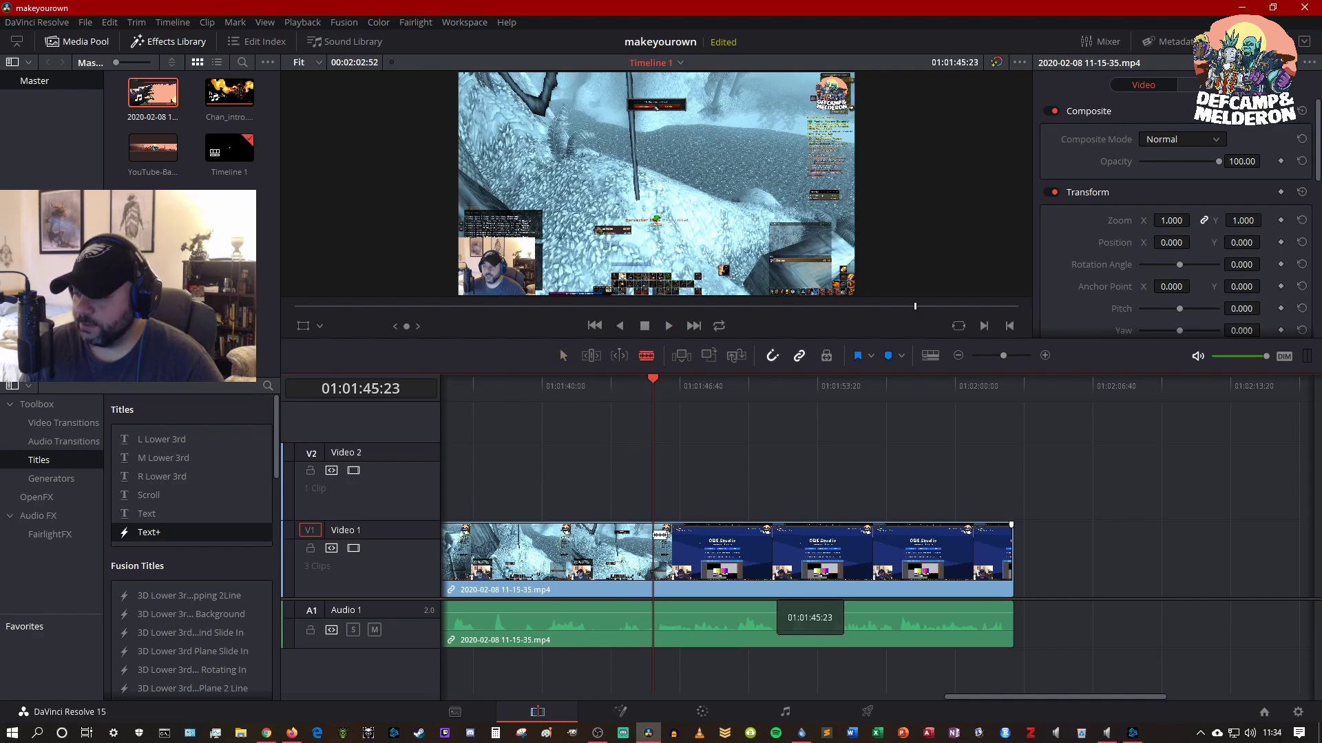
left_click(810, 534)
key("a")
left_click(809, 533)
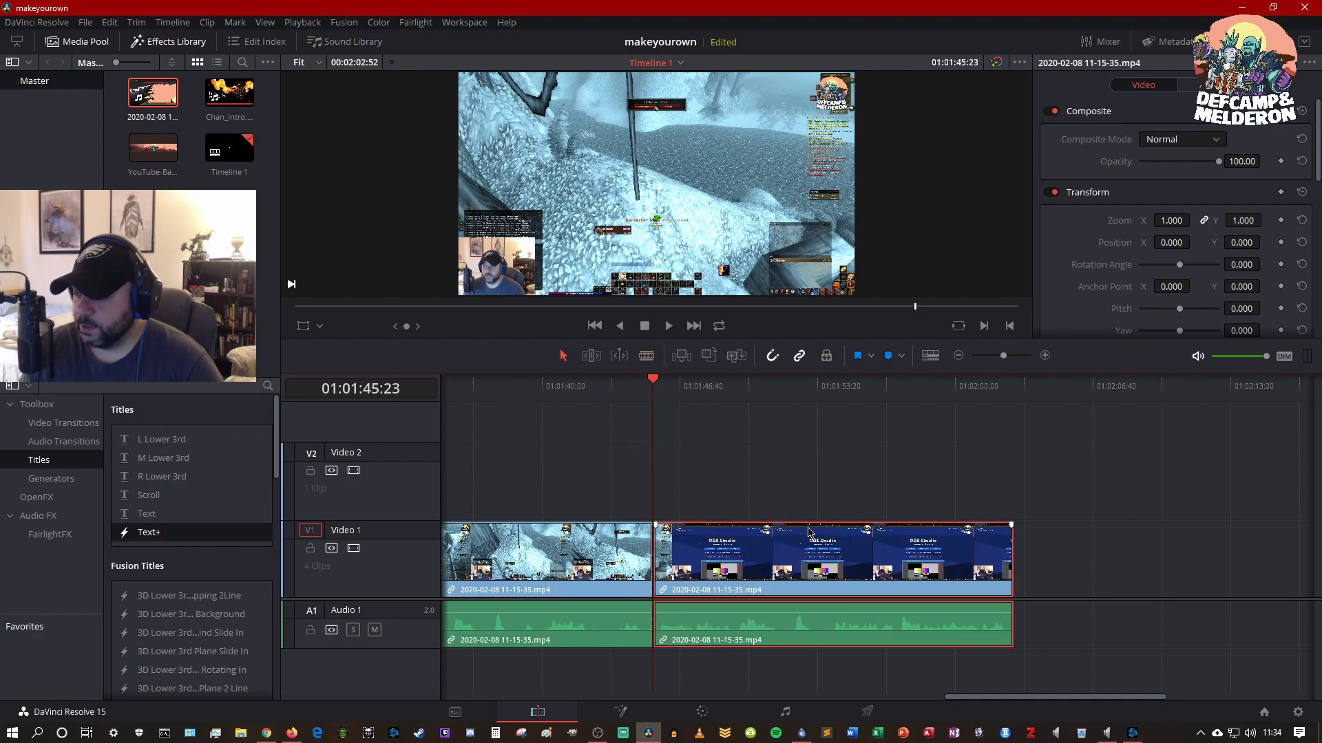
right_click(809, 533)
left_click(848, 173)
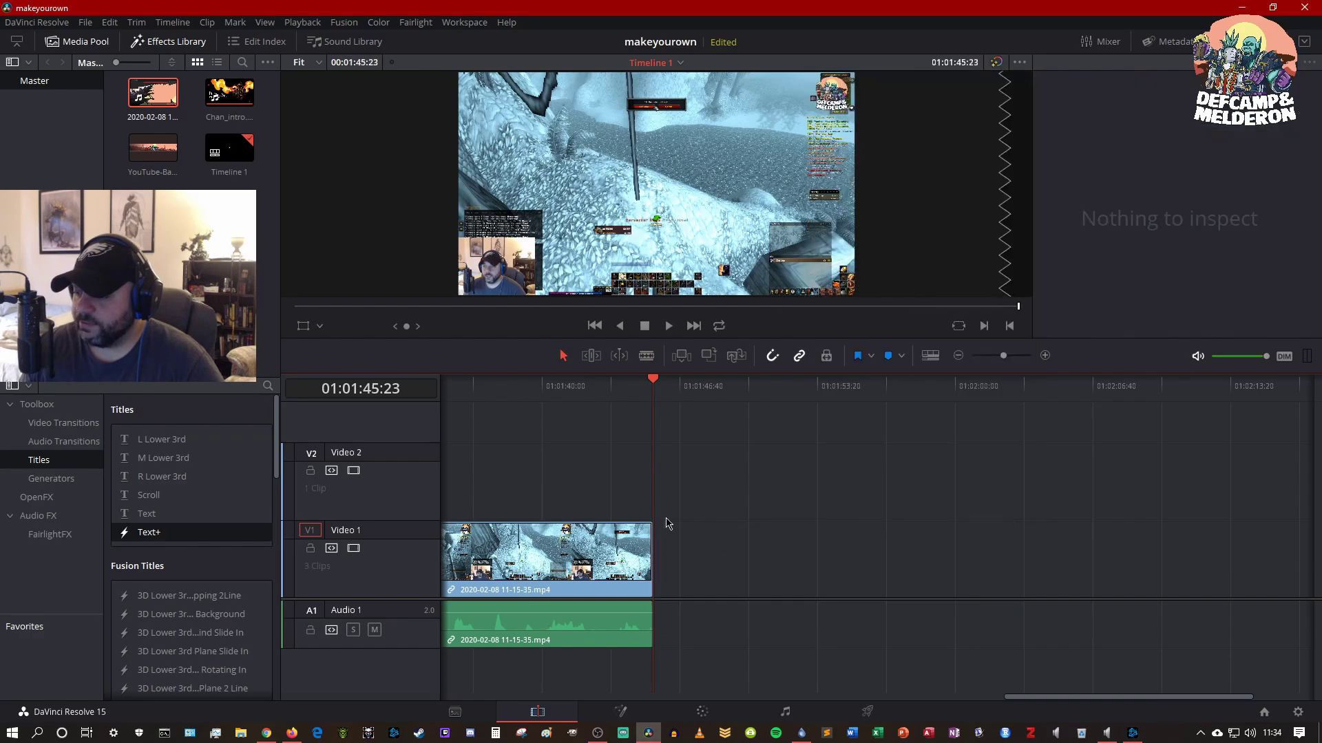
Add a fade-out to the end of the gameplay clip's video and audio and play it from 01:01:42:40 to check
mouse_move(652, 524)
left_mouse_down()
mouse_move(620, 526)
mouse_move(650, 526)
left_mouse_up()
mouse_move(651, 604)
left_mouse_down()
mouse_move(617, 605)
mouse_move(651, 604)
left_mouse_up()
left_click(598, 385)
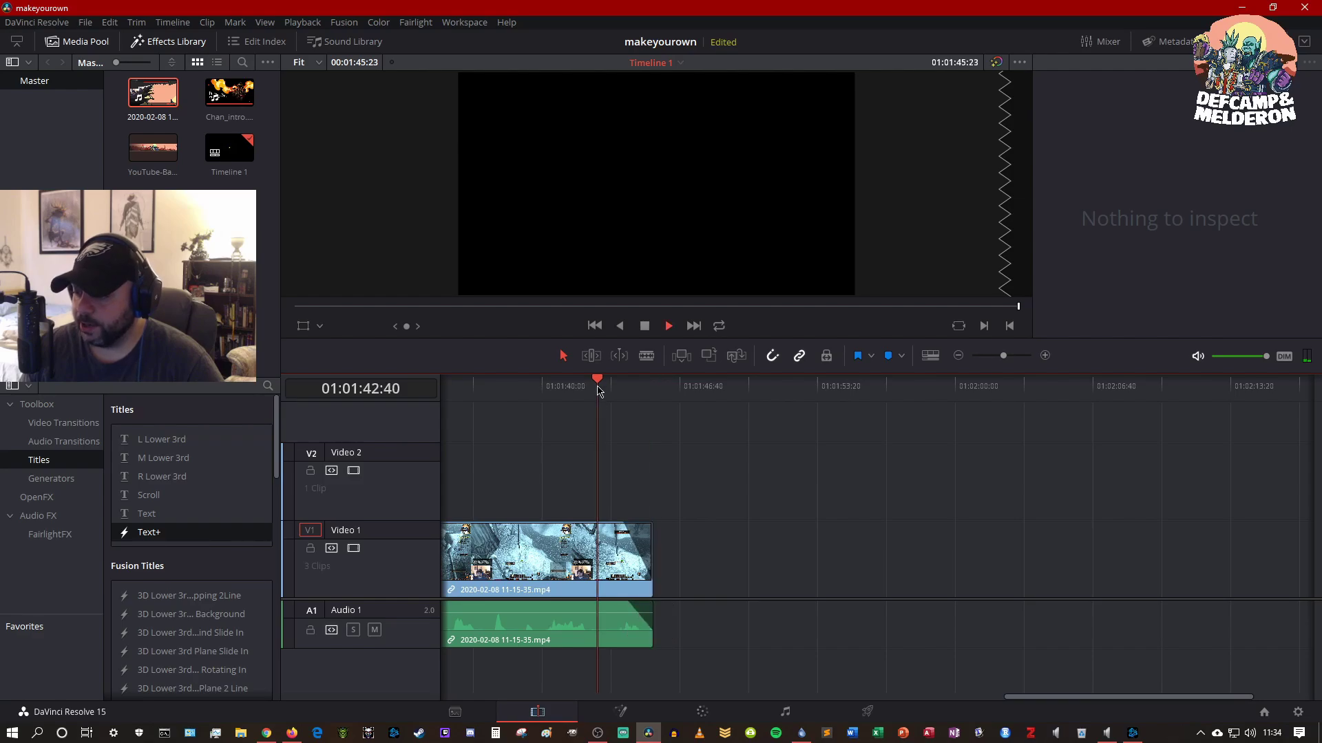
key("space")
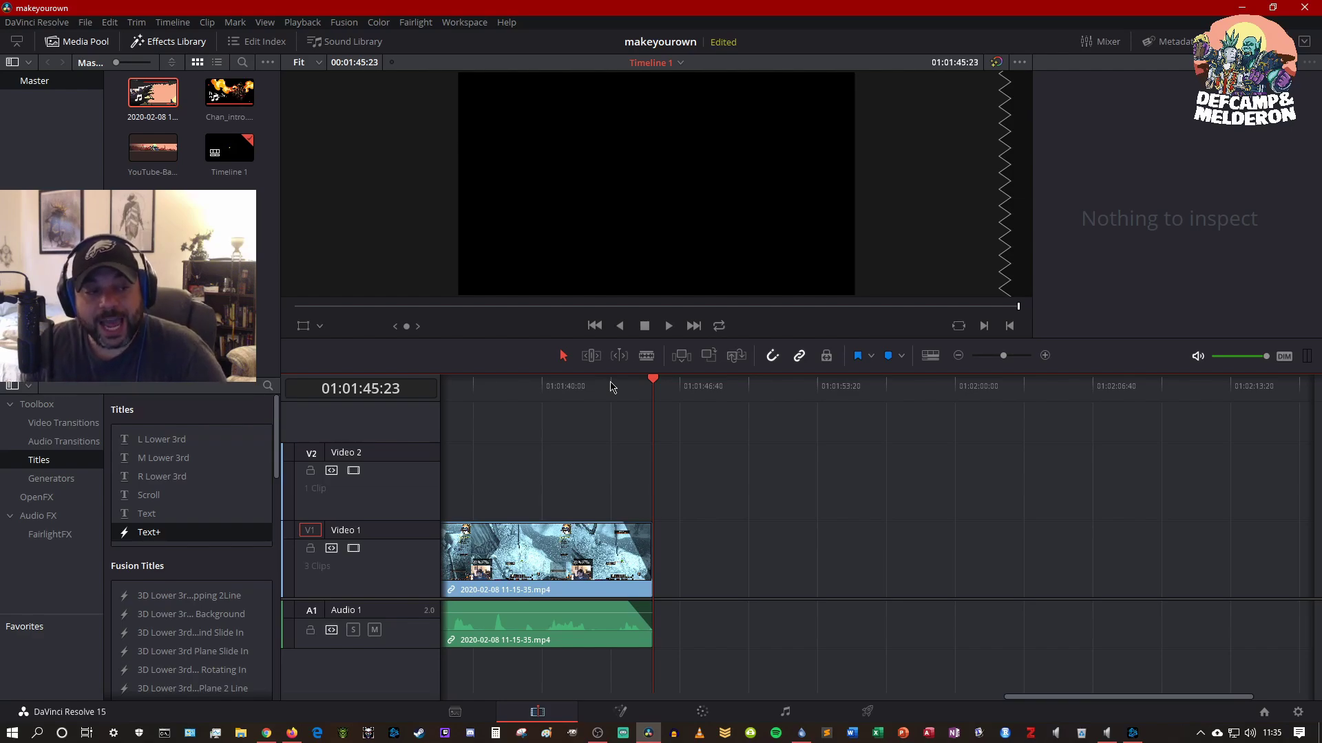
Add the YouTube banner image after the gameplay clip, lasting until 01:02:05:36, with a short fade-in and fade-out
left_click_drag(153, 147, 661, 551)
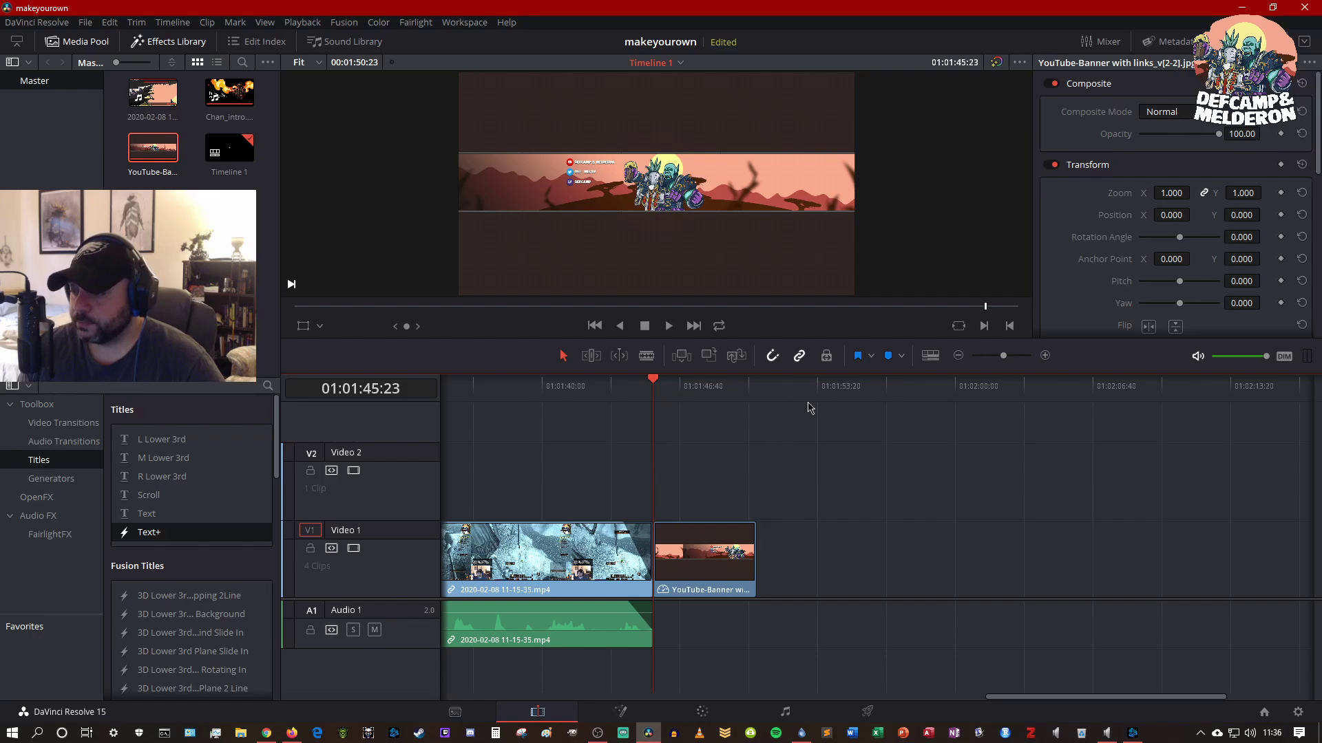
left_click_drag(813, 403, 1071, 420)
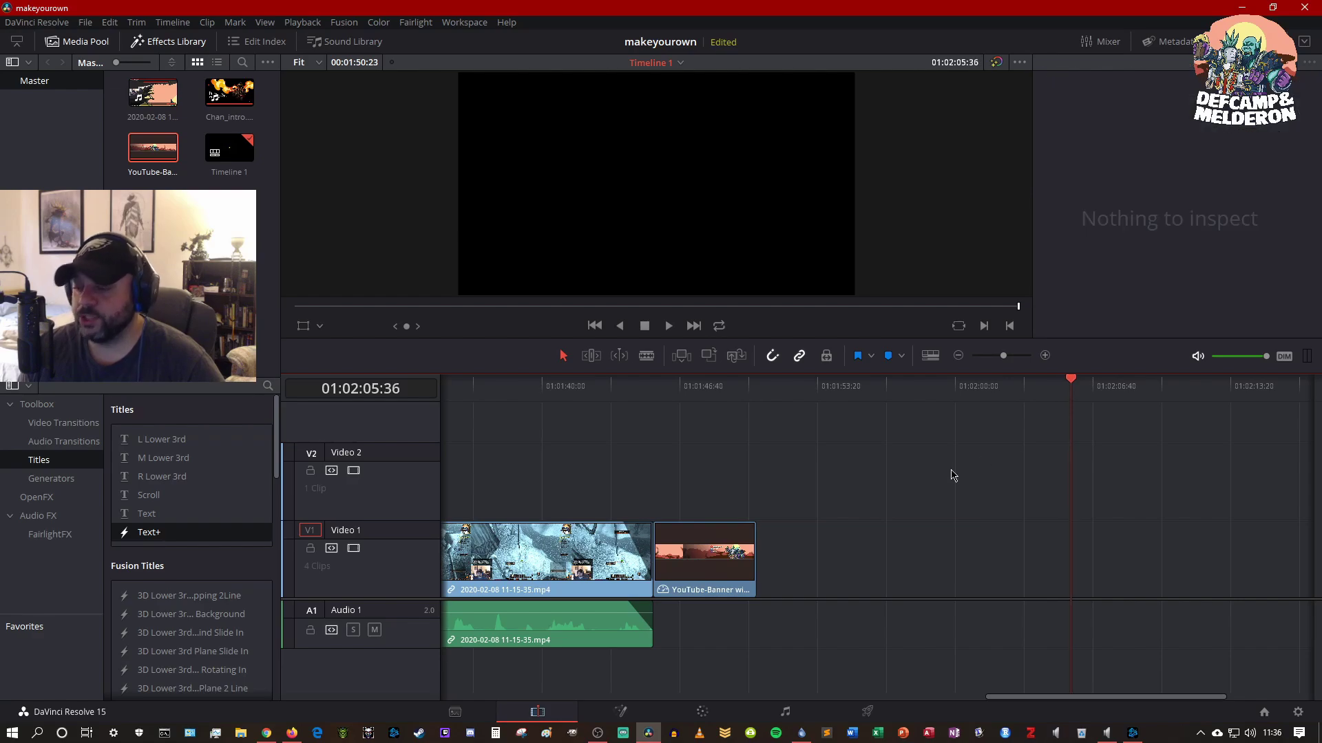
left_click_drag(757, 559, 1064, 553)
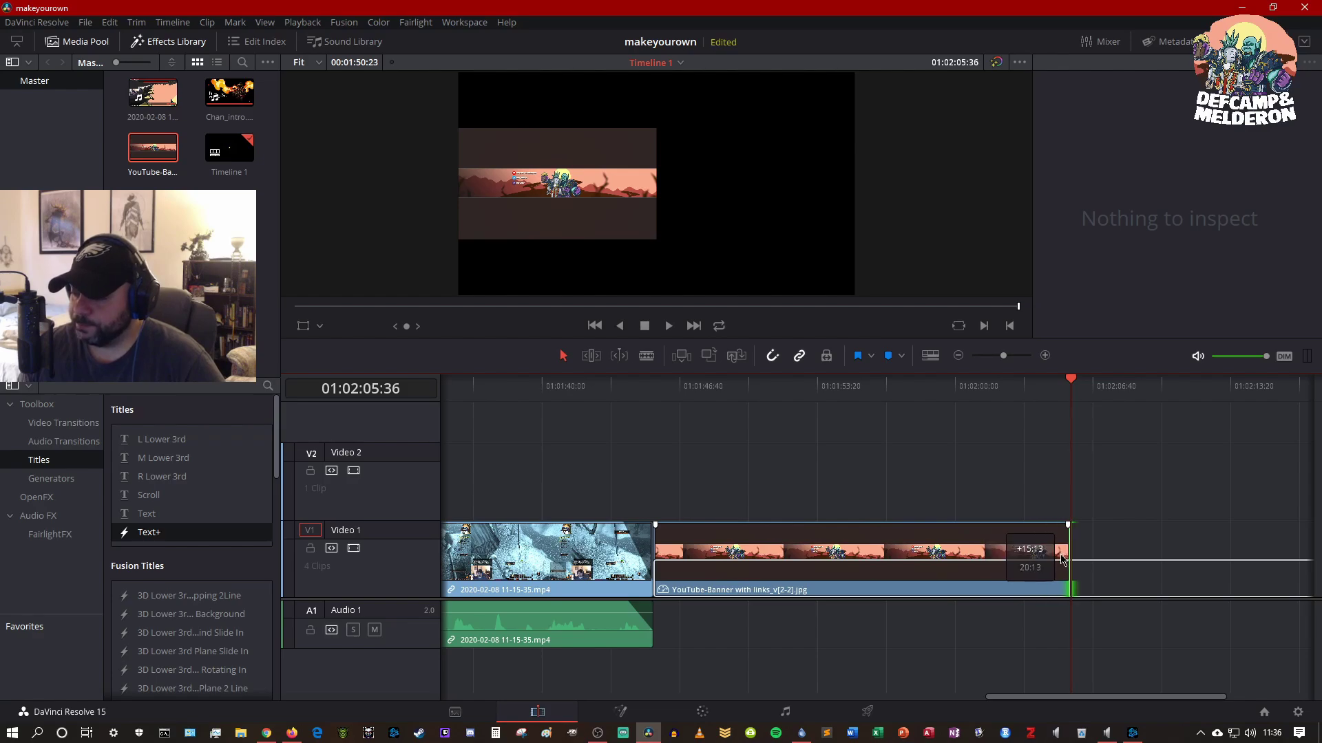
left_click_drag(656, 527, 676, 525)
left_click_drag(1068, 525, 1048, 526)
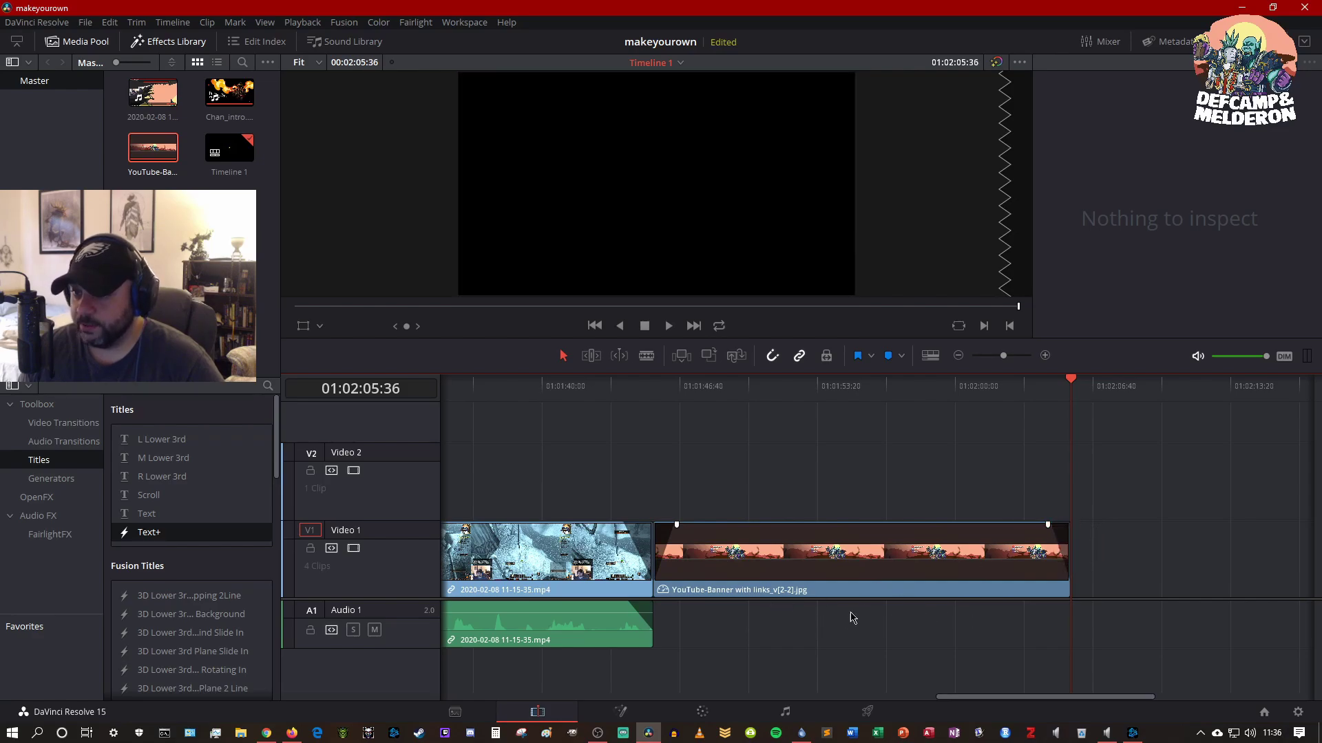
Import 08. Stormwind.mp3 from the Videos "background music" folder and place it on Audio 1 beneath the banner image's start
left_click(240, 732)
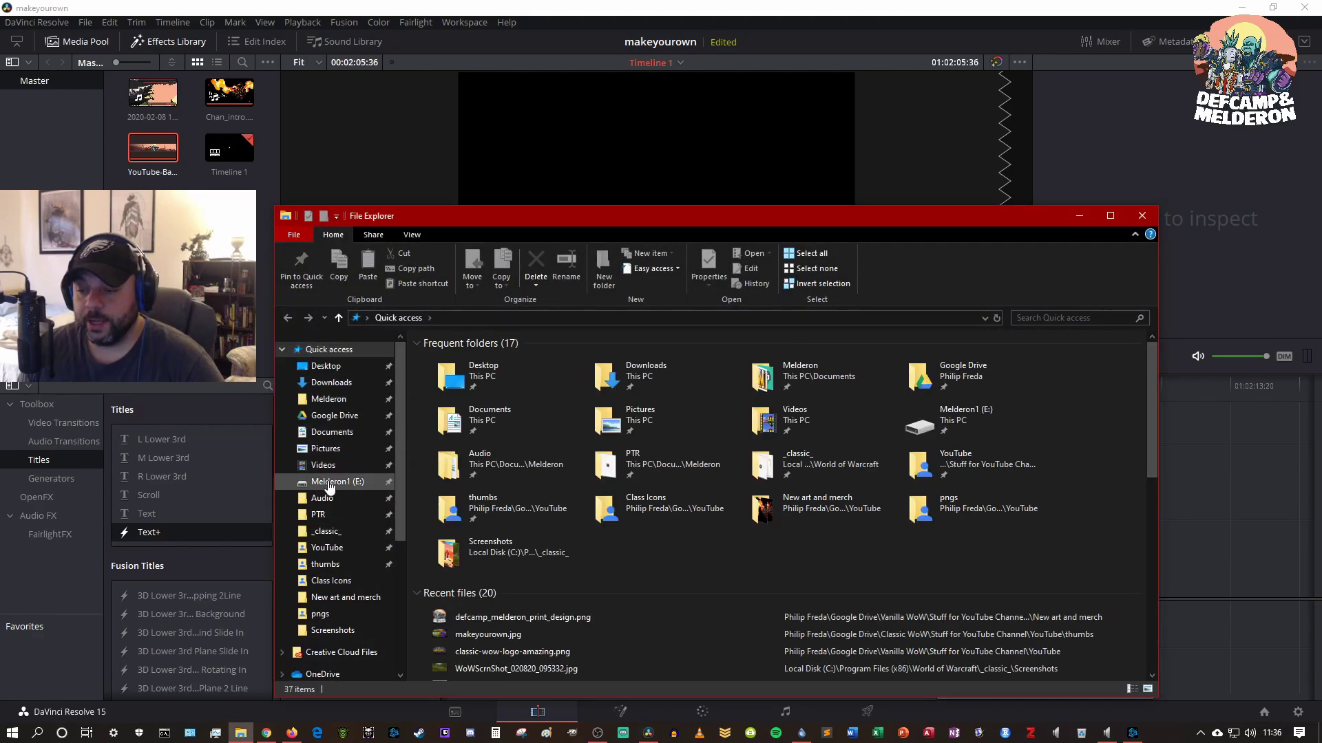
left_click(352, 470)
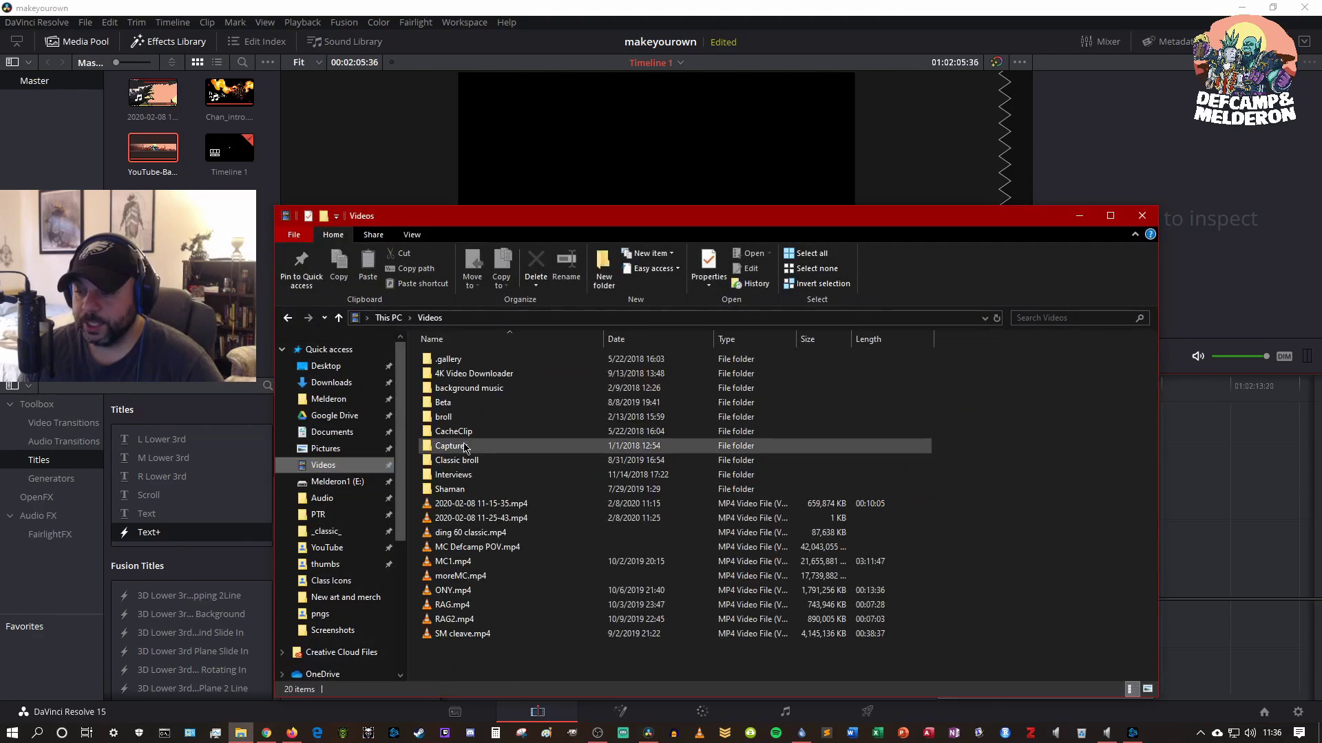
left_click(505, 394)
double_click(505, 395)
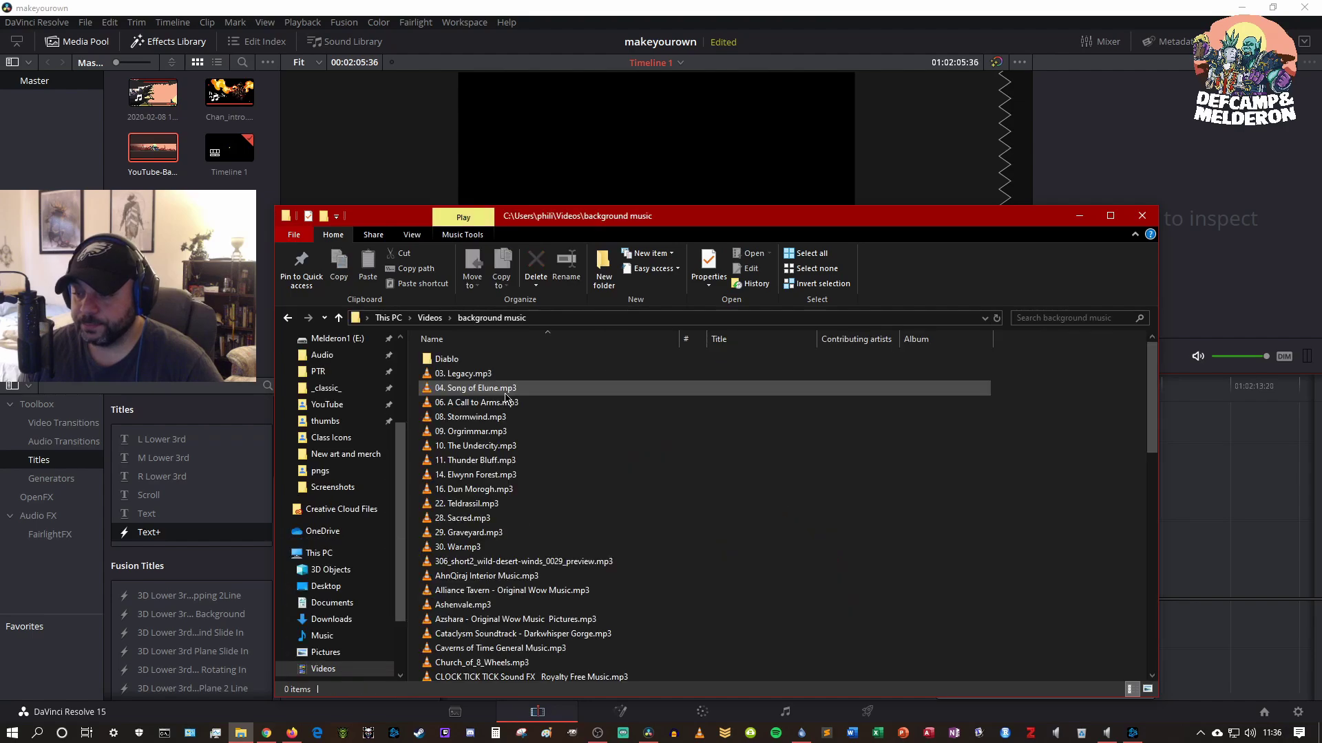
left_click(486, 417)
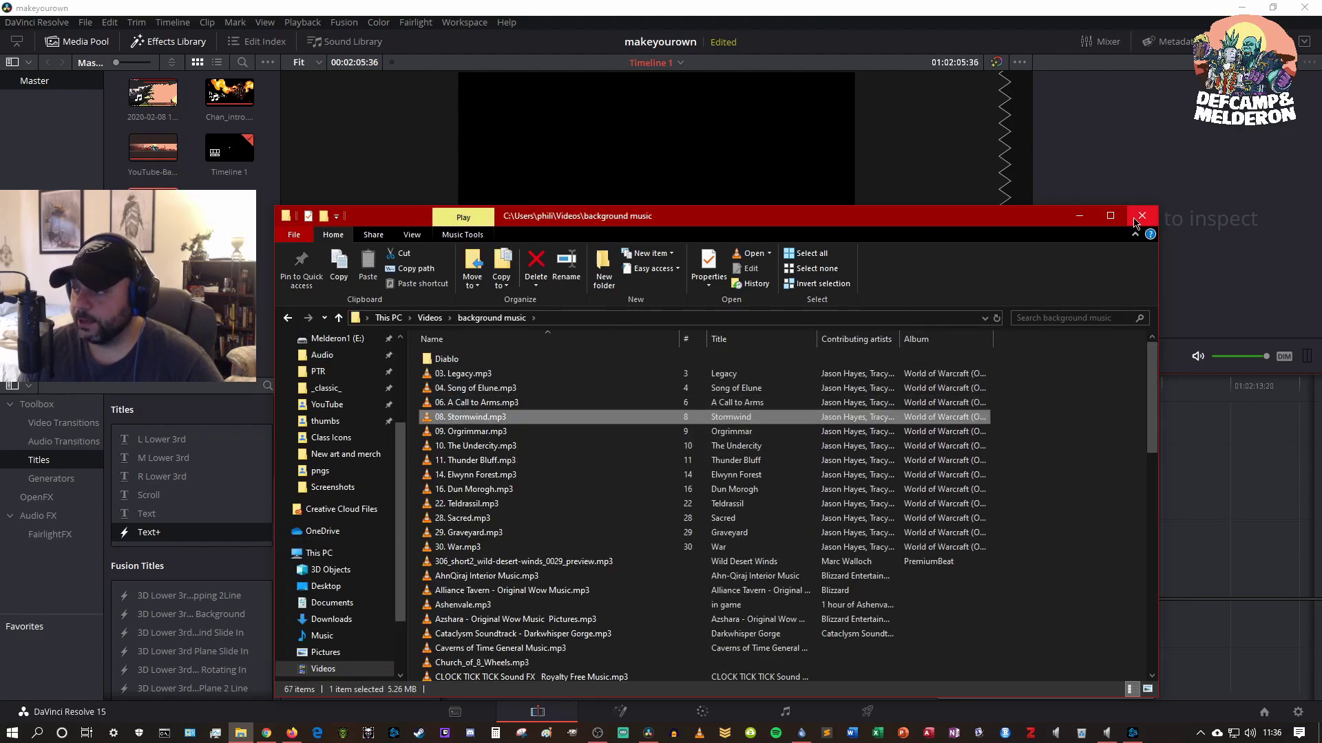
left_click(1077, 216)
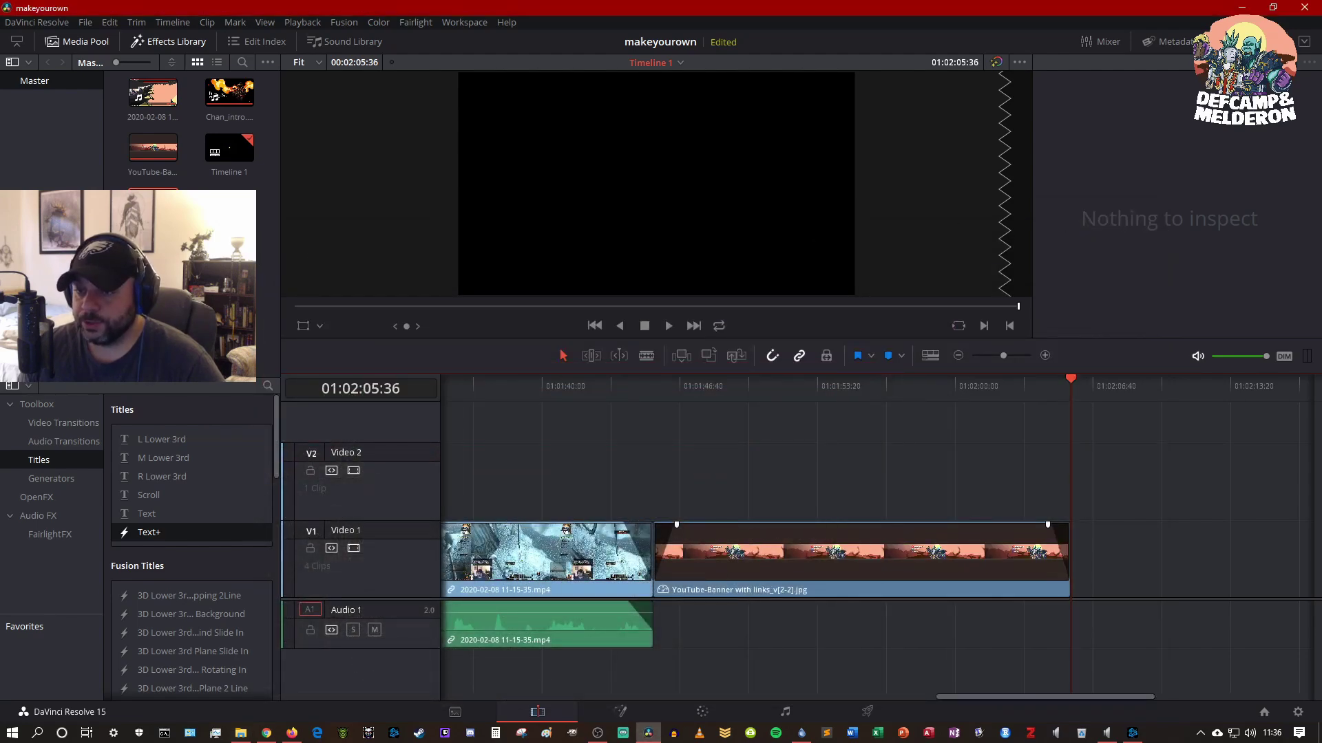
left_click_drag(647, 729, 650, 581)
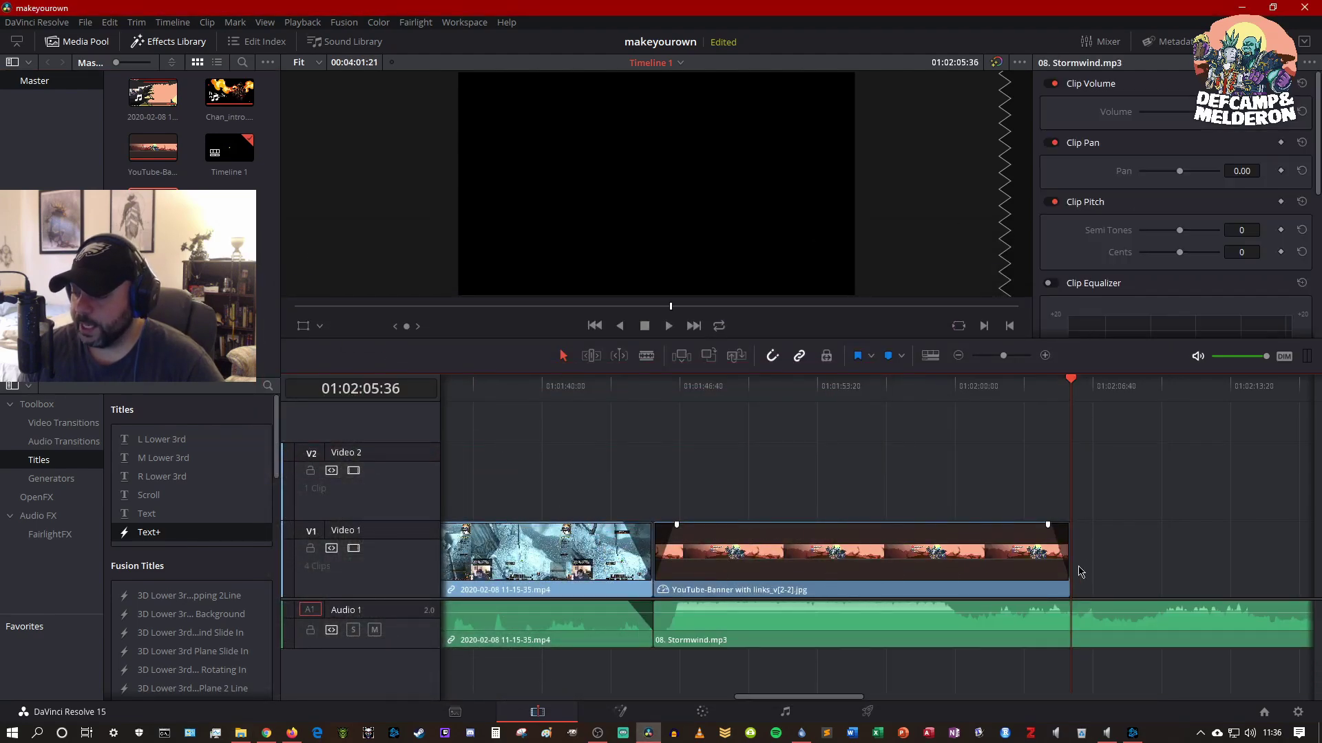
Cut off and delete about the first 15 seconds of the Stormwind music, and move the rest to the banner's start
left_click(647, 355)
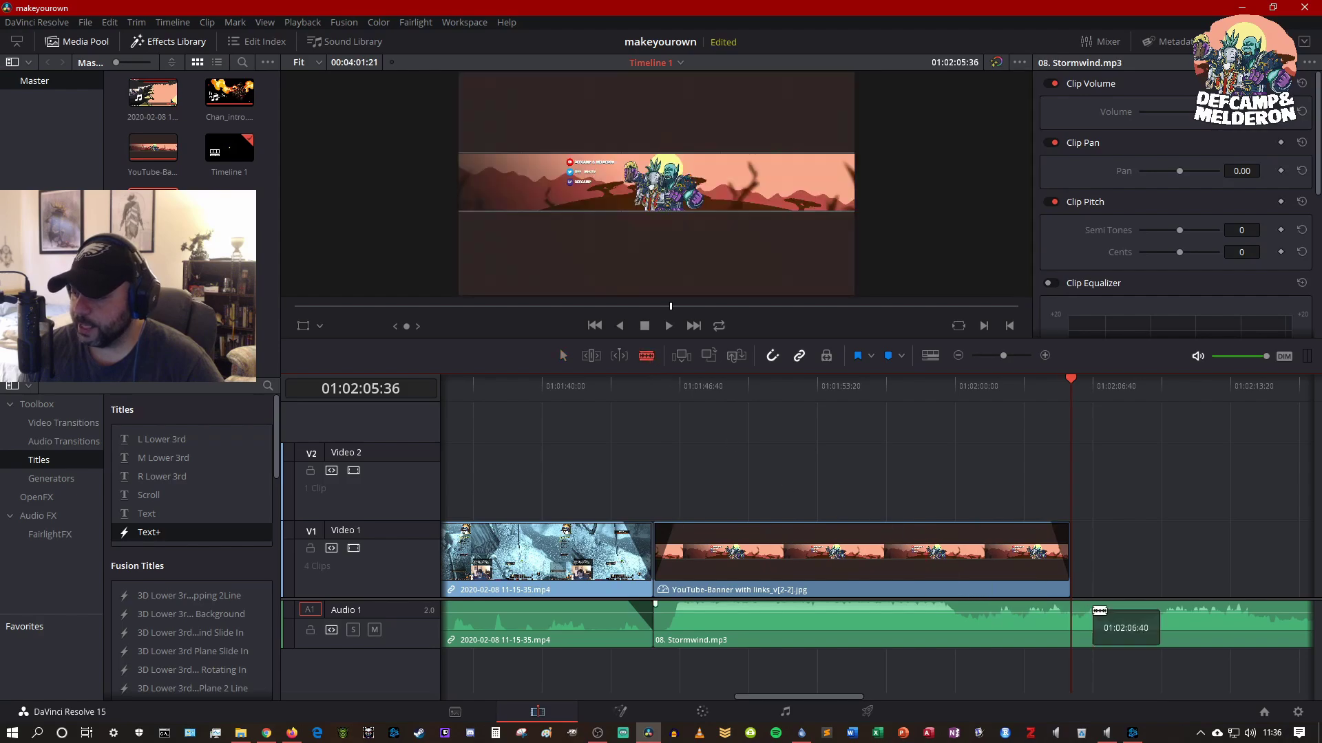
left_click(973, 614)
left_click(565, 356)
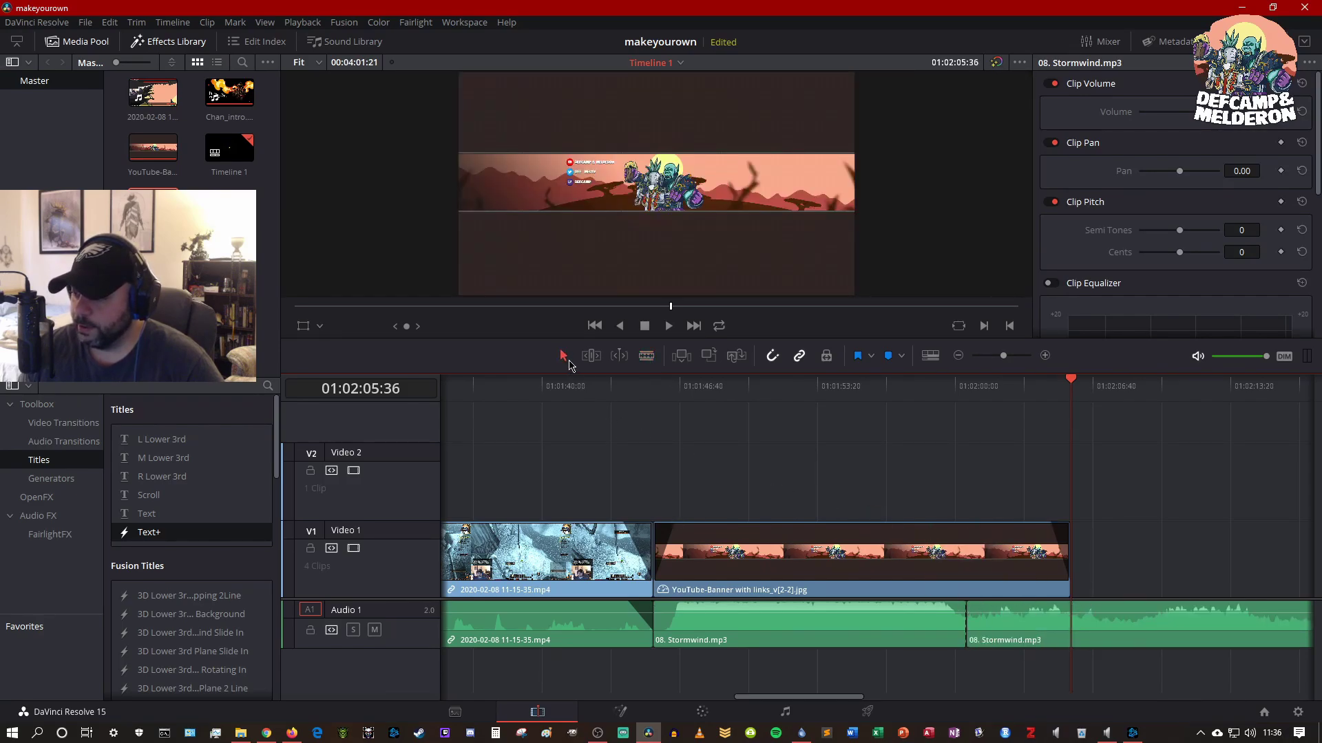
left_click(795, 633)
right_click(795, 633)
left_click(869, 382)
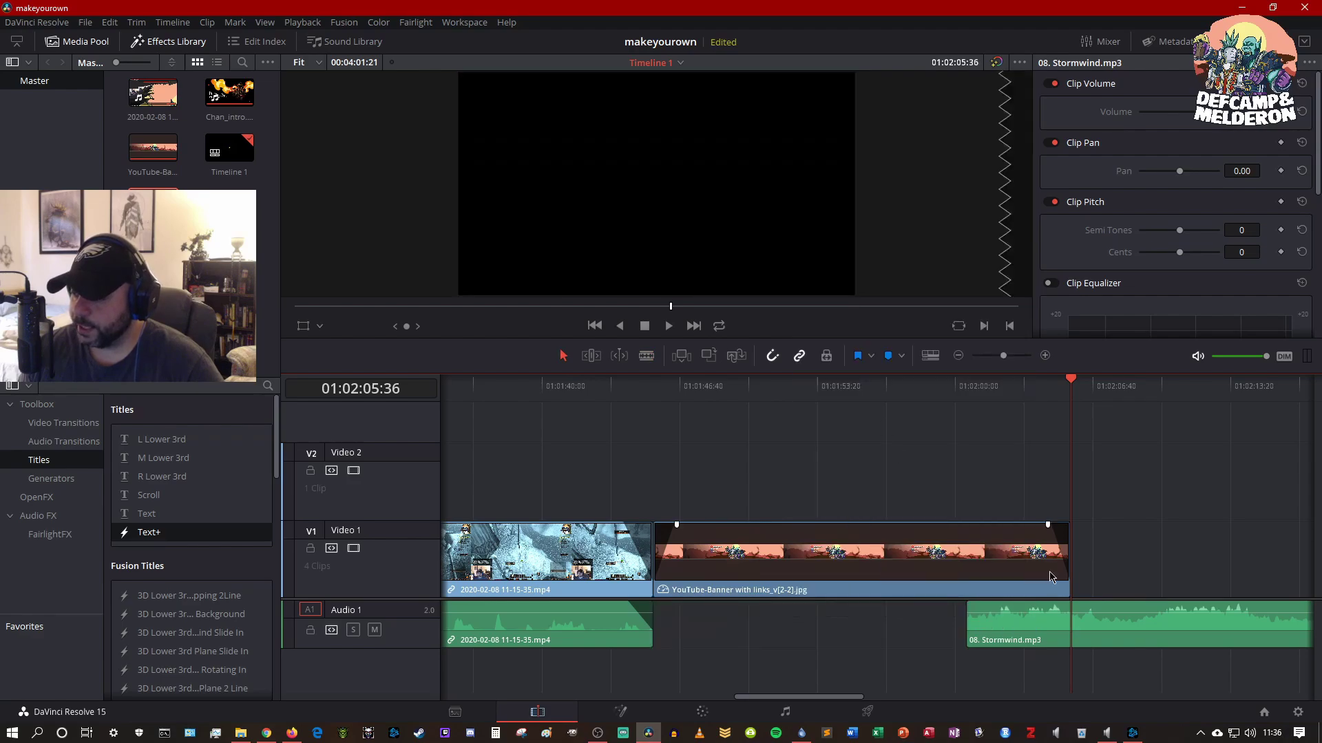
left_click_drag(1163, 639, 838, 642)
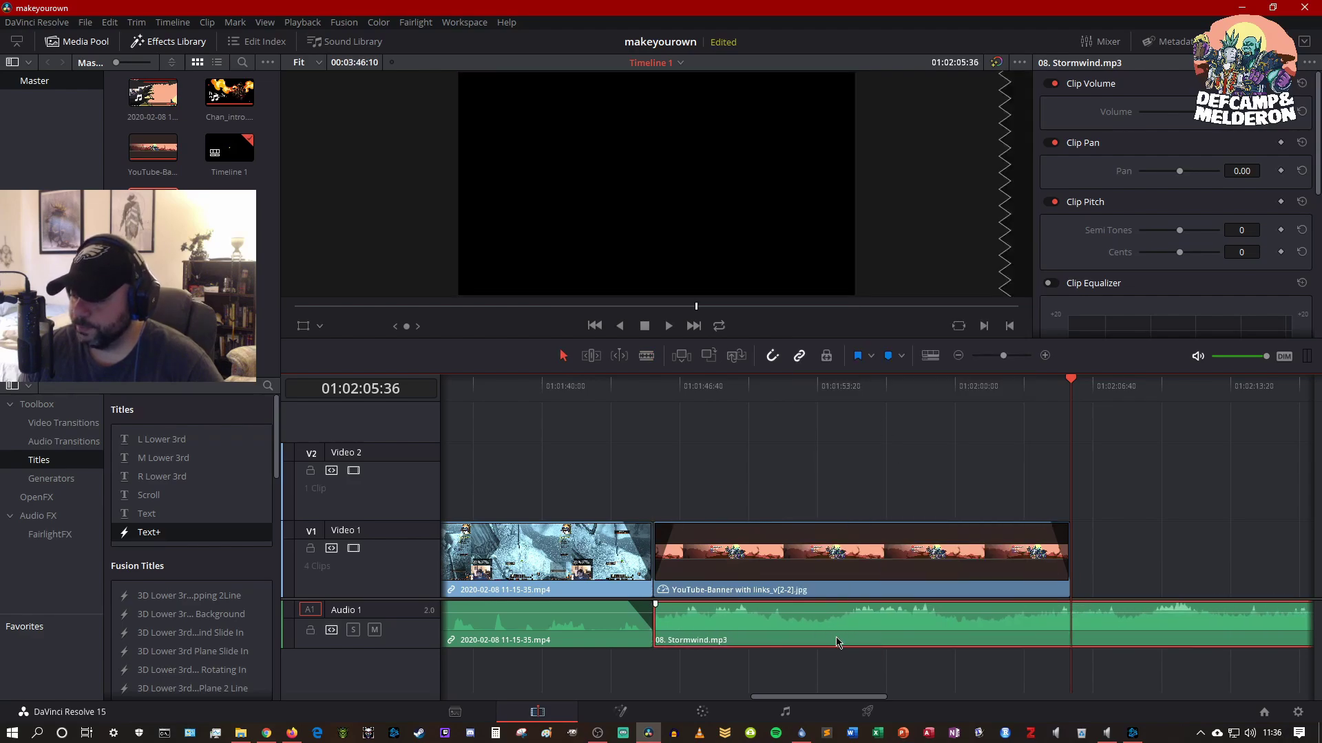
Add a fade-in to the Stormwind music and trim off everything past the banner's end at 01:02:05:36
left_click_drag(656, 605, 676, 605)
left_click(646, 355)
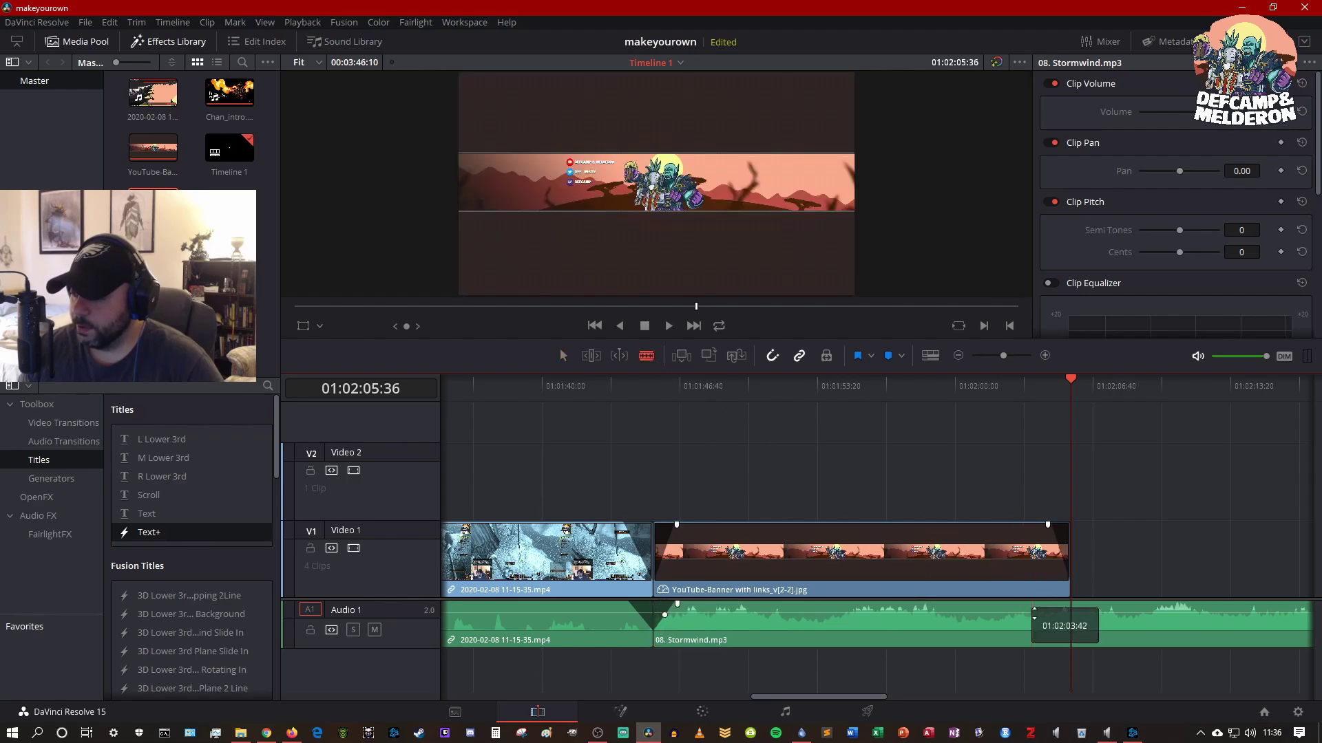
left_click(1072, 627)
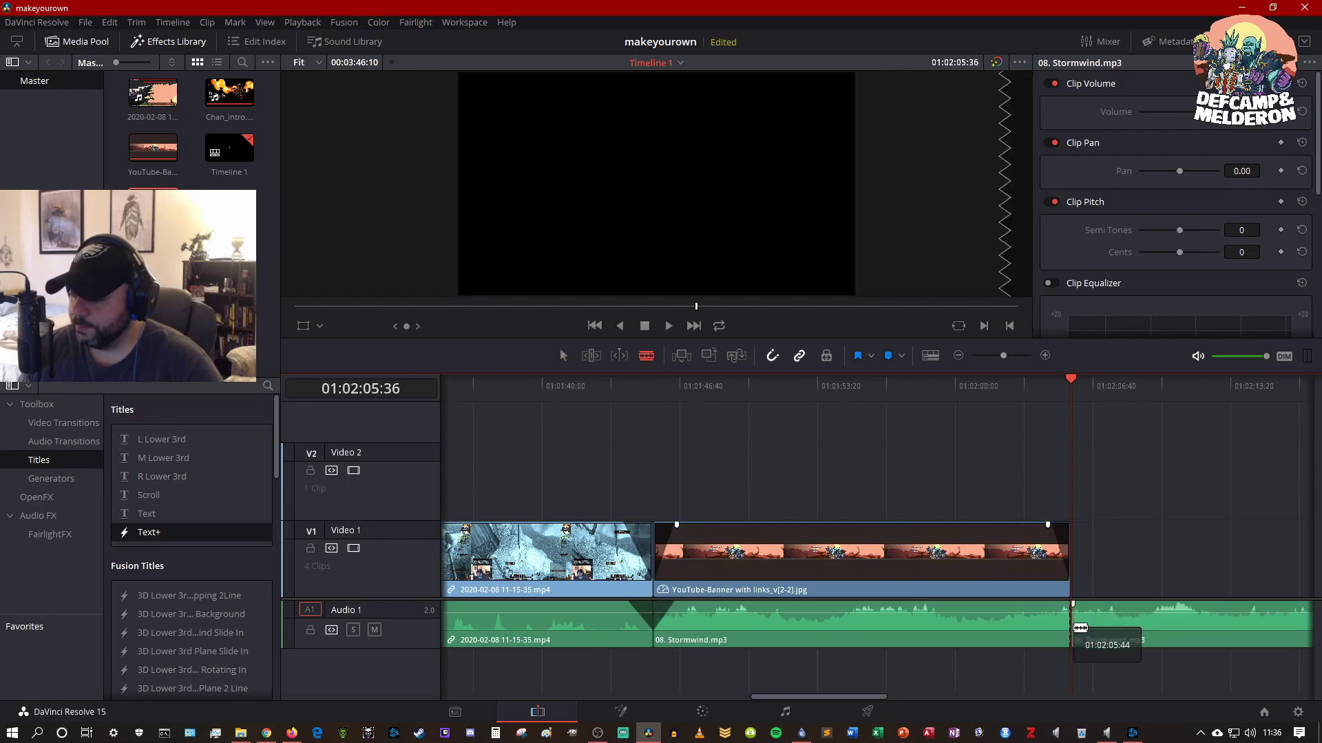
left_click(566, 355)
right_click(1204, 633)
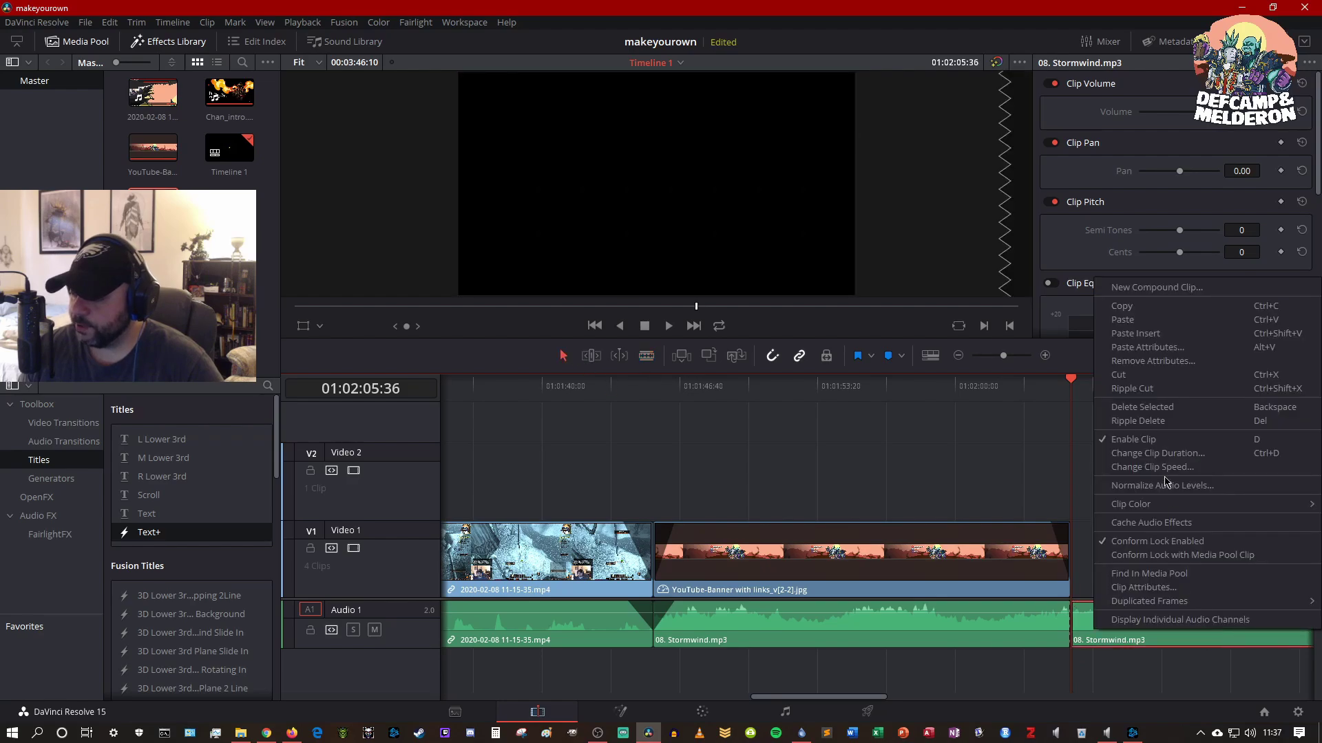
left_click(1139, 408)
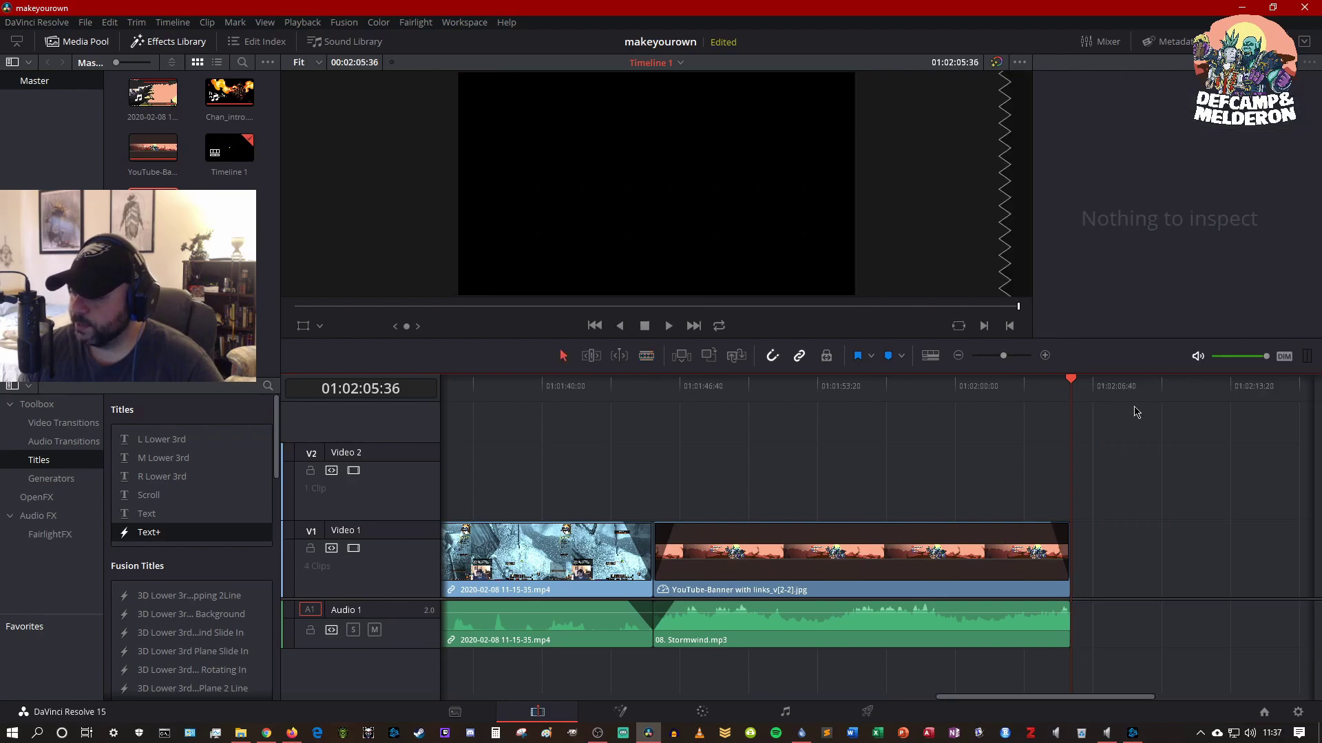
Lower the Stormwind music's clip volume and play from 01:01:43:16 into the banner to check the ending
left_click(878, 639)
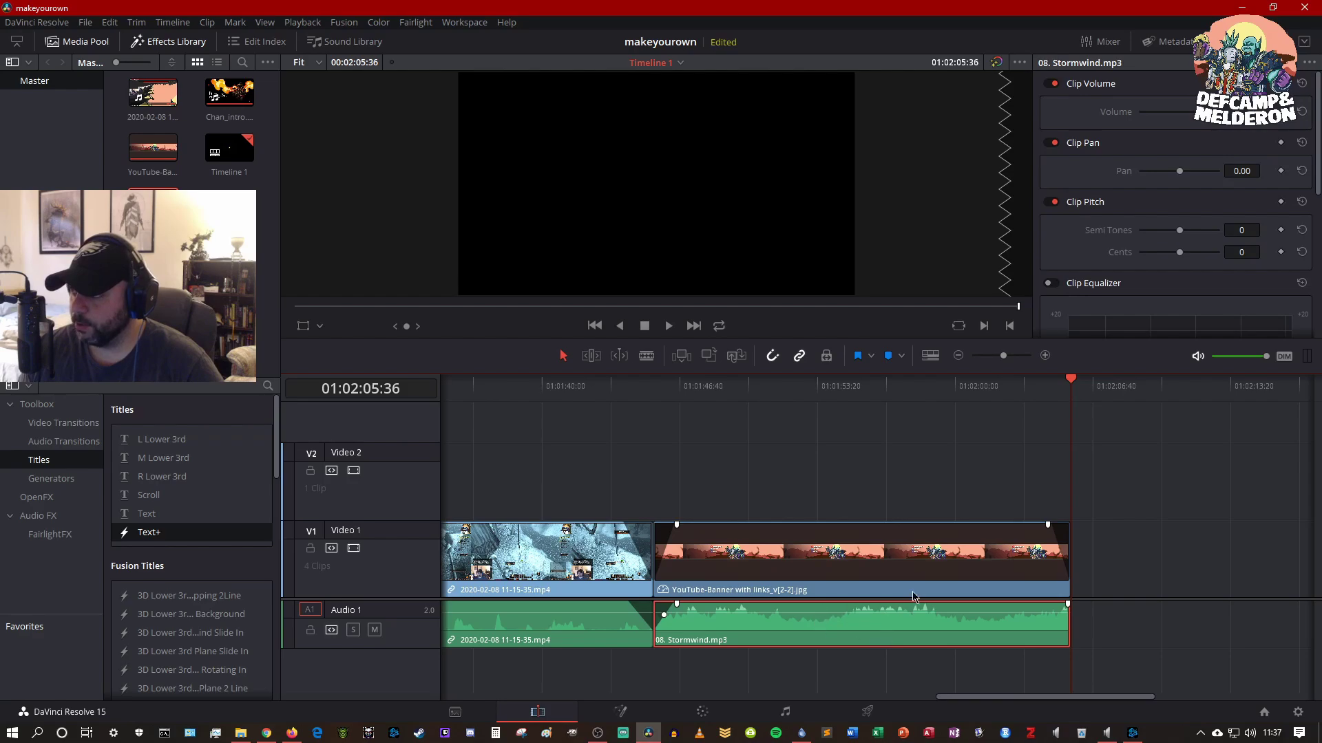
left_click_drag(1200, 112, 1198, 112)
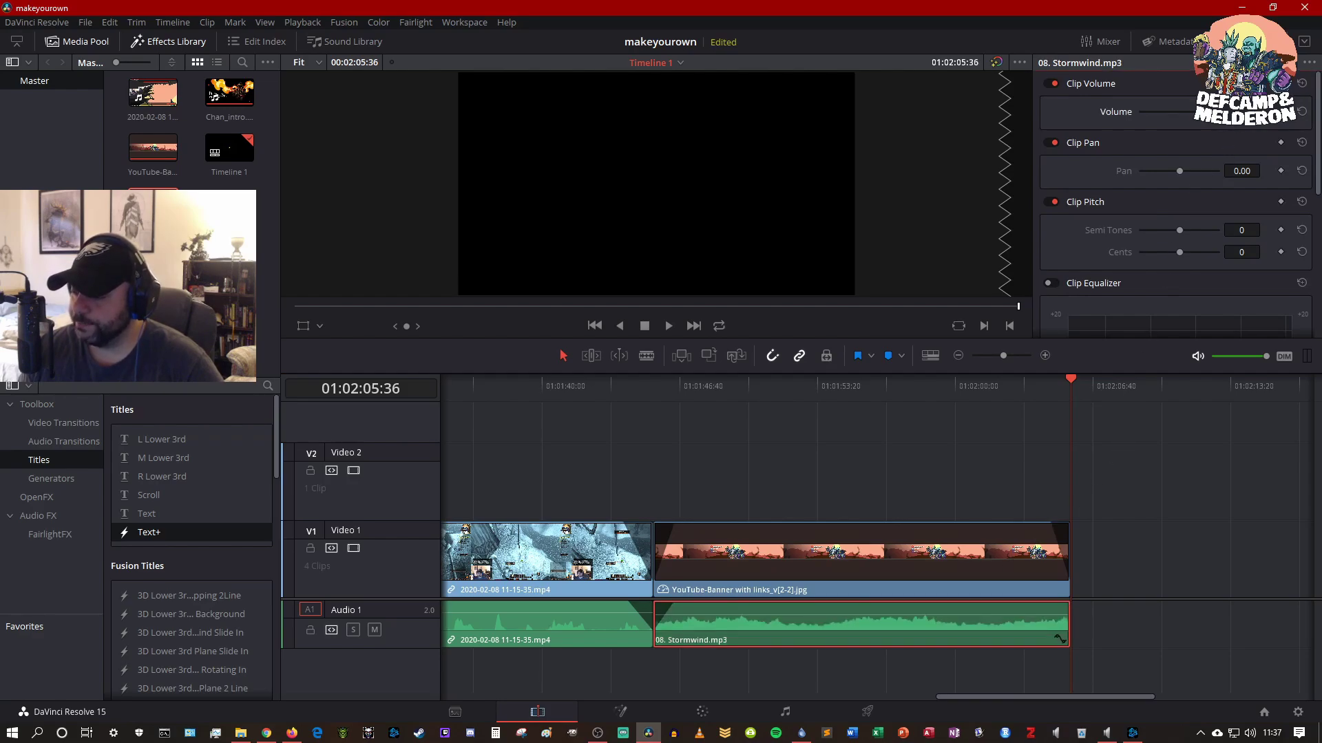
left_click(612, 397)
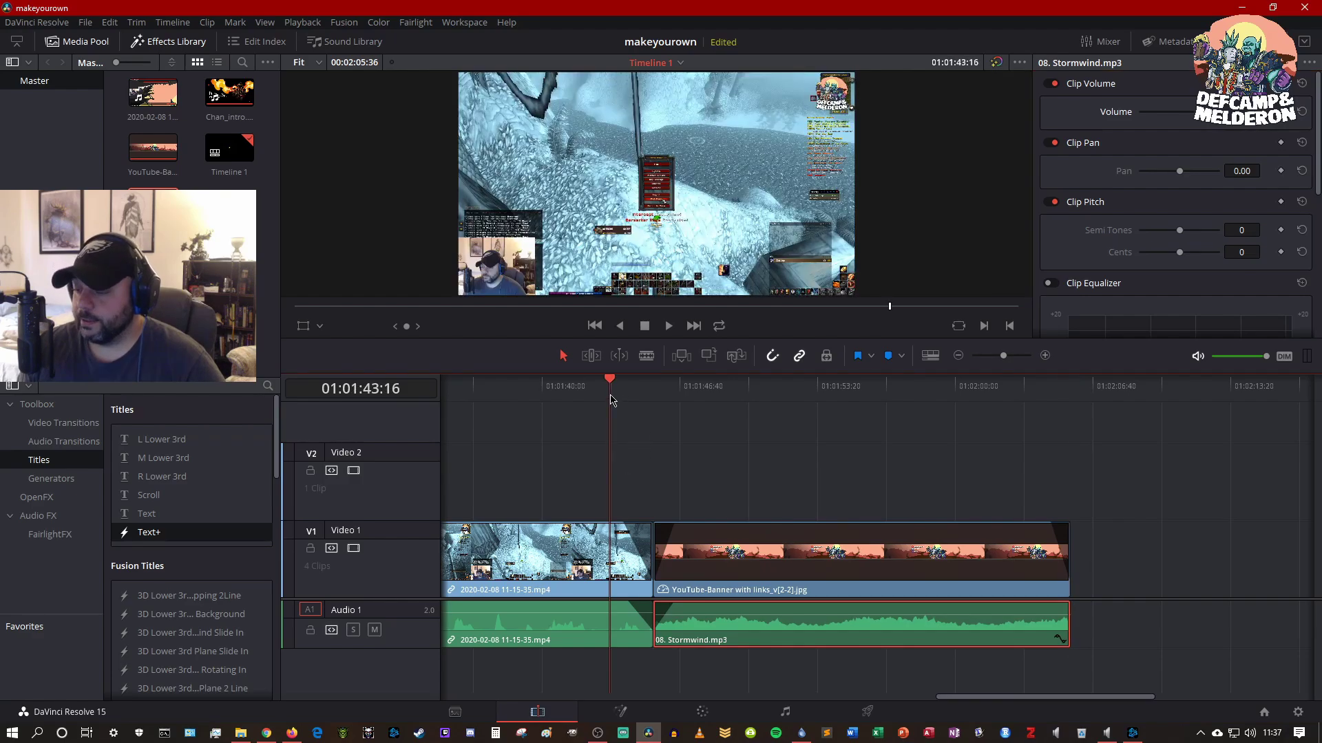
key("space")
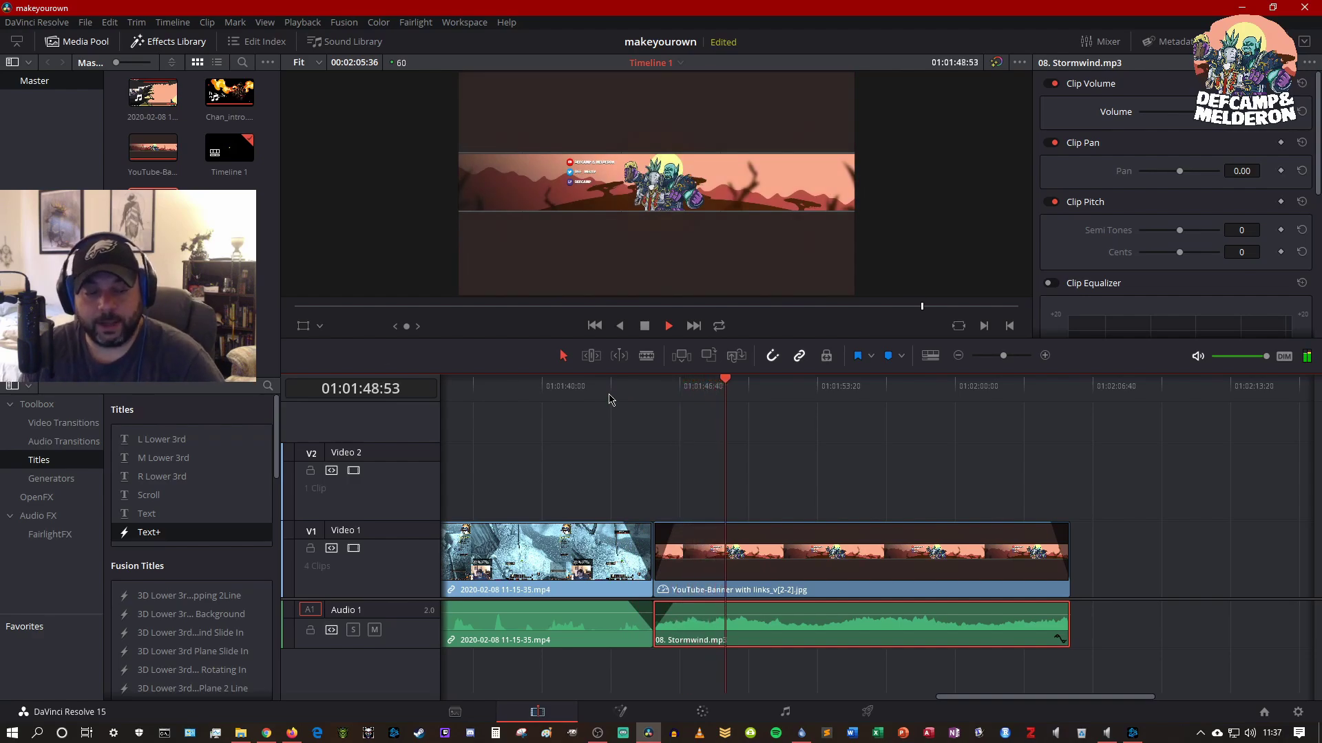
key("alt+Tab")
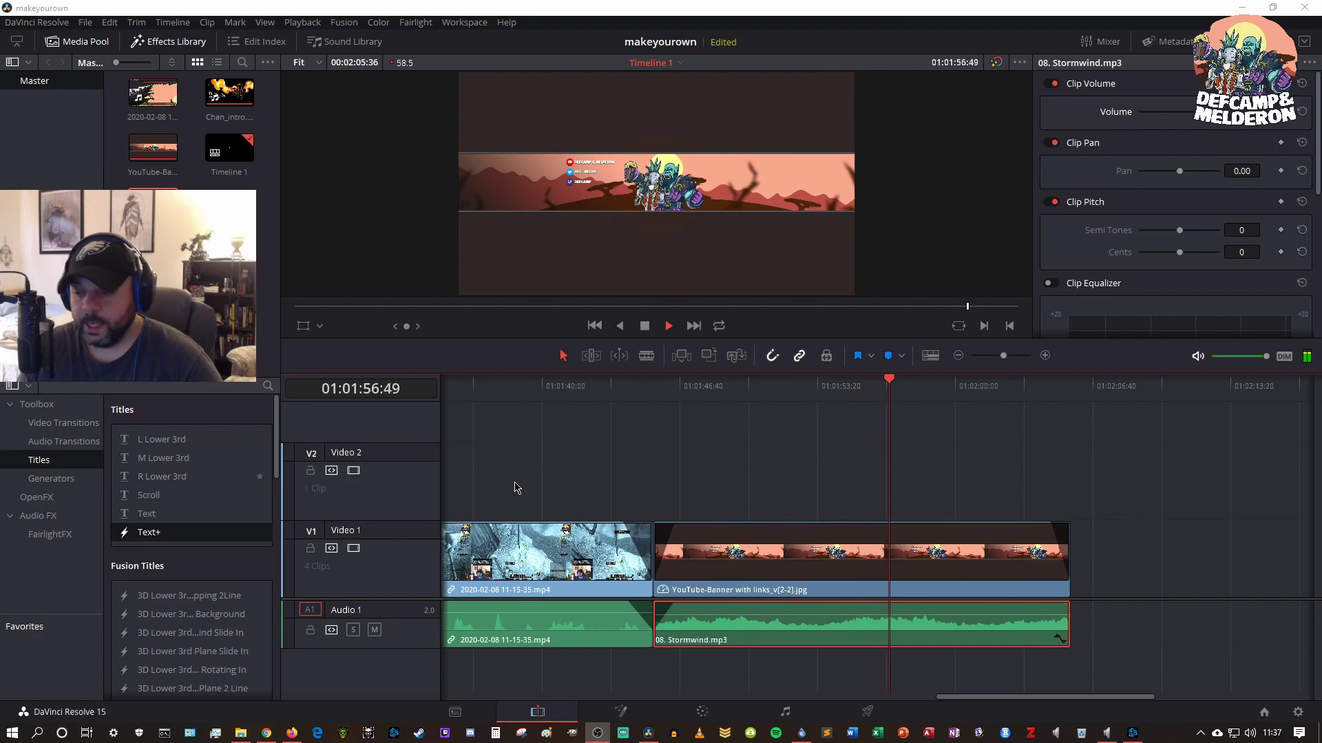
left_click(883, 445)
key("space")
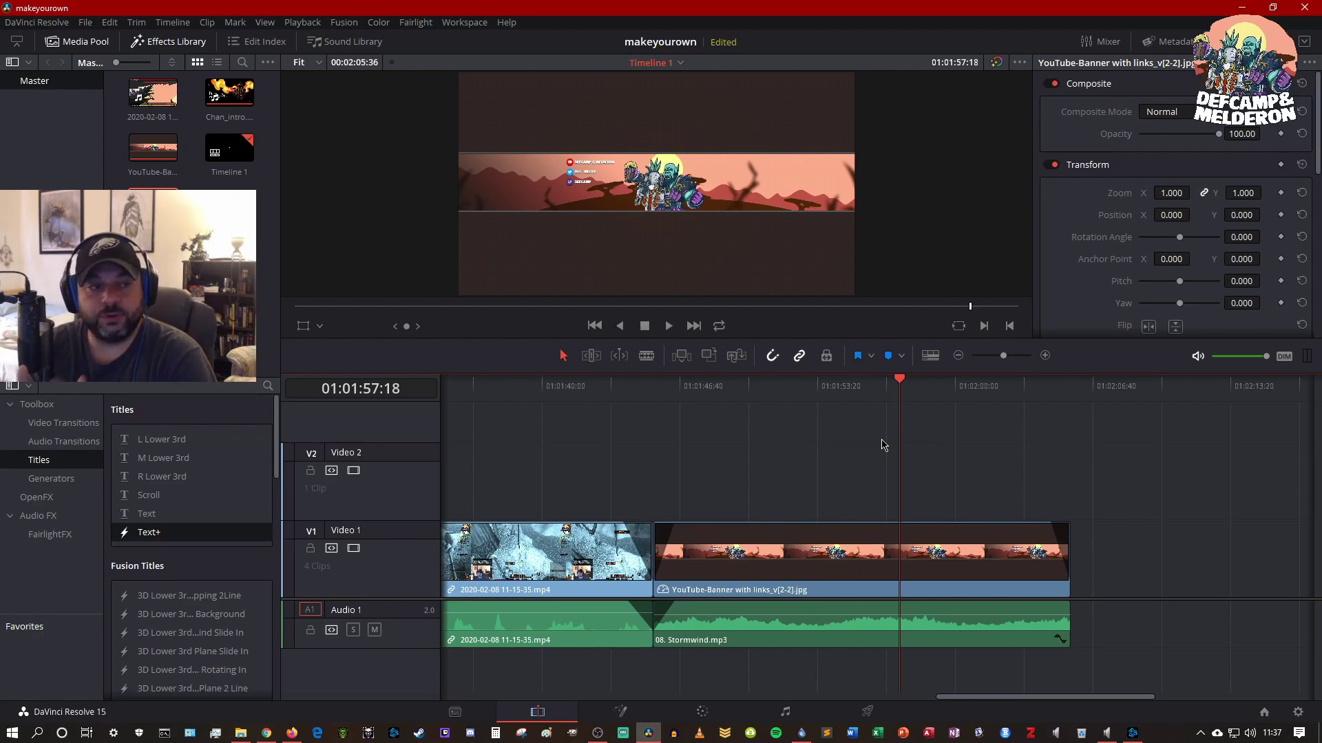
Switch to Firefox, search the web for "4k downloader" in a new tab, and open the 4K Video Downloader product page
left_click(292, 733)
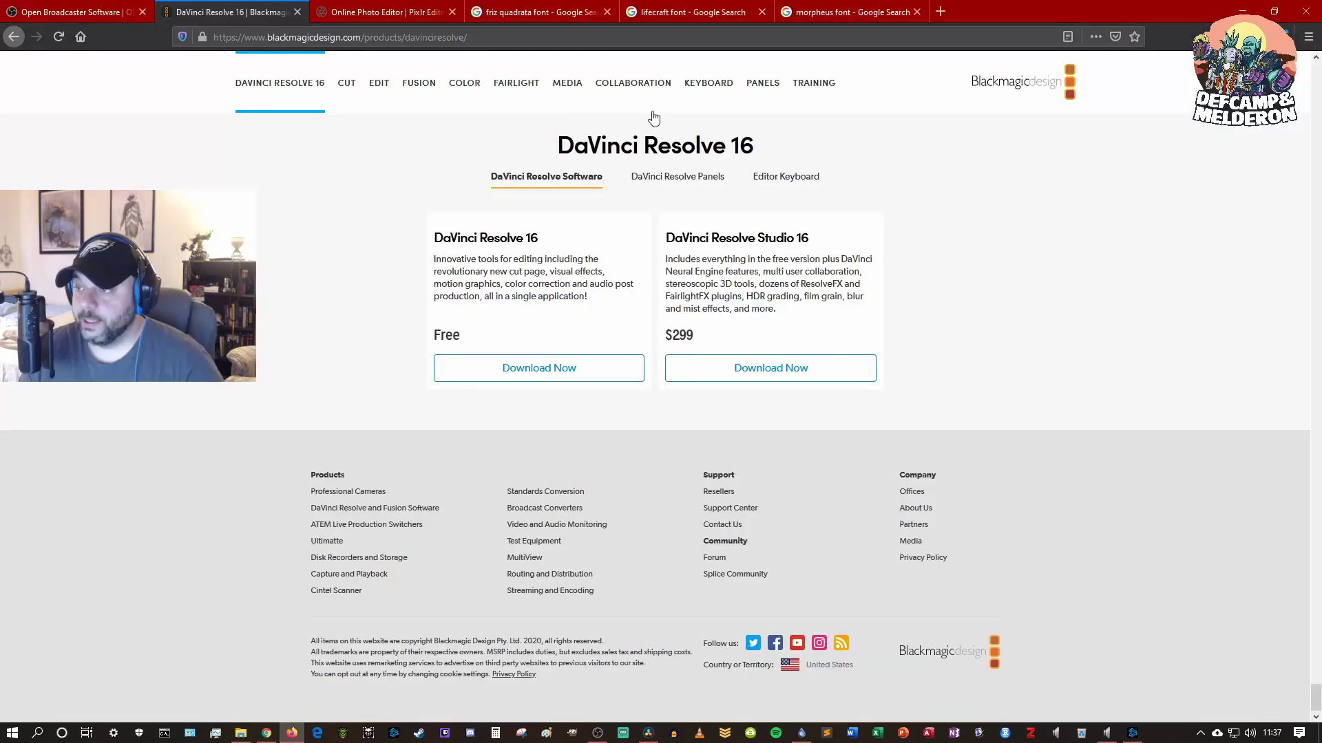
left_click(945, 11)
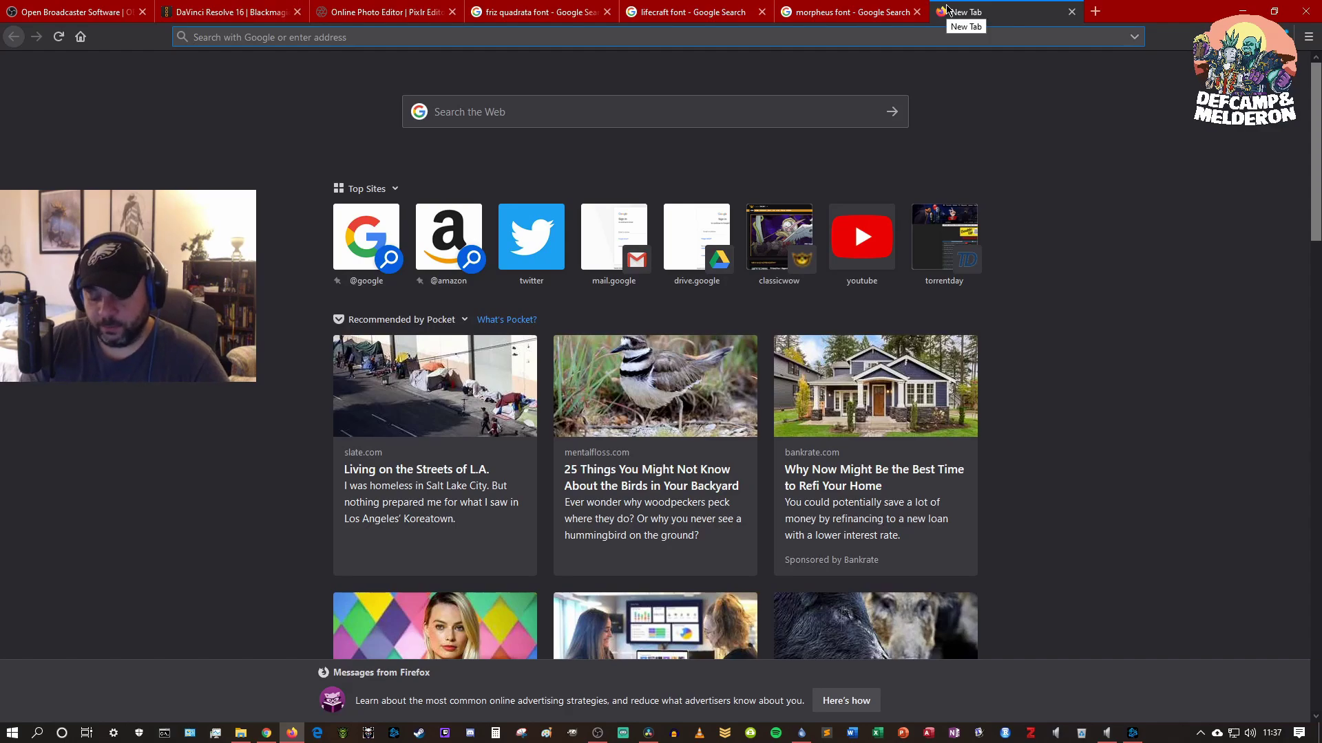
type("4k downloader")
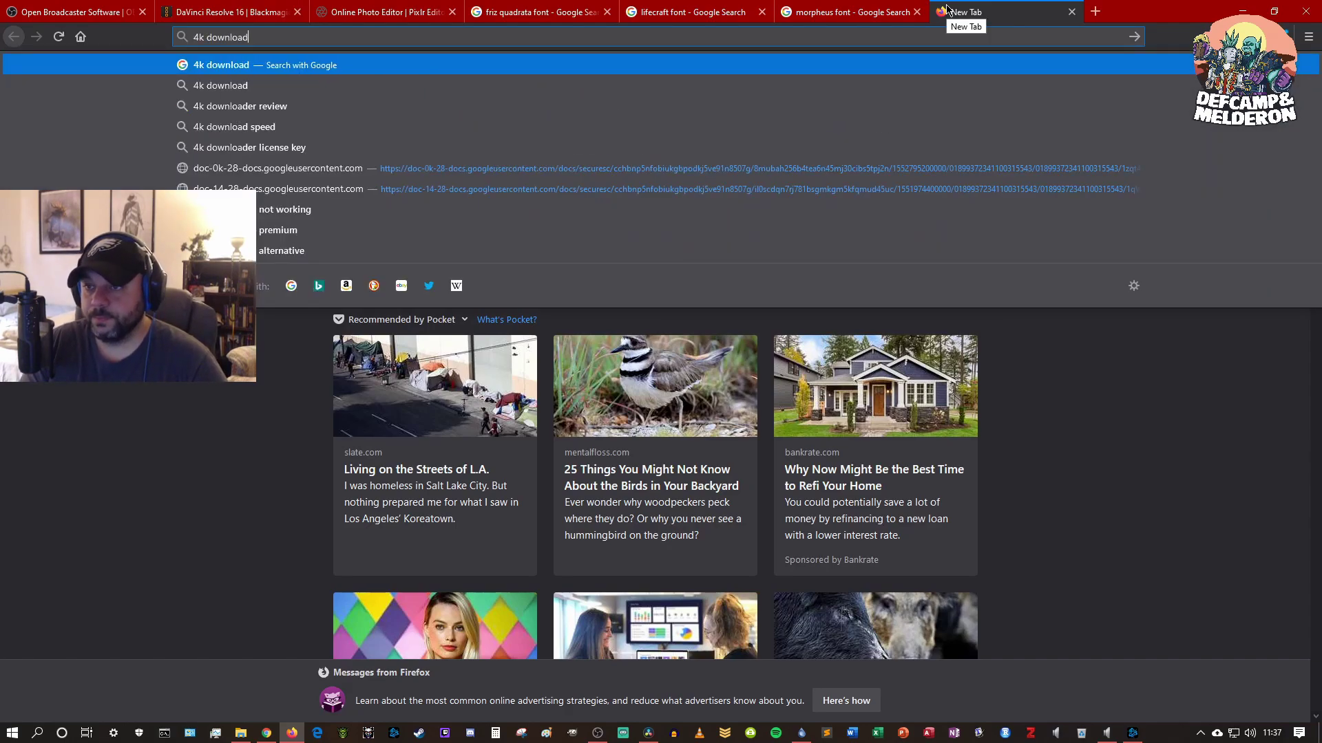
key("Return")
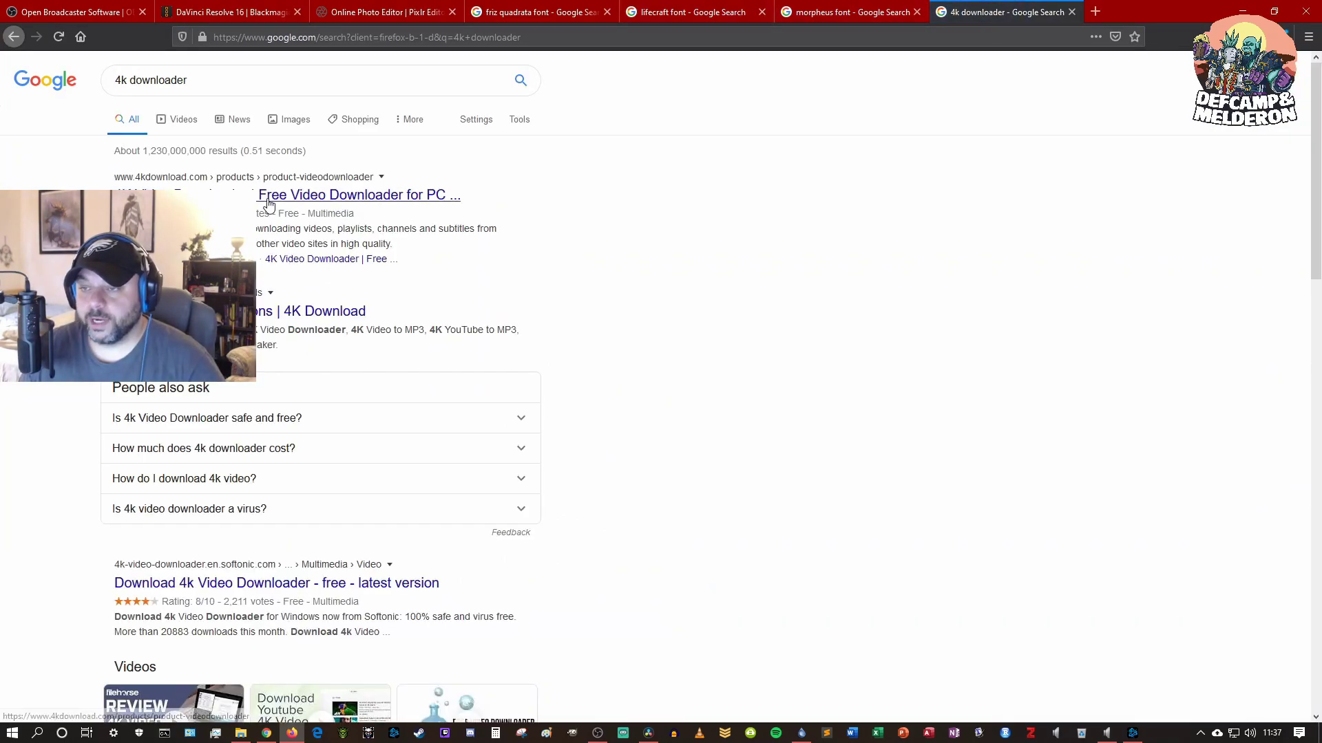
left_click(358, 195)
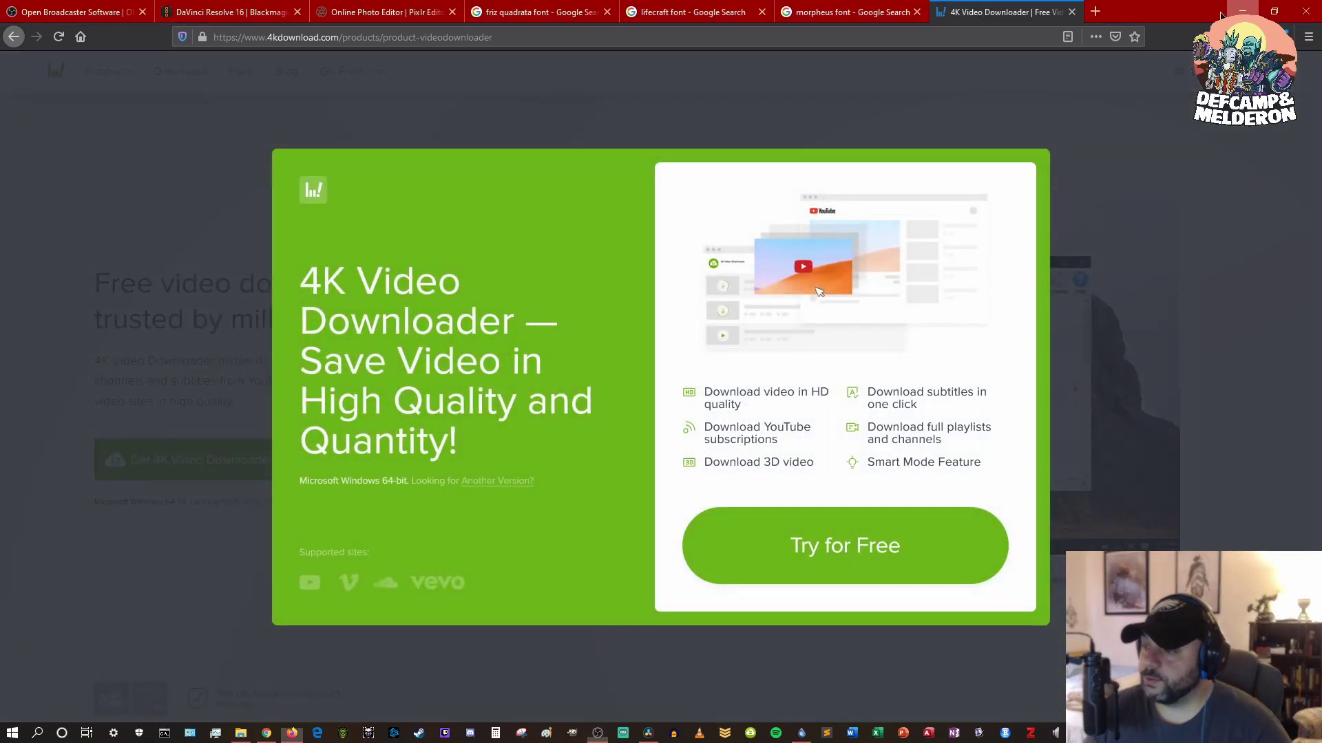
left_click(1239, 12)
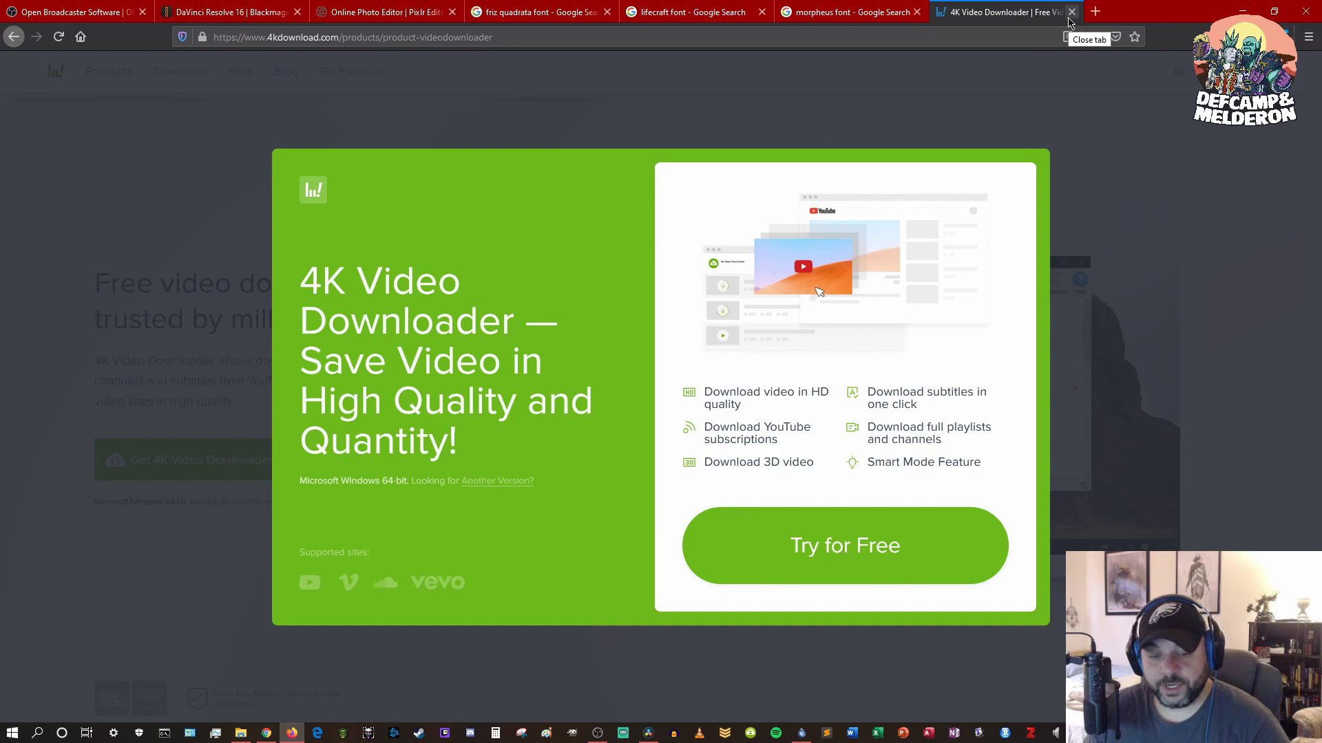
Open youtube.com in a new tab and search for "stormwind music vanilla"
left_click(1094, 12)
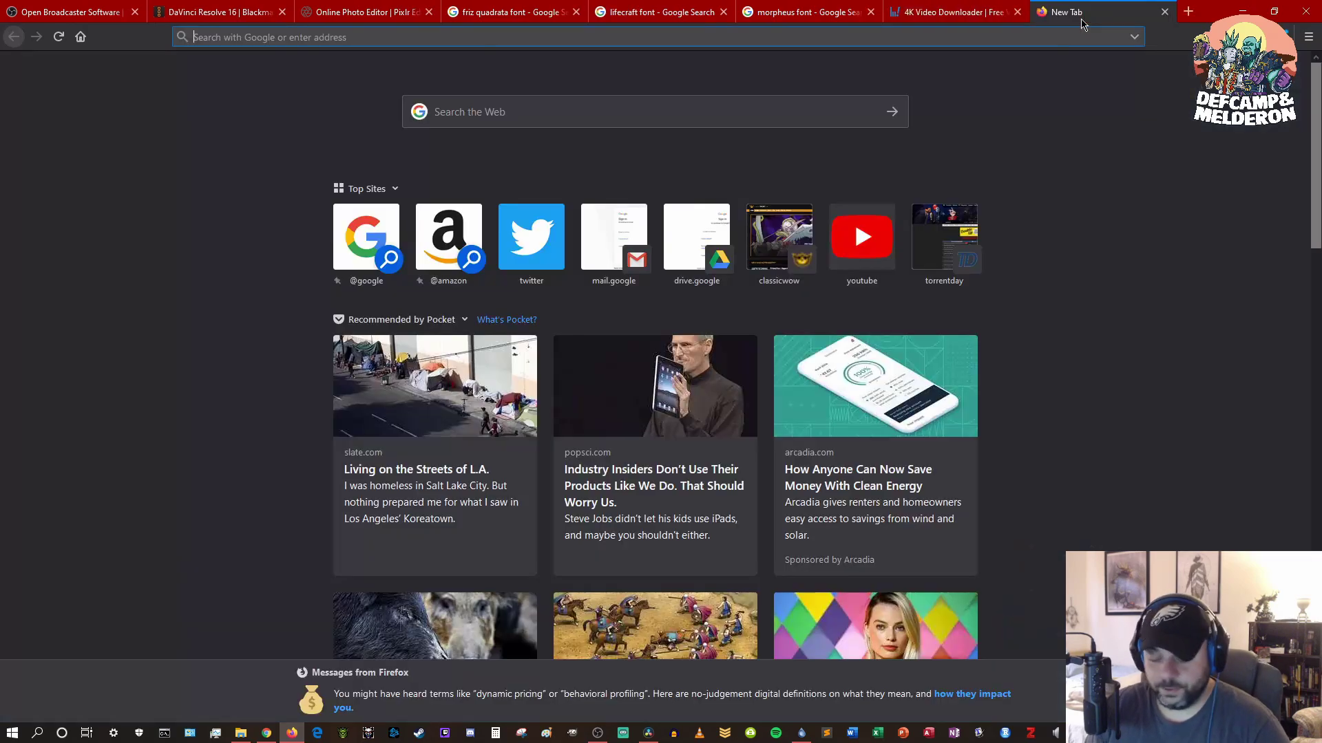
type("youtube.com")
key("Return")
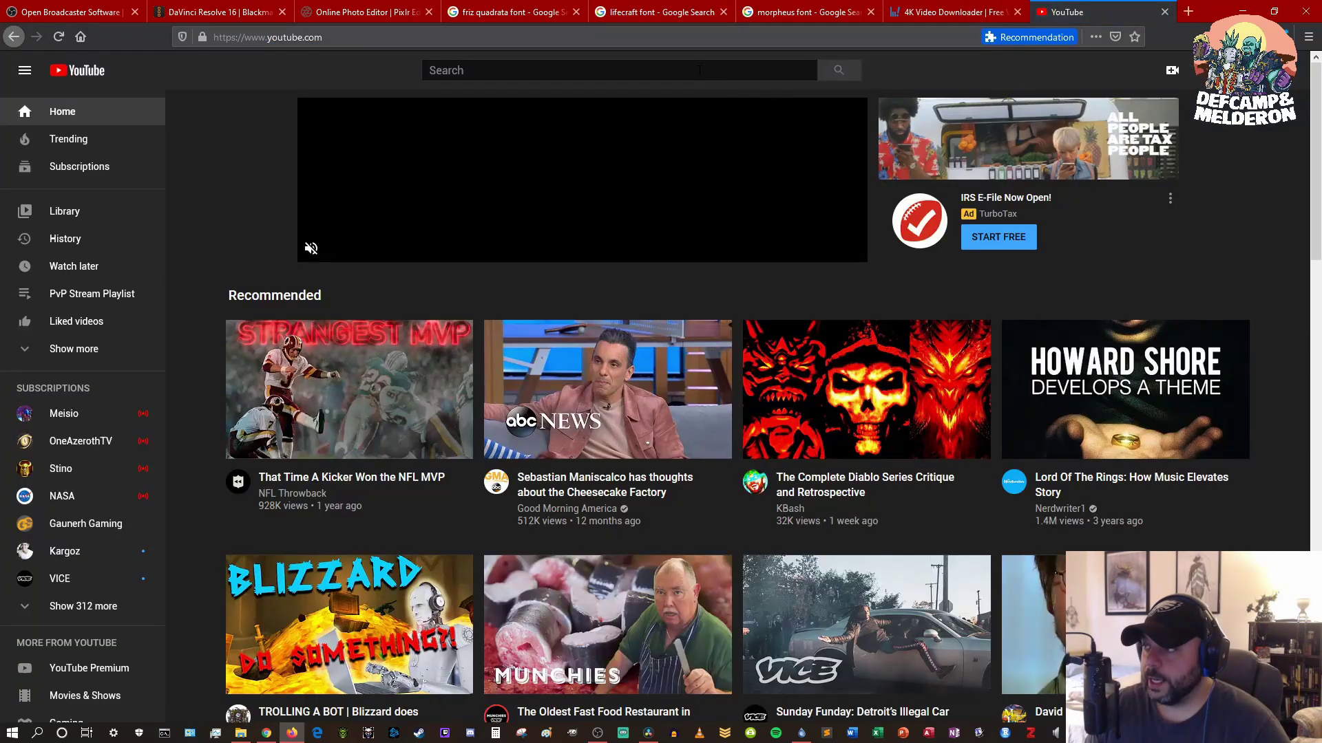
left_click(698, 71)
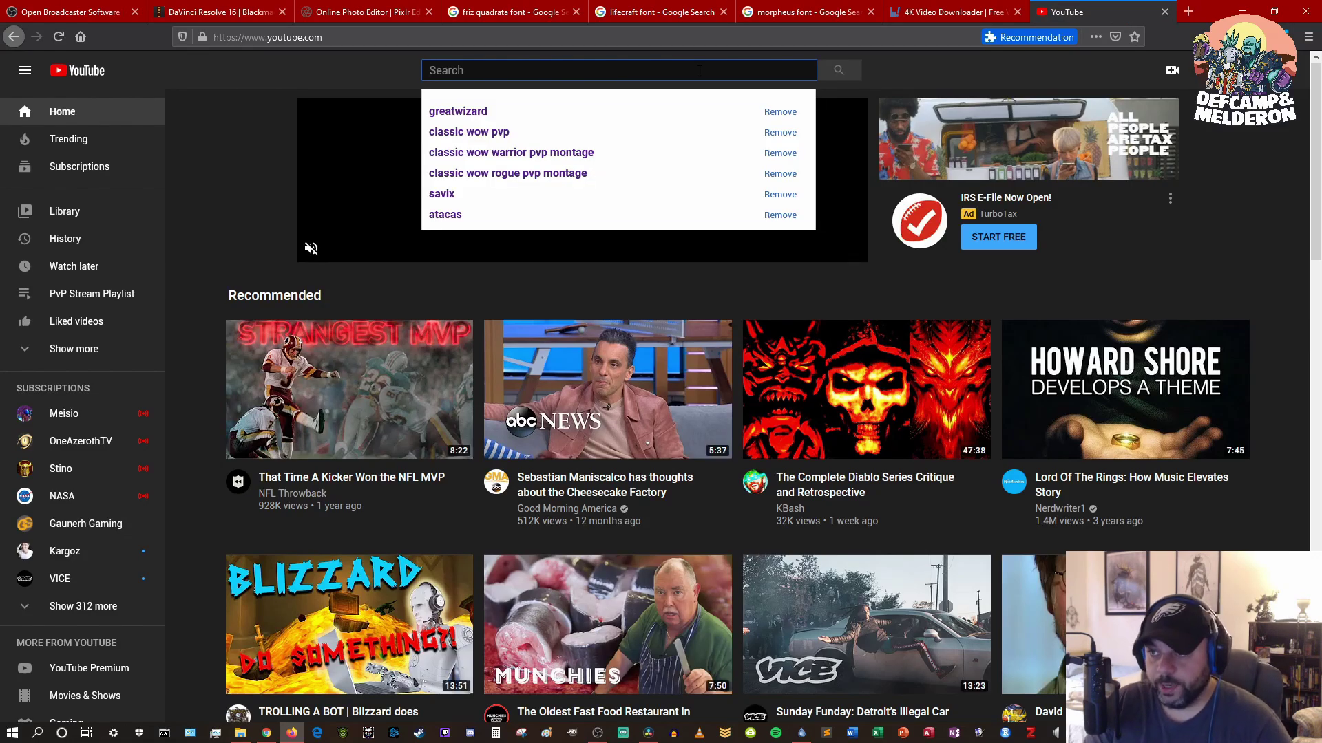
type("sto")
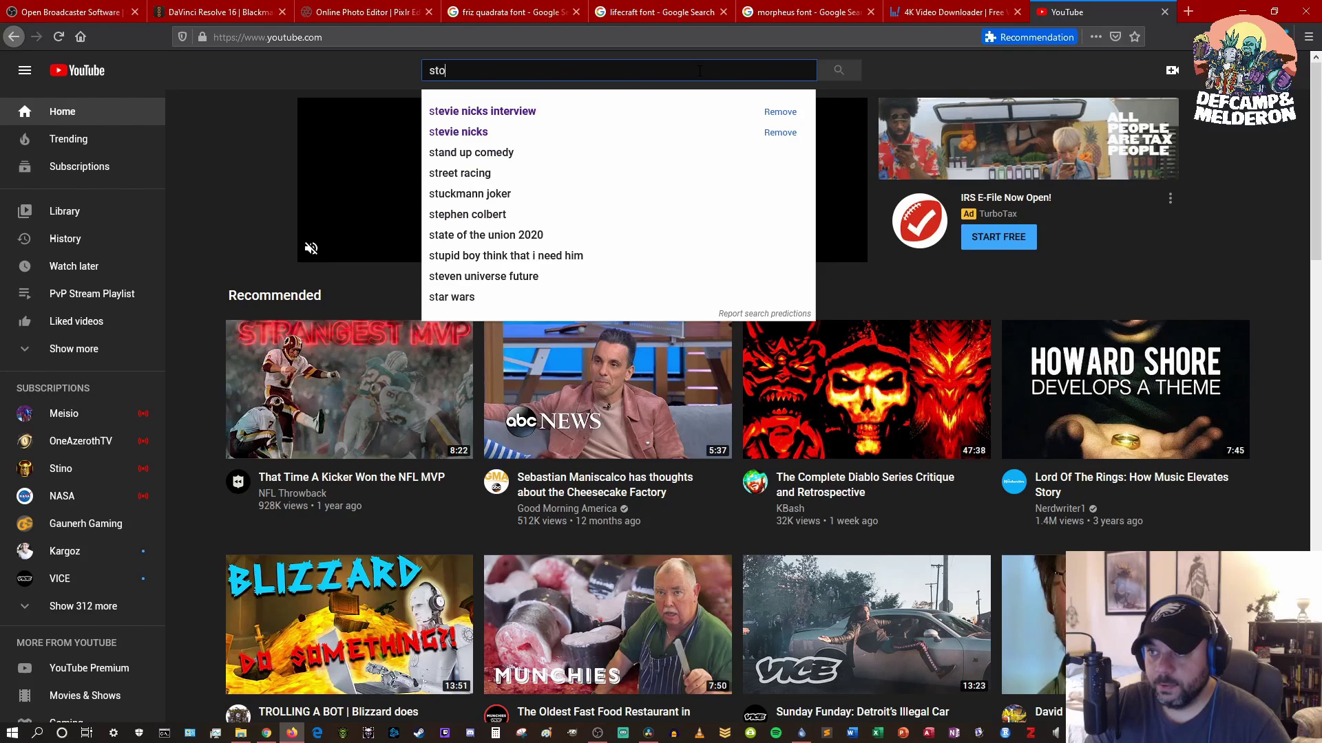
type("rmwind m")
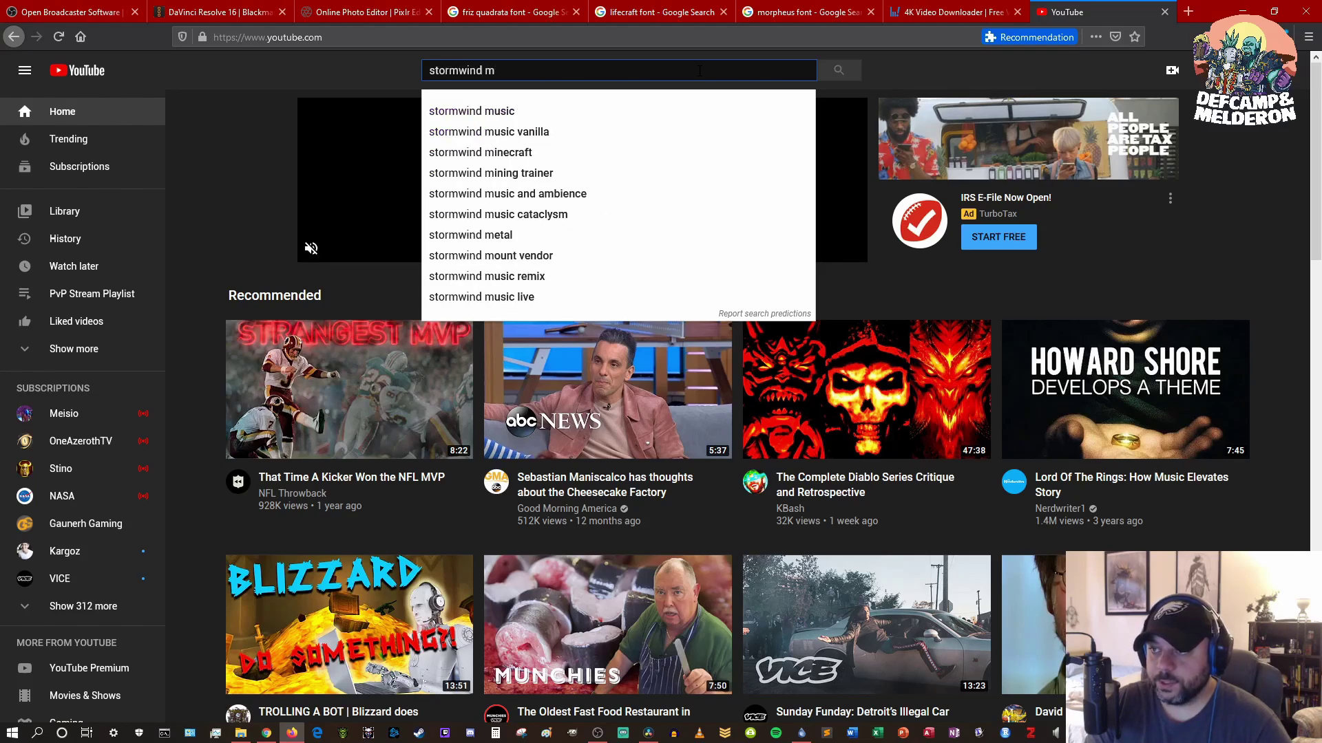
type("usic")
key("Down")
key("Down")
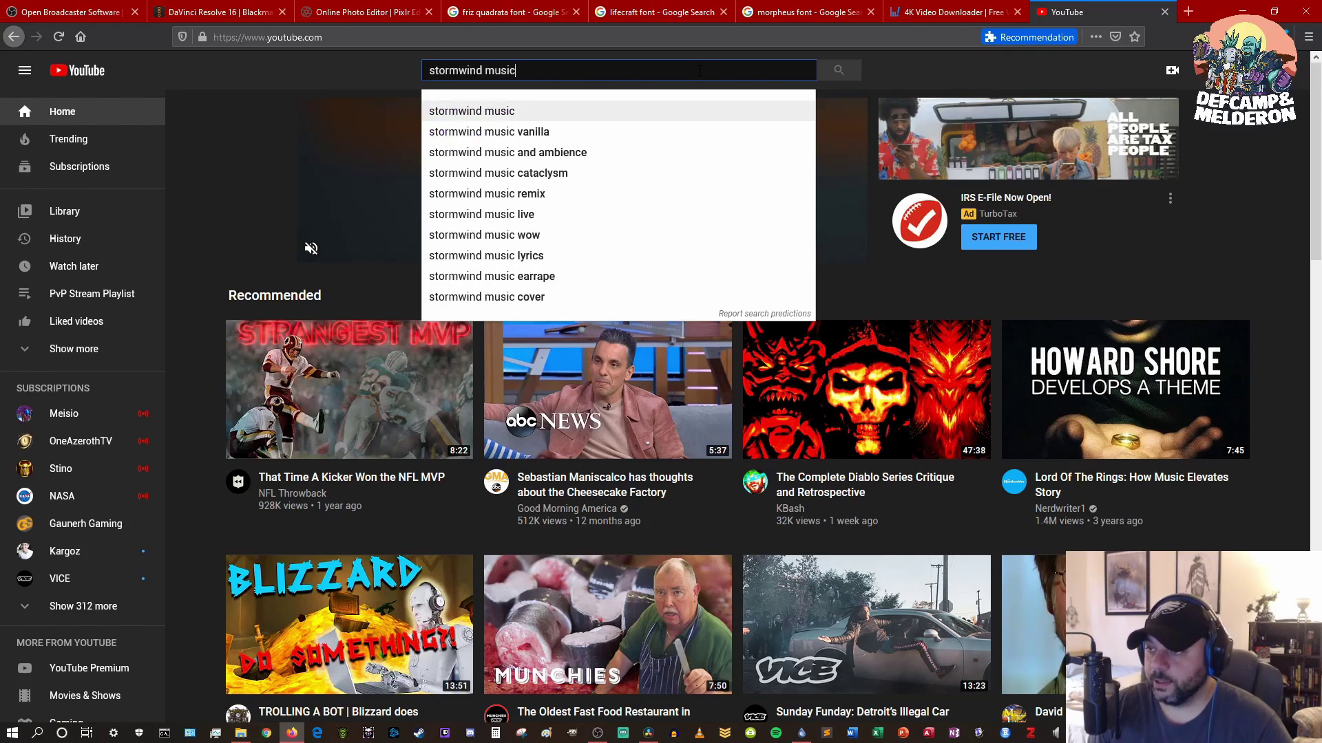
key("Return")
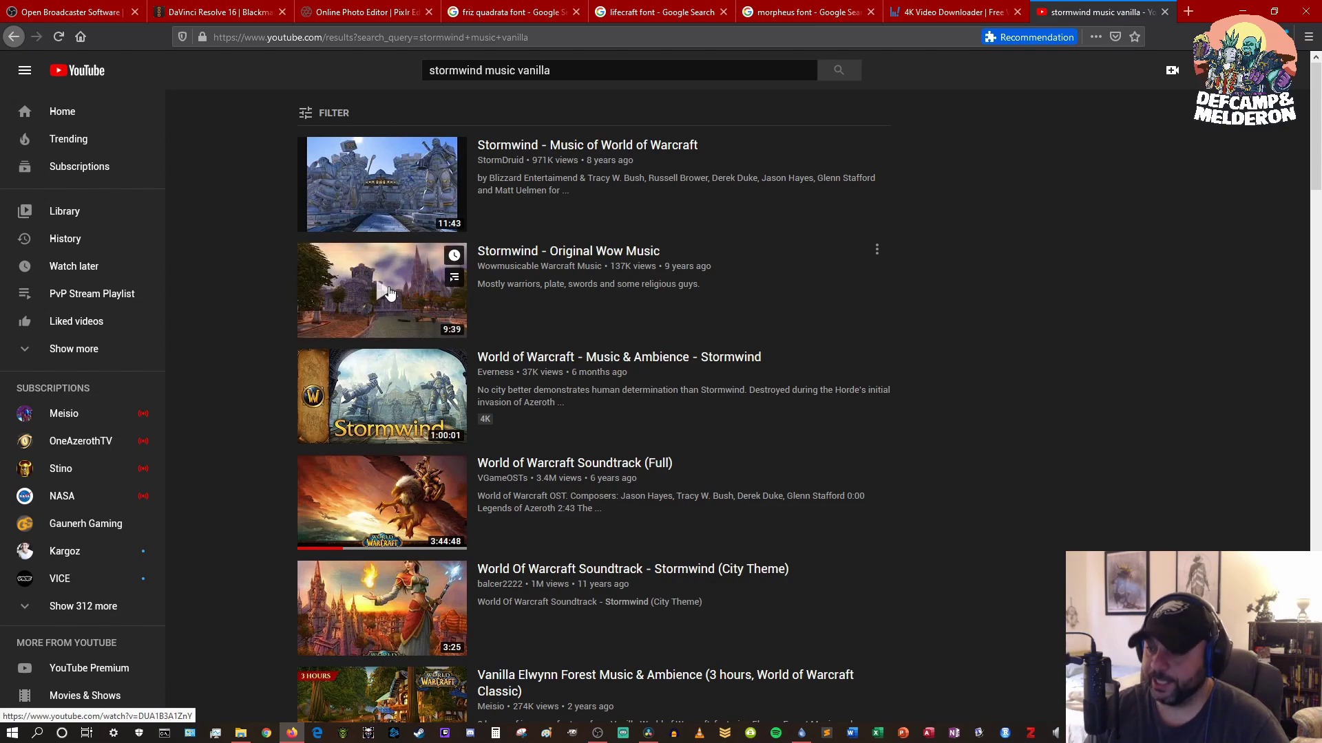
Open the video "World of Warcraft - Music & Ambience - Stormwind", skip to about 7:51, and pause it after a few seconds
left_click(385, 413)
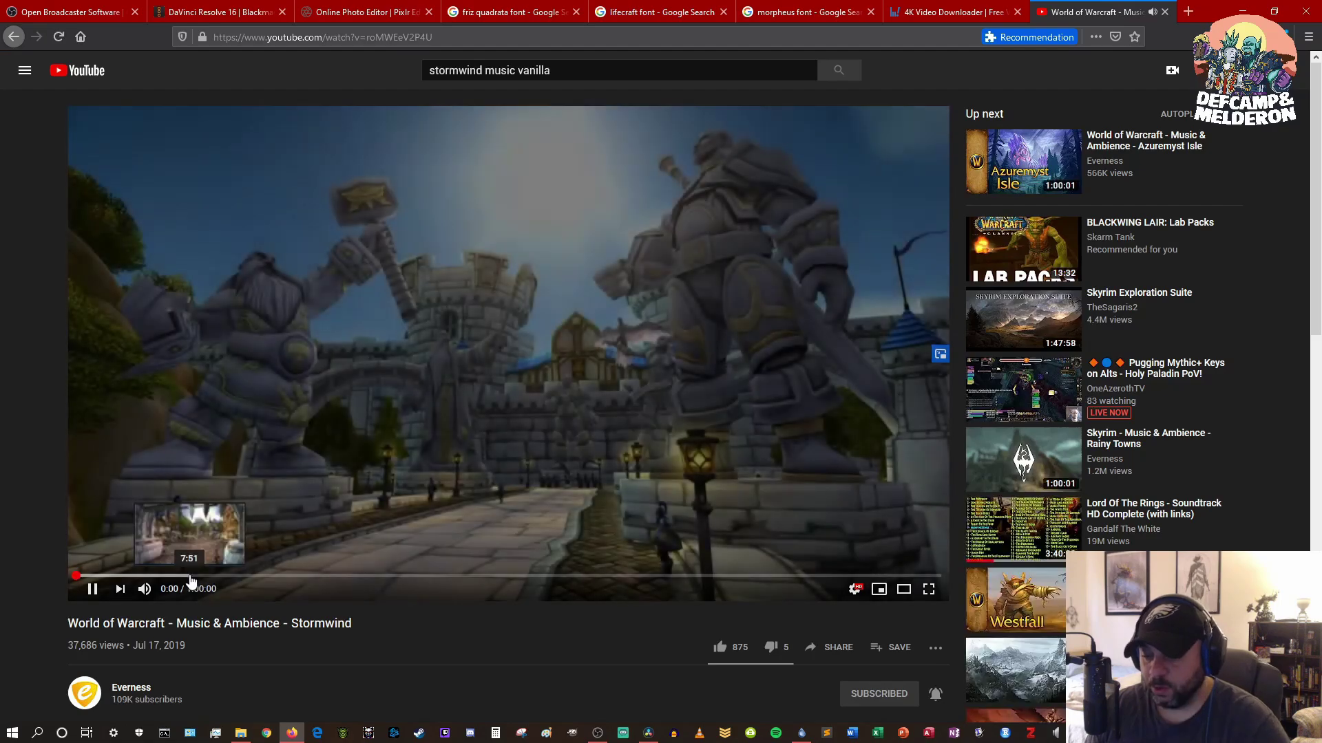
left_click(190, 575)
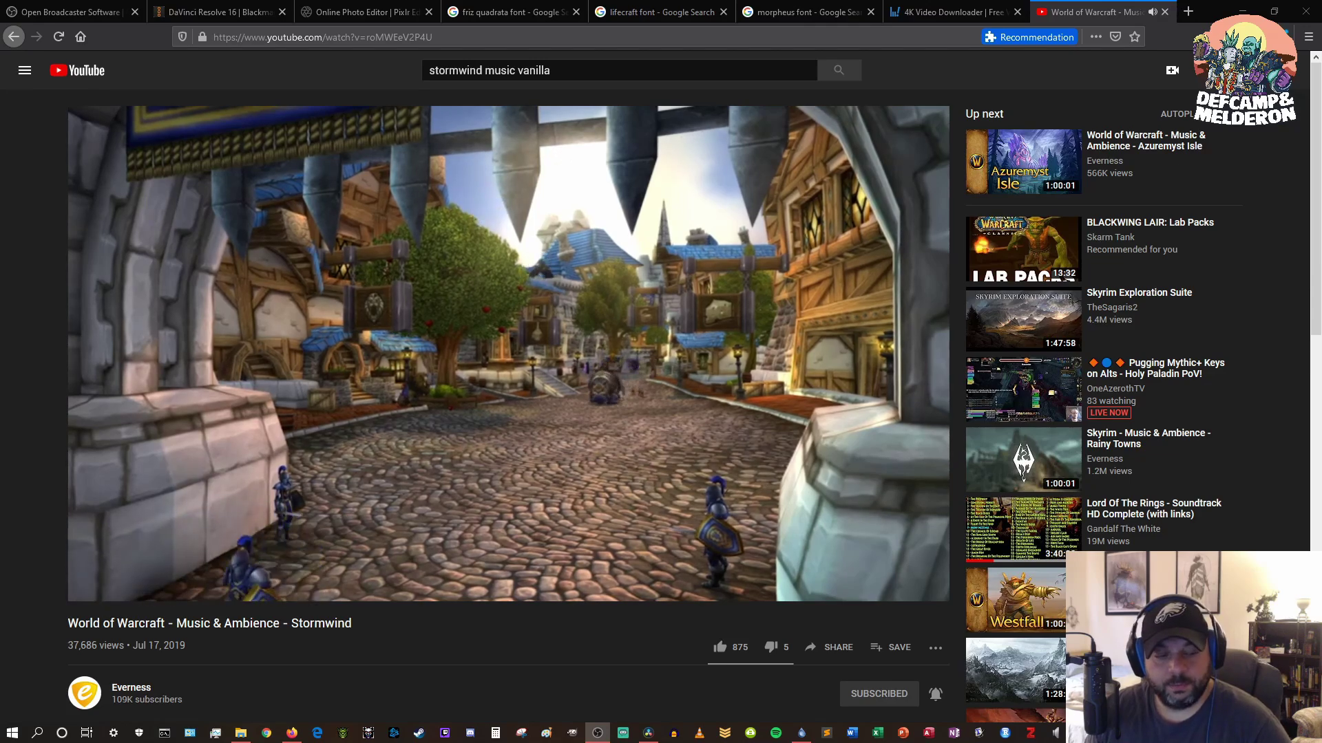
left_click(91, 590)
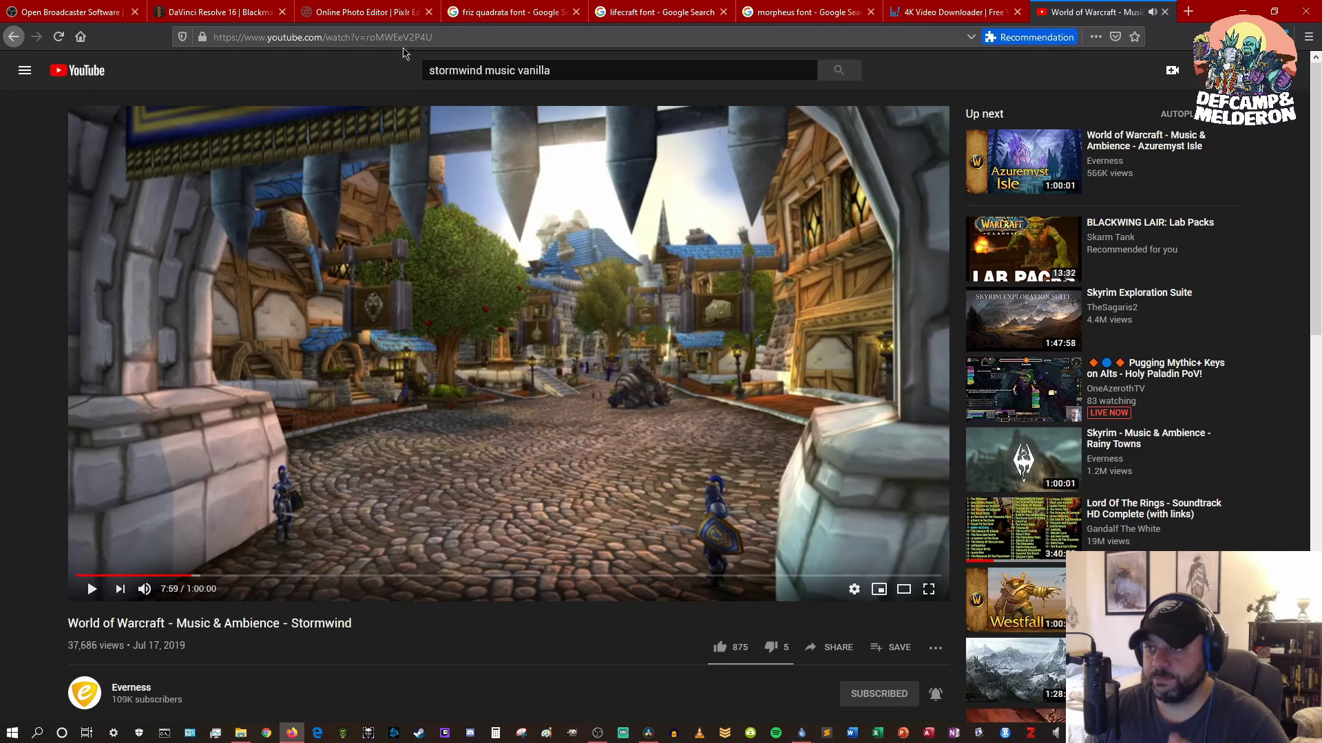
Copy the video's link into 4K Video Downloader and set it to extract the audio as an original-quality MP3
left_click(440, 37)
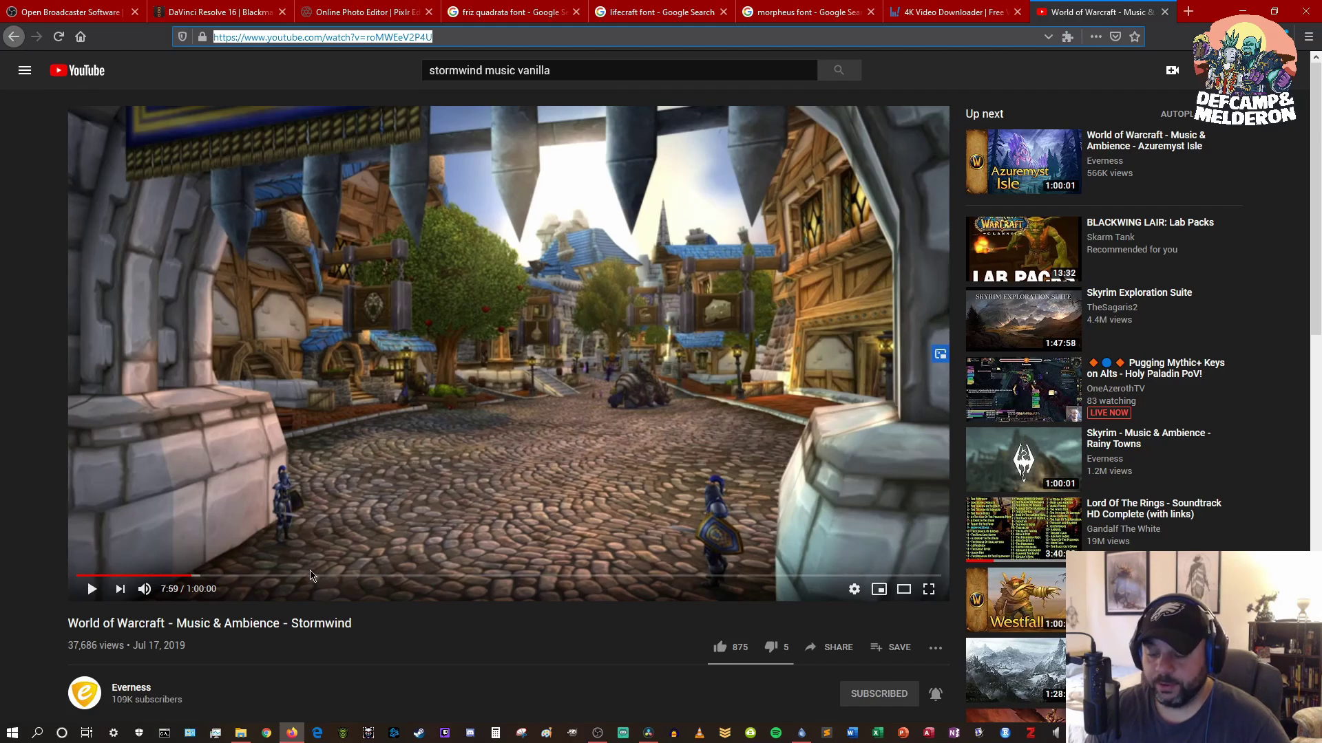
left_click(1094, 733)
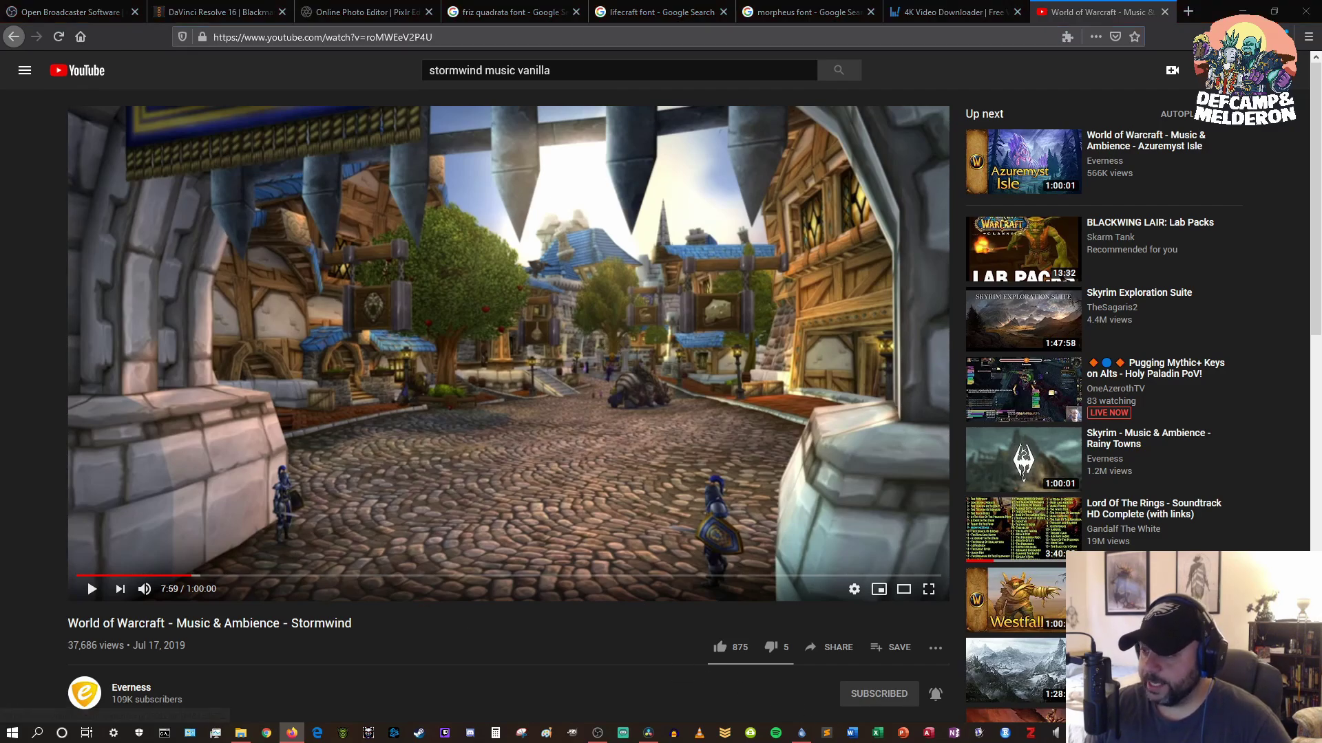
left_click(579, 216)
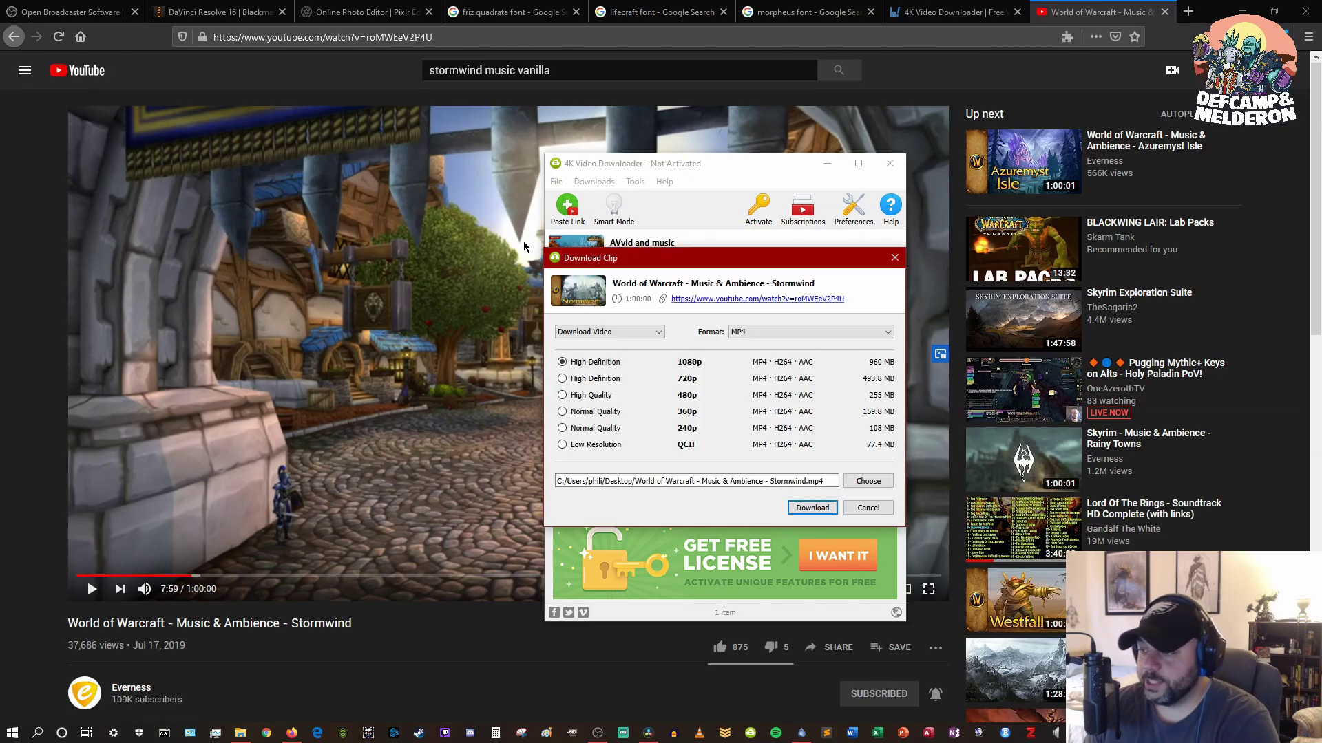
left_click(599, 333)
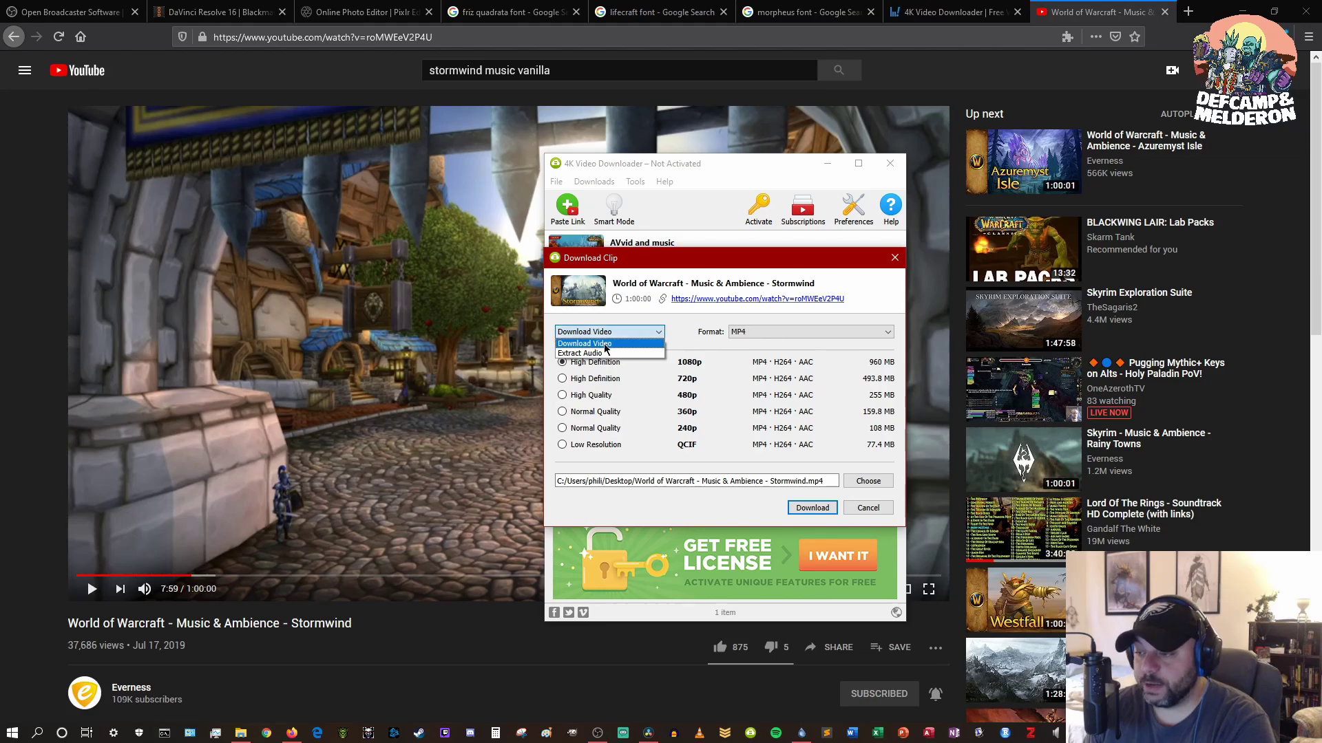
left_click(608, 353)
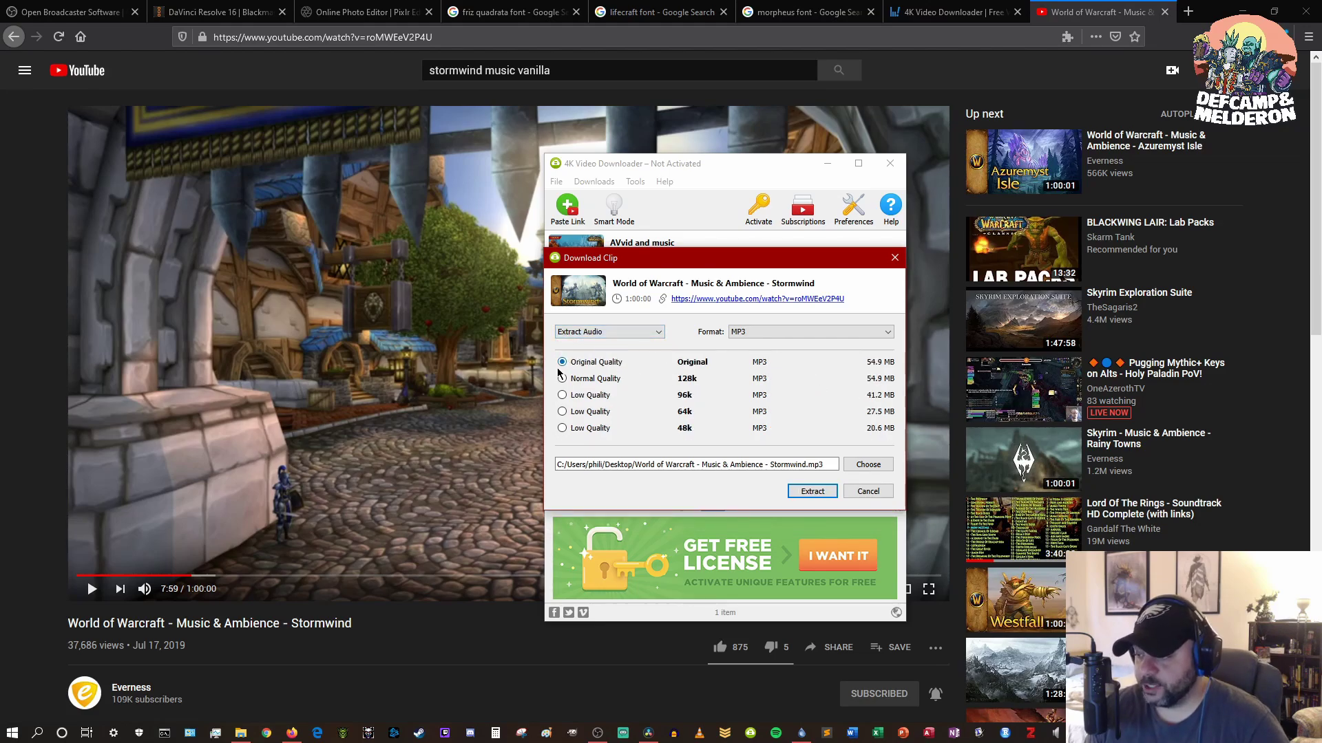
left_click(813, 490)
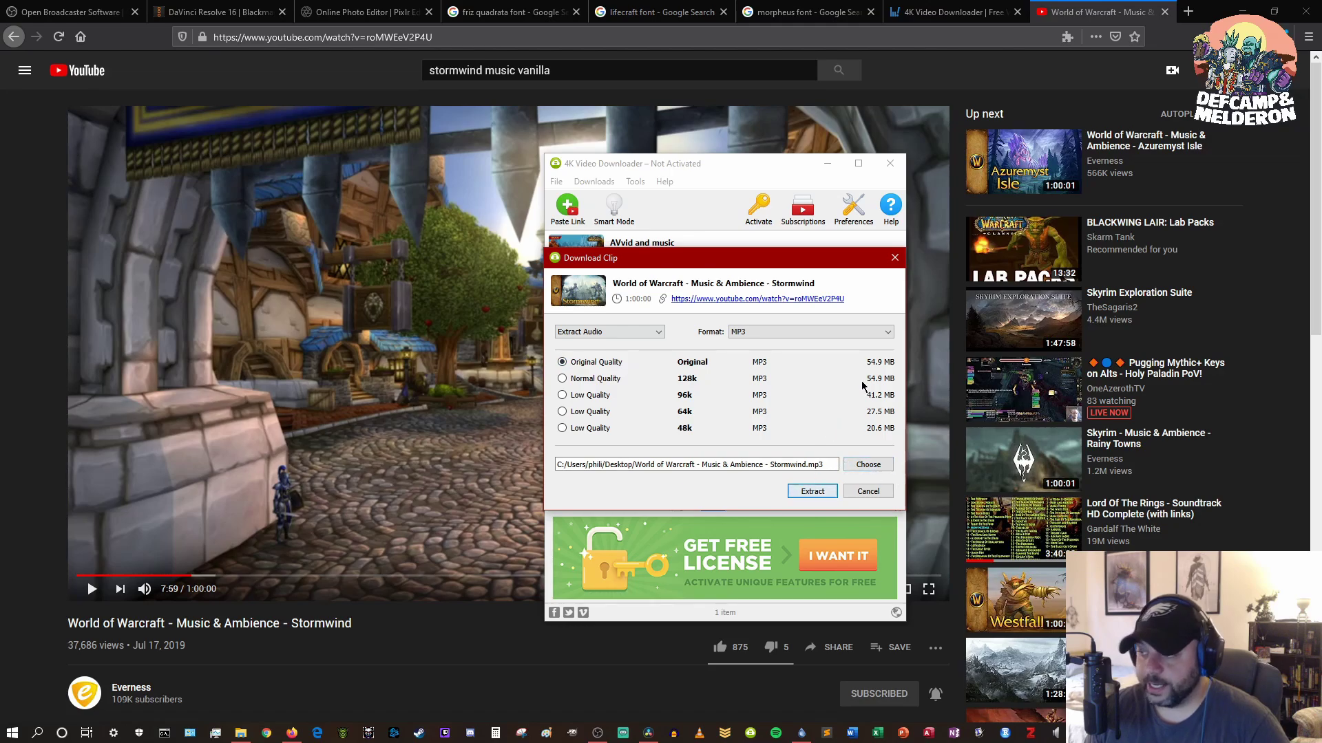
Close 4K Video Downloader and the YouTube tab, leave the video paused, and return to DaVinci Resolve
left_click(890, 163)
key("space")
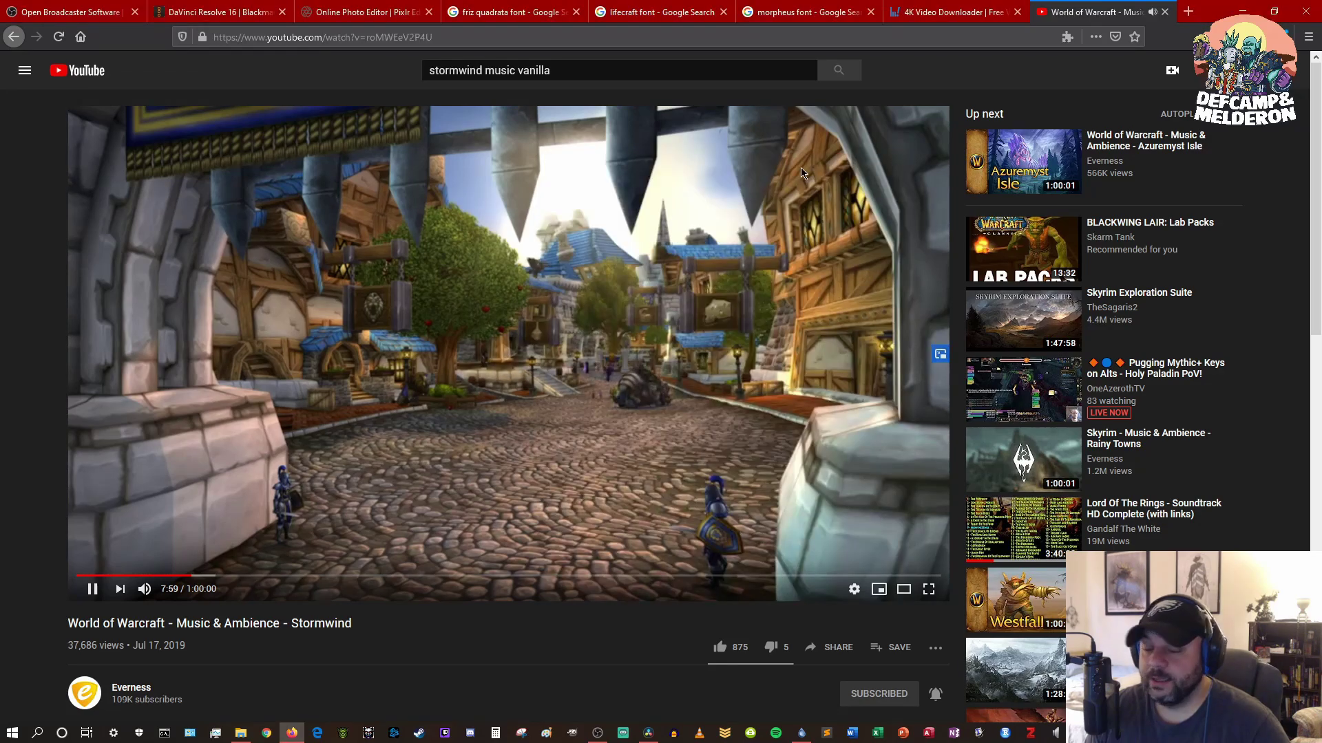
left_click(93, 590)
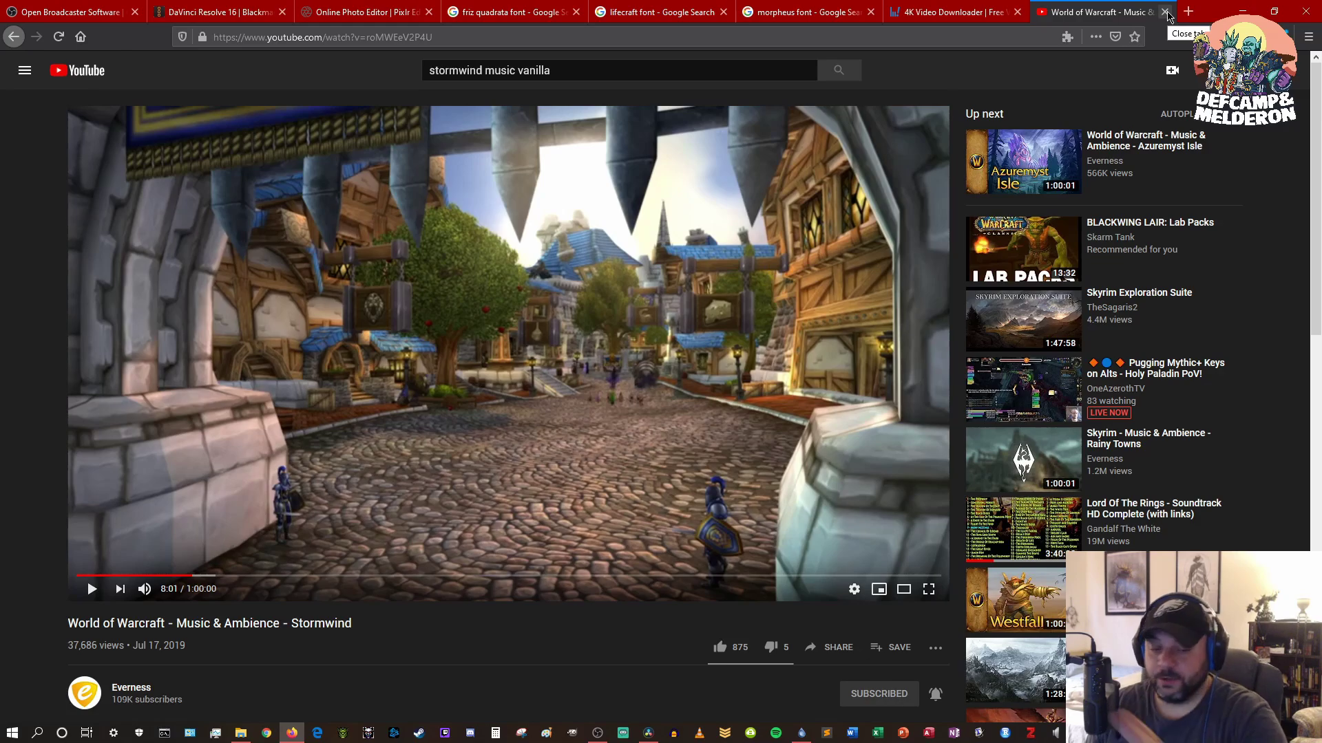
left_click(1165, 12)
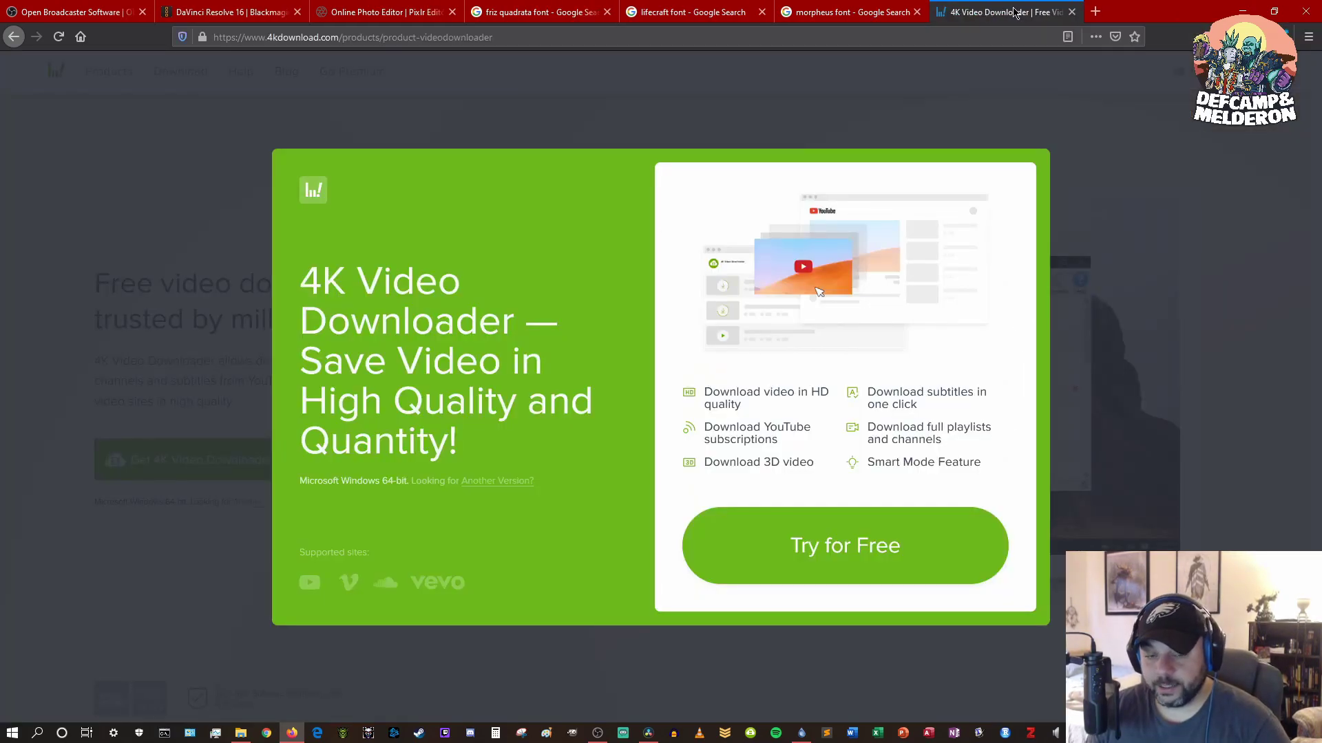
left_click(1245, 10)
left_click(890, 164)
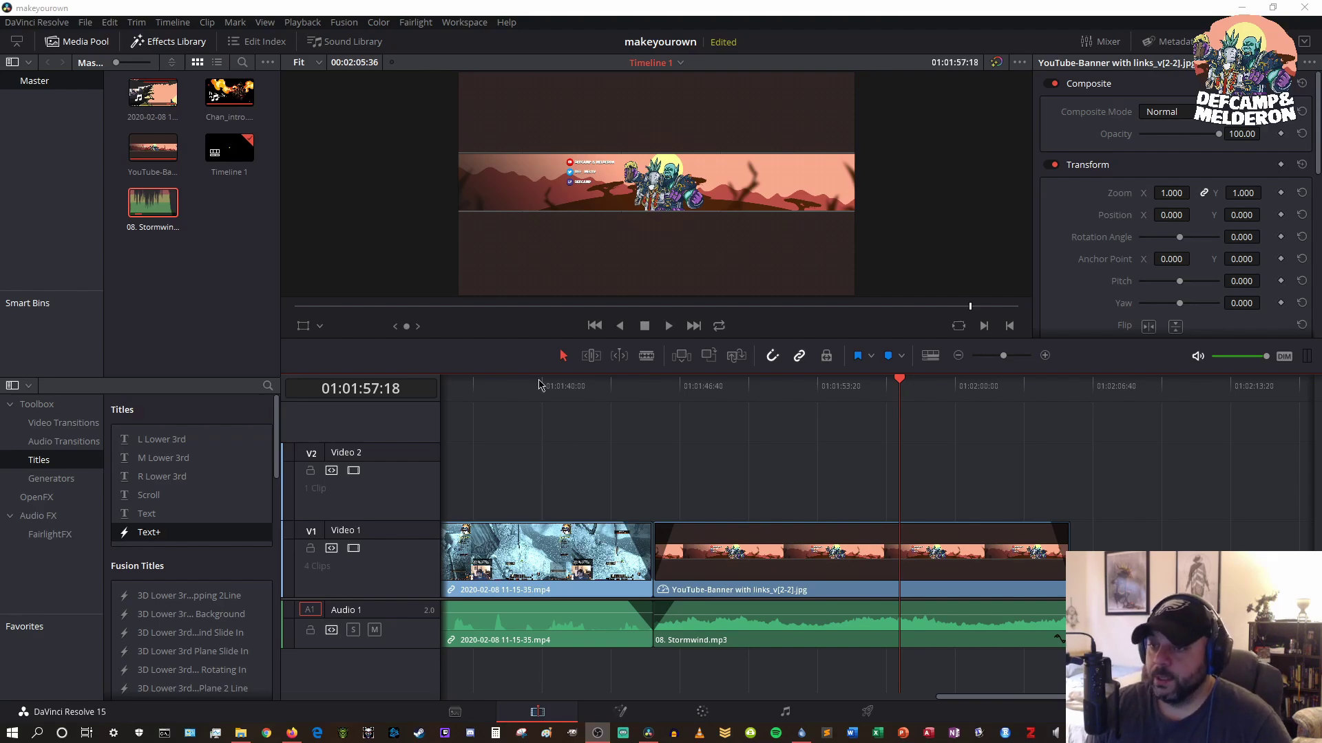
Save the makeyourown project
left_click(65, 23)
mouse_move(85, 23)
left_click(116, 100)
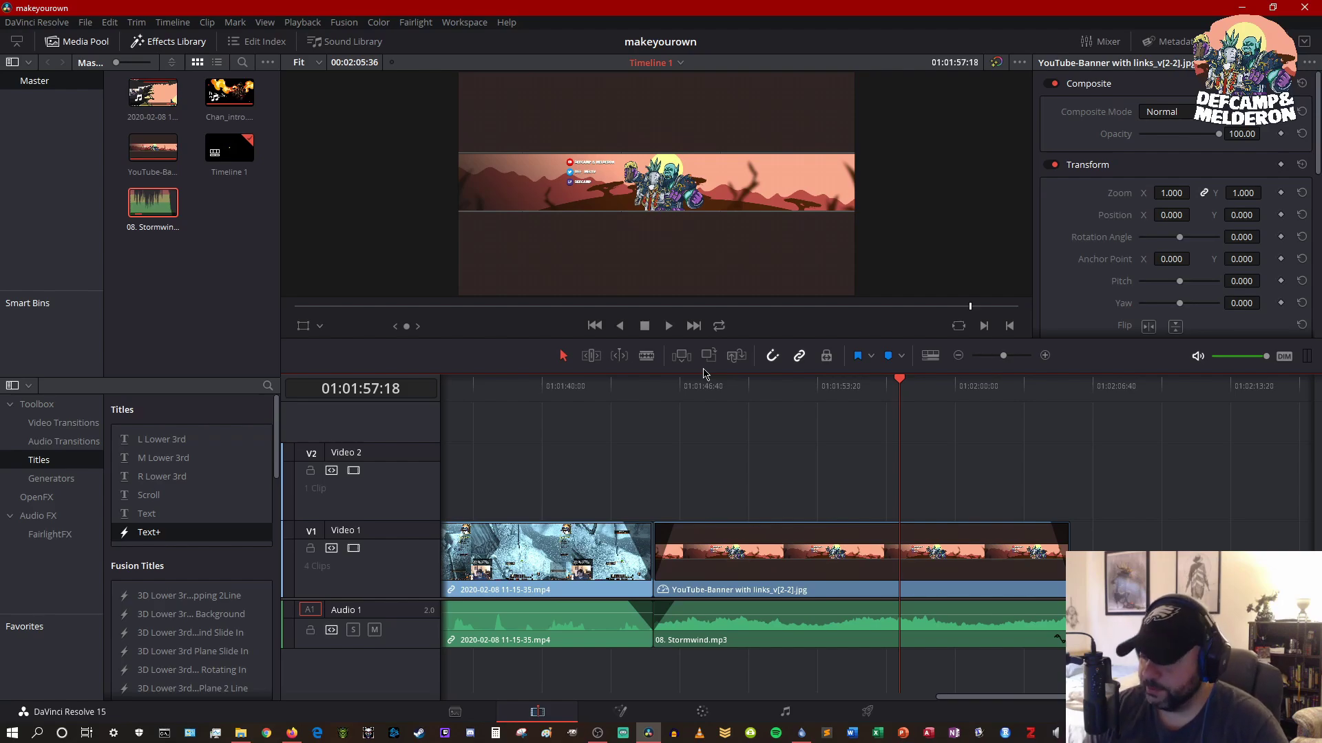
On the Deliver page, apply the YouTube 1080p render preset and name the output file "test"
left_click(868, 712)
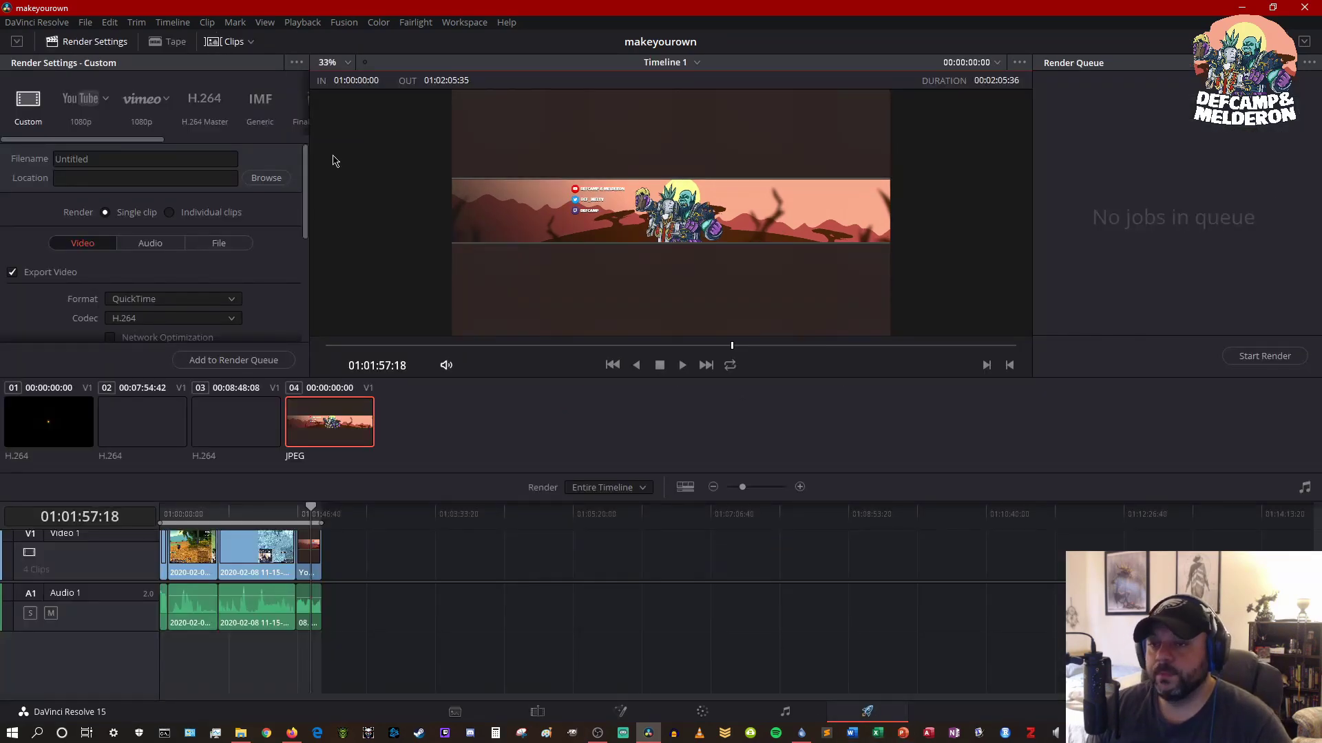
left_click(88, 100)
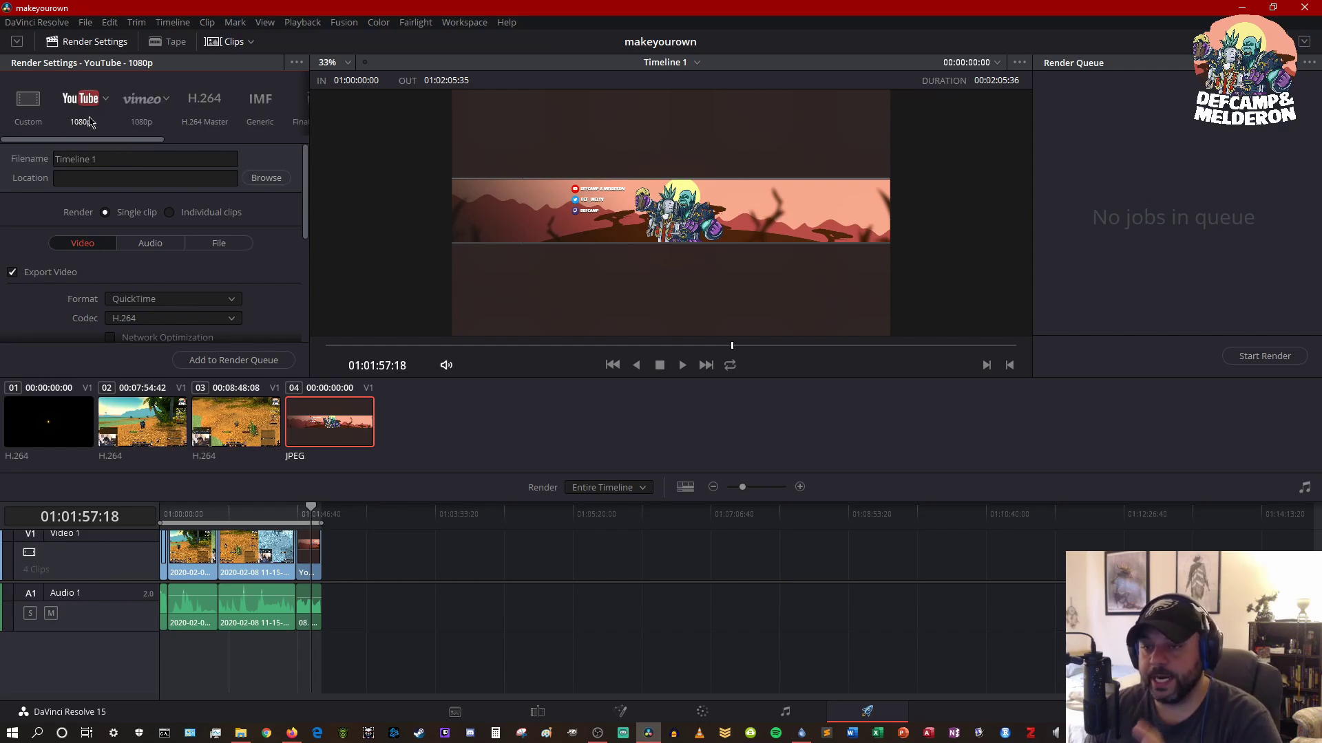
left_click_drag(138, 156, 41, 155)
type("test")
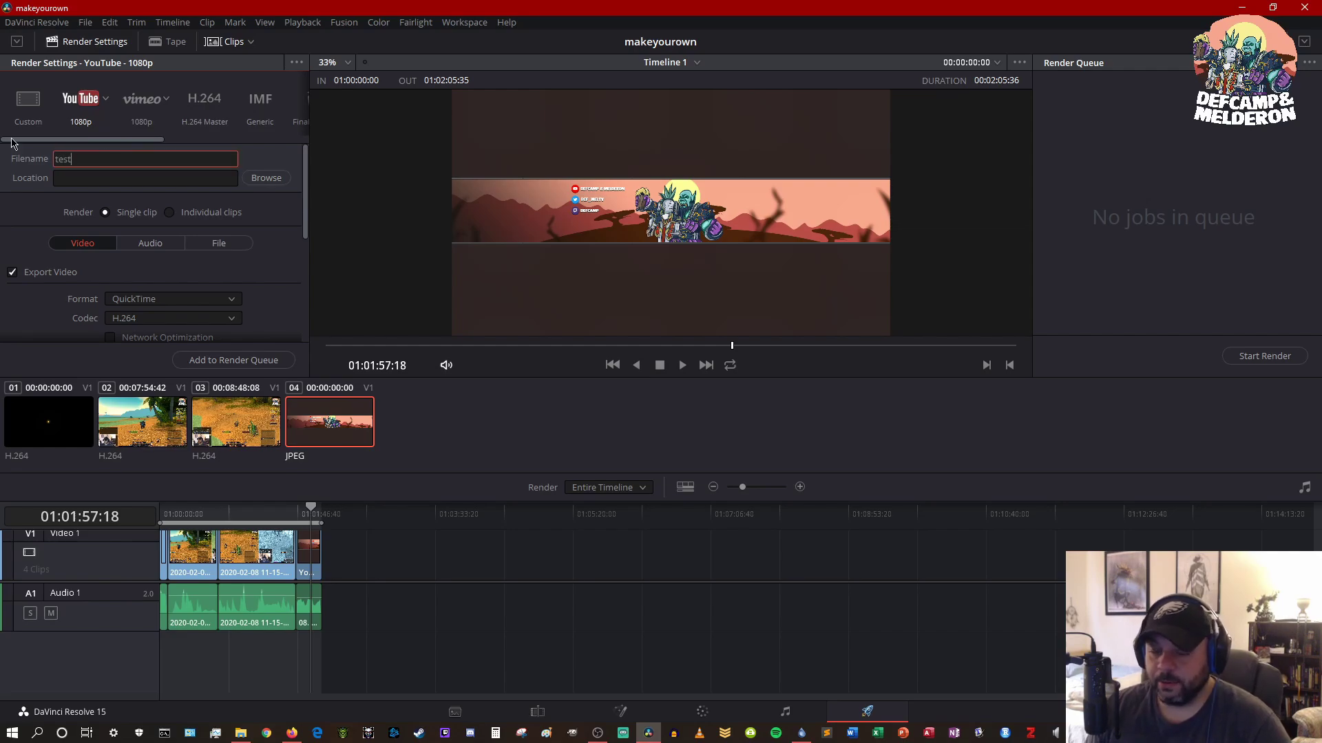
Set the render's save location to the Desktop
left_click(267, 179)
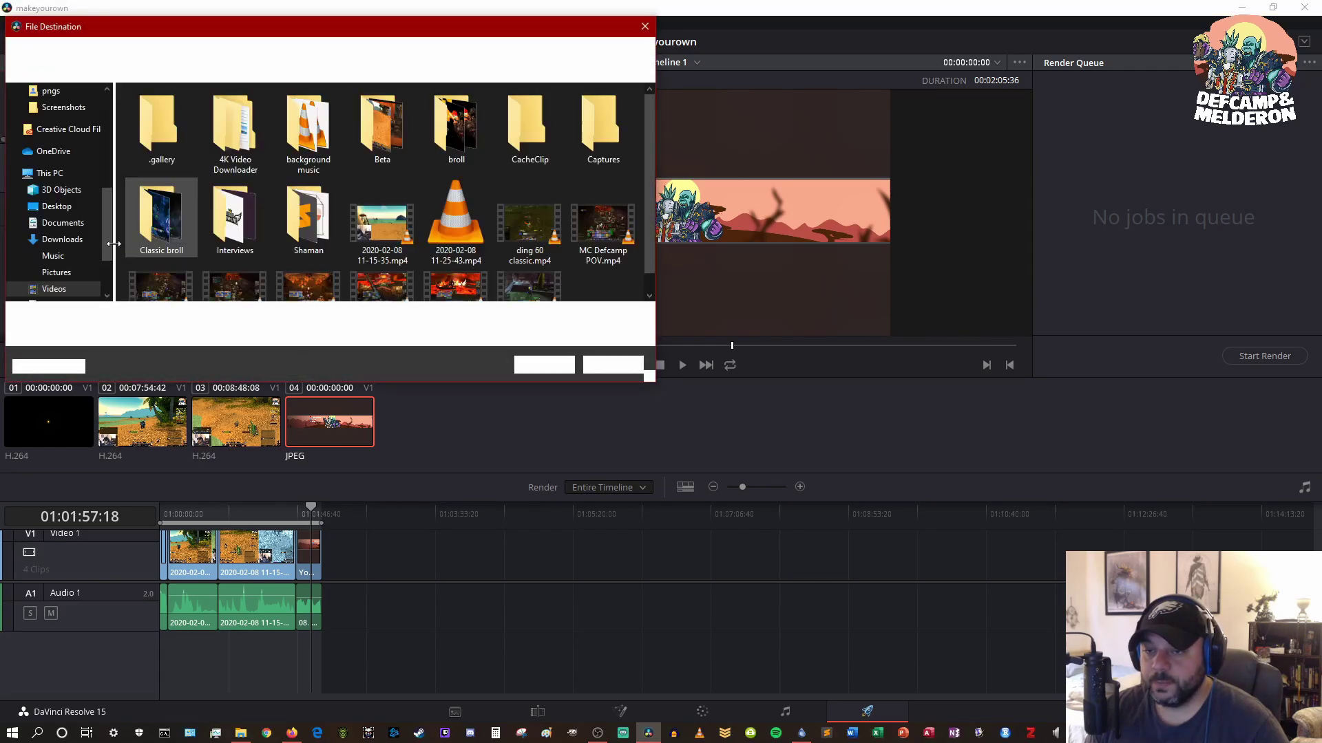
left_click(54, 215)
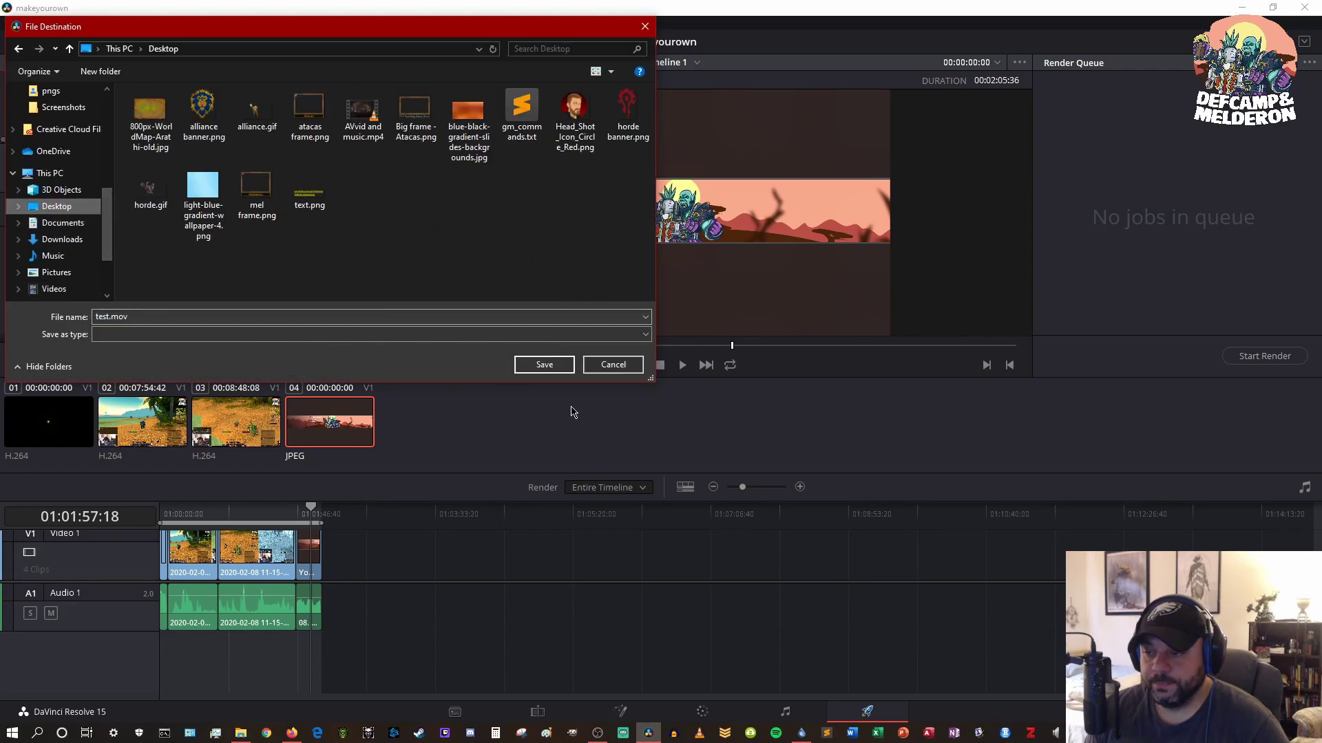
left_click(545, 365)
Set the video export format to MP4 and look over the remaining video render settings
scroll(279, 263, "down", 1)
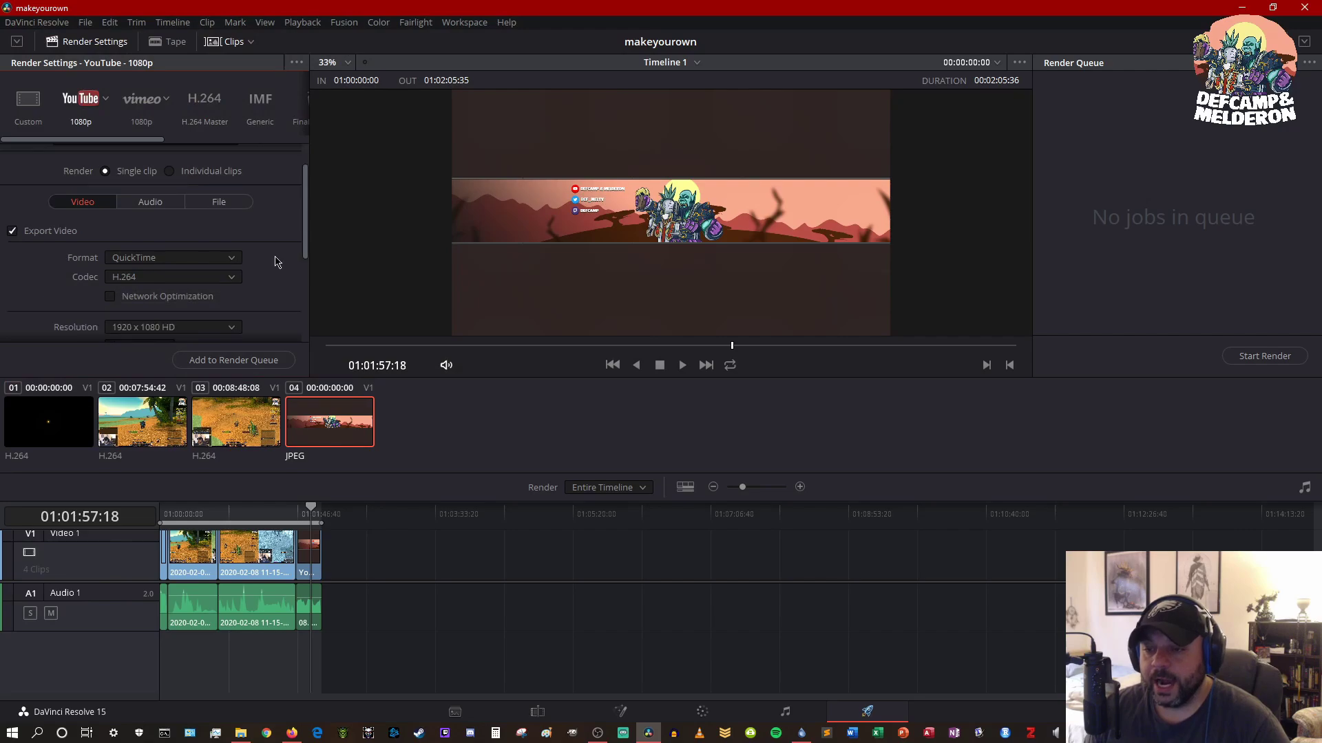
left_click(242, 261)
left_click(168, 369)
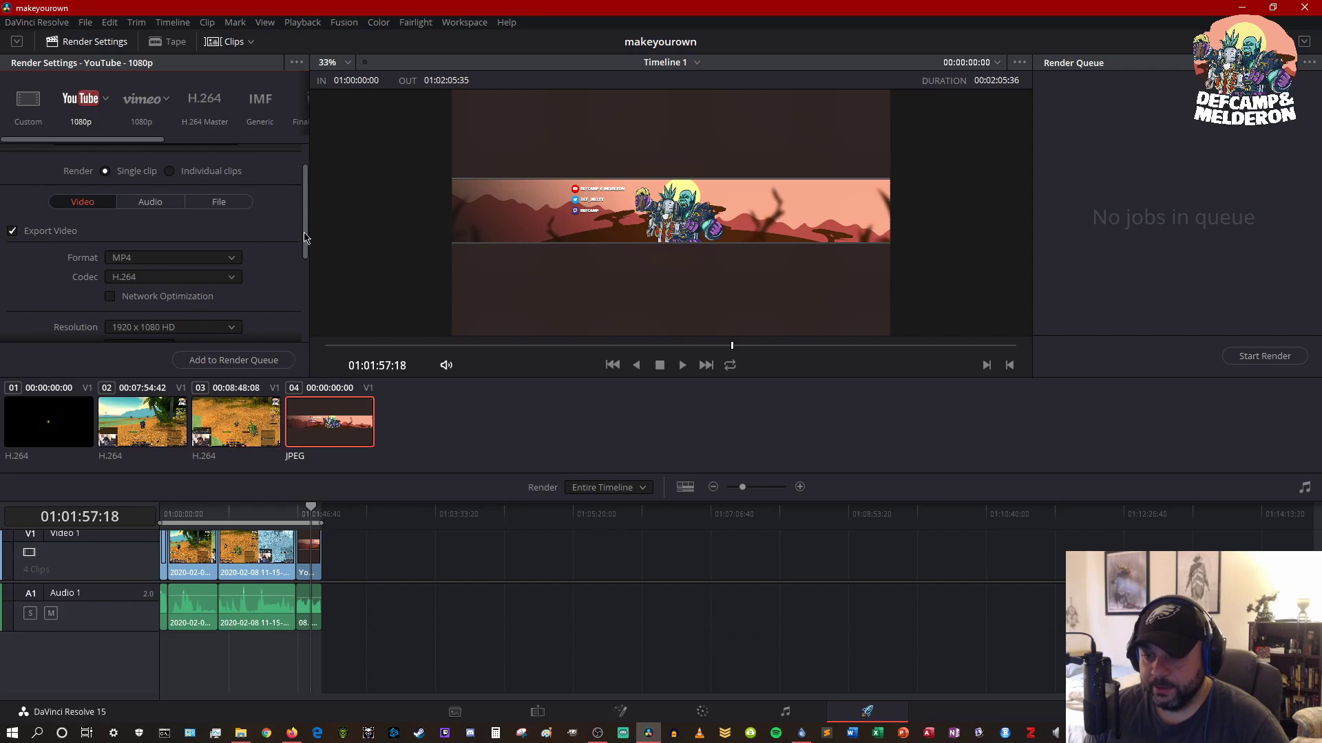
scroll(295, 280, "down", 3)
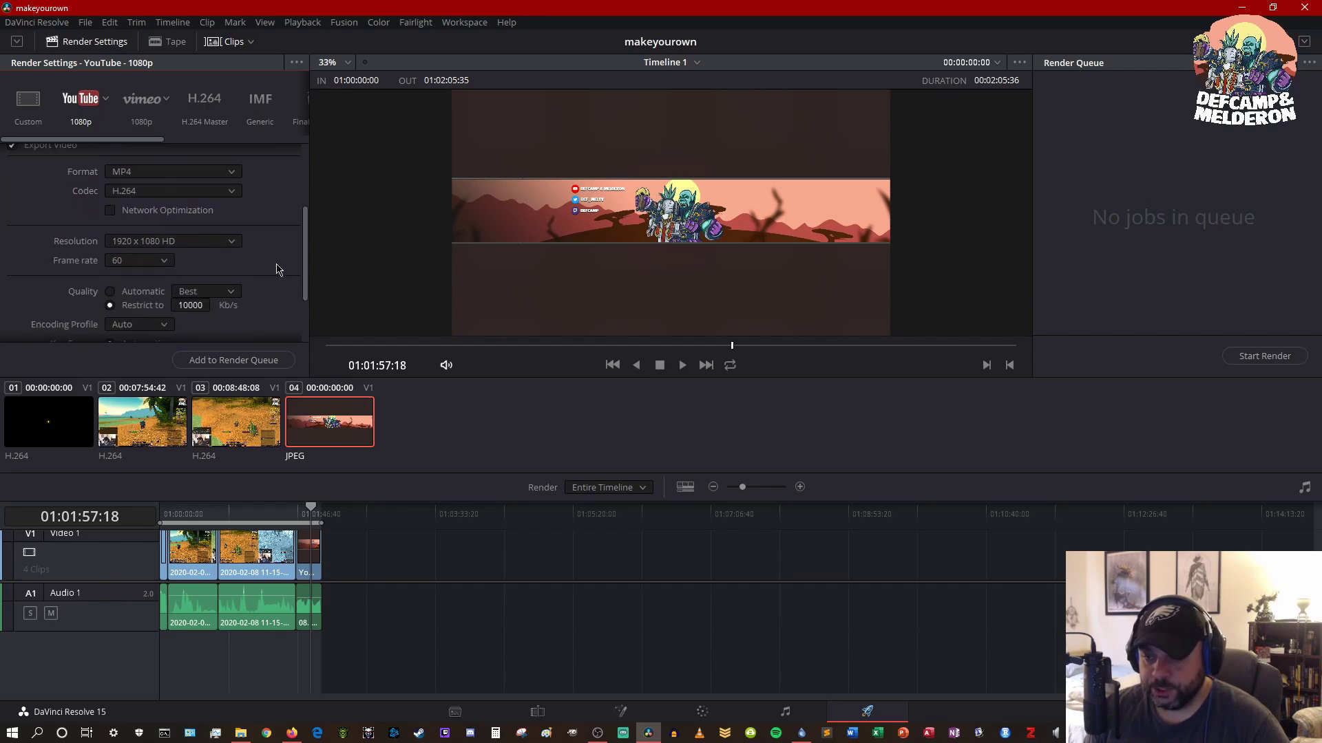
Add the YouTube 1080p job to the render queue and start rendering it
scroll(300, 275, "down", 3)
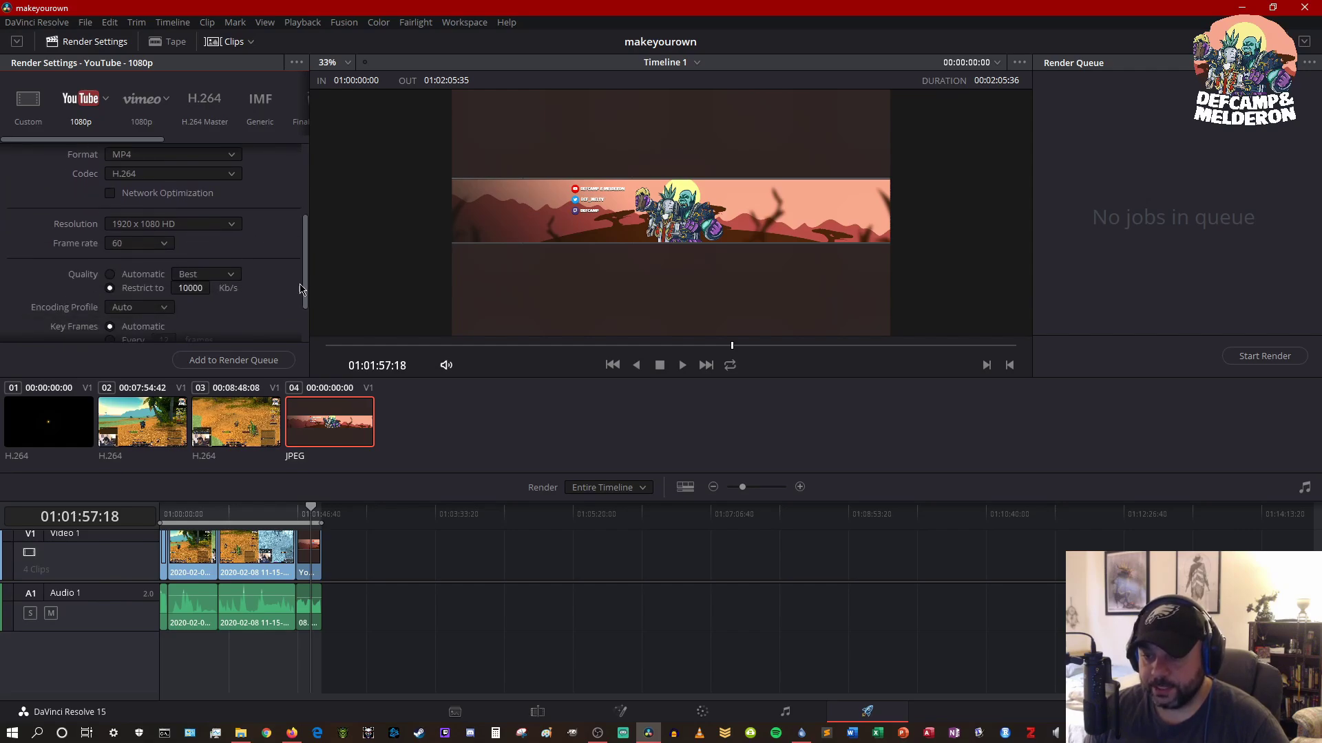
left_click(228, 363)
left_click(1264, 356)
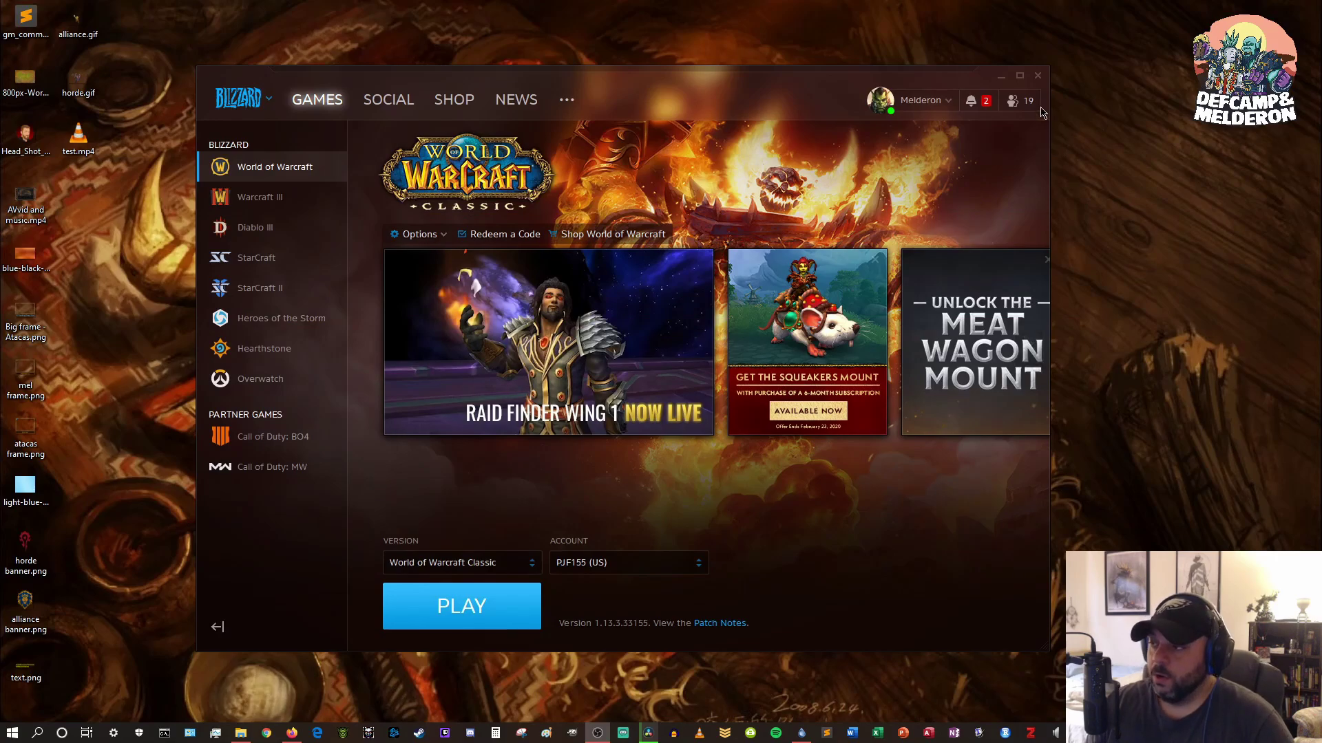
Close the Blizzard launcher and switch to the Pixlr Editor page in Firefox
left_click(1038, 75)
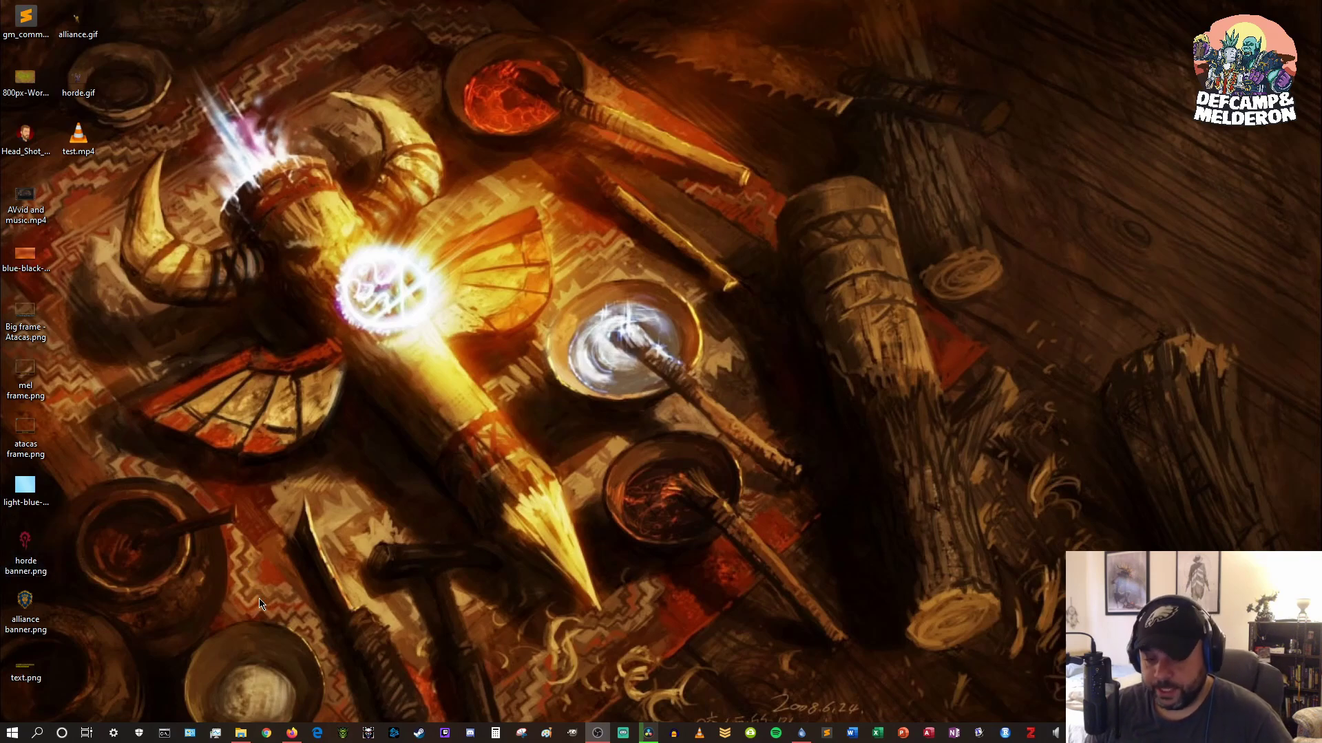
left_click(292, 733)
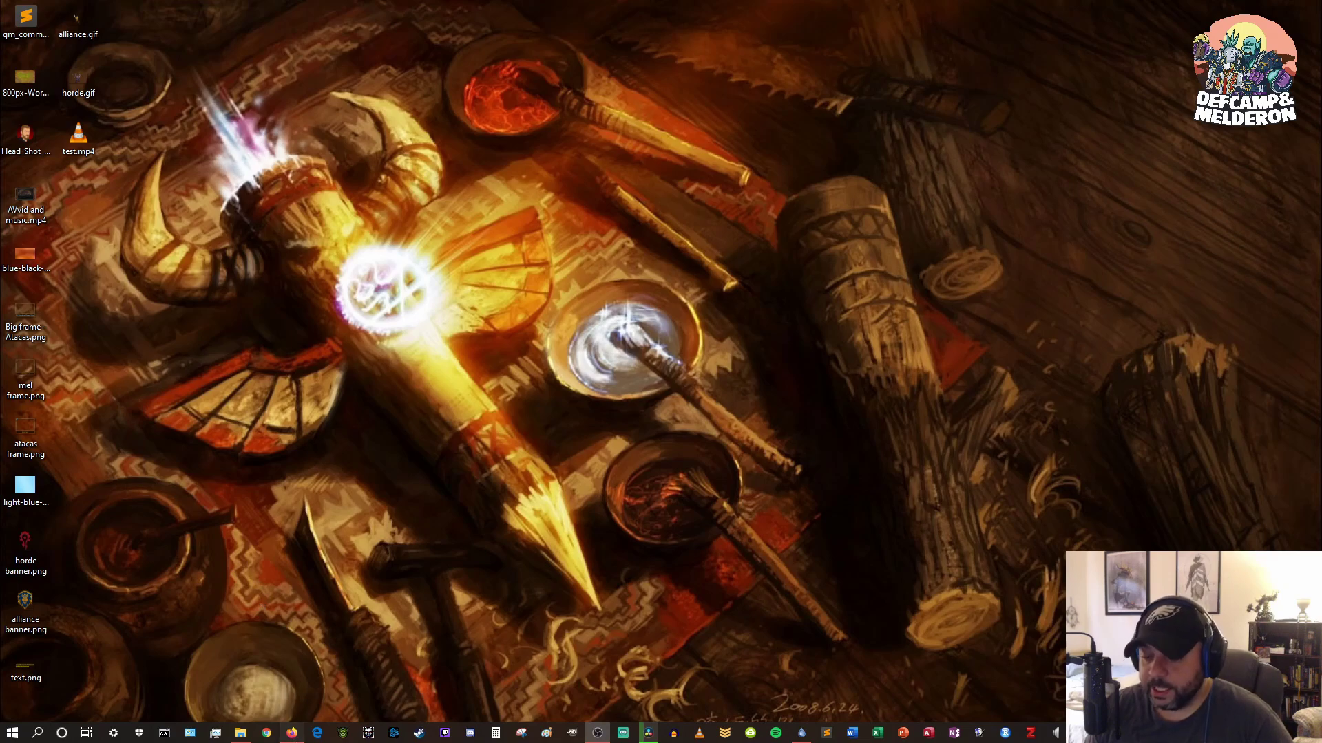
left_click(394, 8)
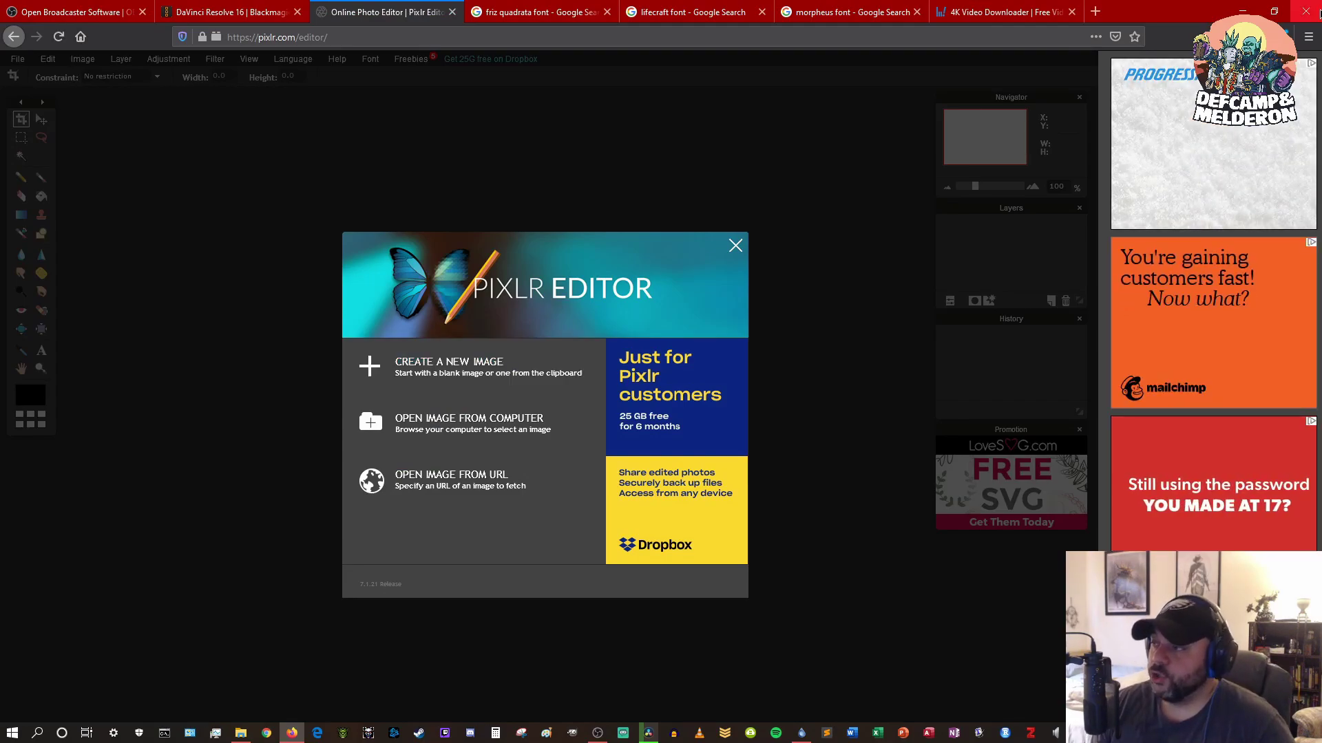
Search the web for "pixlr e" in a new browser tab and open the Photo Editor : Pixlr E result
left_click(1097, 11)
type("pixlr")
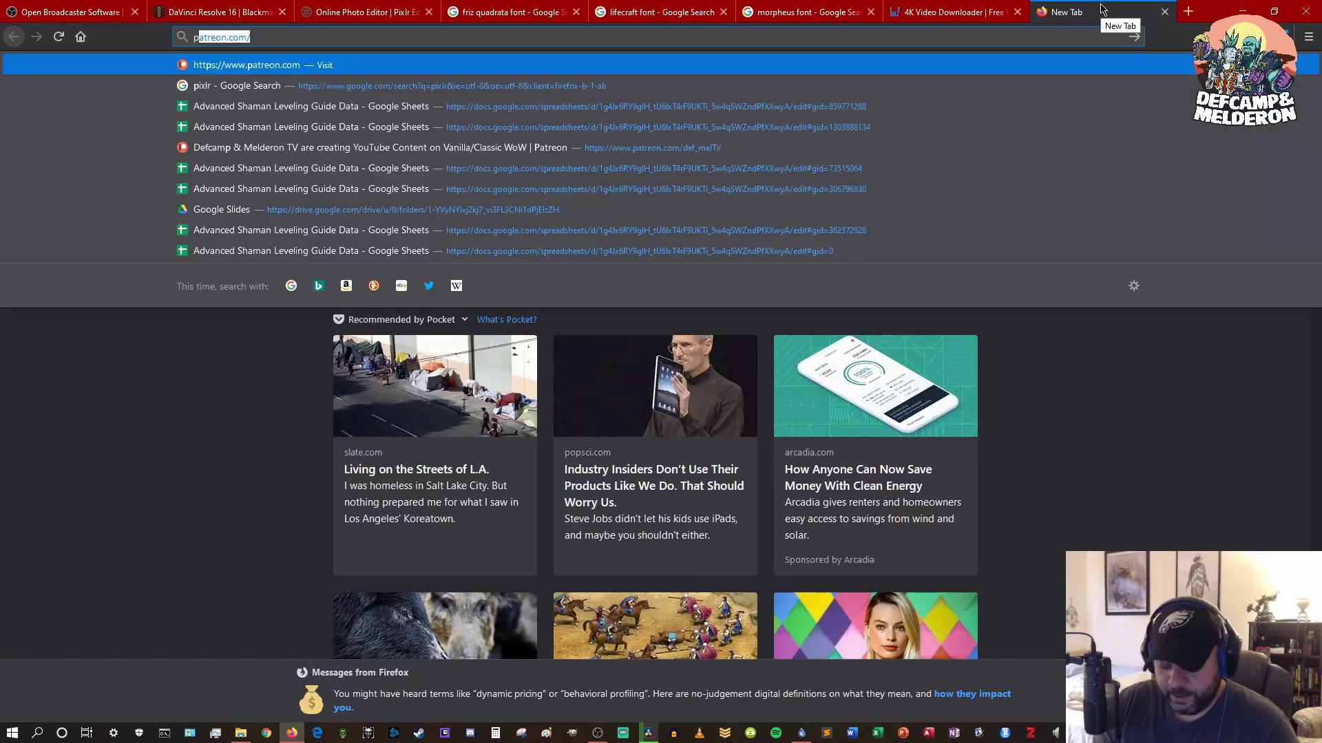
type(" e")
key("Return")
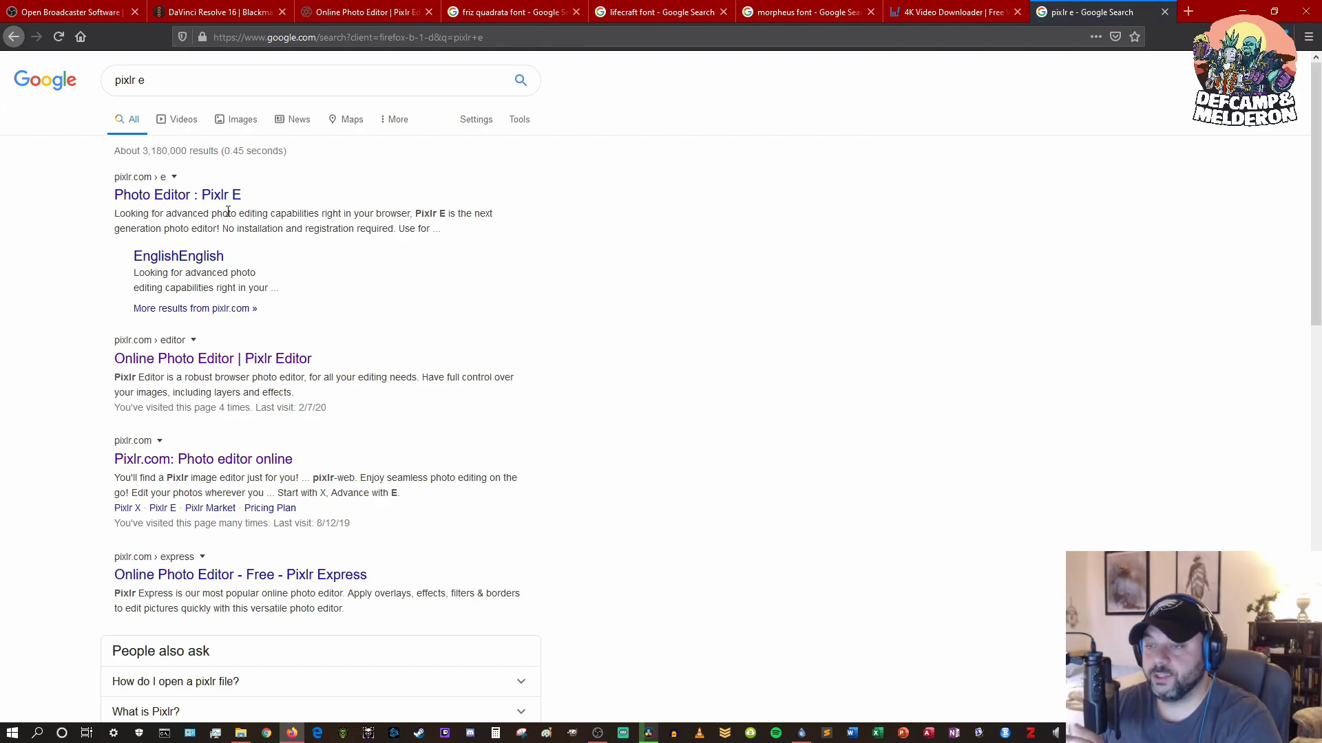
left_click(214, 200)
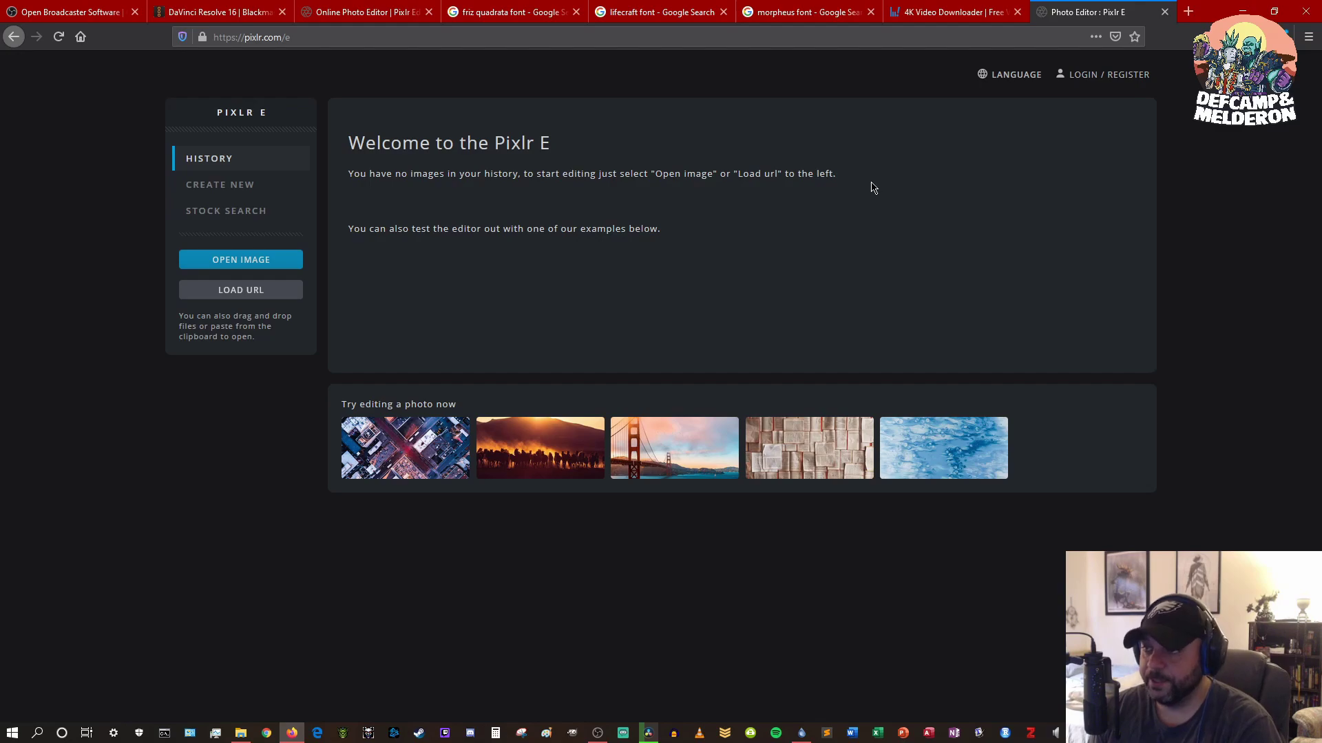
Return to the Pixlr Editor page and begin a new blank image with a width of 1600
left_click(375, 13)
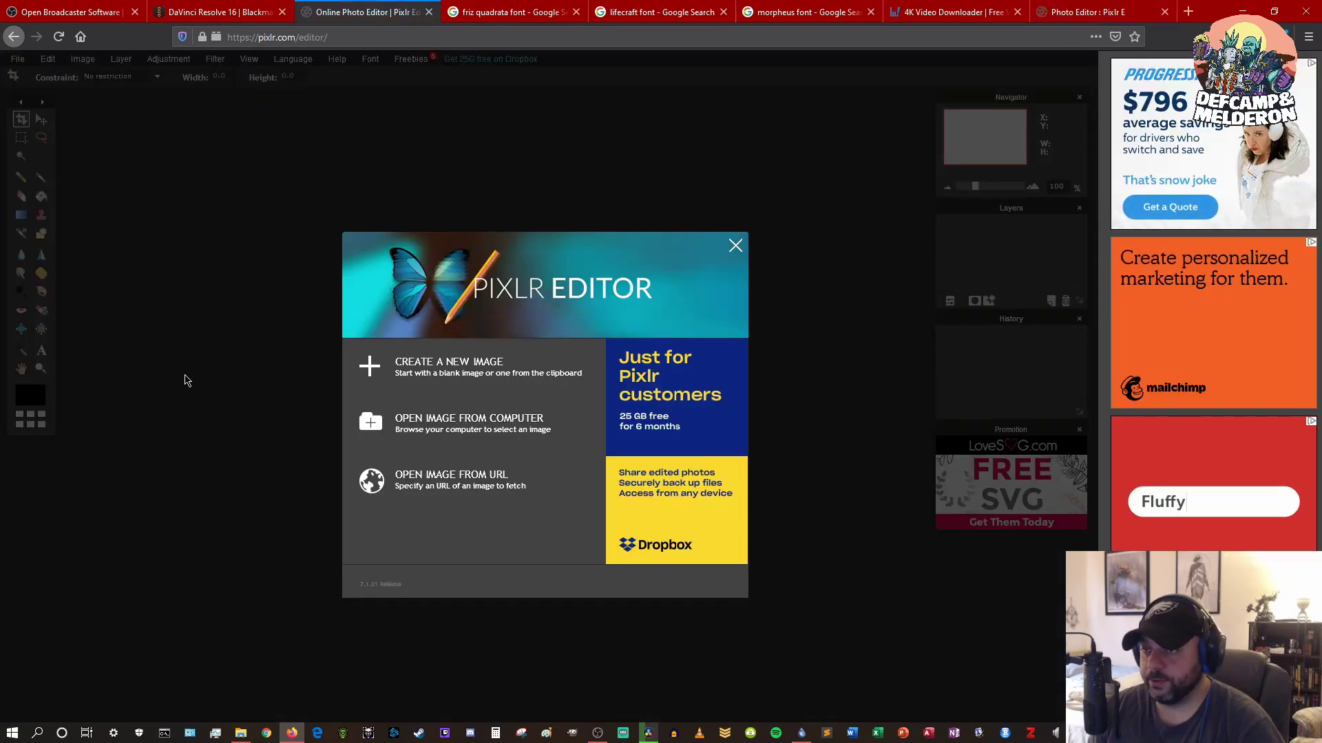
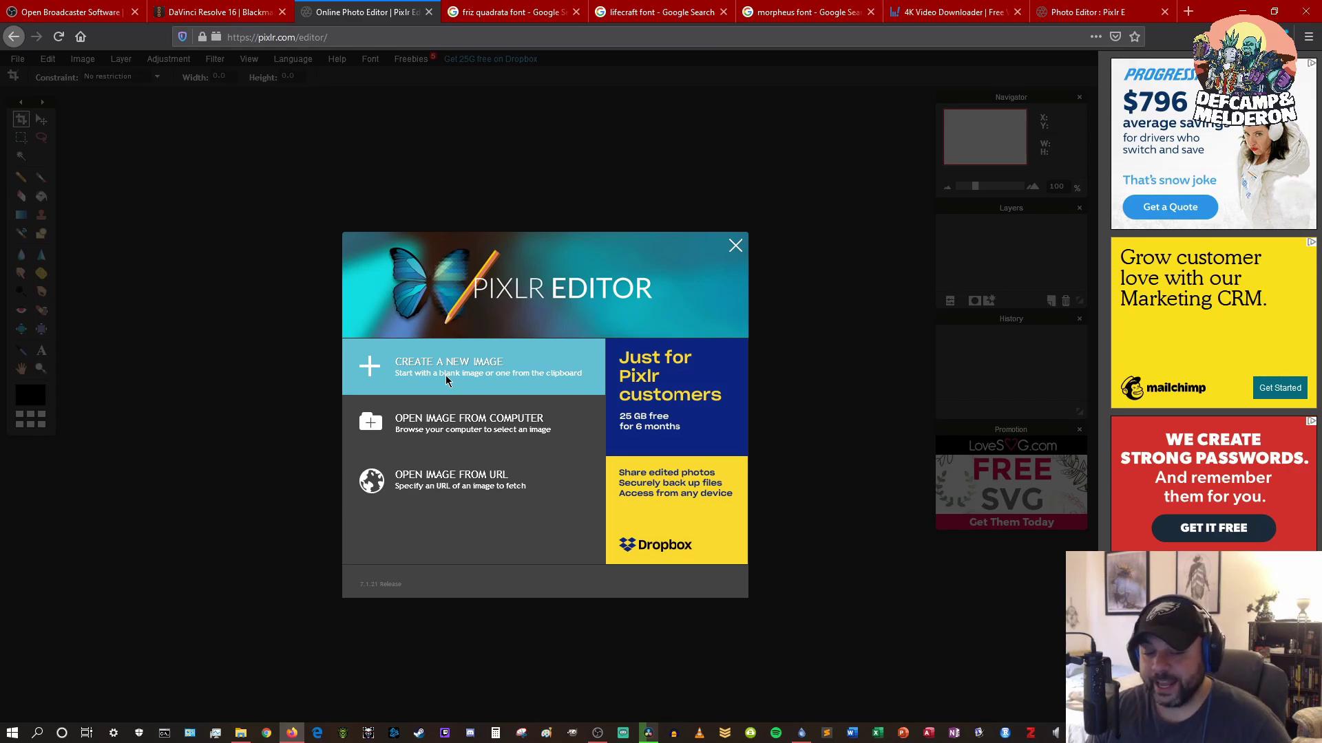
left_click(446, 381)
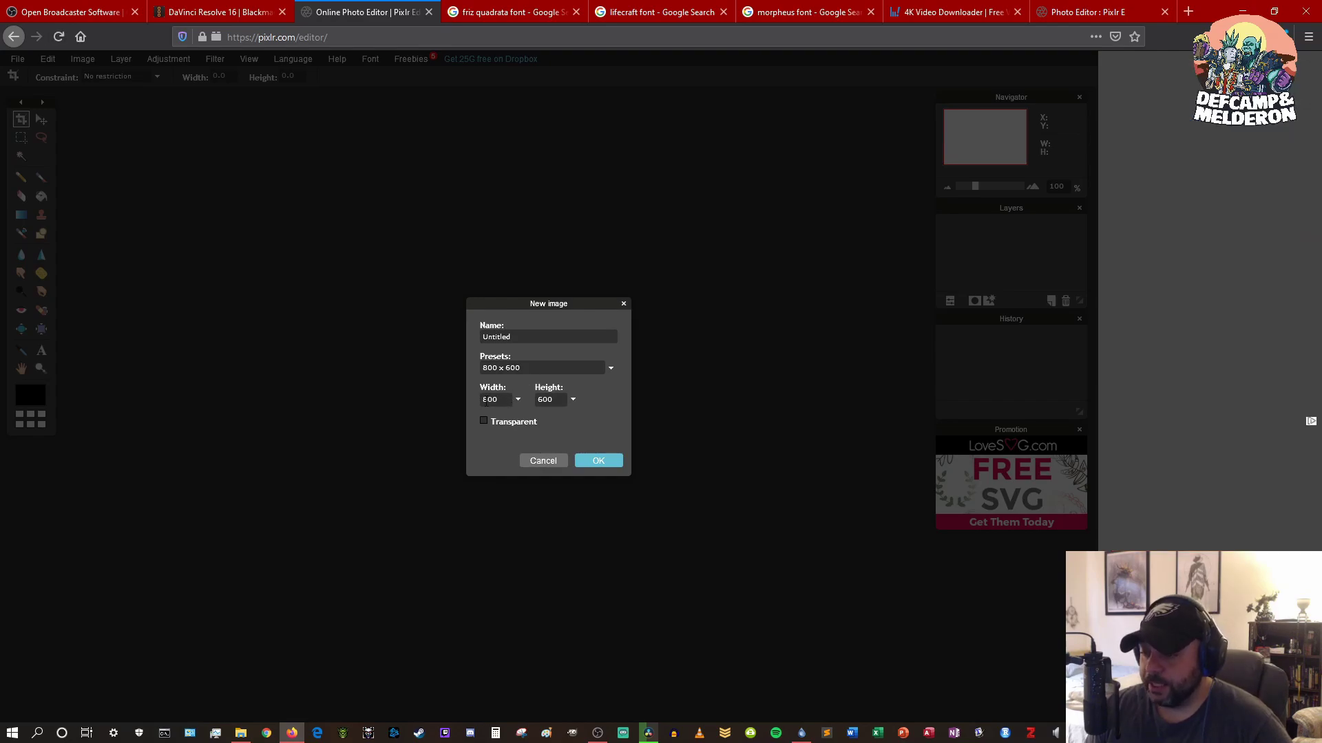
left_click_drag(502, 399, 432, 399)
type("1600")
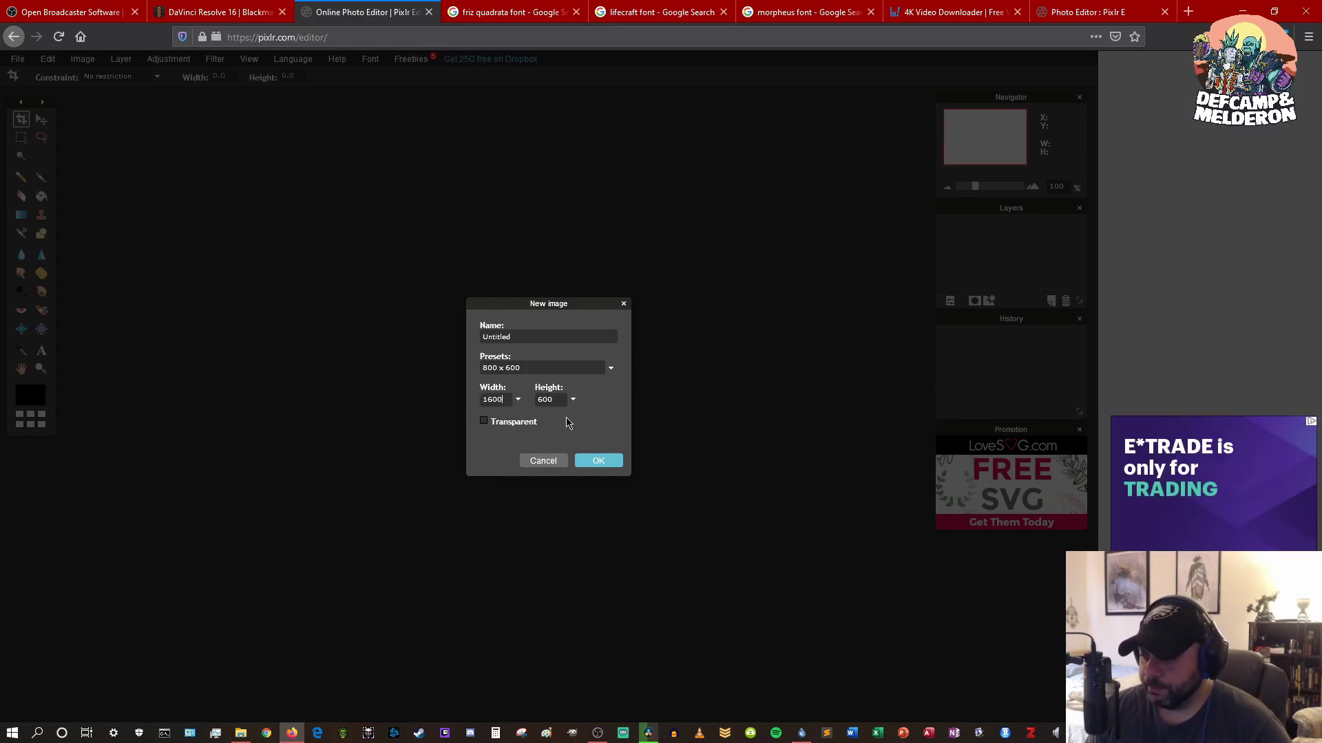
Set the new image's height to 900, create the 1600 x 900 canvas and fill its background with black
left_click_drag(561, 399, 516, 394)
type("900")
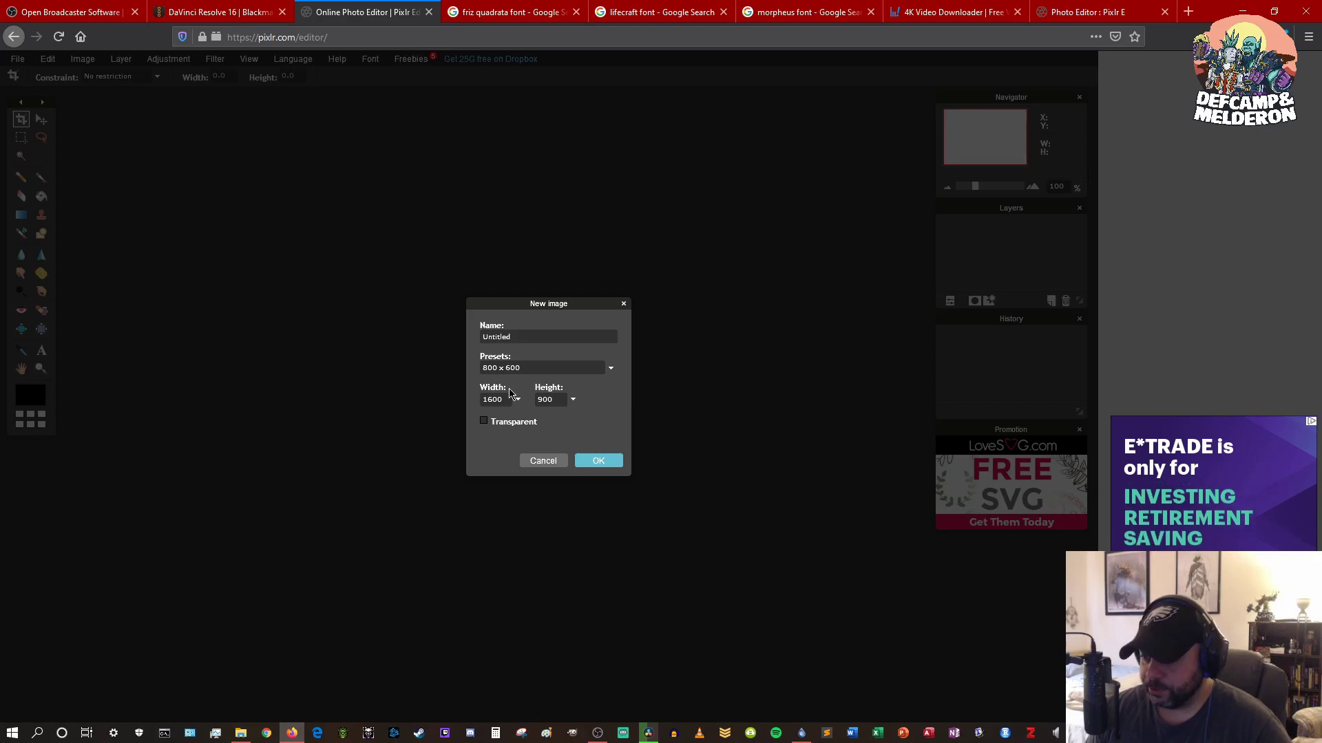
left_click(580, 462)
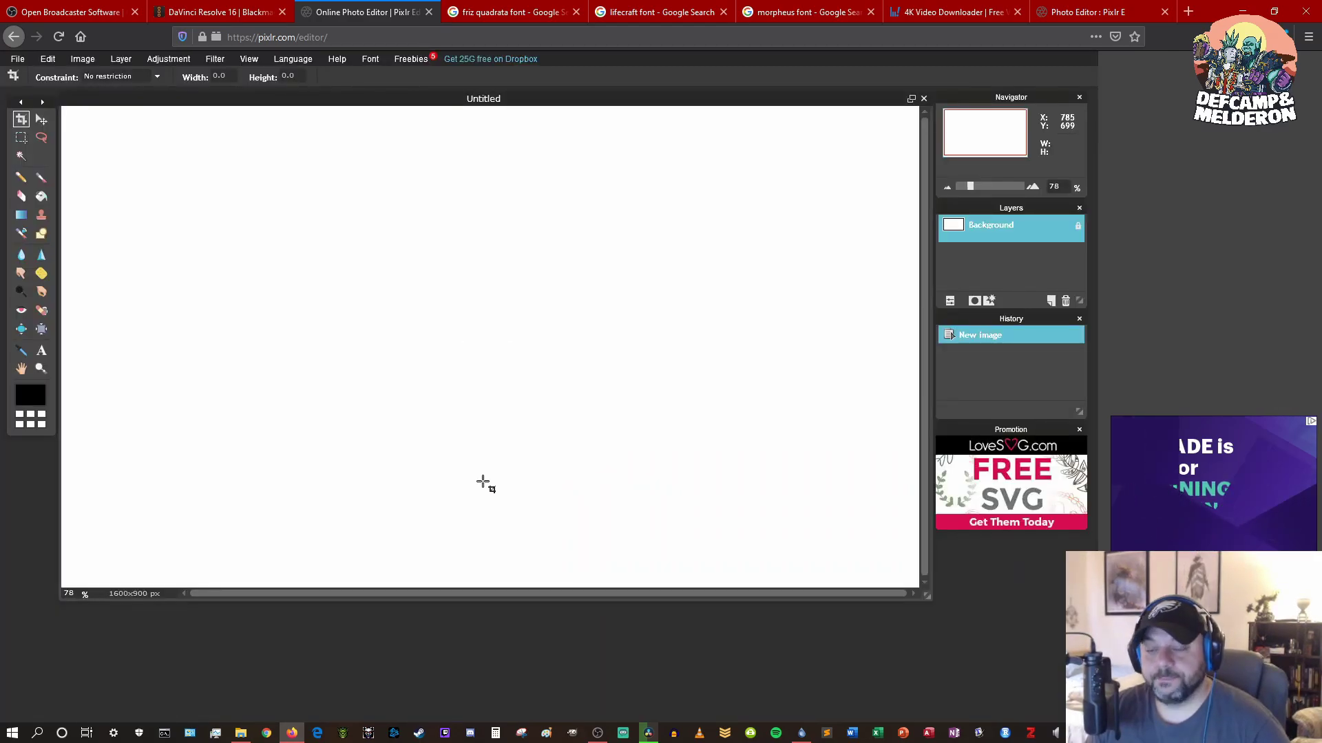
left_click(39, 199)
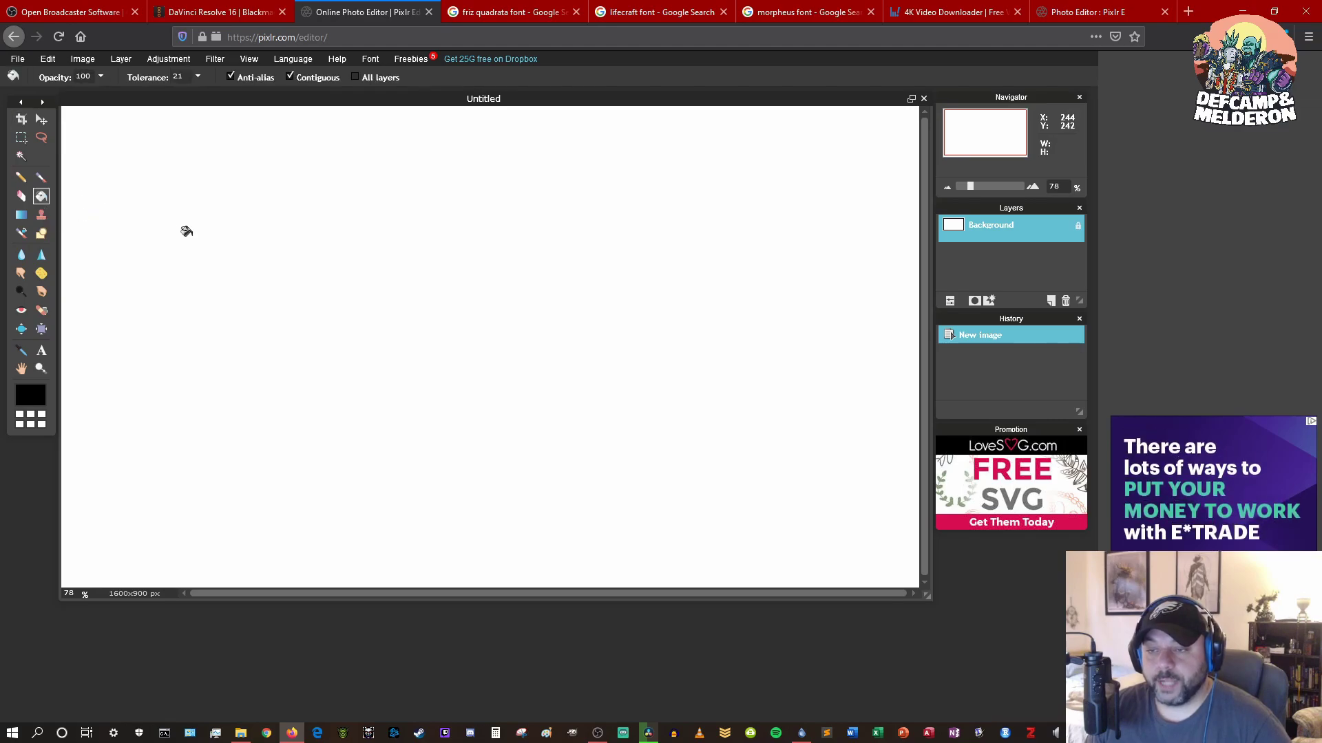
left_click(348, 475)
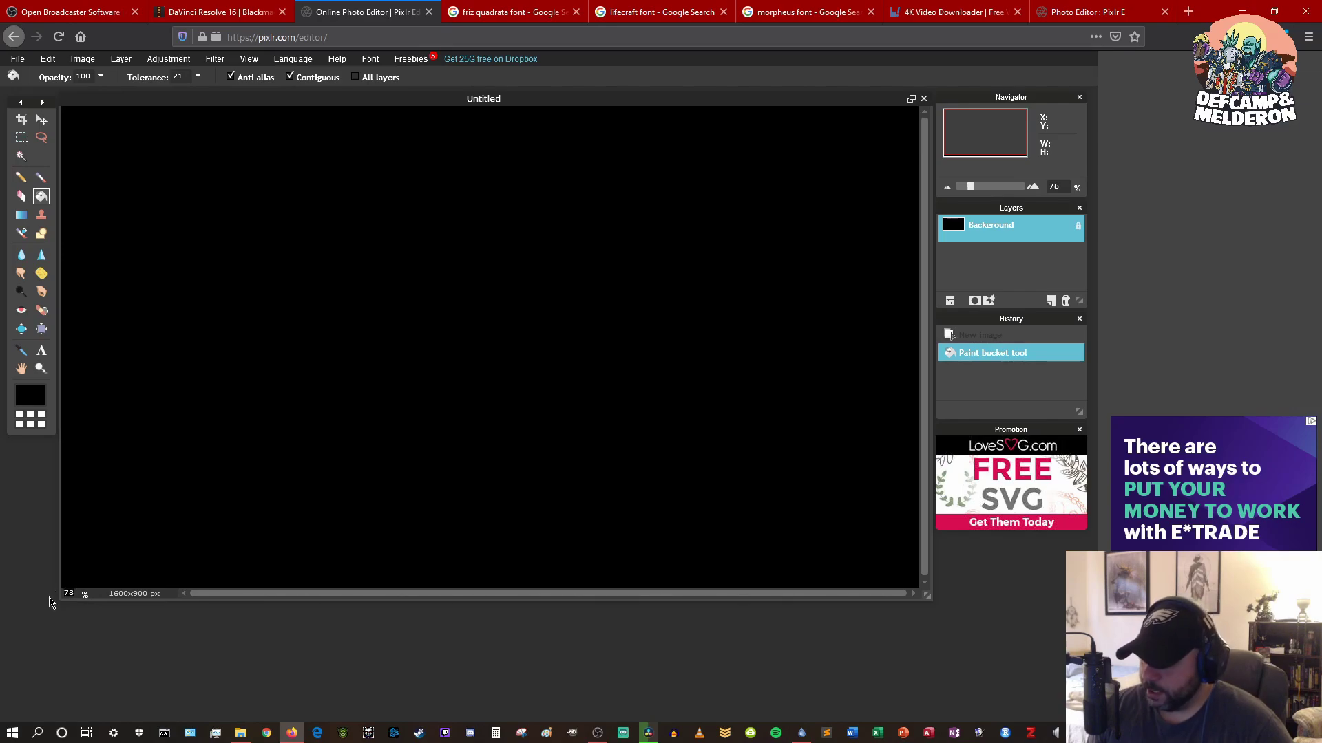
Set the canvas zoom to 65%, shrink the image window to fit around it and move it to the middle of the workspace
type("65")
key("Return")
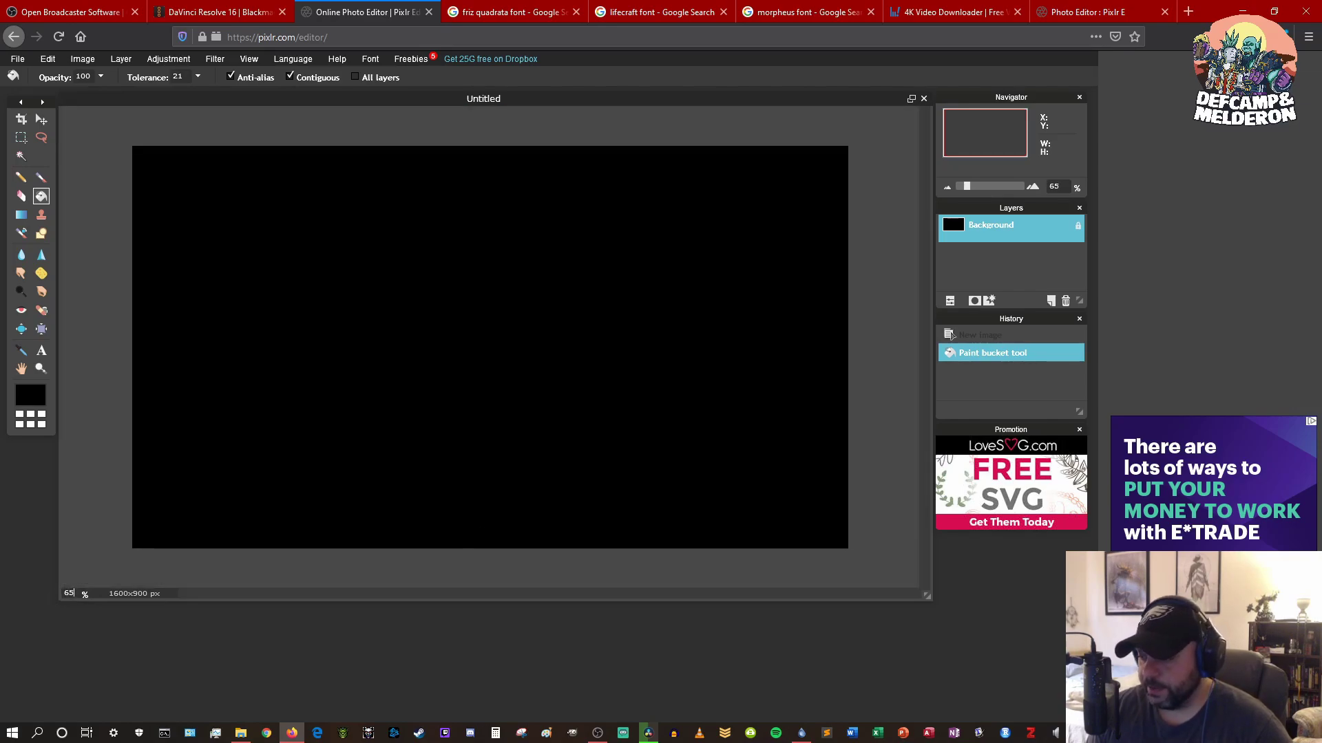
left_click_drag(927, 596, 801, 528)
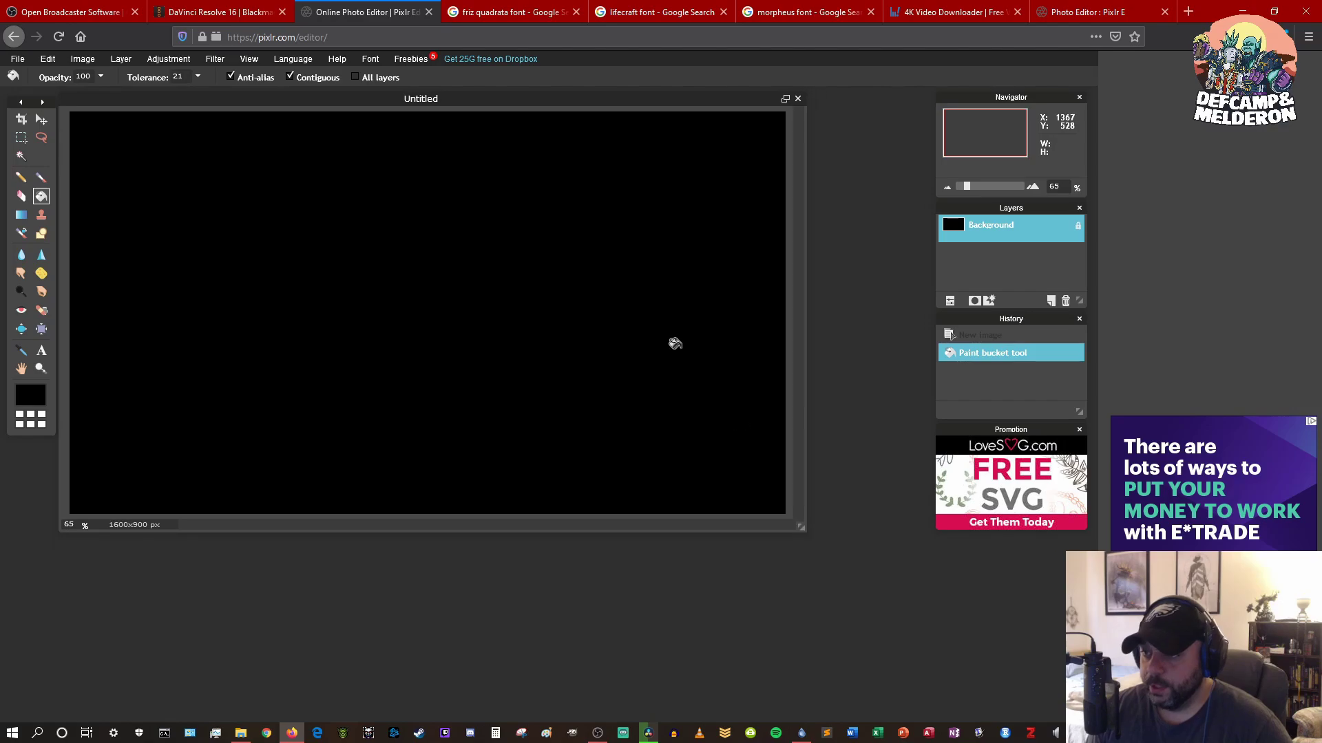
left_click_drag(521, 101, 617, 207)
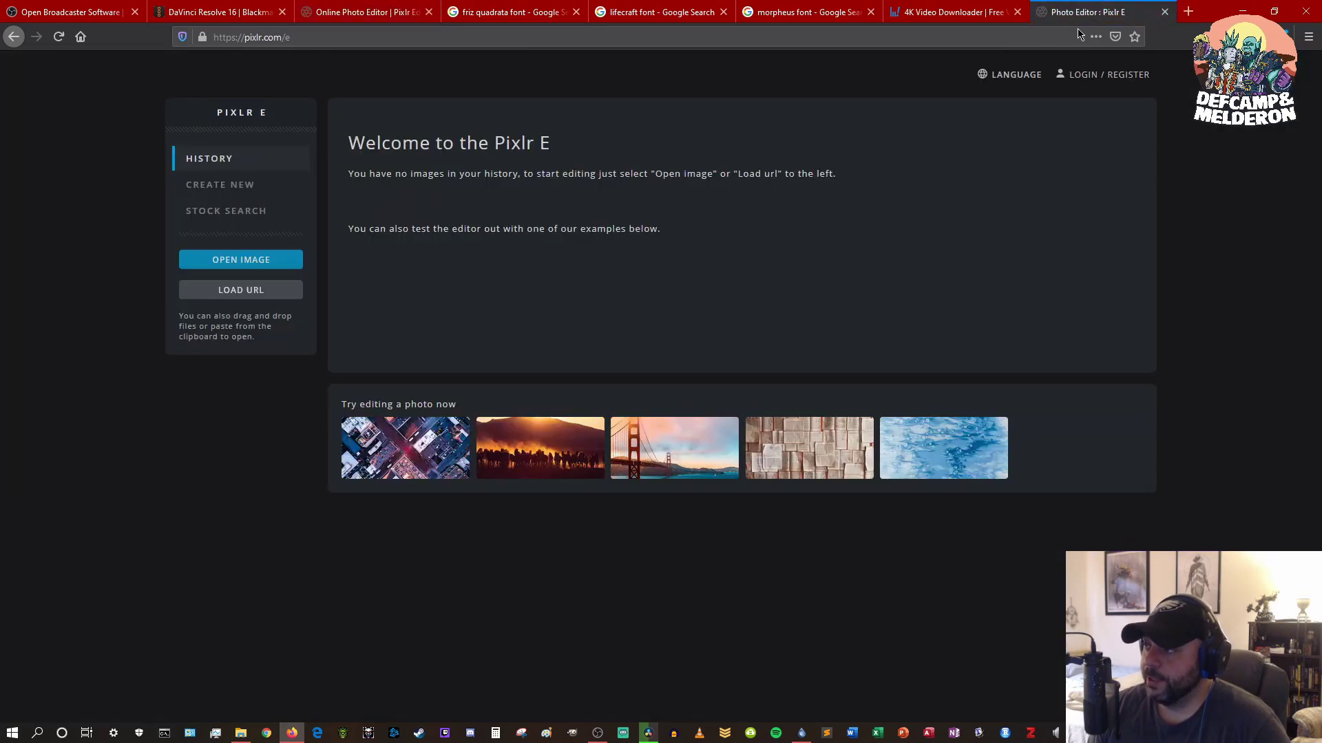
Search Google for "barrens wow" in the browser tab with Pixlr E and show the image results
left_click(1133, 15)
left_click(989, 40)
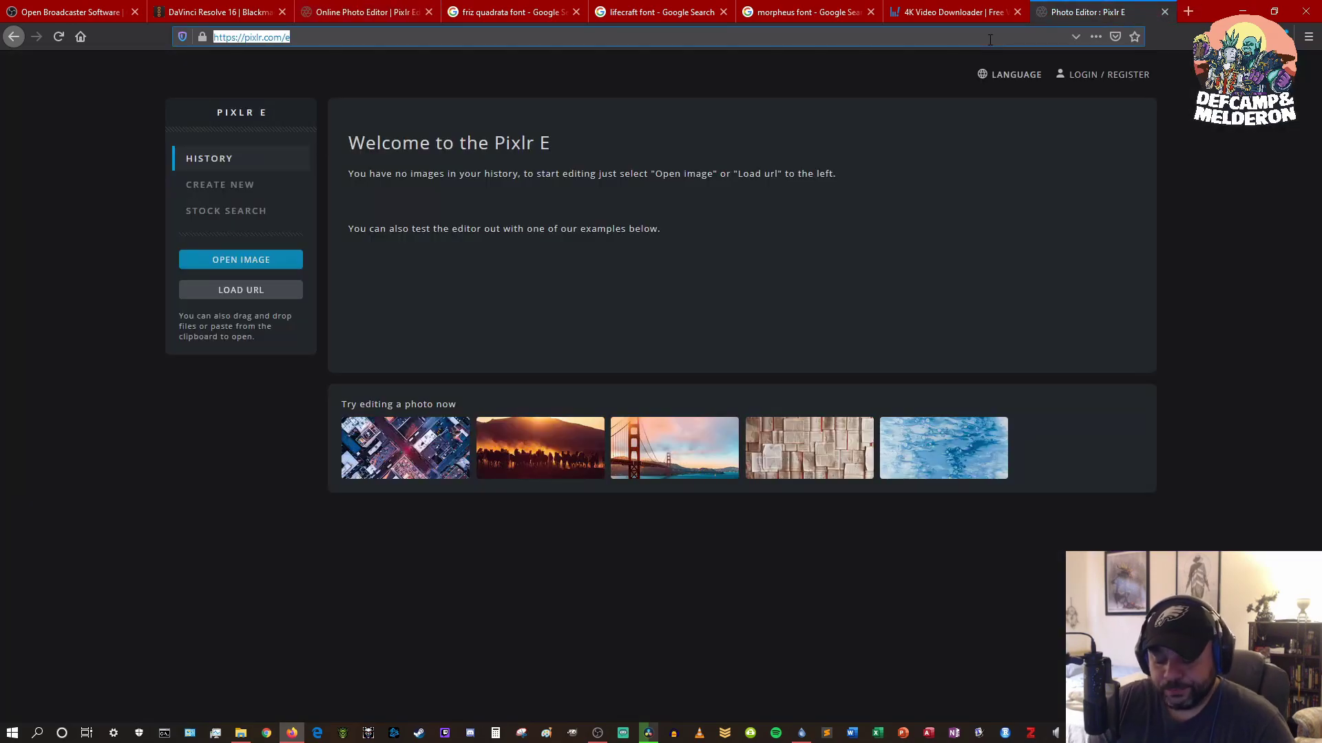
type("barren")
type("s wow")
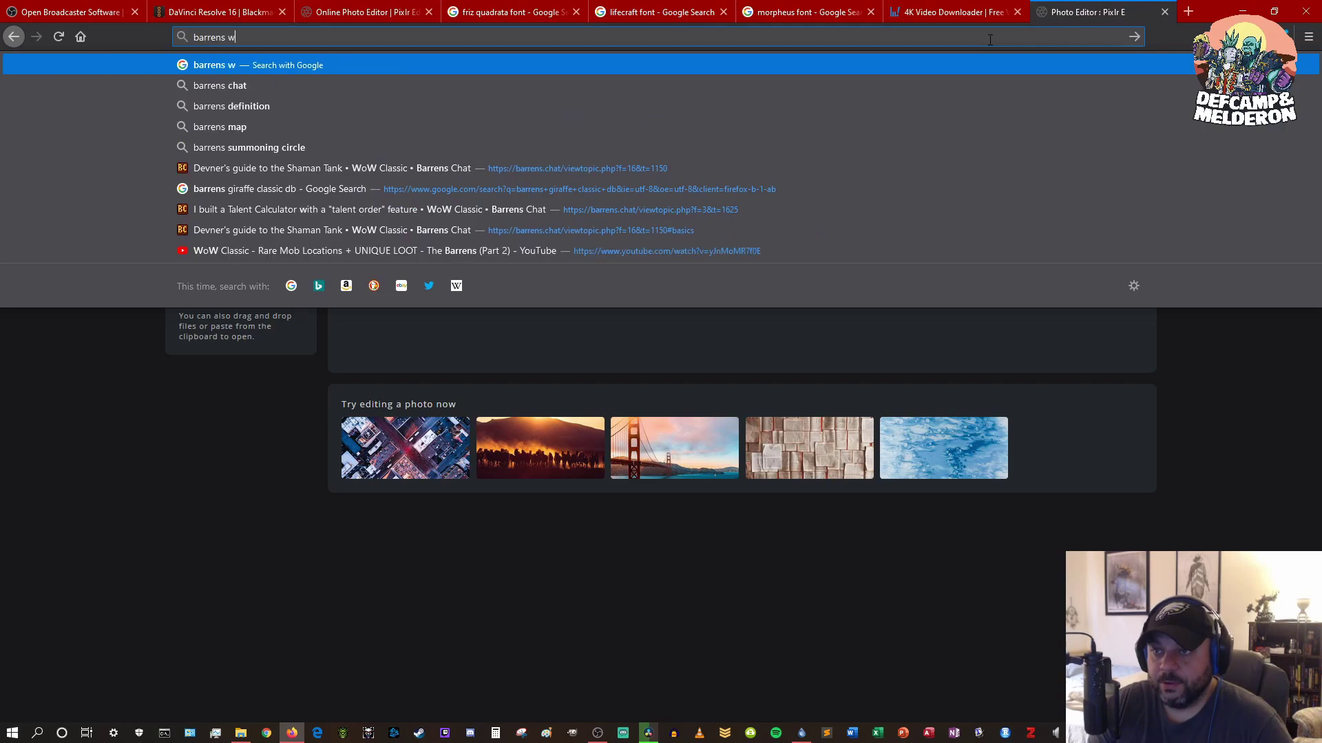
key("Return")
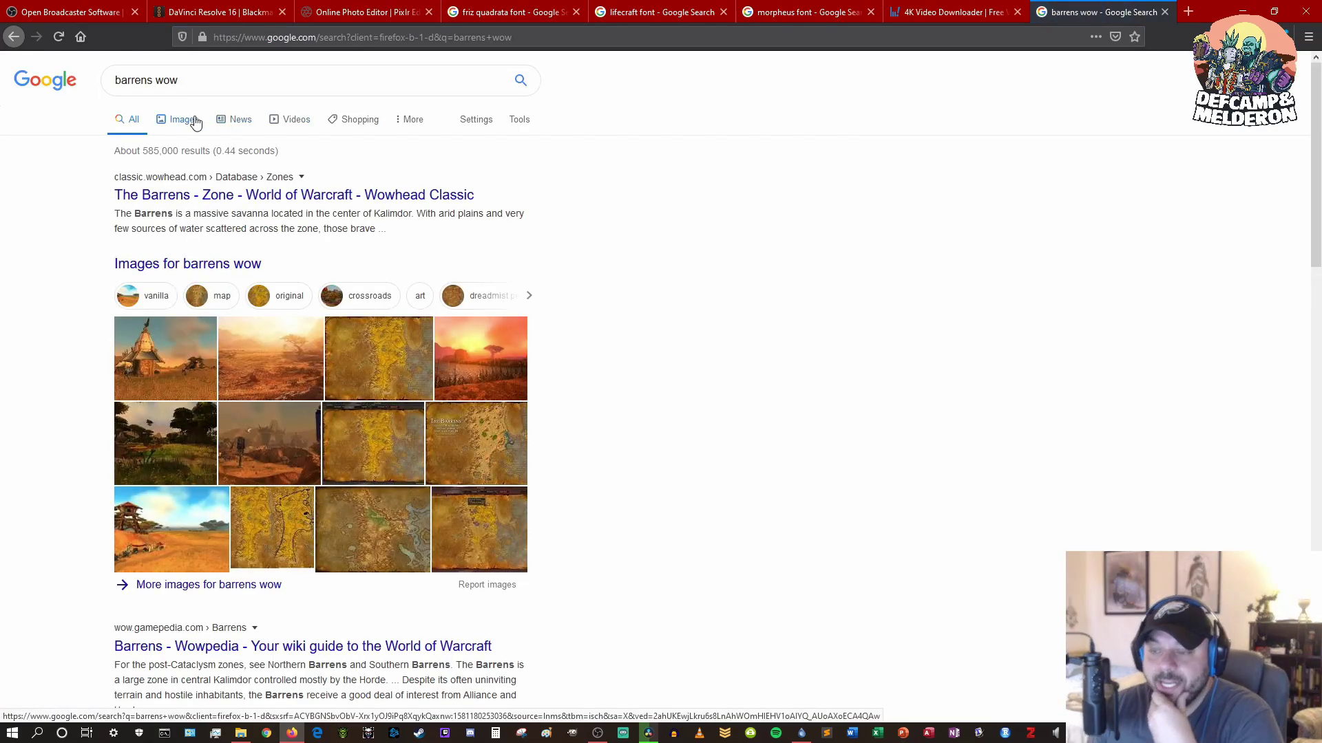
left_click(178, 120)
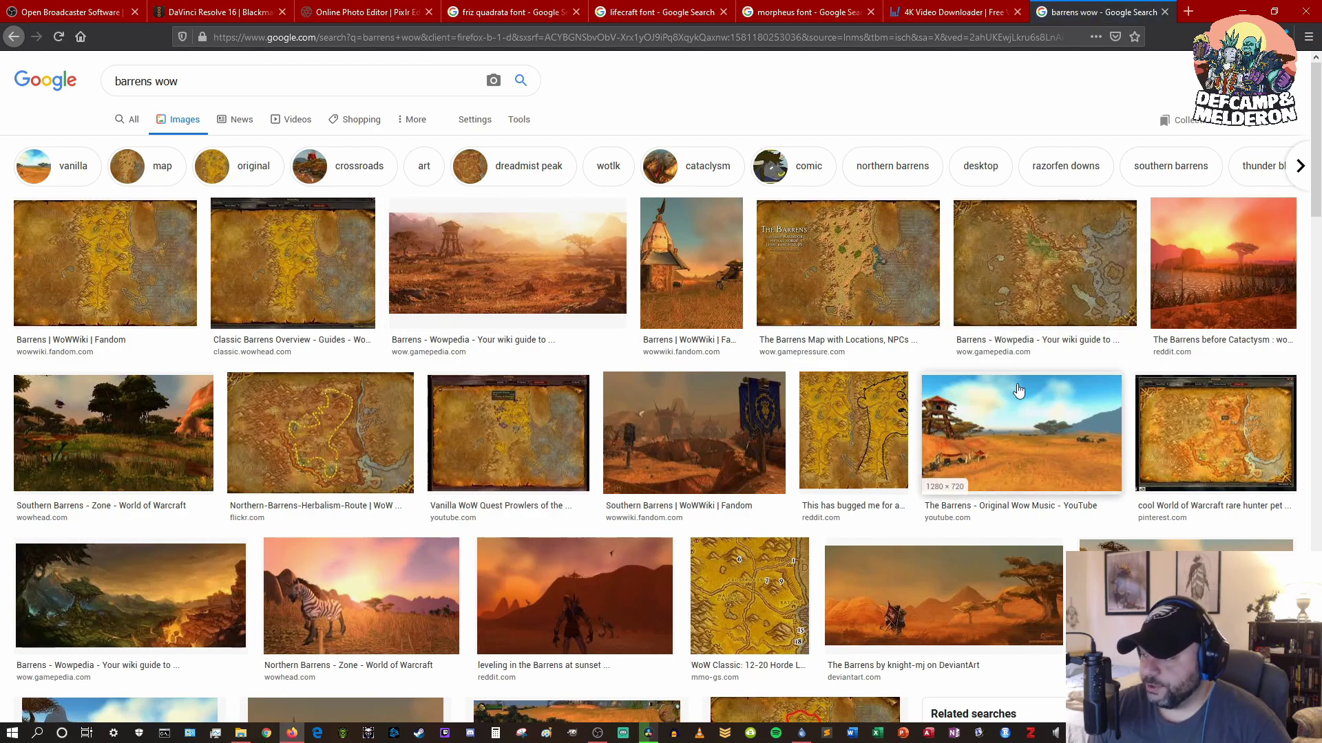
Examine the Barrens image results and related images for a suitable landscape background, previewing several candidates
left_click(993, 454)
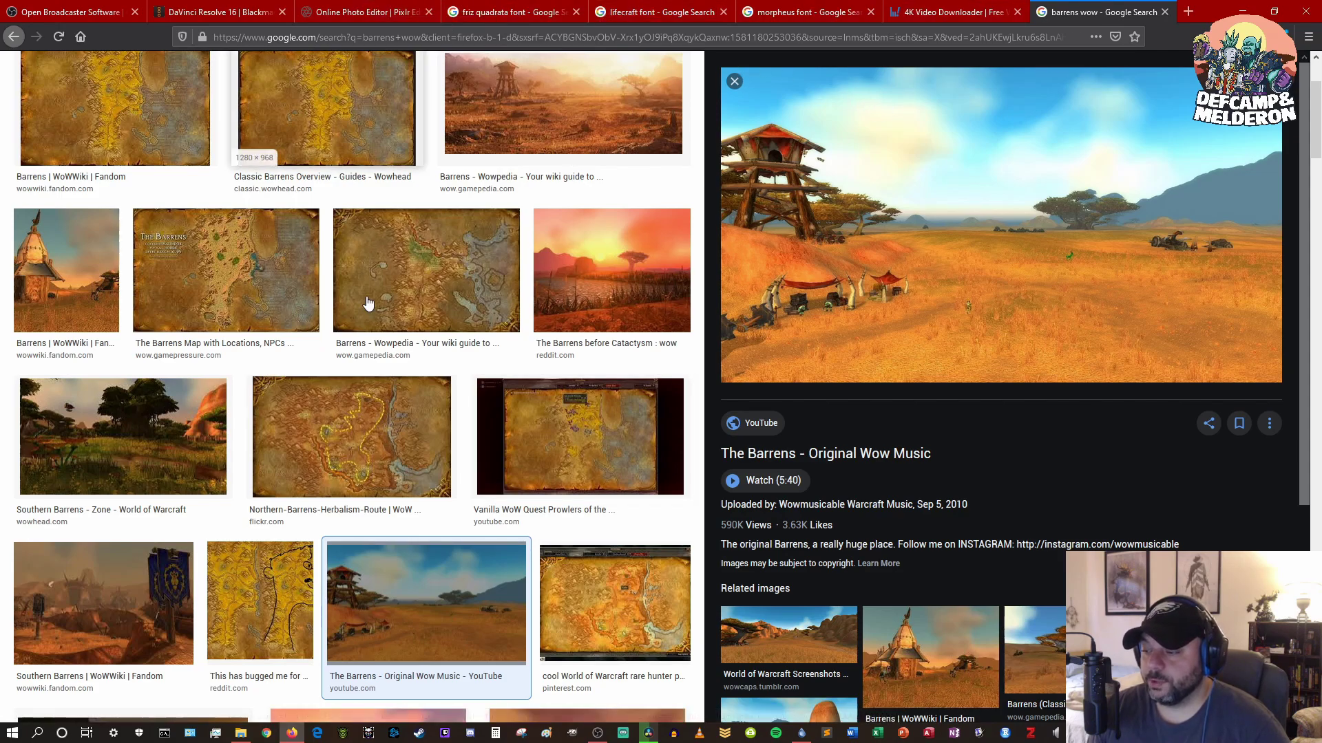
scroll(365, 327, "up", 3)
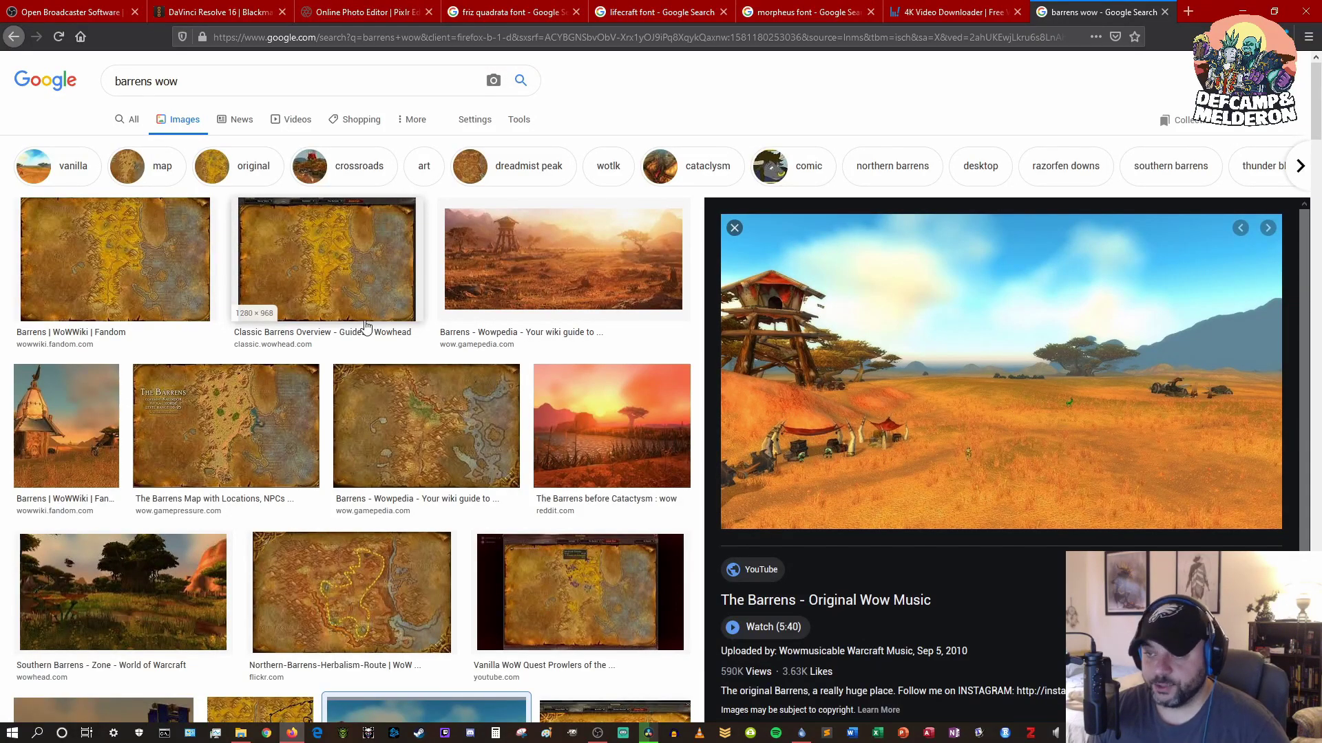
scroll(909, 413, "down", 2)
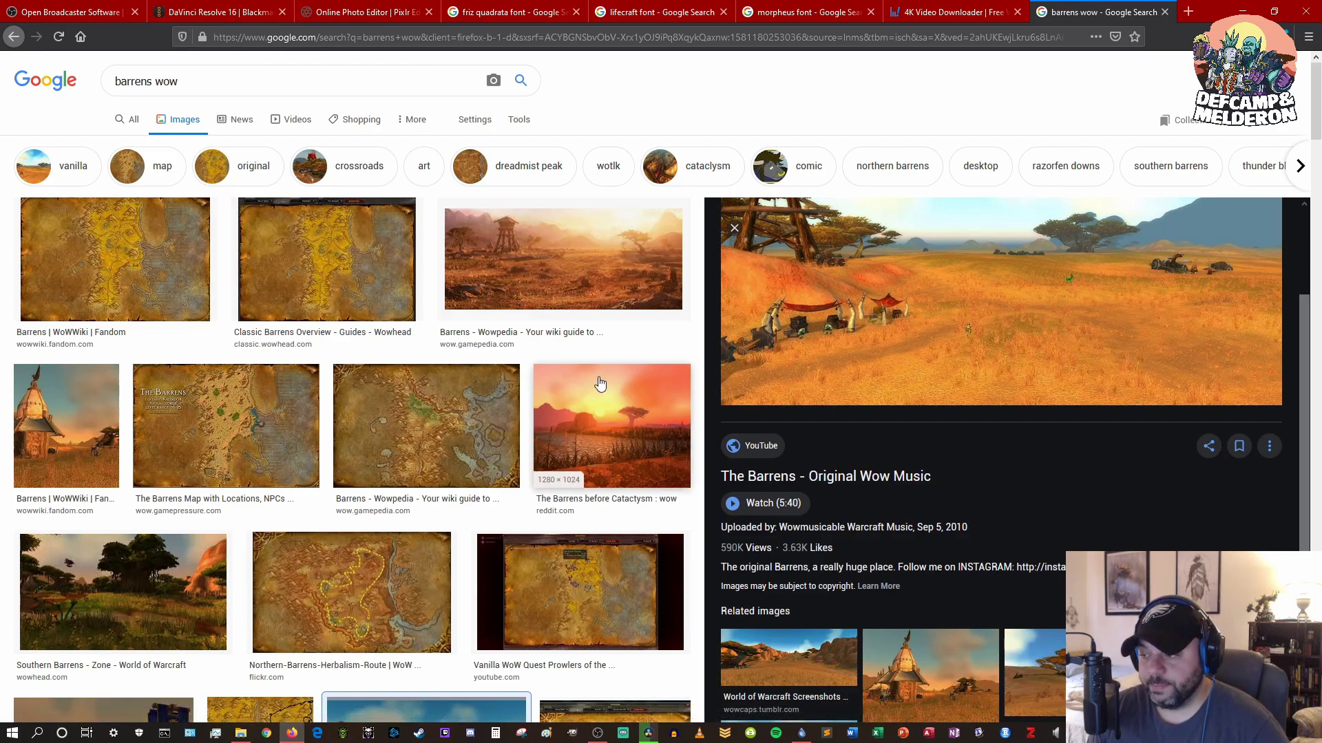
scroll(603, 384, "down", 3)
left_click(970, 491)
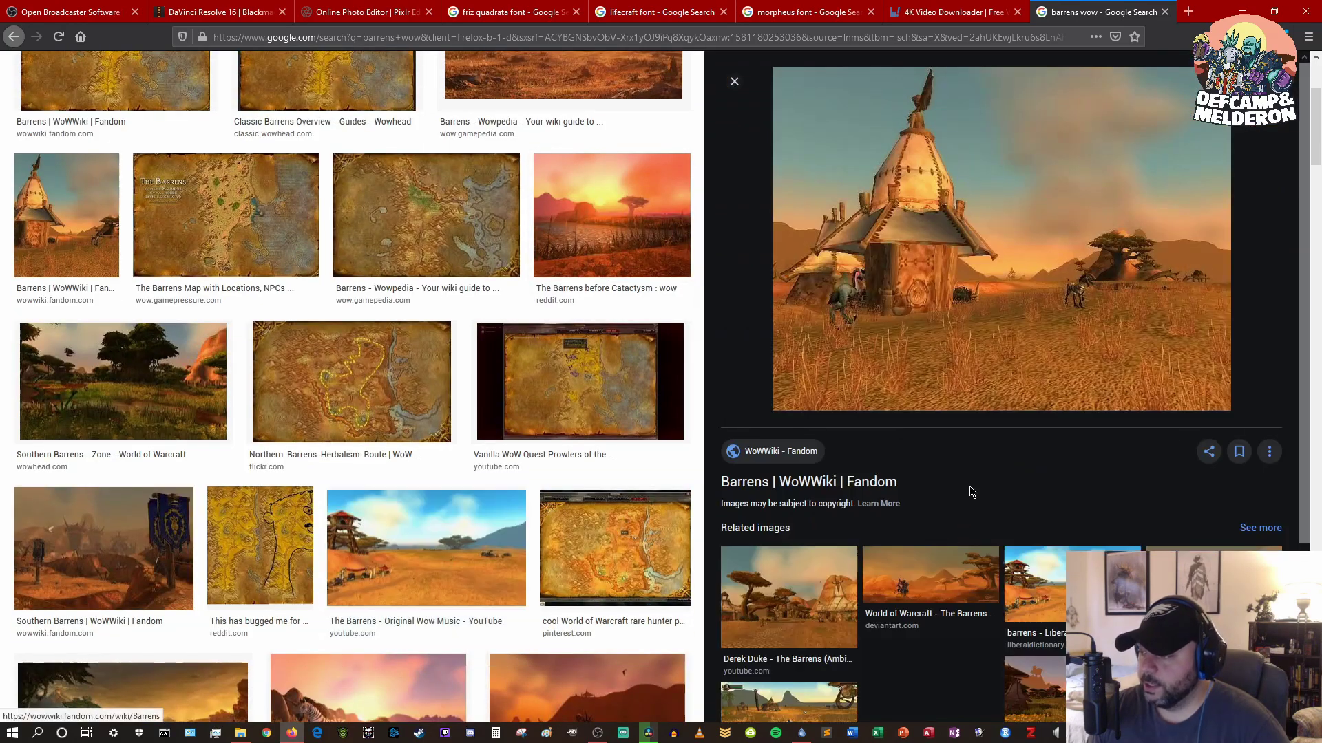
left_click(1036, 585)
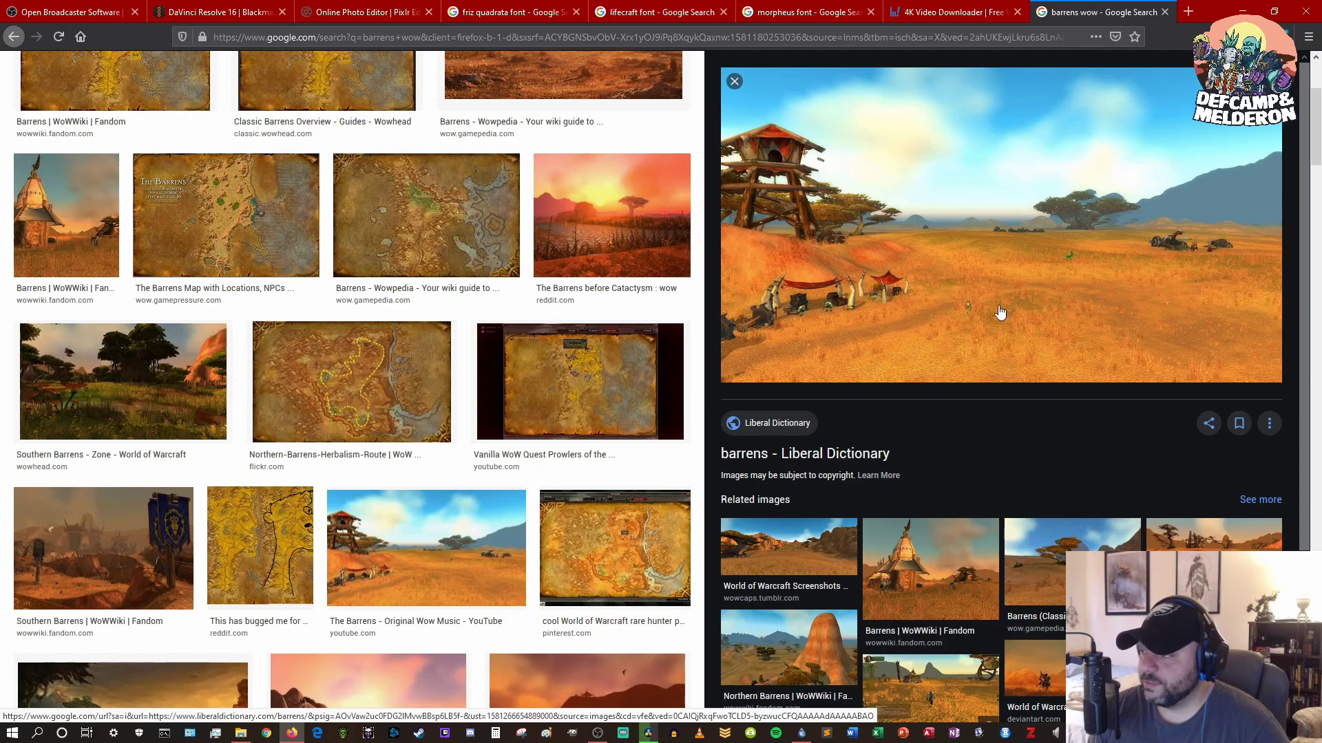
scroll(1011, 333, "down", 3)
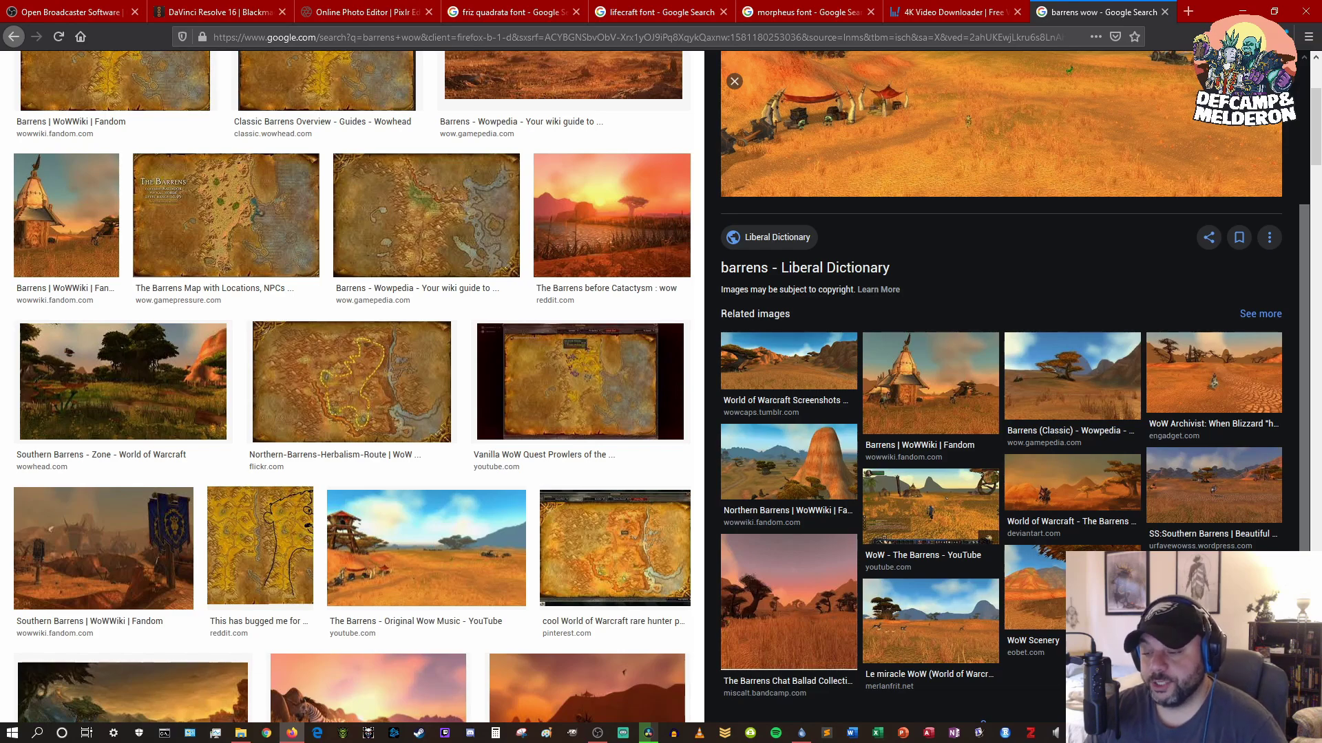
scroll(625, 436, "down", 5)
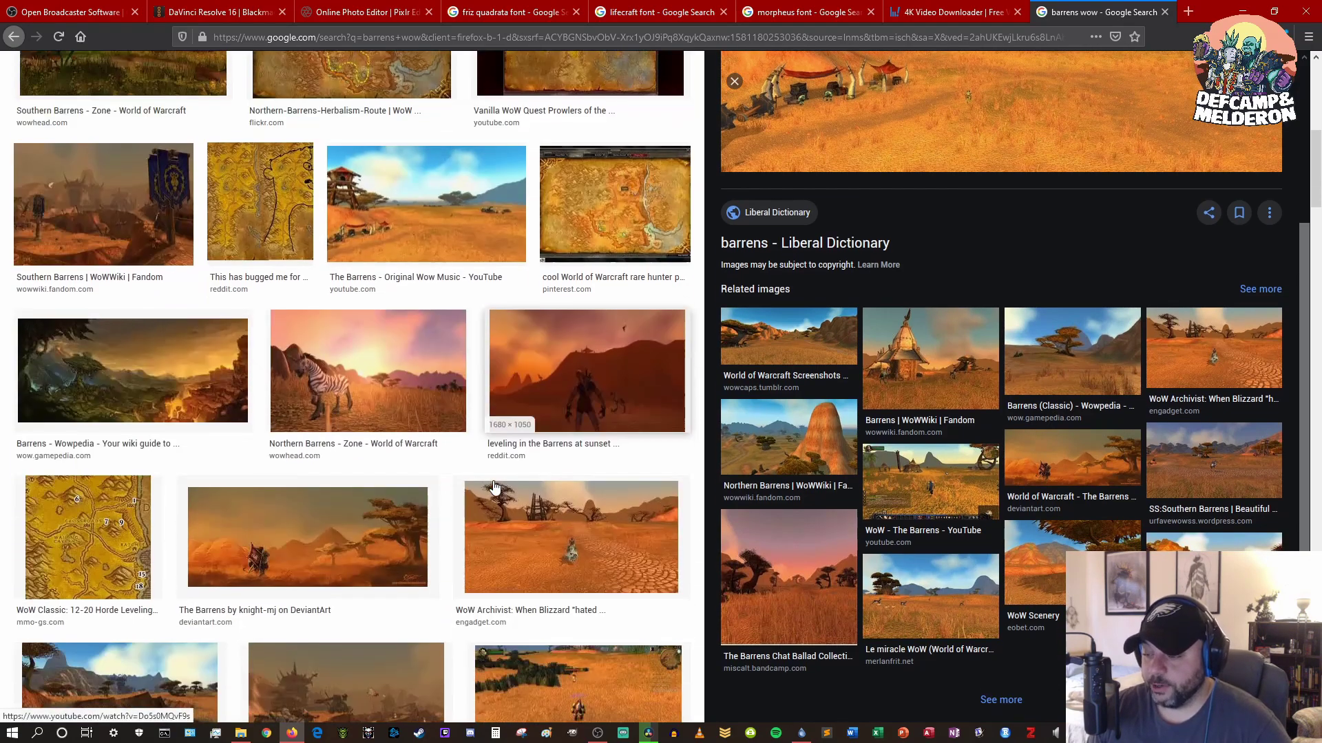
Save the Wowhead Northern Barrens picture with the zebra to the Desktop as "barrens"
left_click(368, 365)
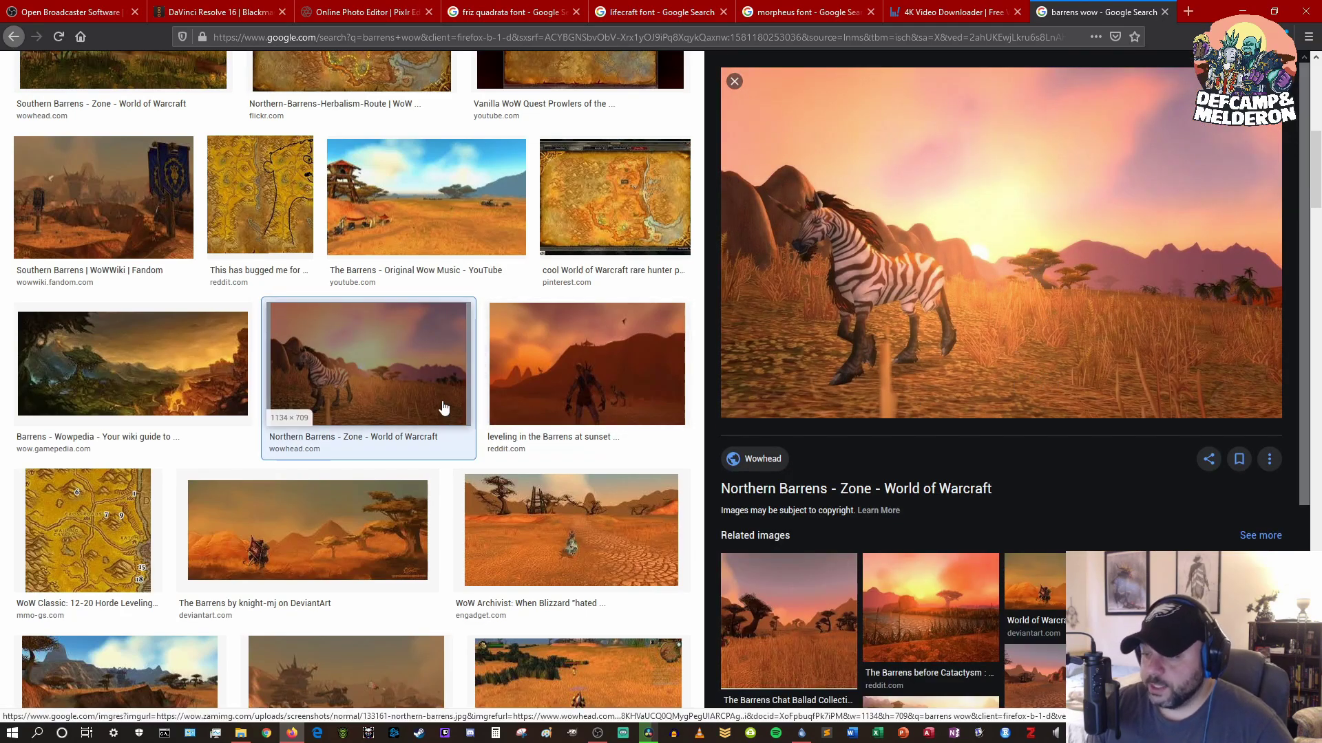
right_click(928, 357)
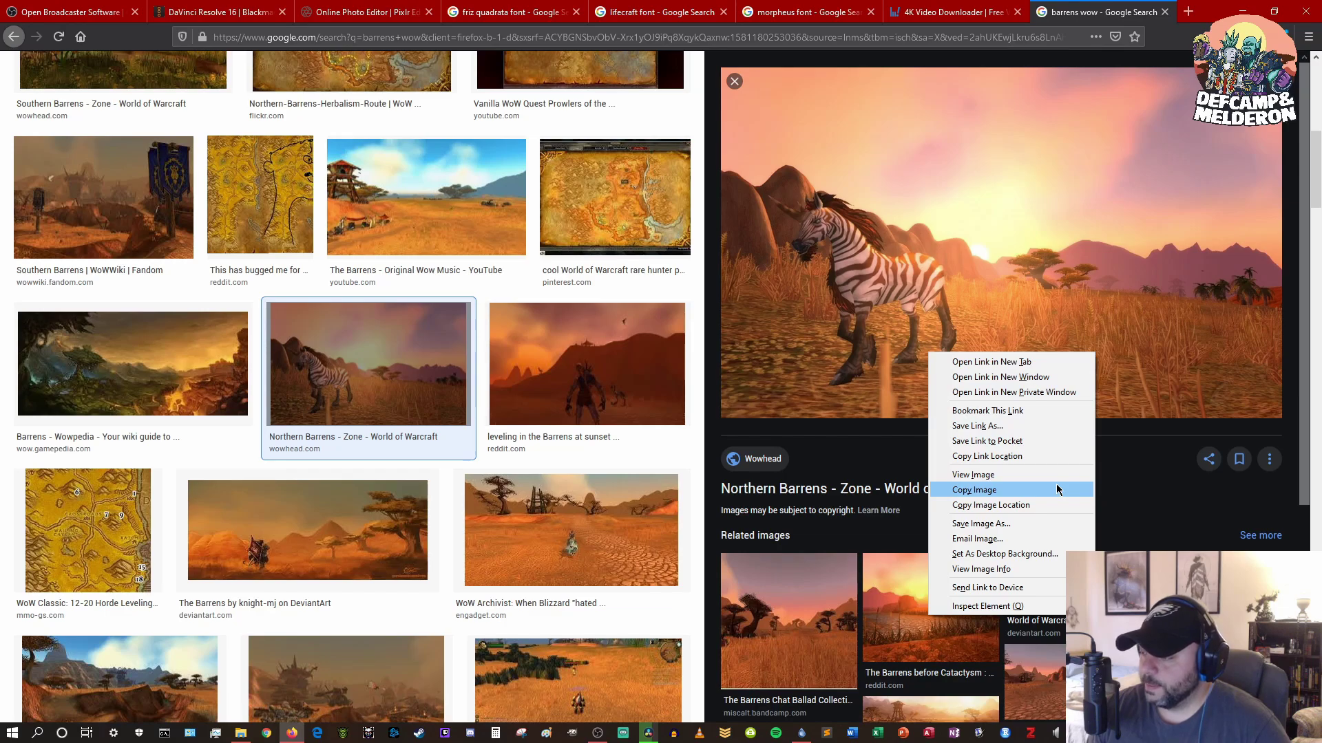
left_click(1031, 525)
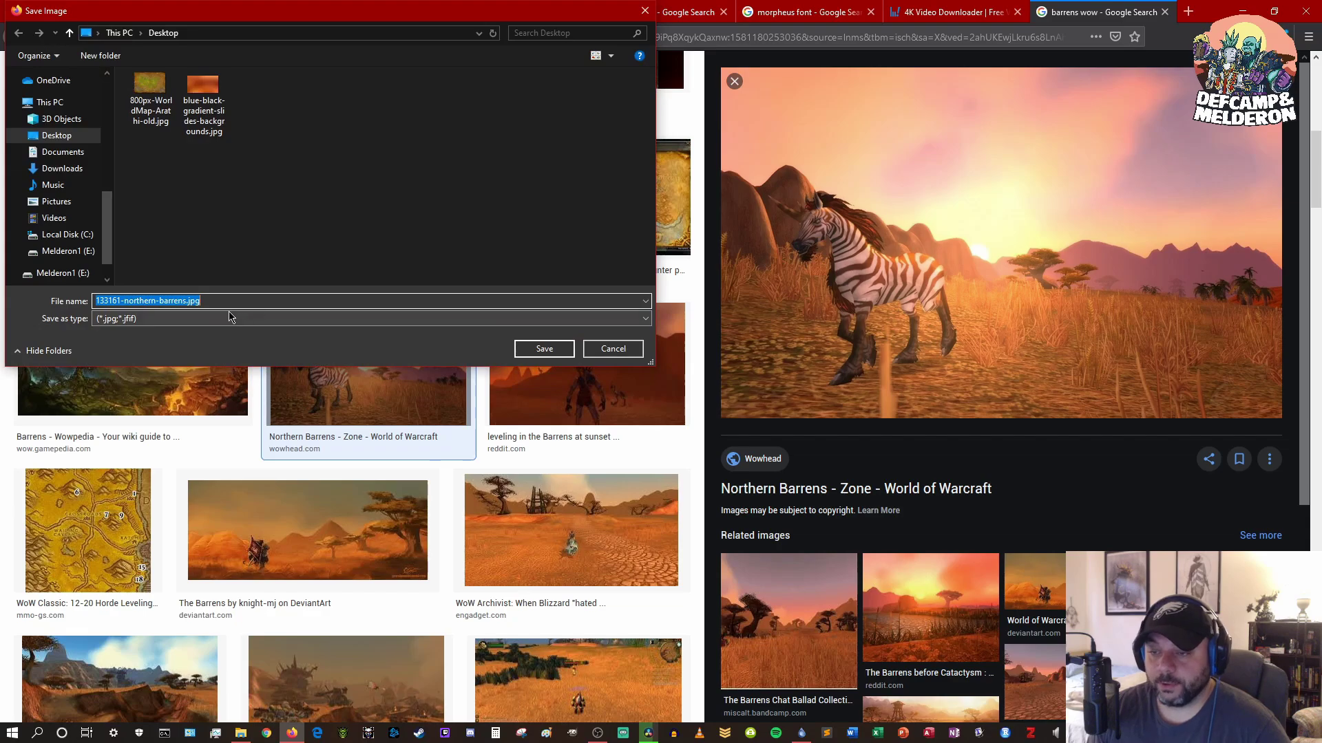
type("barr")
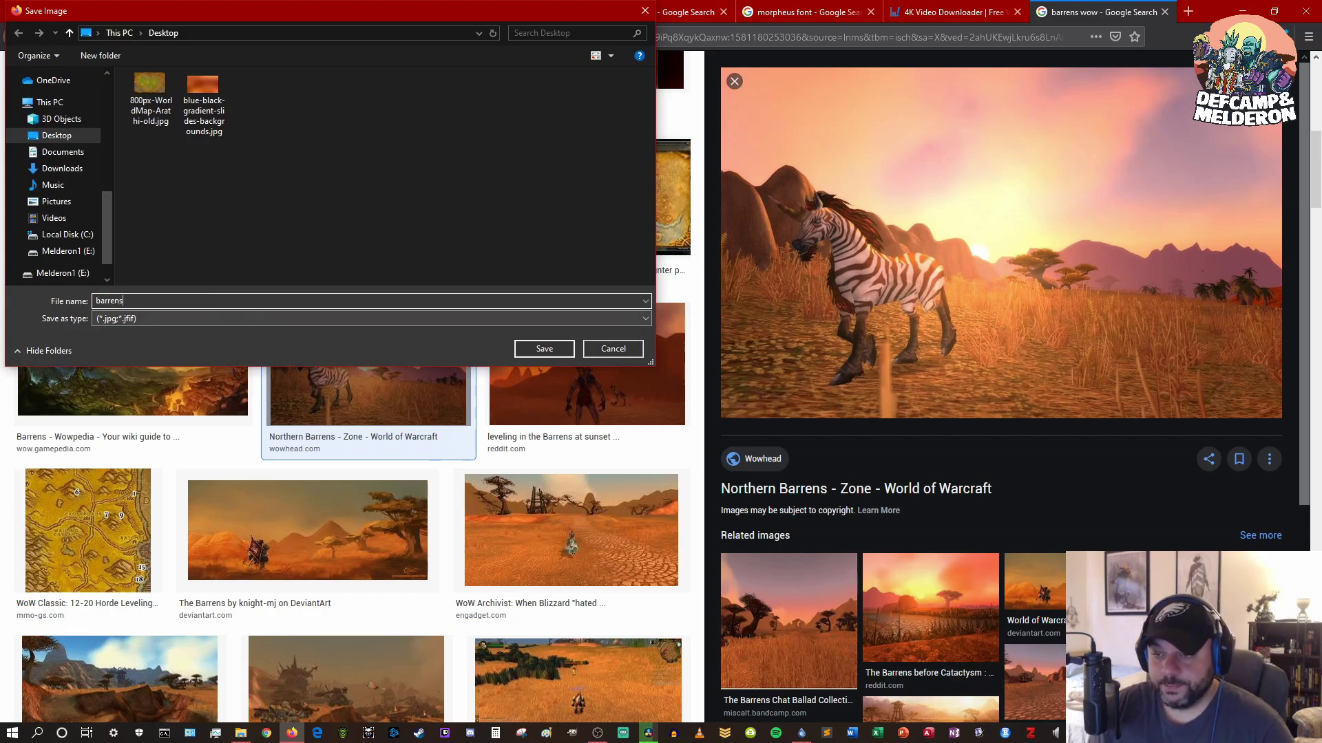
type("ens")
left_click(544, 349)
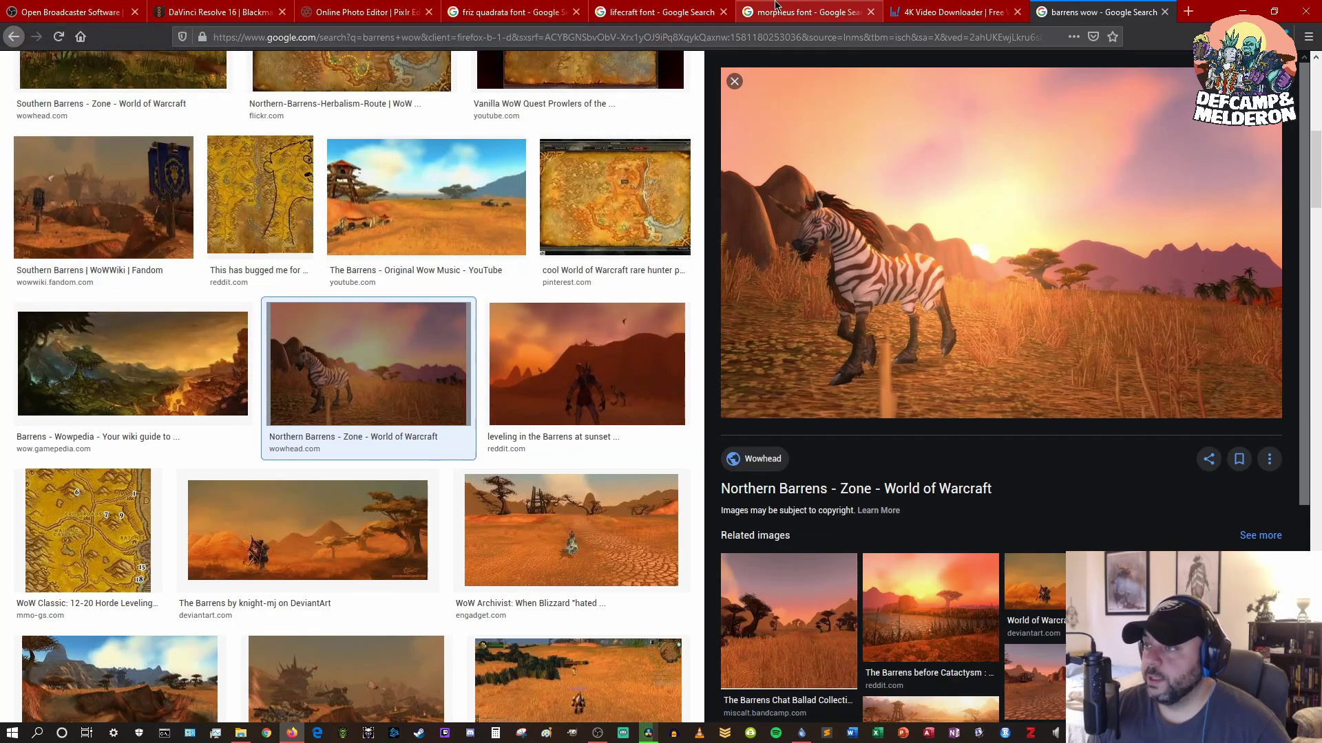
Return to the Pixlr online photo editor and open barrens.jpg from the Desktop
left_click(365, 12)
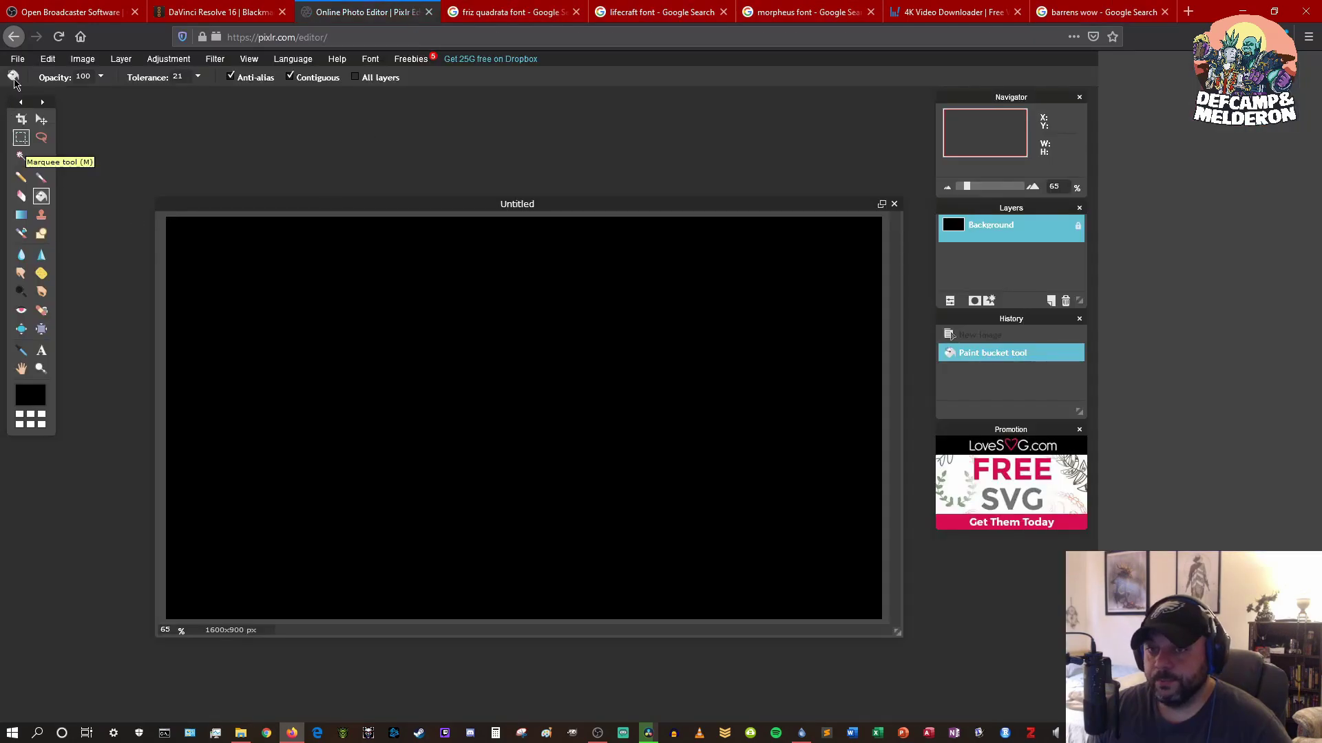
left_click(17, 58)
left_click(35, 87)
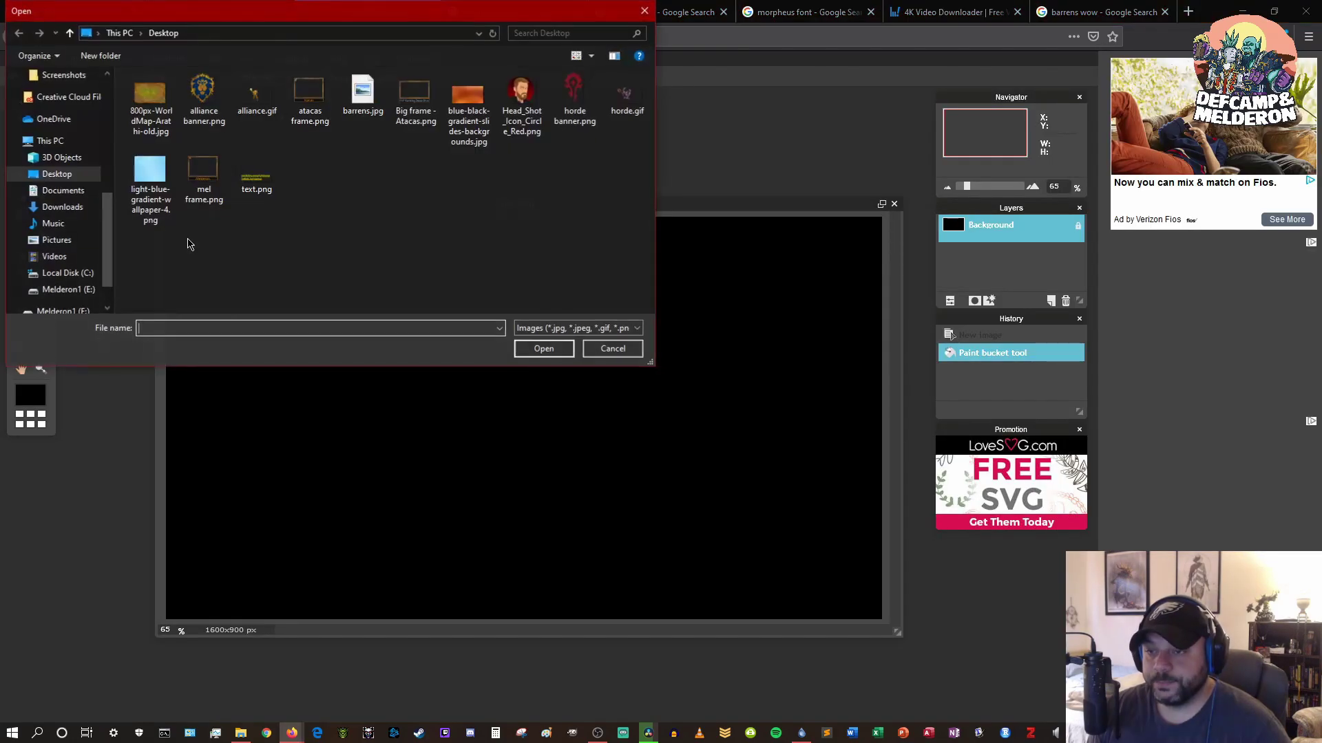
double_click(359, 110)
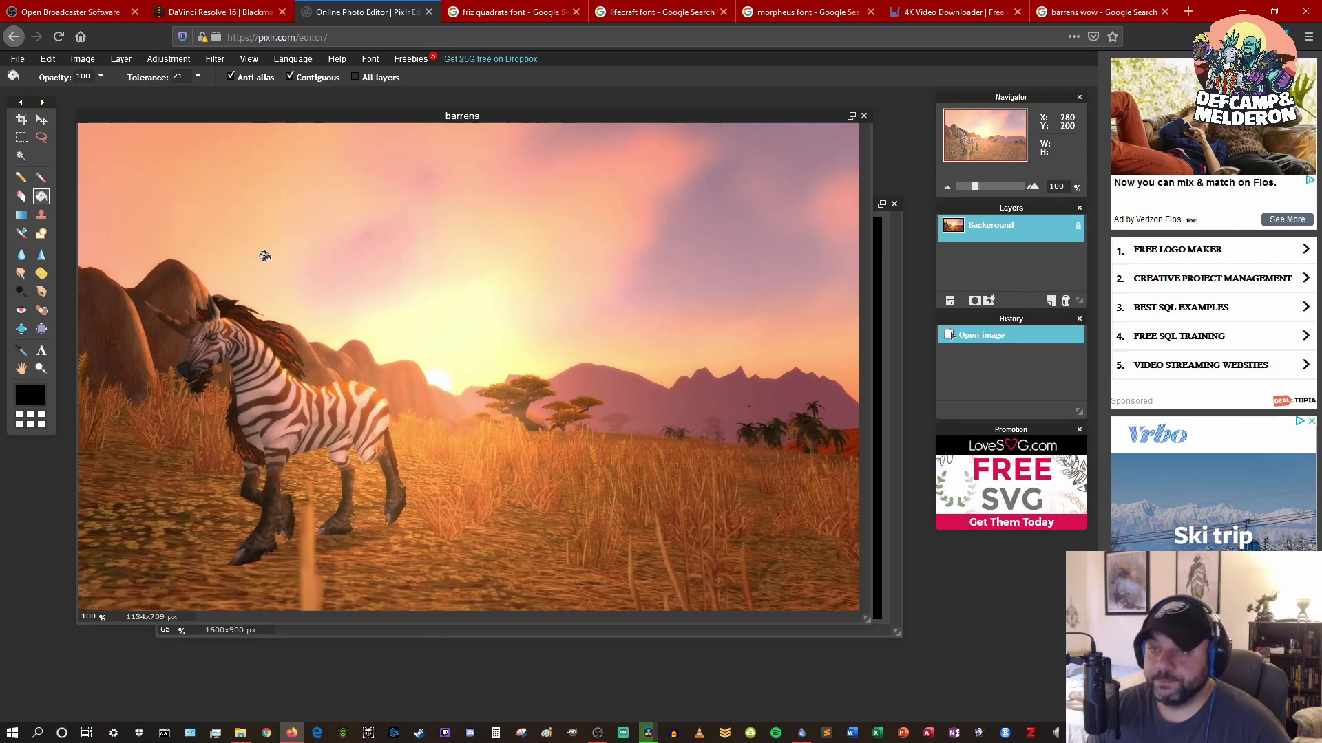
Resize the barrens image to 1600 x 900 pixels without constraining its proportions
left_click(82, 62)
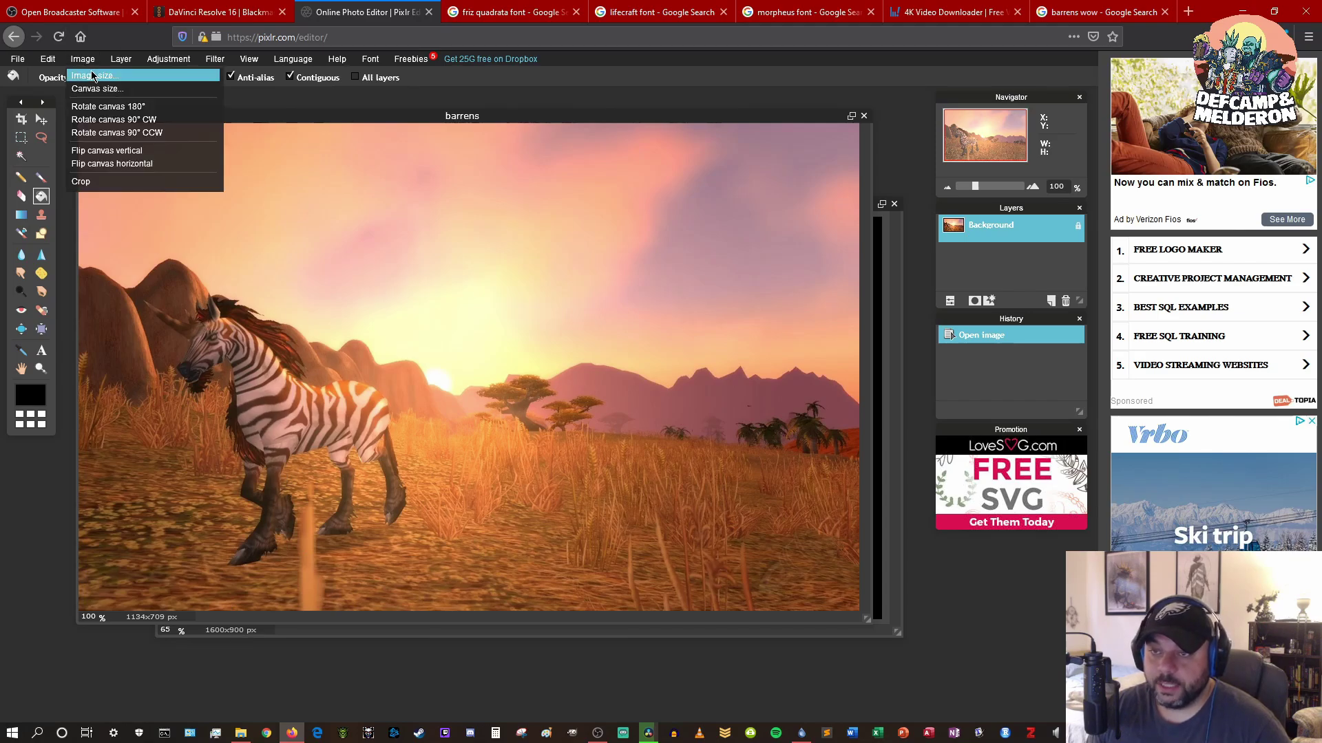
left_click(93, 75)
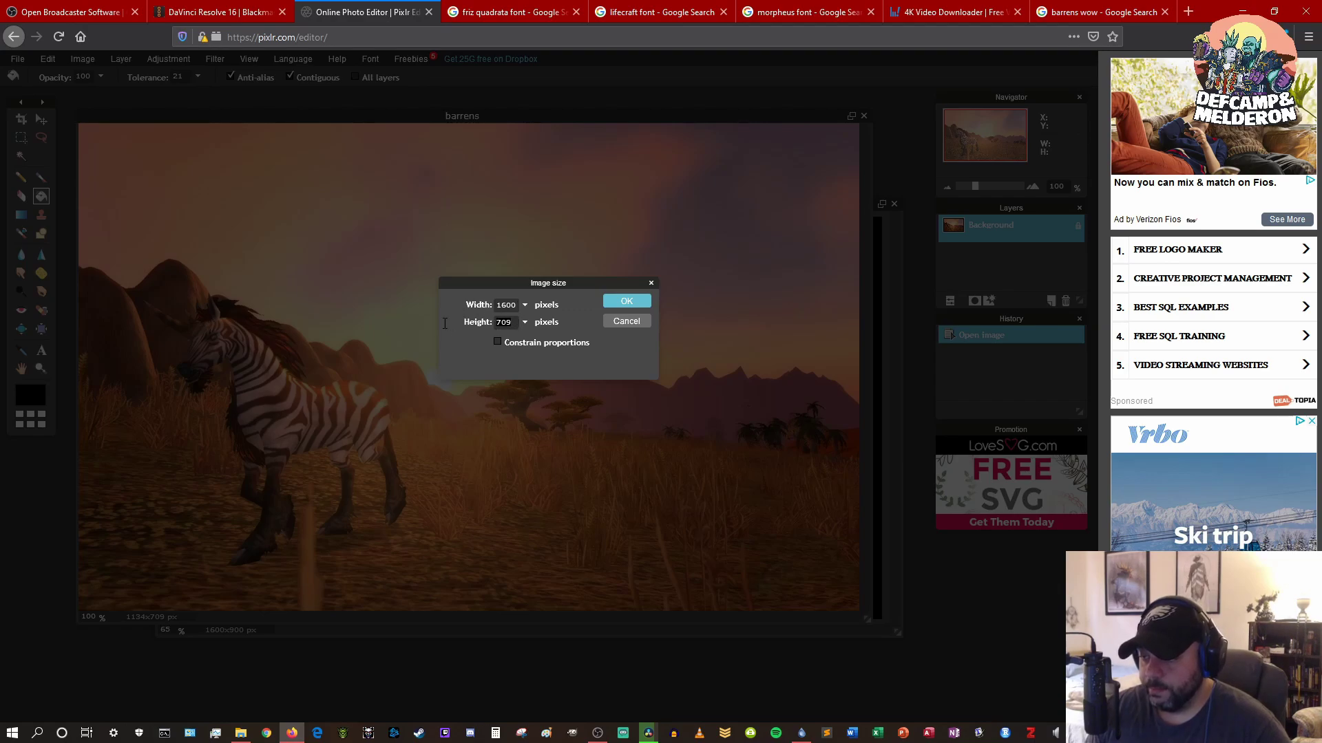
left_click(617, 307)
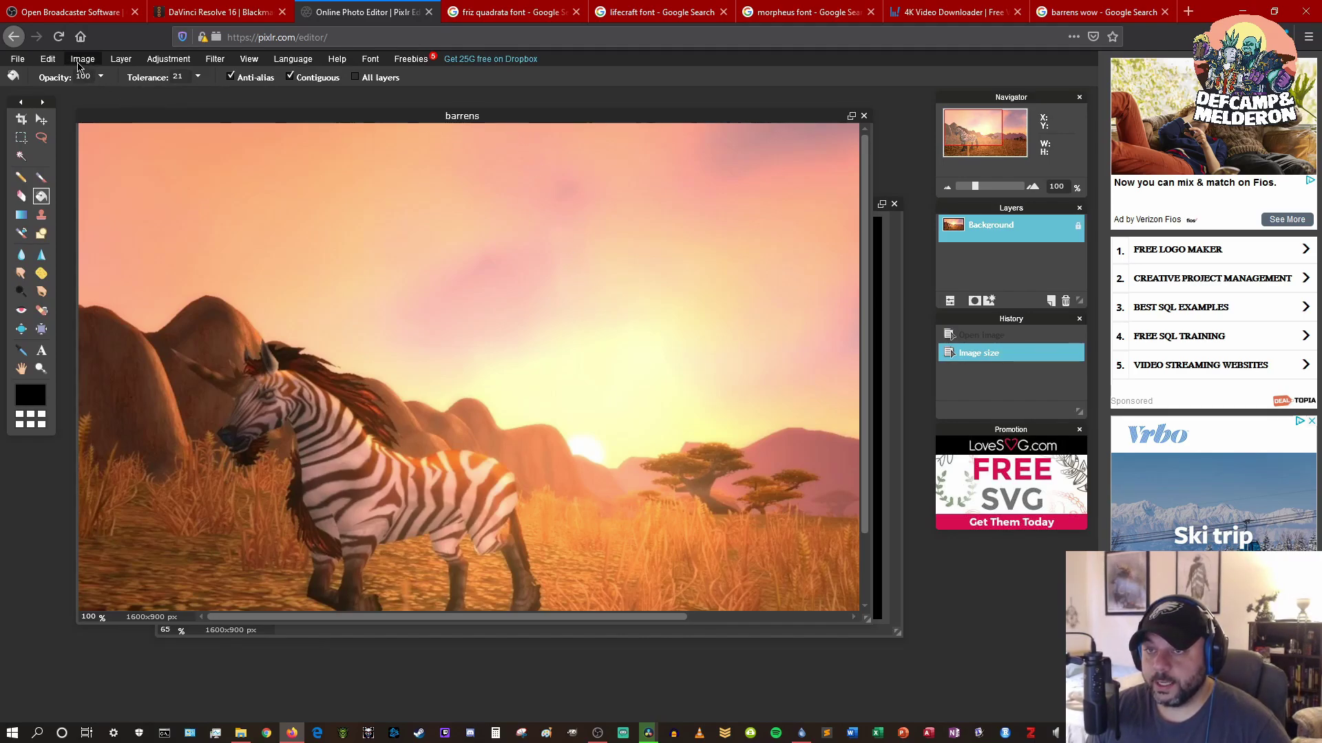
Select the entire barrens image and copy it
left_click(79, 62)
mouse_move(52, 58)
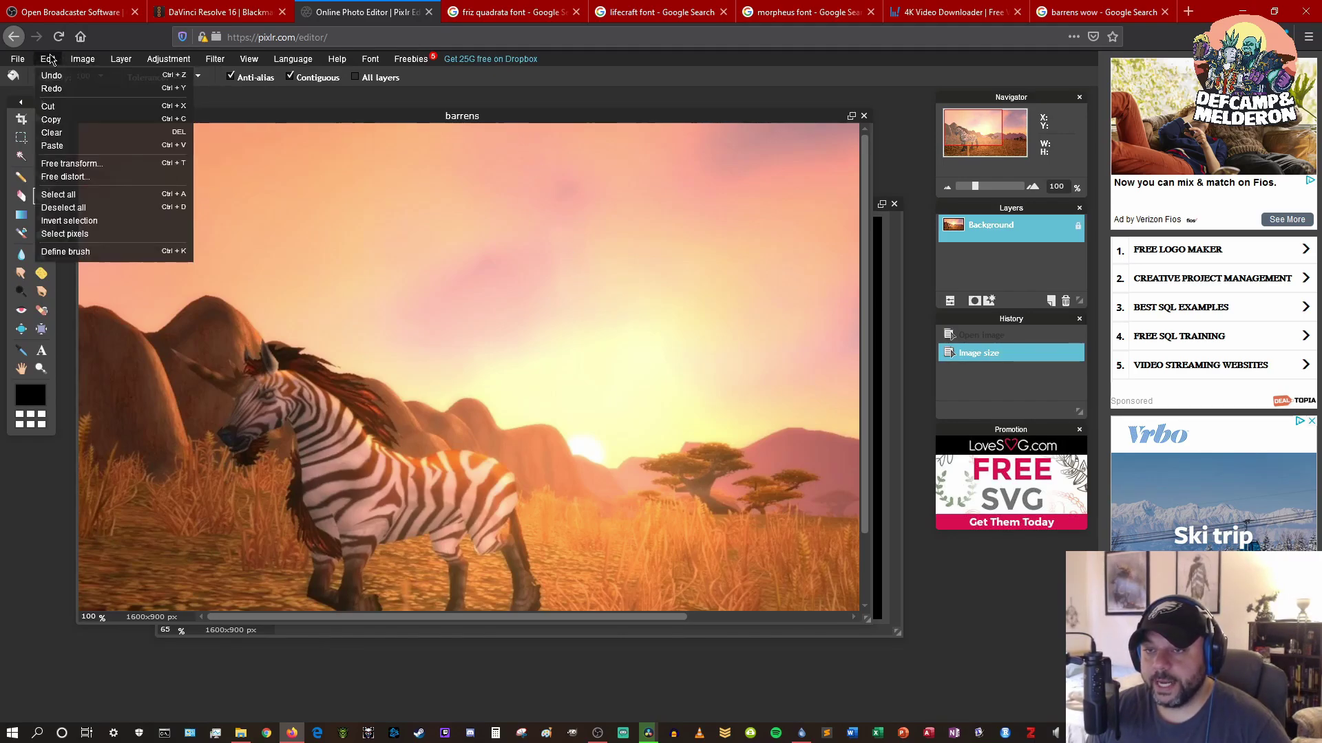
left_click(58, 194)
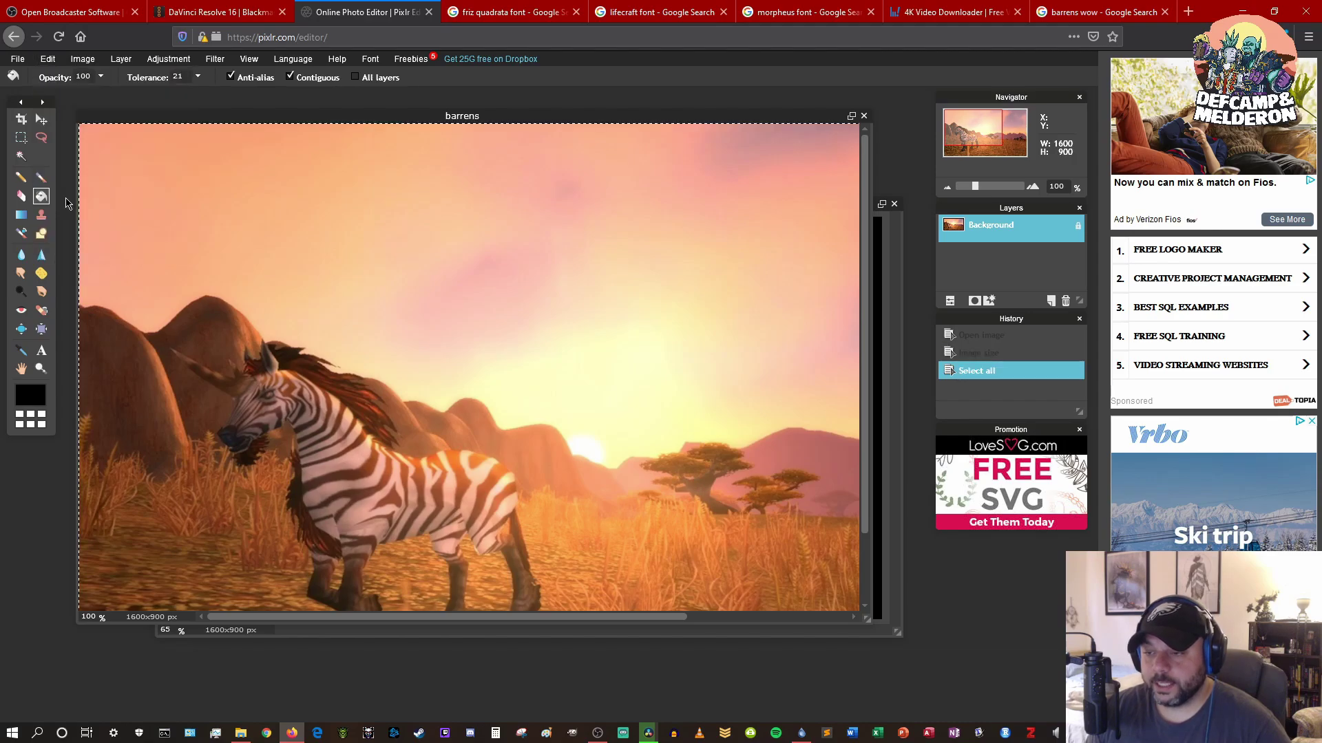
left_click(55, 62)
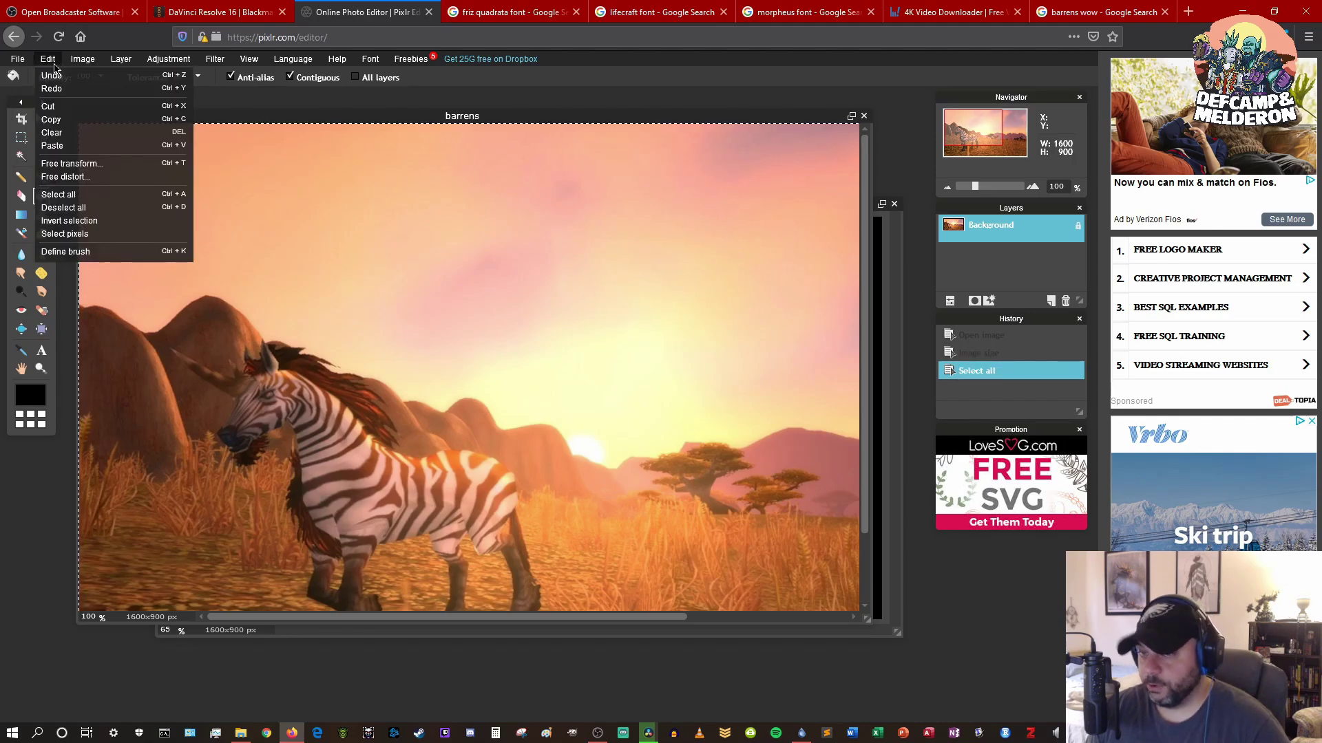
left_click(67, 120)
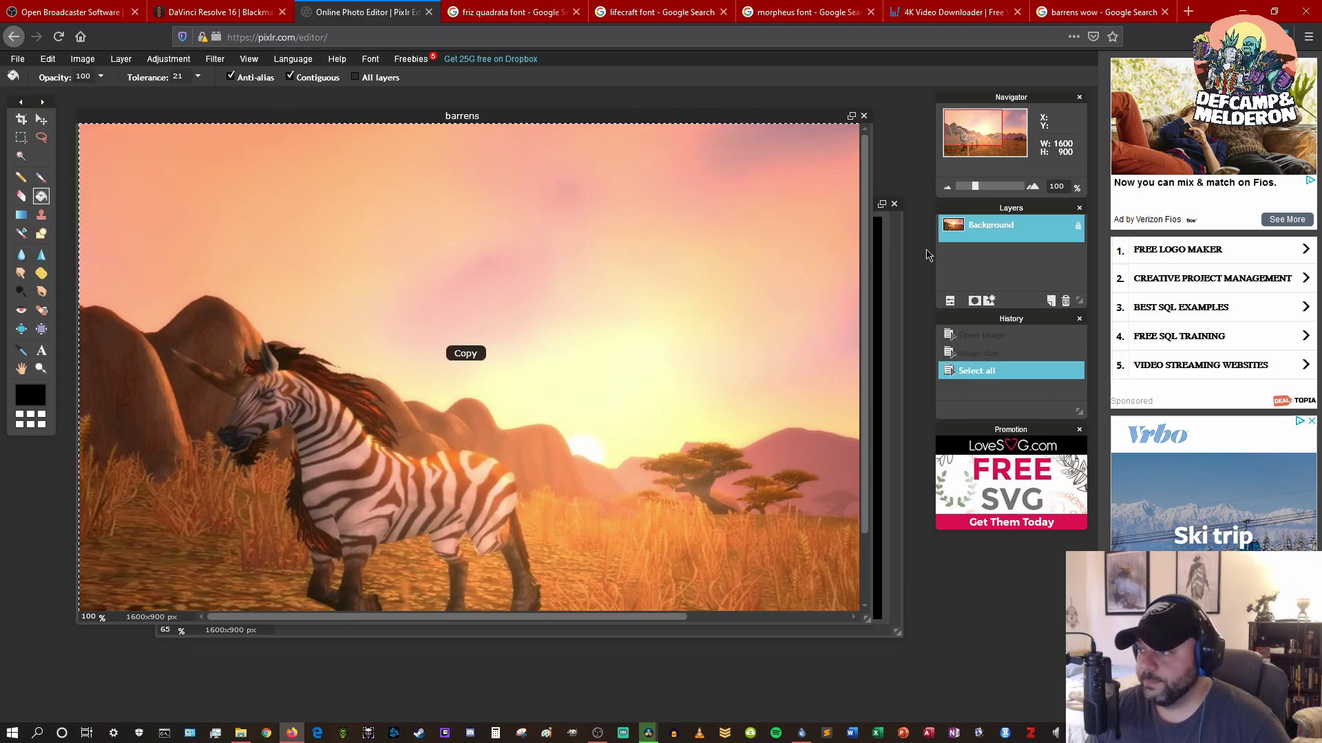
Paste the copied barrens picture as a layer into the black Untitled image
left_click(903, 246)
left_click(48, 59)
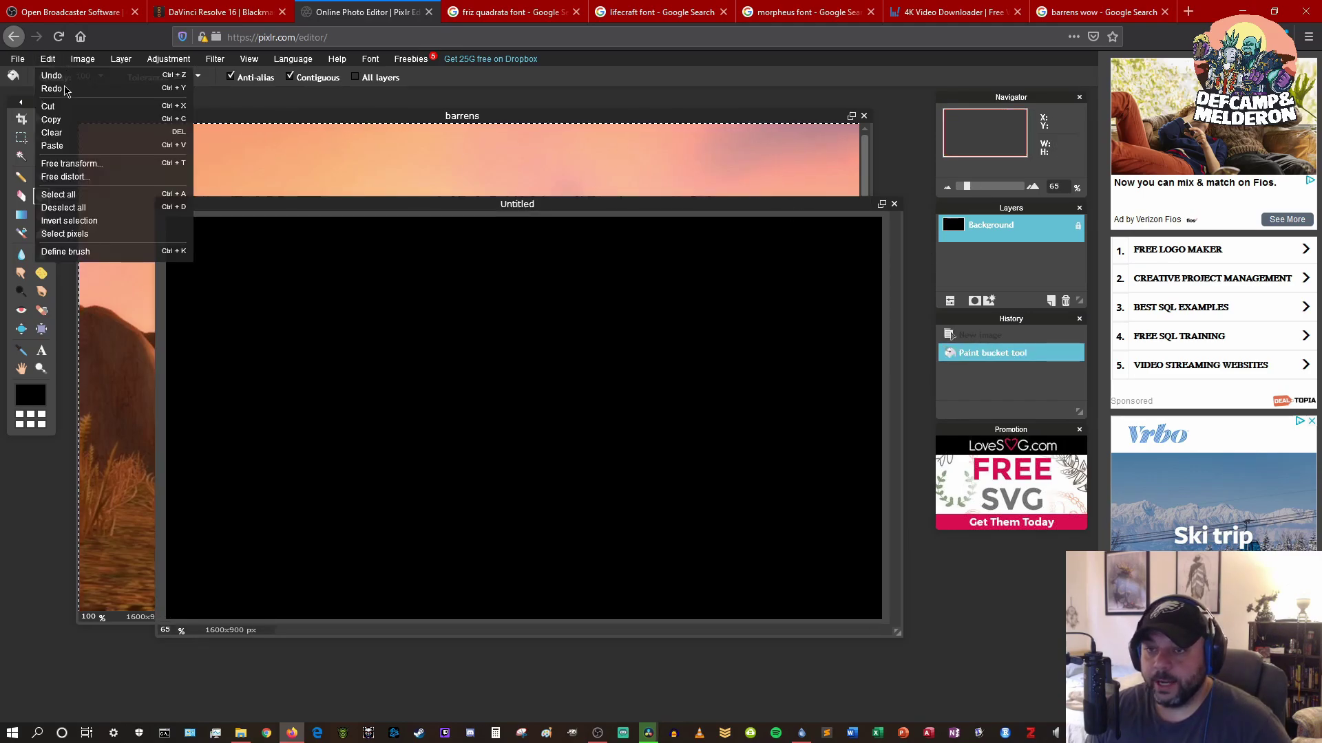
left_click(62, 141)
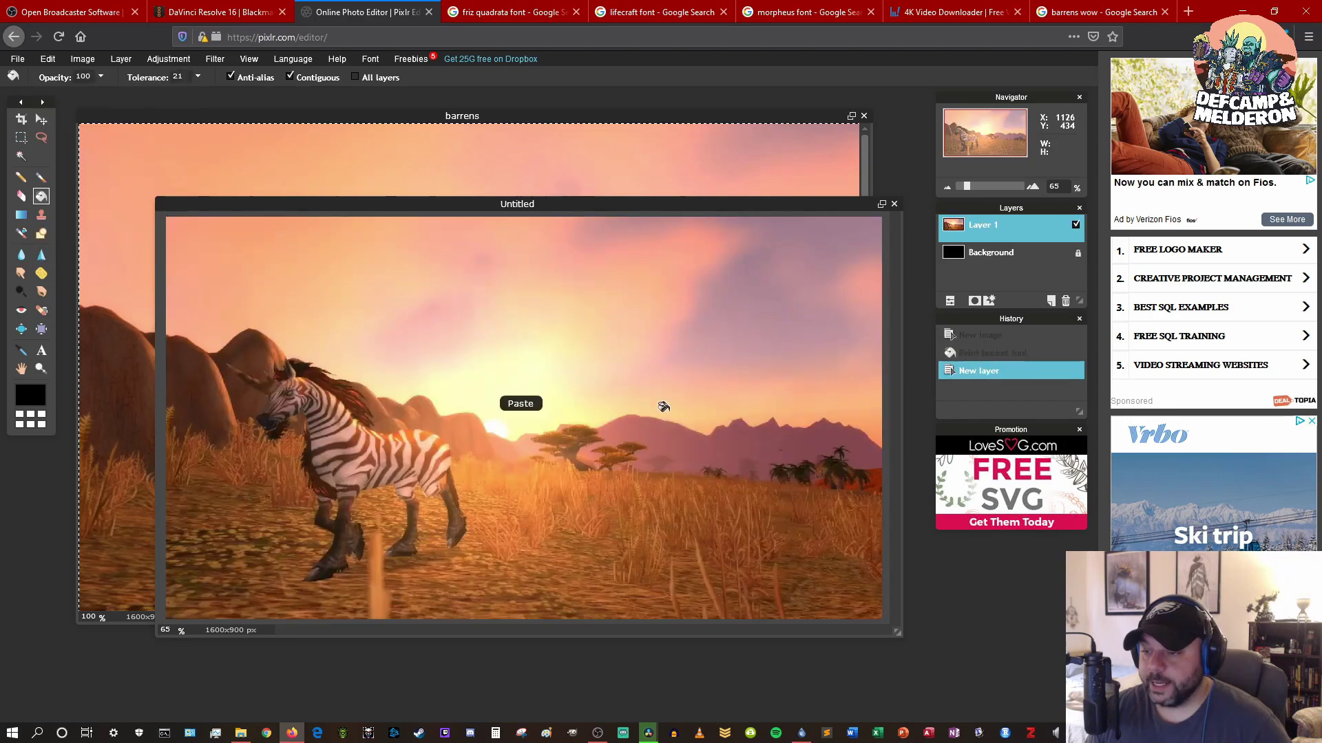
Close the separate barrens image and flip the Untitled image's canvas horizontally
left_click(863, 115)
left_click(543, 405)
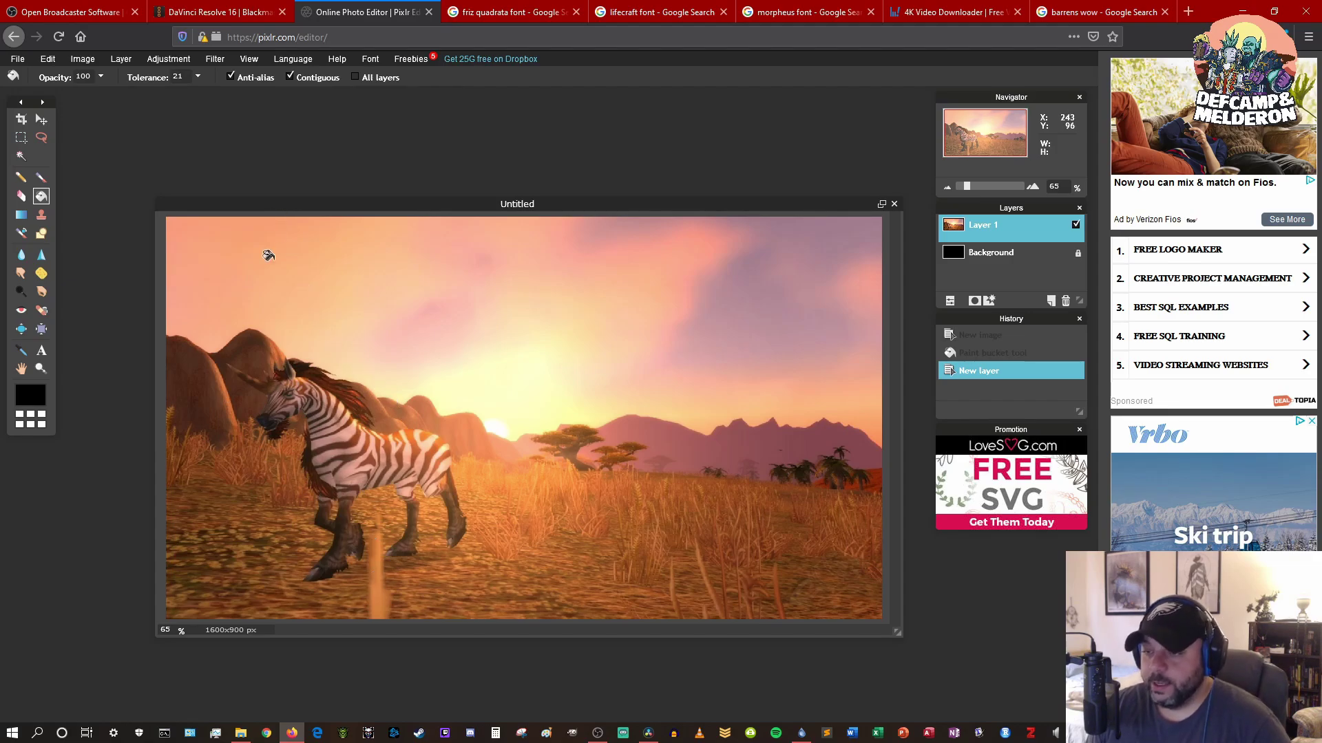
left_click(83, 62)
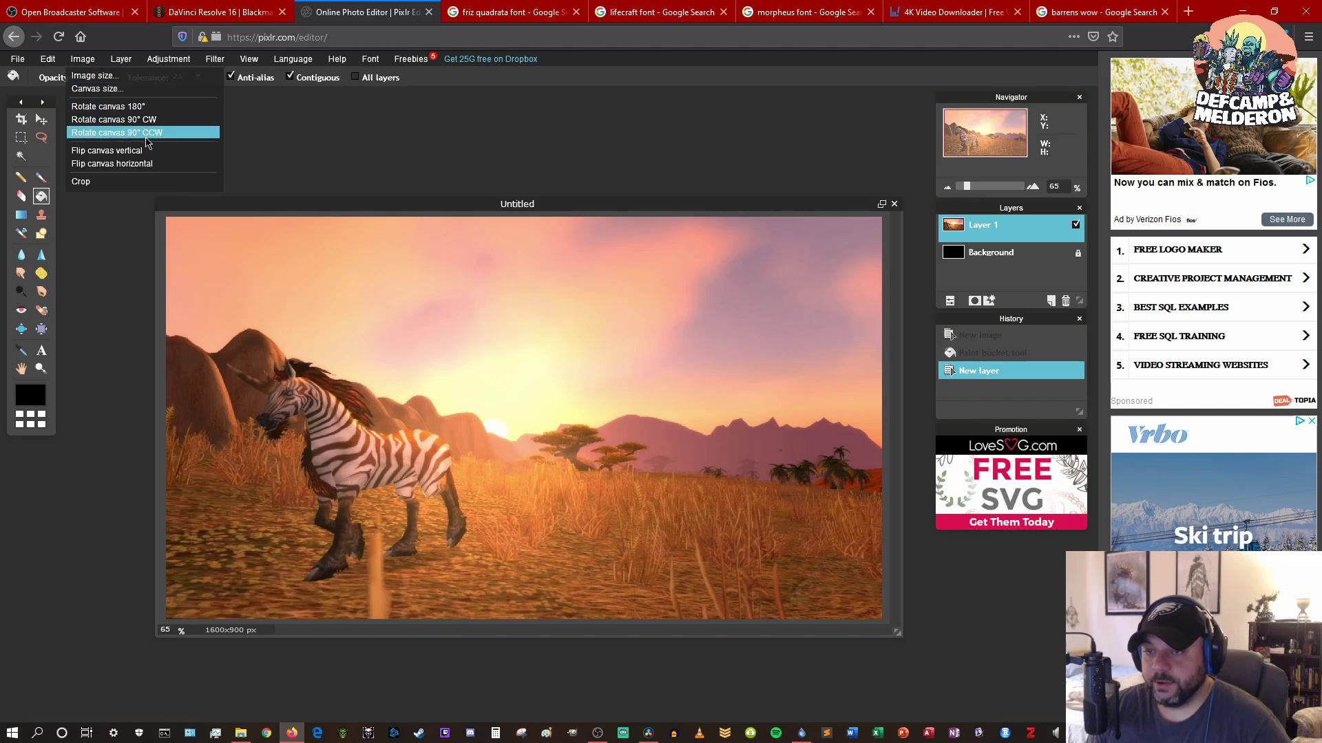
left_click(165, 163)
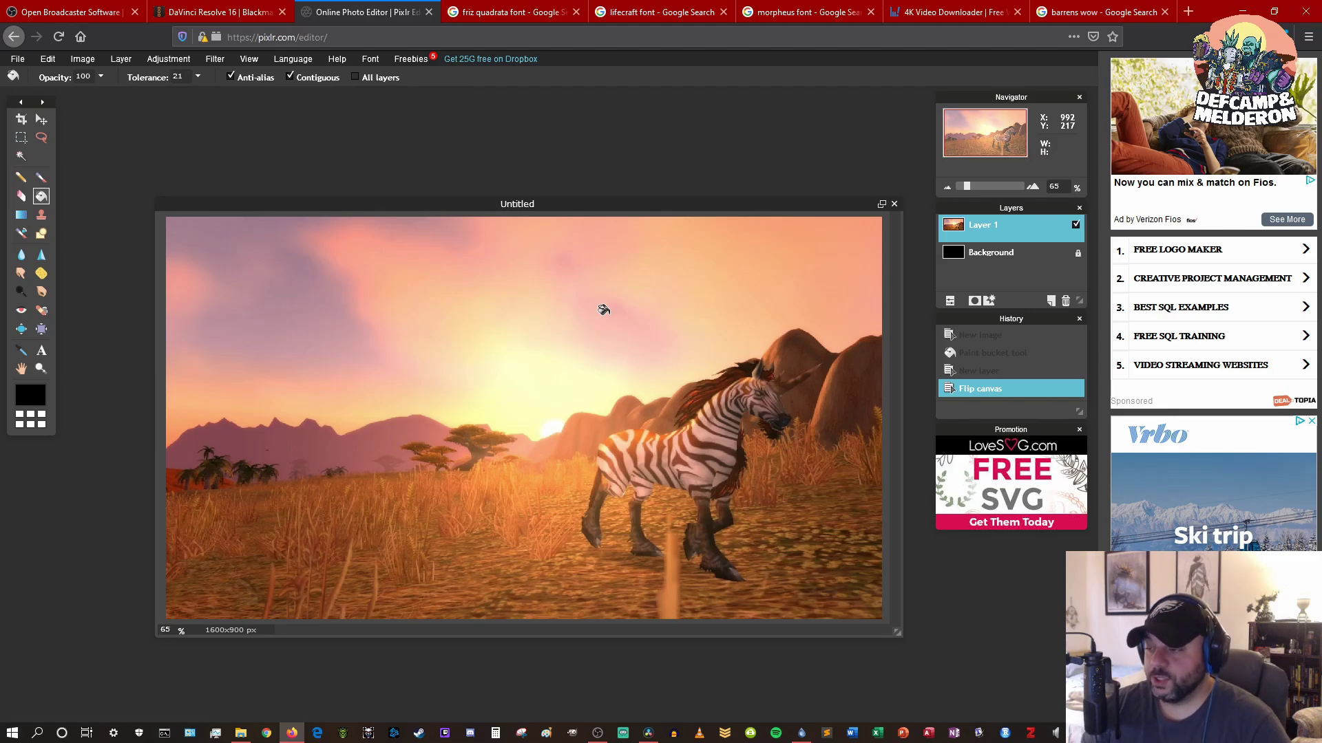
Apply a black vignette of size 50 to the barrens layer
left_click(205, 61)
left_click(256, 296)
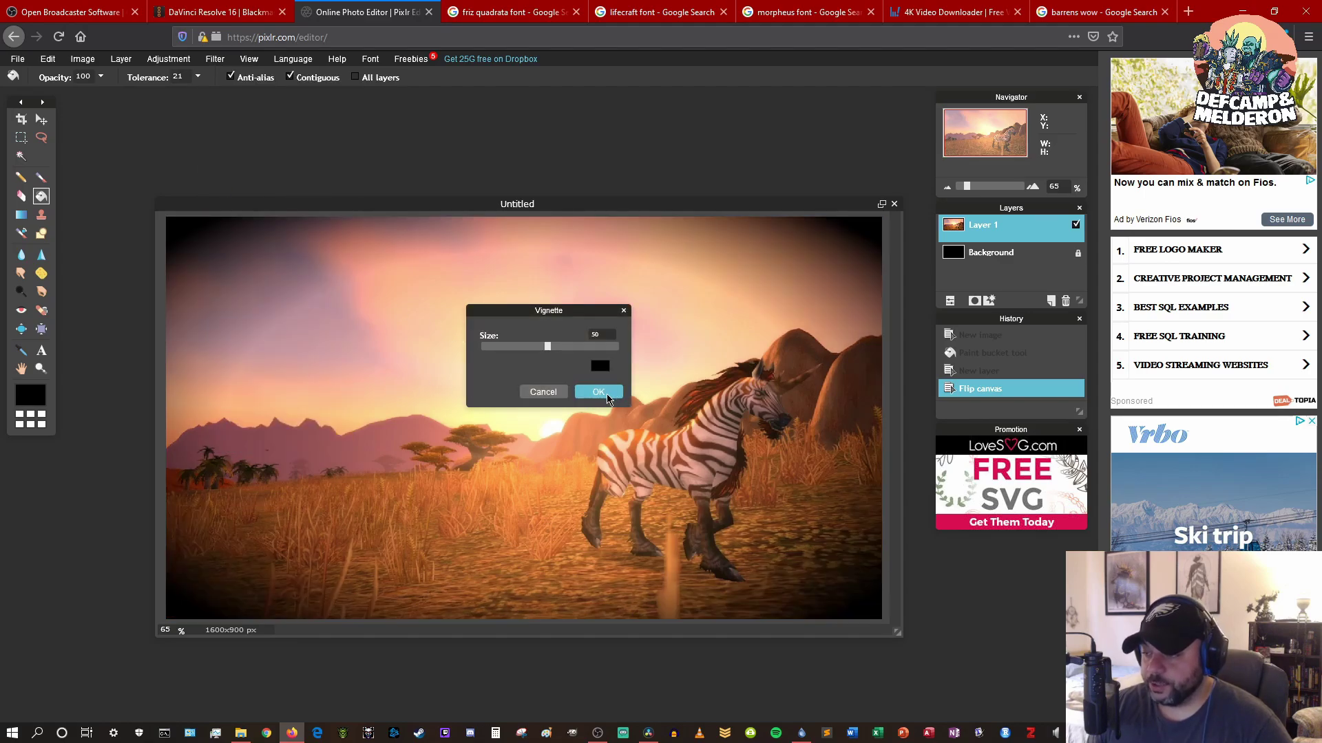
left_click(599, 392)
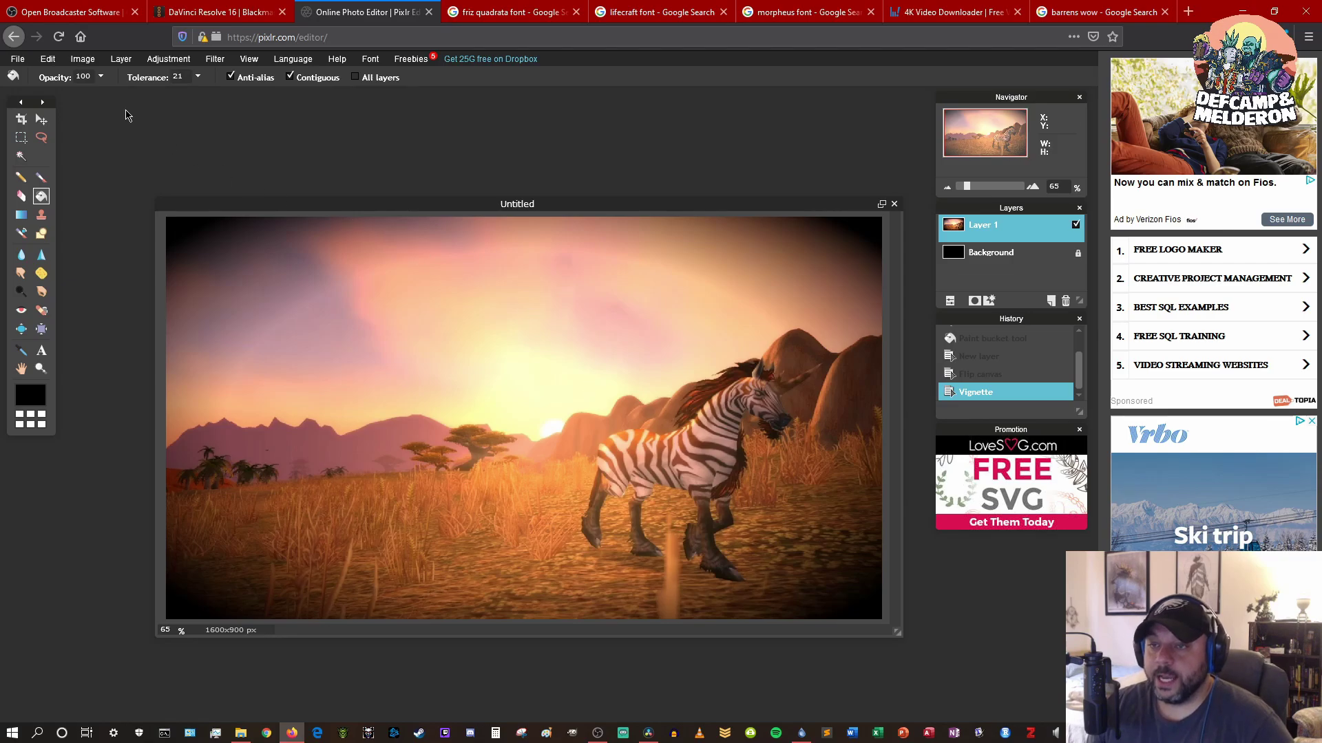
Raise the barrens layer's saturation to 23 with the Hue & Saturation adjustment
left_click(185, 61)
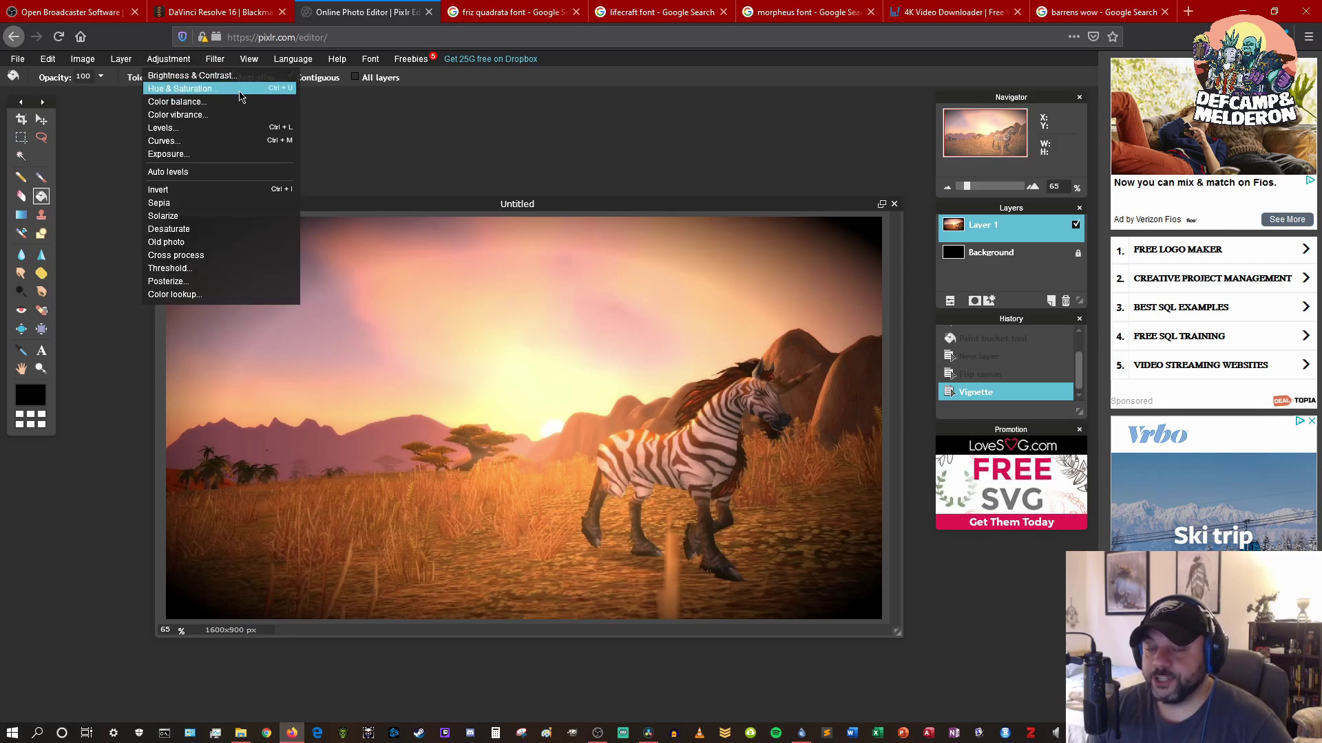
left_click(241, 93)
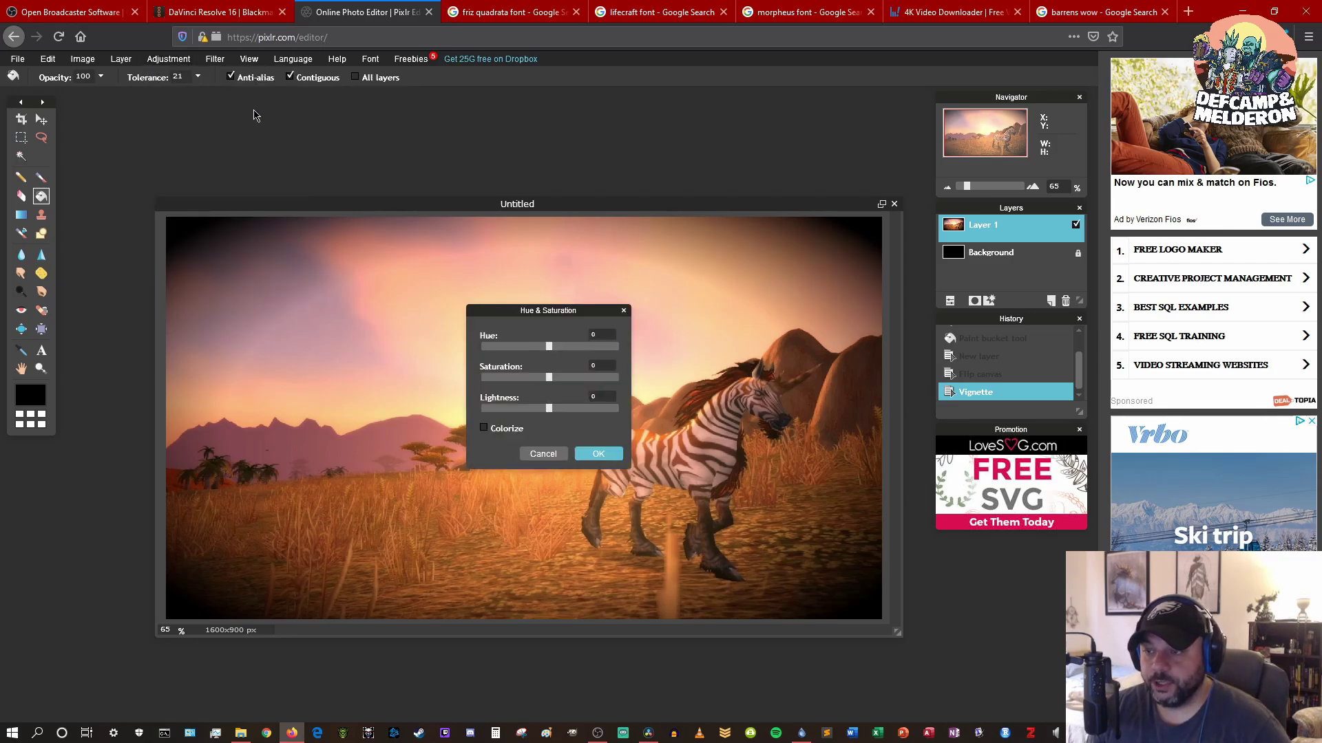
left_click_drag(549, 382, 561, 386)
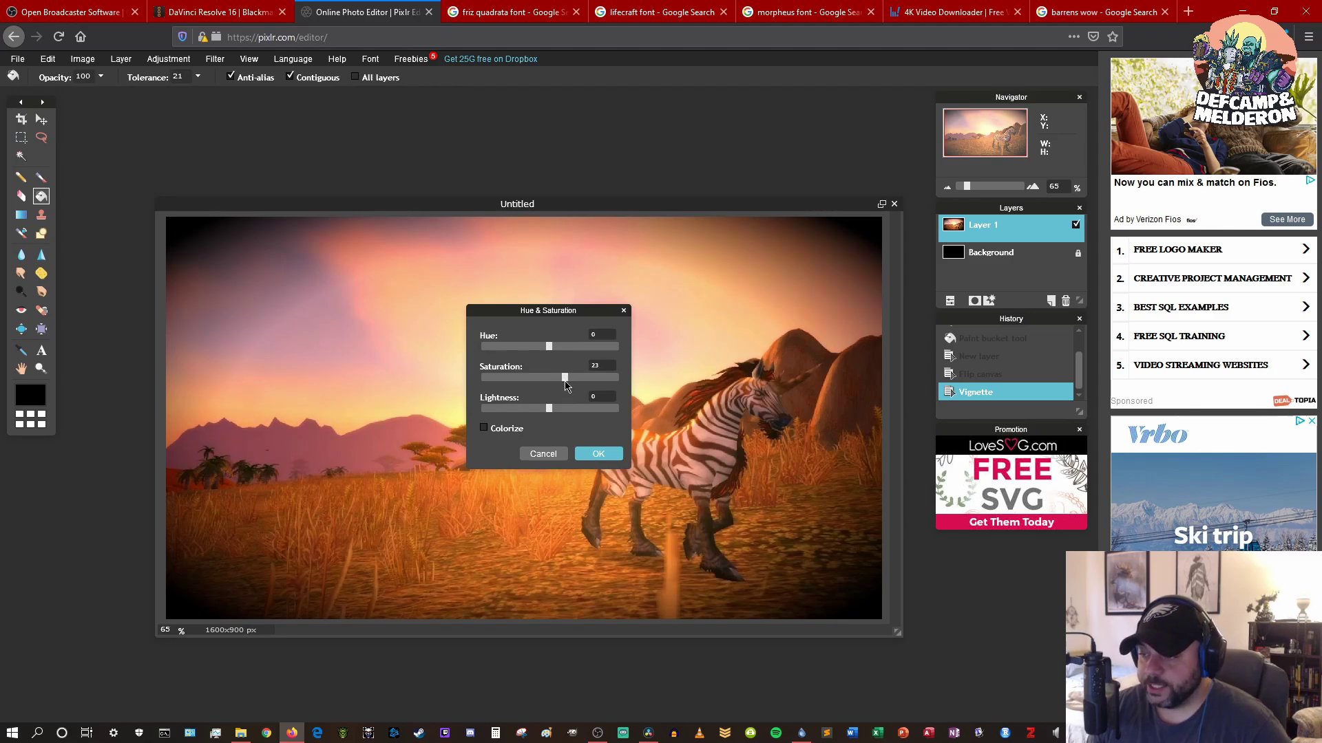
left_click(599, 454)
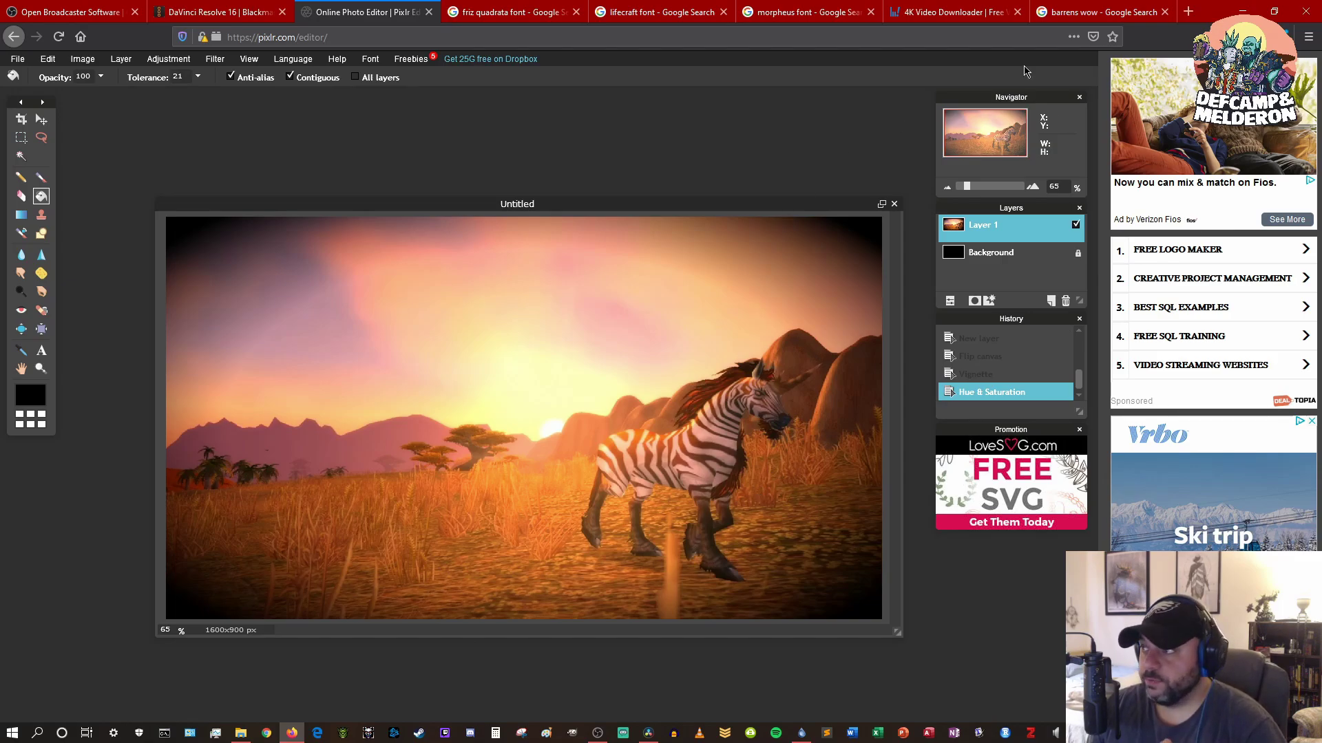
Go to youtube.com and examine the video thumbnails on the home page
left_click(1100, 12)
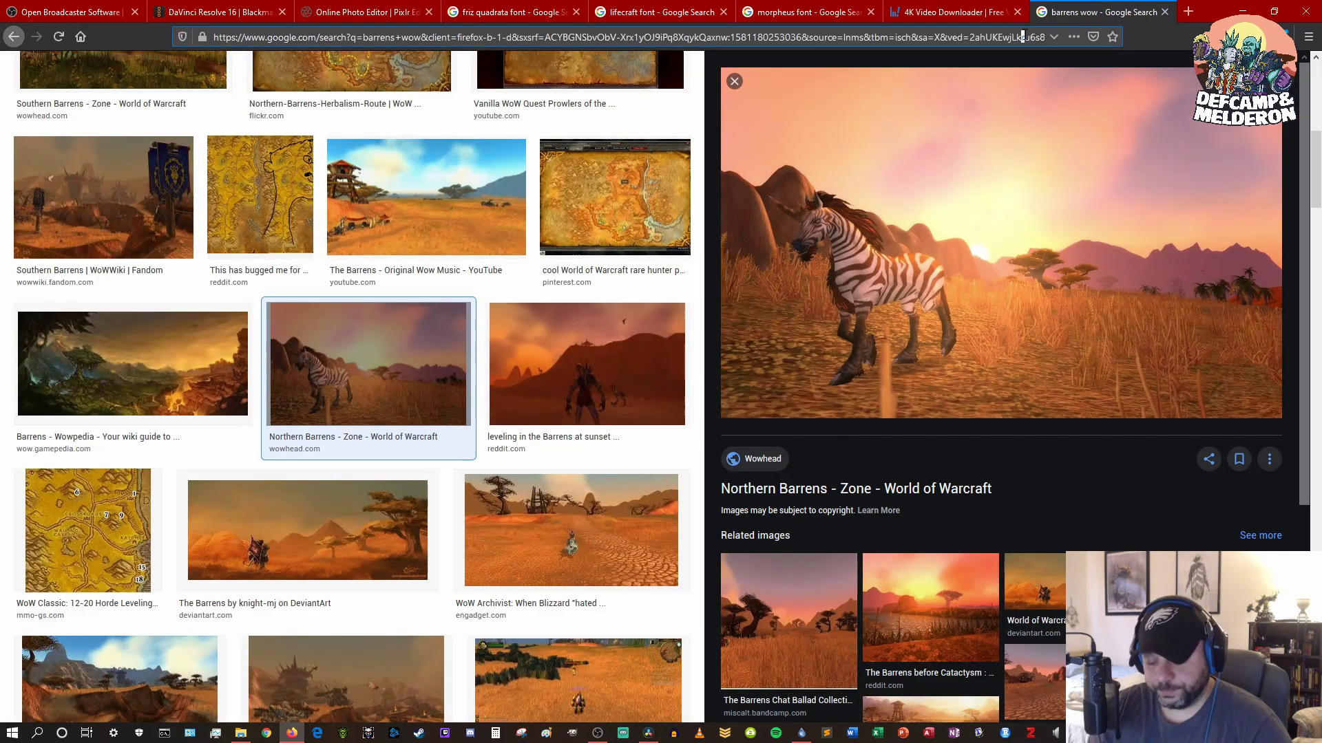
left_click(1022, 37)
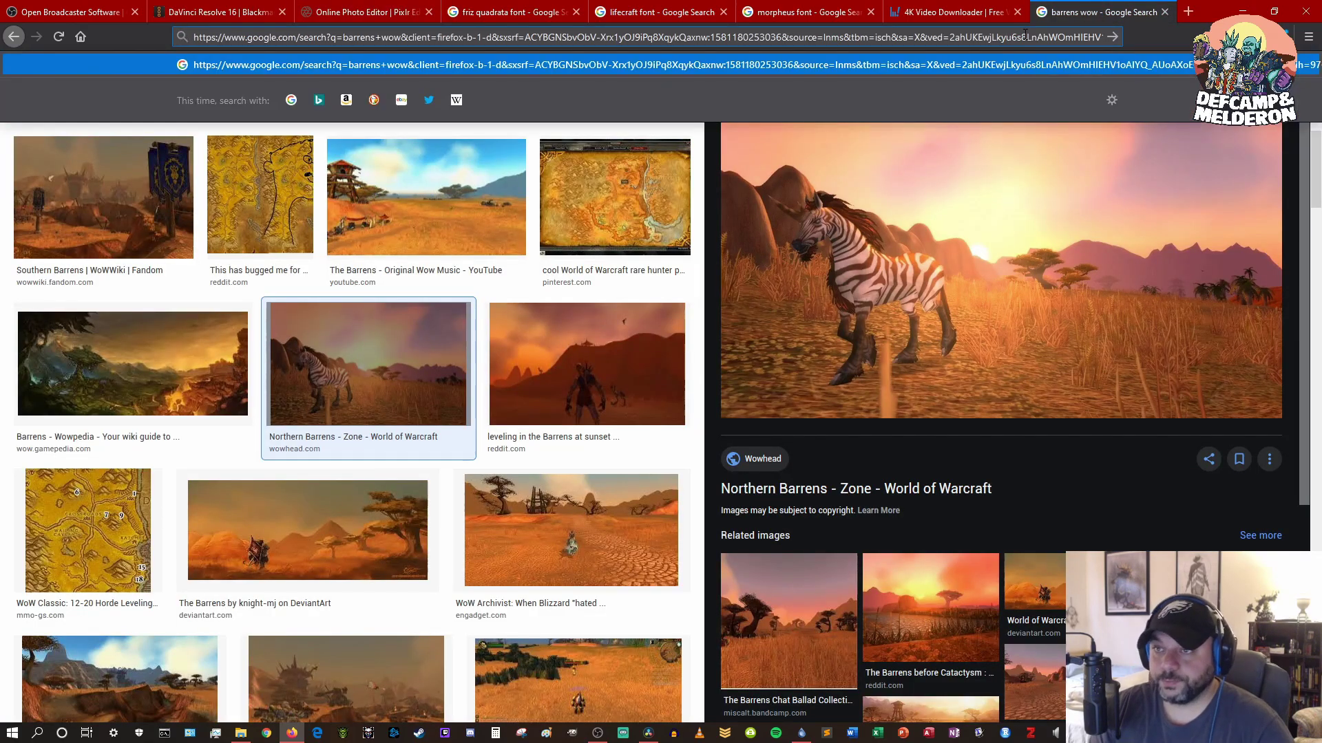
triple_click(703, 29)
type("youtube.com")
key("Return")
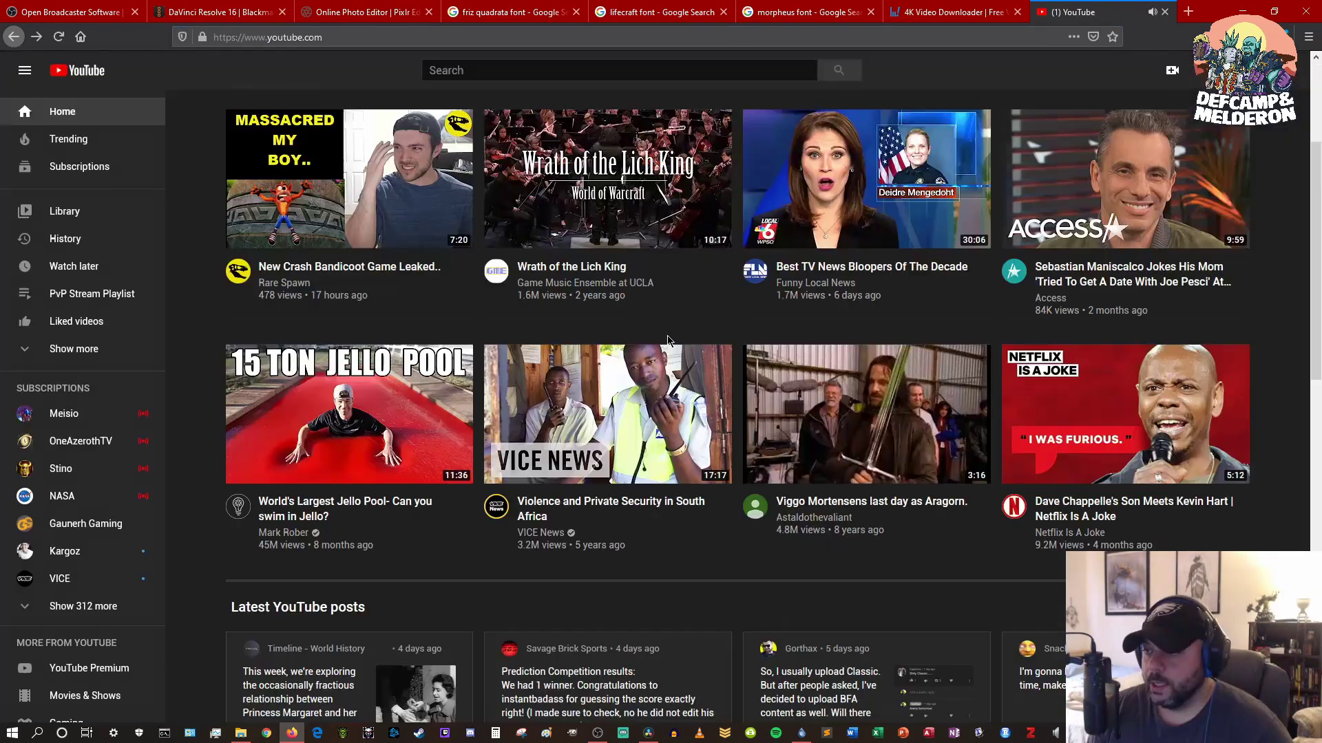
scroll(712, 353, "down", 5)
scroll(712, 352, "down", 3)
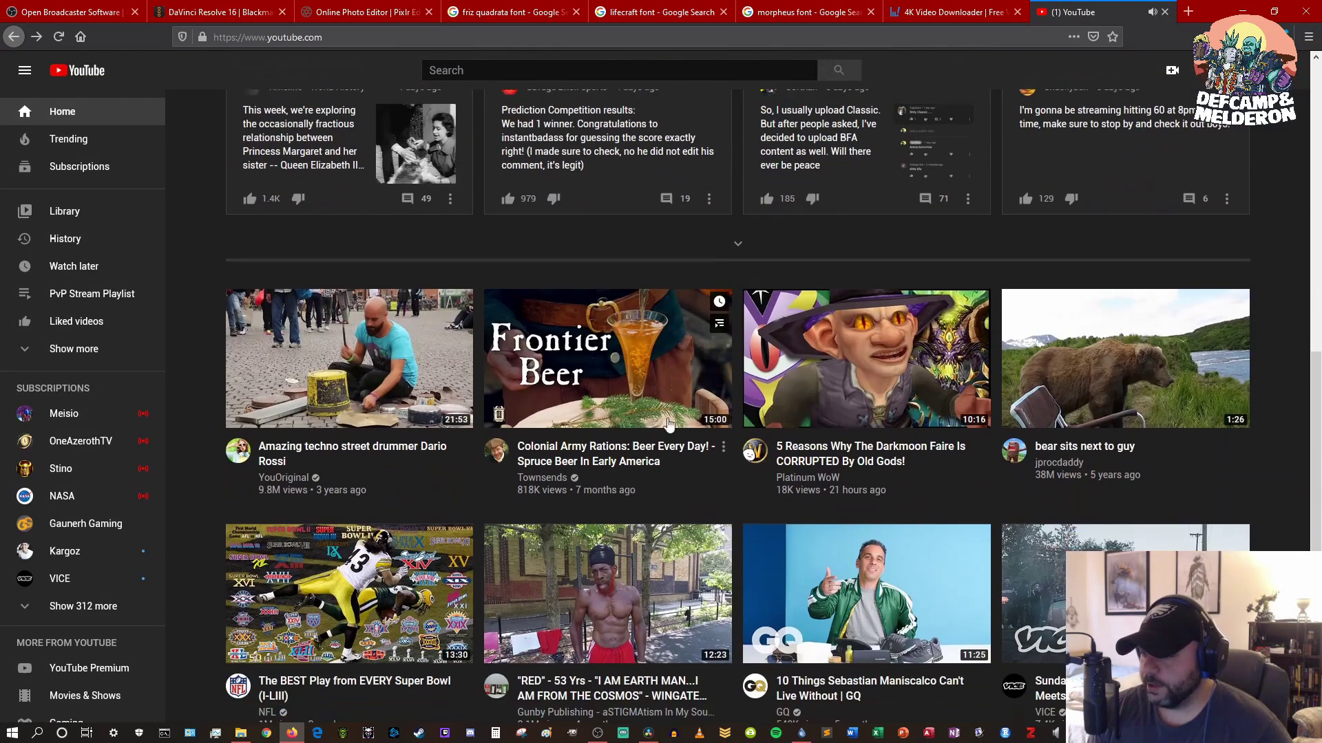
Open the Darkmoon Faire video, examine the thumbnails of its suggested videos, and return to the Pixlr image
left_click(863, 370)
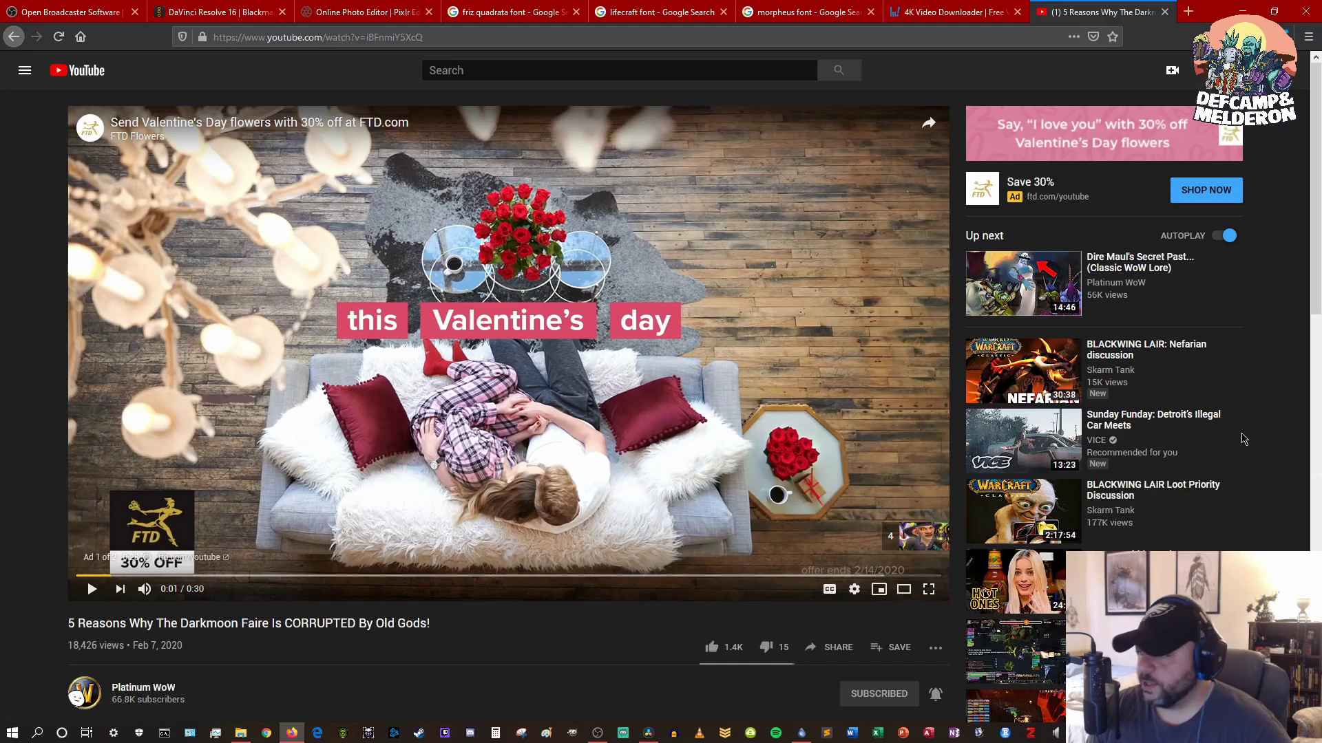
scroll(1186, 457, "down", 2)
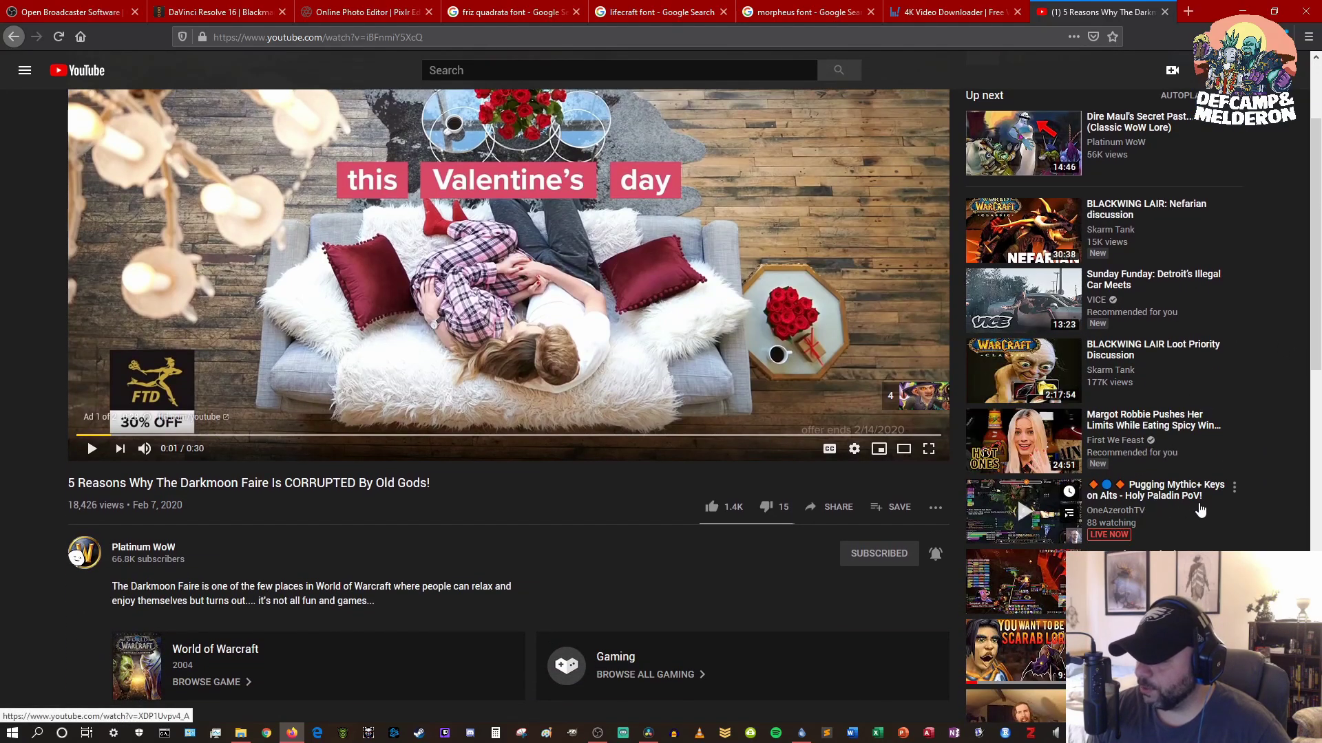
scroll(1235, 505, "down", 2)
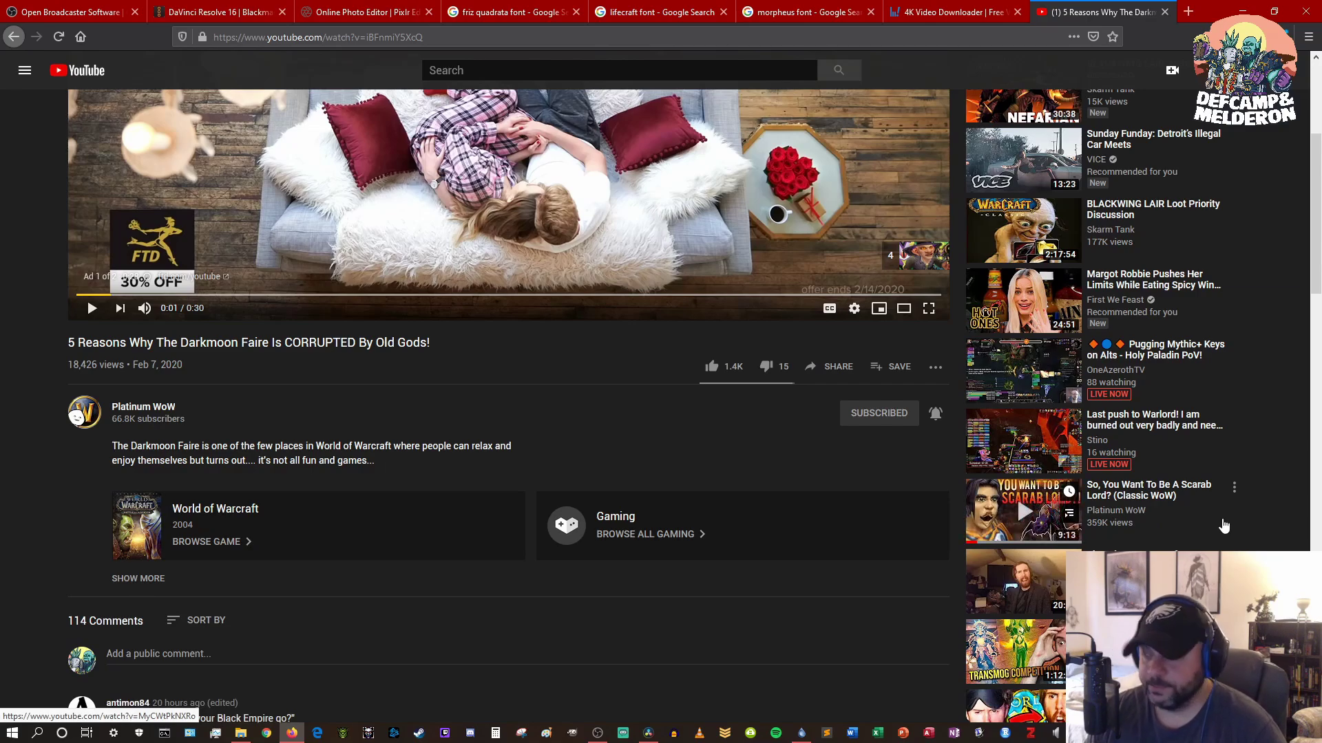
scroll(1223, 527, "up", 5)
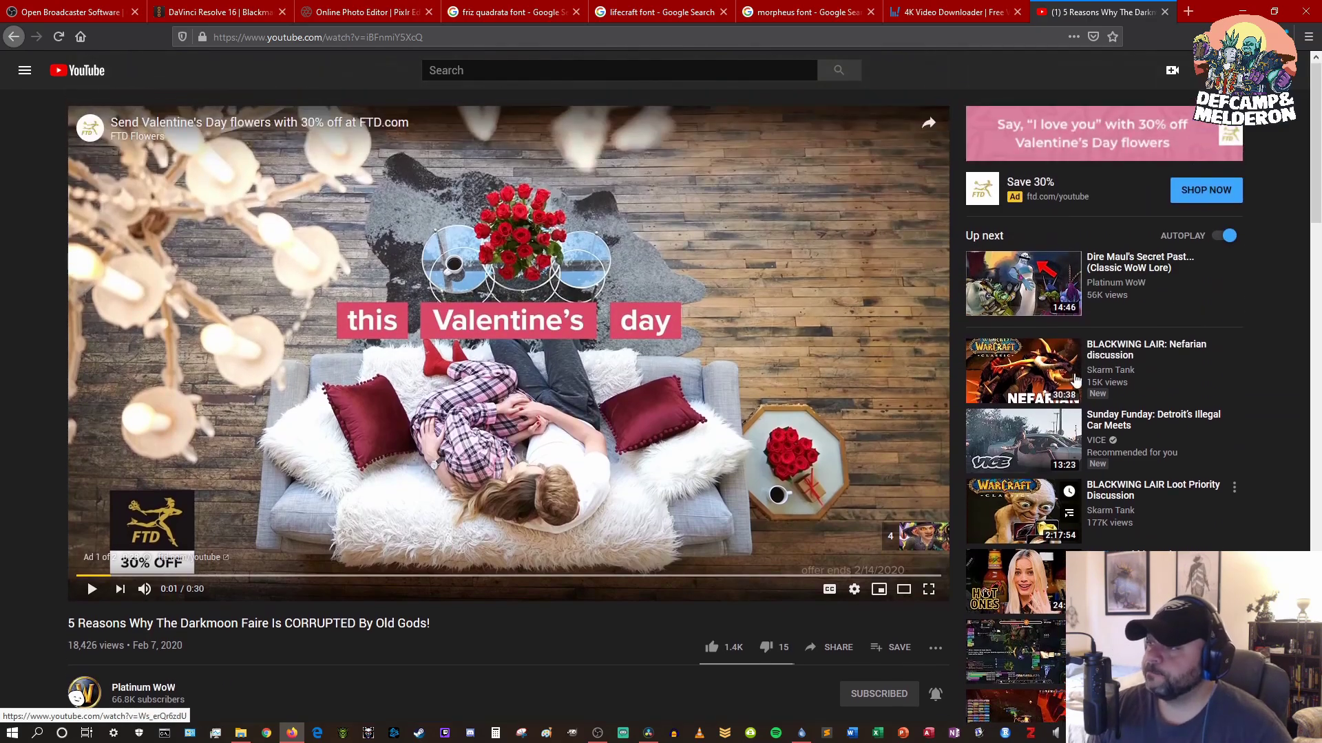
left_click(379, 13)
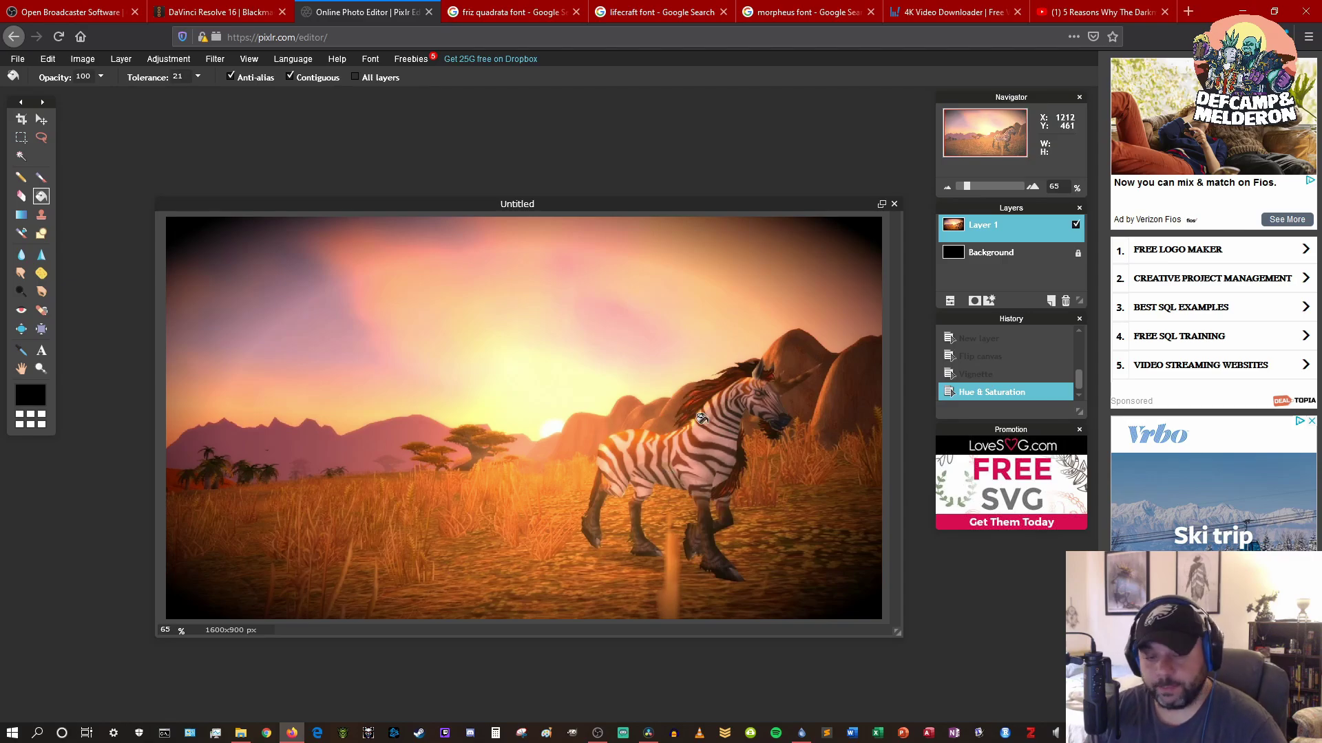
Search Google for "warcraft png" in place of the YouTube page and show the image results
left_click(1101, 12)
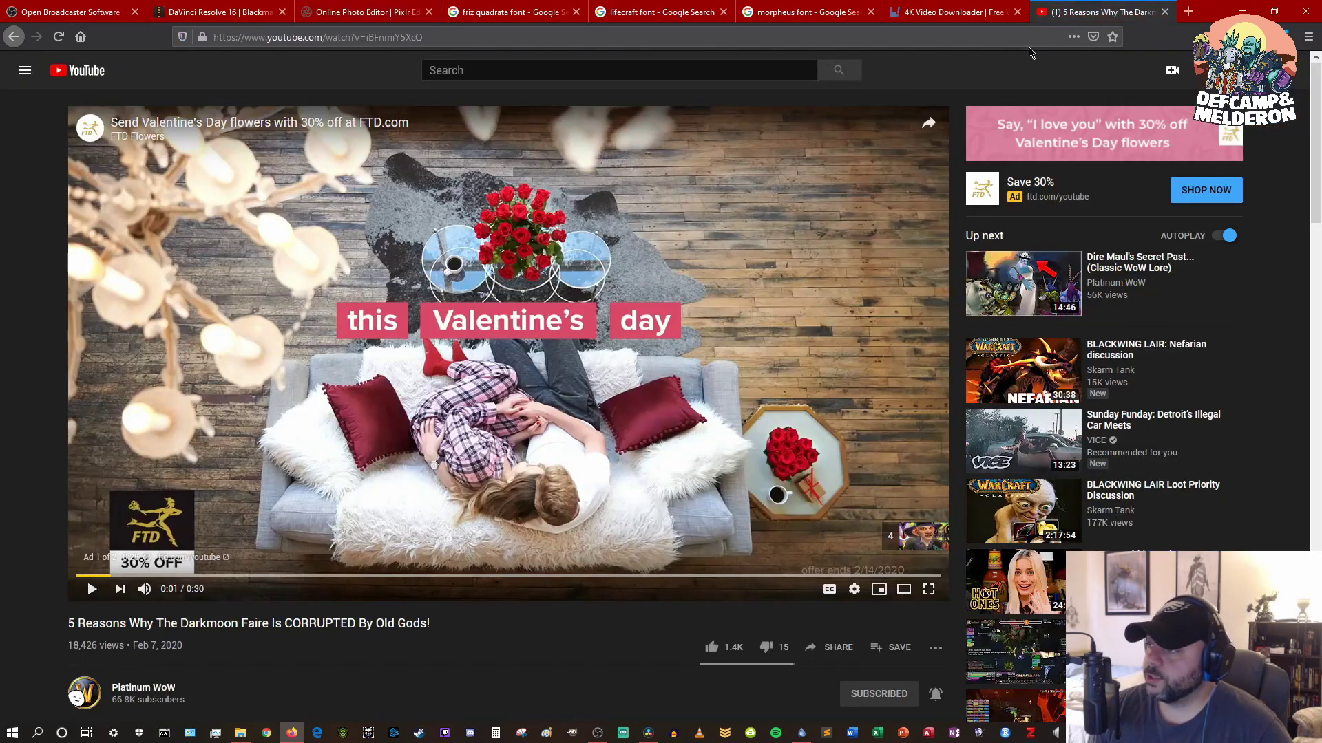
left_click(1024, 41)
type("warcraft png")
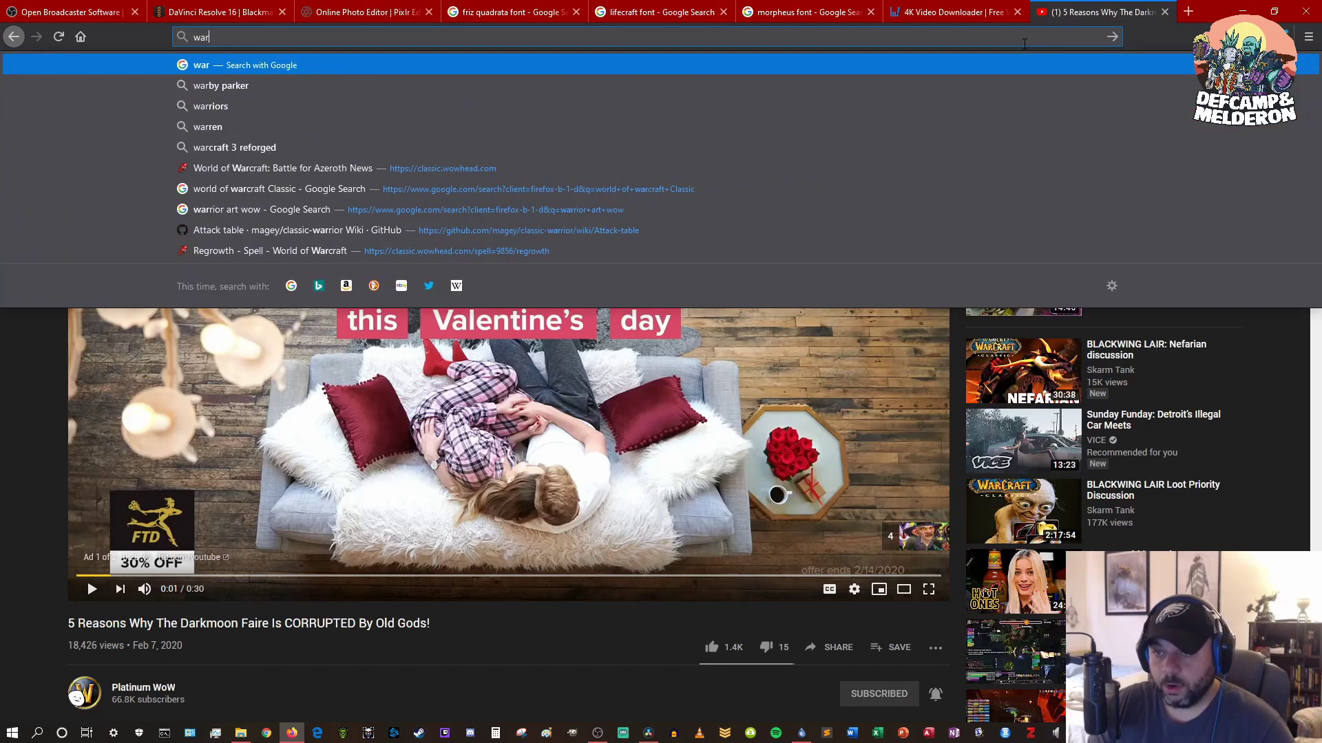
key("Return")
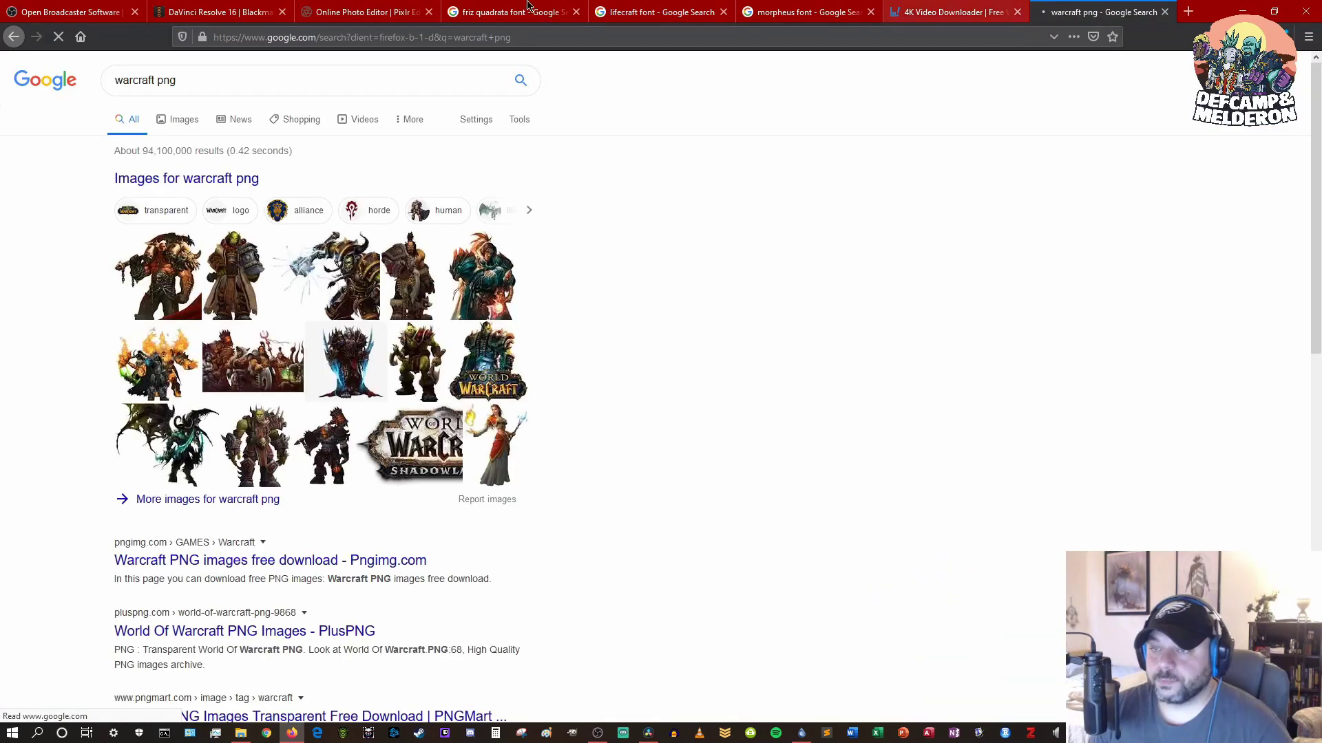
left_click(168, 123)
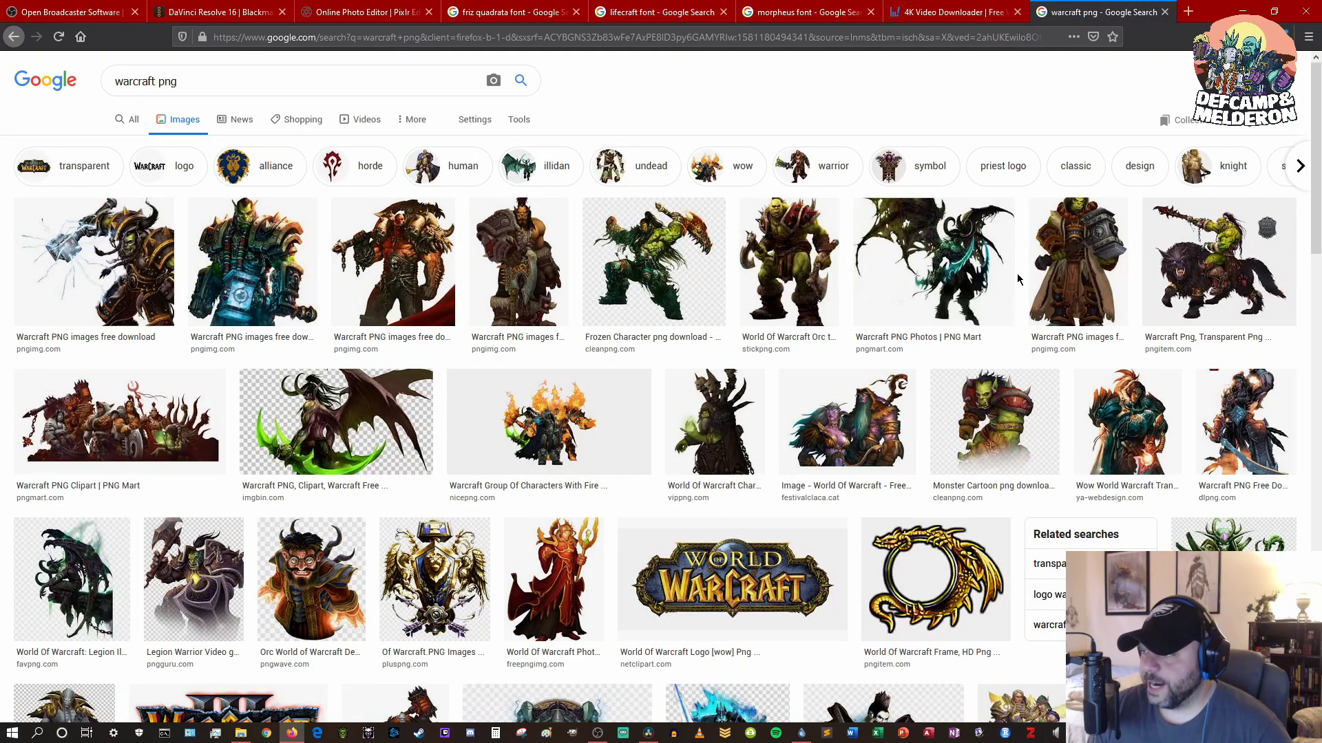
left_click(1172, 284)
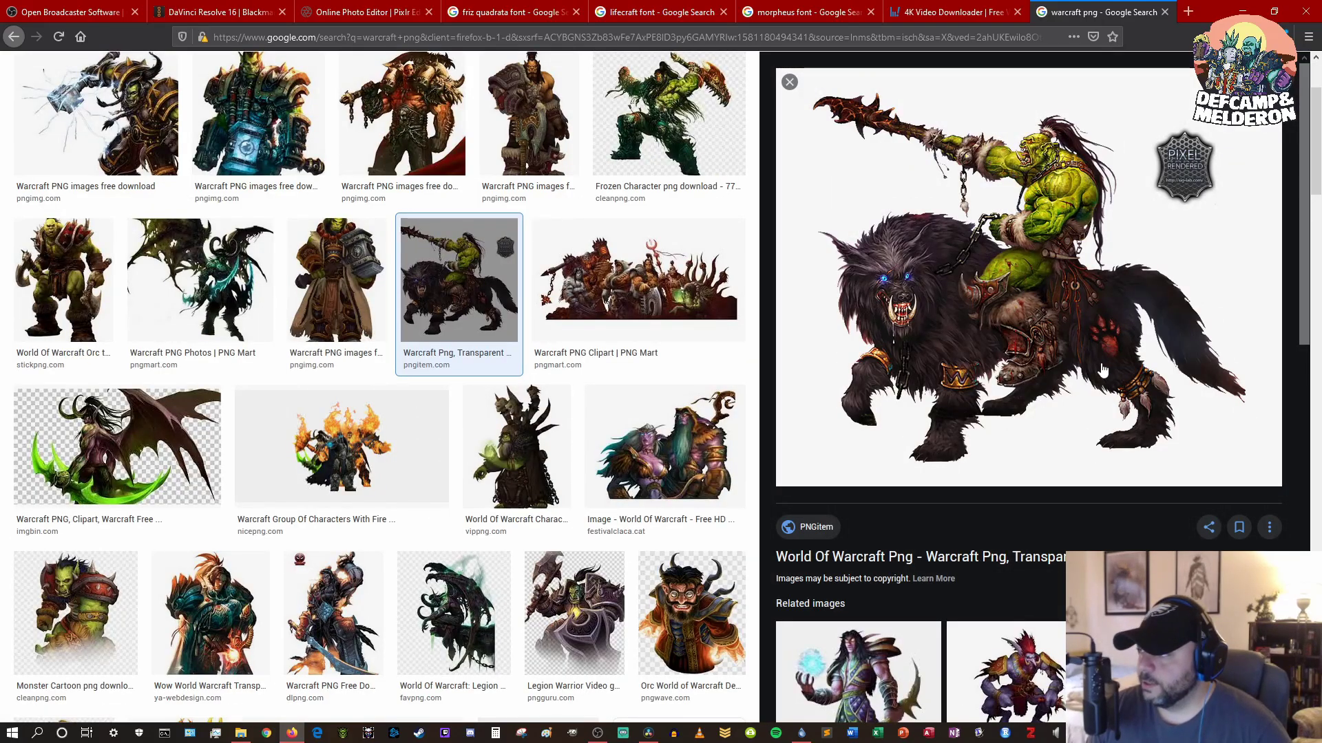
right_click(947, 342)
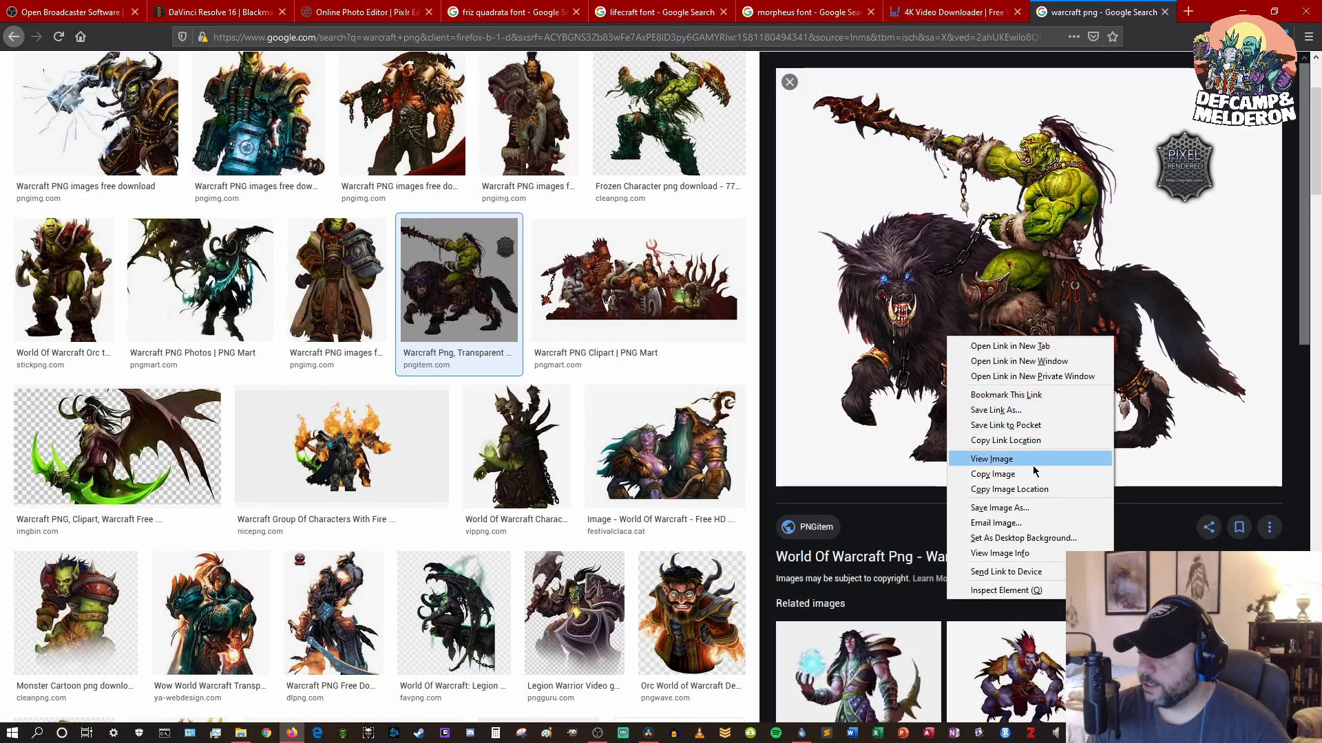
left_click(1037, 518)
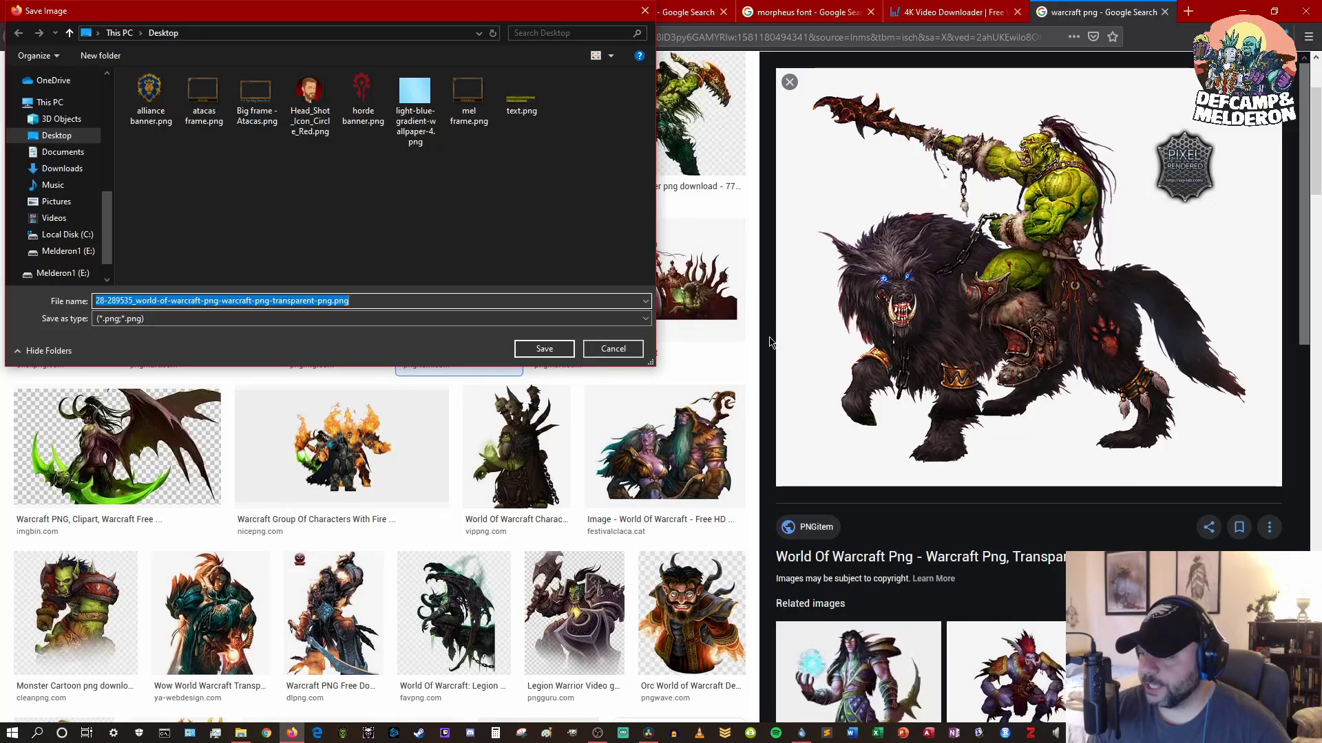
left_click(613, 348)
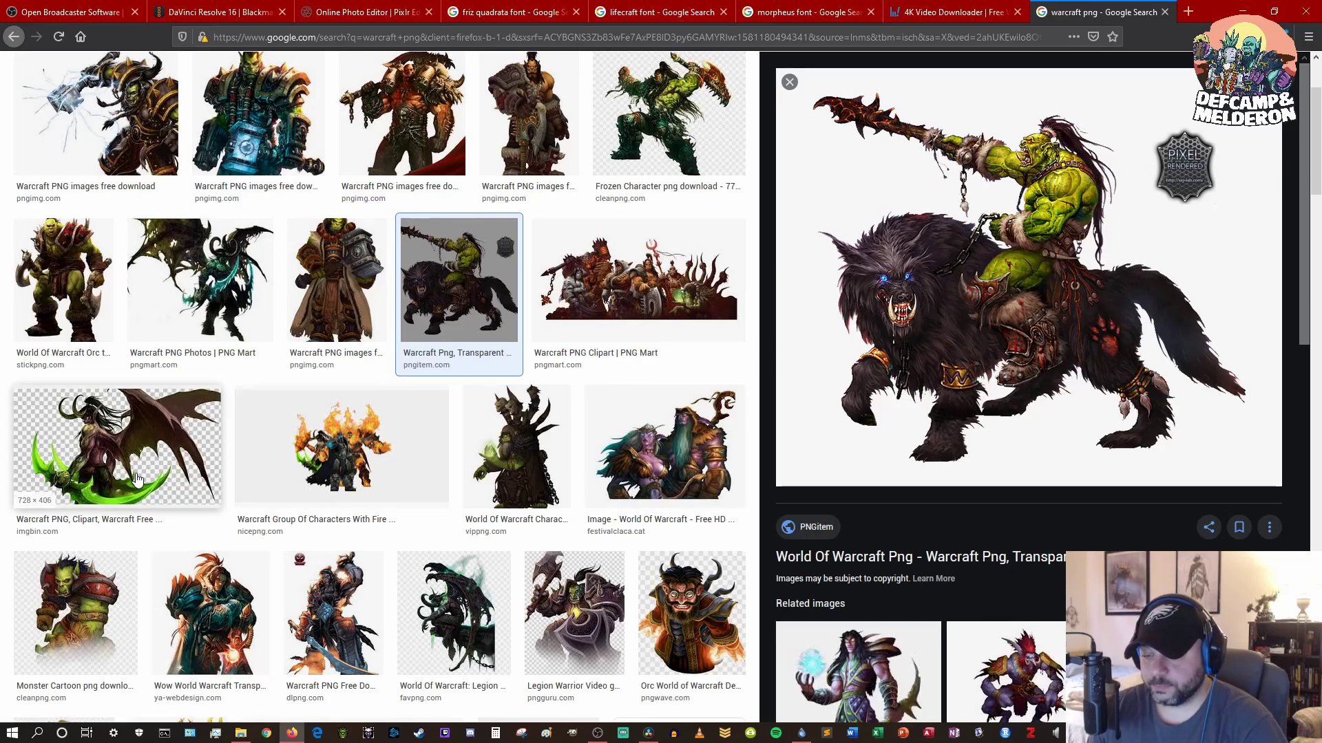
Preview the orc picture with red spiked shoulder armour and open its CleanPNG source page
left_click(108, 644)
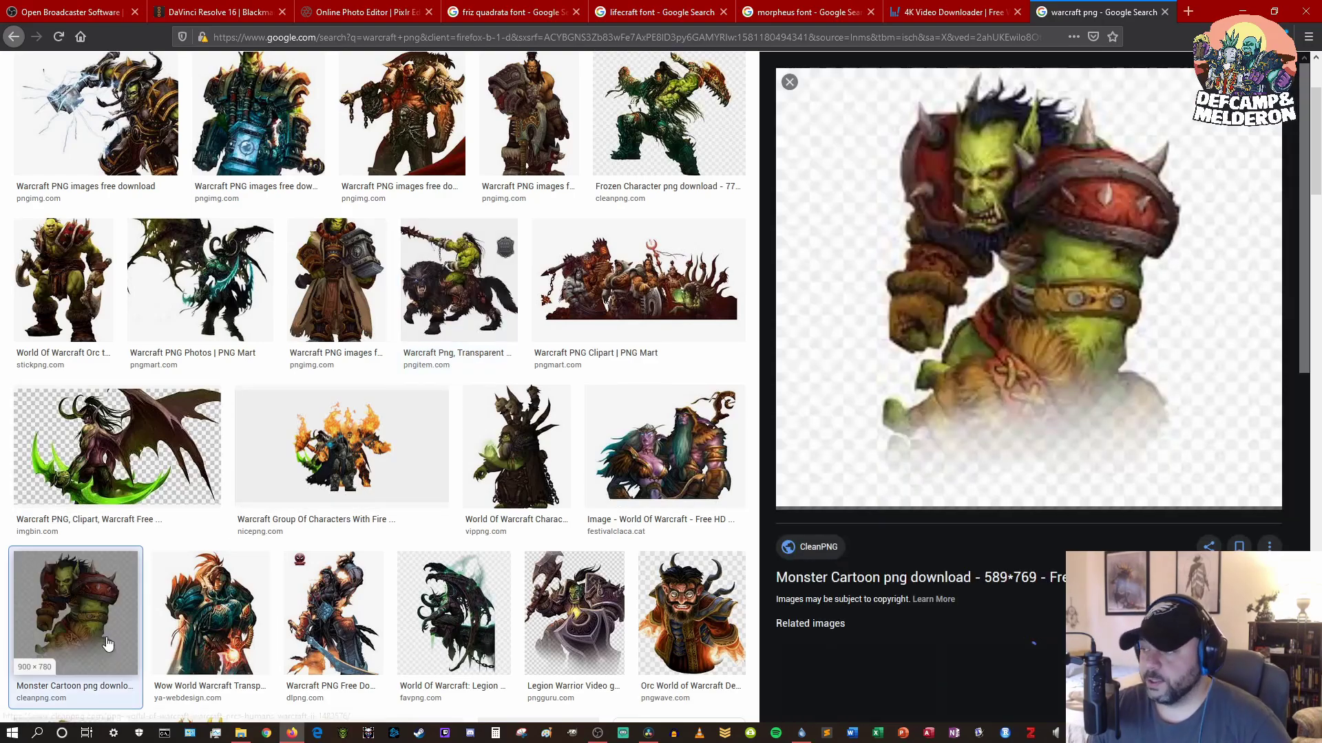
right_click(984, 327)
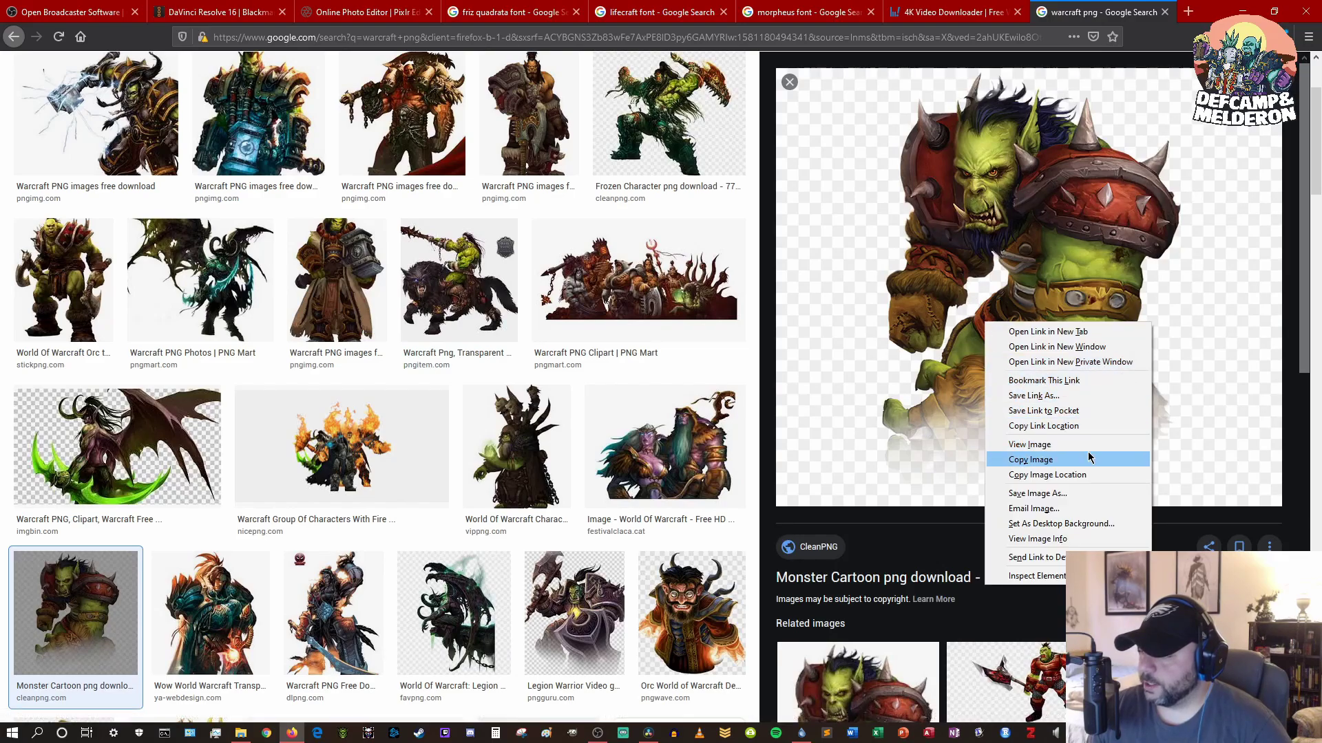
left_click(1100, 492)
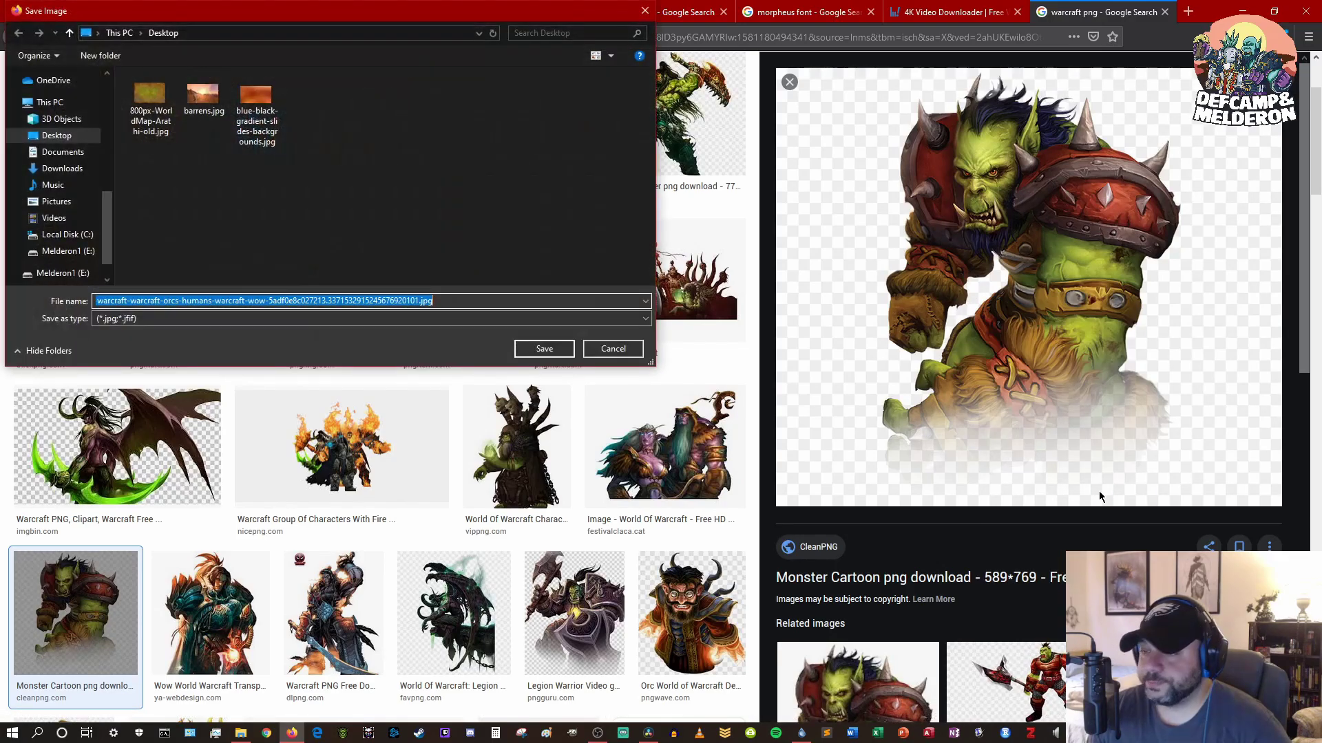
left_click(613, 350)
left_click(836, 545)
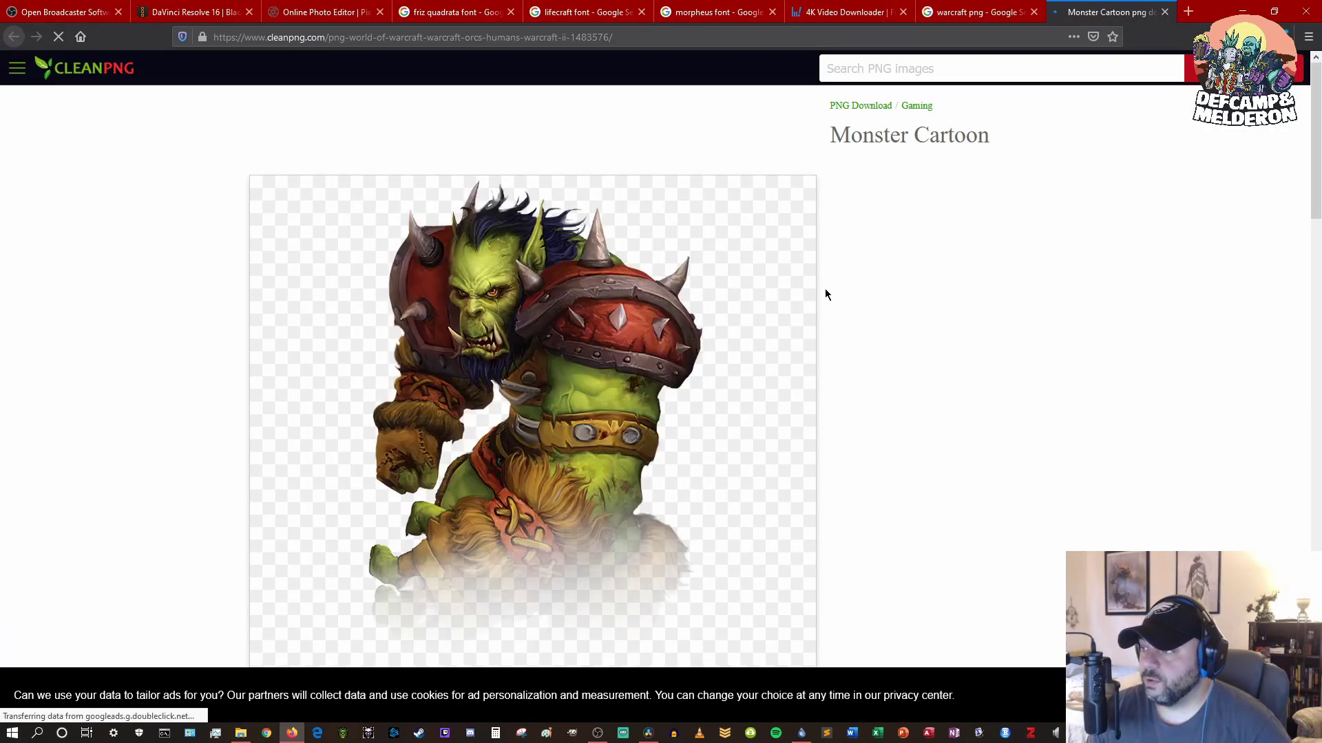
Download the orc picture to the Desktop as a PNG named orc and close its CleanPNG page
scroll(555, 435, "down", 3)
mouse_move(539, 430)
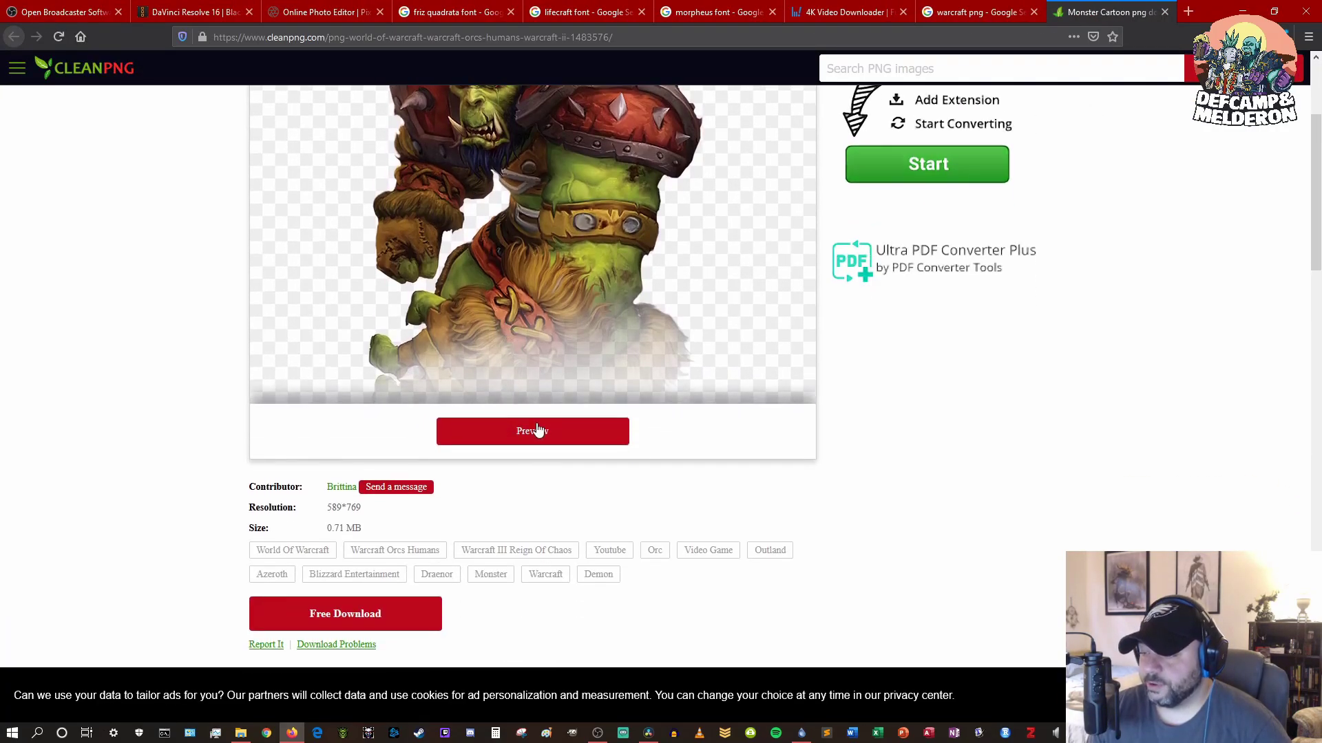
left_click(367, 612)
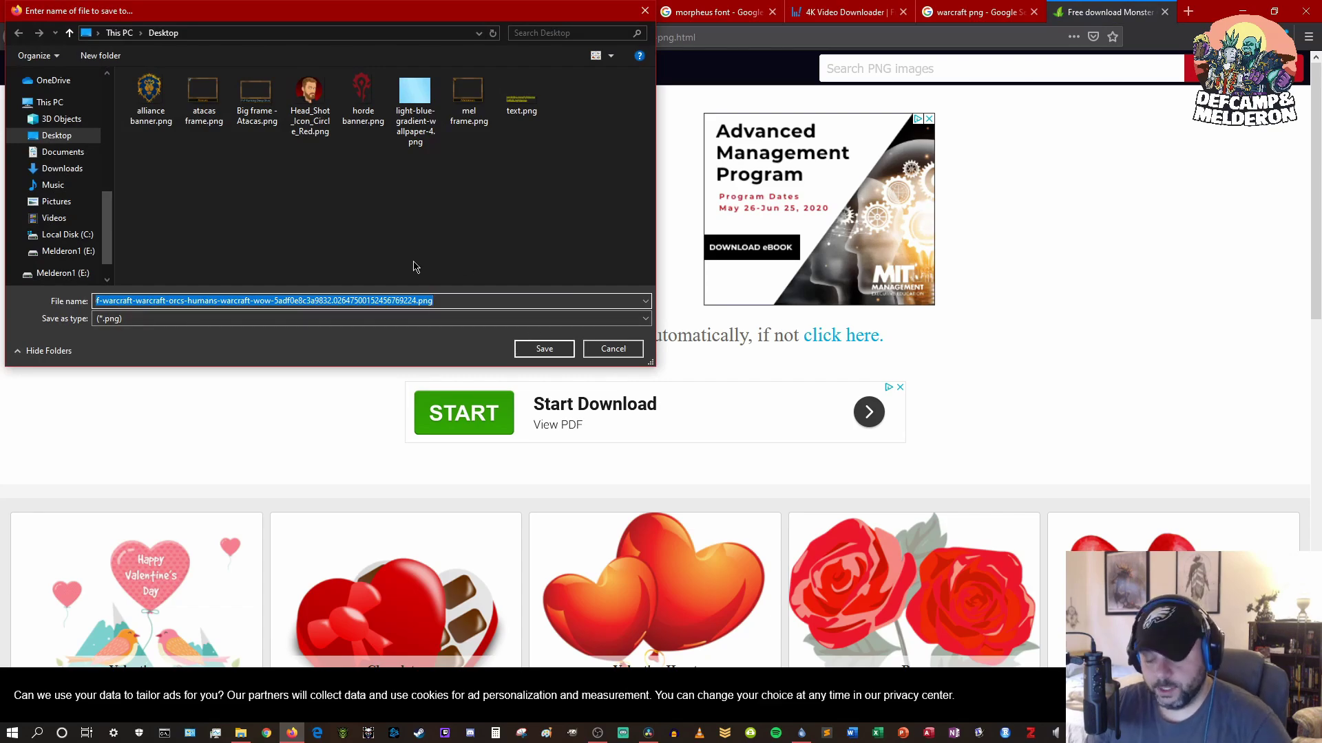
type("or")
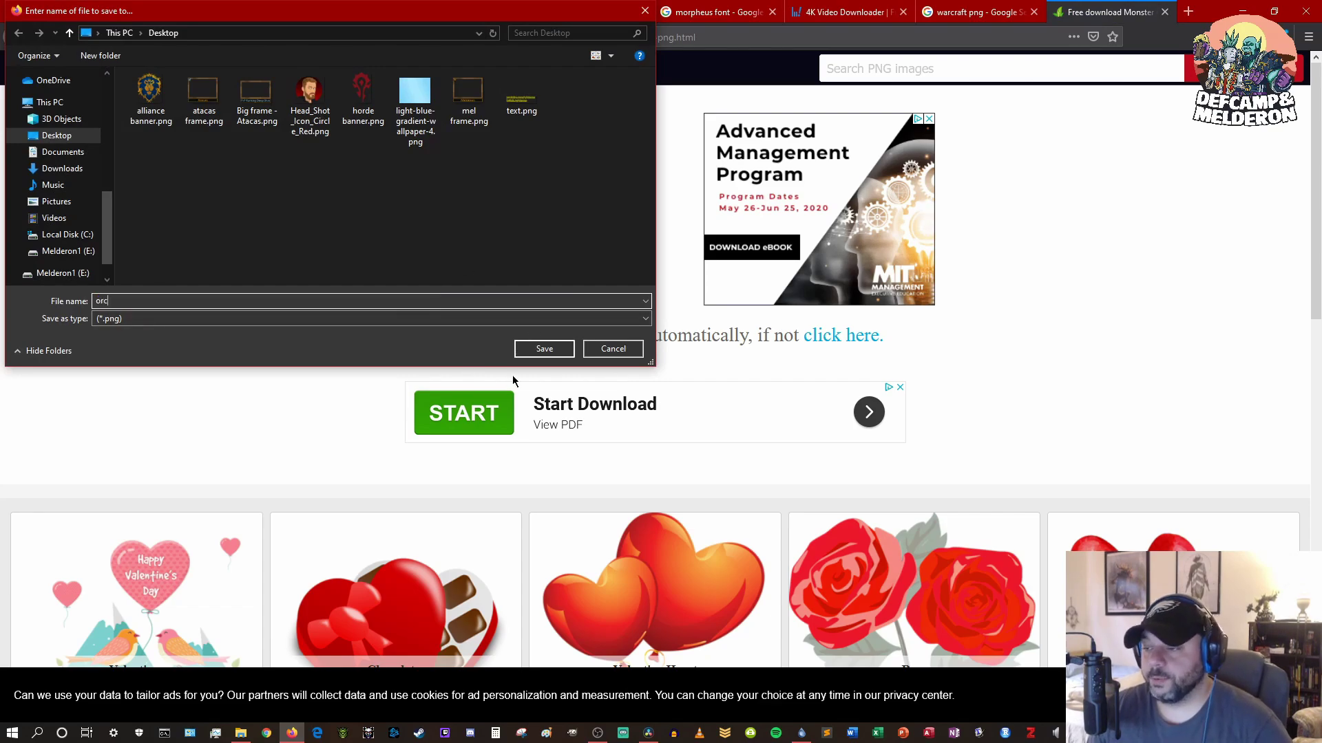
type("c")
left_click(548, 354)
left_click(1163, 12)
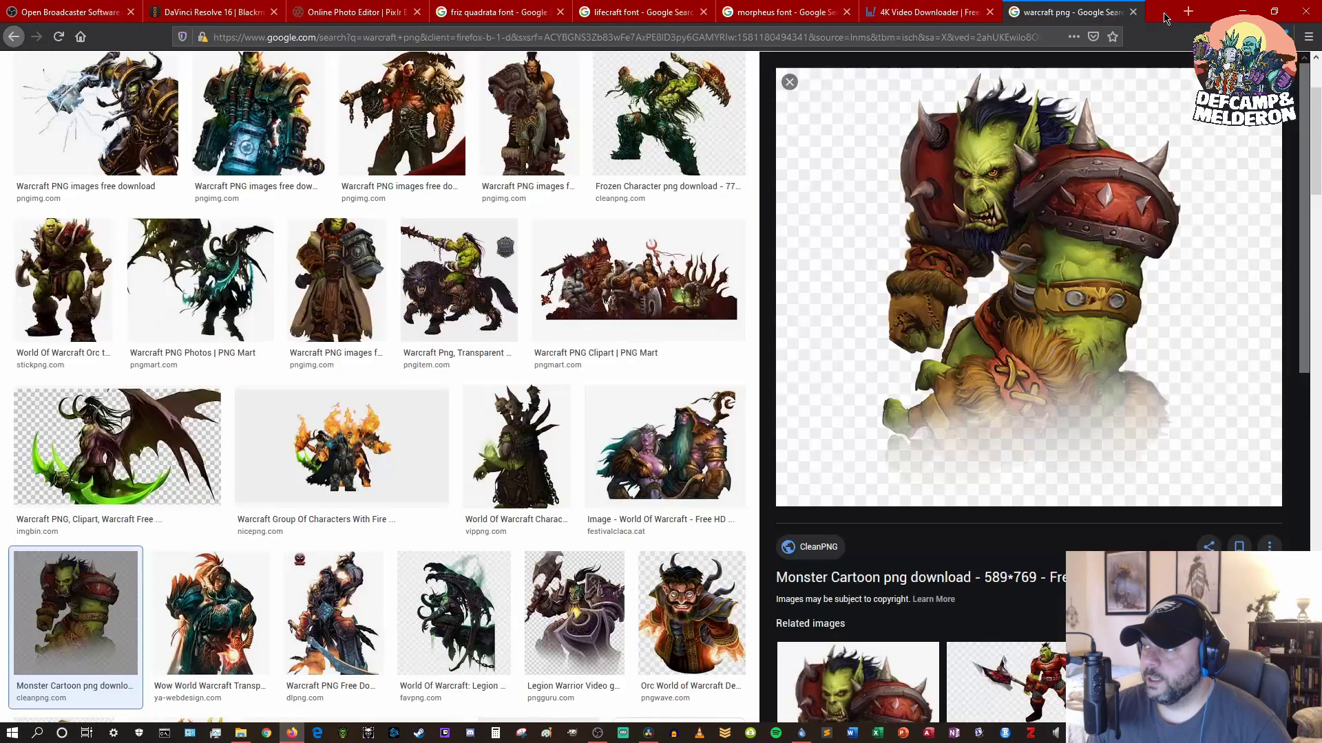
left_click(956, 12)
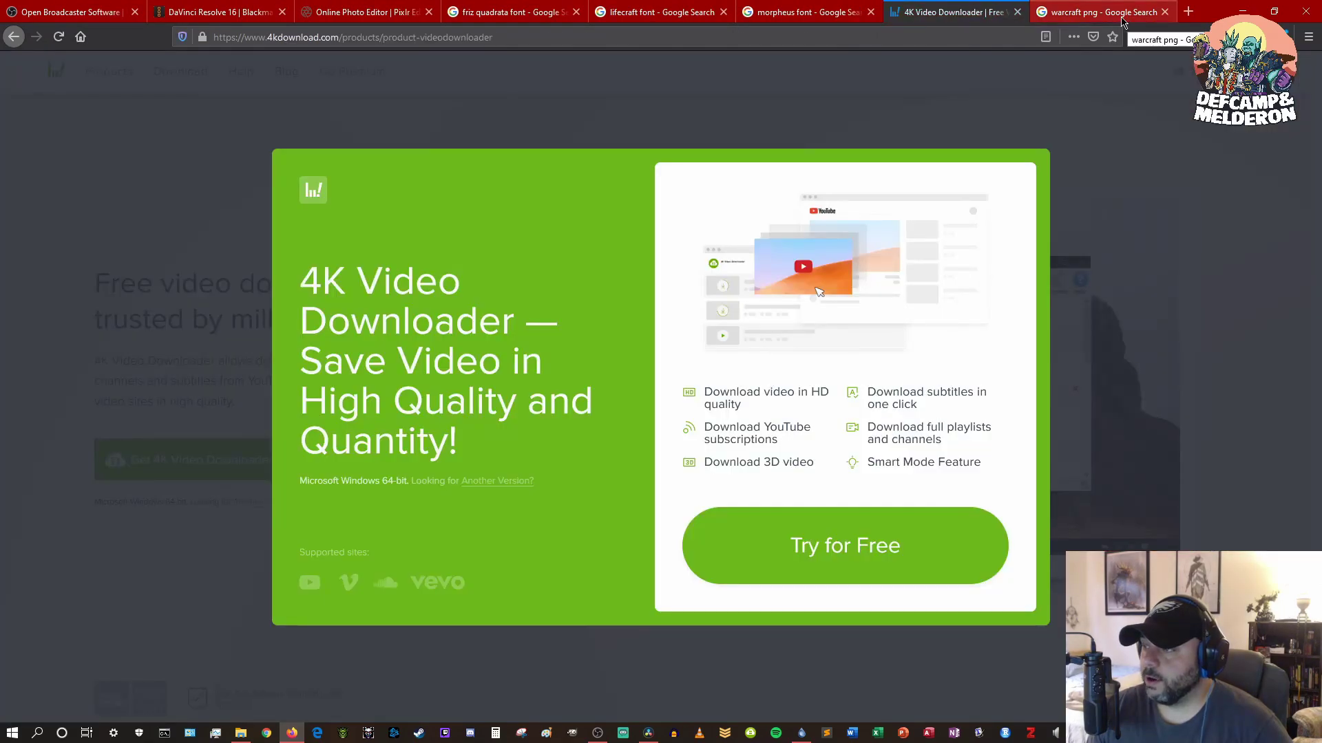
Close the 4K Video Downloader and "warcraft png" pages and return to the Pixlr image
left_click(1021, 16)
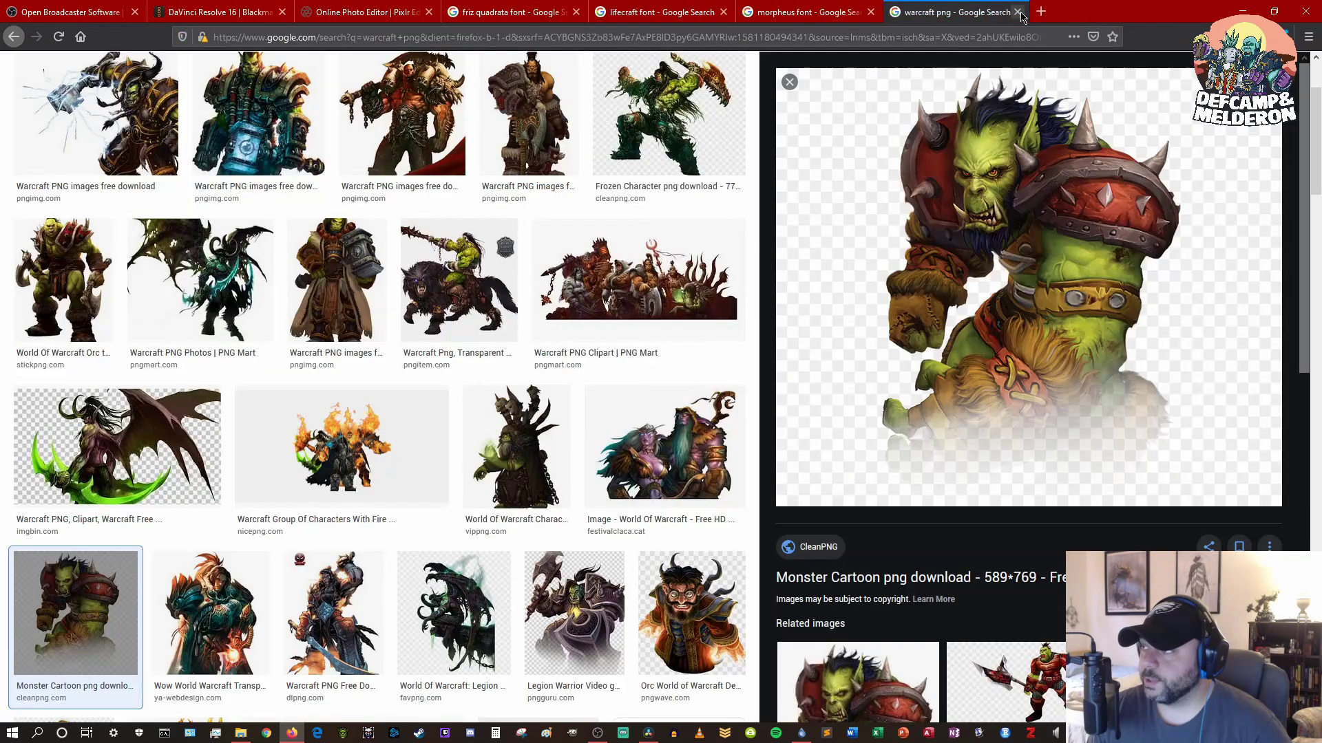
left_click(1021, 16)
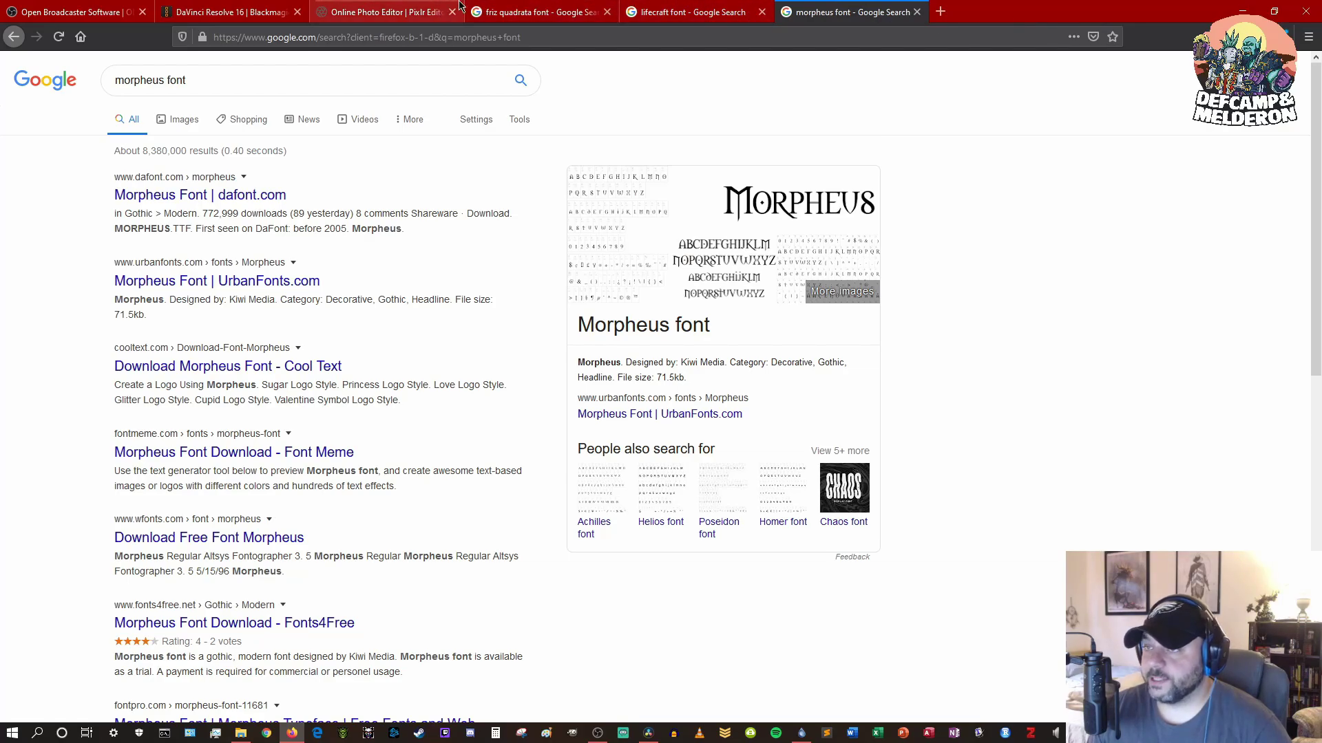
left_click(385, 12)
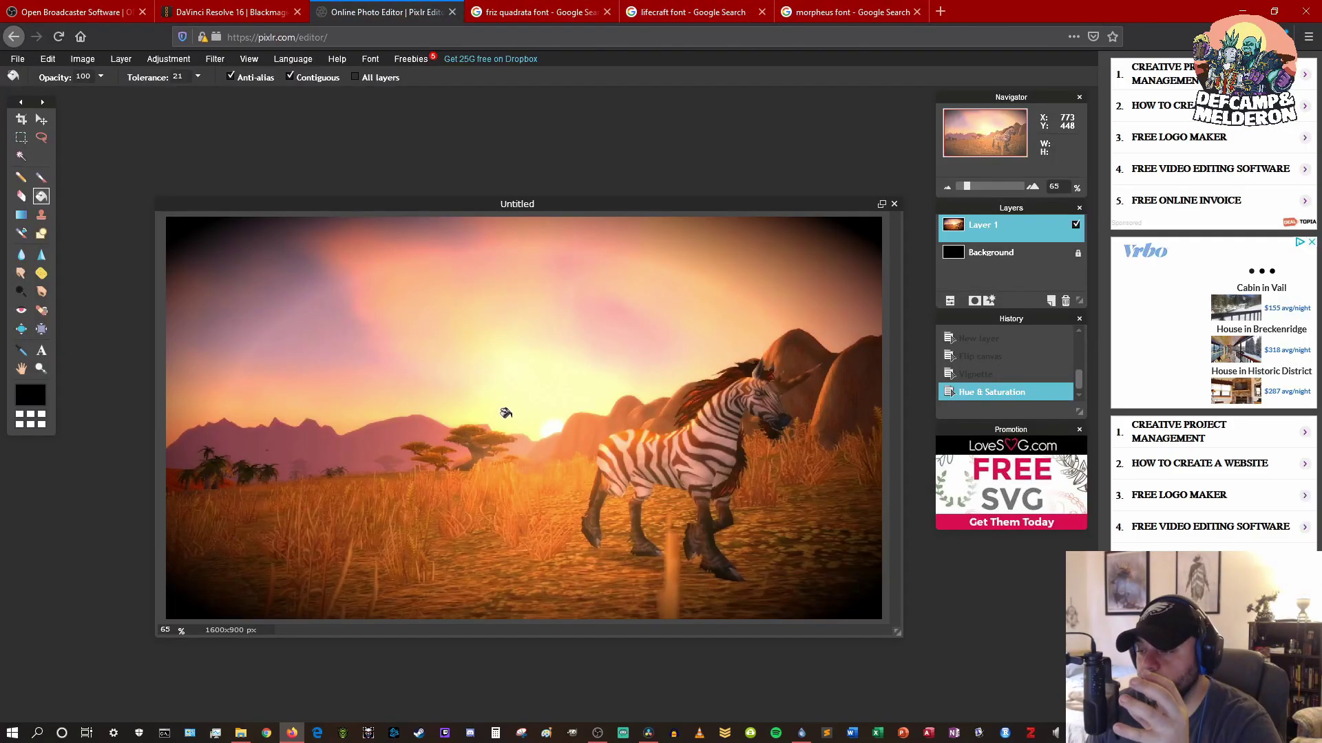
Open orc.png from the Desktop as a separate image beside the thumbnail
left_click(14, 59)
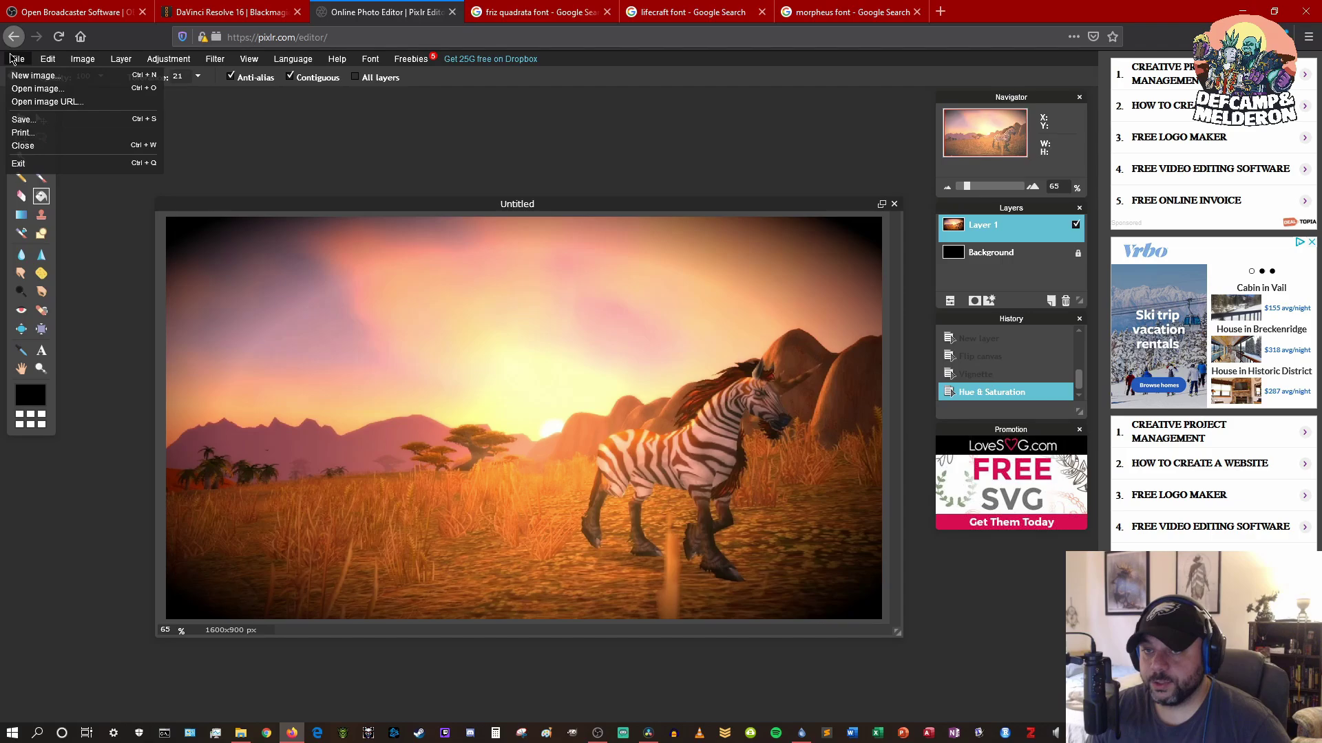
left_click(36, 88)
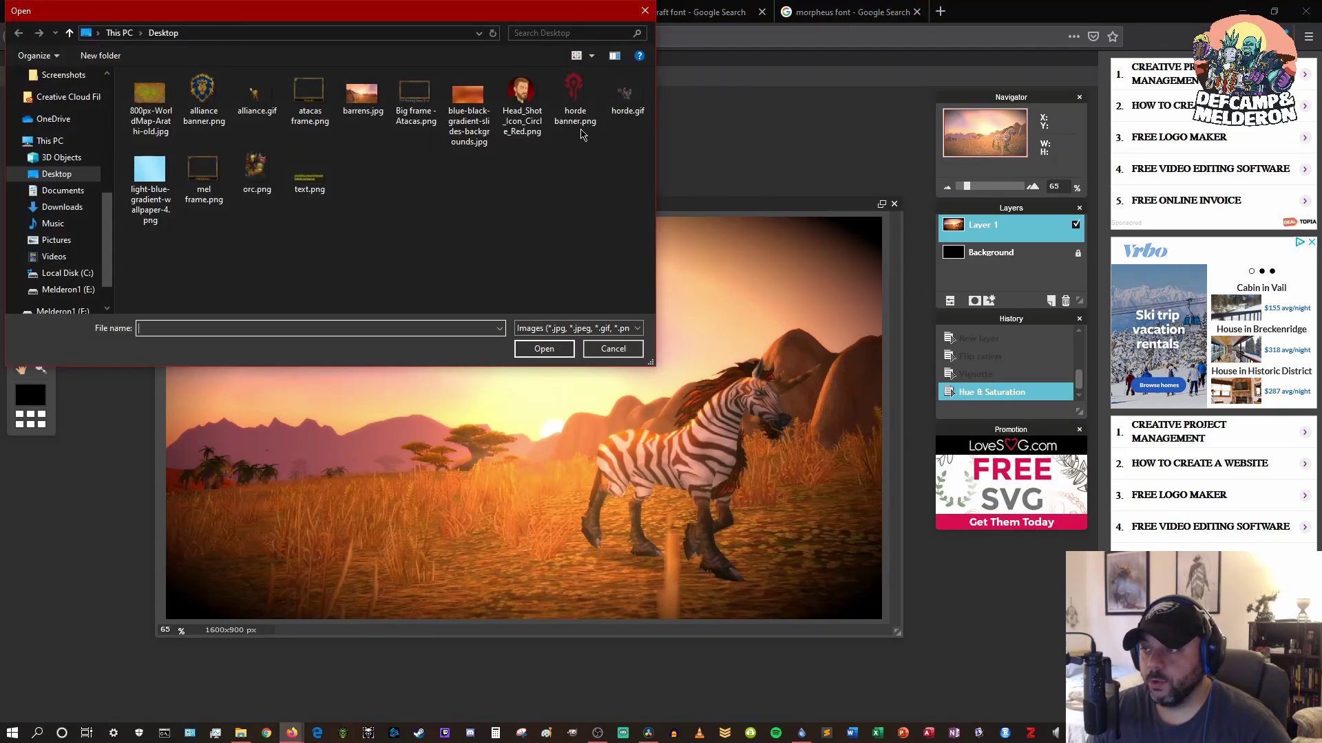
double_click(257, 168)
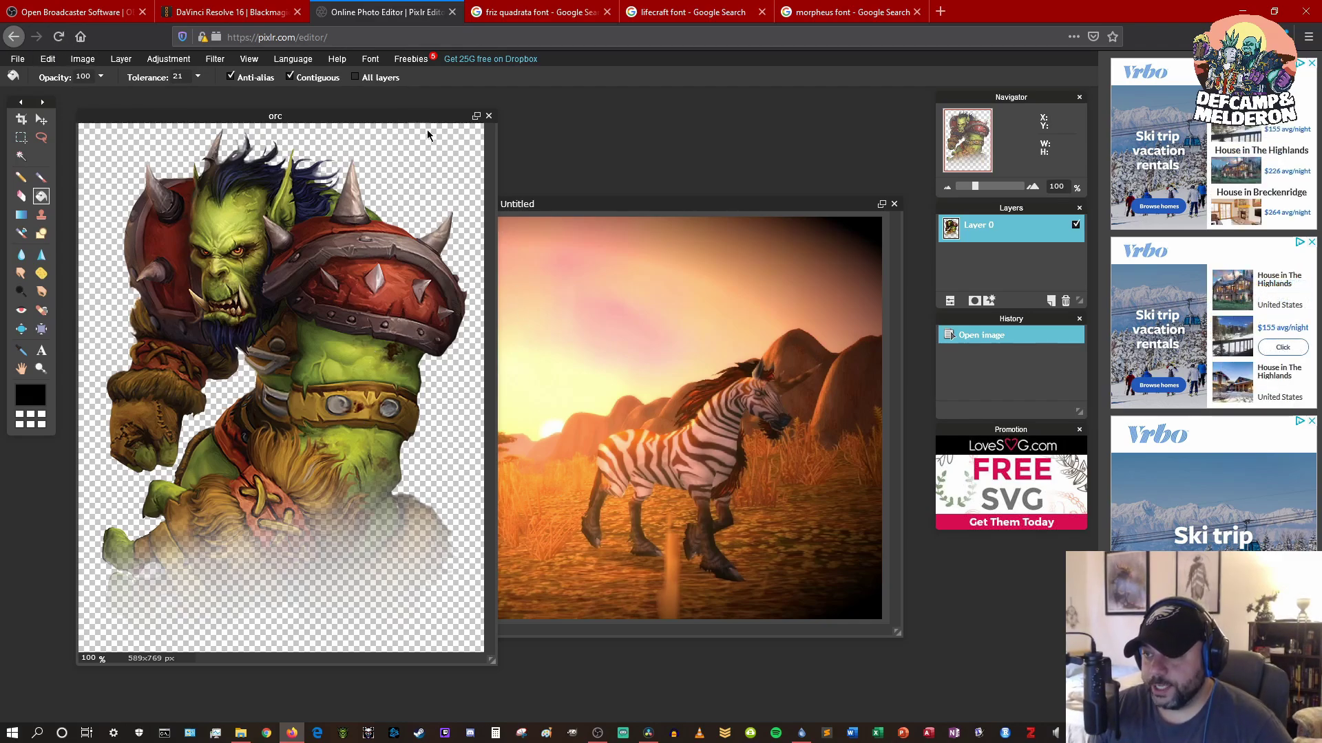
left_click_drag(414, 119, 456, 123)
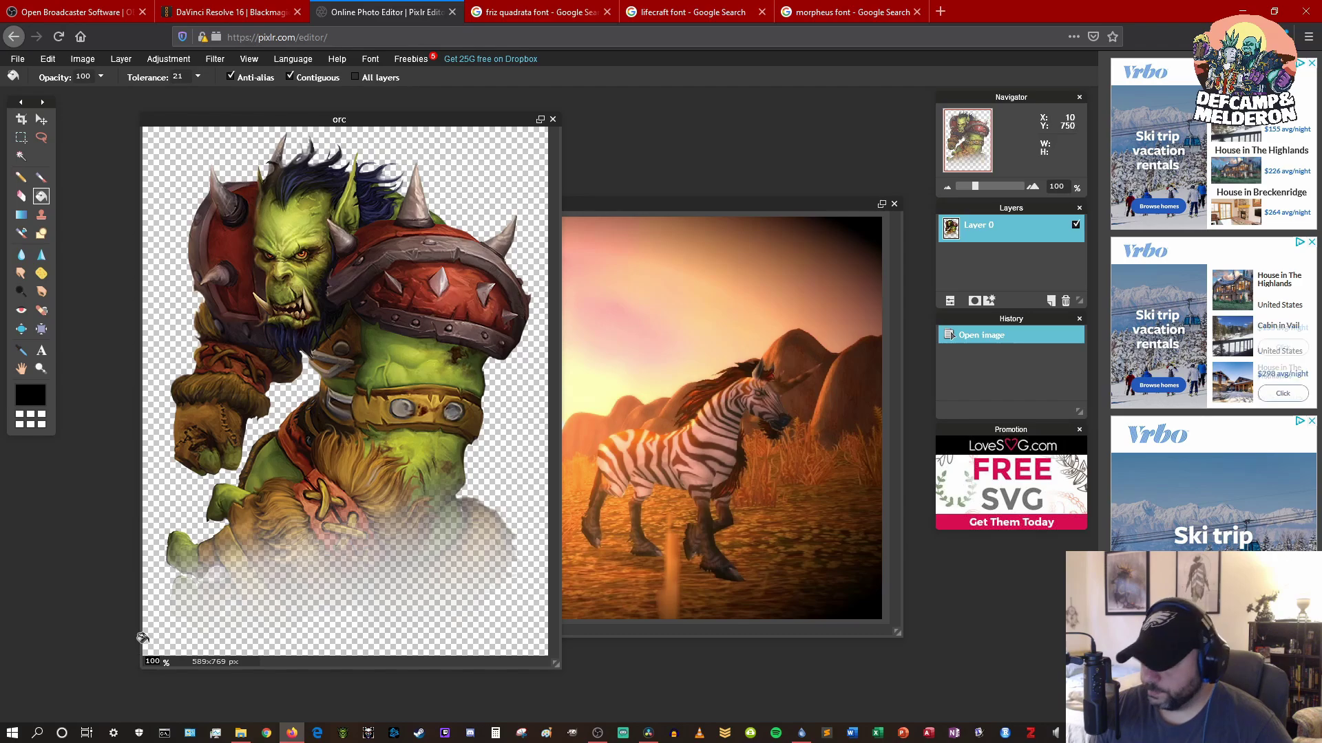
Resize the orc image to a width of 800 pixels with its proportions constrained
type("50")
key("Return")
key("ctrl+a")
key("z")
left_click(84, 60)
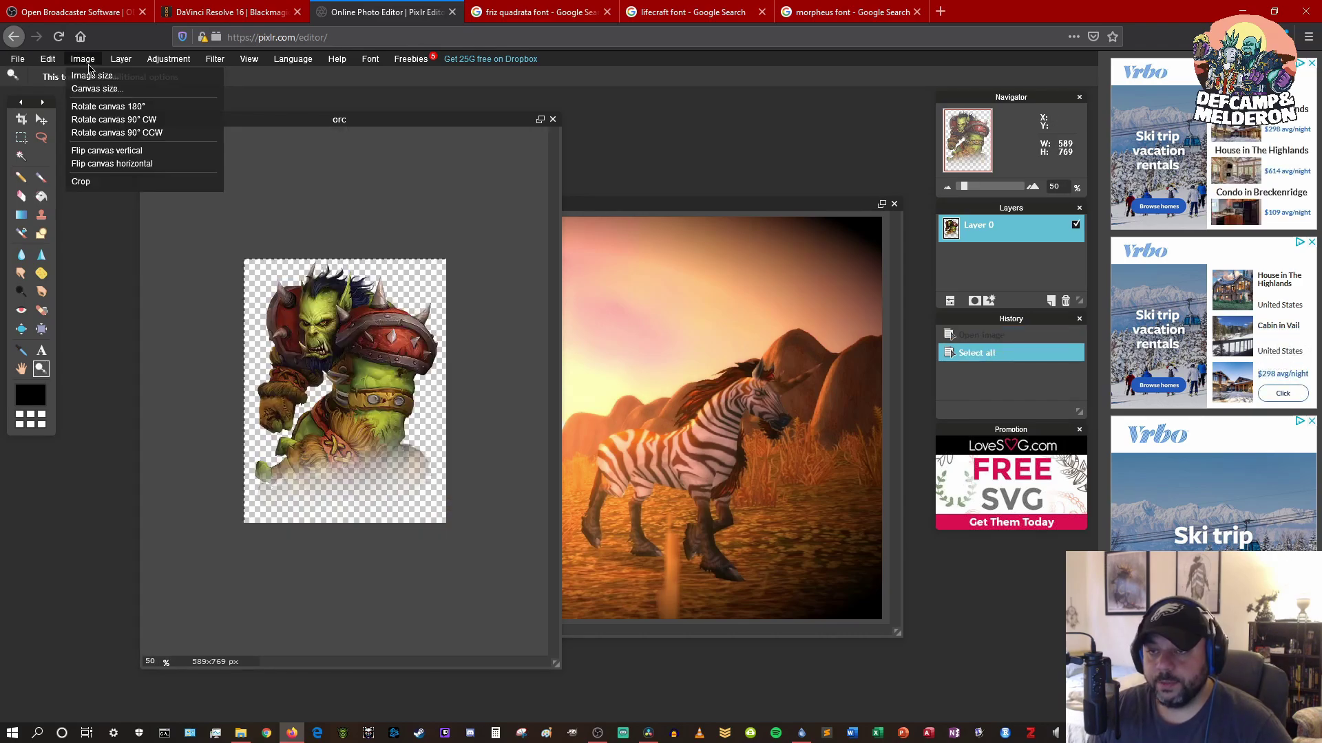
left_click(95, 73)
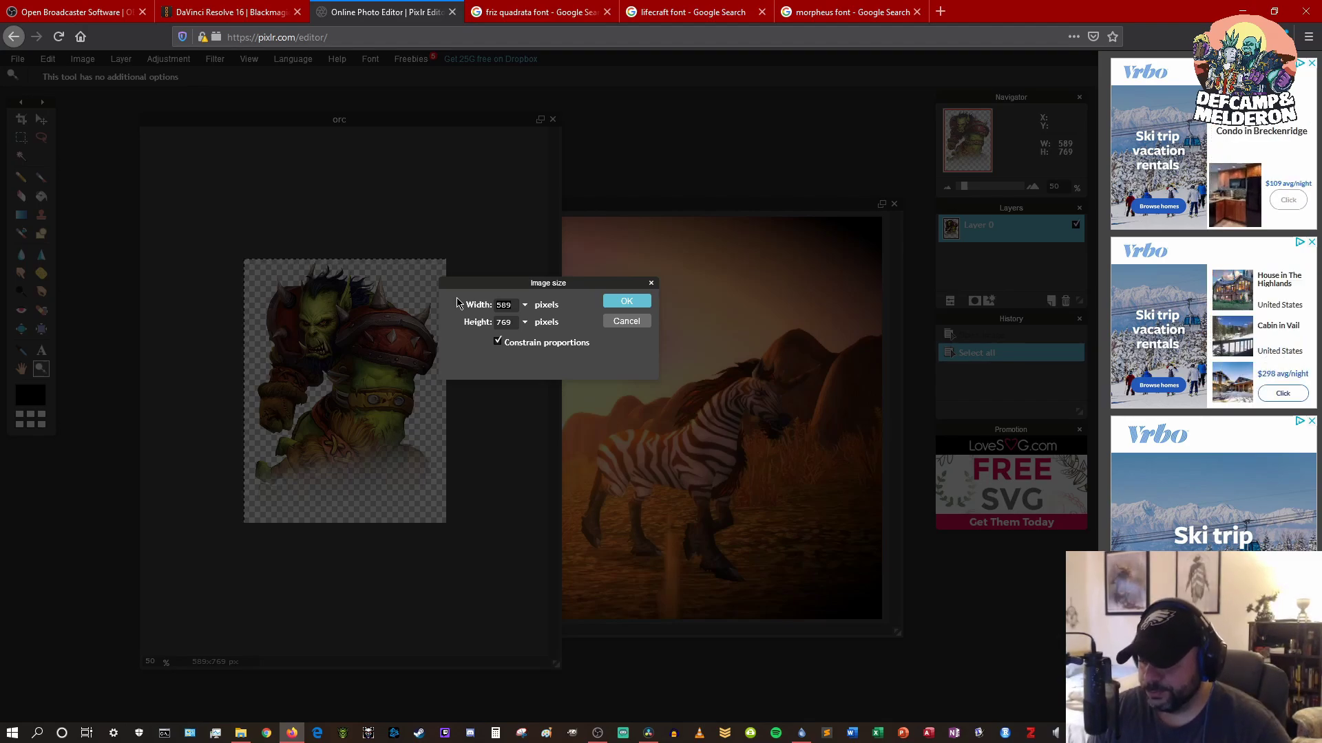
type("800")
key("Return")
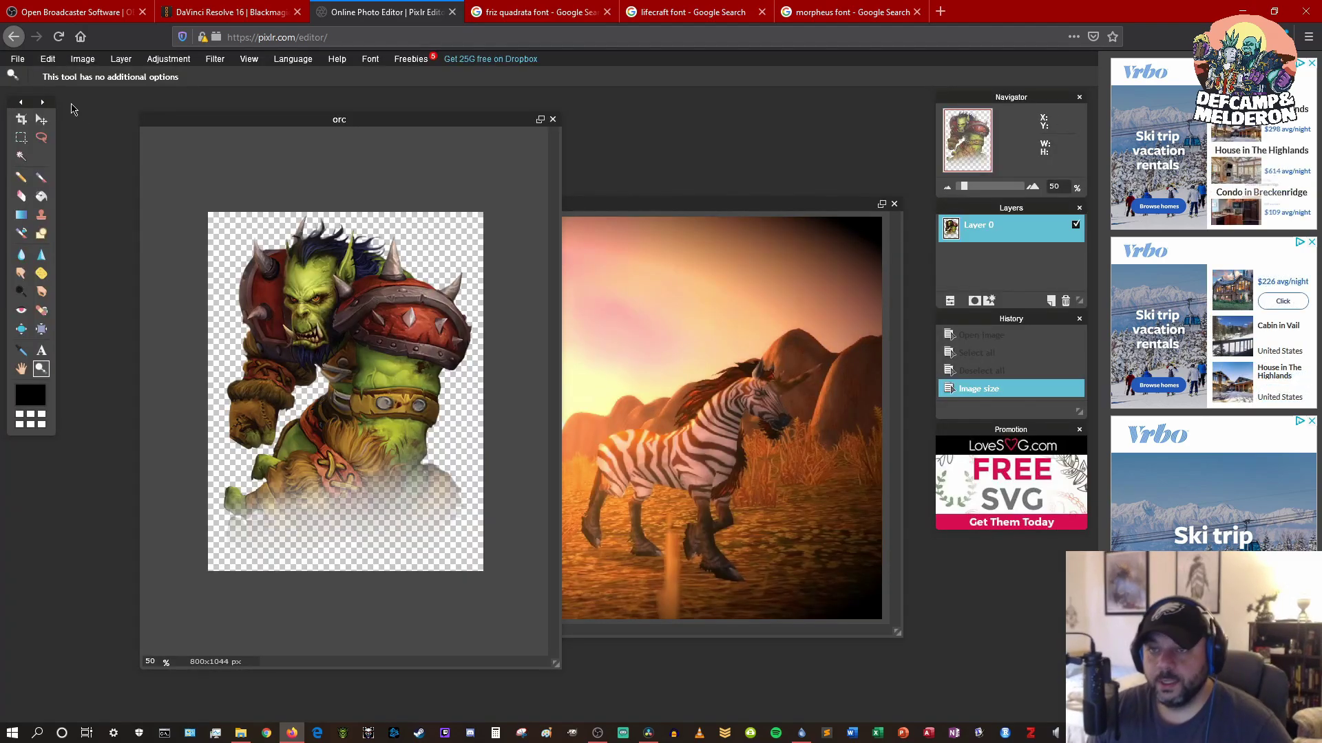
Copy the entire orc image into the thumbnail and position it over the zebra on the right side
left_click(47, 59)
left_click(59, 194)
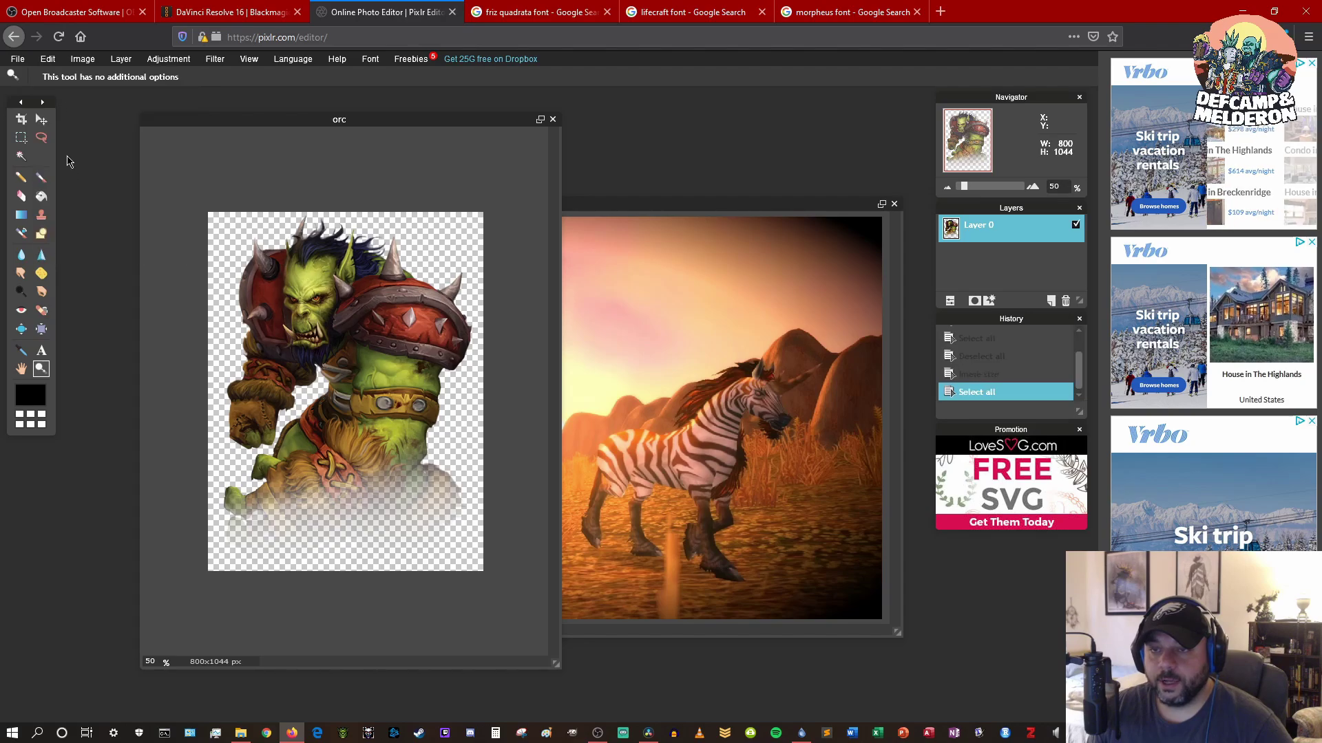
left_click(48, 58)
left_click(51, 119)
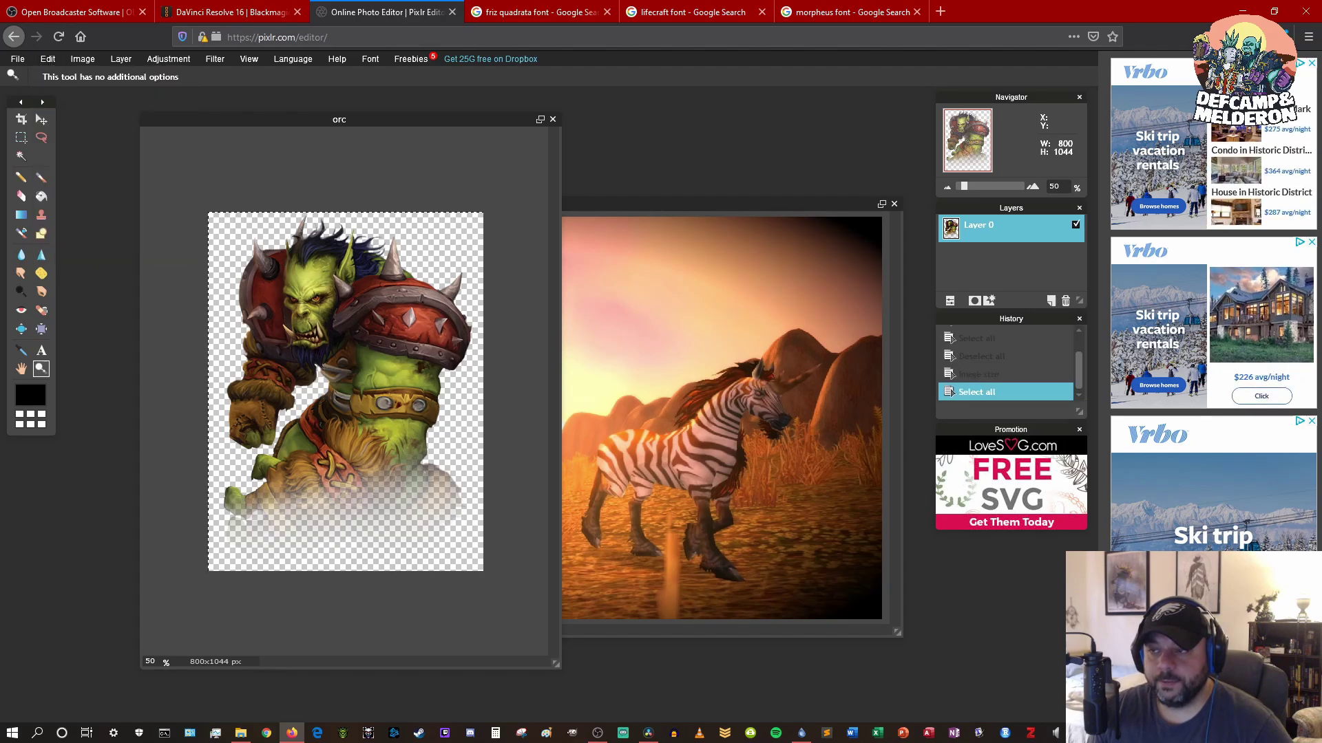
left_click(749, 207)
left_click(48, 58)
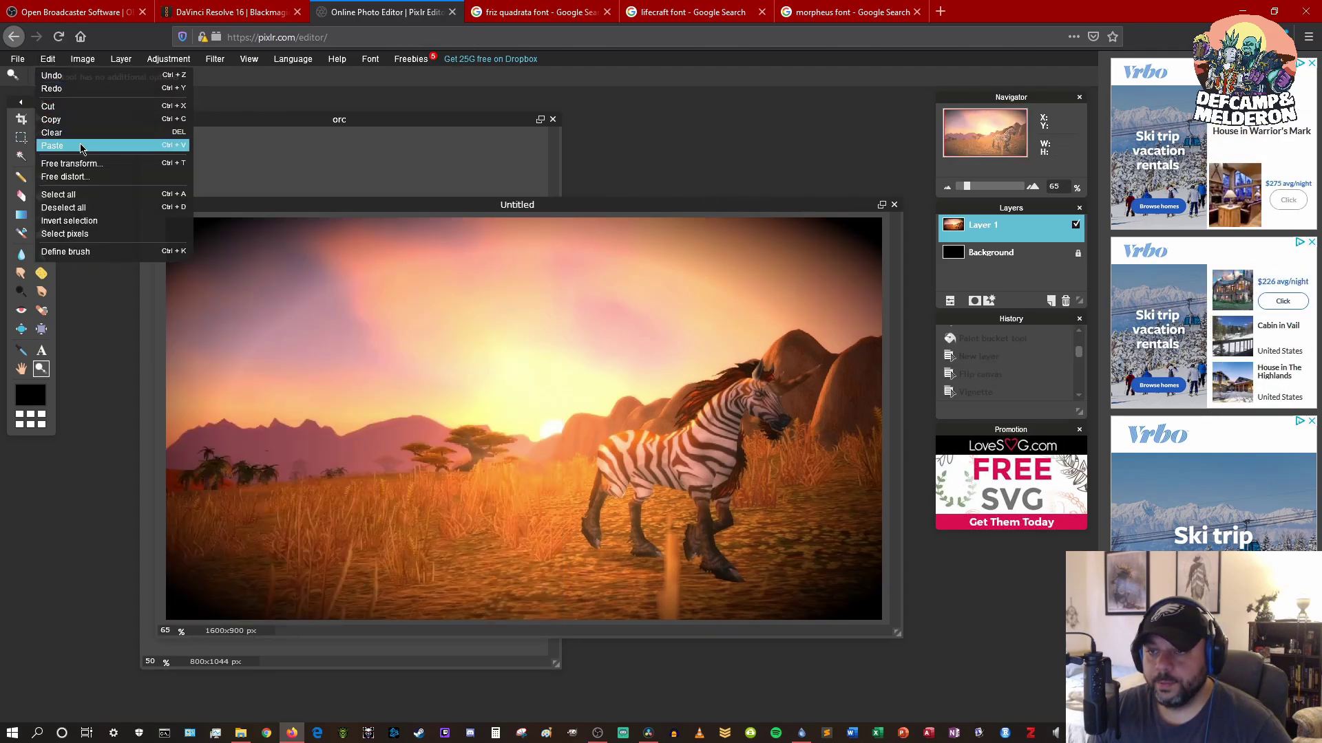
left_click(69, 146)
left_click_drag(550, 411, 700, 410)
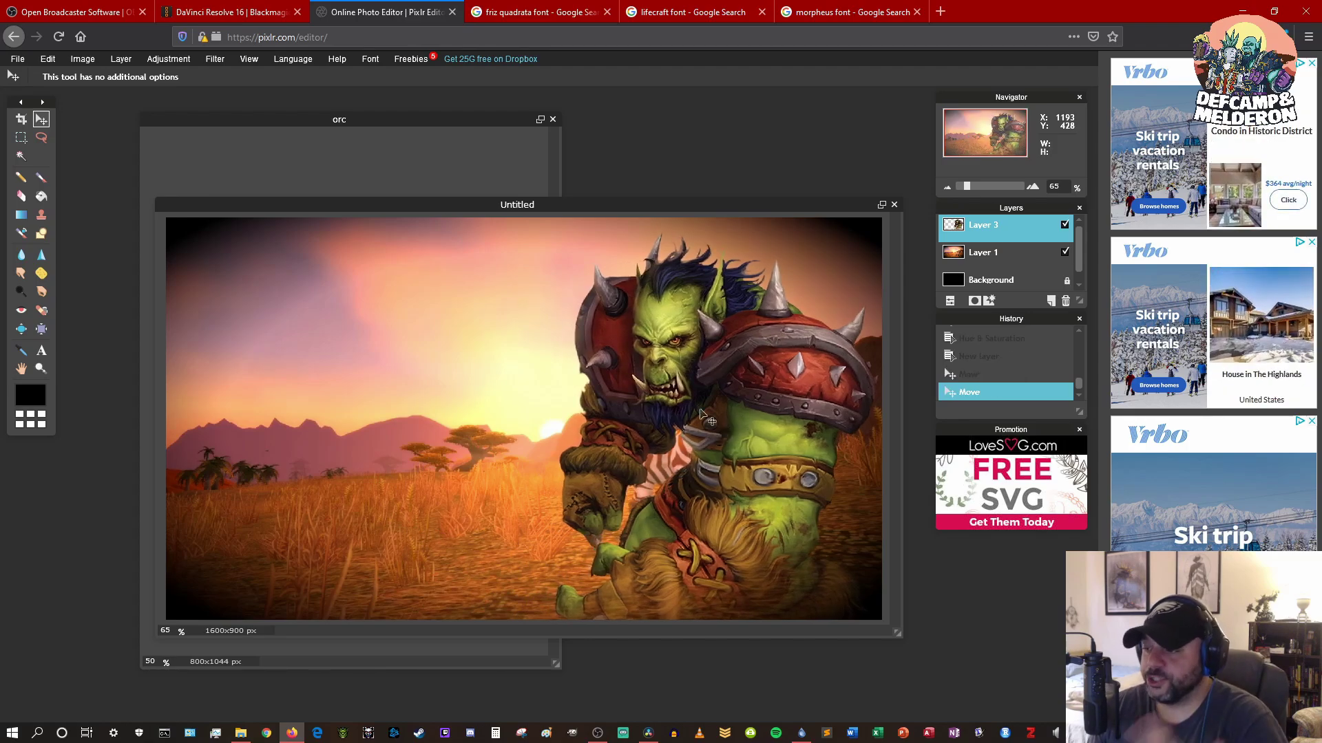
Raise the orc layer's saturation to about 29 with Hue & Saturation
left_click(168, 58)
left_click(212, 92)
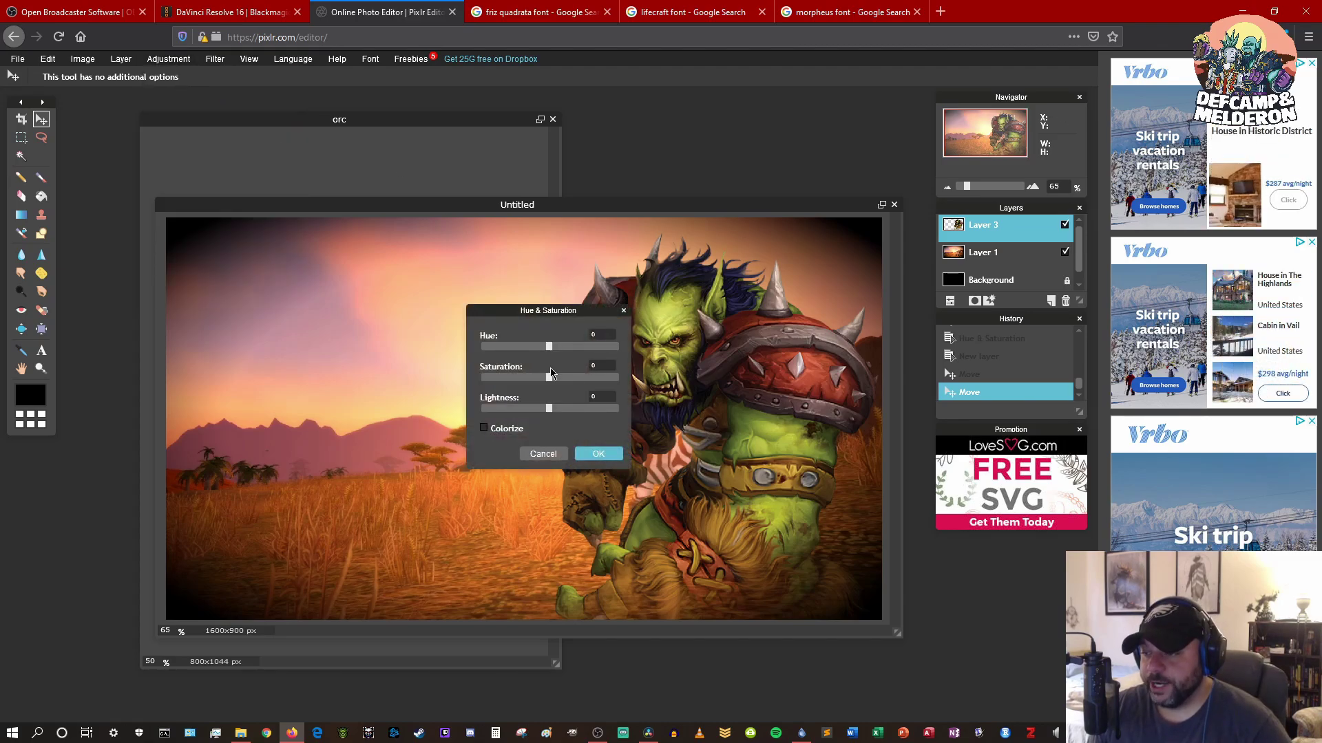
left_click_drag(552, 378, 566, 383)
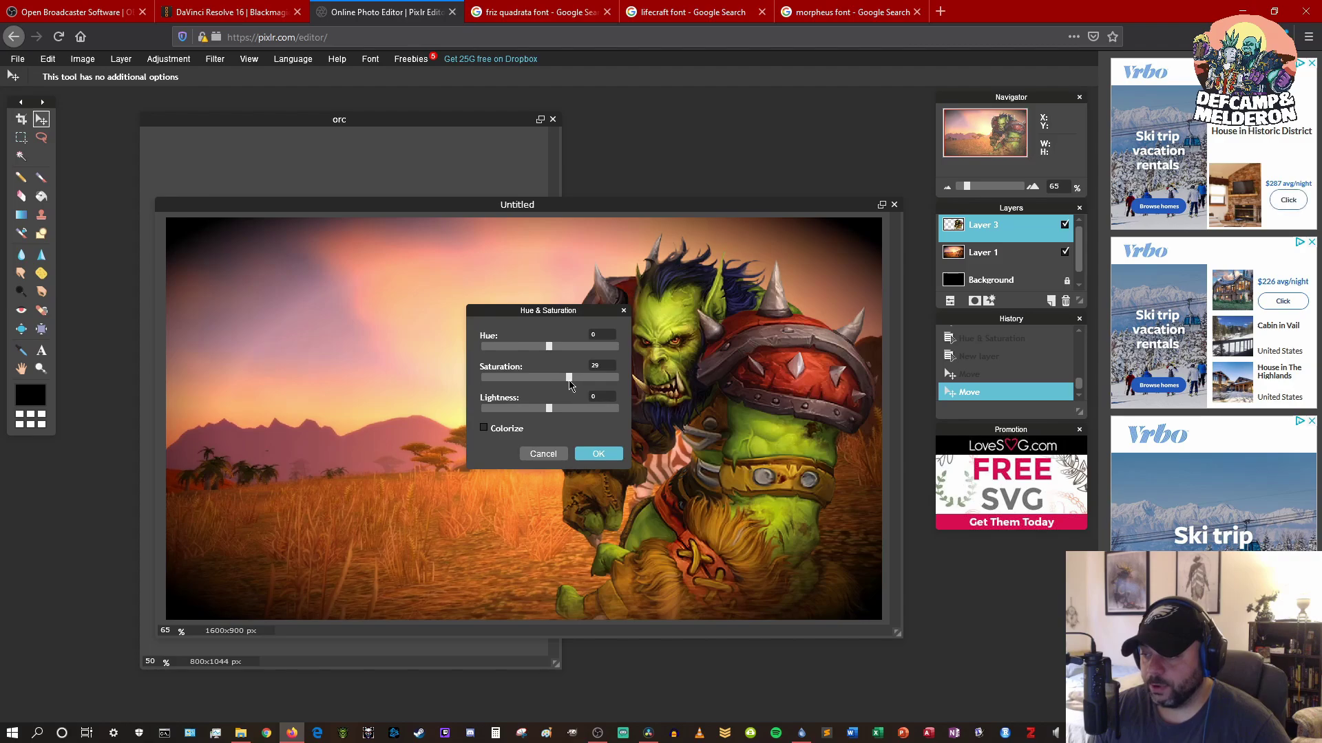
left_click(599, 454)
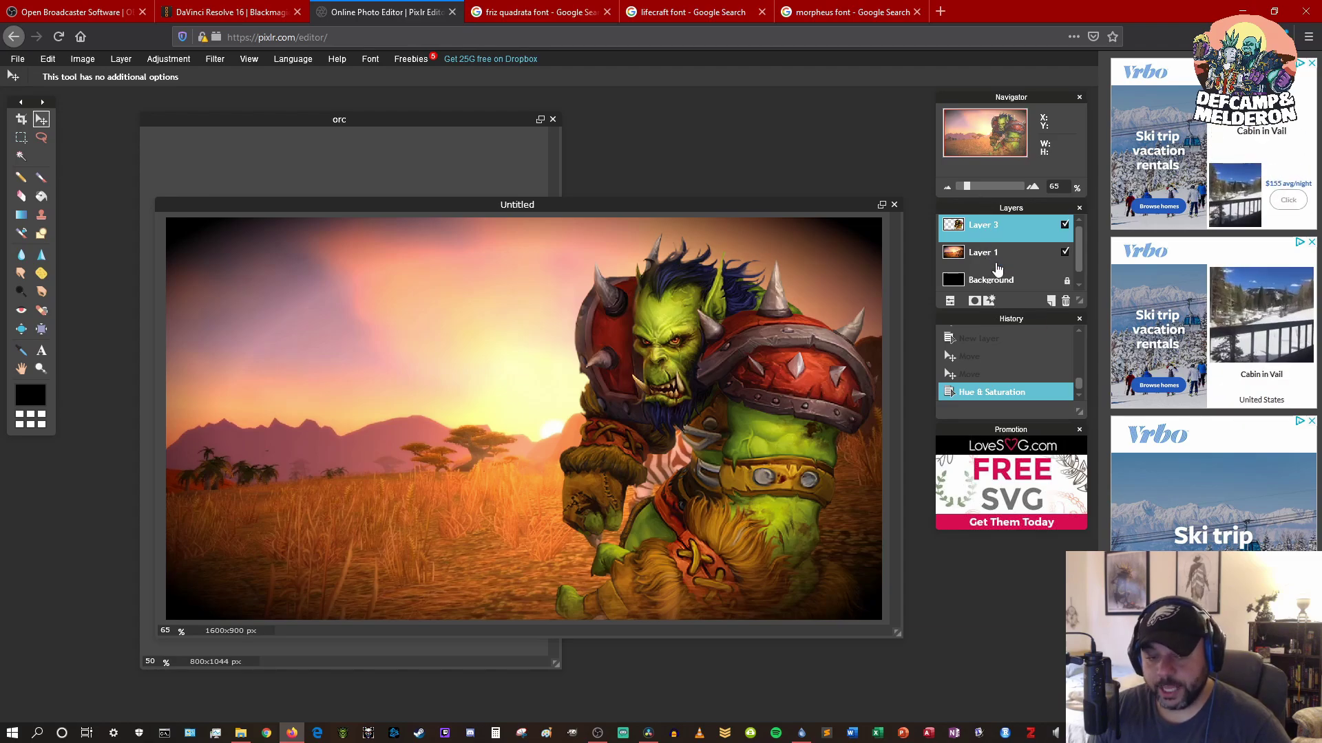
Enable an outer glow on the orc layer, Layer 3, and make the glow black
mouse_move(1009, 227)
left_mouse_down()
mouse_move(1011, 270)
mouse_move(986, 246)
mouse_move(984, 222)
left_mouse_up()
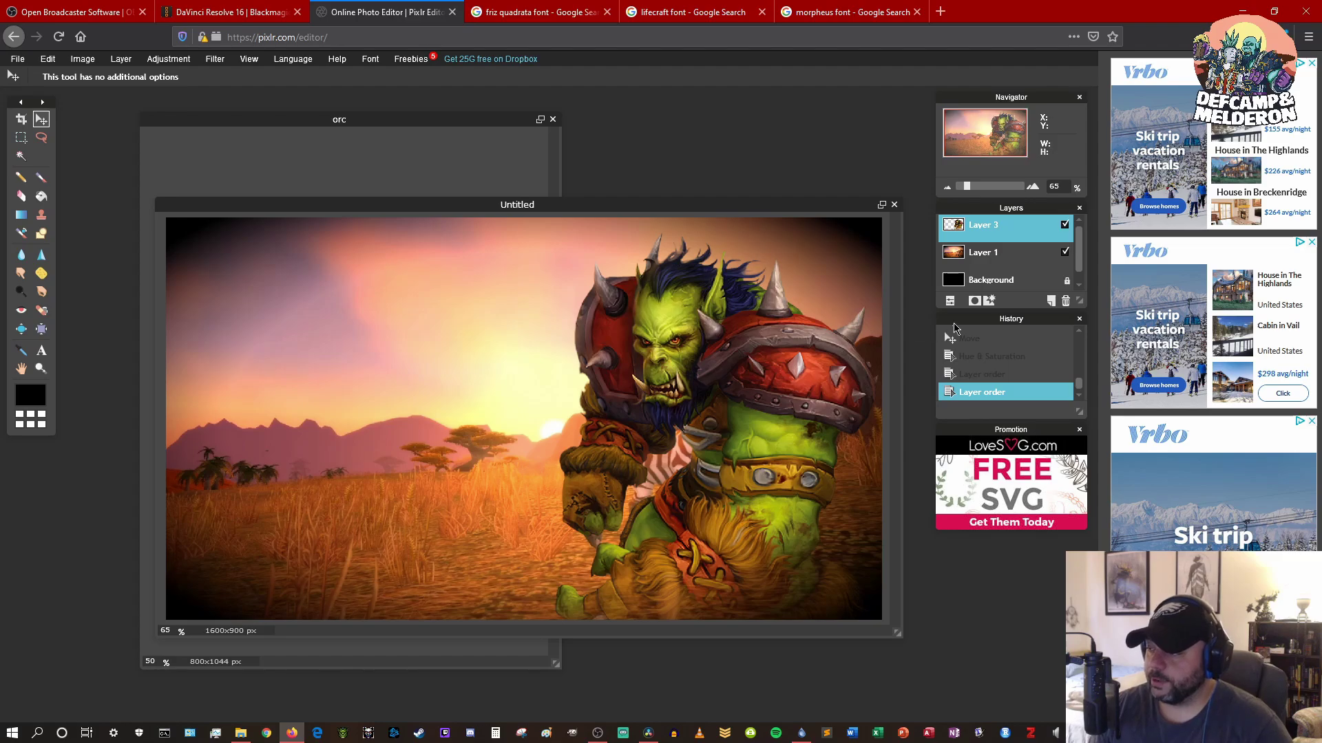
left_click(988, 307)
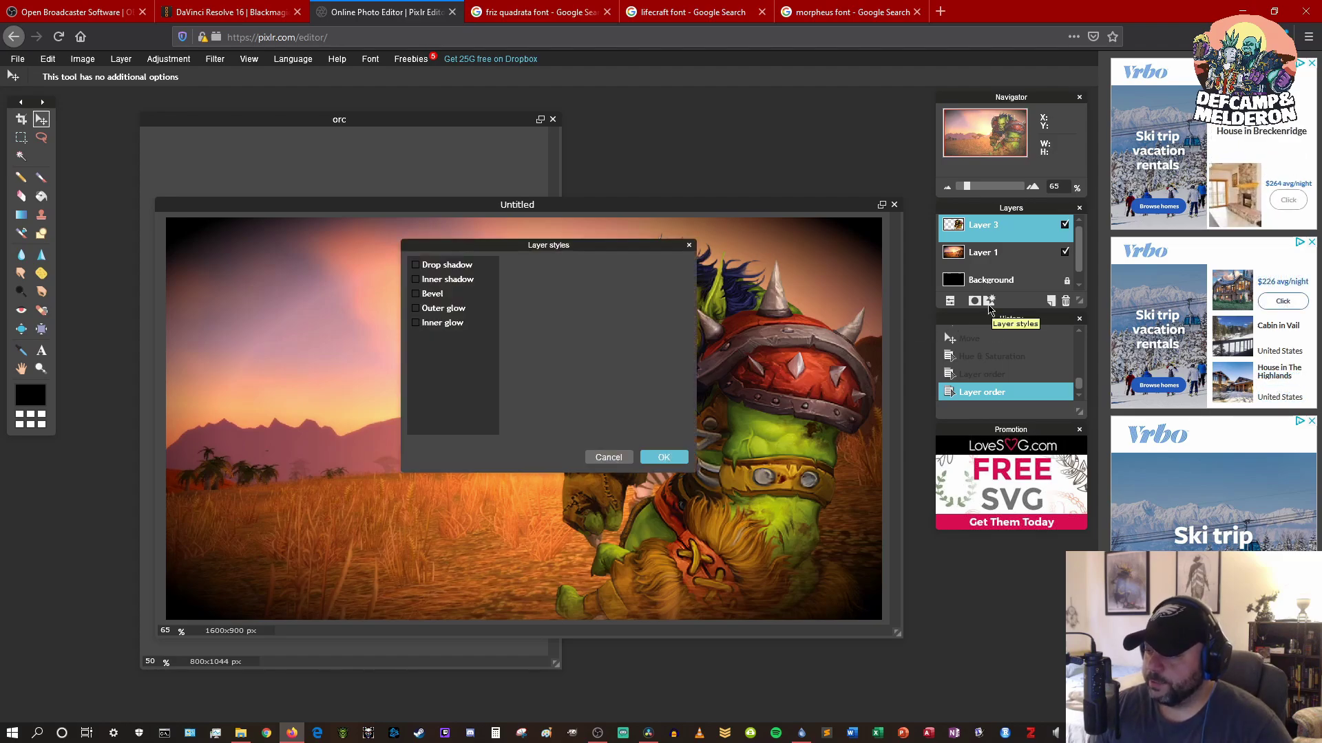
left_click(465, 313)
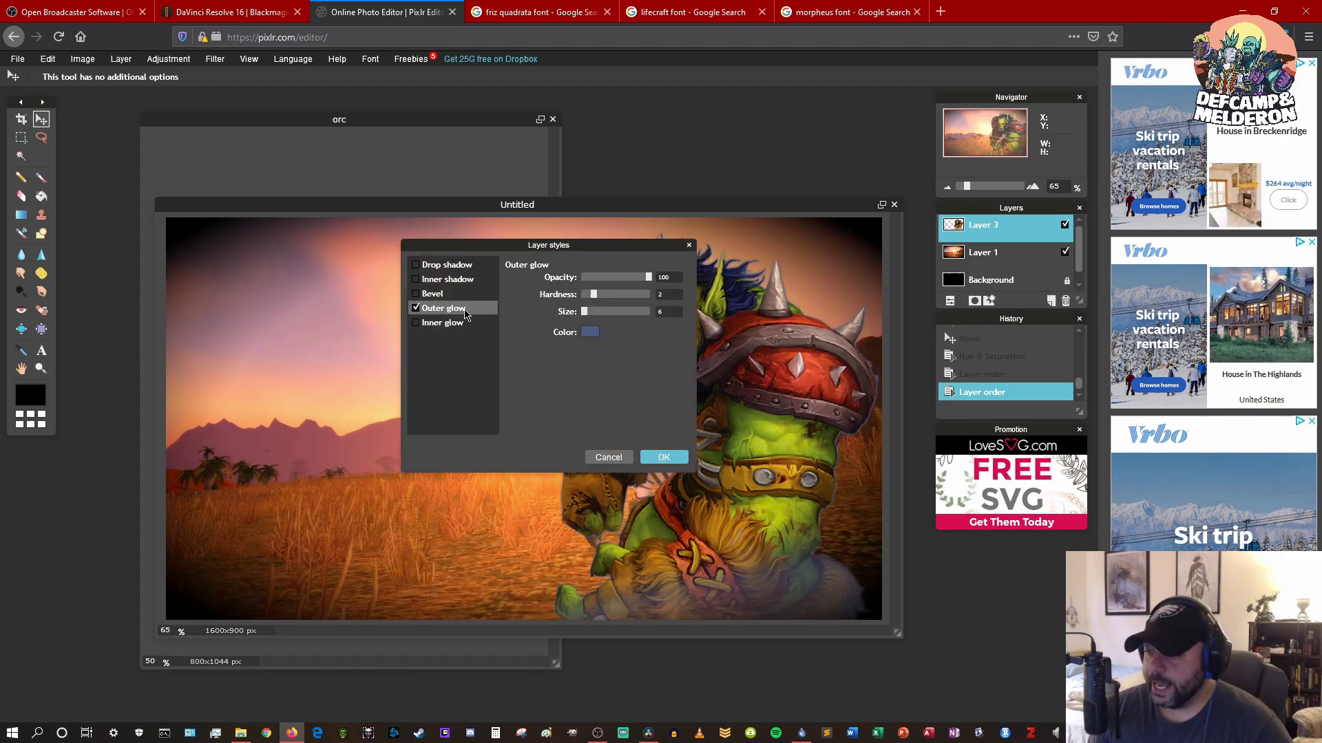
left_click(591, 333)
left_click(696, 482)
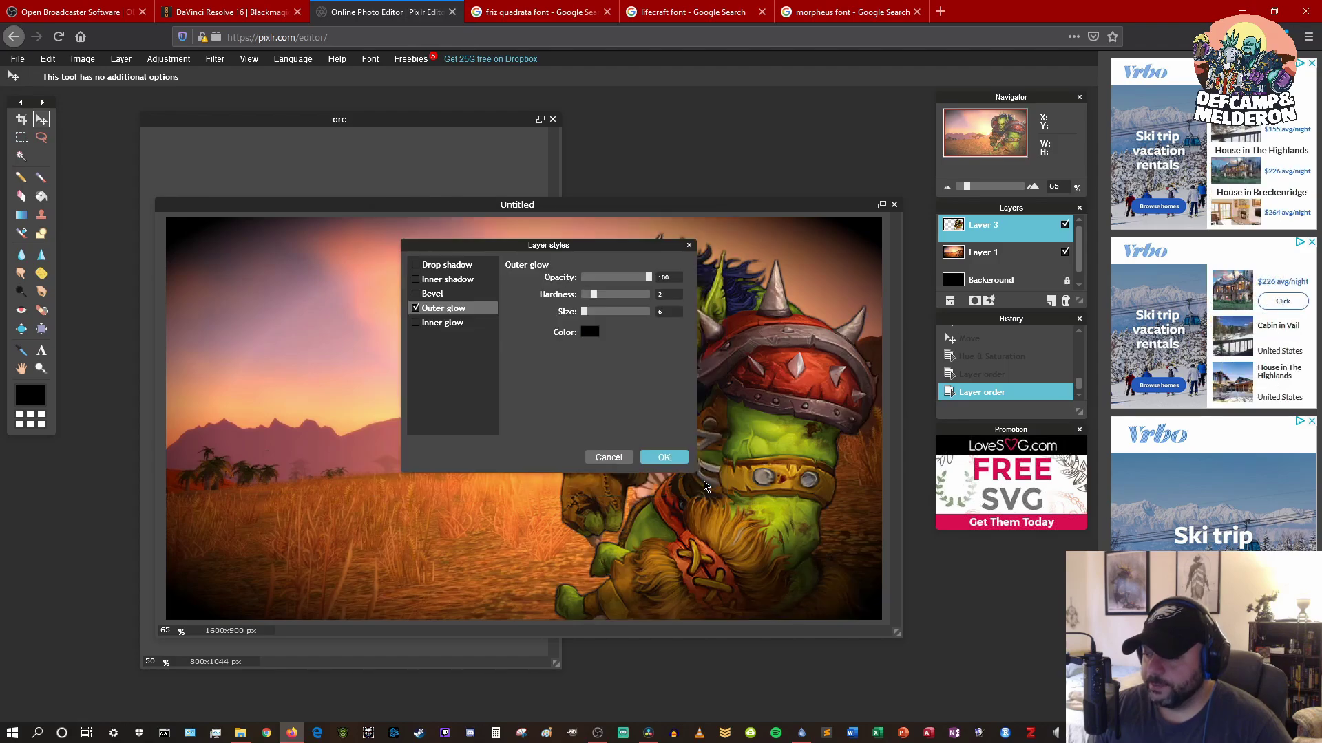
Set the orc's outer glow to hardness 8 and size 13 and apply the layer style
left_click_drag(583, 246, 349, 295)
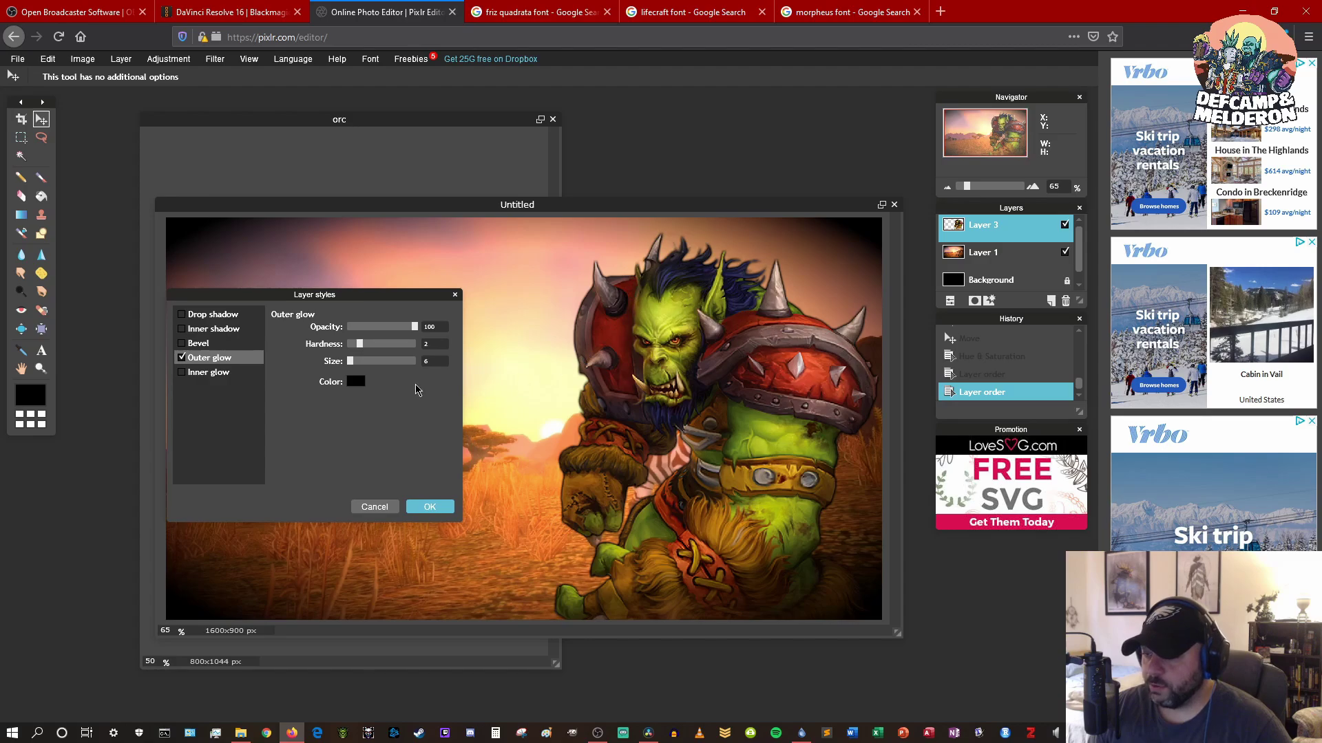
left_click_drag(359, 344, 428, 344)
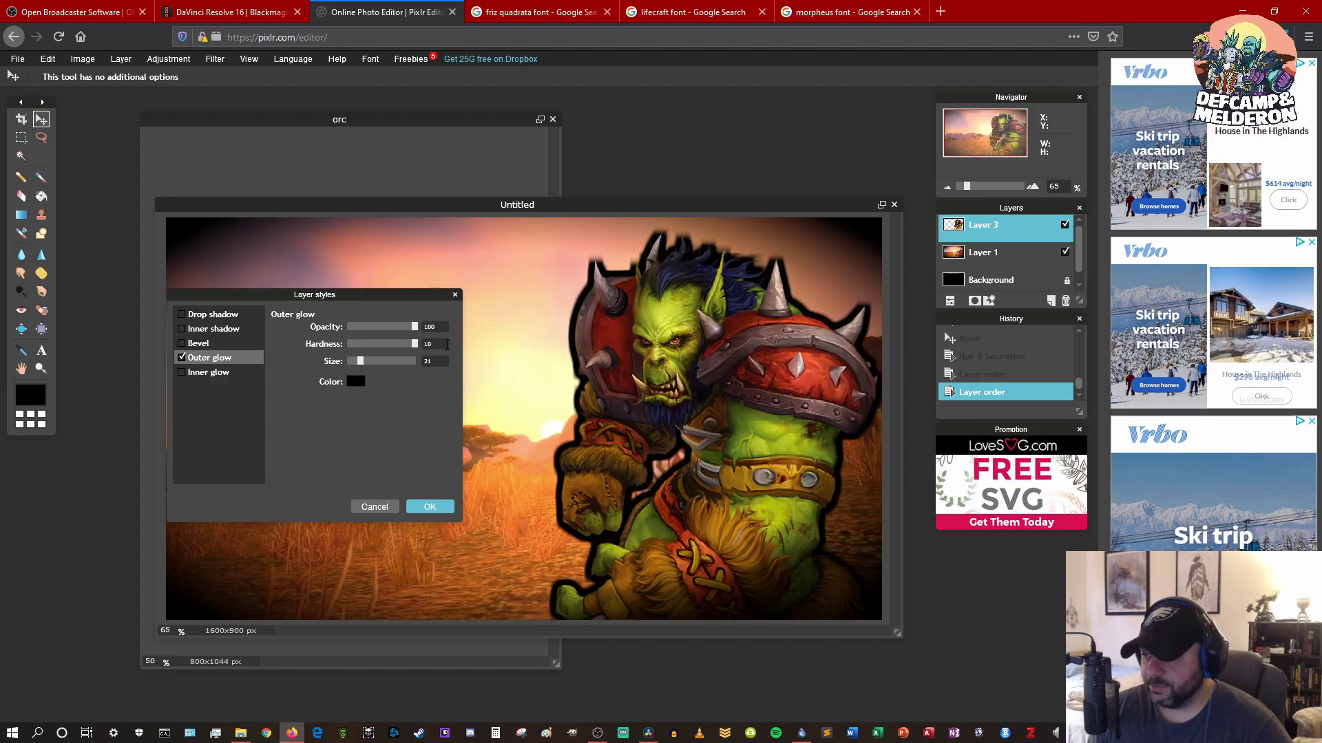
left_click_drag(359, 364, 406, 350)
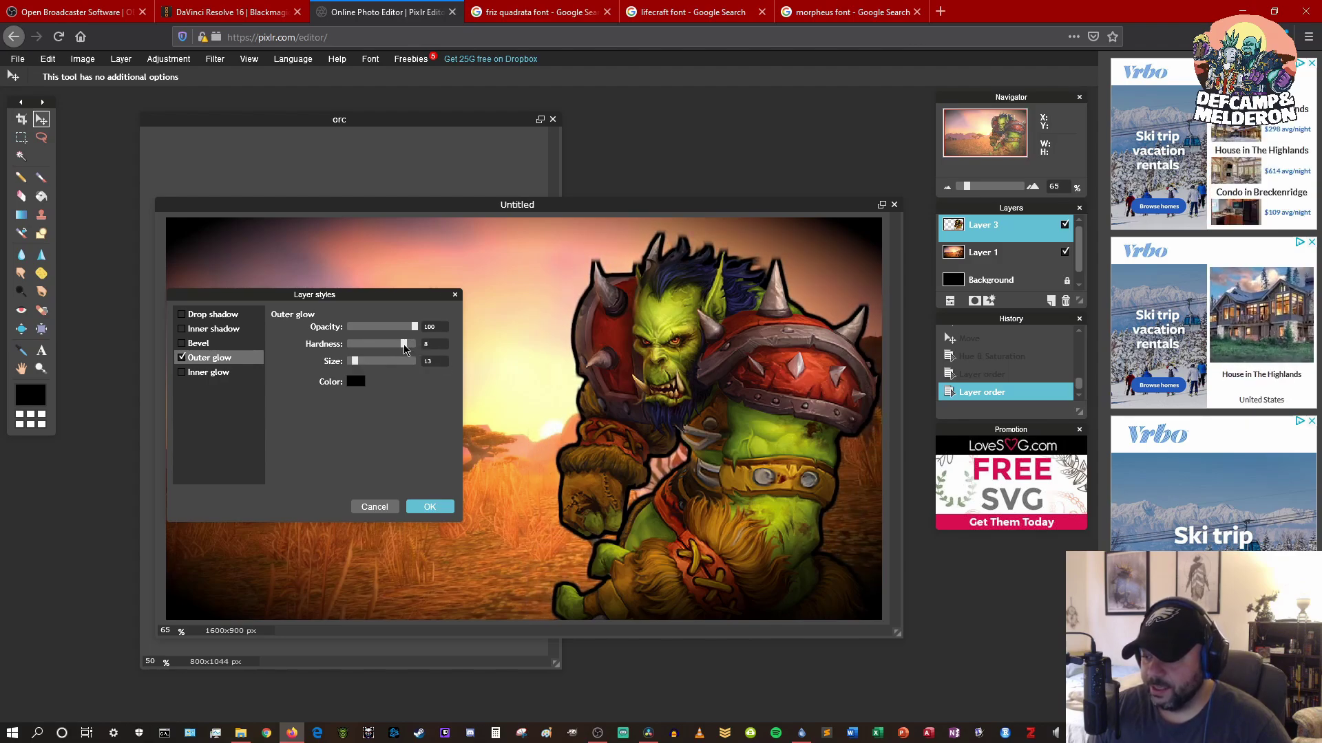
left_click(430, 507)
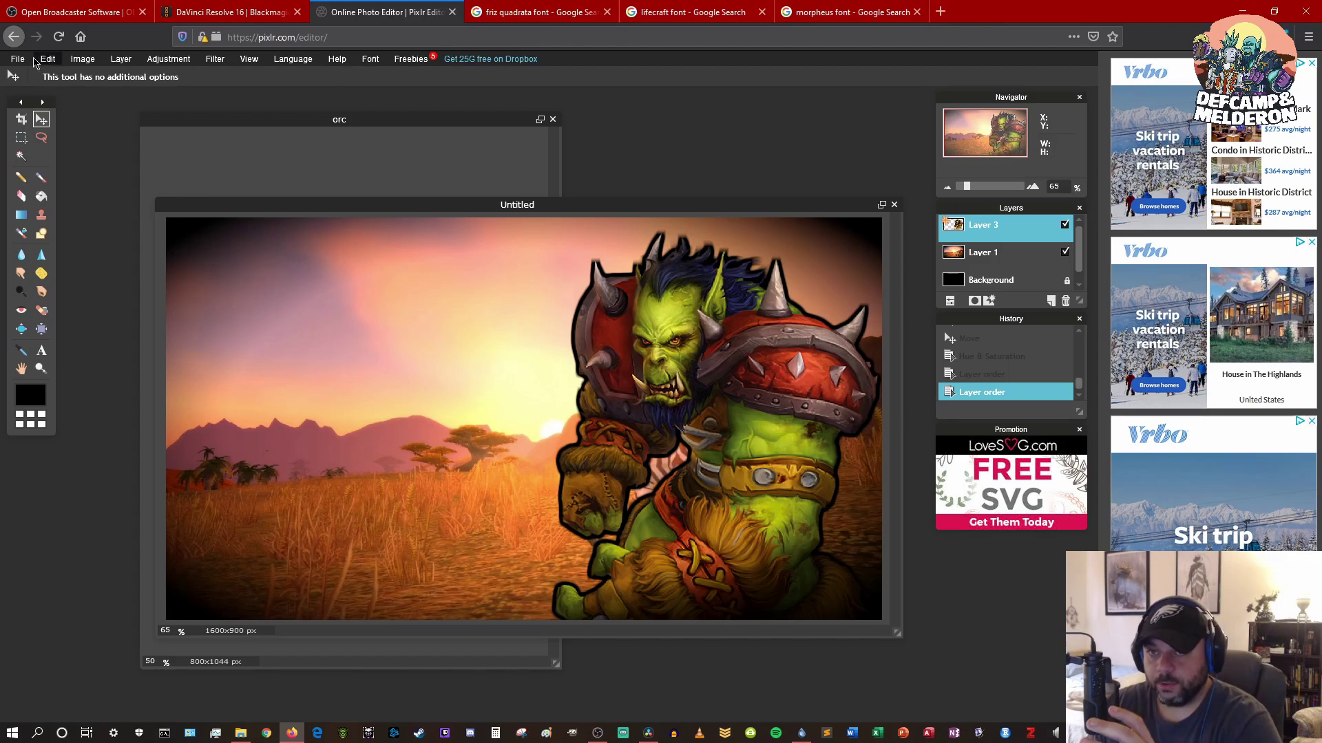
Open the World of Warcraft Classic logo, classic-wow-logo-amazing.png, from the YouTube folder
left_click(28, 59)
left_click(31, 88)
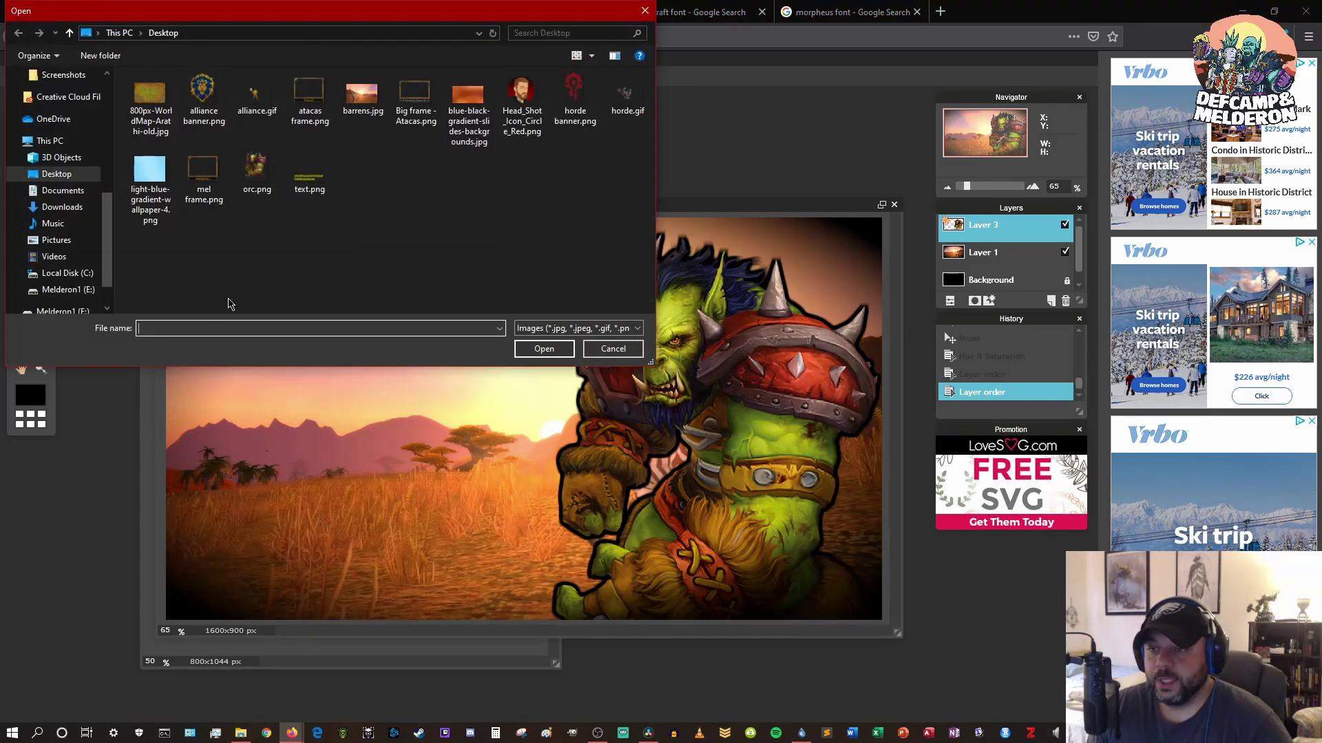
scroll(60, 240, "up", 5)
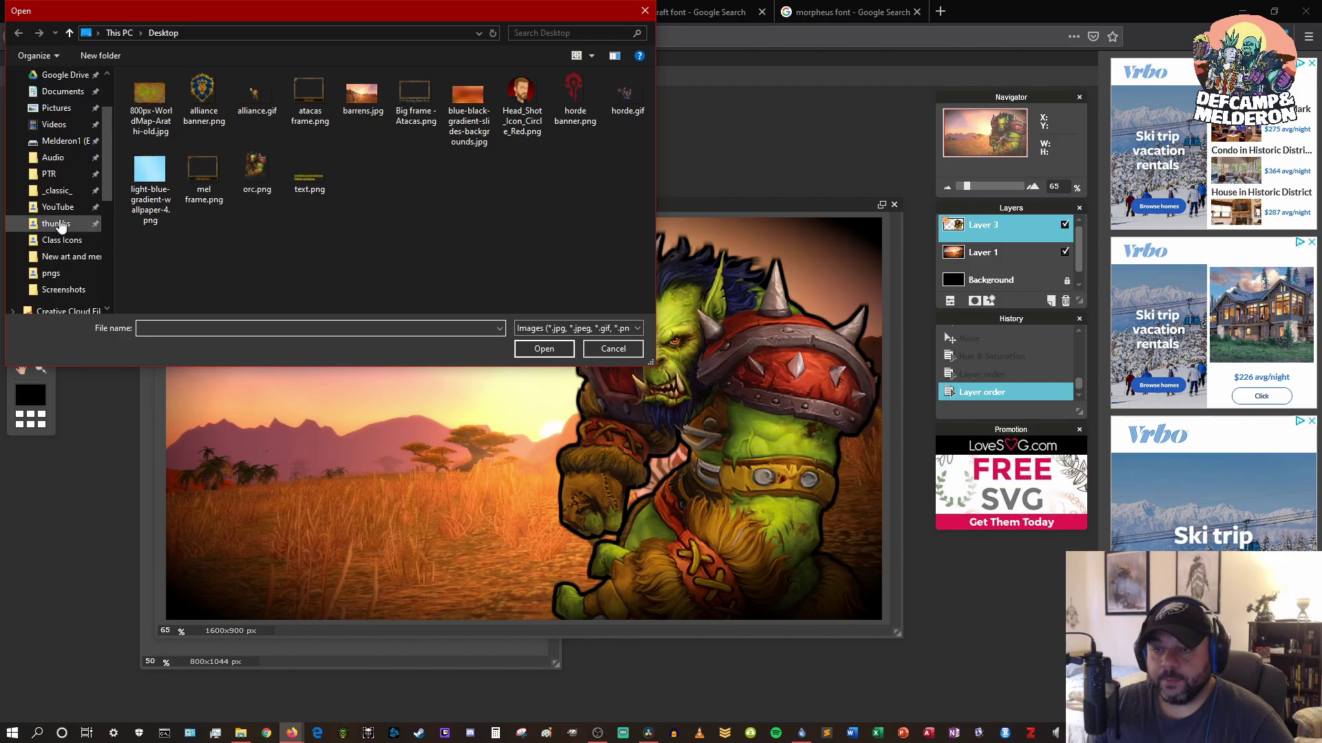
left_click(58, 206)
scroll(367, 210, "down", 6)
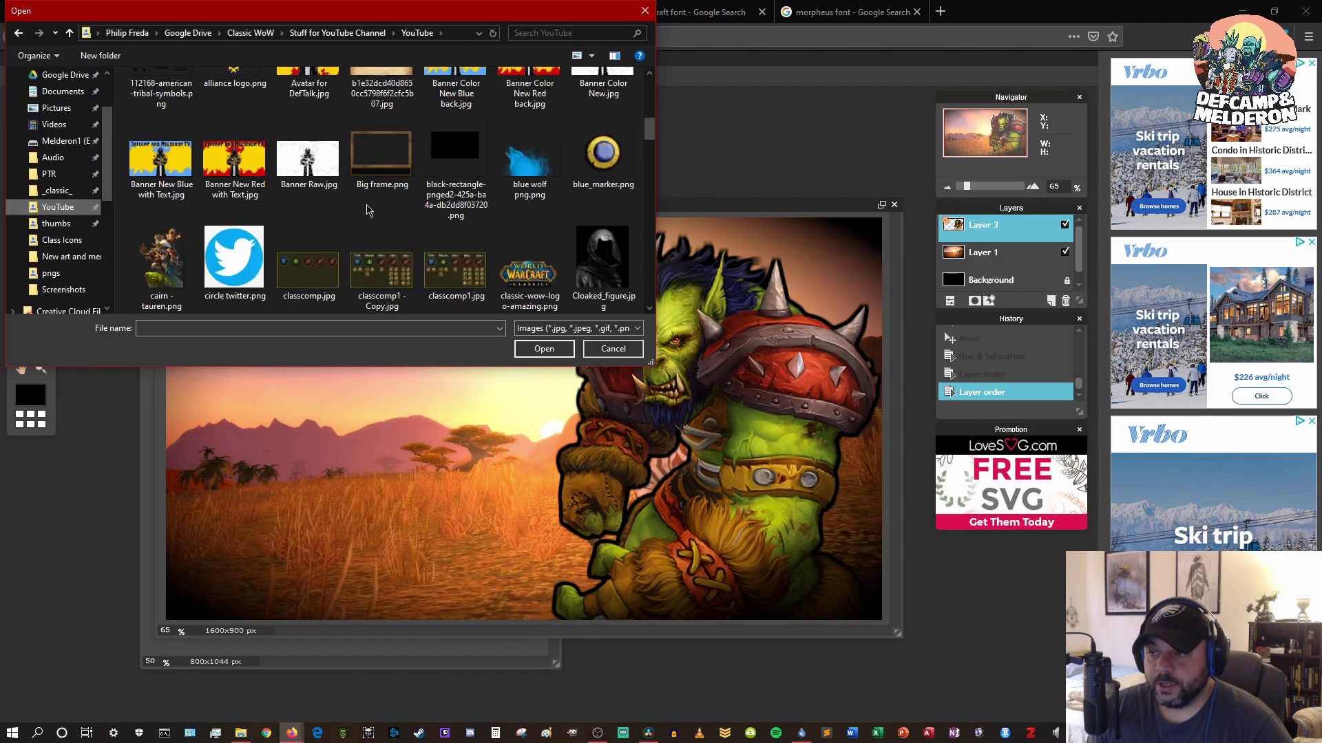
scroll(367, 210, "down", 2)
double_click(530, 165)
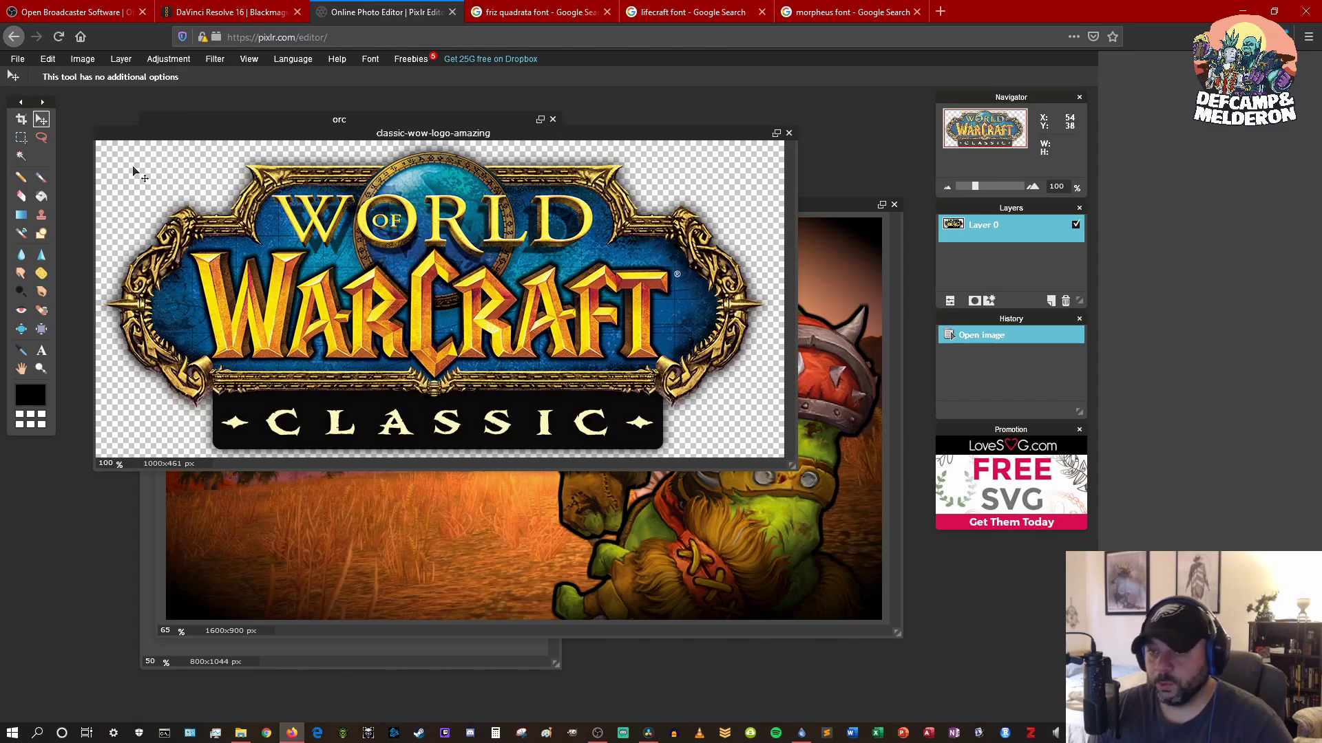
Resize the Classic logo image to a width of 800 pixels with its proportions constrained
left_click(82, 59)
left_click(104, 76)
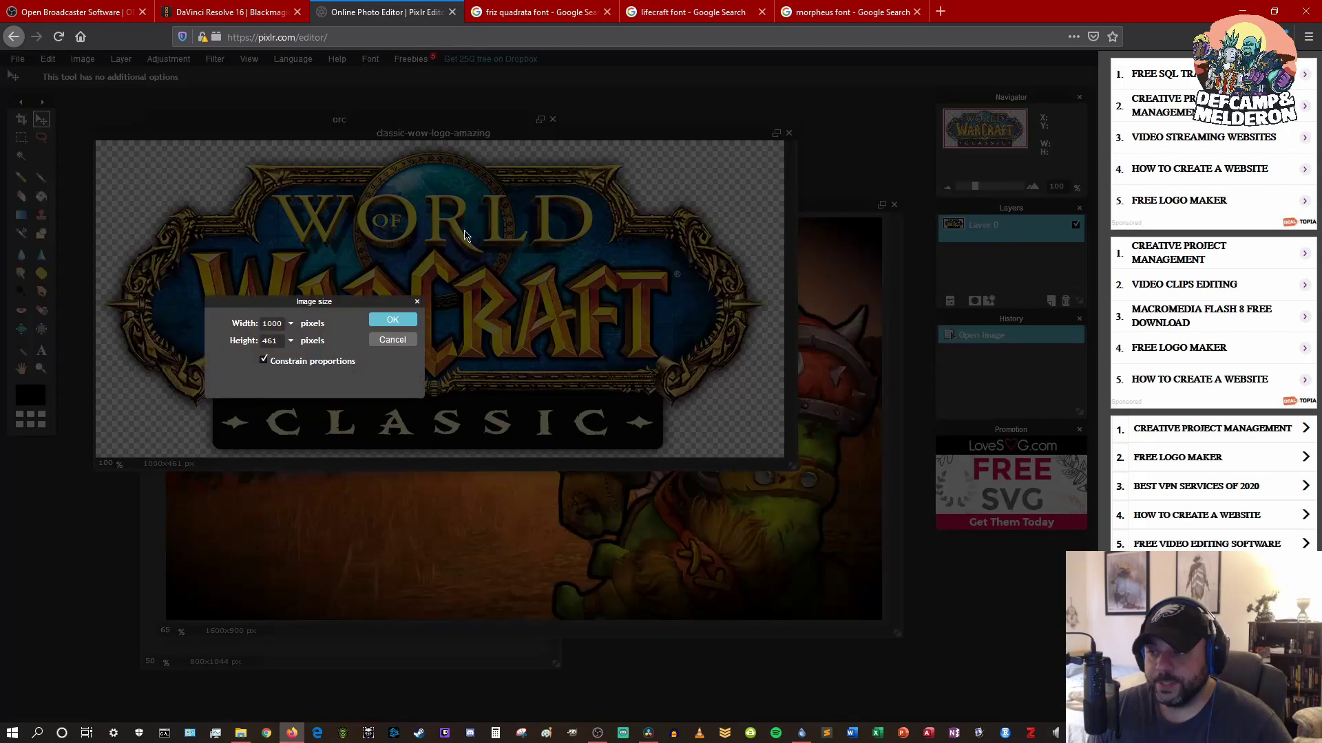
double_click(282, 323)
type("800")
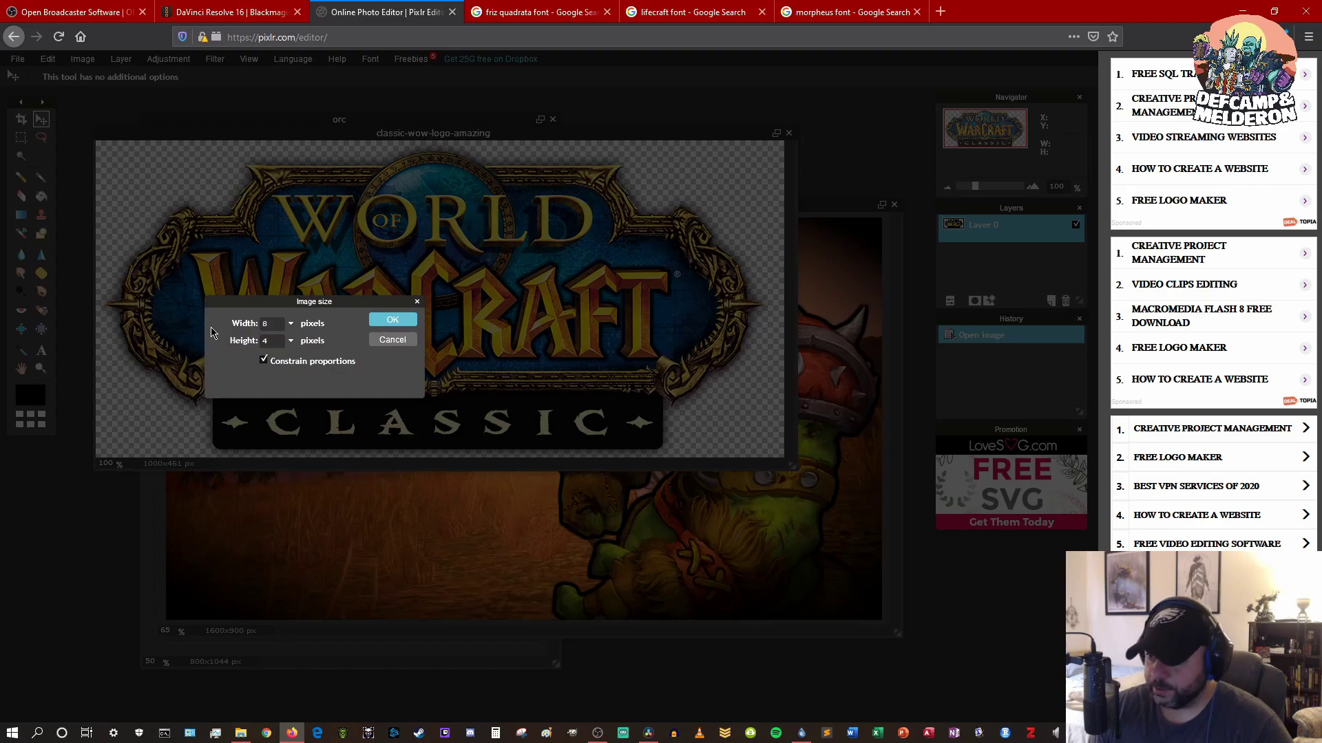
key("Return")
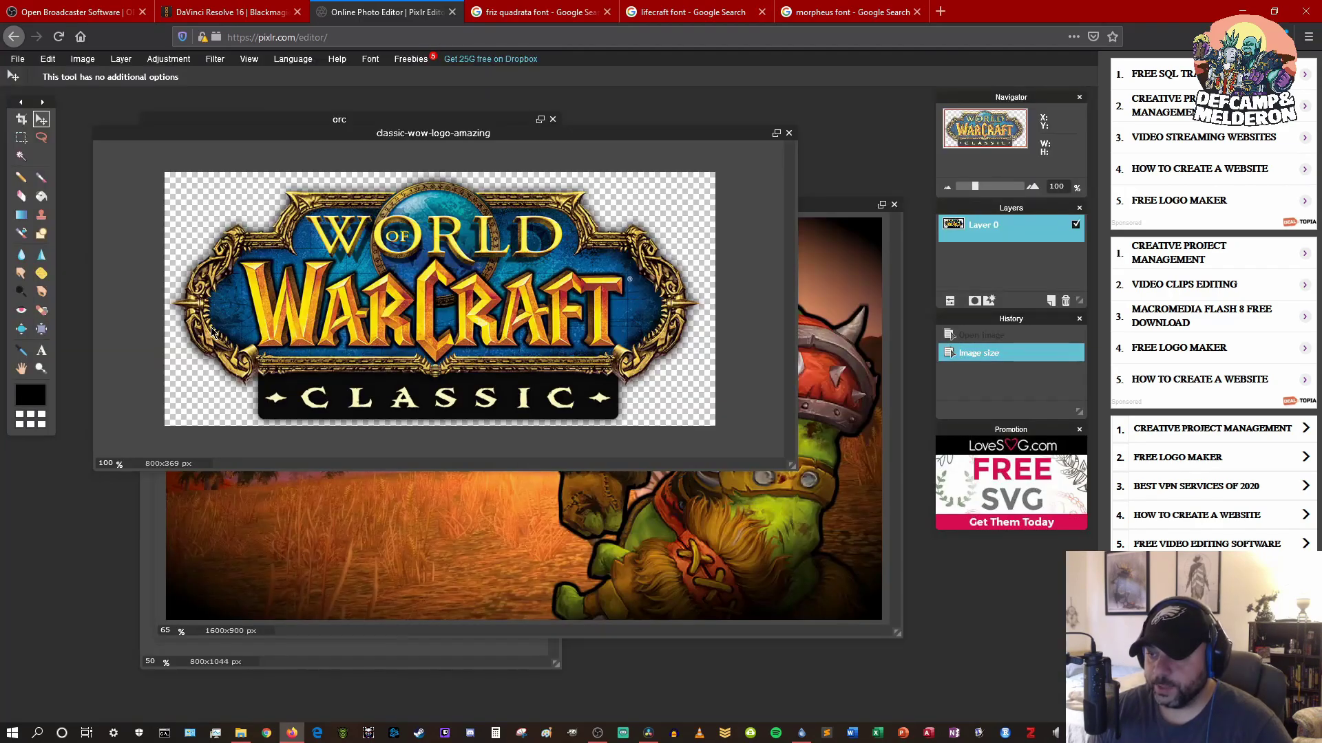
Copy the entire Classic logo into the 1600 x 900 thumbnail and place it in the image's upper-left area, beside the orc
left_click(83, 59)
mouse_move(48, 61)
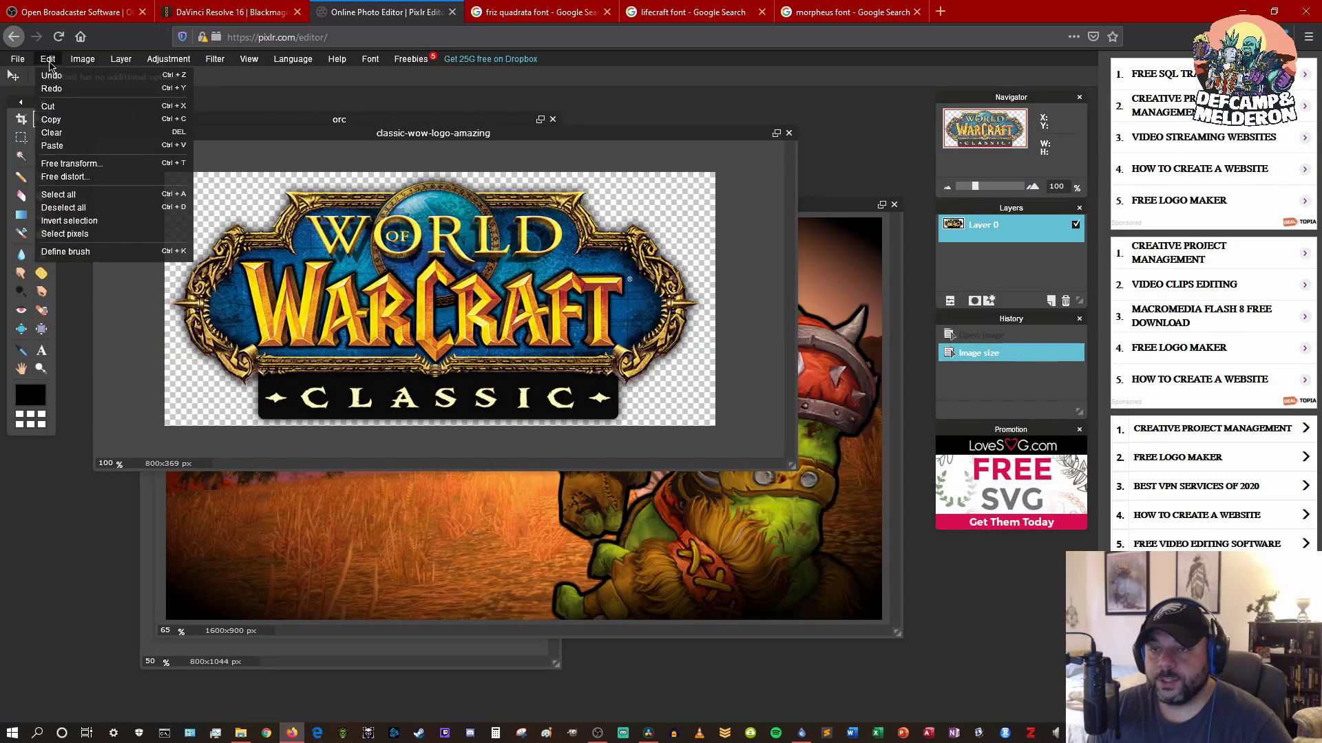
left_click(58, 194)
left_click(48, 58)
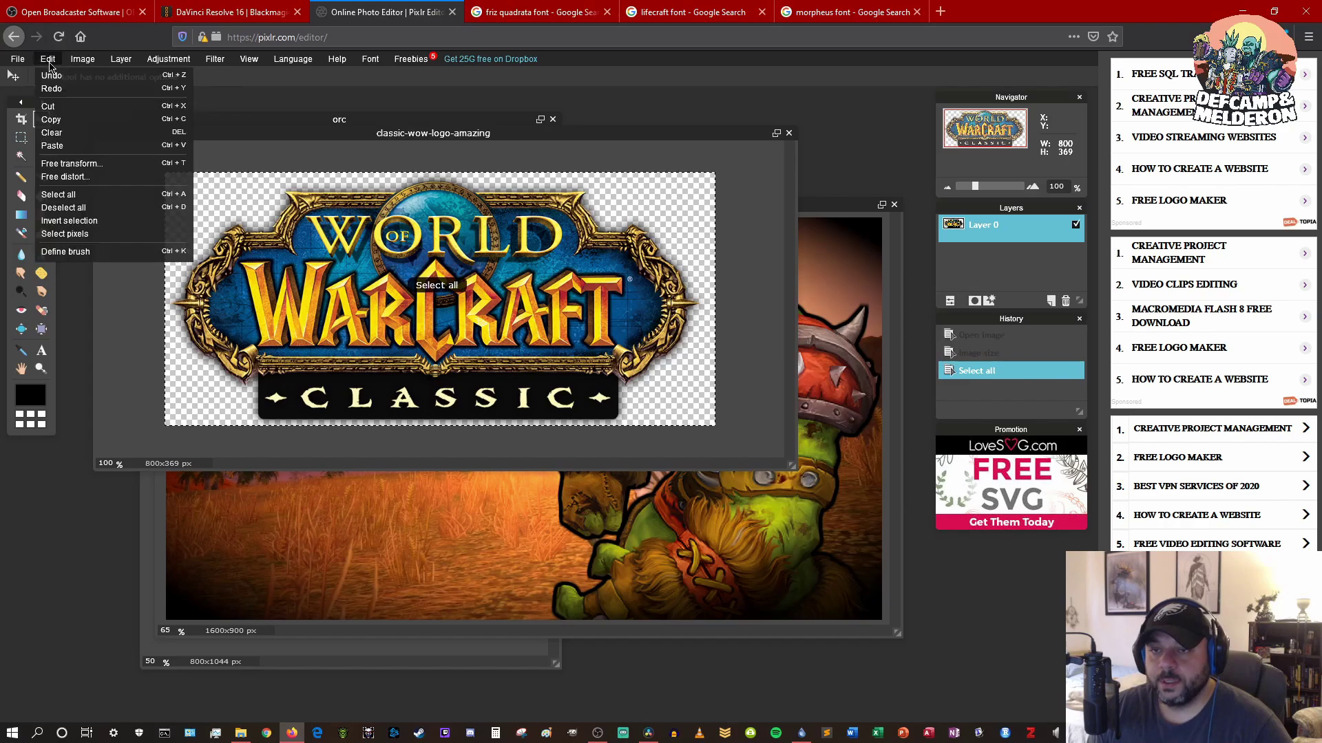
left_click(59, 121)
left_click(338, 504)
left_click(48, 59)
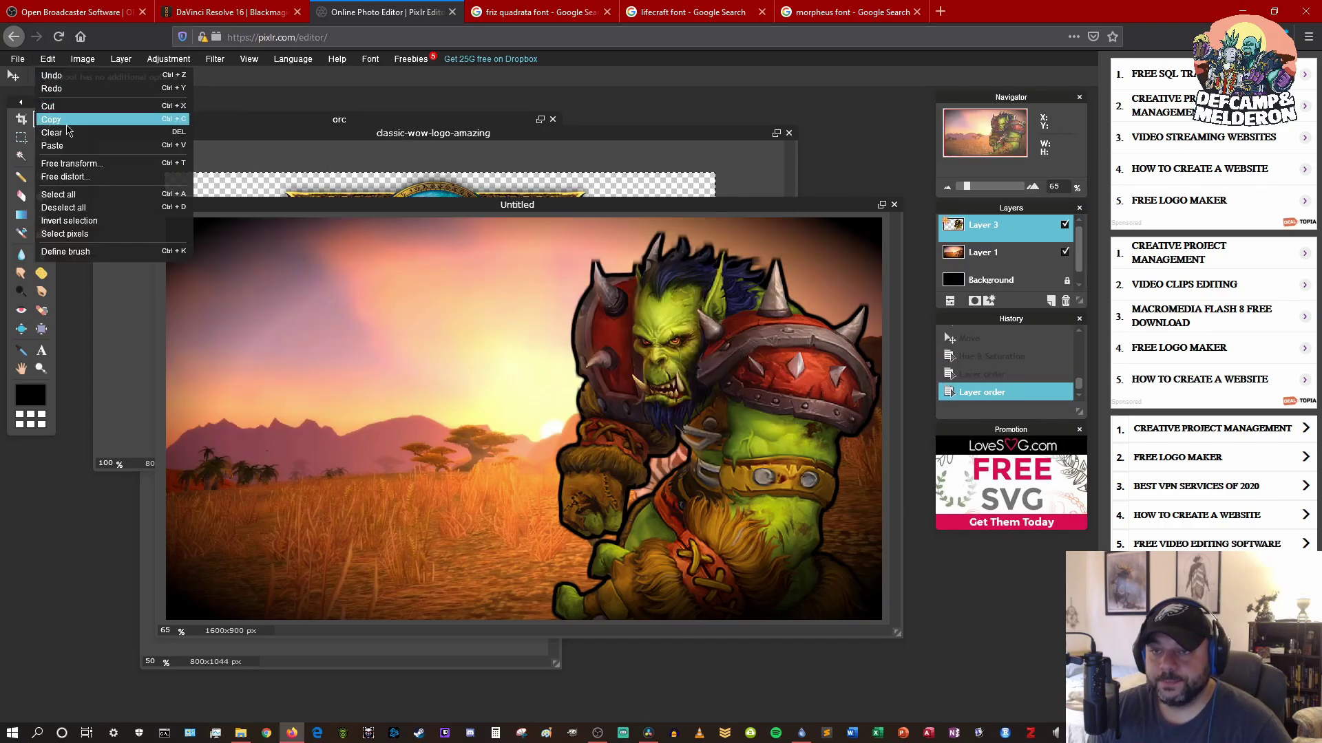
left_click(75, 150)
left_click_drag(481, 410, 324, 304)
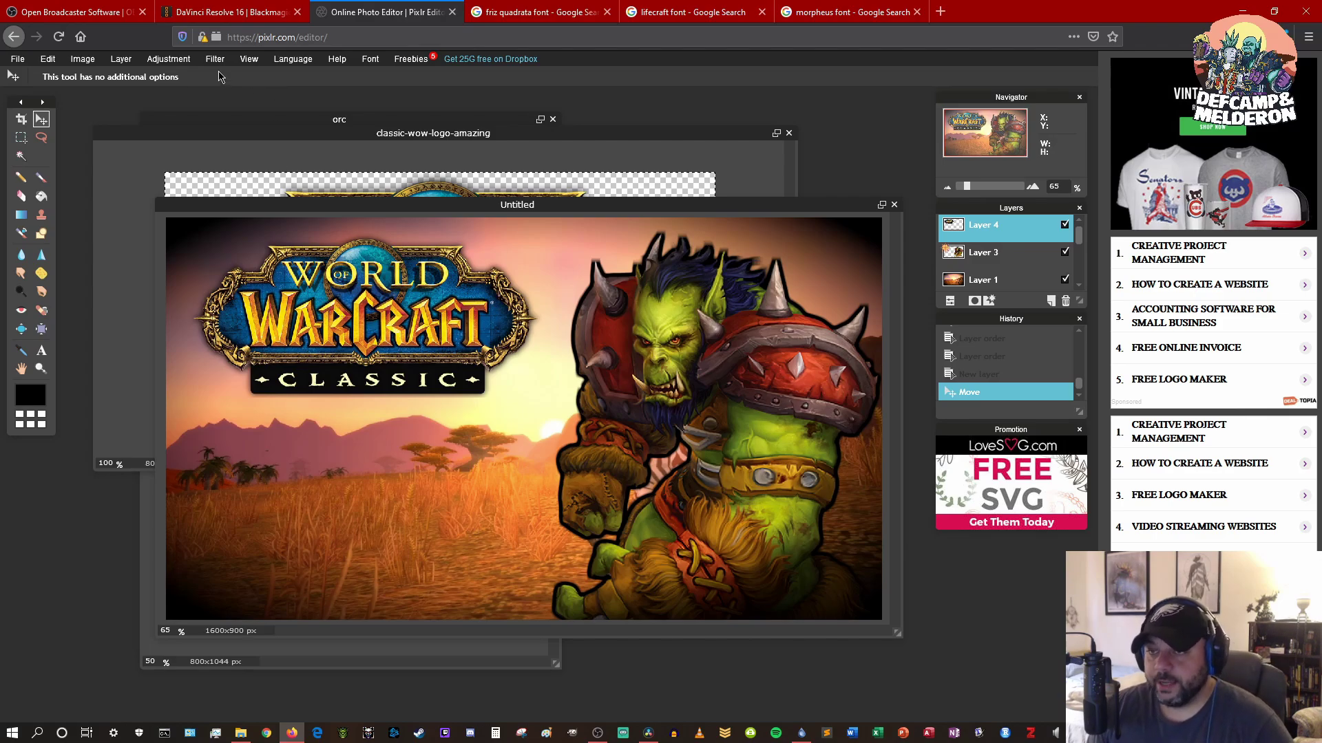
Raise the saturation of the Classic logo layer, Layer 4, to 20
left_click(189, 62)
left_click(182, 88)
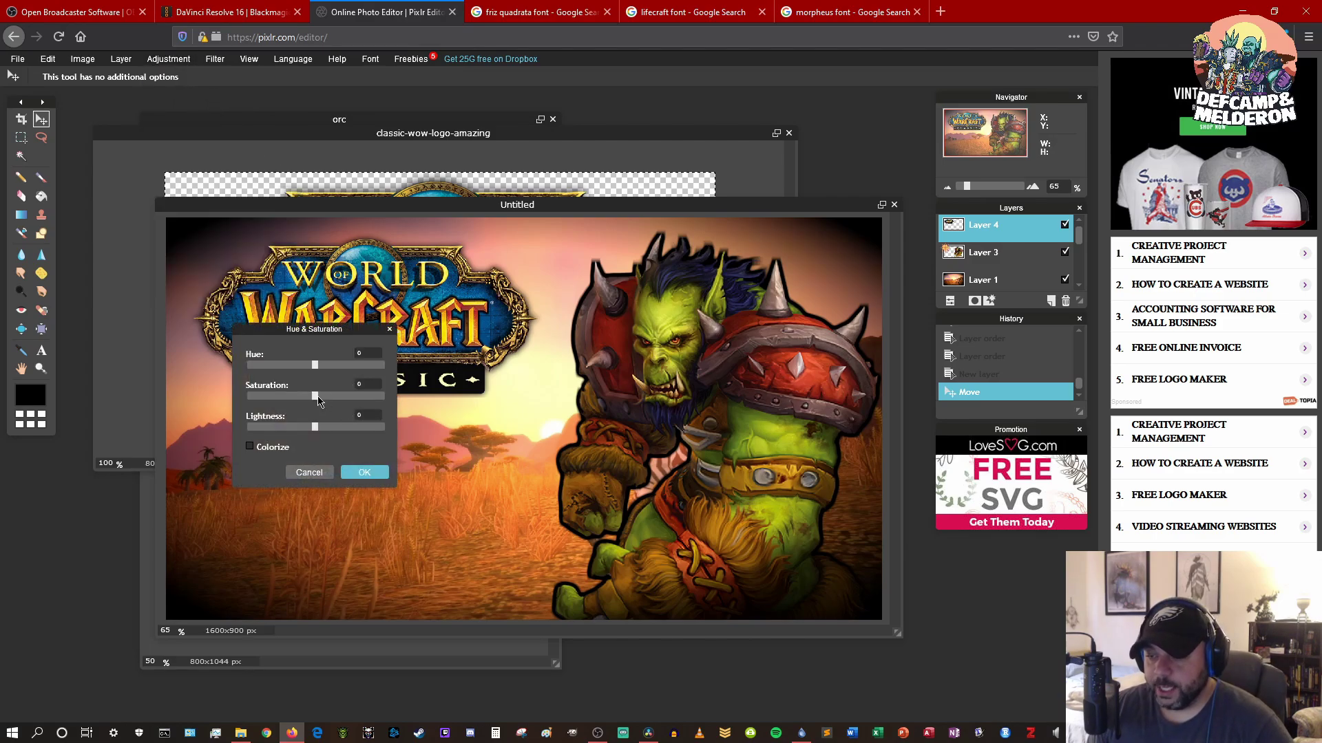
left_click_drag(318, 397, 328, 403)
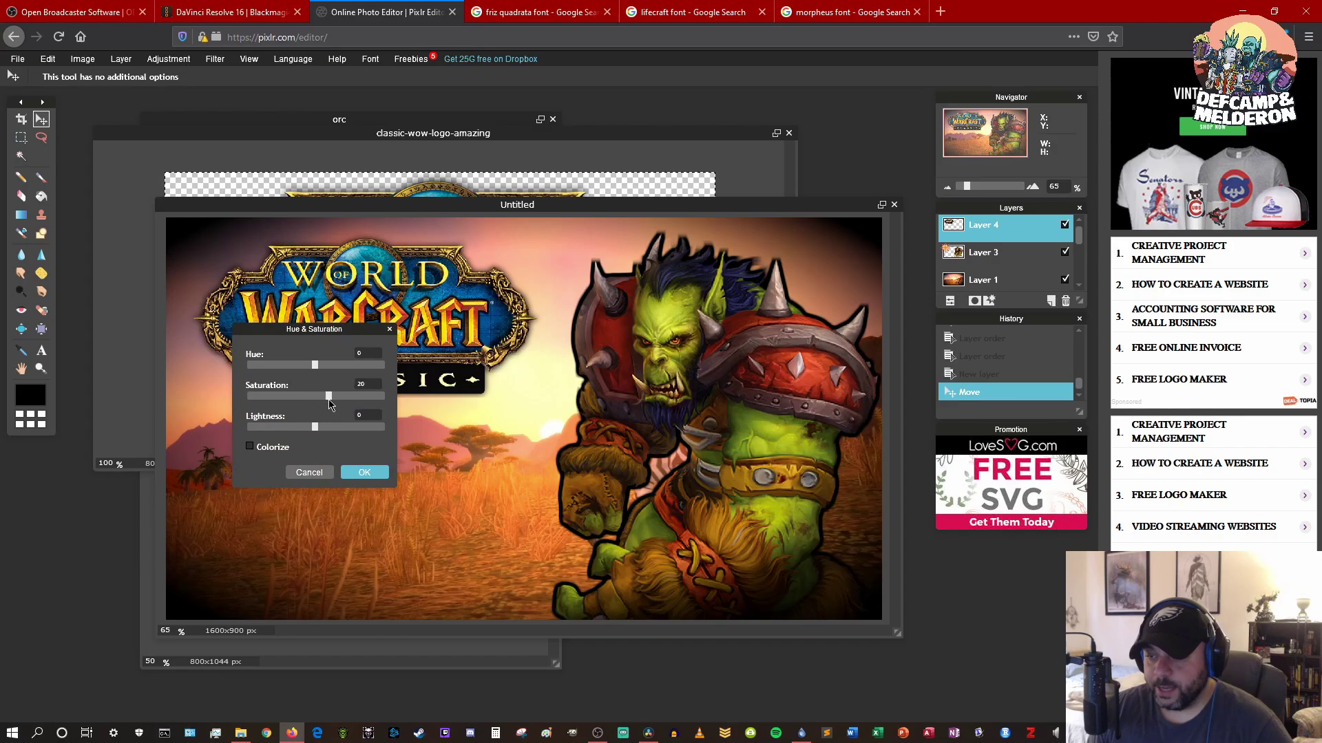
left_click(362, 474)
Give the Classic logo layer a black outer glow with hardness 3 and size 22
left_click(989, 301)
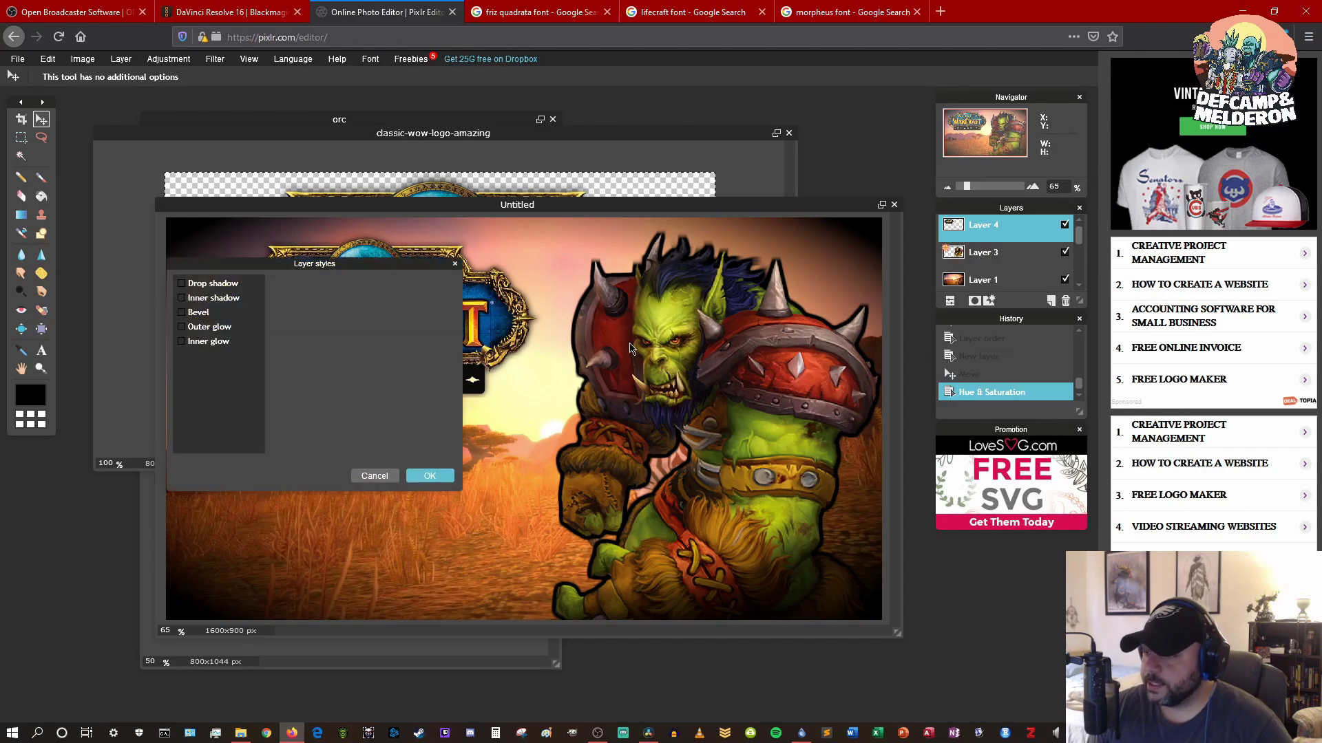
left_click(235, 341)
left_click(353, 356)
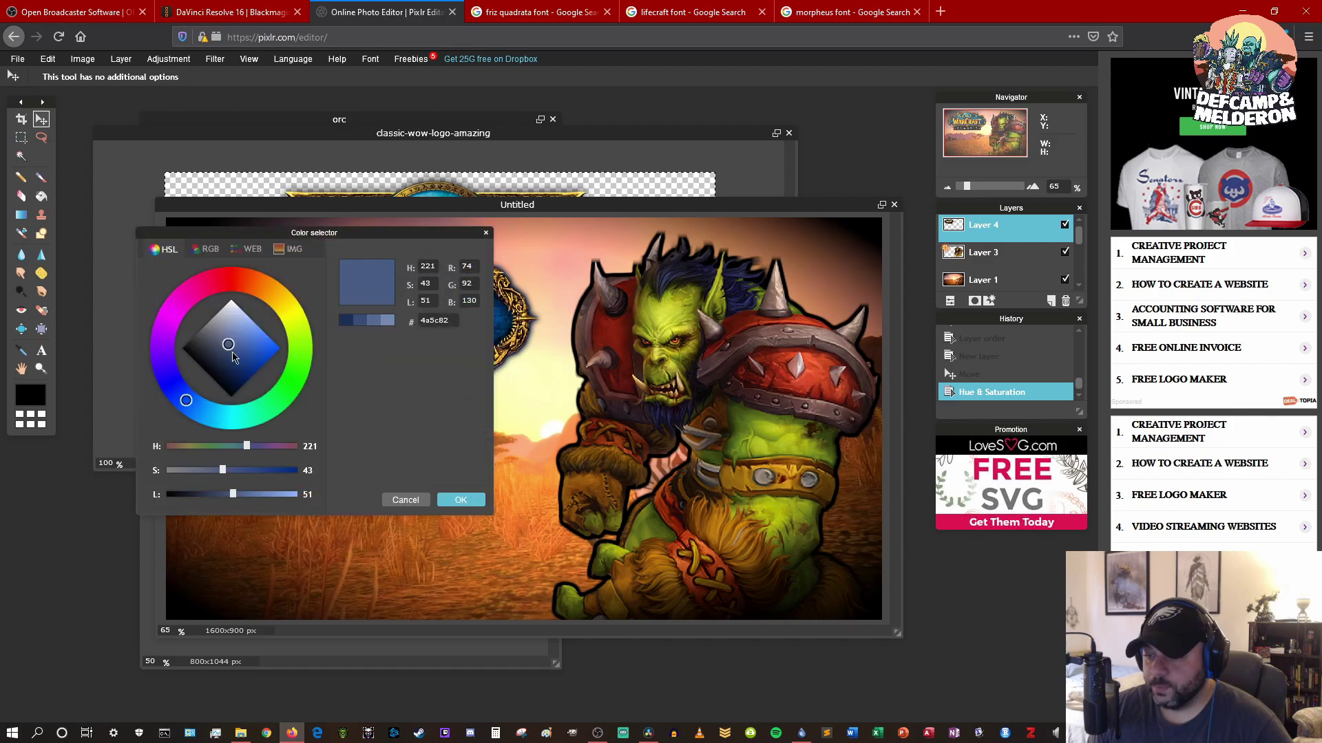
left_click(477, 502)
left_click_drag(342, 267, 412, 348)
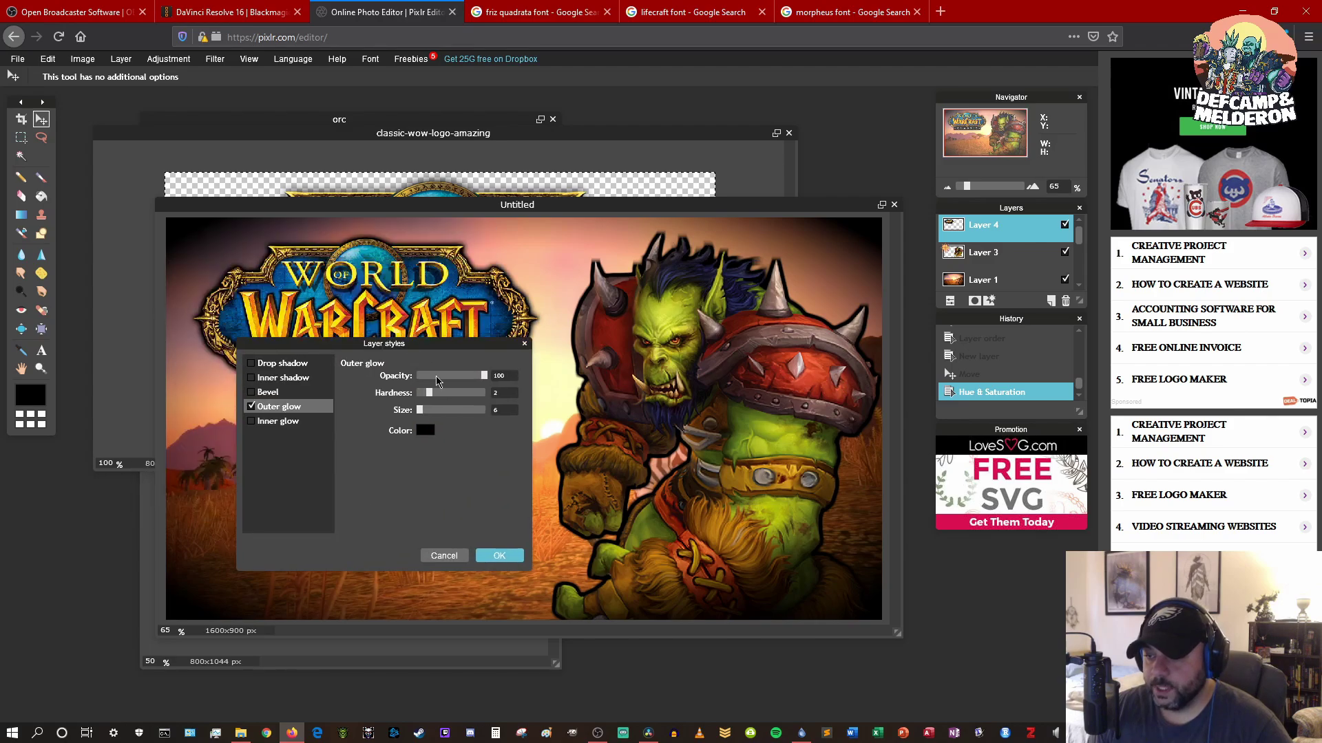
left_click_drag(420, 411, 435, 399)
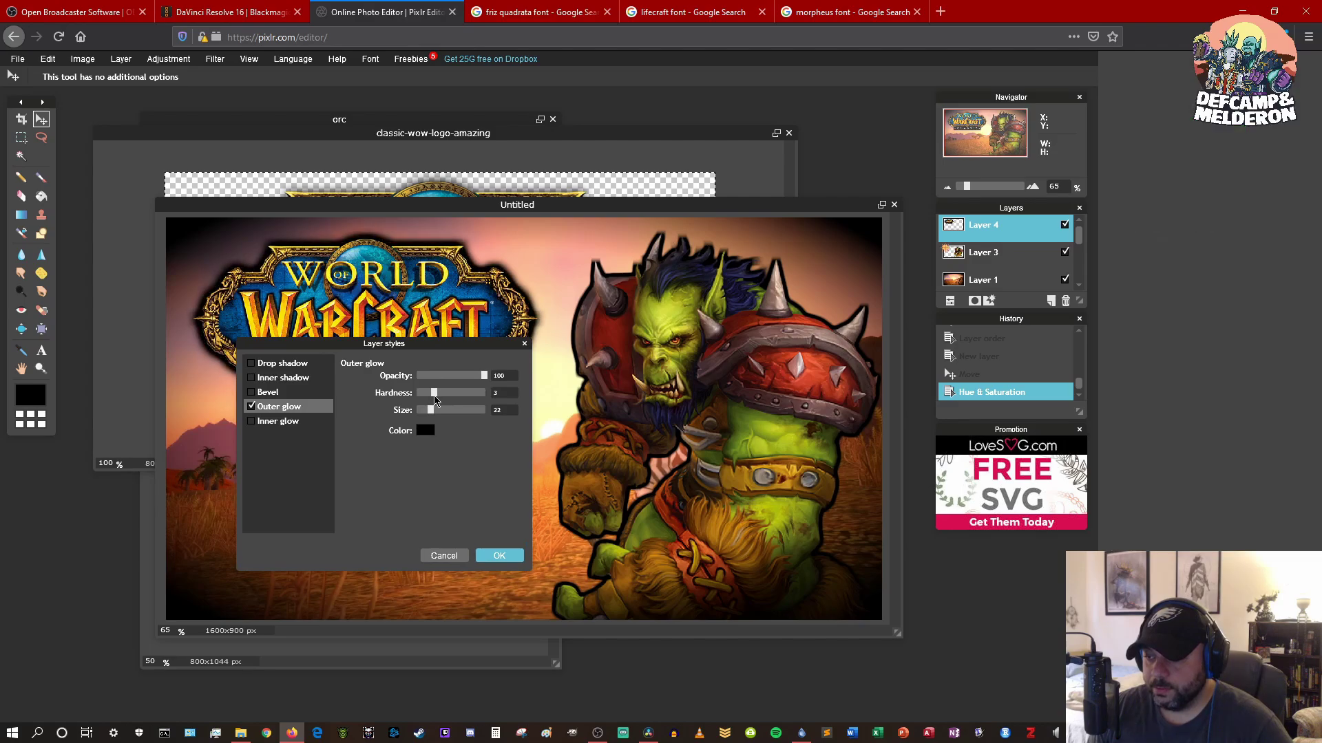
left_click(499, 556)
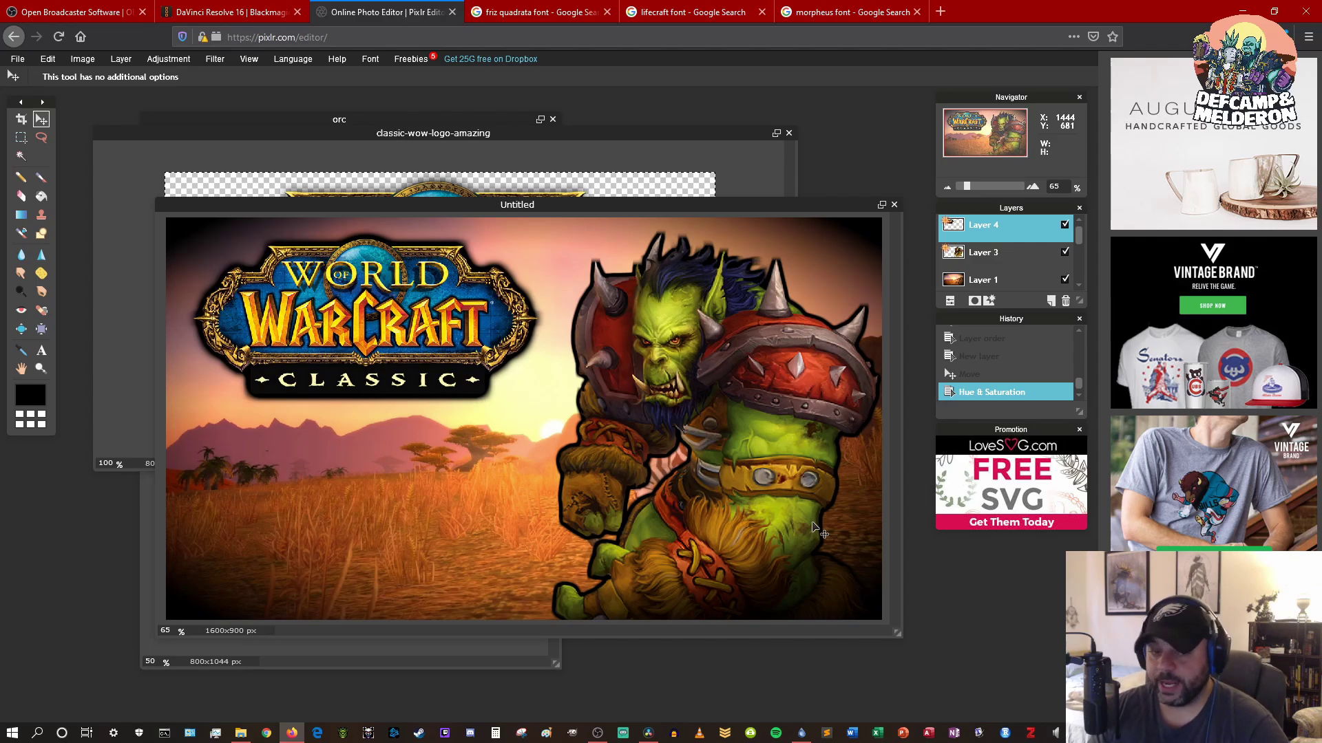
Examine the Friz Quadrata font page on MyFonts and the Friz Quadrata Bold download page on Fontsgeek
key("ctrl+Tab")
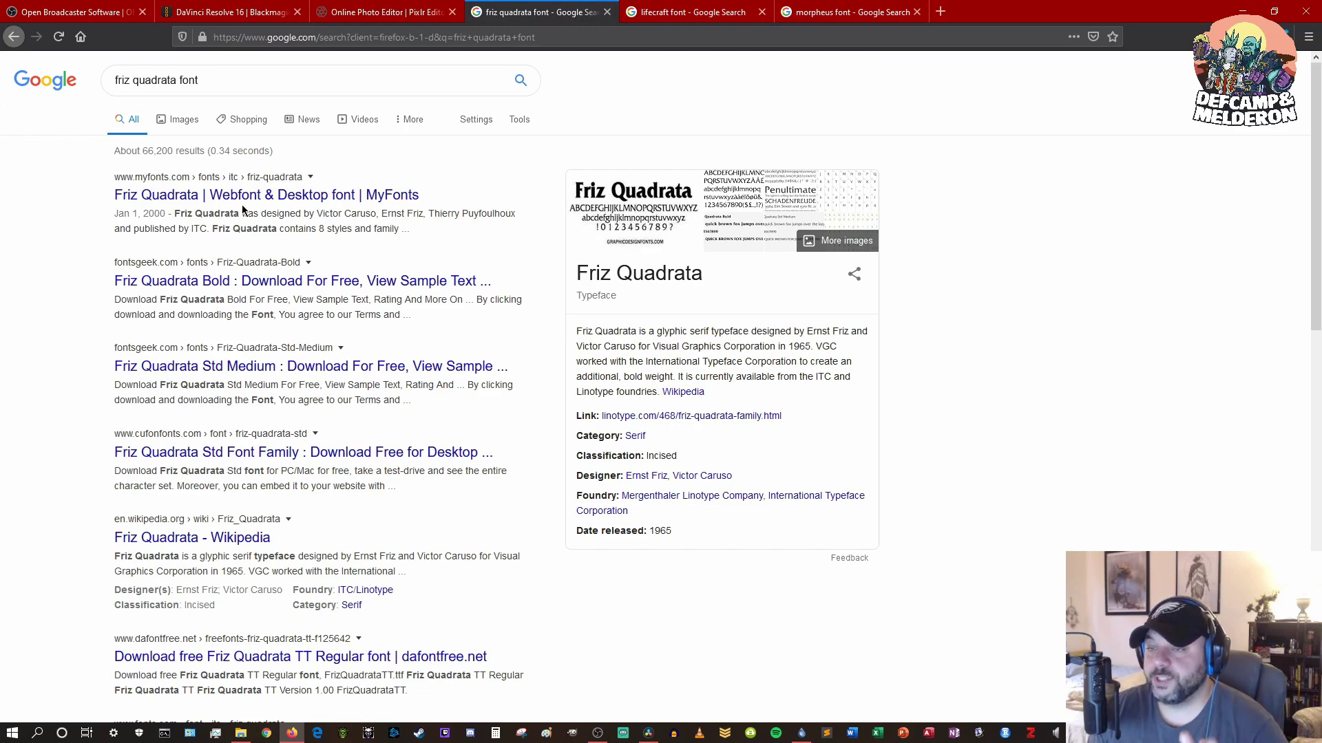
left_click(271, 196)
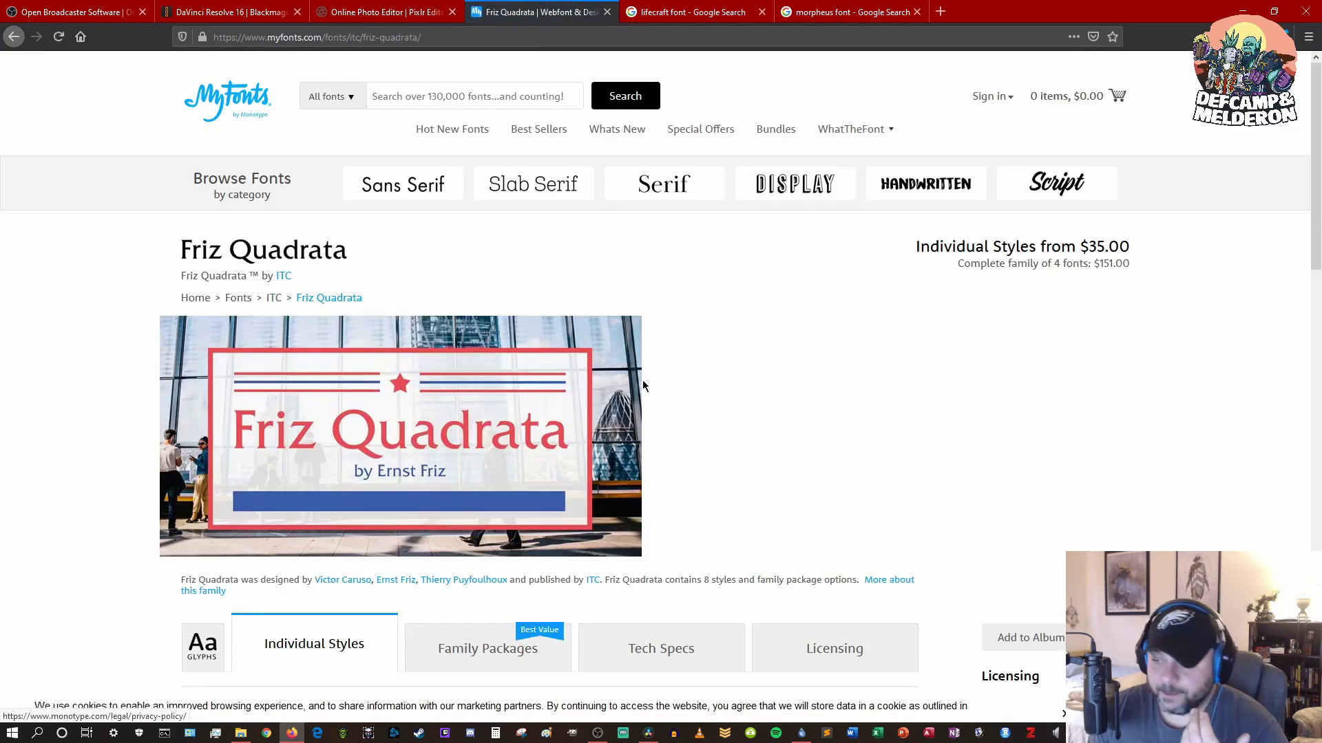
scroll(745, 406, "down", 3)
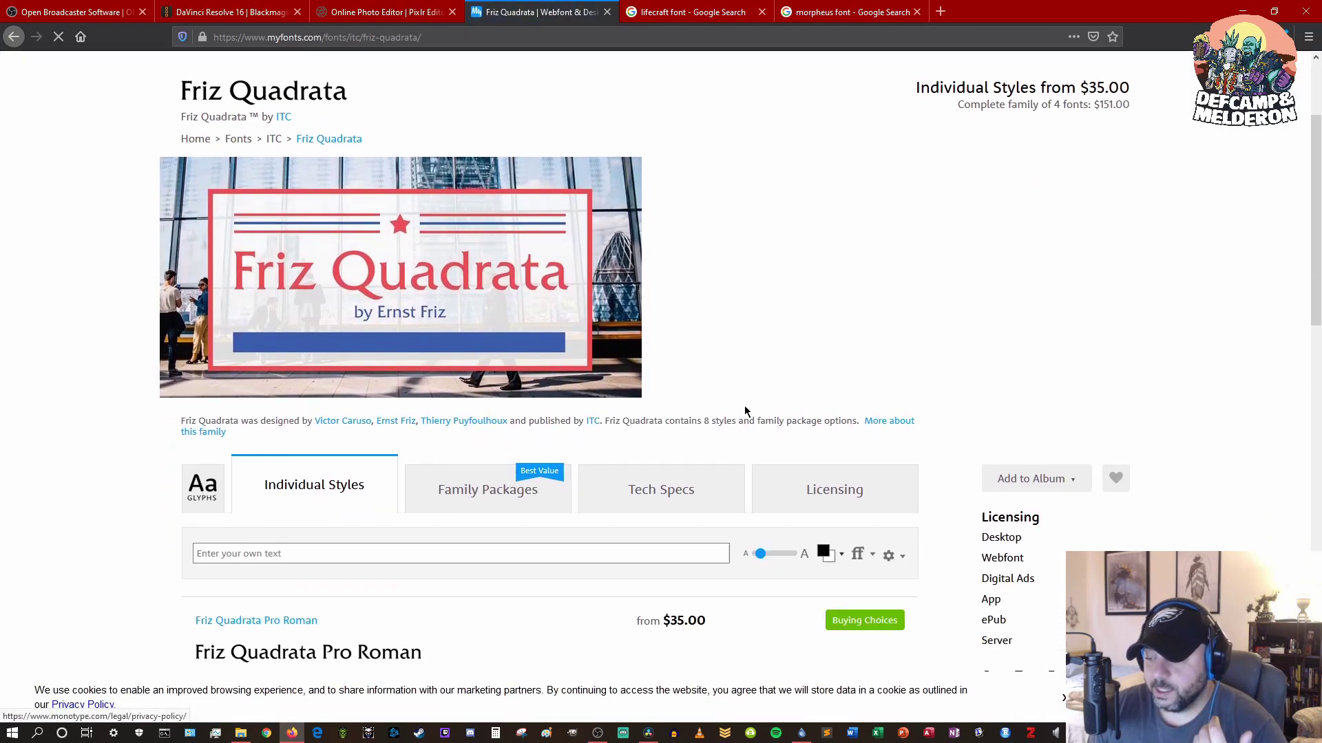
scroll(757, 547, "up", 3)
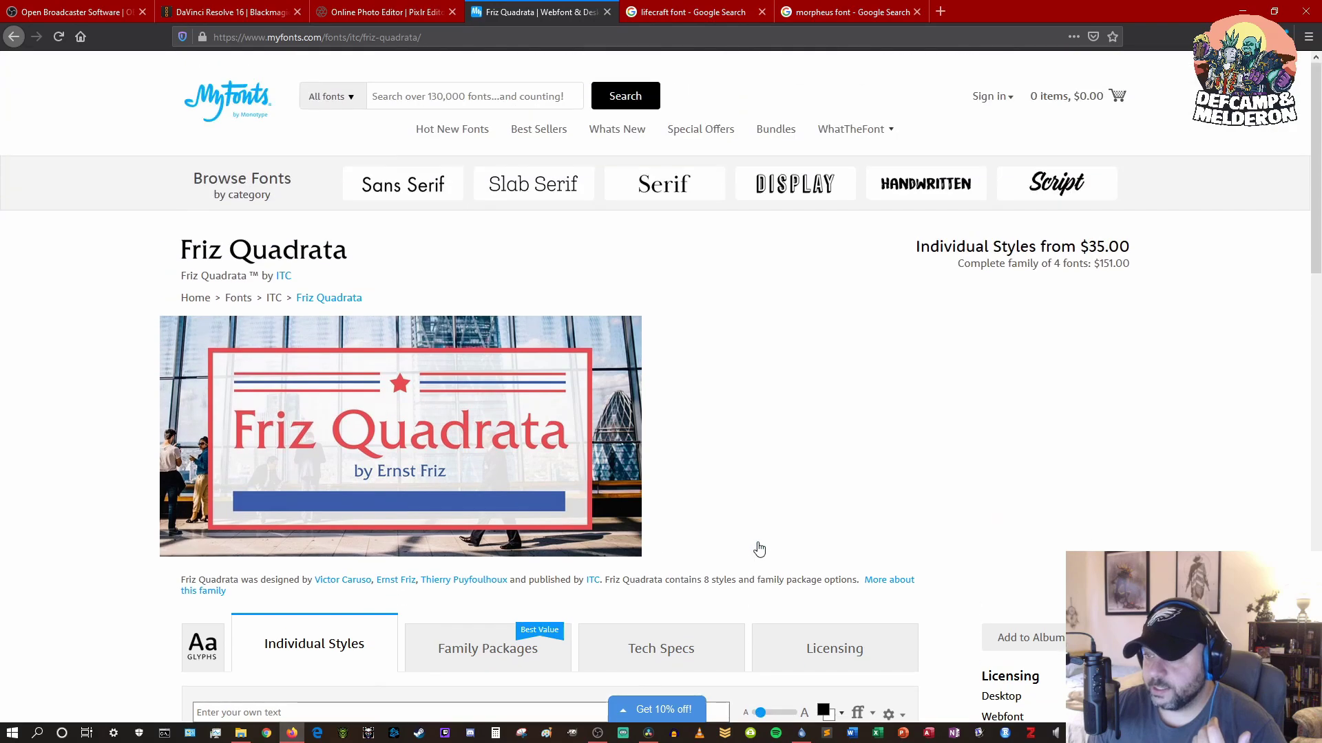
left_click(14, 36)
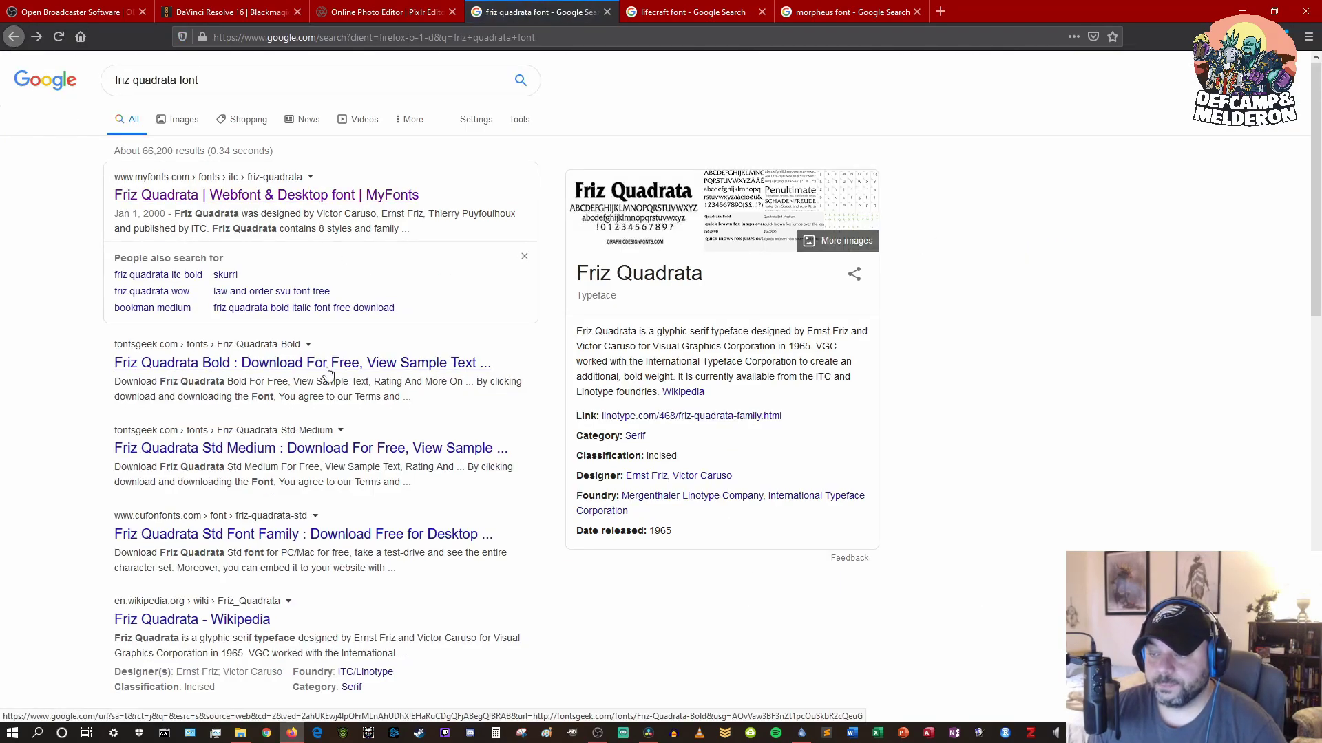
left_click(337, 362)
scroll(796, 452, "down", 3)
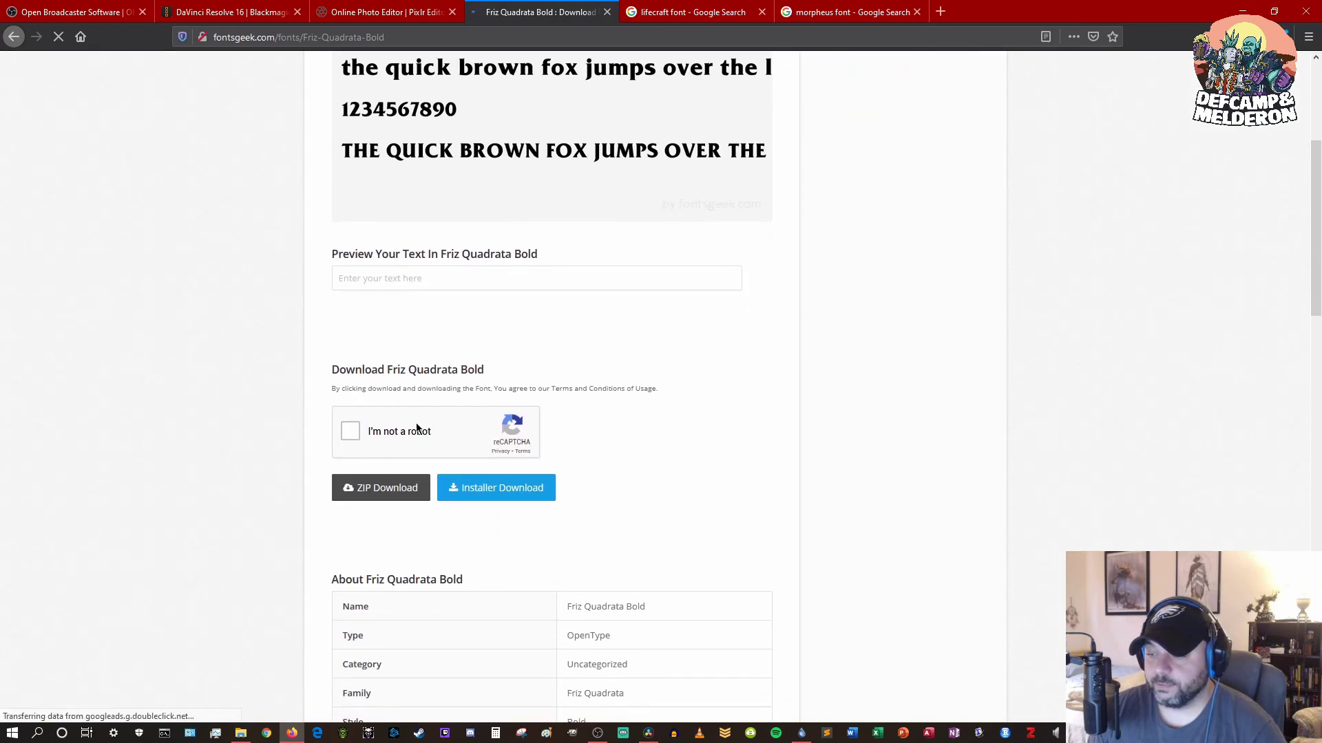
scroll(647, 396, "up", 4)
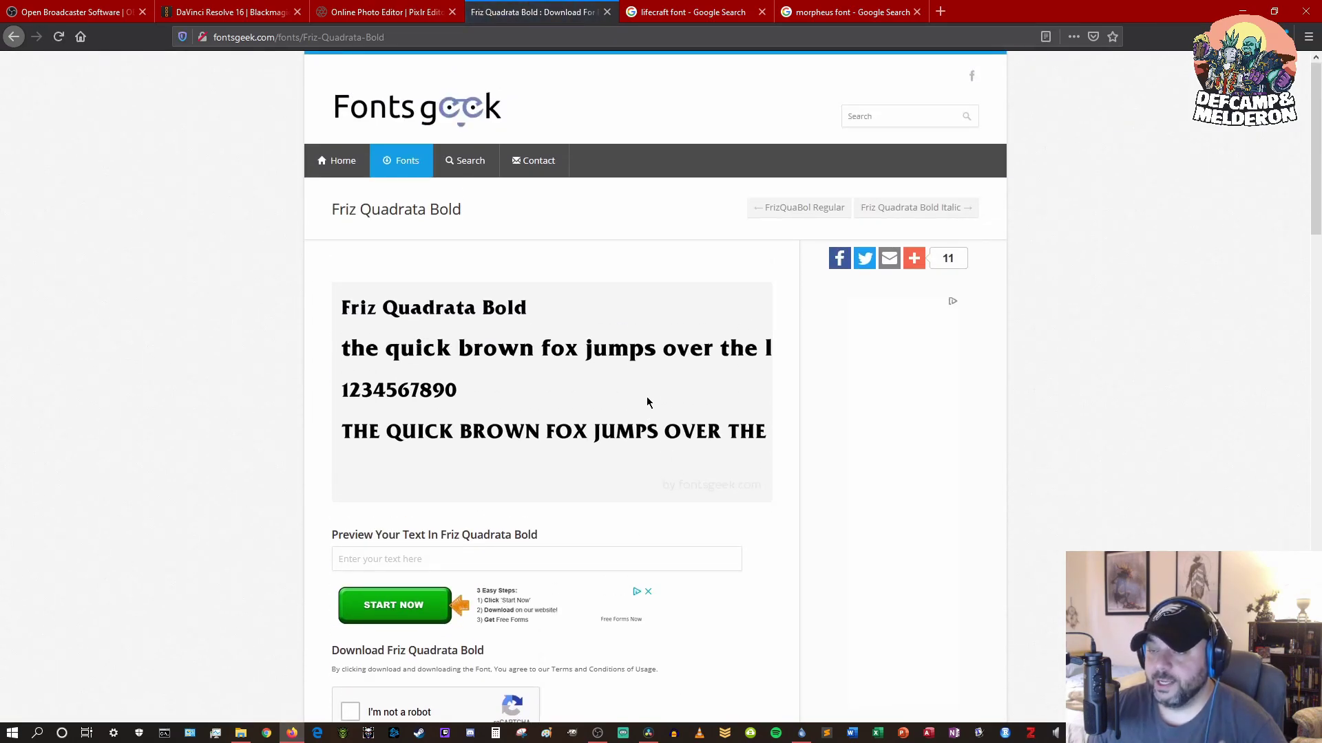
scroll(265, 371, "down", 4)
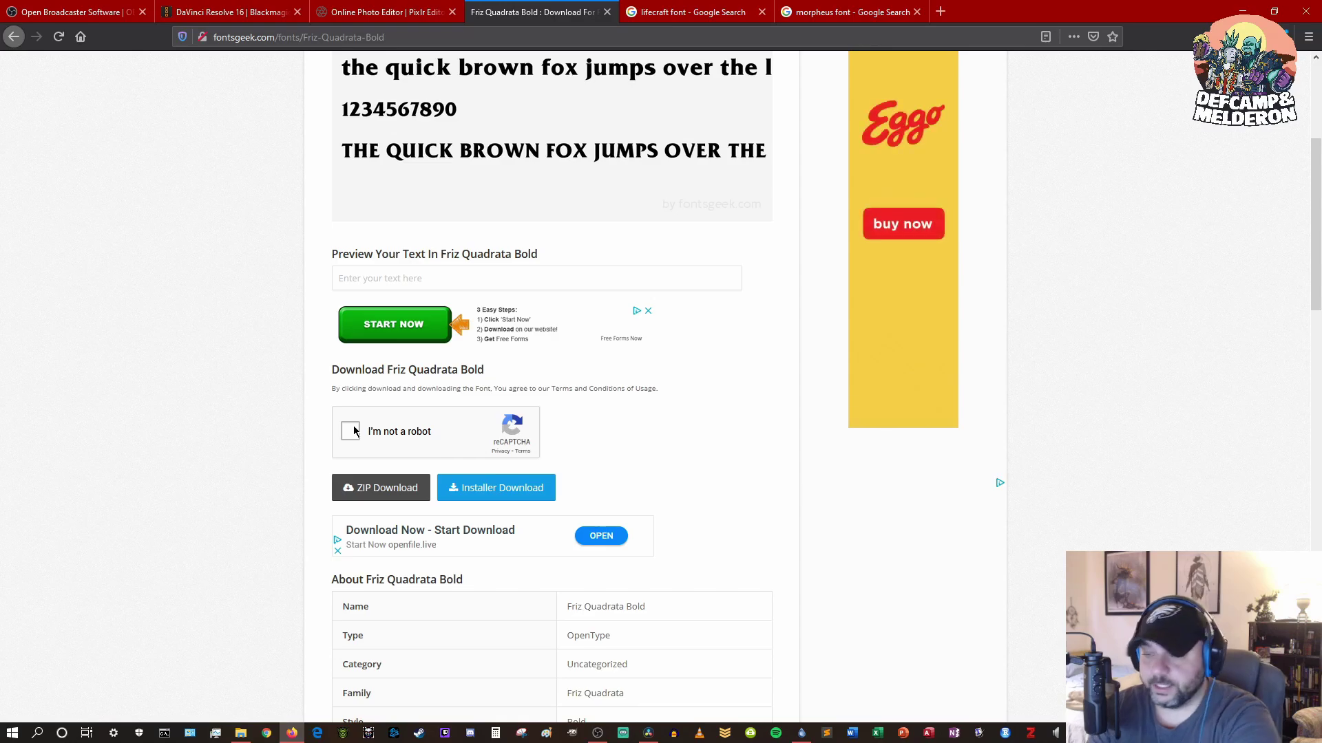
Examine the LifeCraft and Morpheus font pages on dafont.com, including their character sets
left_click(651, 9)
left_click(279, 199)
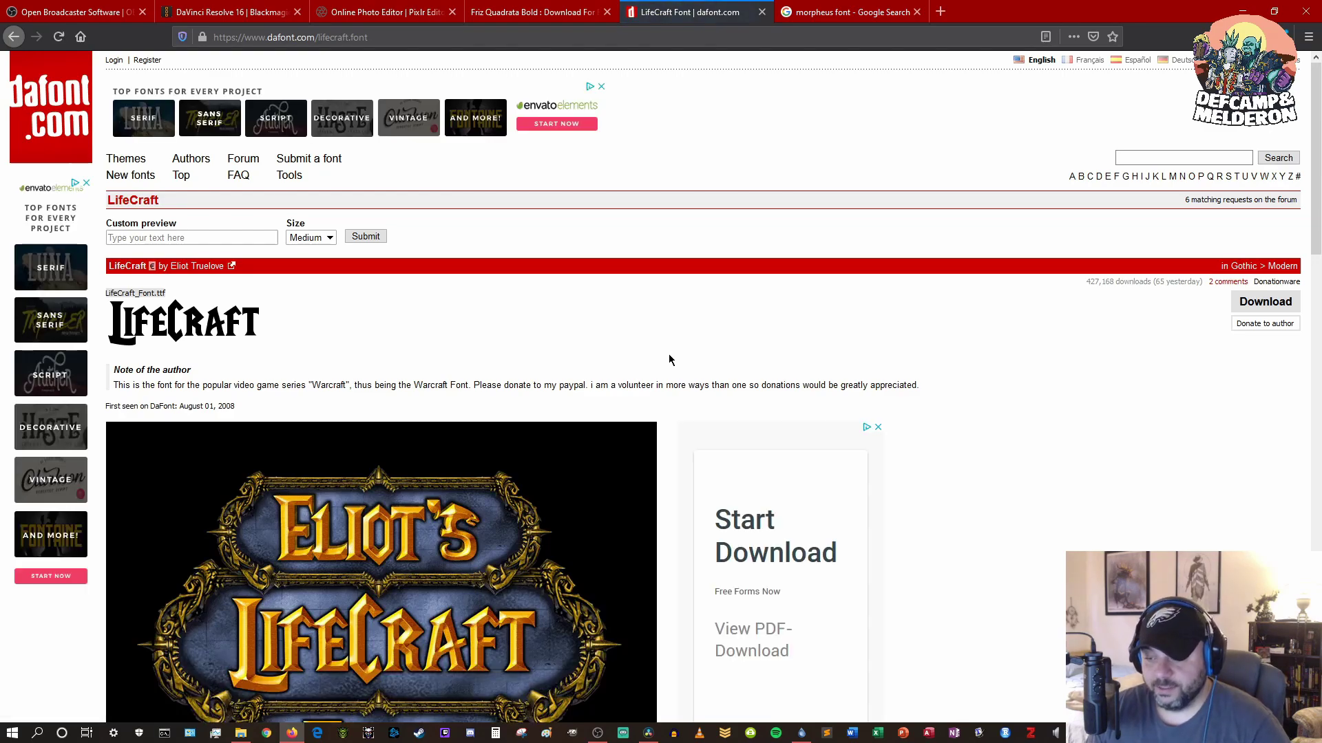
scroll(436, 417, "down", 5)
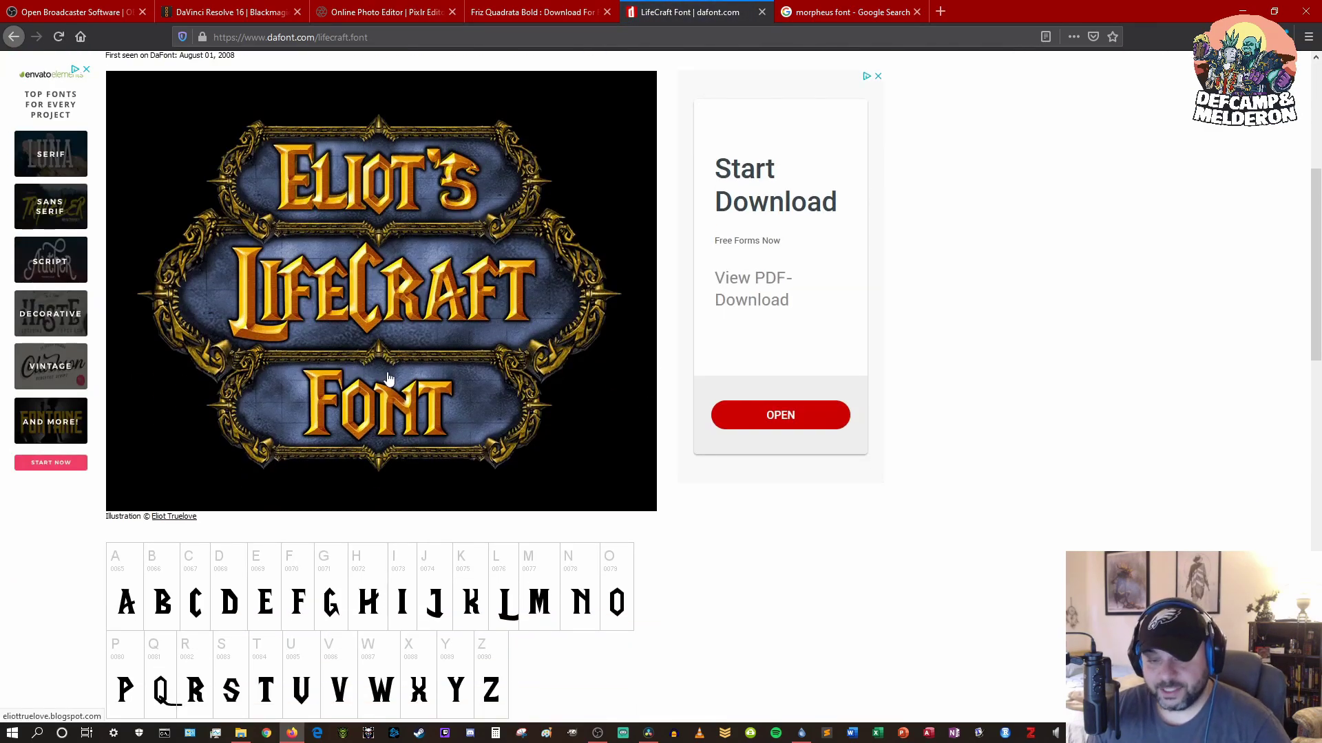
scroll(723, 153, "up", 5)
left_click(828, 16)
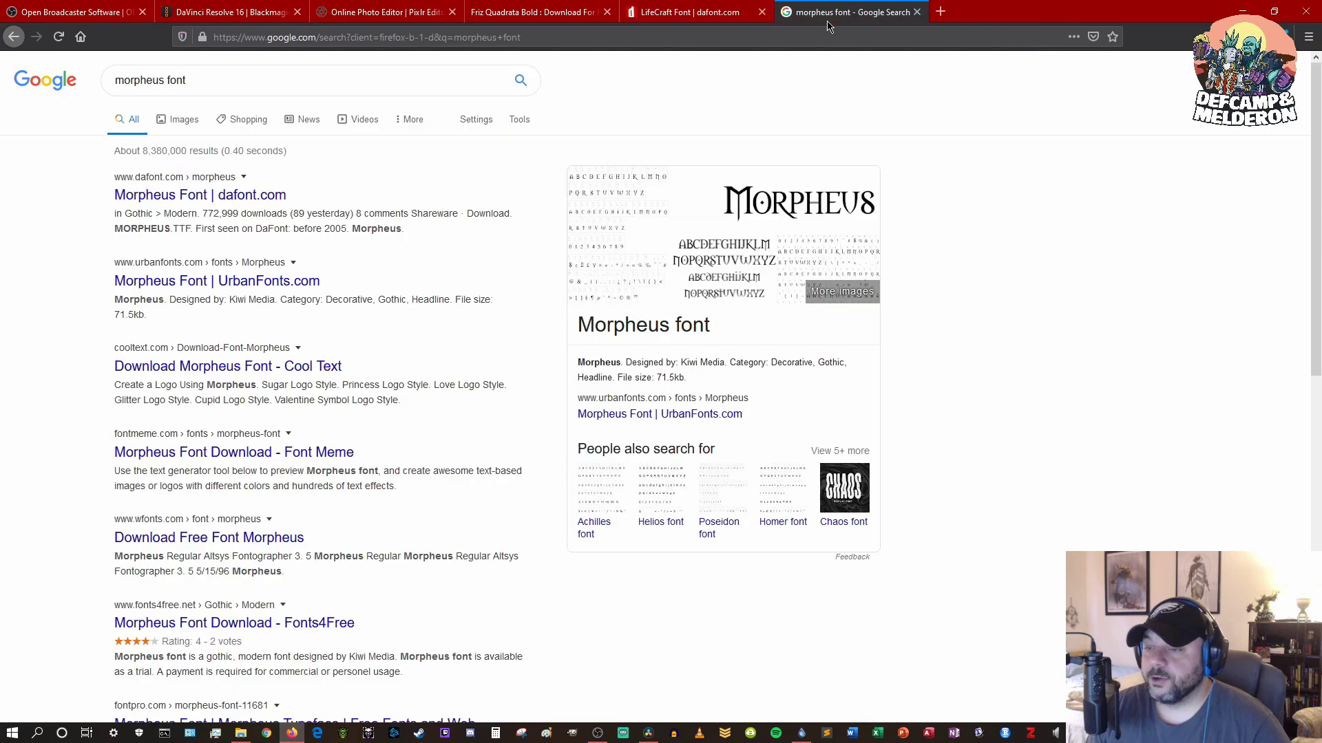
left_click(264, 196)
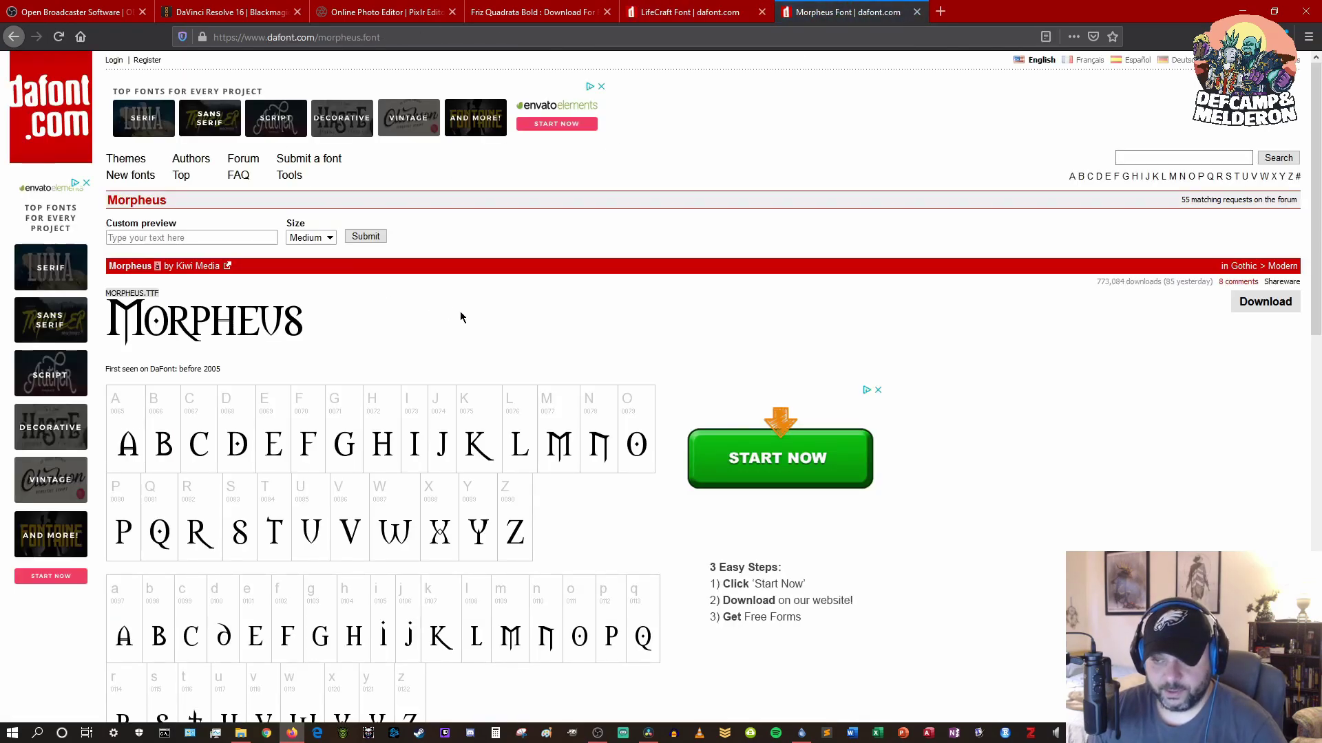
scroll(416, 322, "down", 7)
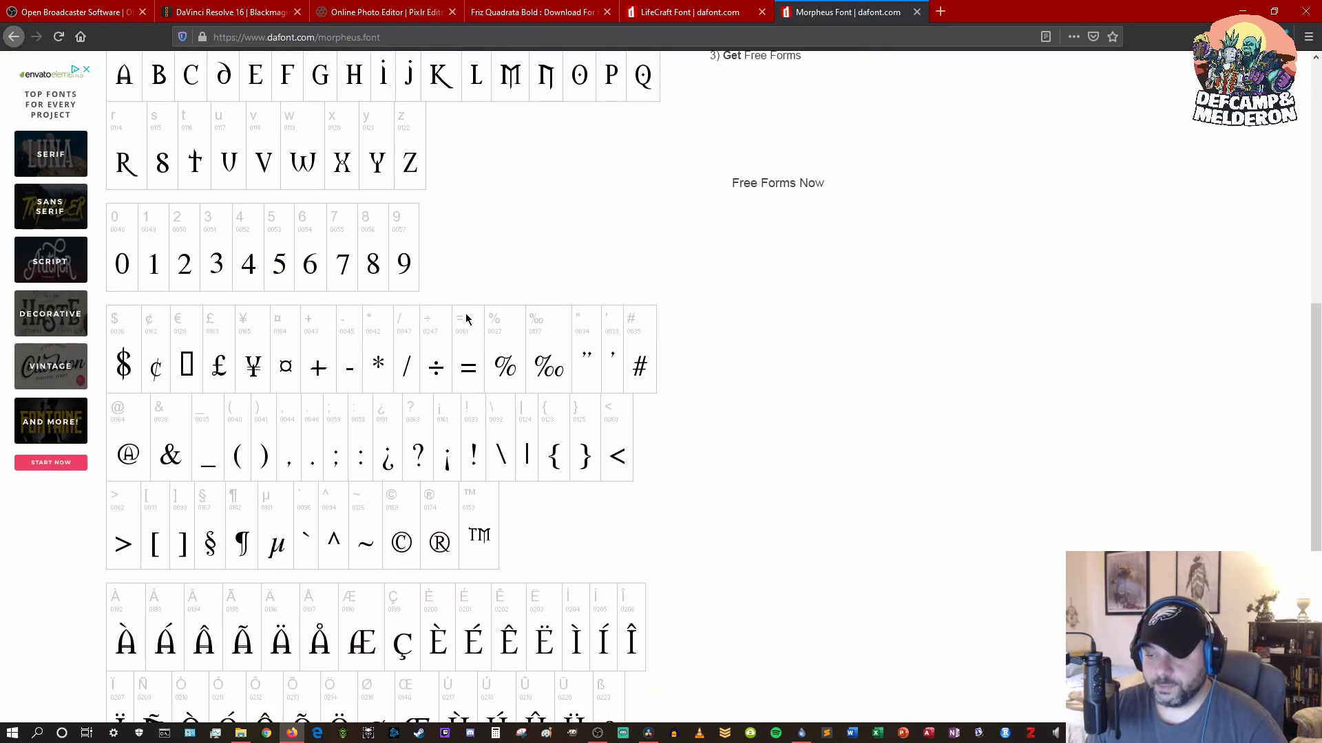
scroll(466, 318, "up", 7)
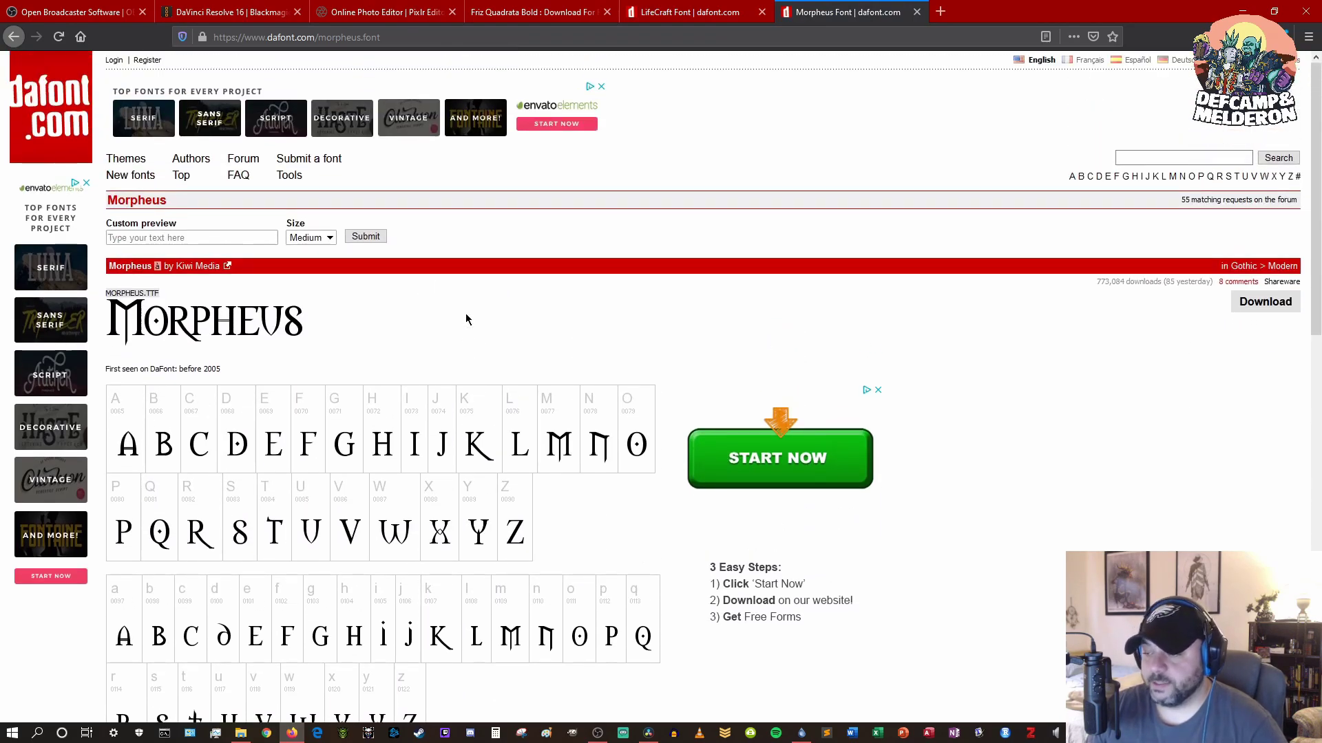
Return to Pixlr Editor and save the thumbnail to the Desktop as template.jpg in JPEG format at quality 100
left_click(376, 8)
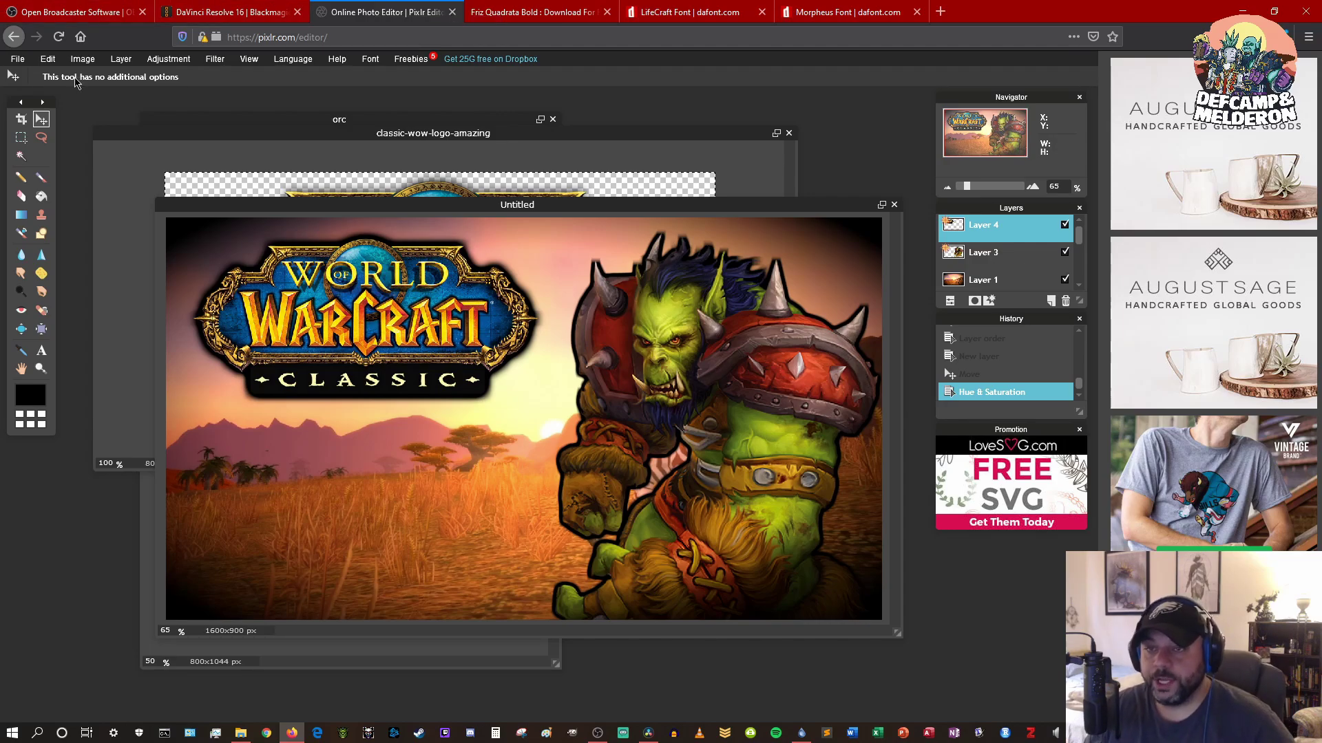
left_click(17, 58)
left_click(38, 118)
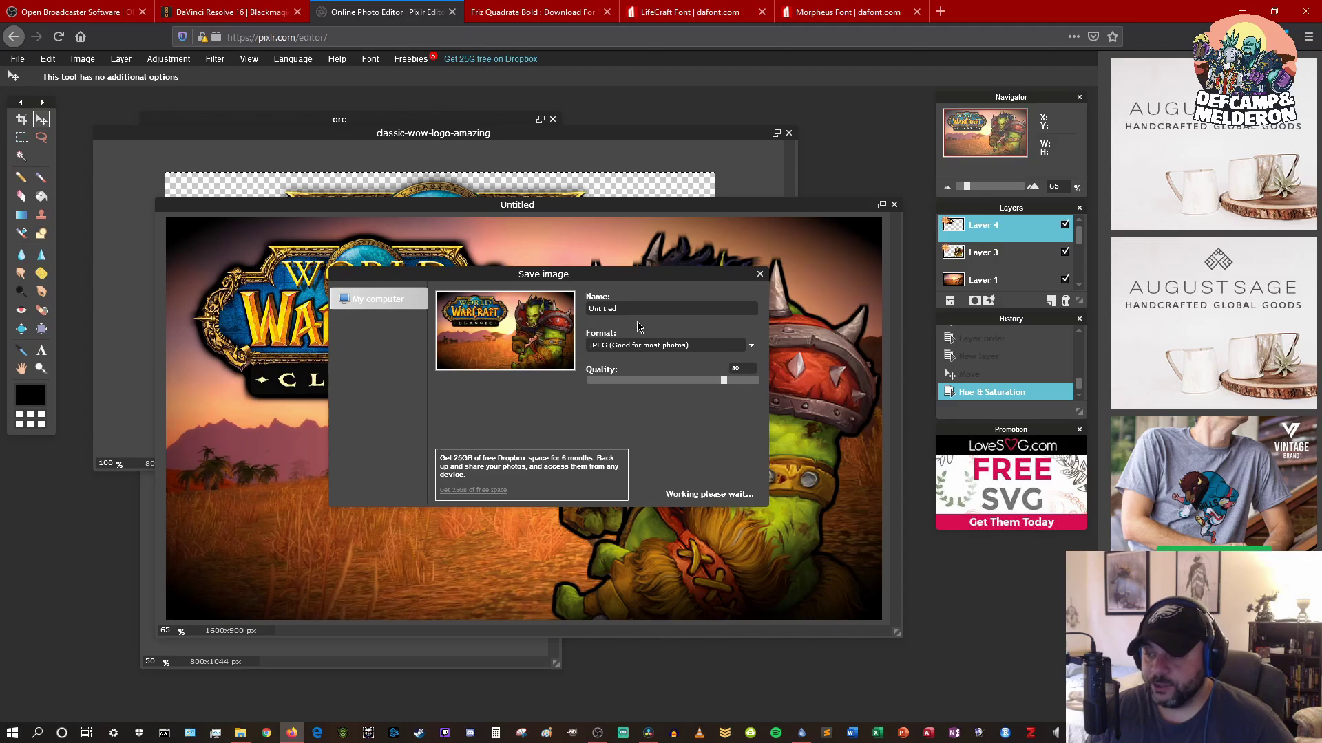
left_click_drag(729, 384, 809, 394)
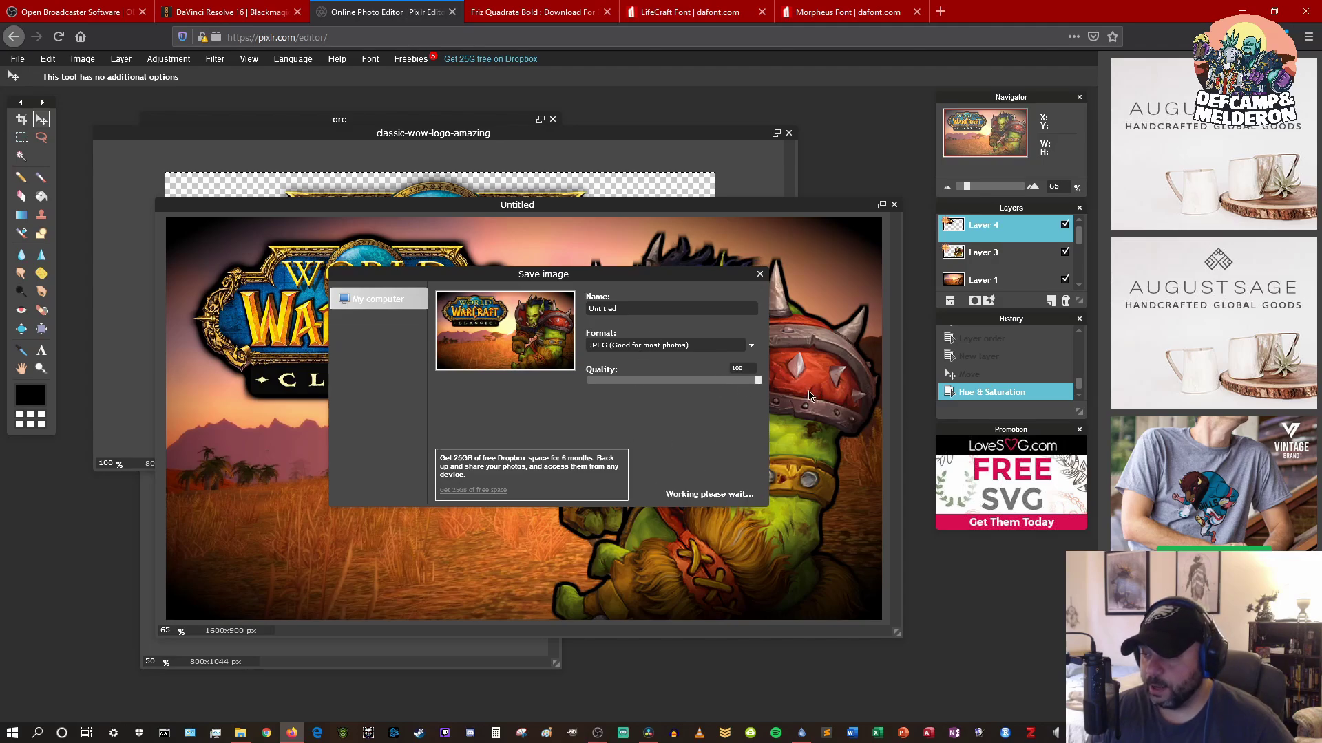
double_click(660, 309)
type("term")
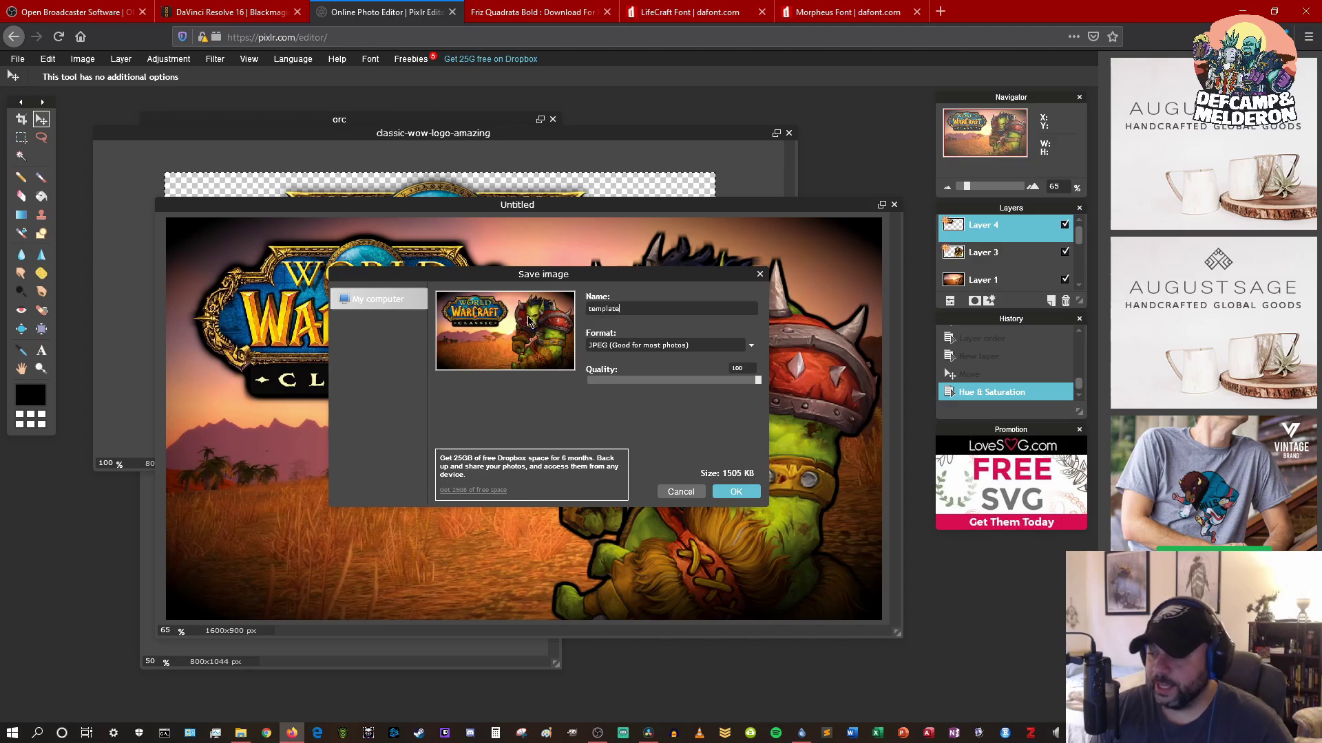
left_click(745, 497)
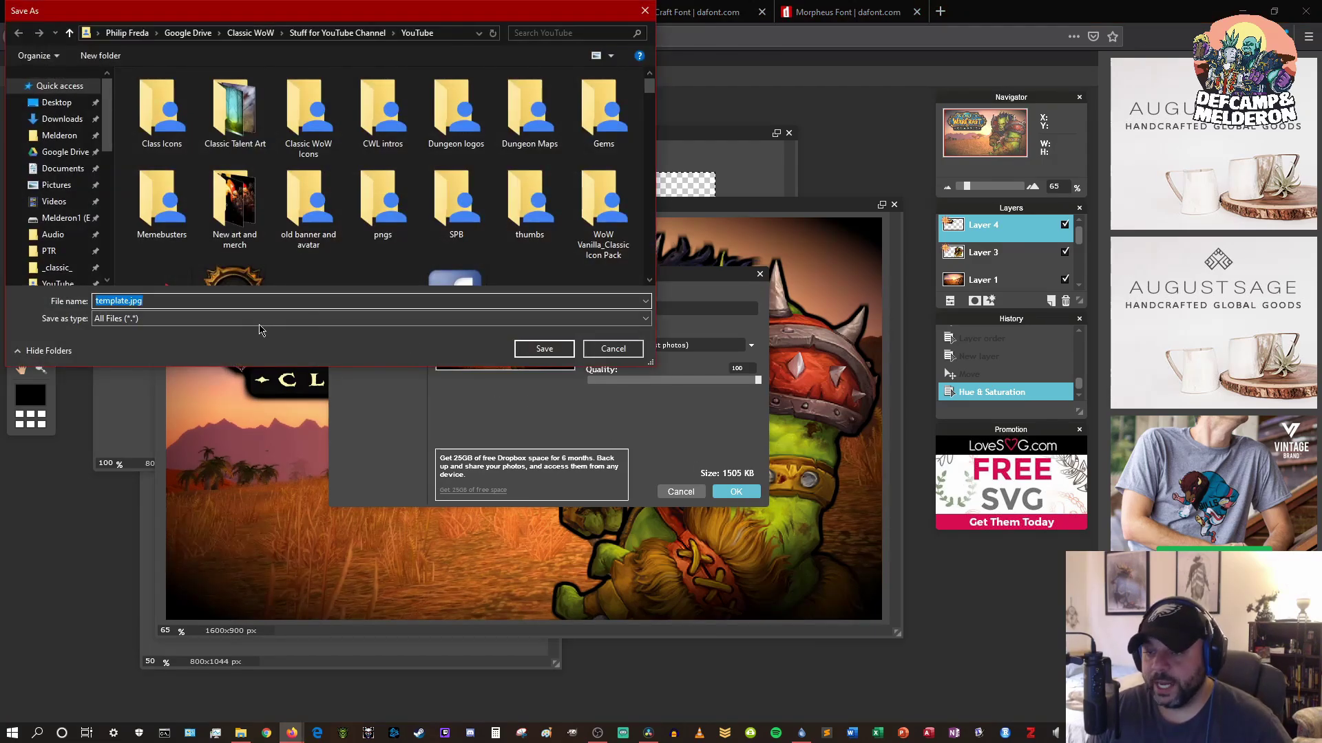
left_click(60, 103)
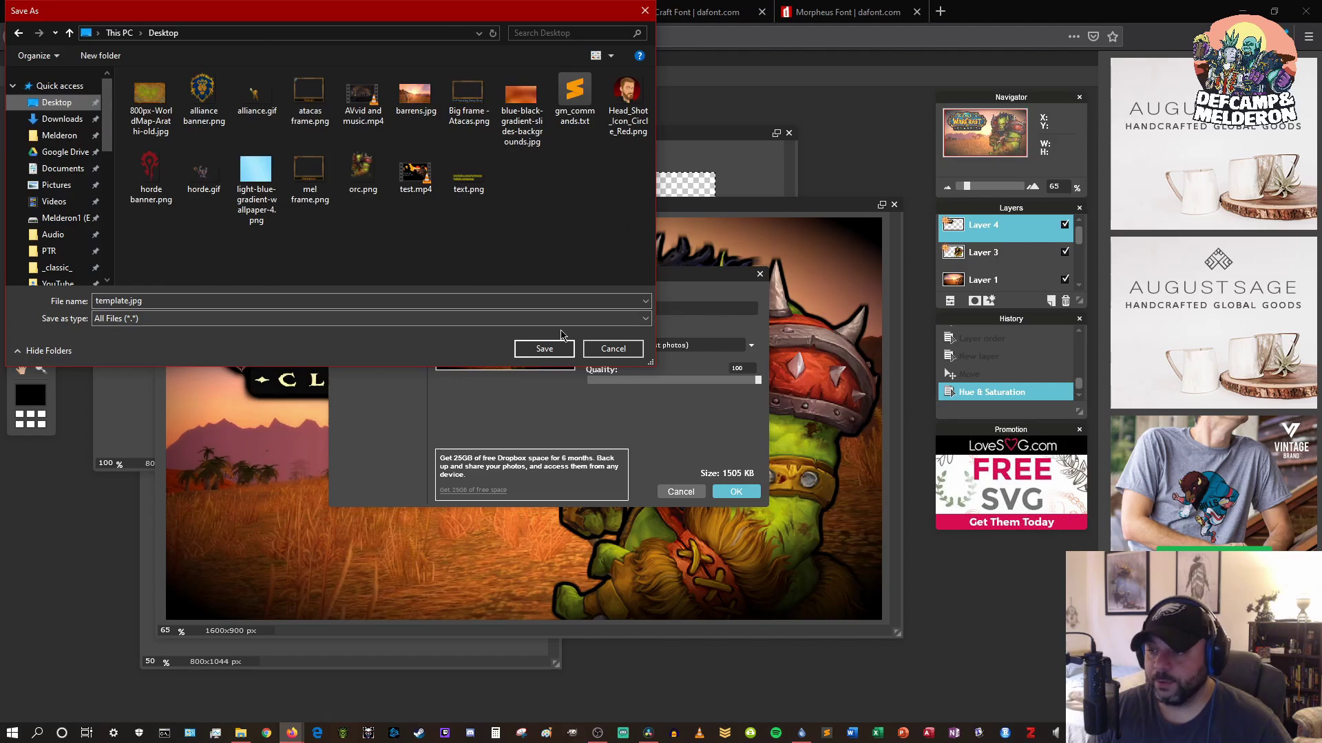
left_click(558, 351)
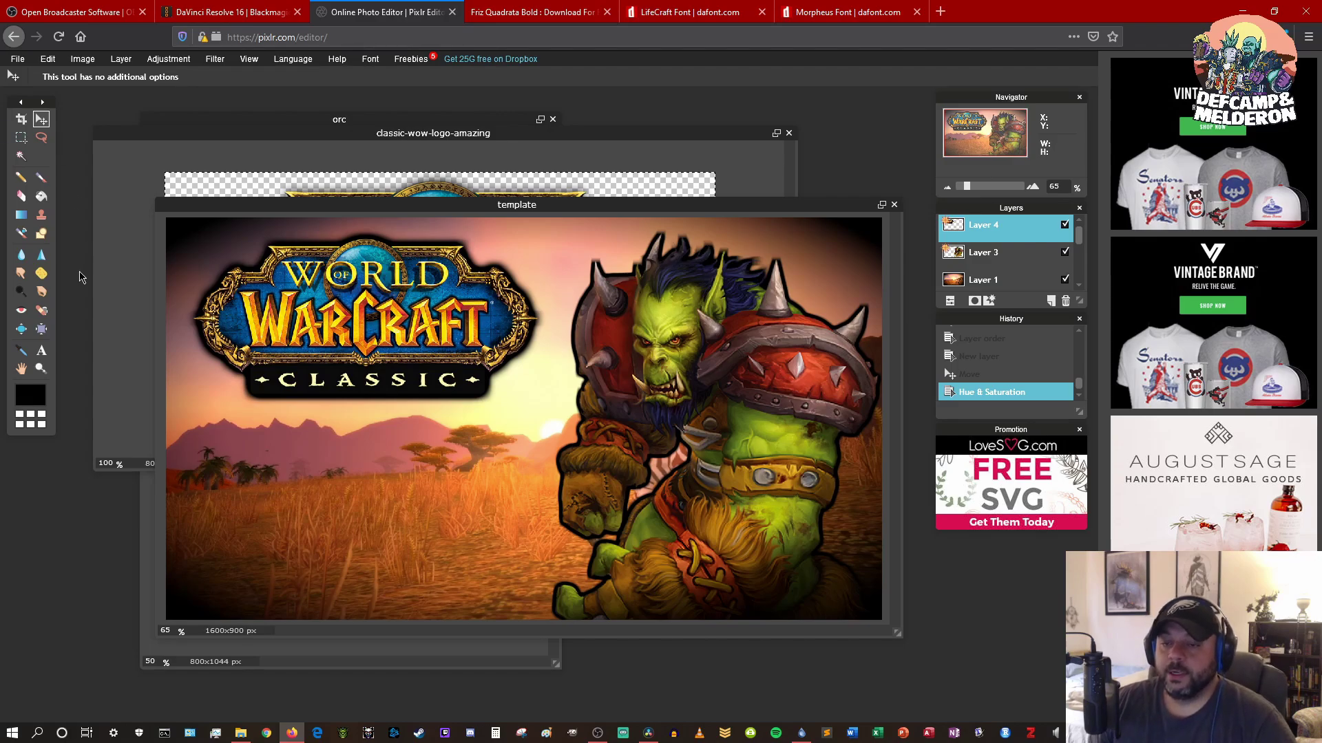
Add the text MY FIRST in white Haettenschweiler on a new layer below the Classic logo
left_click(41, 350)
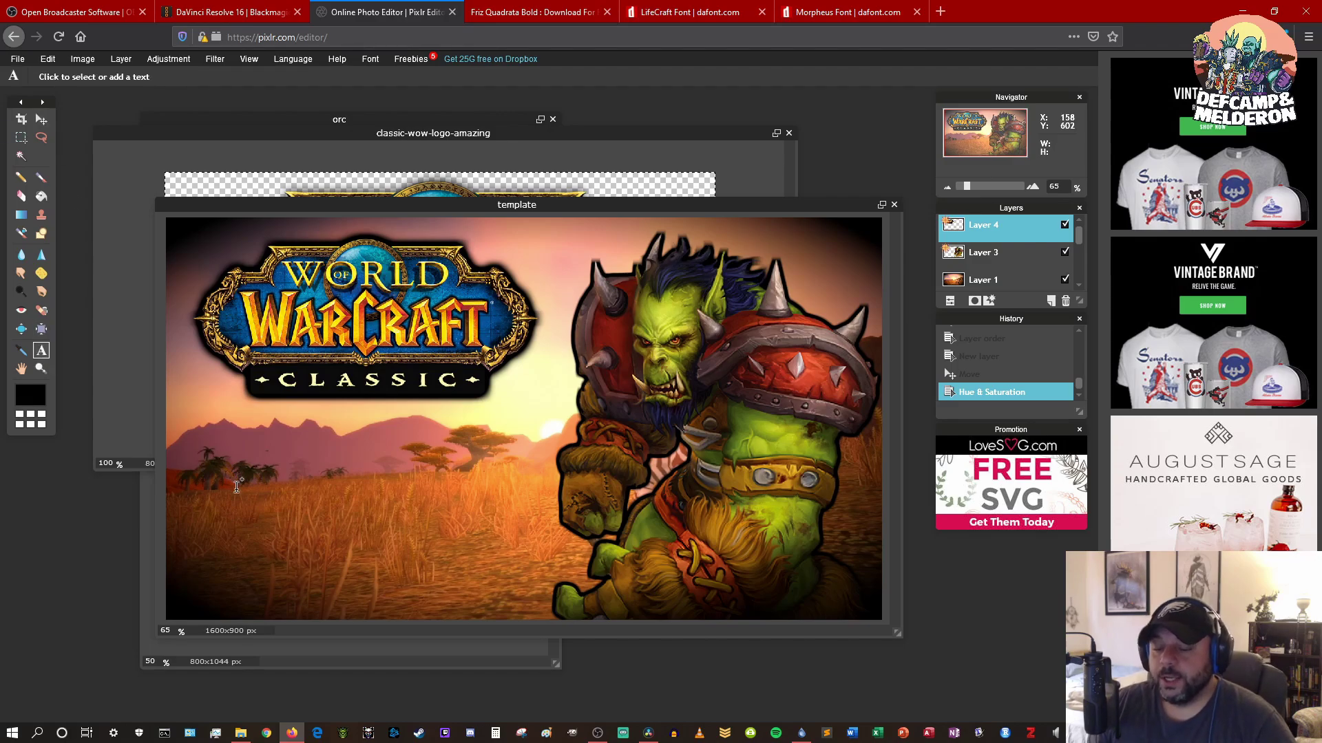
left_click(207, 451)
left_click(371, 576)
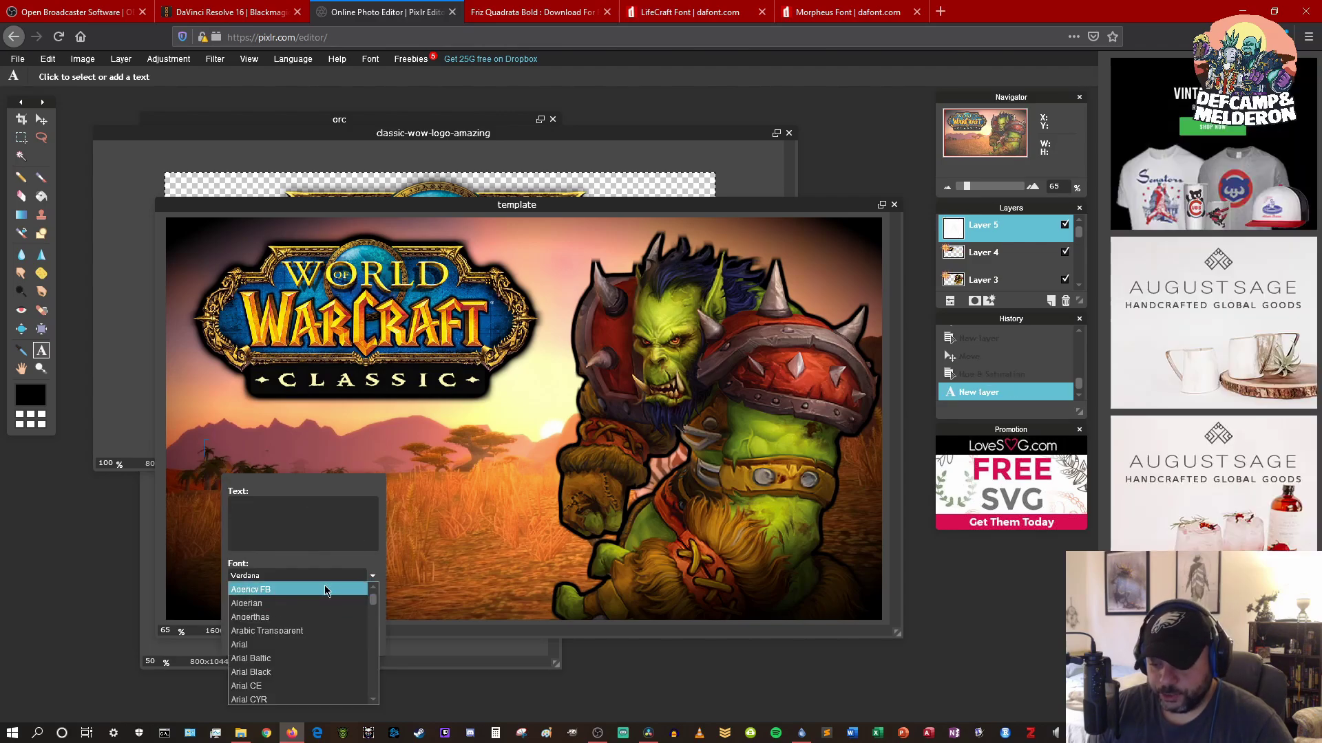
scroll(321, 621, "down", 10)
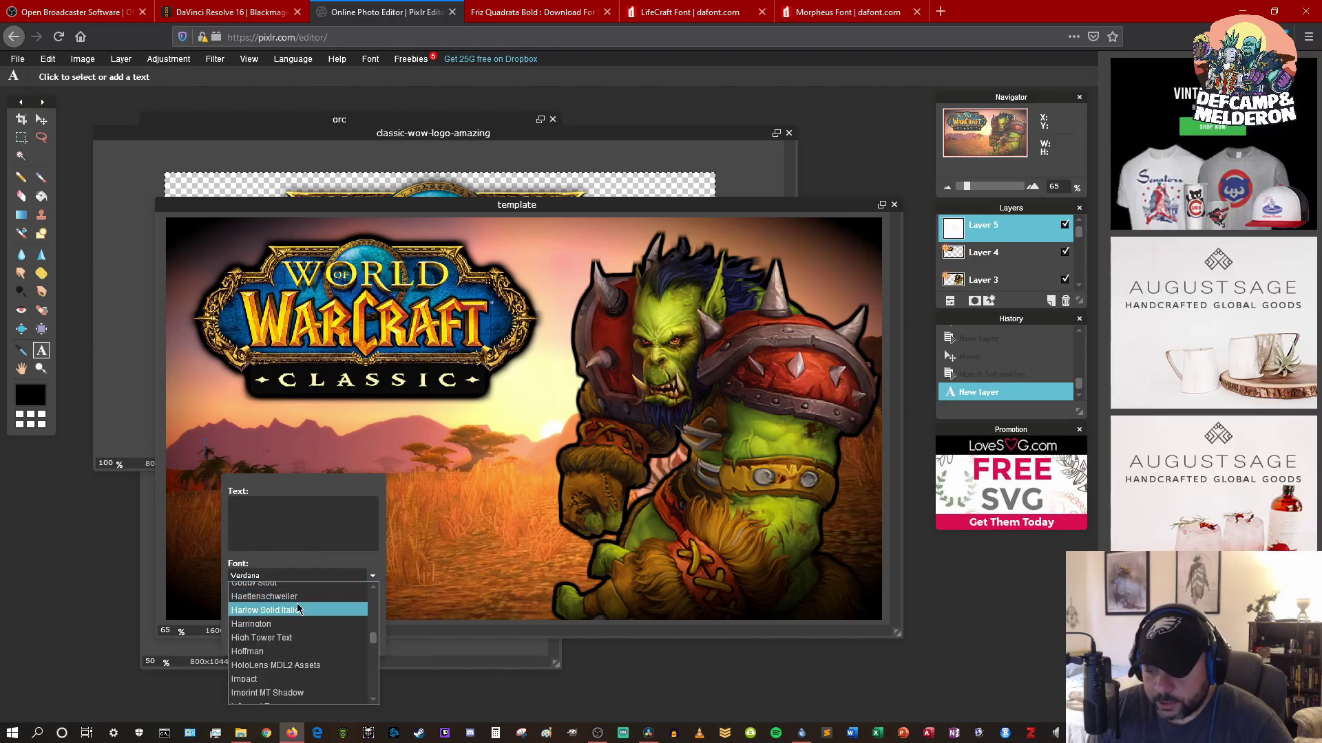
left_click(309, 603)
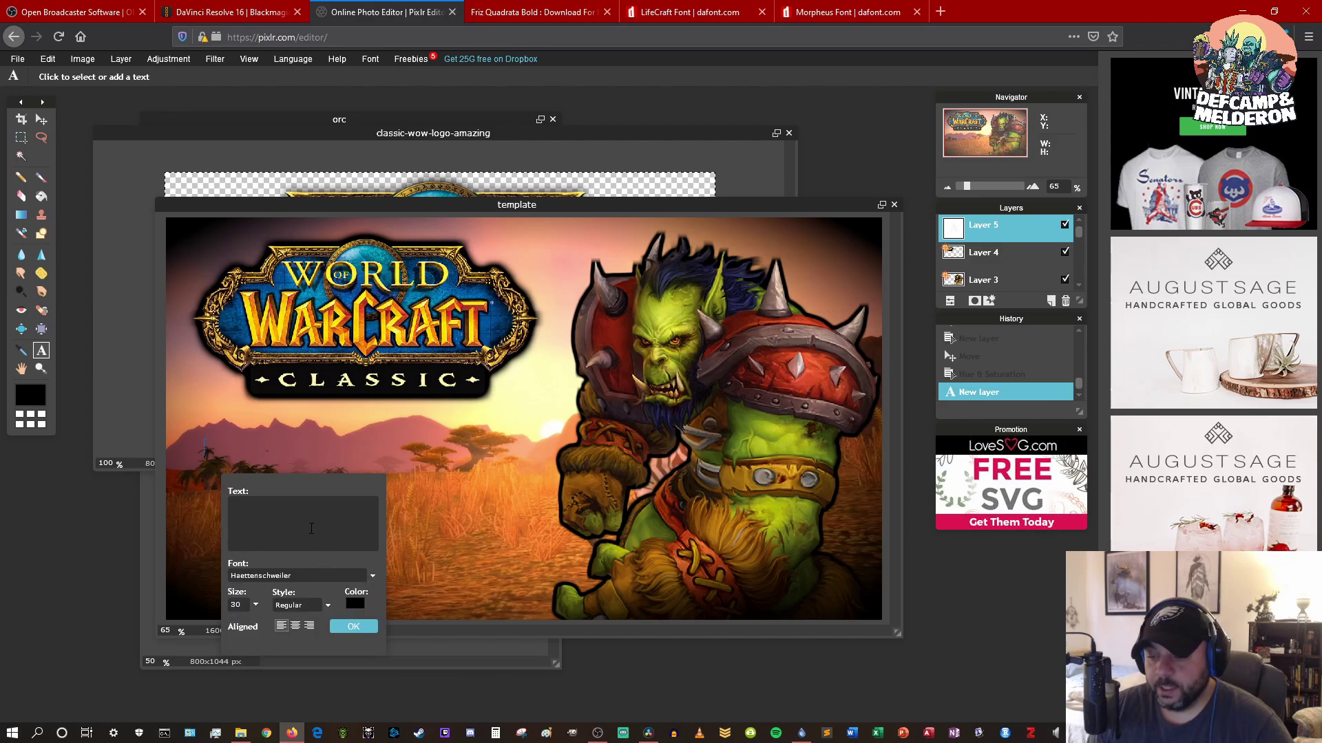
left_click_drag(294, 493, 395, 397)
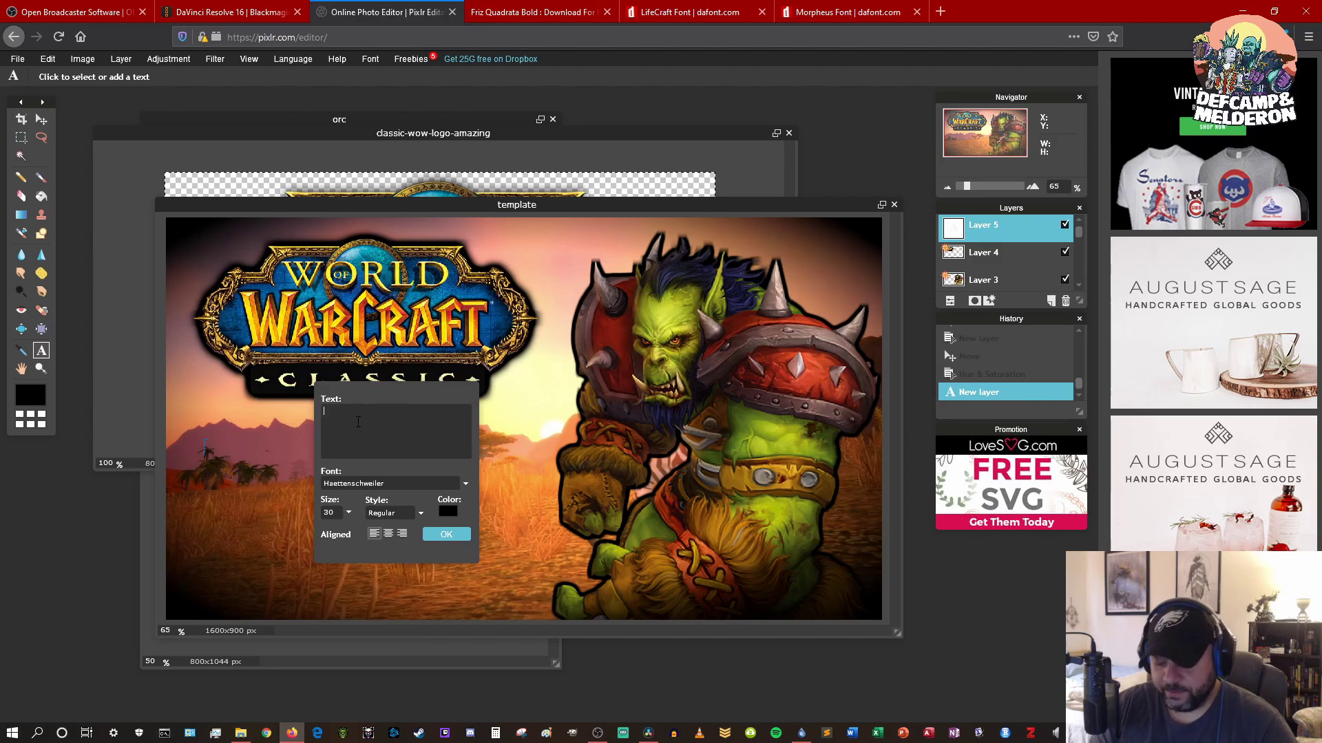
type("MY FIRST")
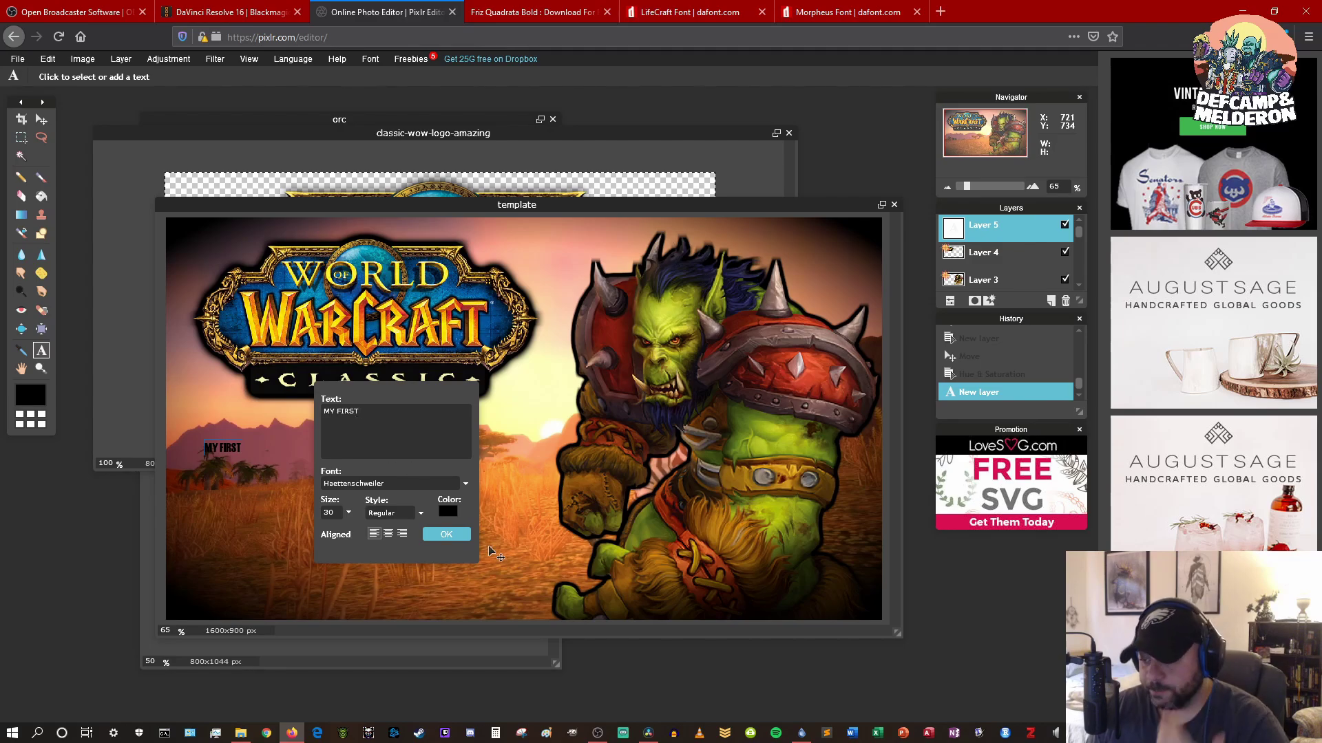
left_click(453, 513)
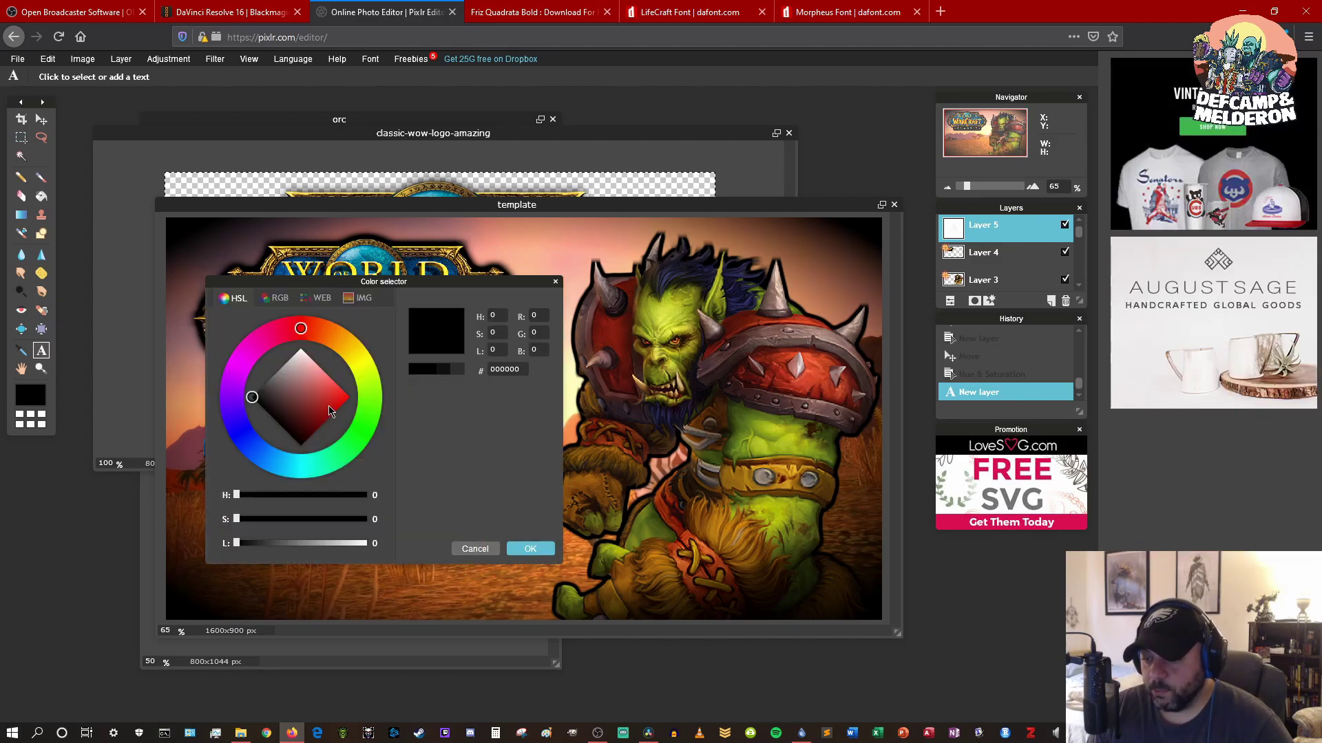
left_click(541, 554)
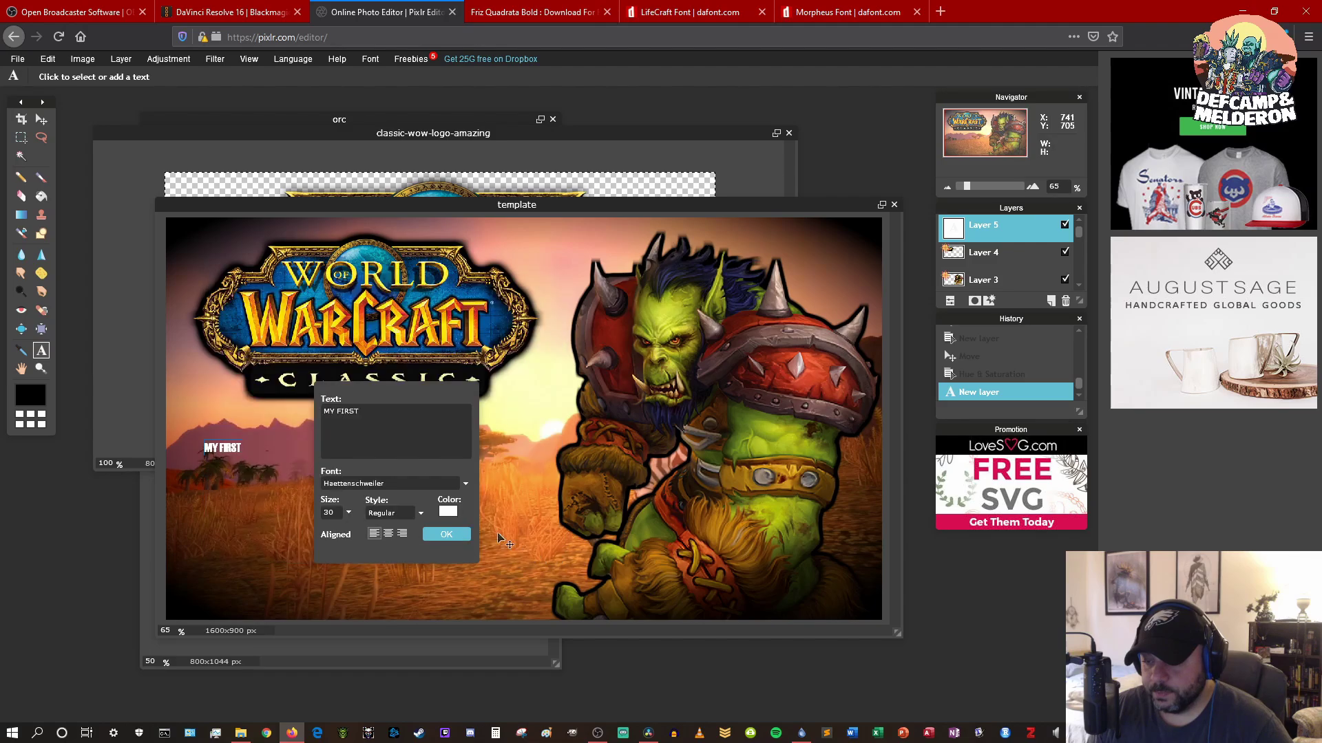
Set the MY FIRST text size to 200 and move the text up to sit centred beneath the Classic logo
left_click_drag(402, 399, 645, 303)
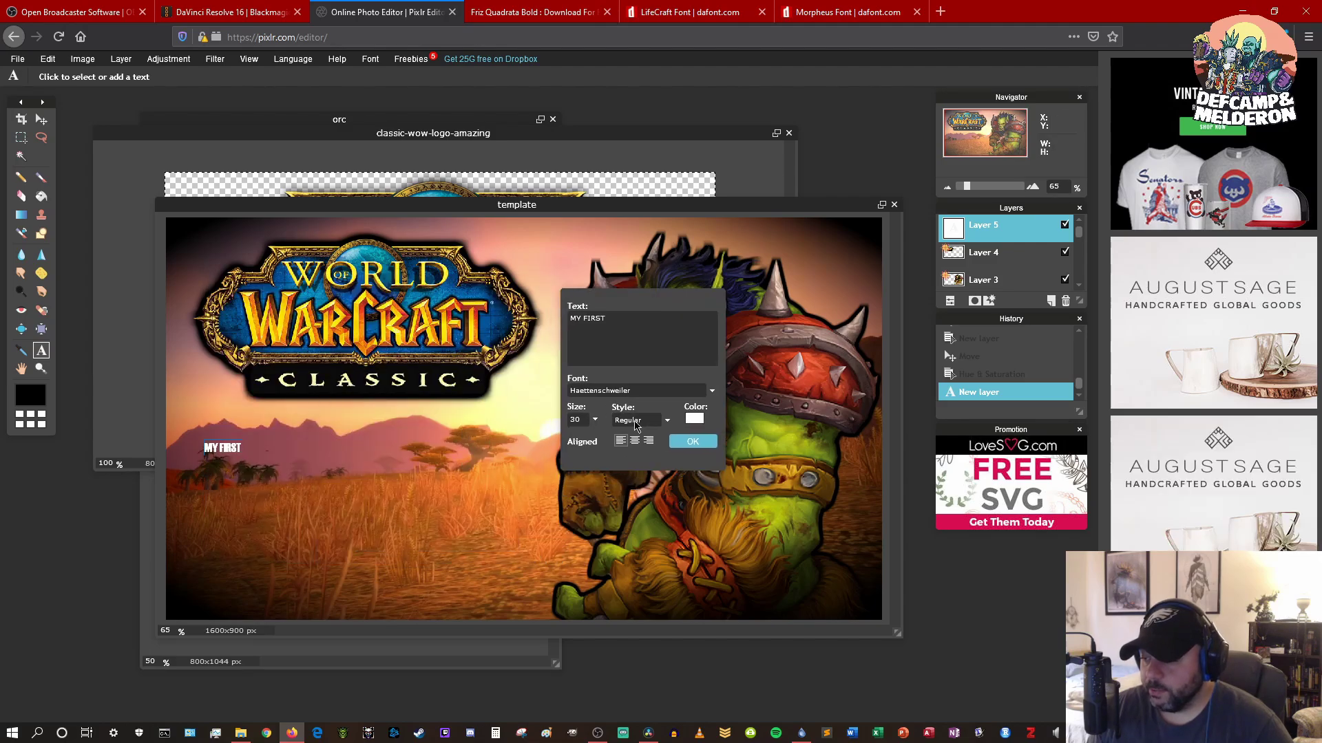
left_click(596, 422)
left_click_drag(531, 438, 542, 444)
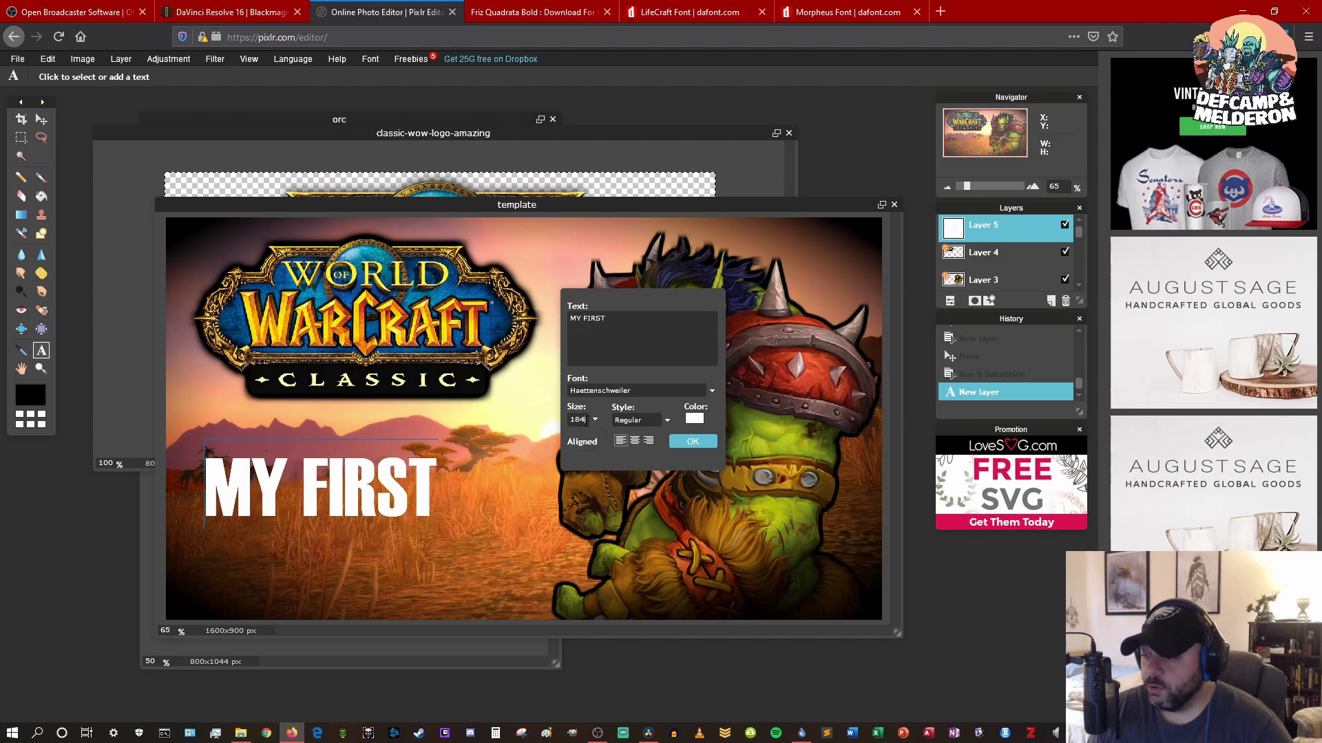
type("200")
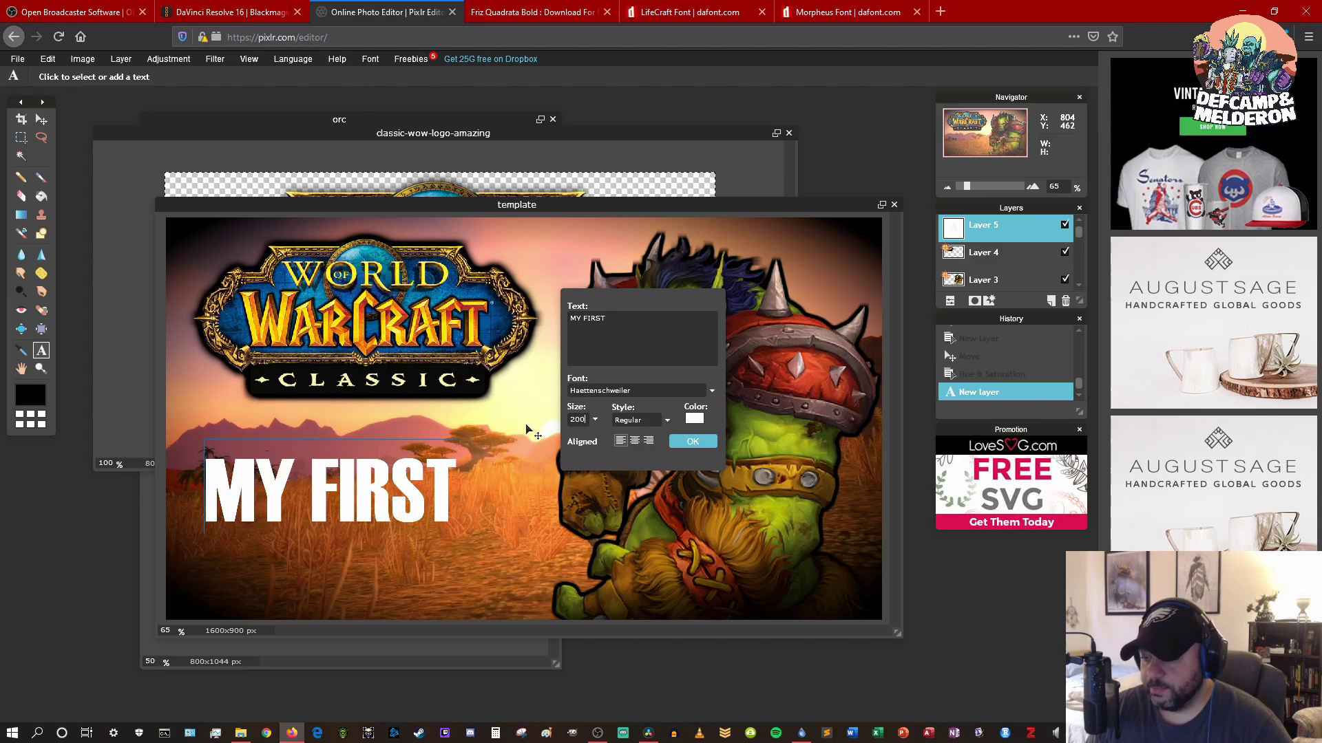
left_click(41, 119)
left_click_drag(353, 509, 389, 479)
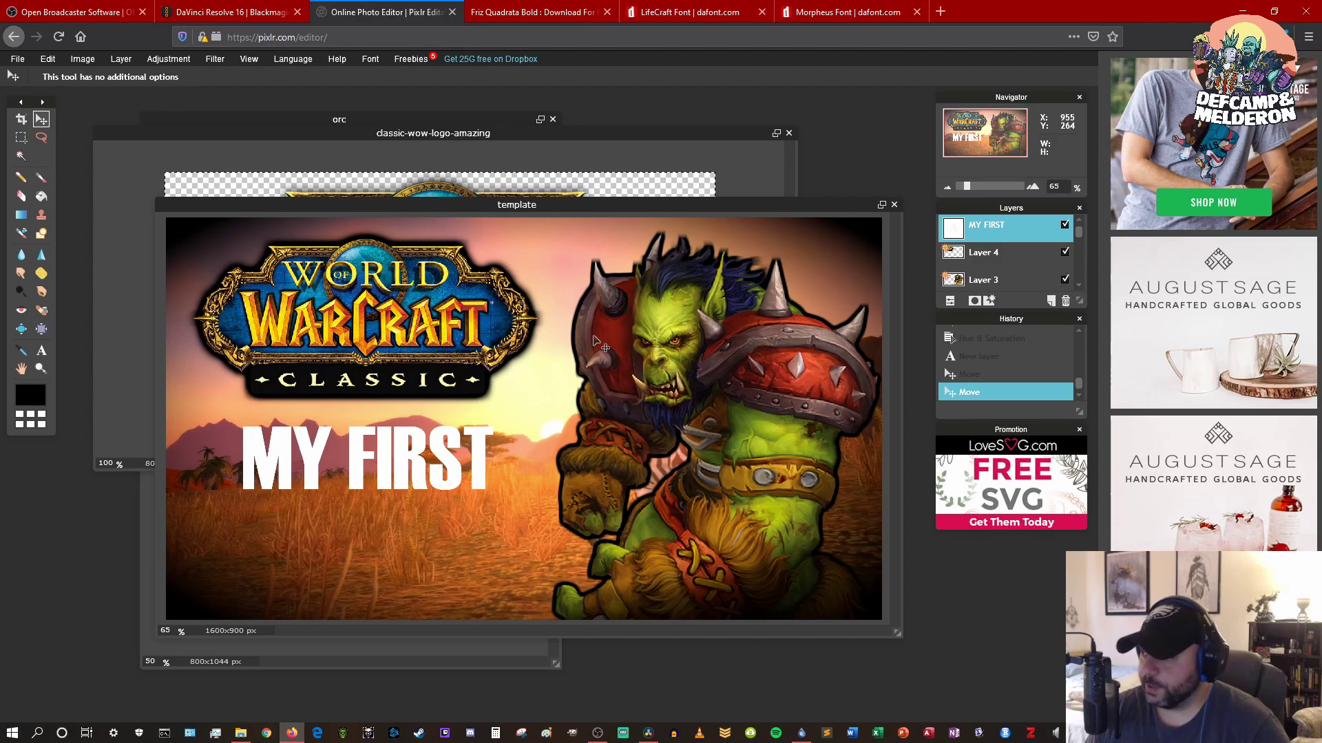
Give the MY FIRST text layer a thick black outer glow with opacity 100 and hardness 10
left_click(990, 301)
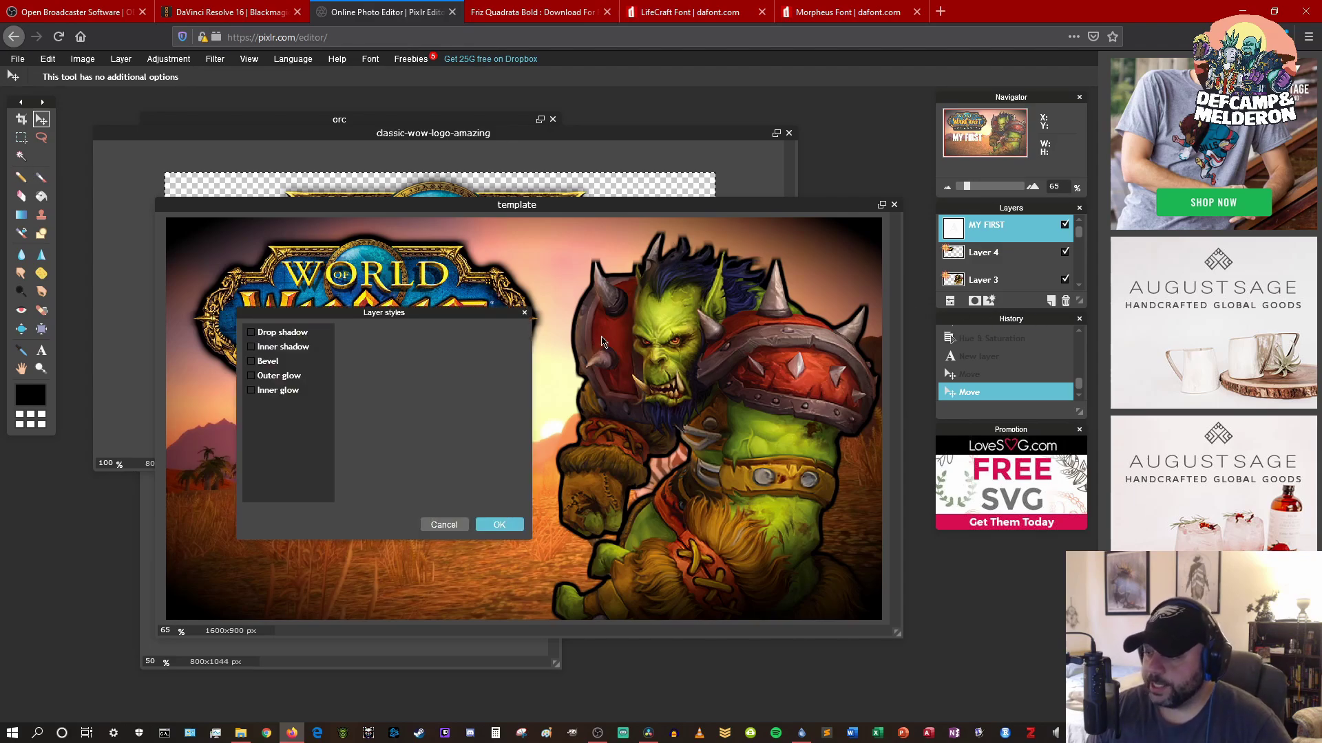
left_click(319, 376)
left_click(425, 399)
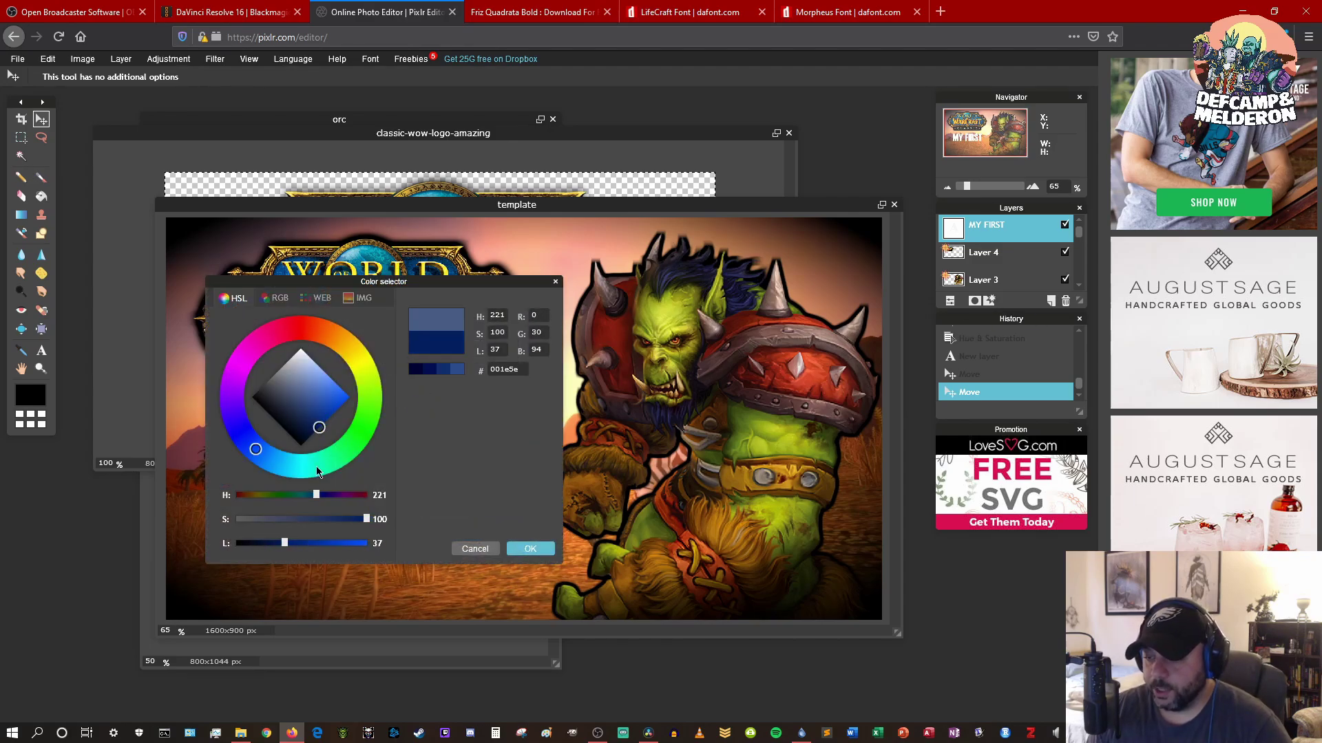
left_click(534, 548)
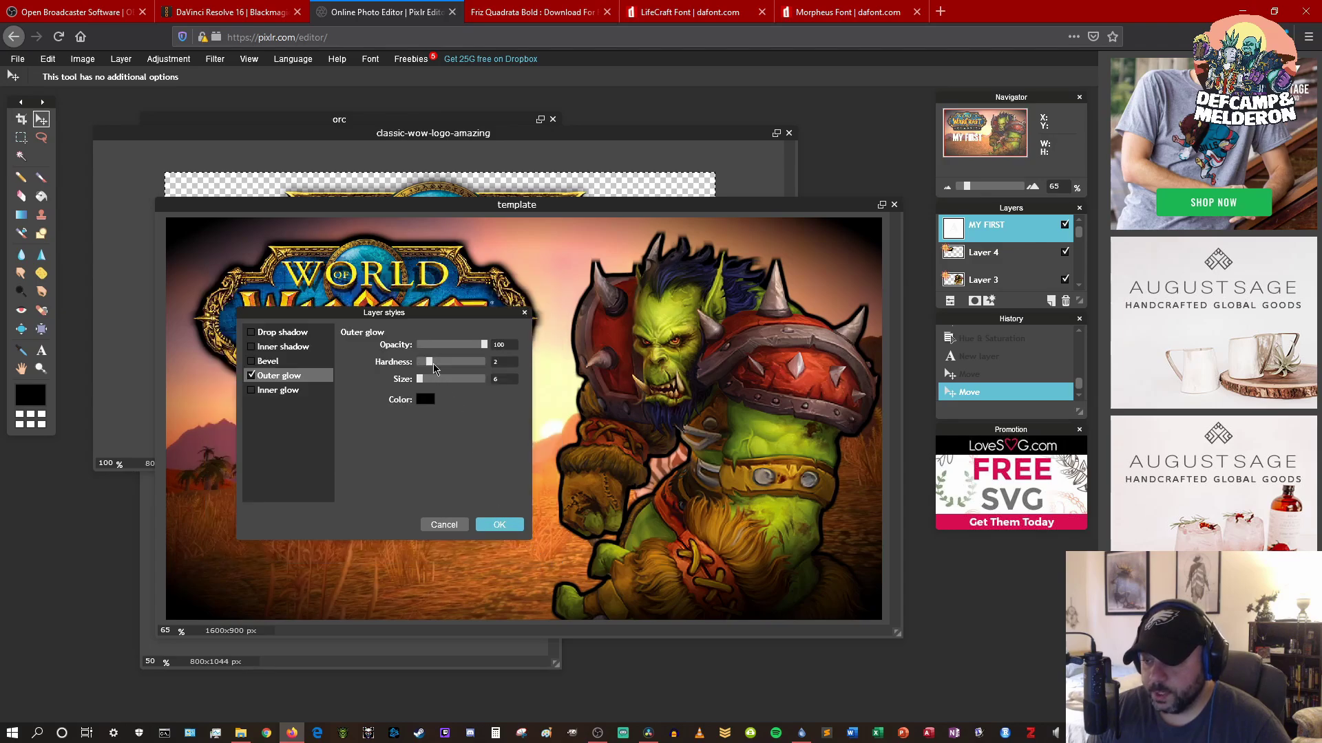
left_click_drag(427, 316, 642, 353)
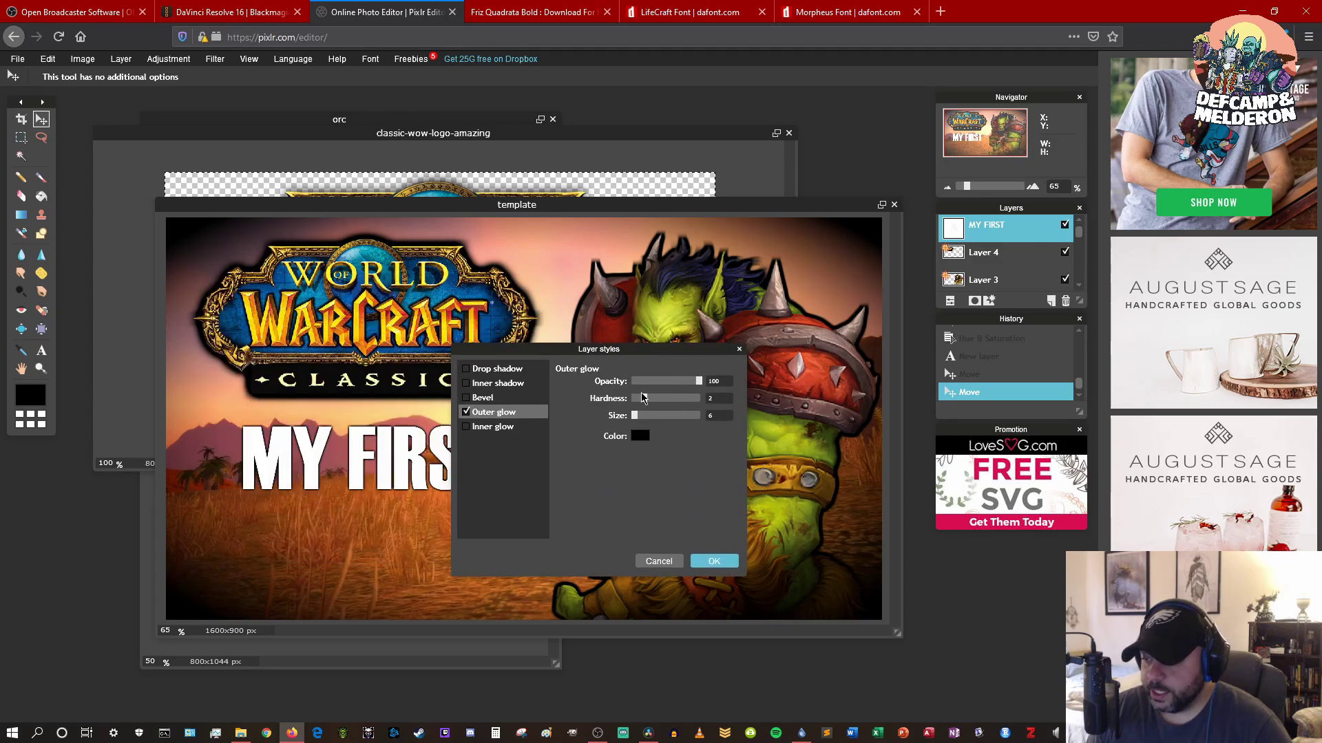
left_click_drag(642, 398, 699, 398)
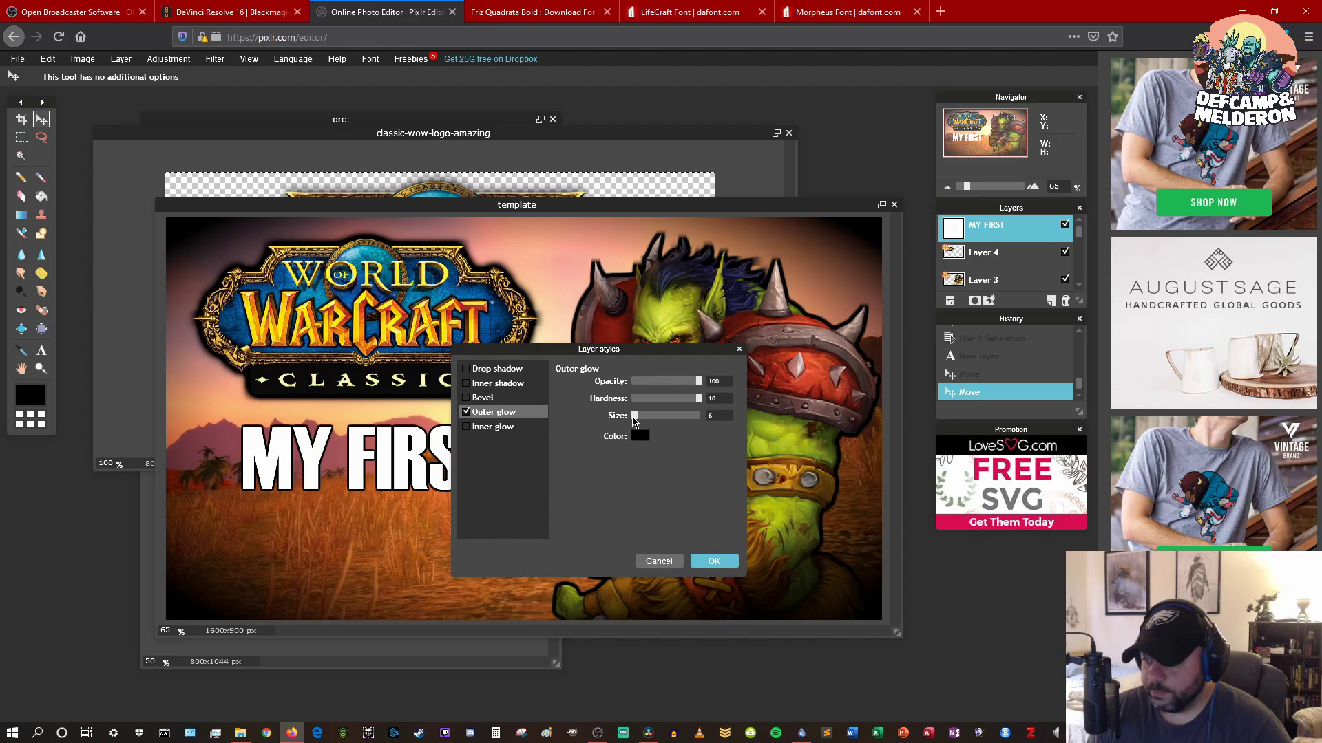
left_click_drag(635, 417, 644, 418)
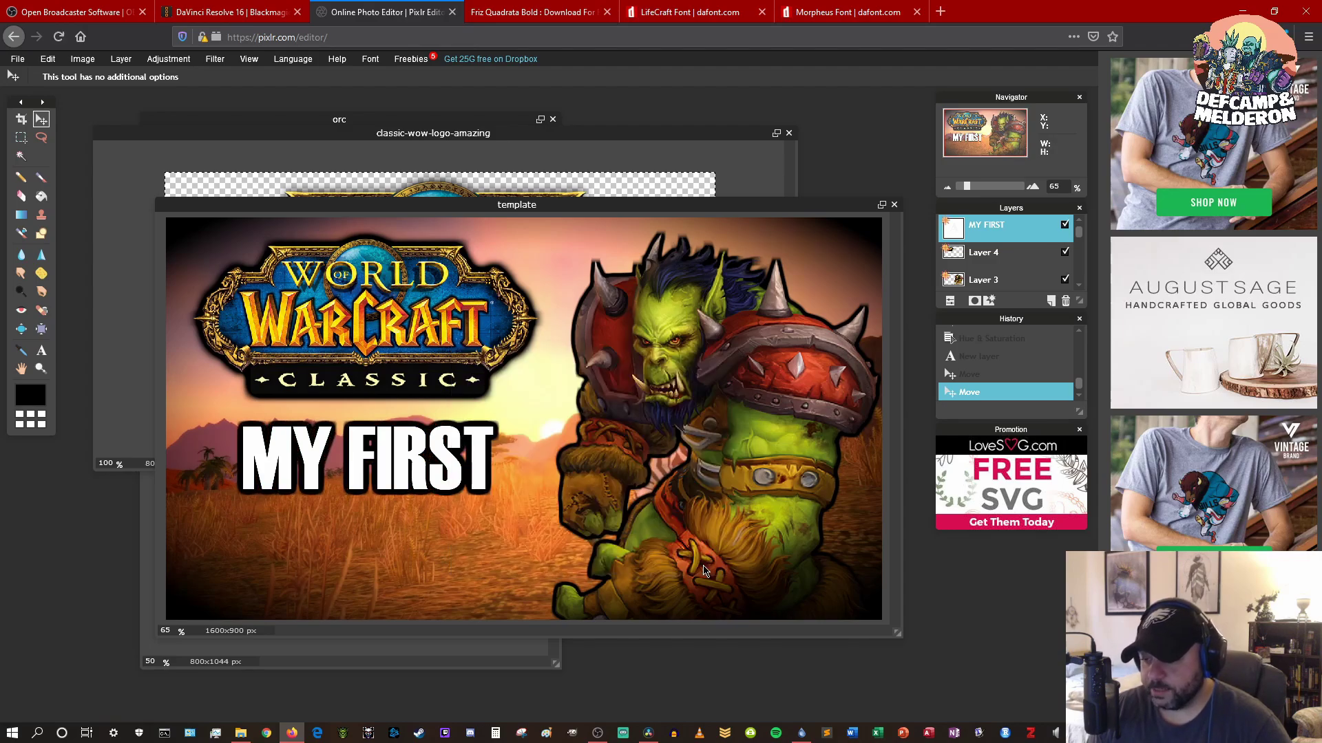
left_click(713, 561)
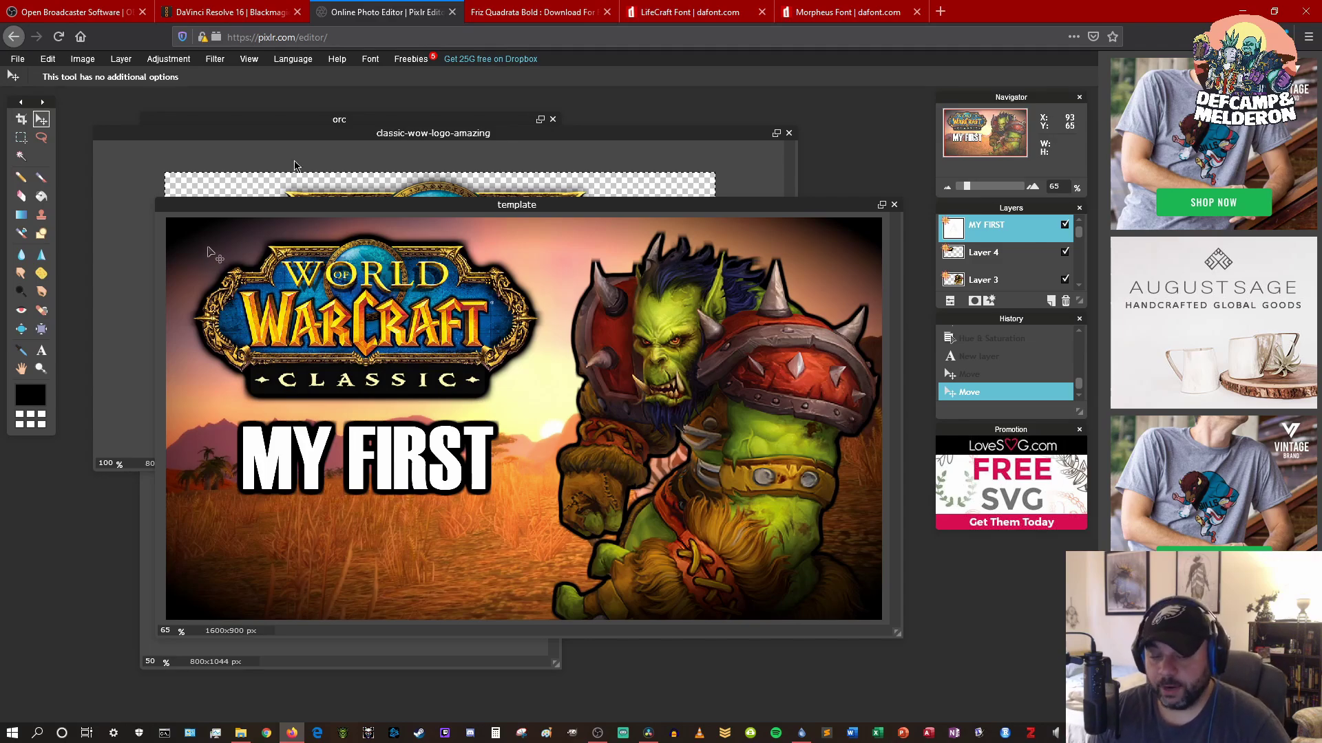
Search Google Images for "blue gradient" in a new browser tab and preview the 1920 x 1080 blue gradient HD wallpaper
left_click(941, 11)
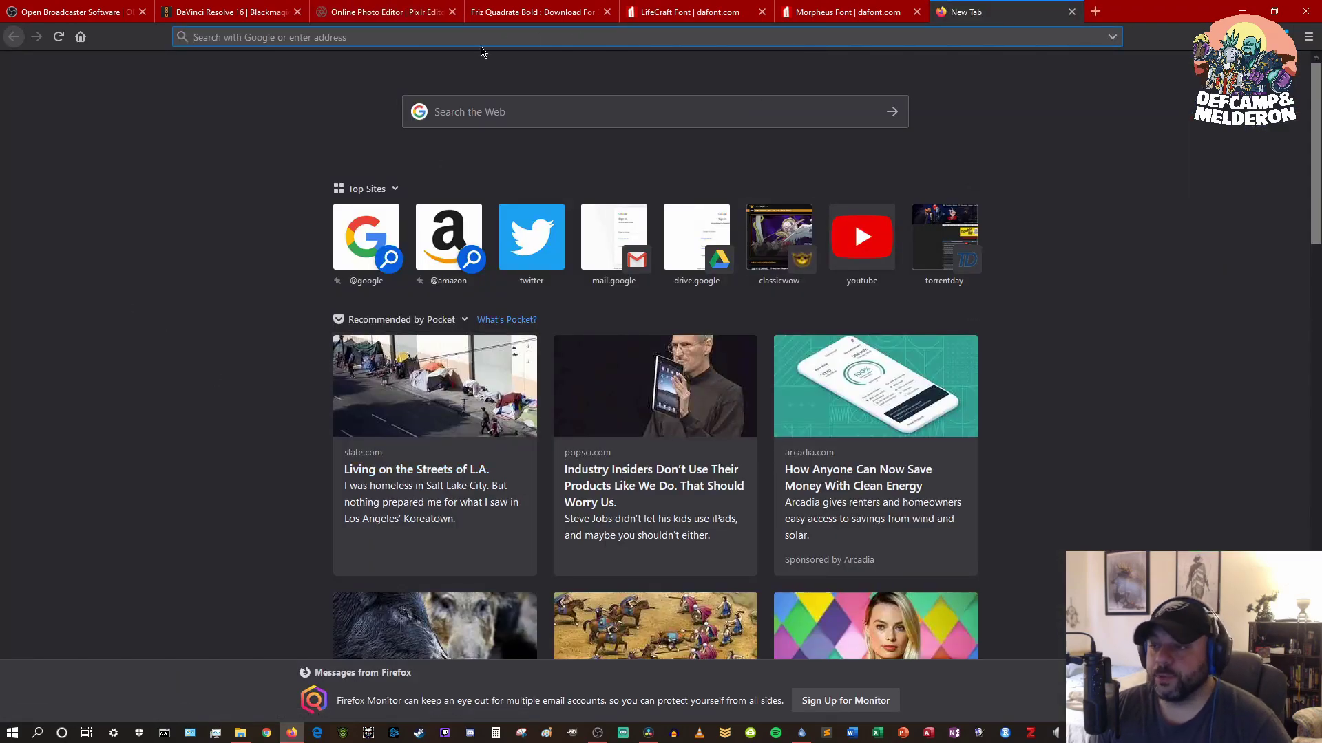
left_click(385, 12)
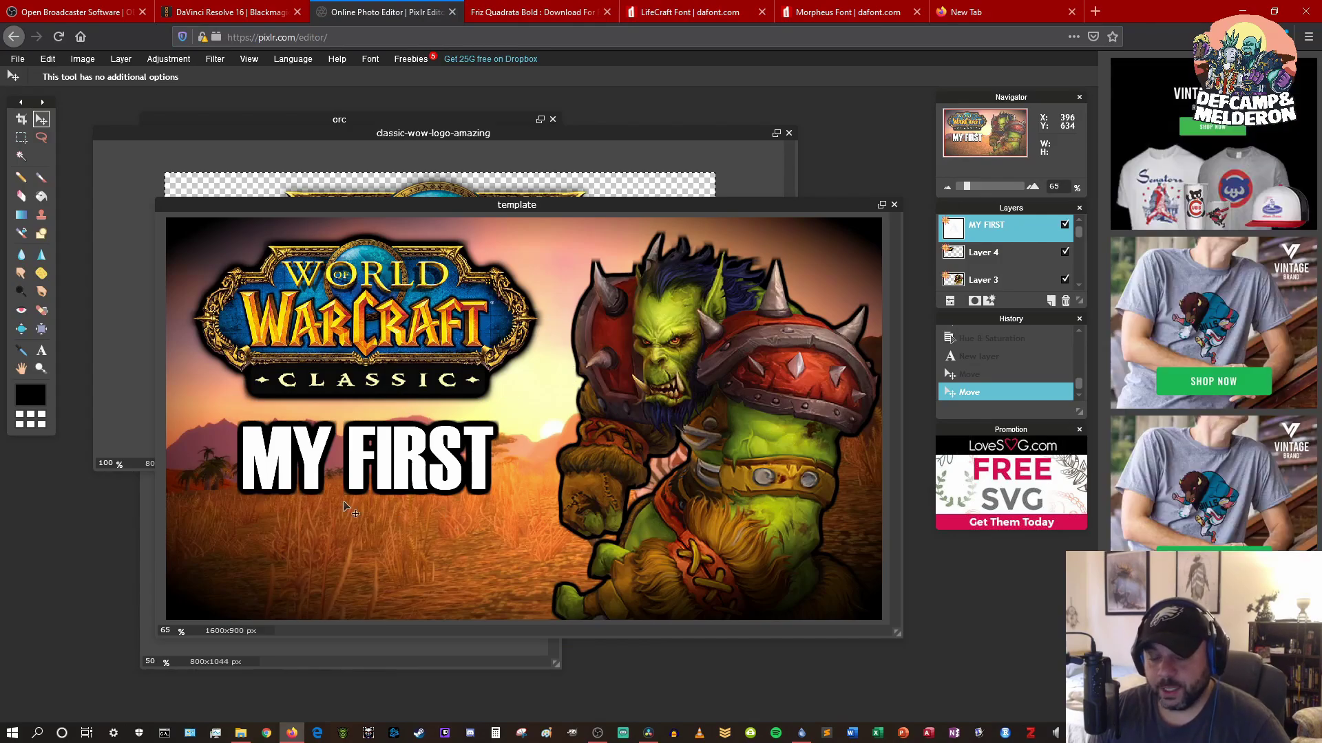
left_click(964, 12)
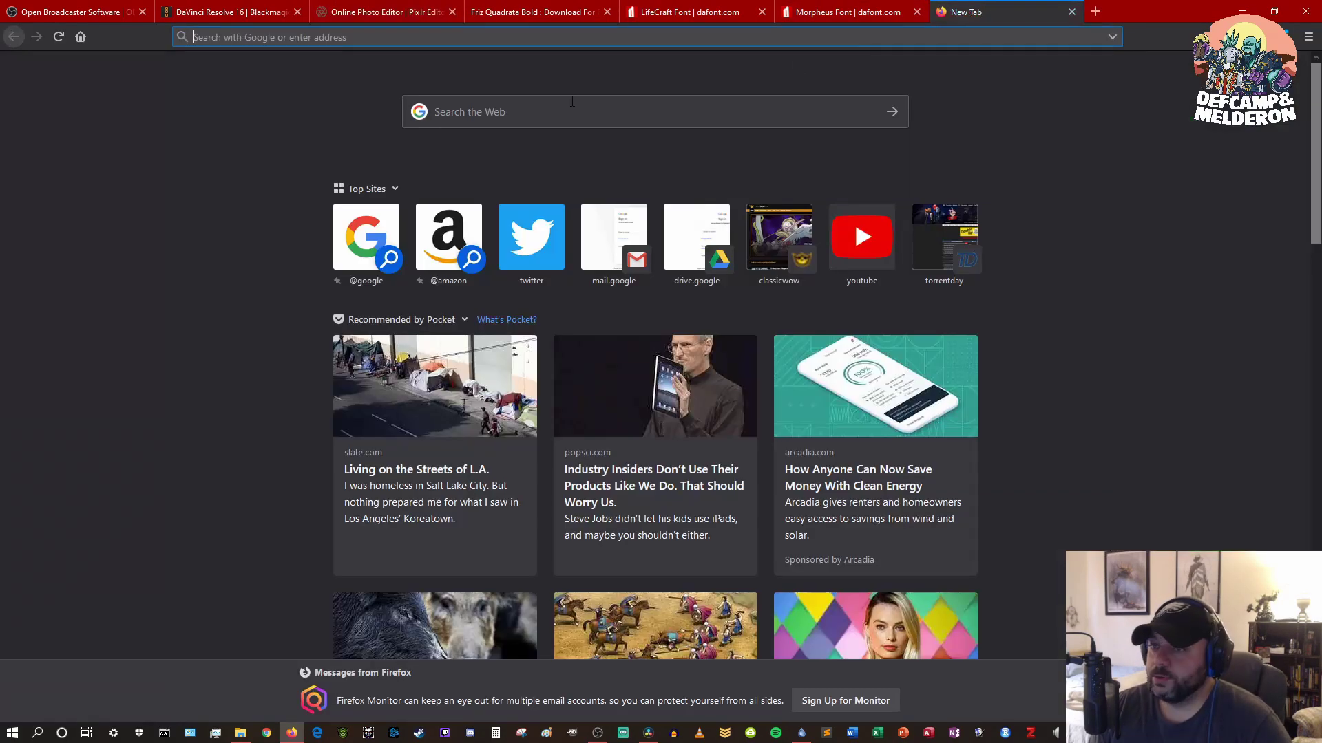
type("blue")
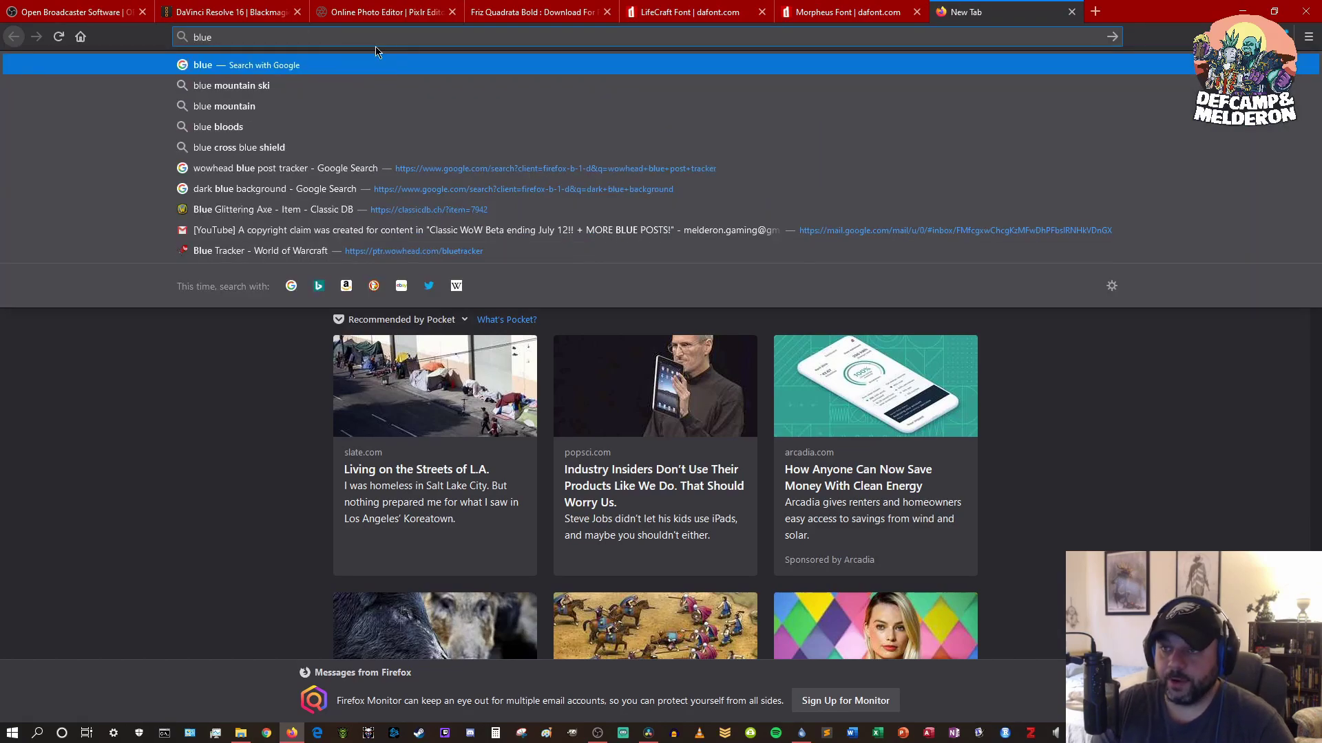
type(" gradient")
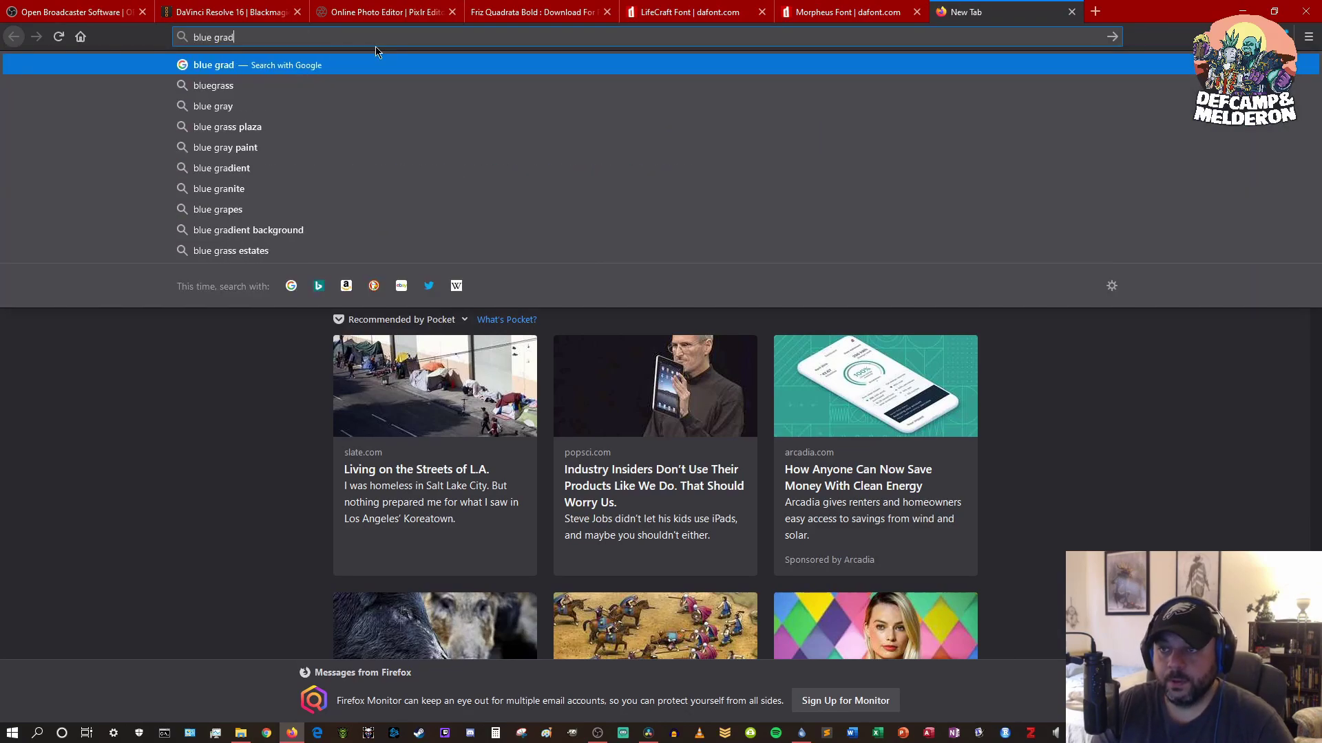
key("Return")
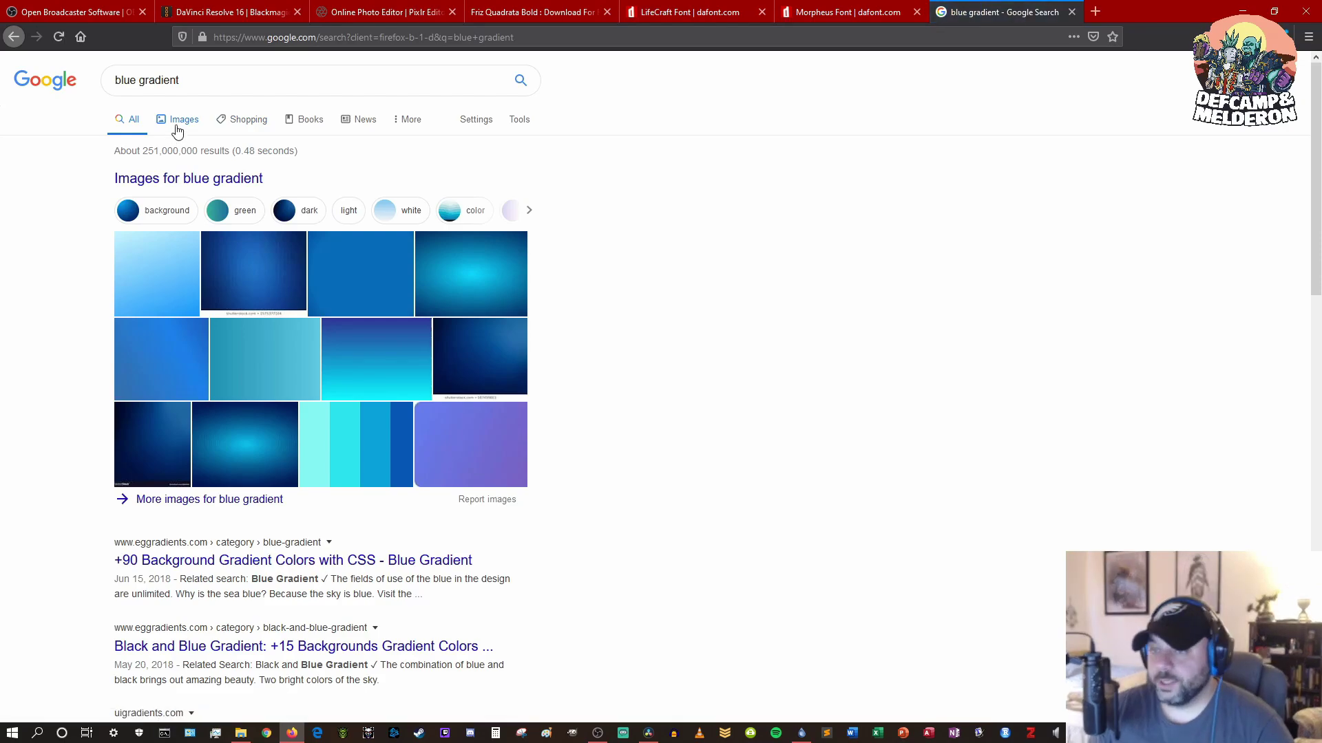
left_click(176, 125)
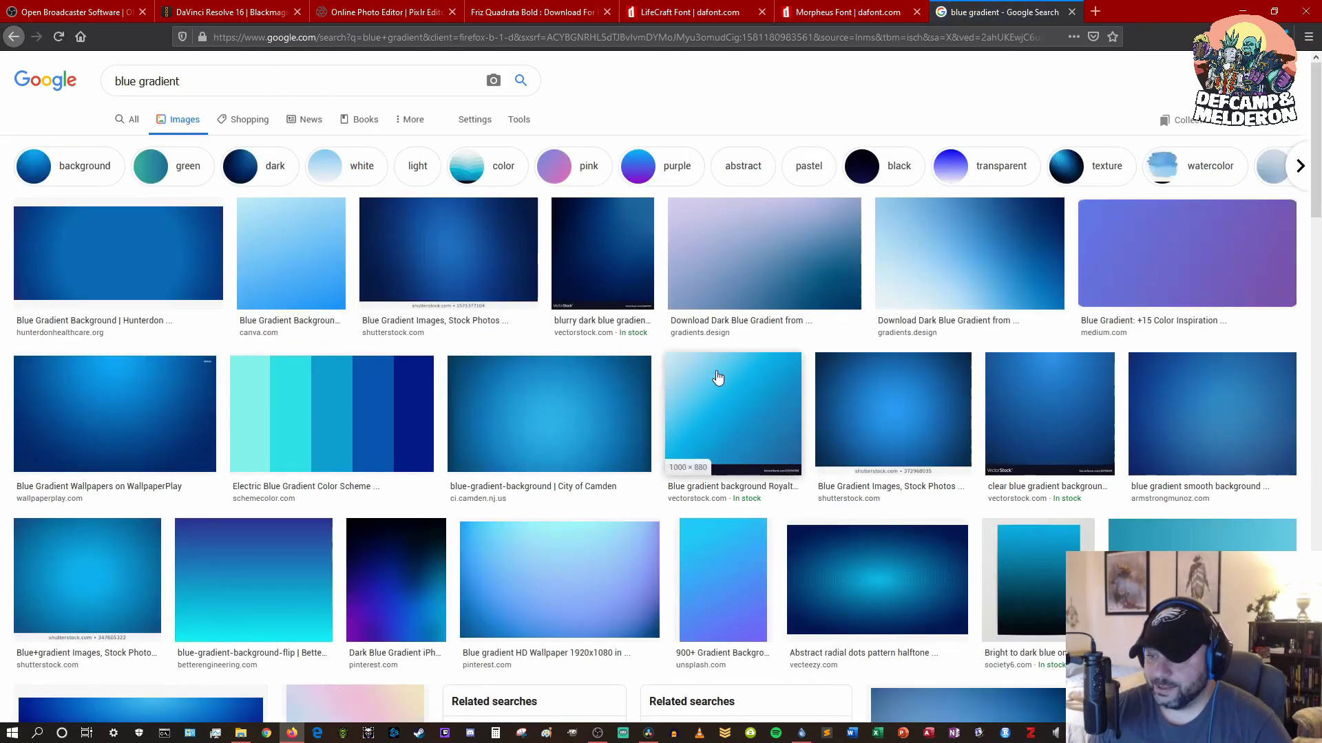
left_click(628, 555)
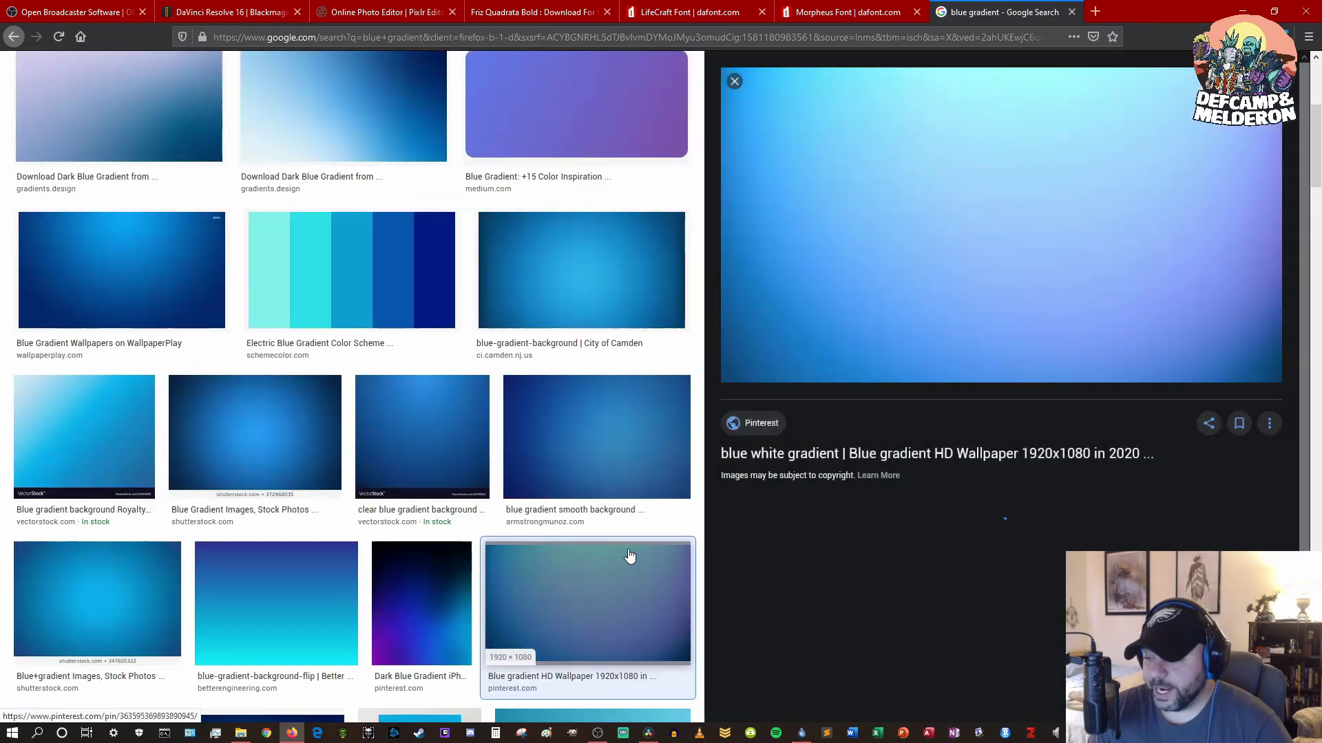
Save the blue gradient wallpaper to the Desktop as a PNG named background
right_click(948, 247)
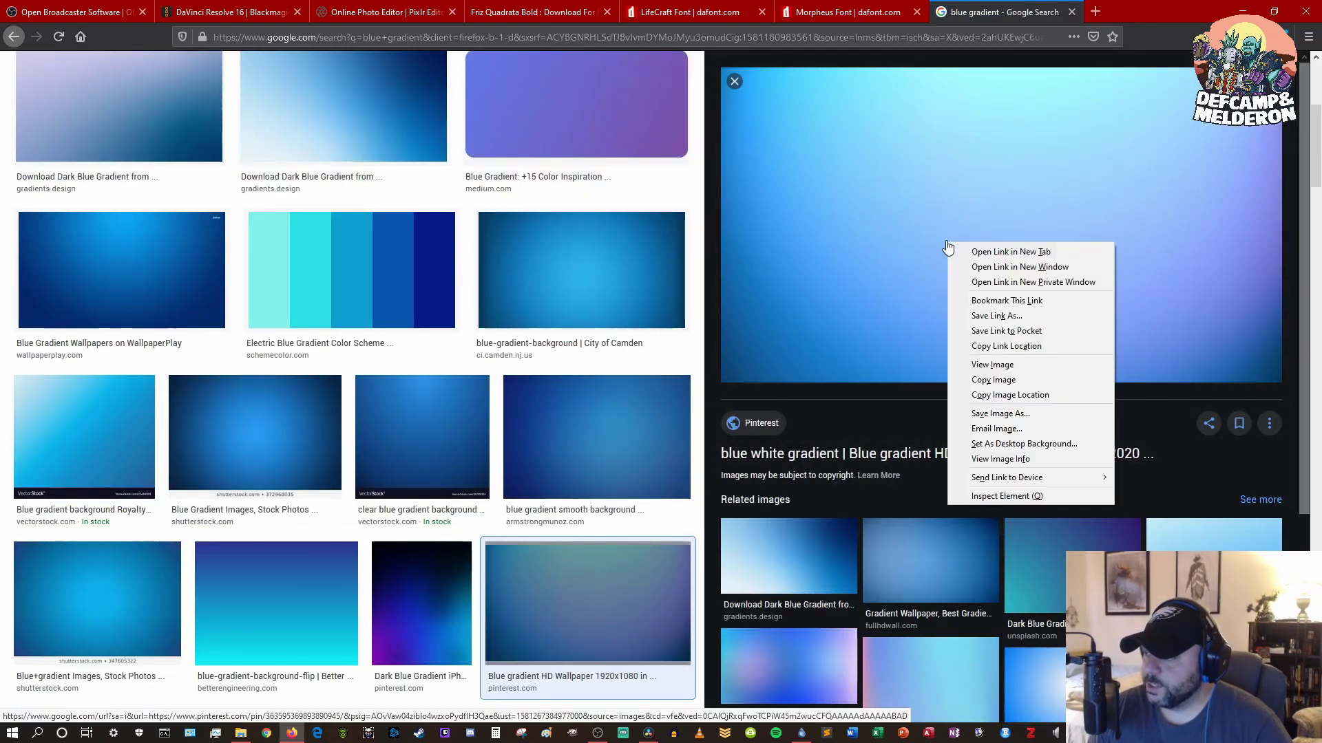
left_click(999, 413)
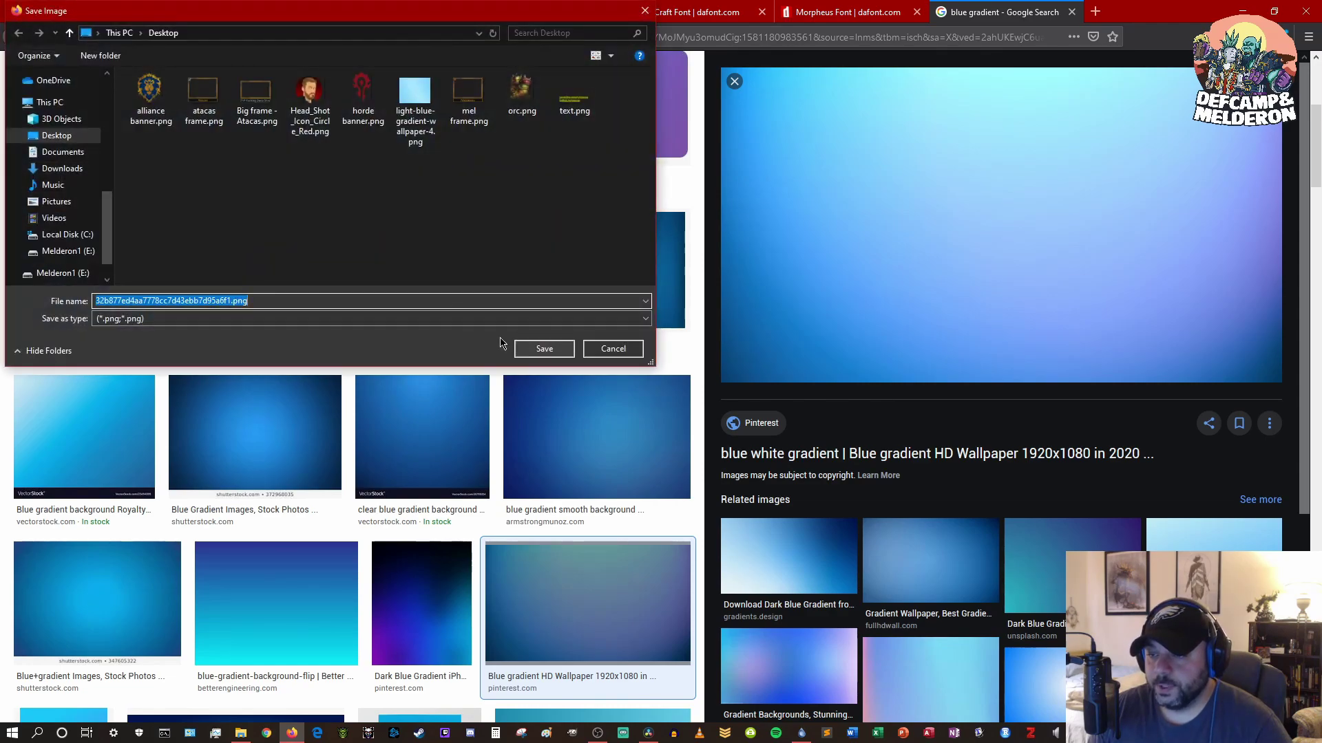
type("back")
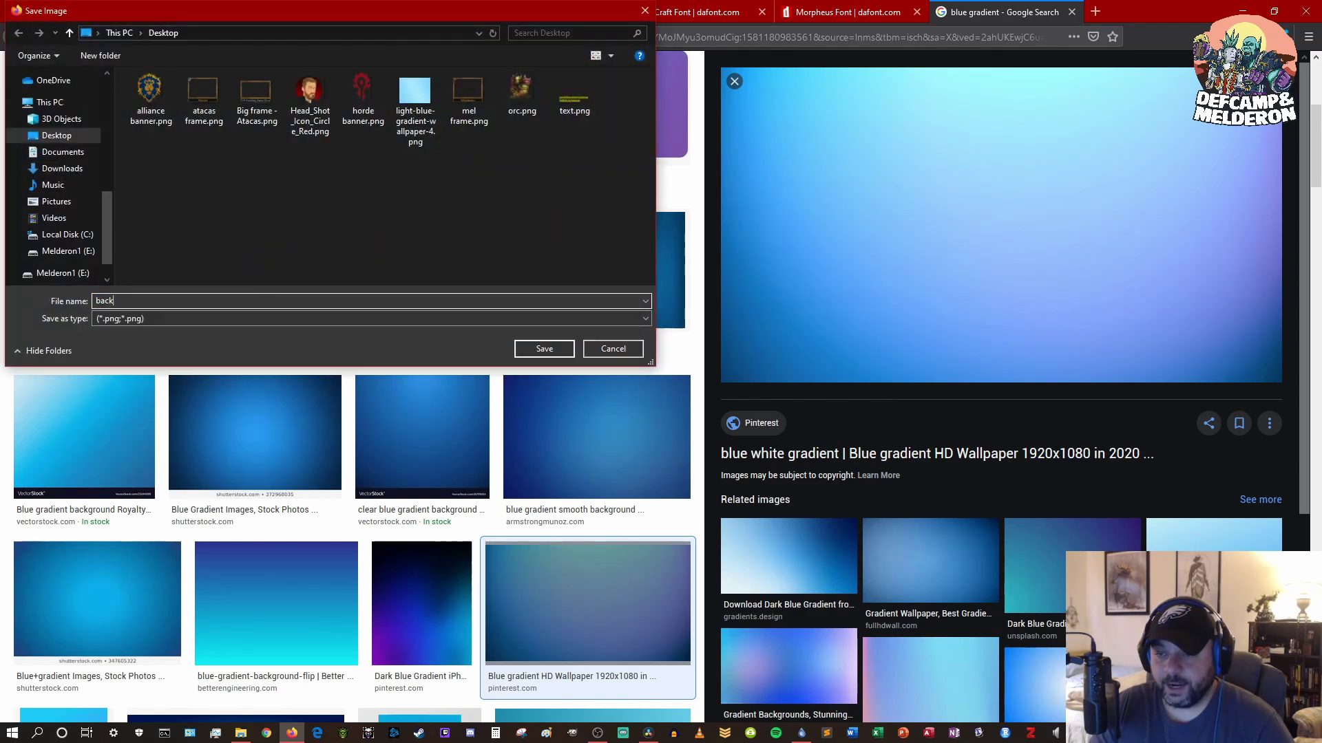
type("ground")
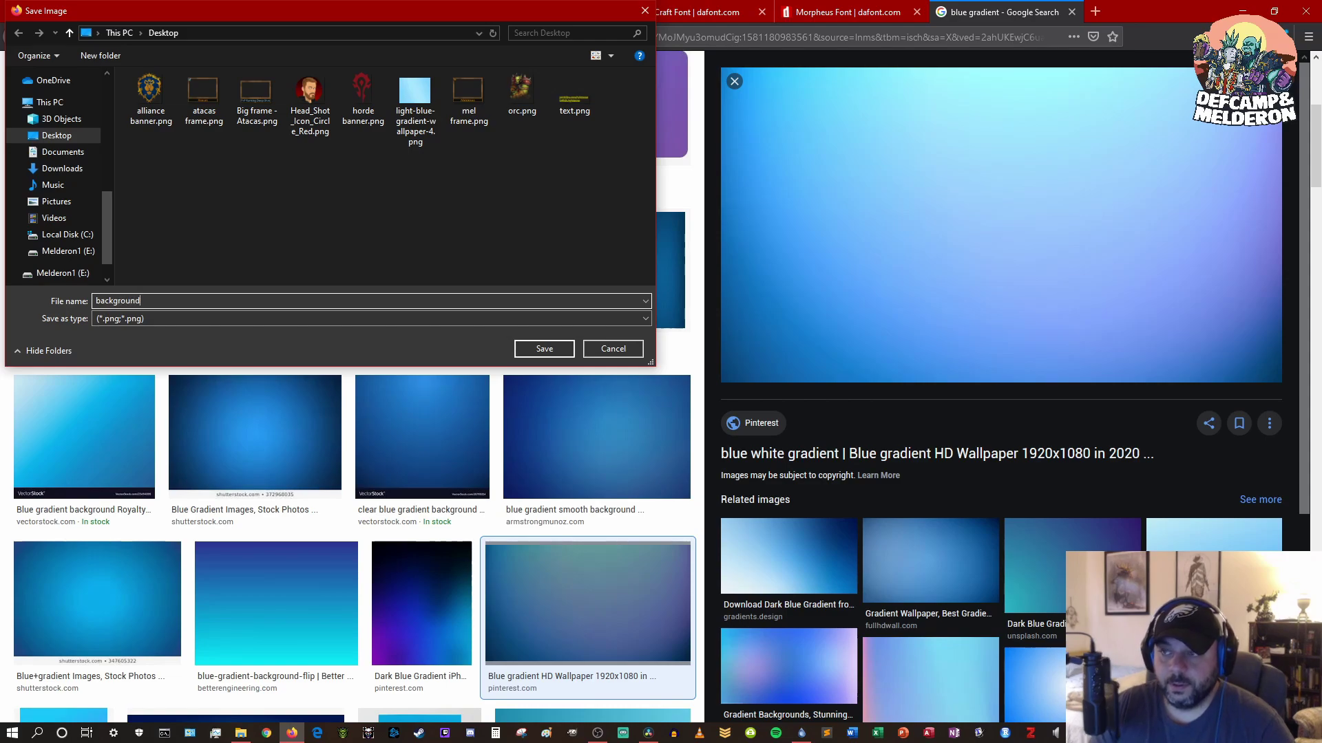
key("Return")
Return to Pixlr Editor and open background.png from the Desktop
left_click(437, 7)
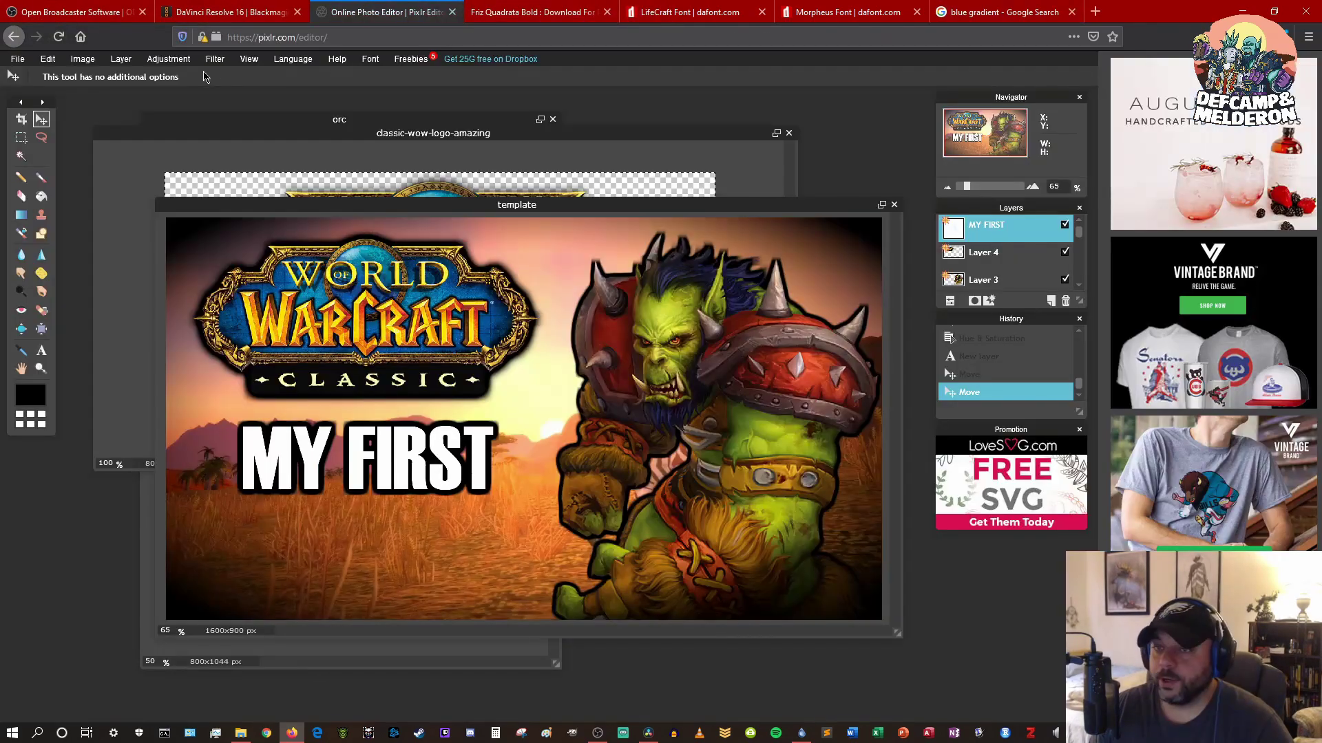
left_click(18, 58)
left_click(36, 89)
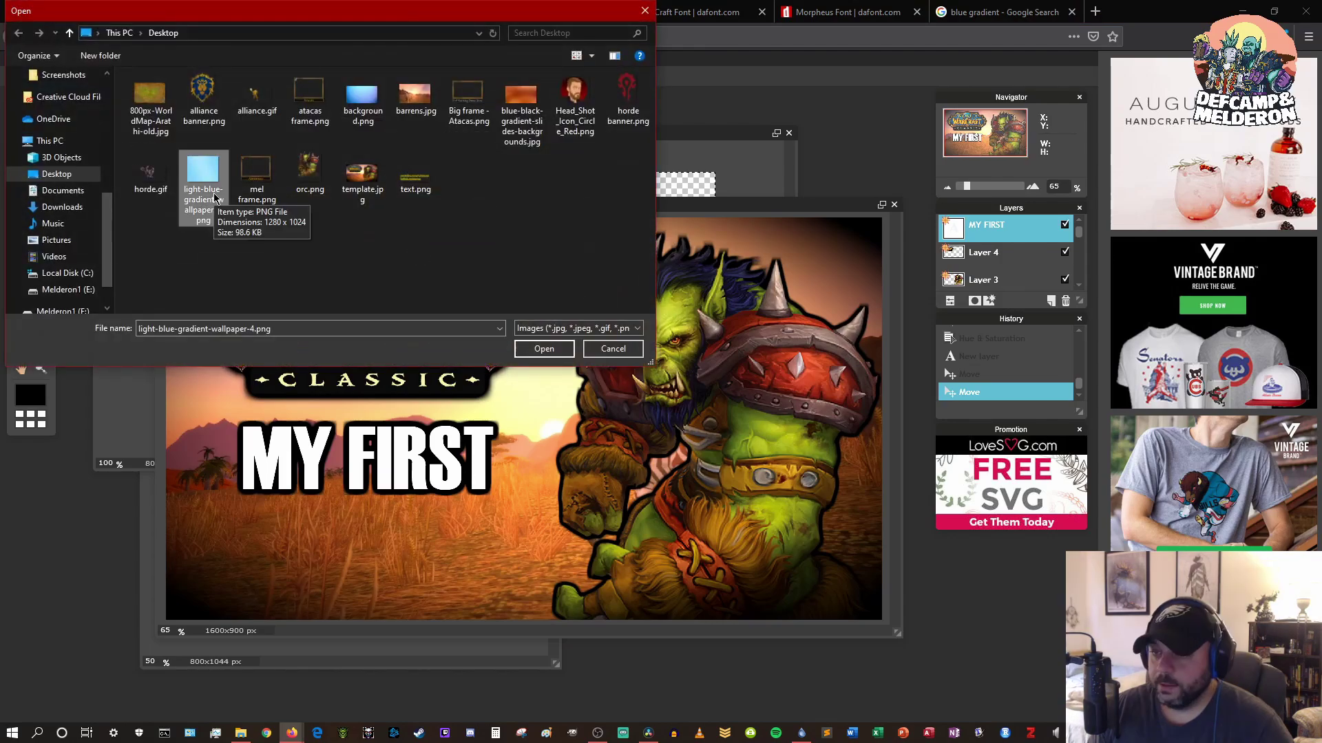
double_click(367, 107)
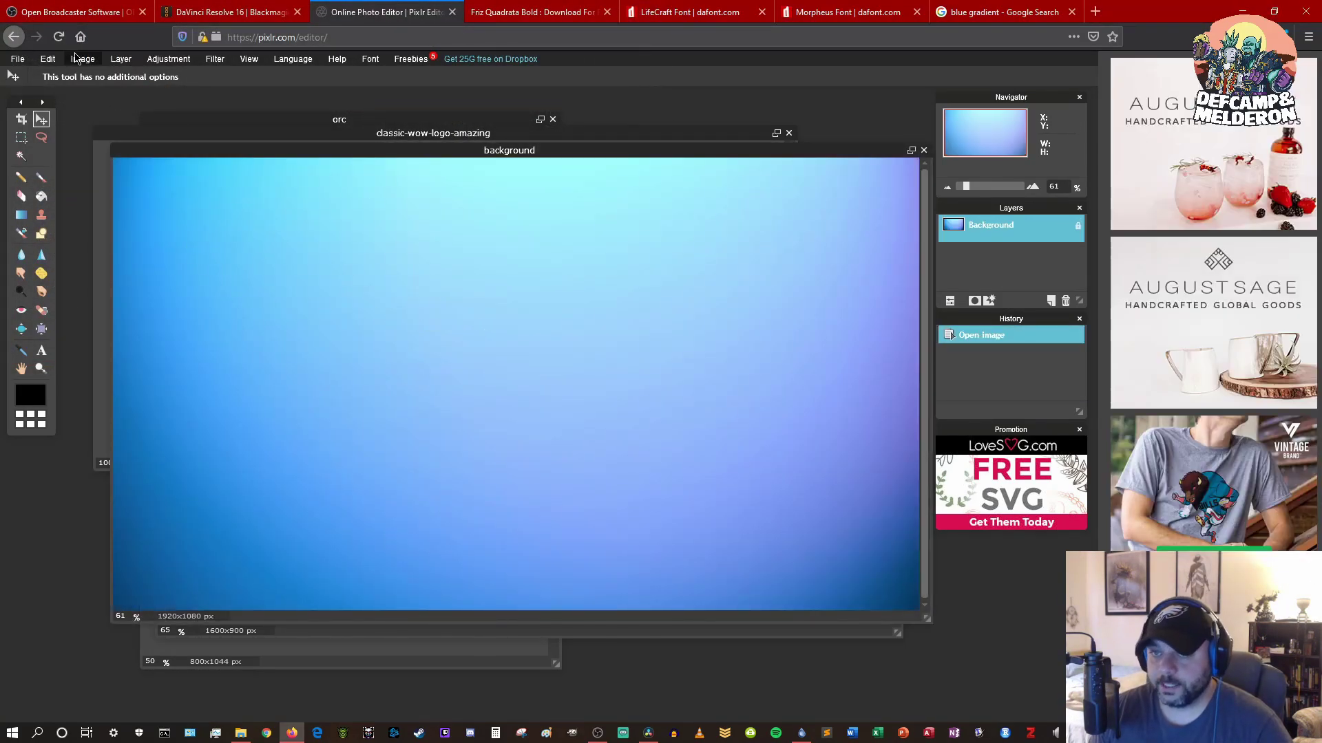
Resize the blue gradient background image to 1000 x 300 pixels without constraining proportions
left_click(82, 59)
left_click(90, 84)
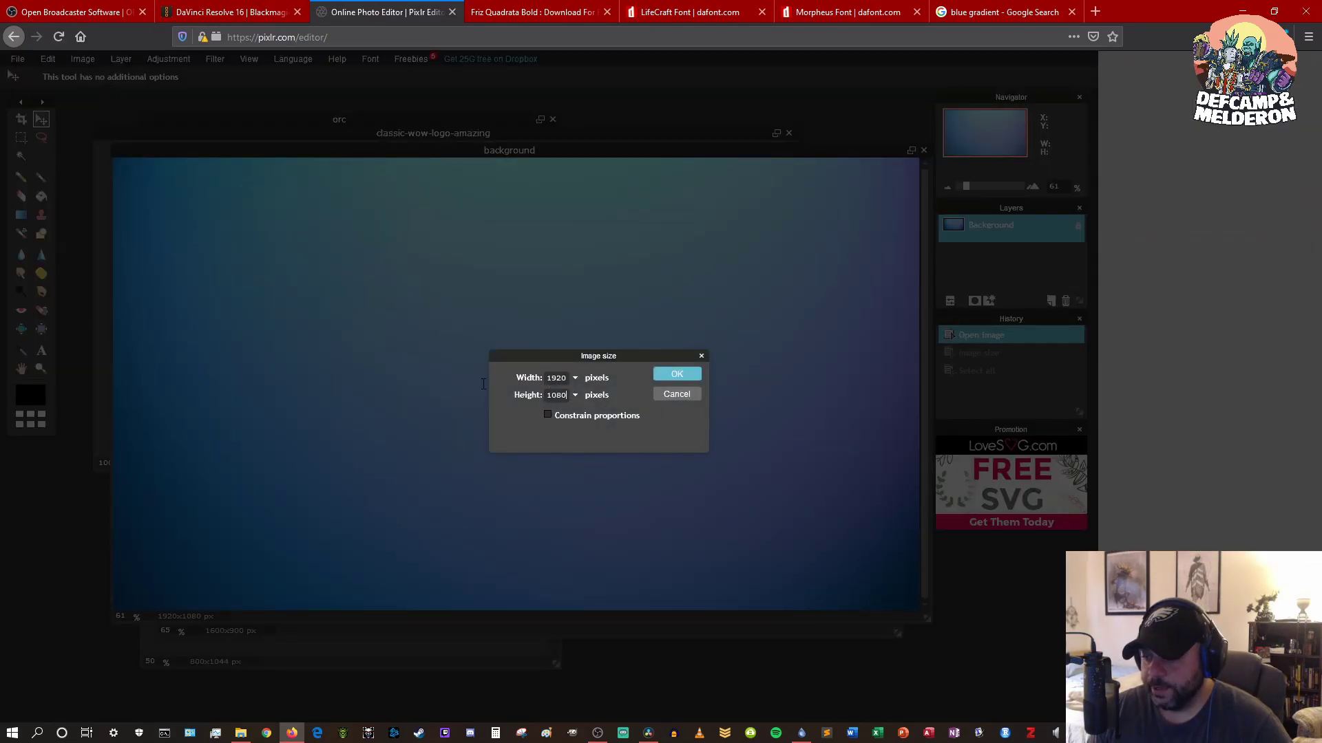
left_click_drag(568, 396, 406, 363)
type("300")
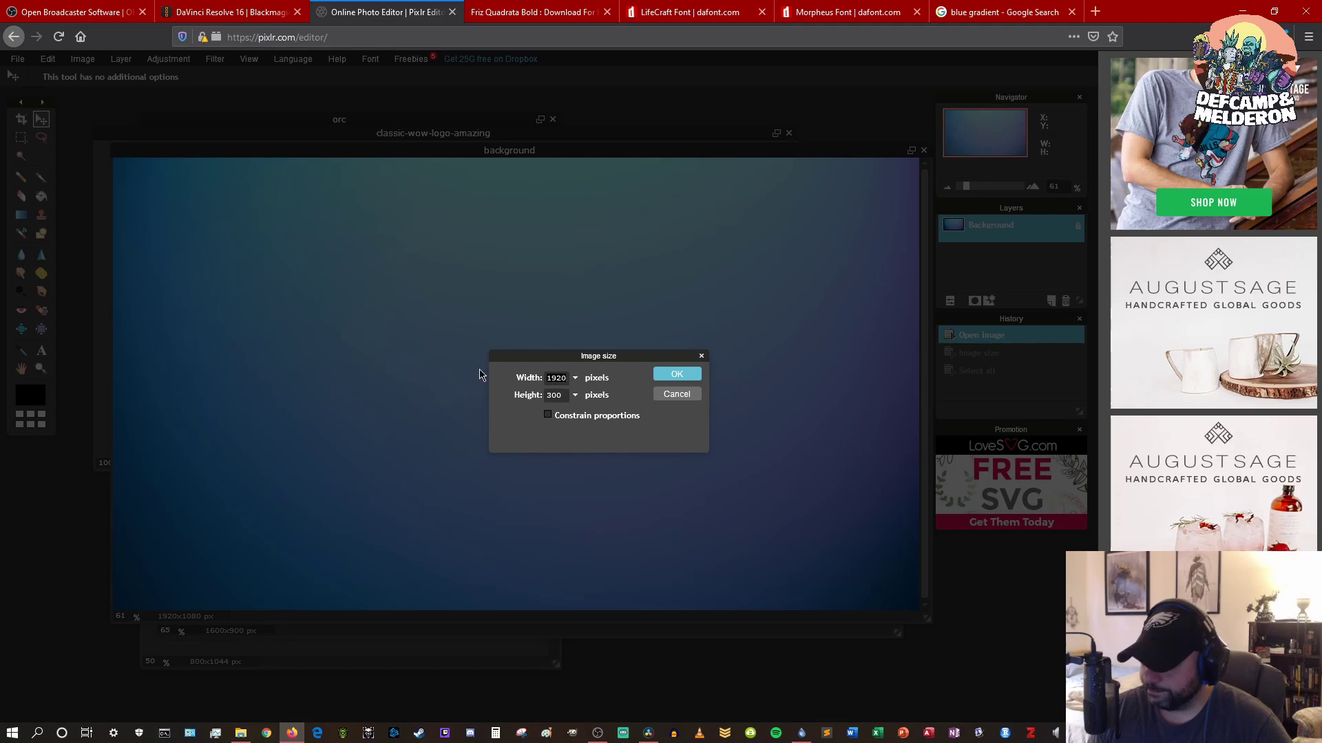
left_click(677, 373)
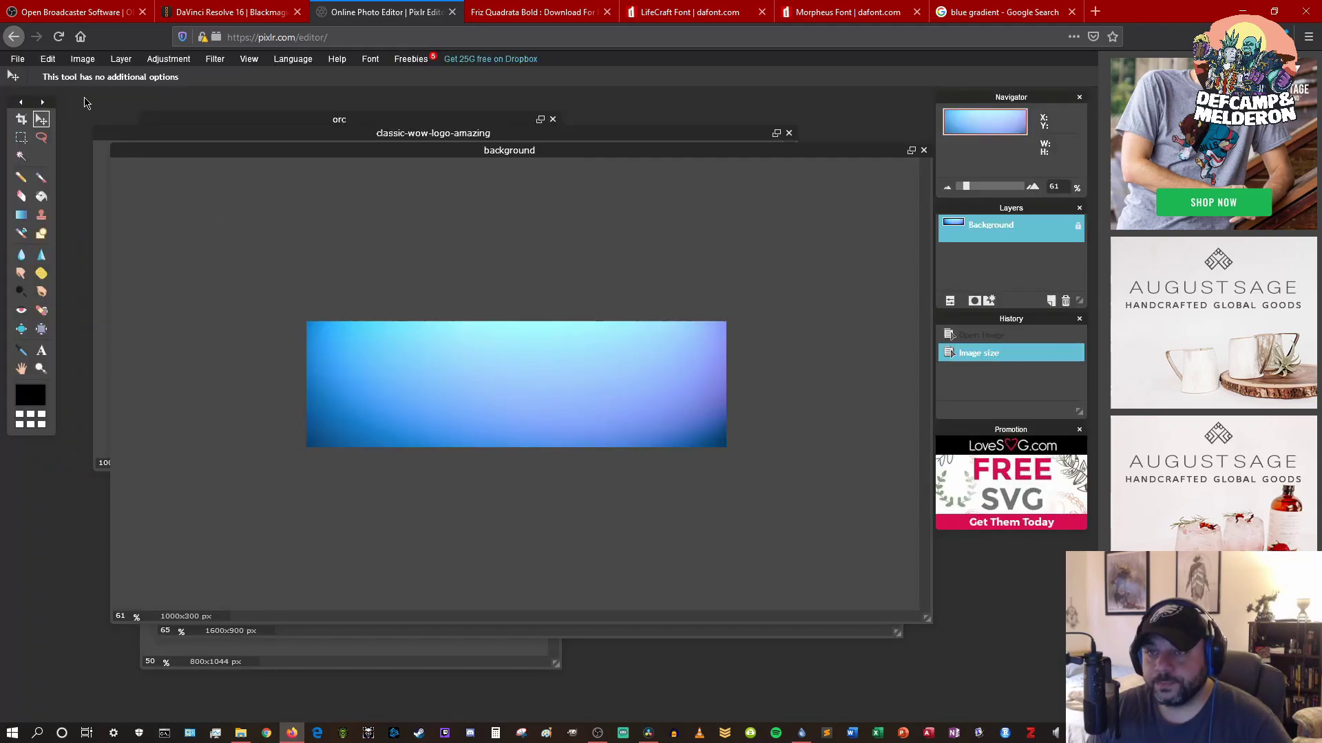
Select the entire resized blue gradient image and copy it
left_click(19, 60)
mouse_move(48, 59)
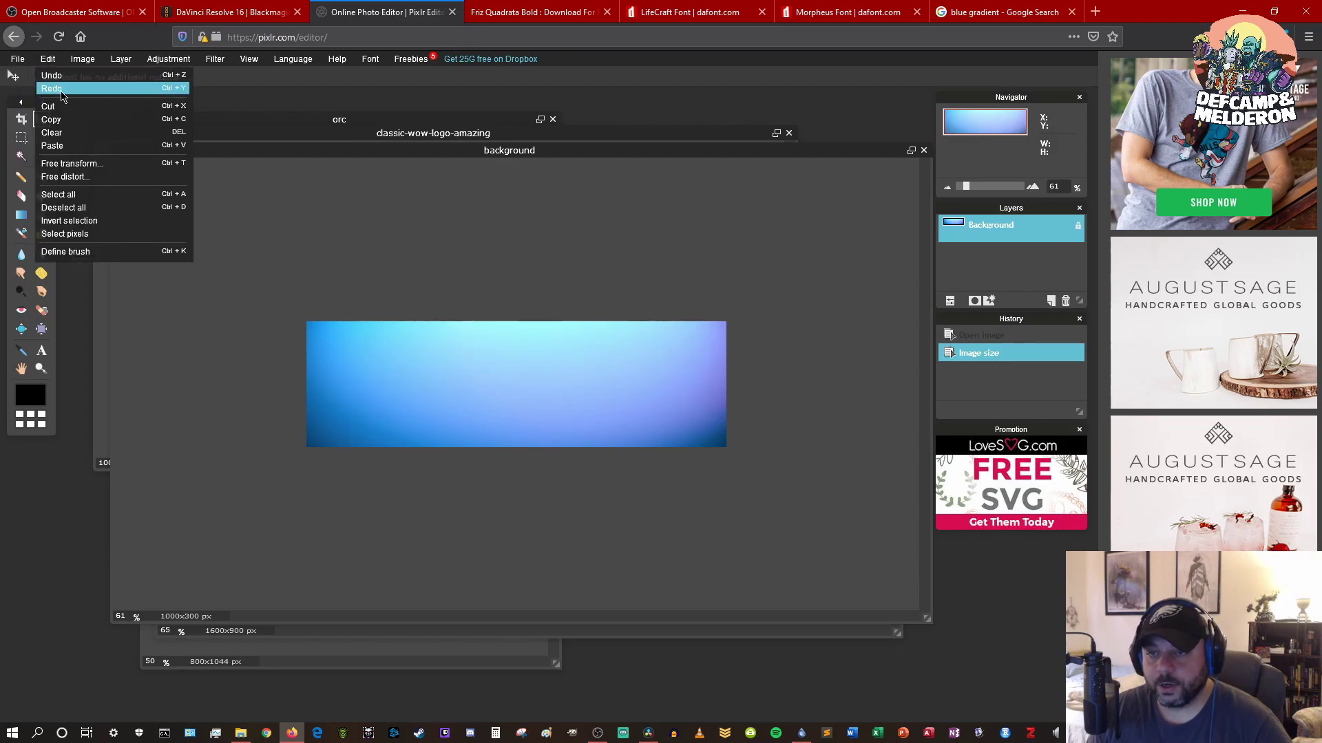
left_click(58, 194)
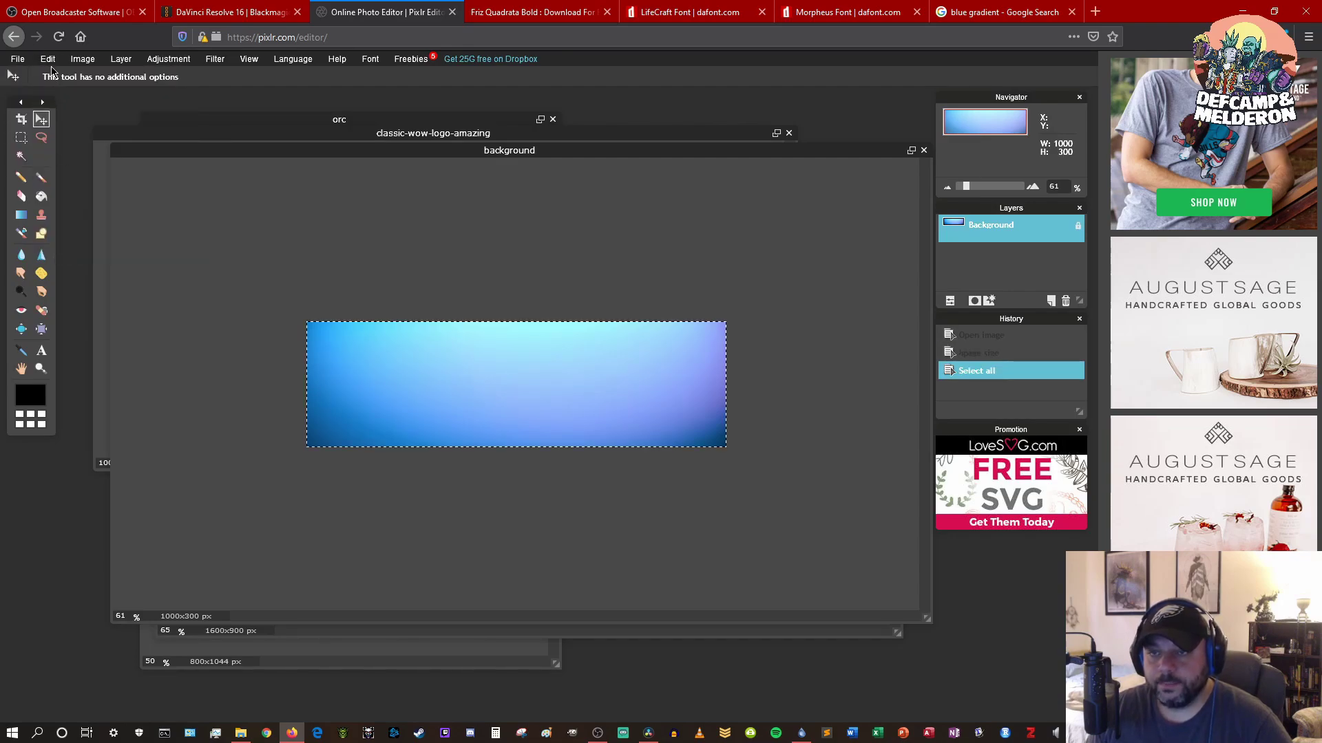
left_click(47, 59)
left_click(73, 123)
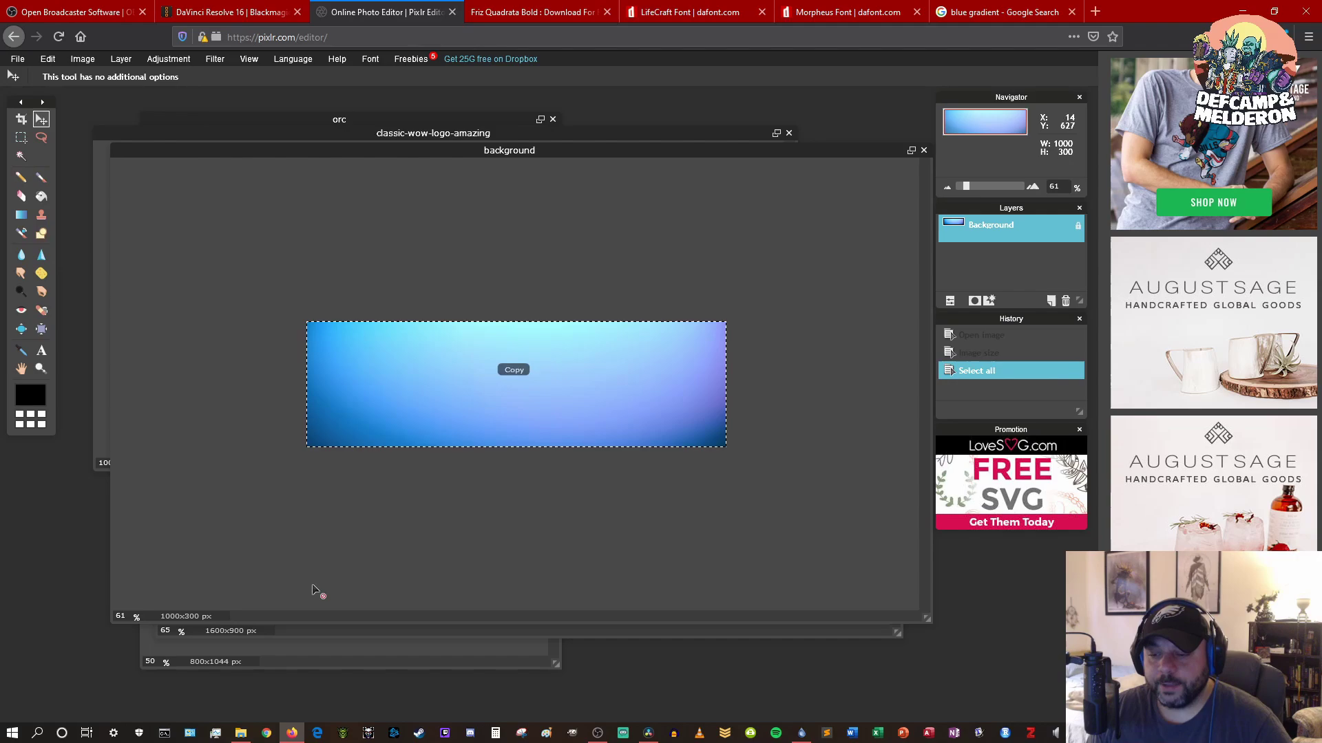
Paste the gradient into the template image and move it into the lower-left corner of the canvas, below MY FIRST
left_click(358, 637)
left_click(81, 60)
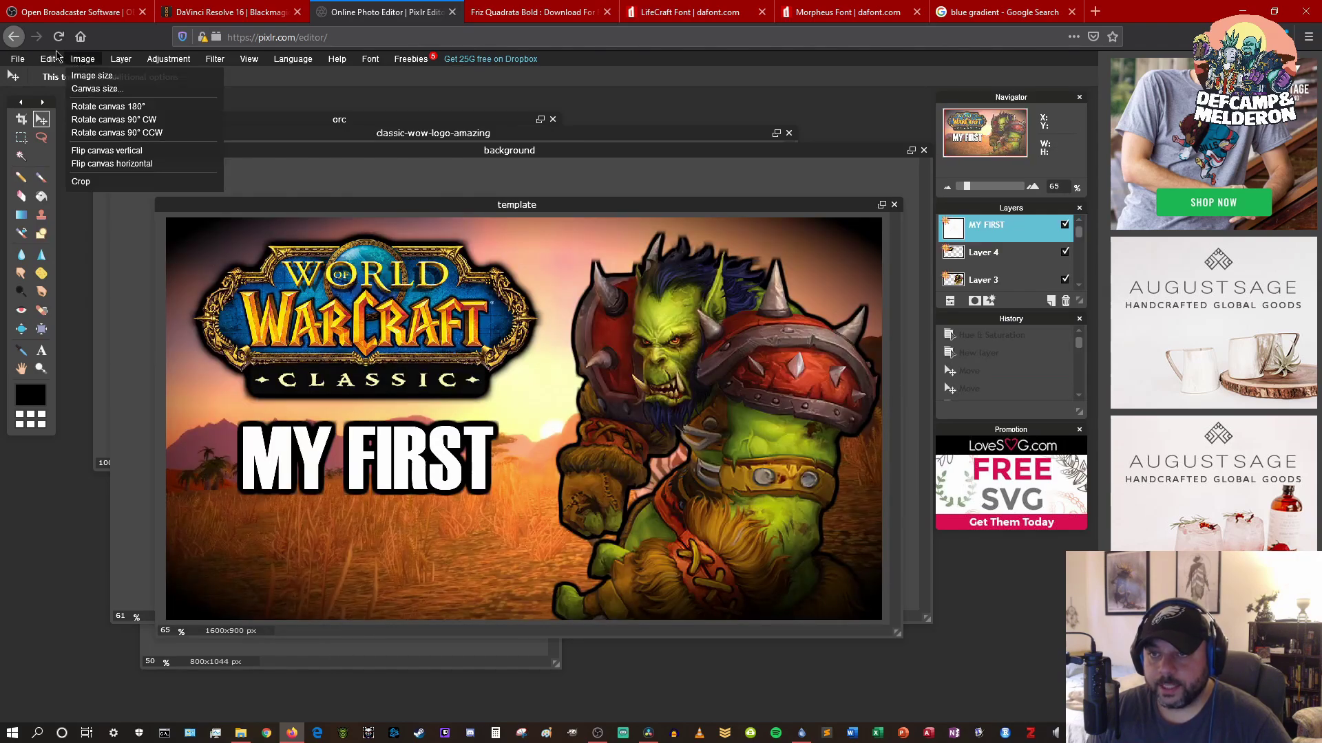
left_click(52, 145)
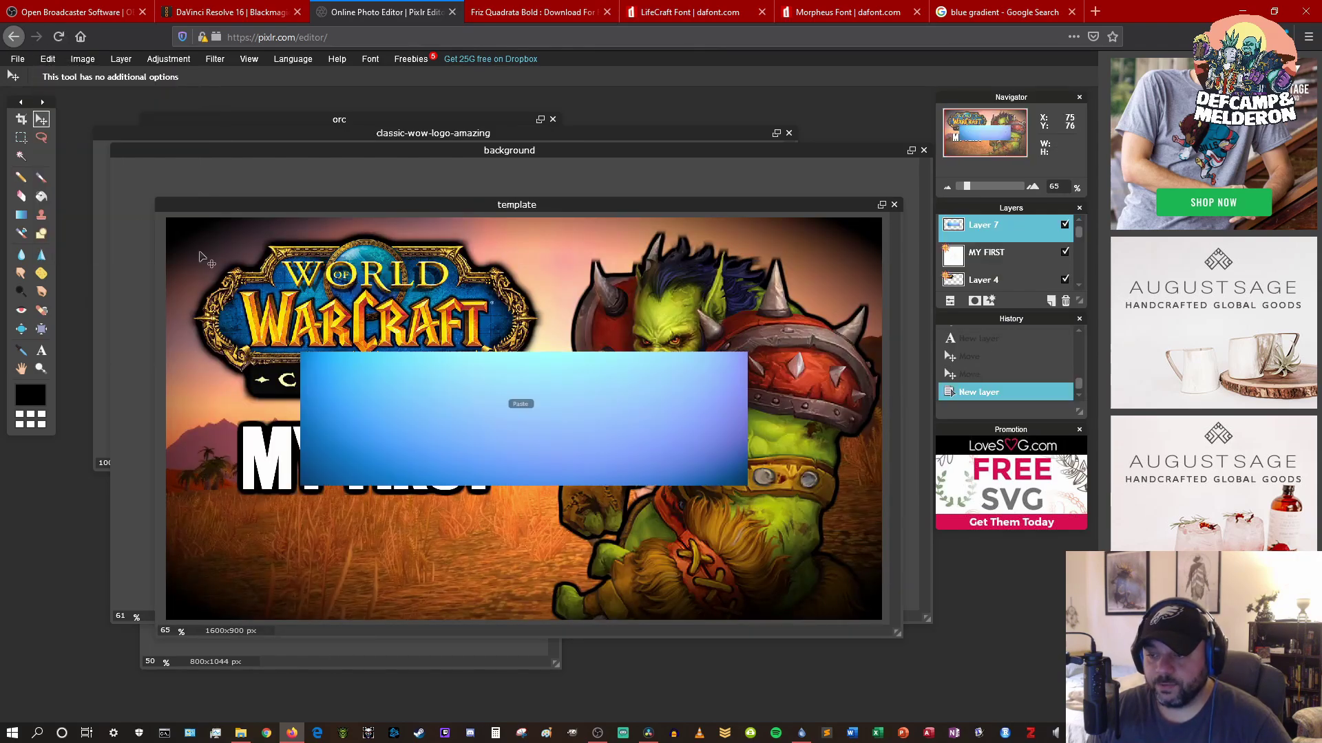
left_click_drag(607, 461, 457, 604)
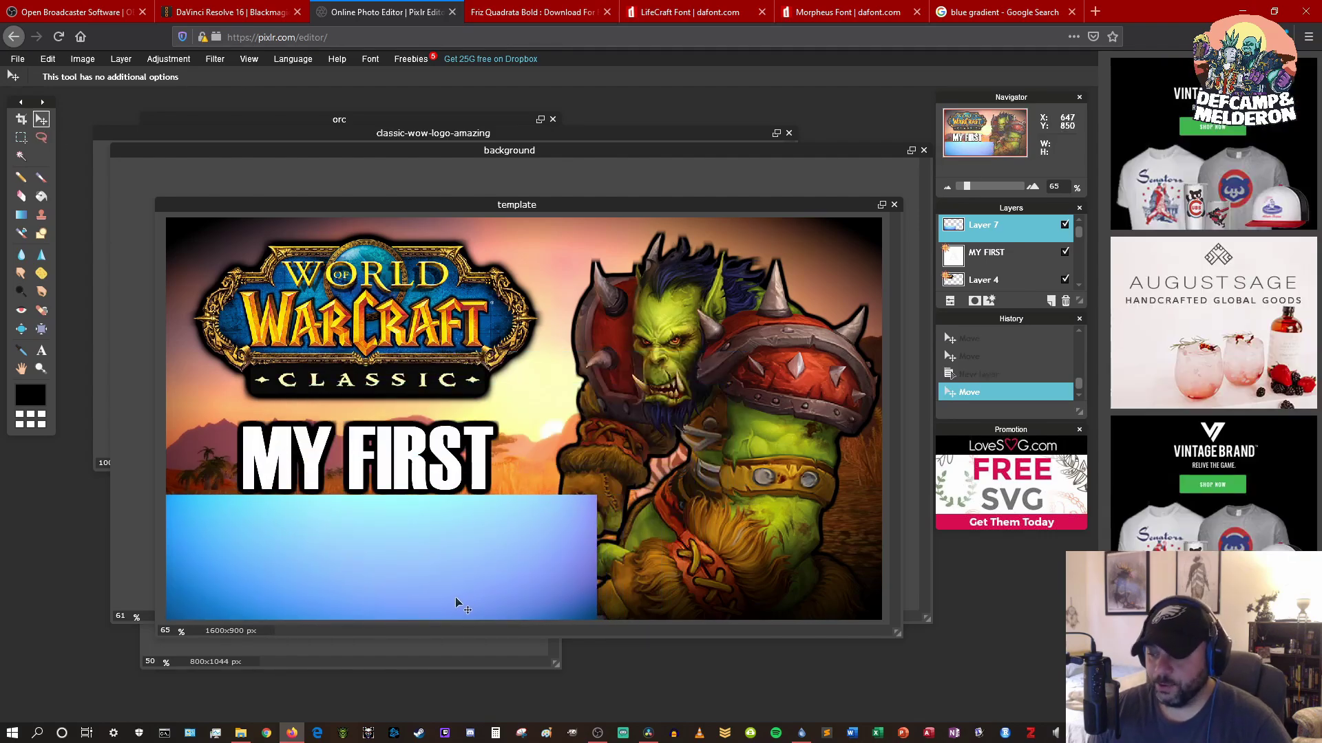
Add a text layer reading VIDEO over the blue gradient rectangle
left_click(44, 353)
left_click(239, 537)
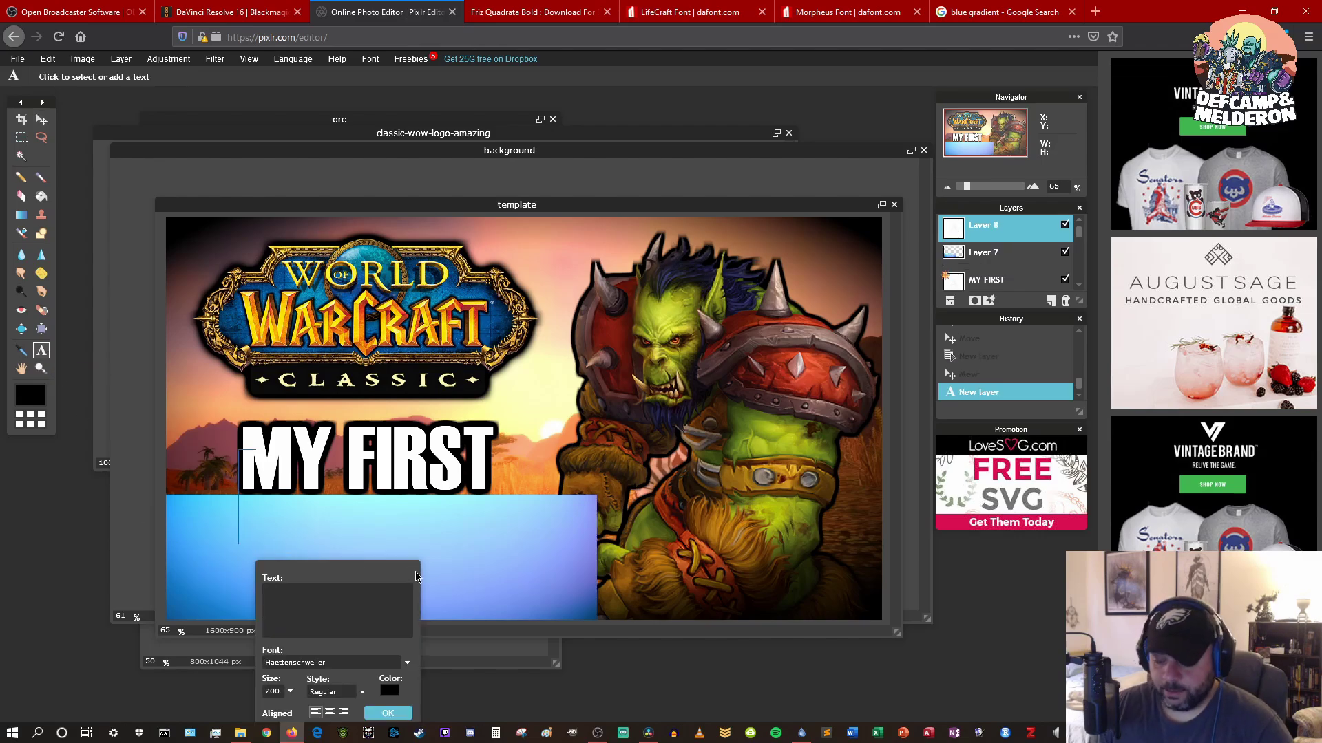
type("BID")
key("BackSpace")
key("BackSpace")
key("BackSpace")
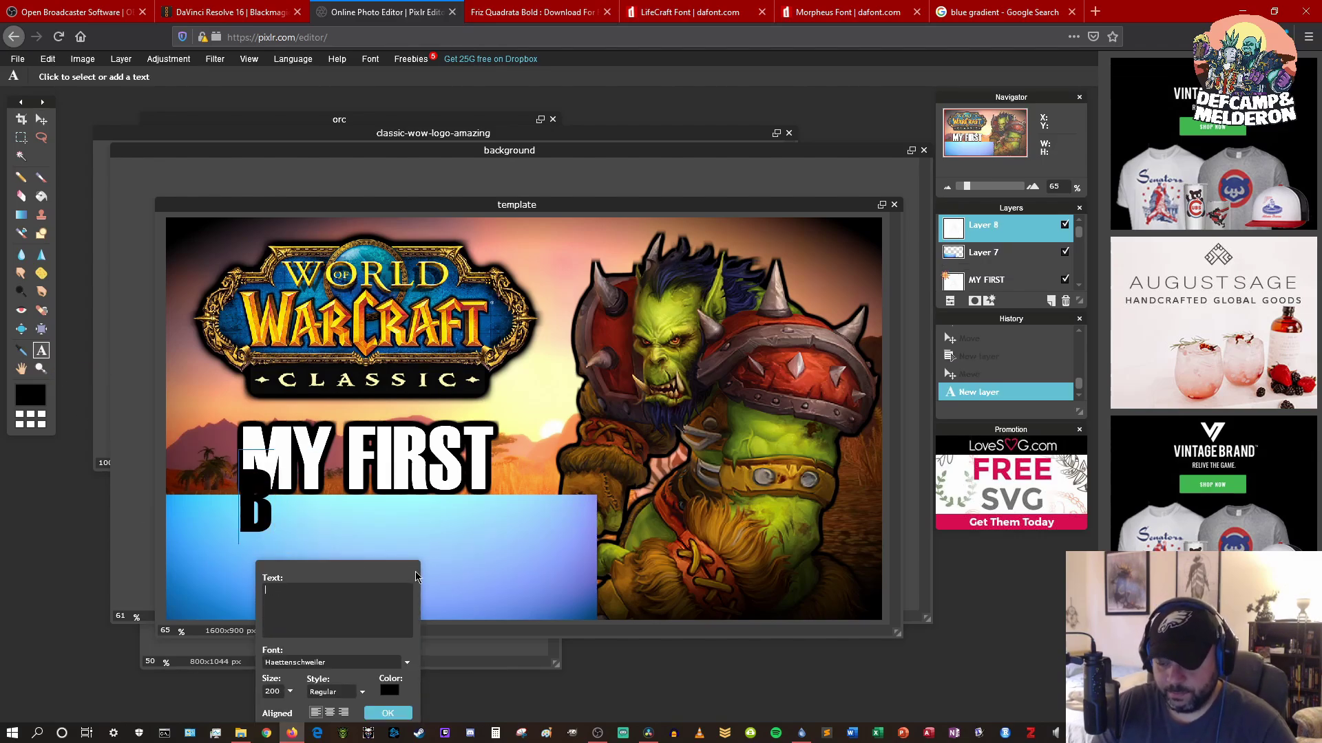
type("VIDO")
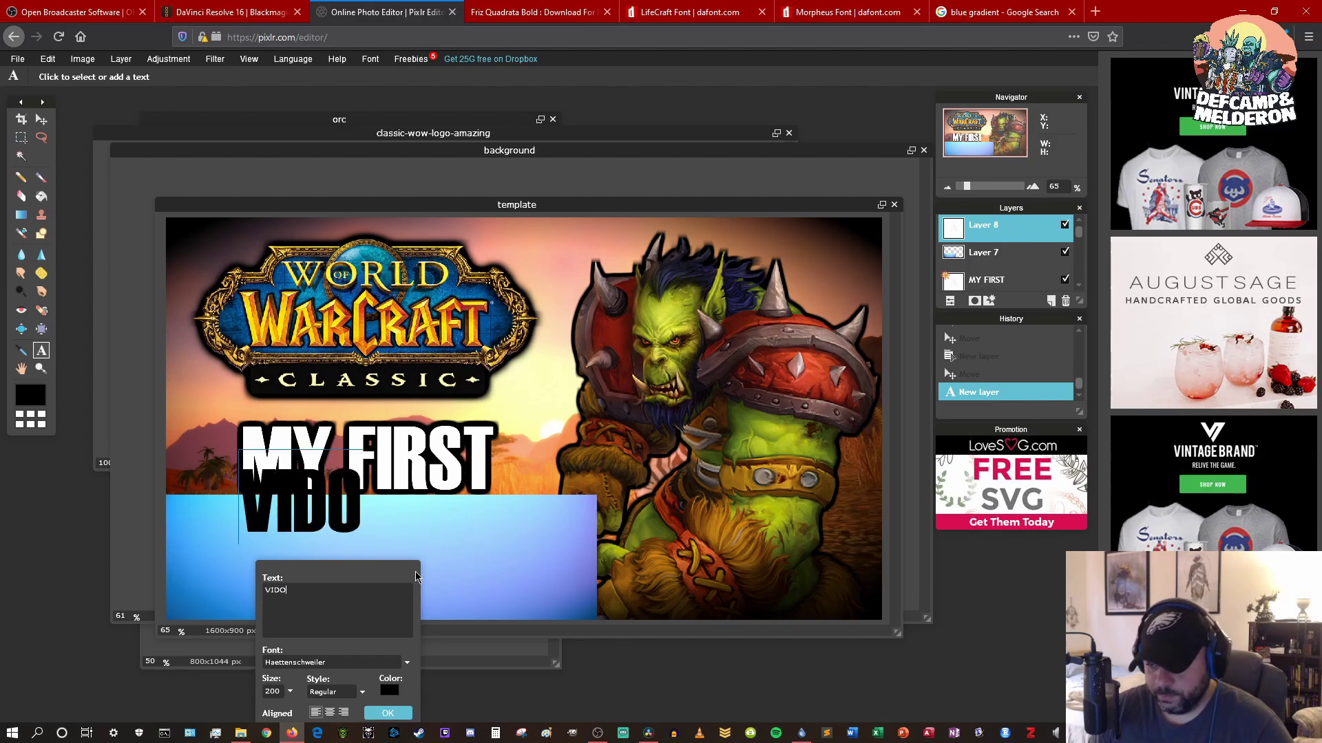
key("BackSpace")
type("EO")
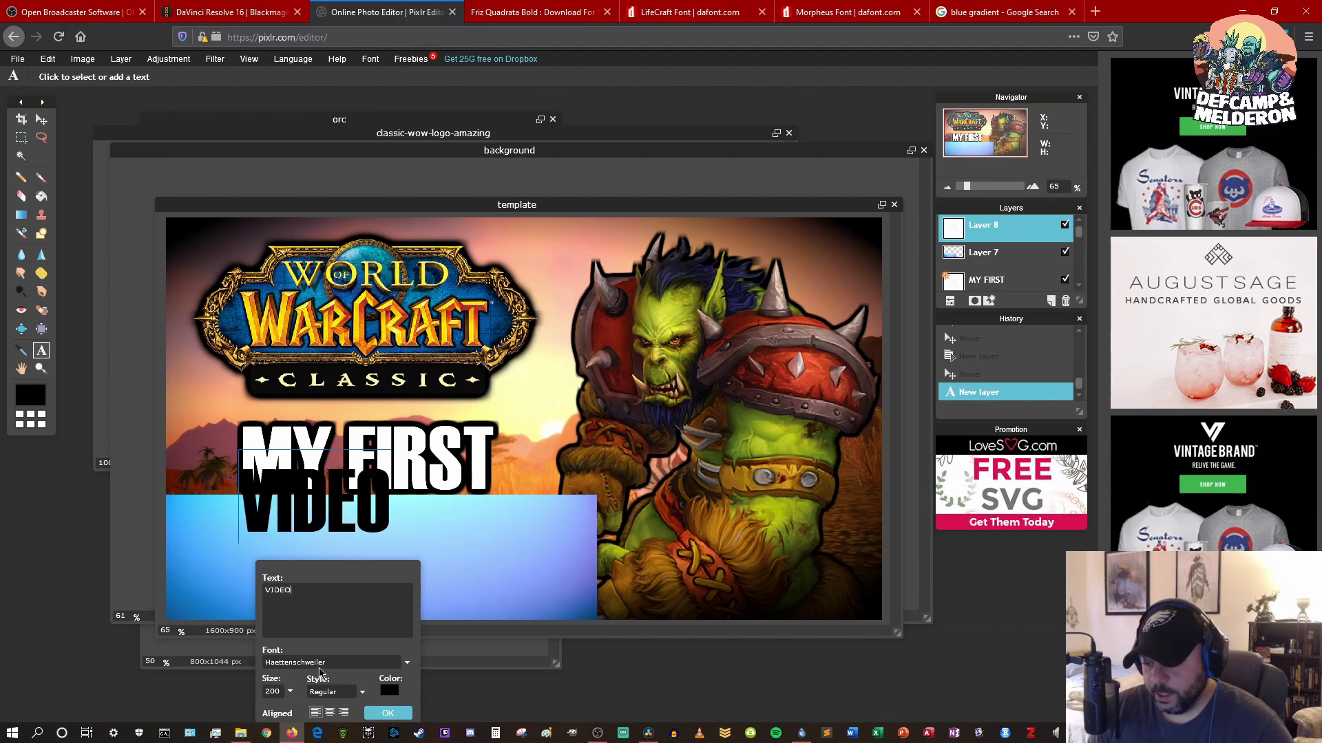
Set the VIDEO text to bold Arial Black, place it over the blue gradient and accept the text
left_click(331, 699)
left_click(341, 713)
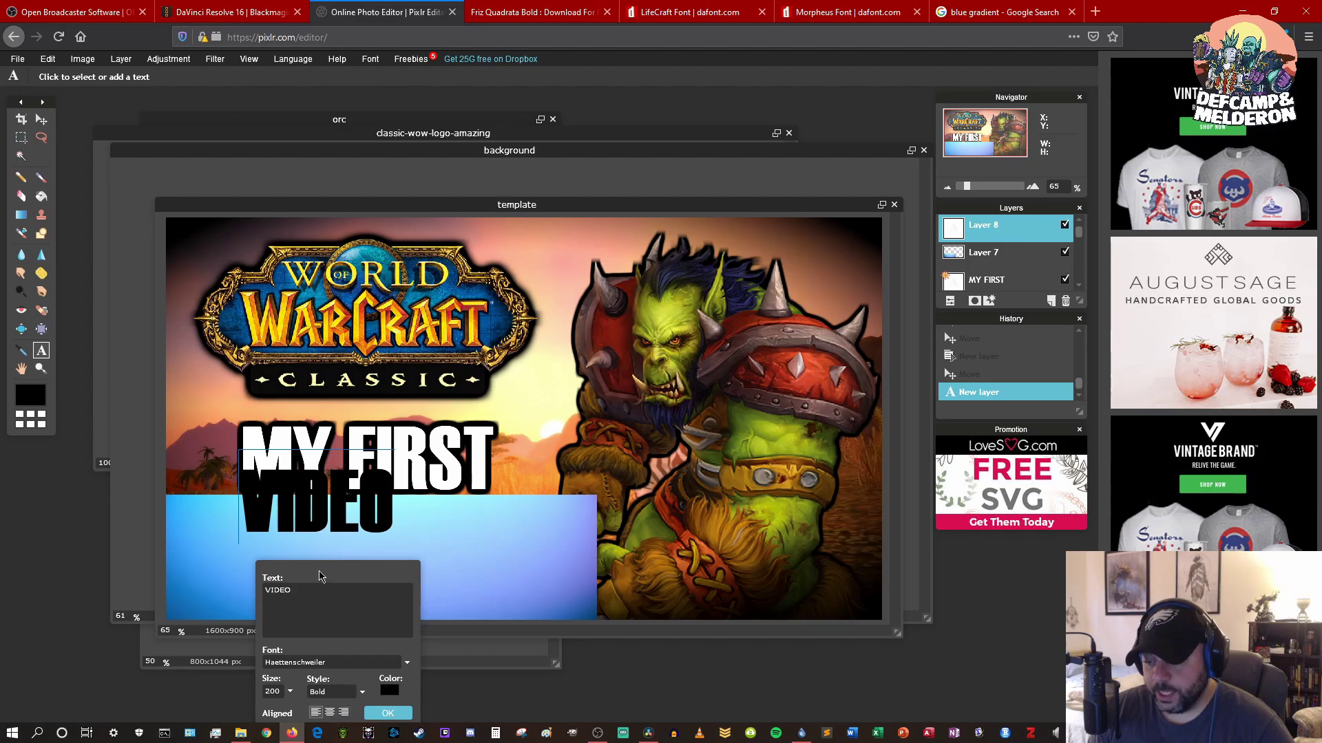
left_click_drag(323, 577, 603, 437)
left_click_drag(447, 479, 491, 528)
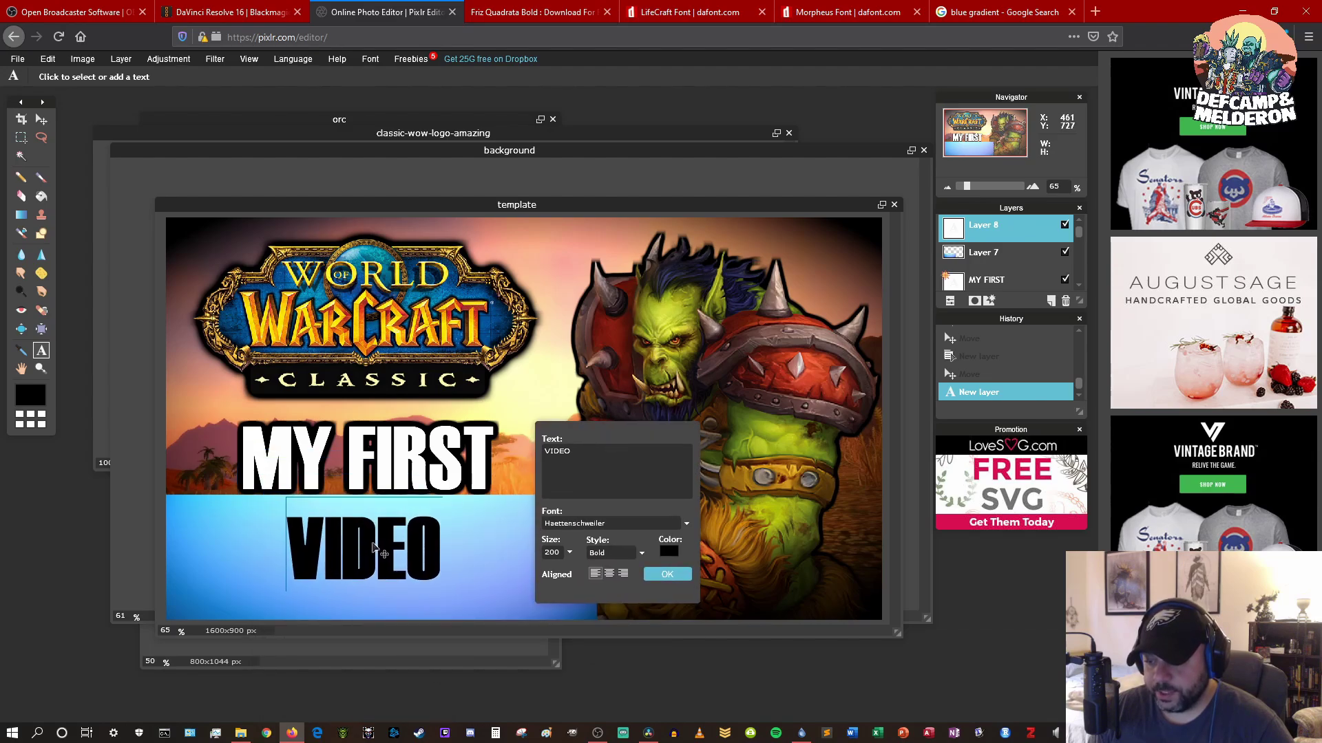
left_click(616, 526)
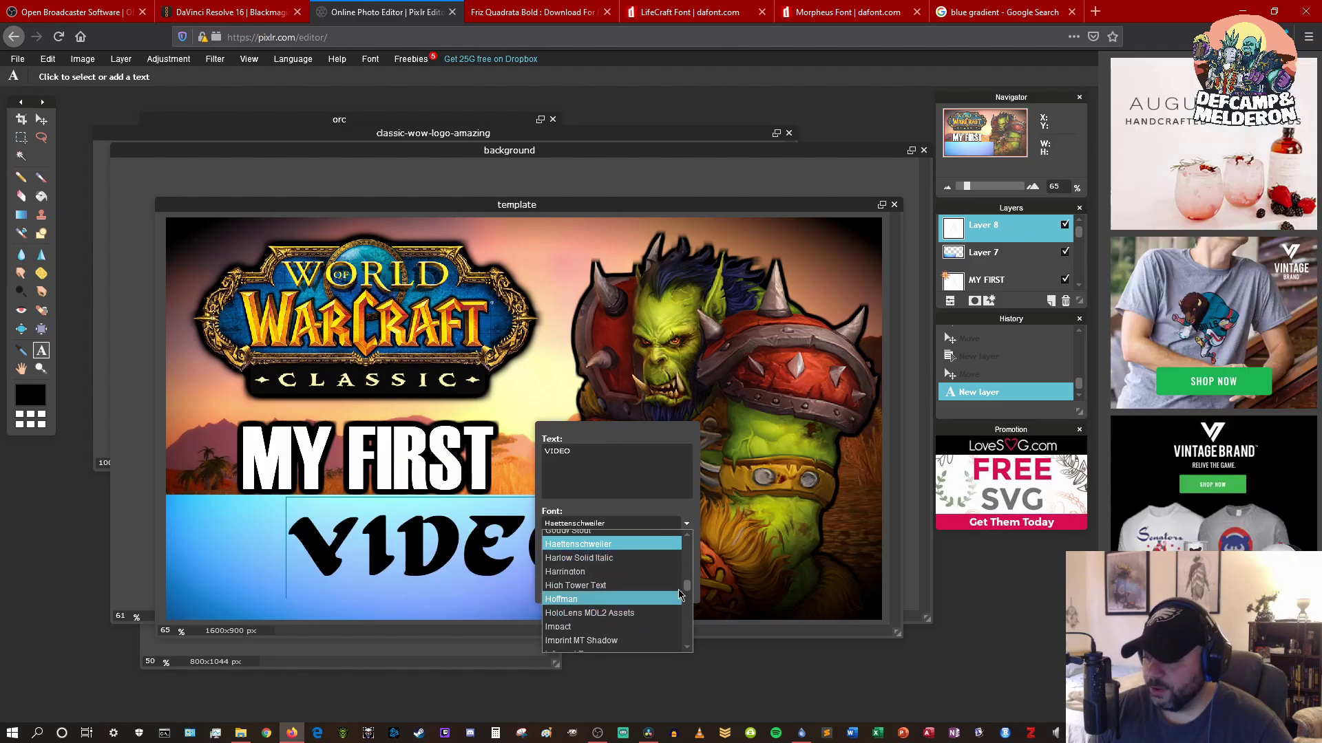
scroll(641, 551, "up", 15)
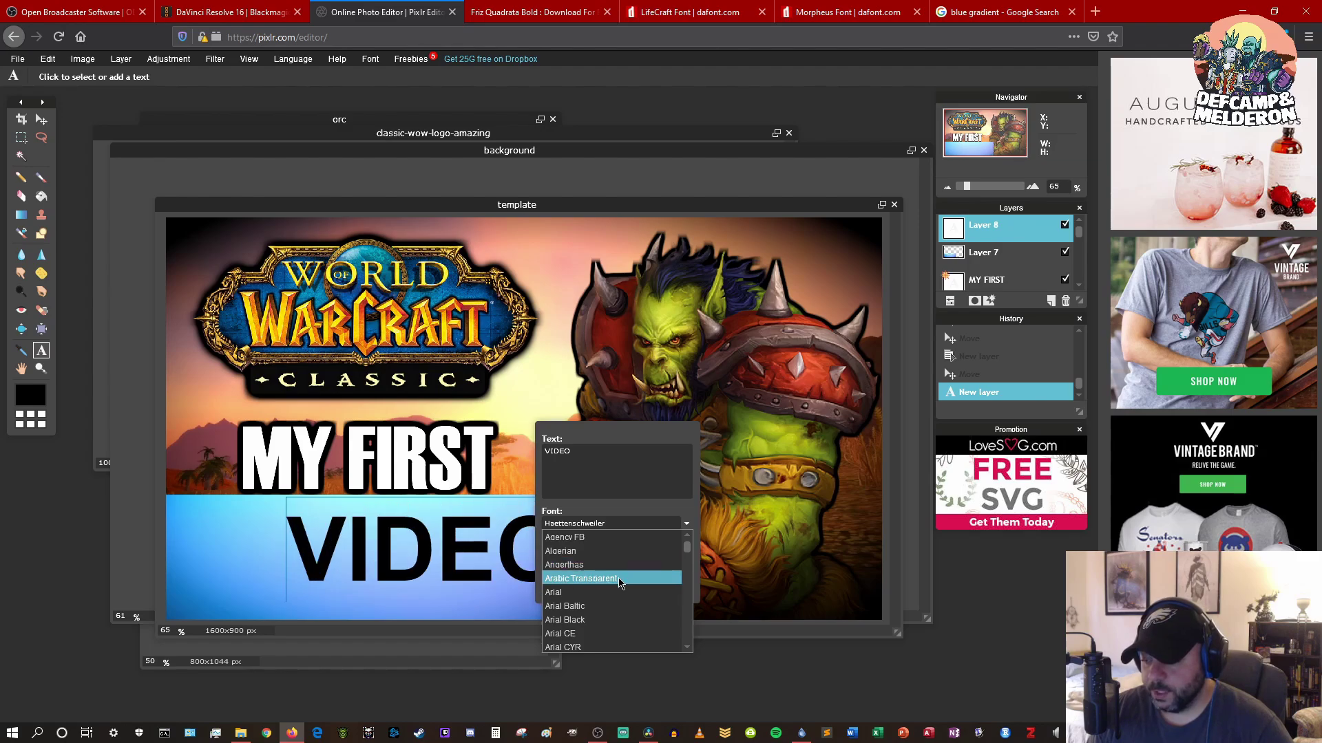
left_click(622, 621)
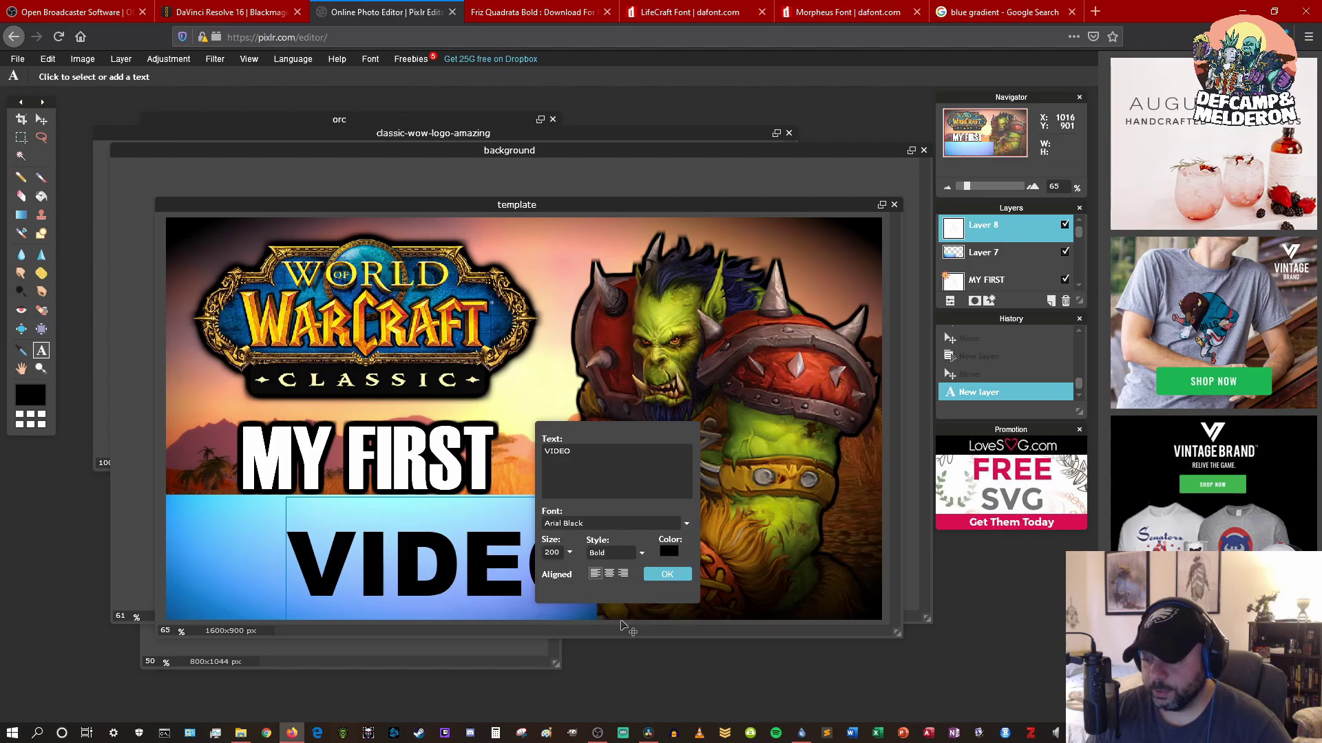
left_click(666, 574)
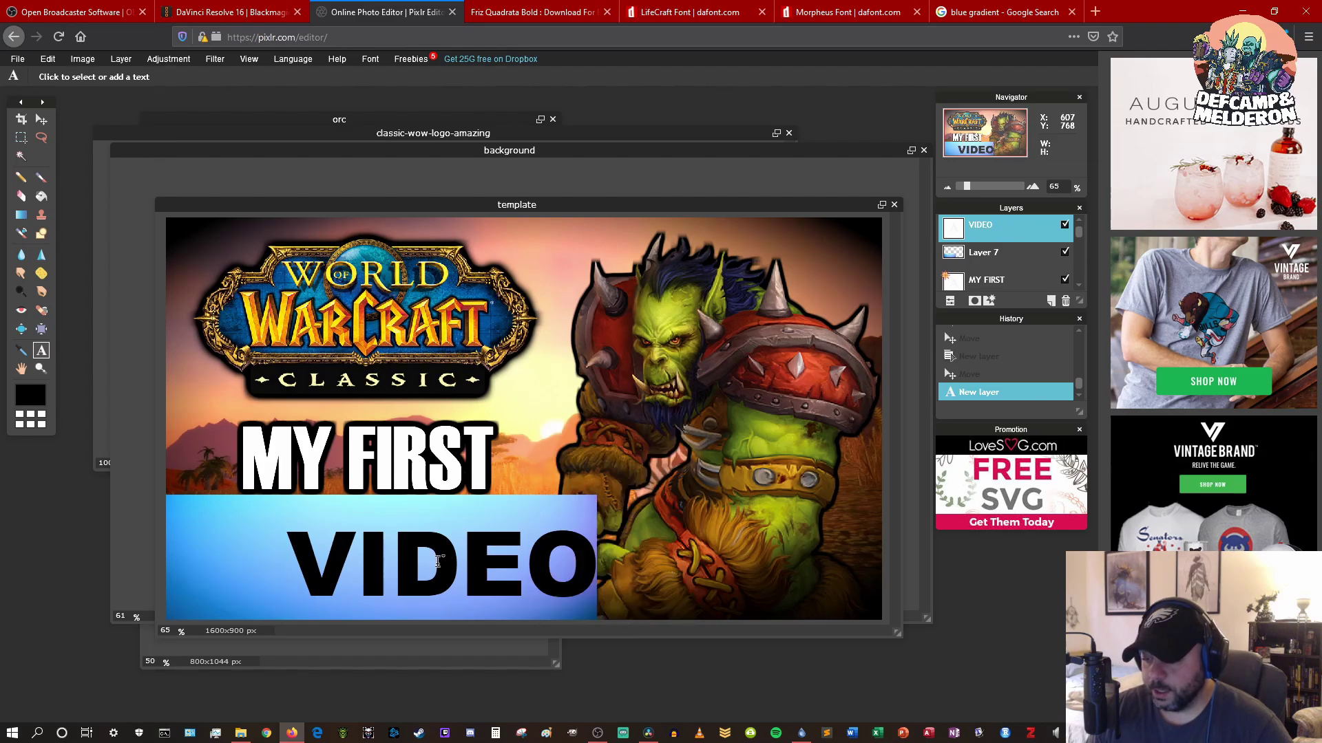
Move the VIDEO text layer so it is centred on the gradient rectangle beneath MY FIRST
left_click(42, 119)
left_click_drag(435, 546, 358, 537)
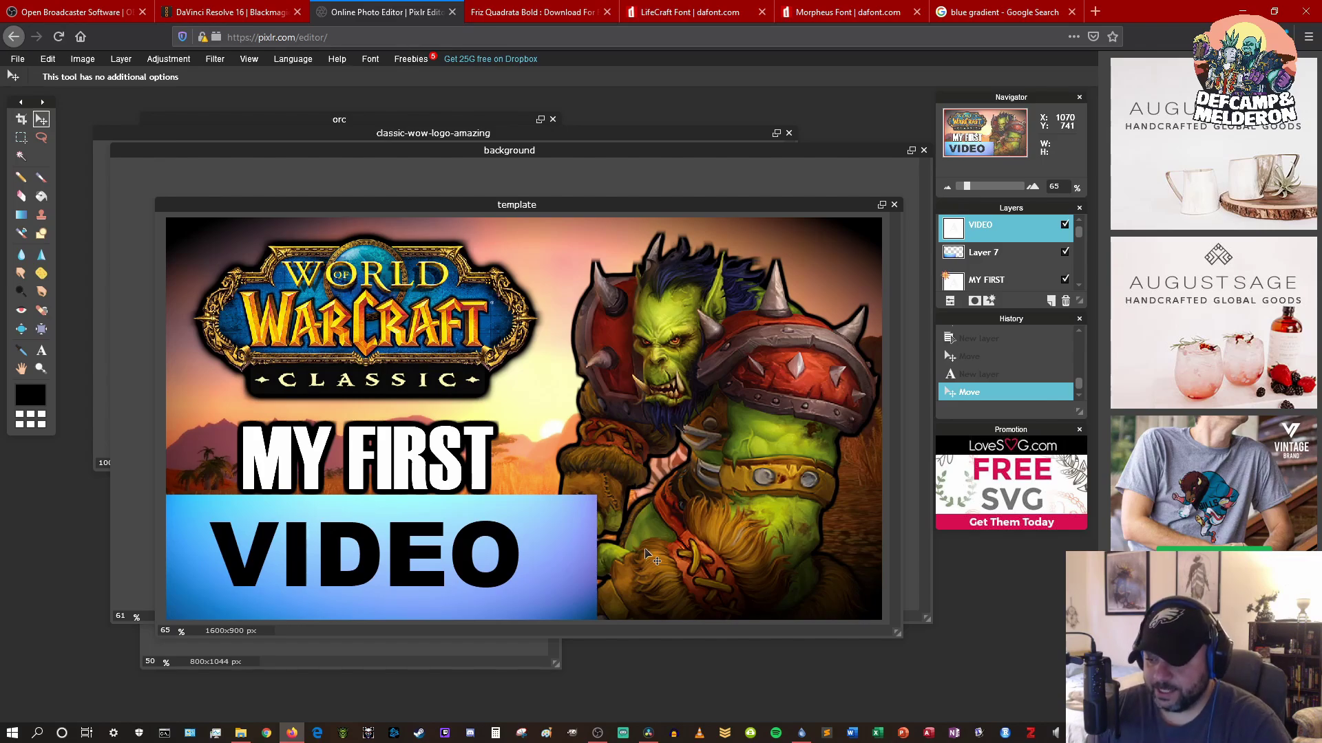
left_click_drag(506, 541, 510, 543)
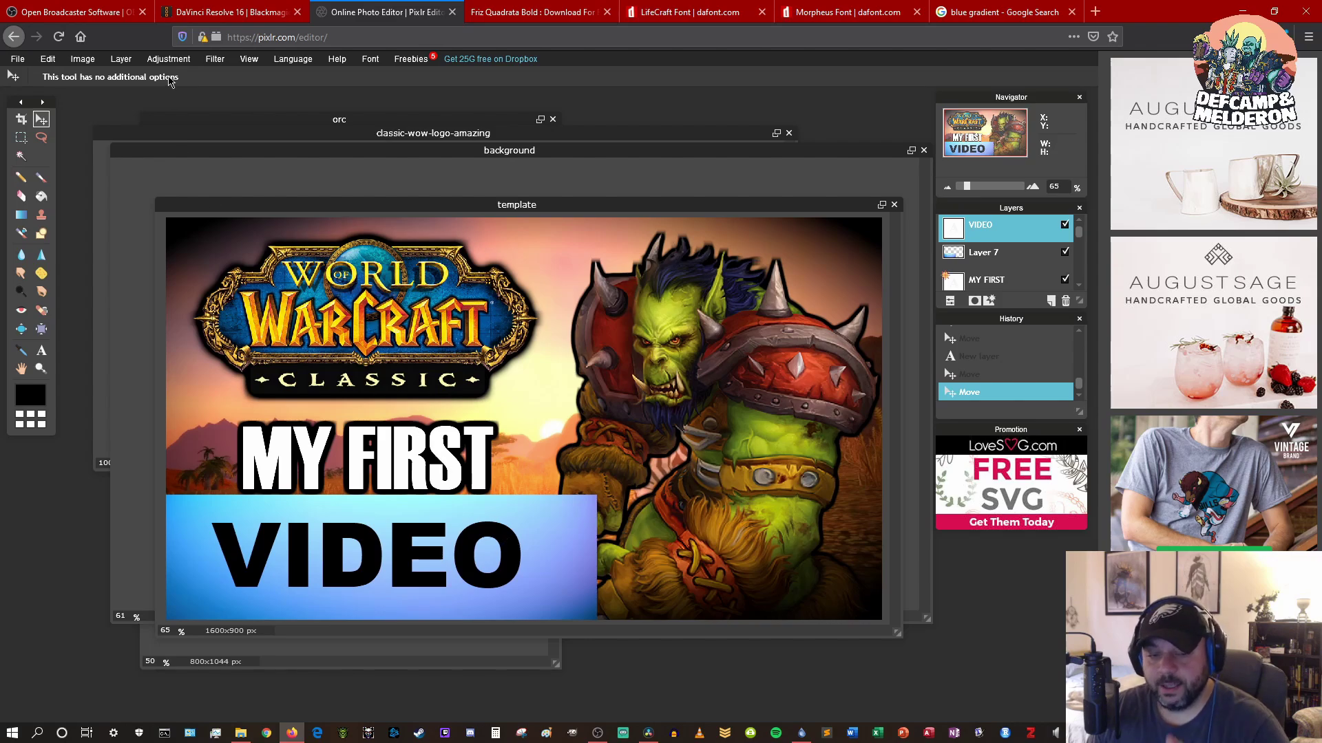
Rasterize the VIDEO text layer and select all five of its letters with the Wand tool
left_click(121, 60)
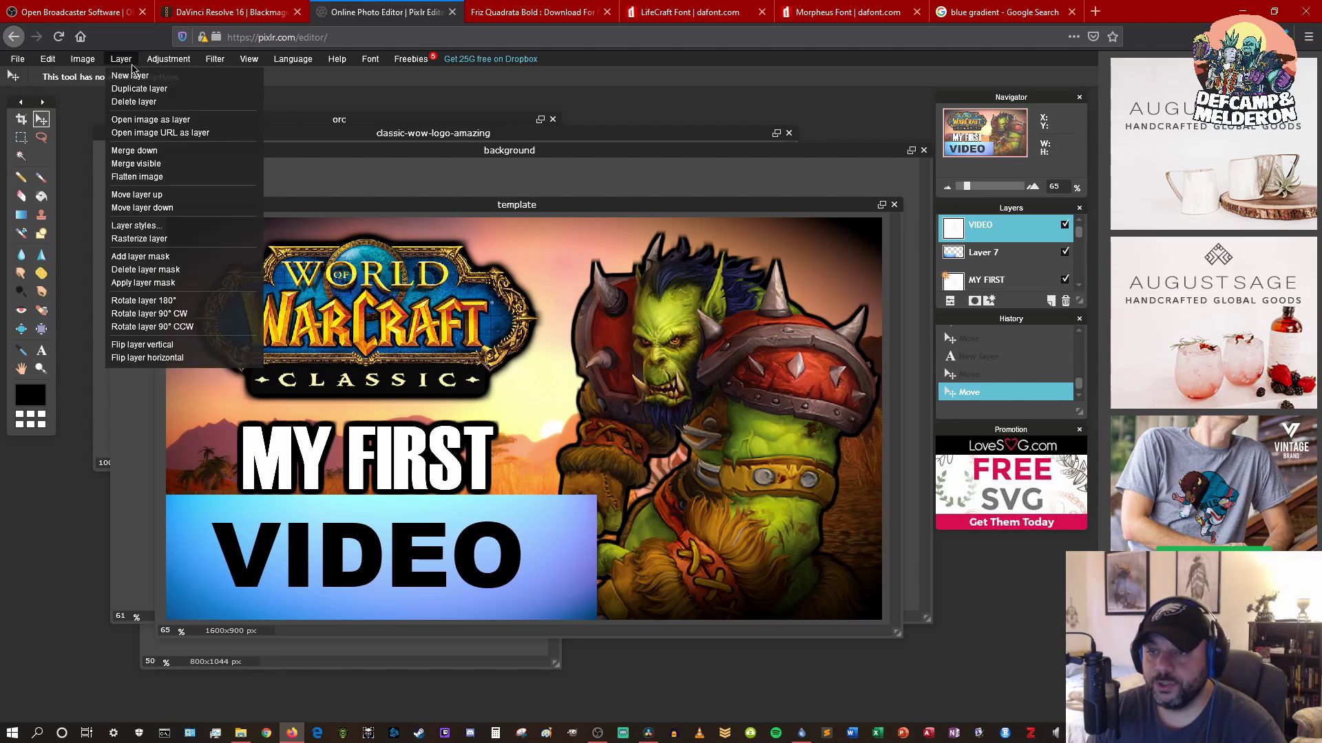
left_click(139, 239)
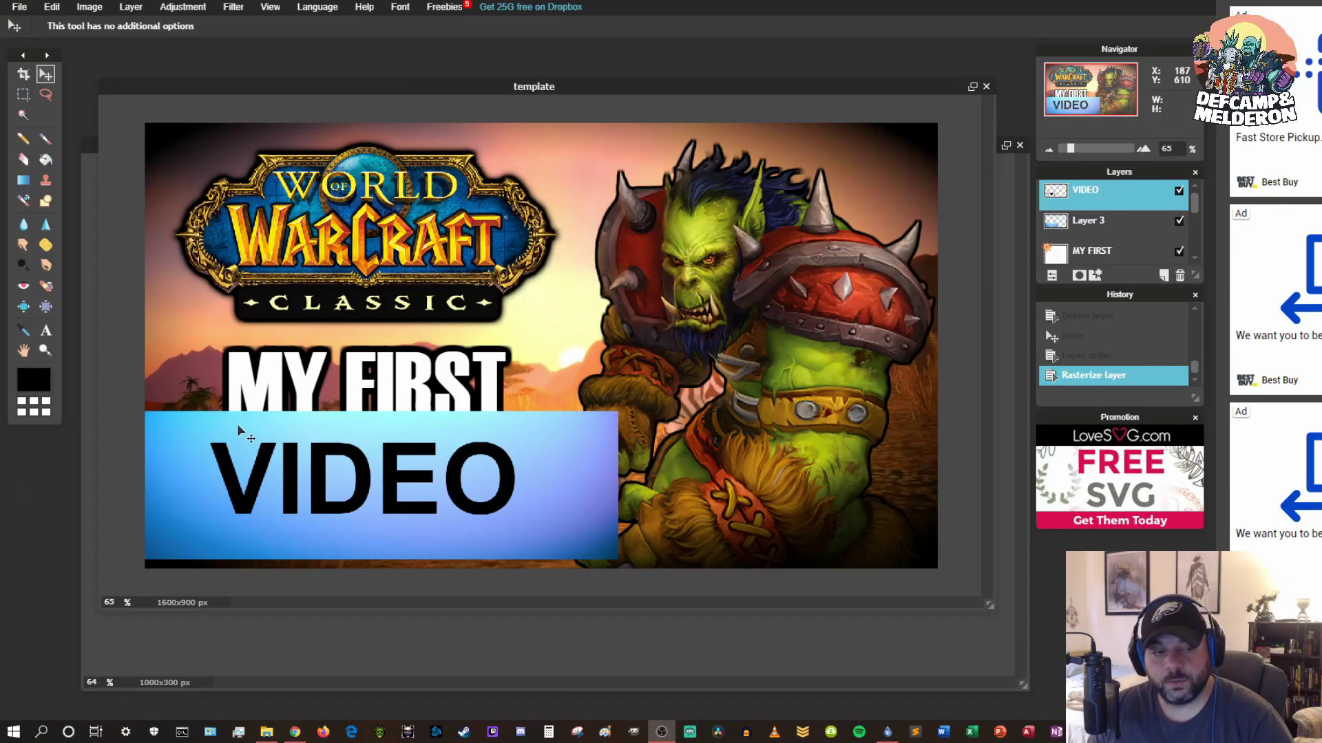
left_click(22, 116)
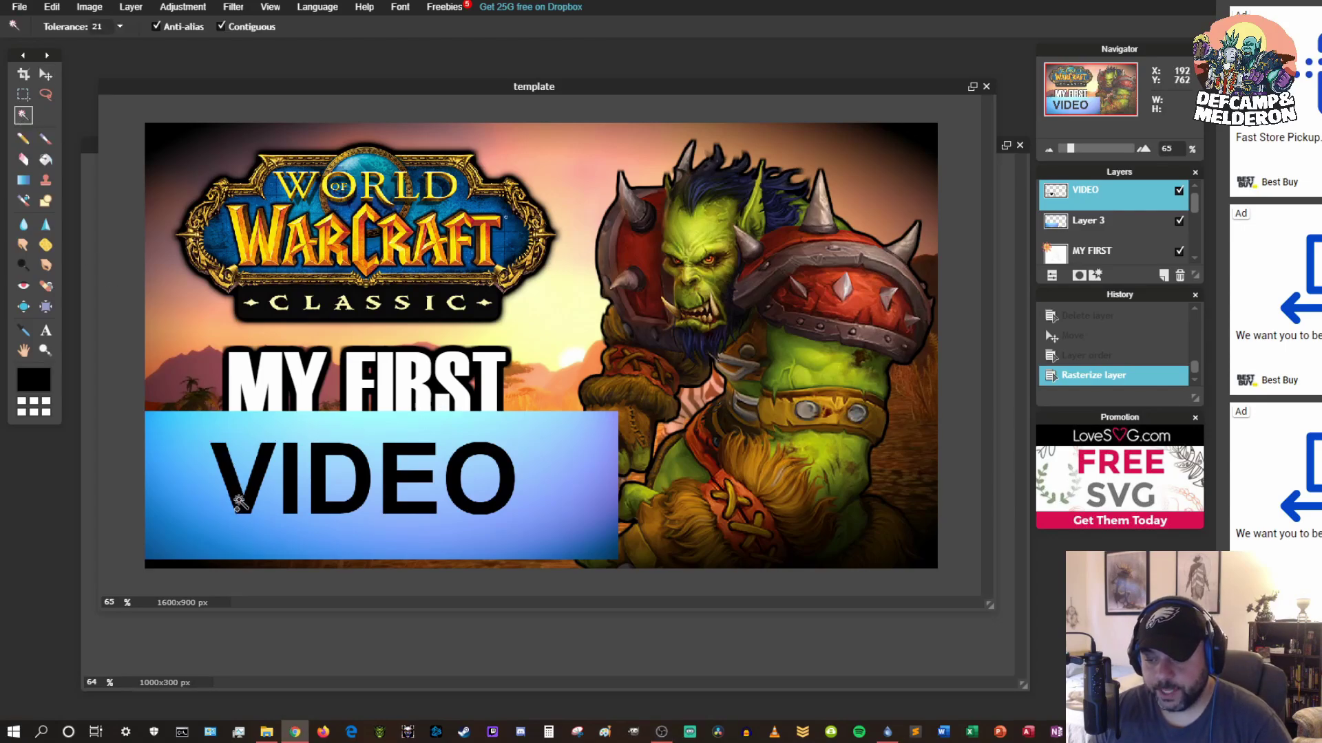
left_click(236, 503)
left_click(292, 502, "shift")
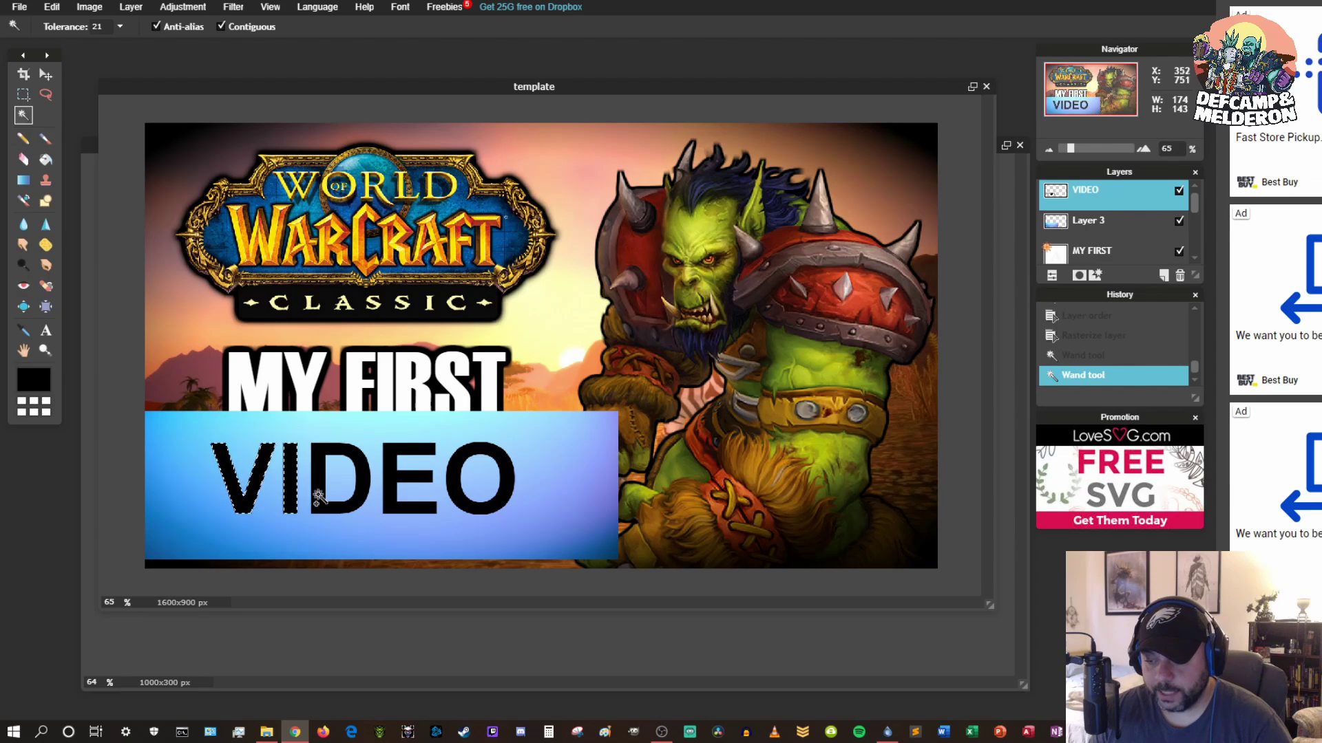
left_click(318, 497, "shift")
left_click(431, 484, "shift")
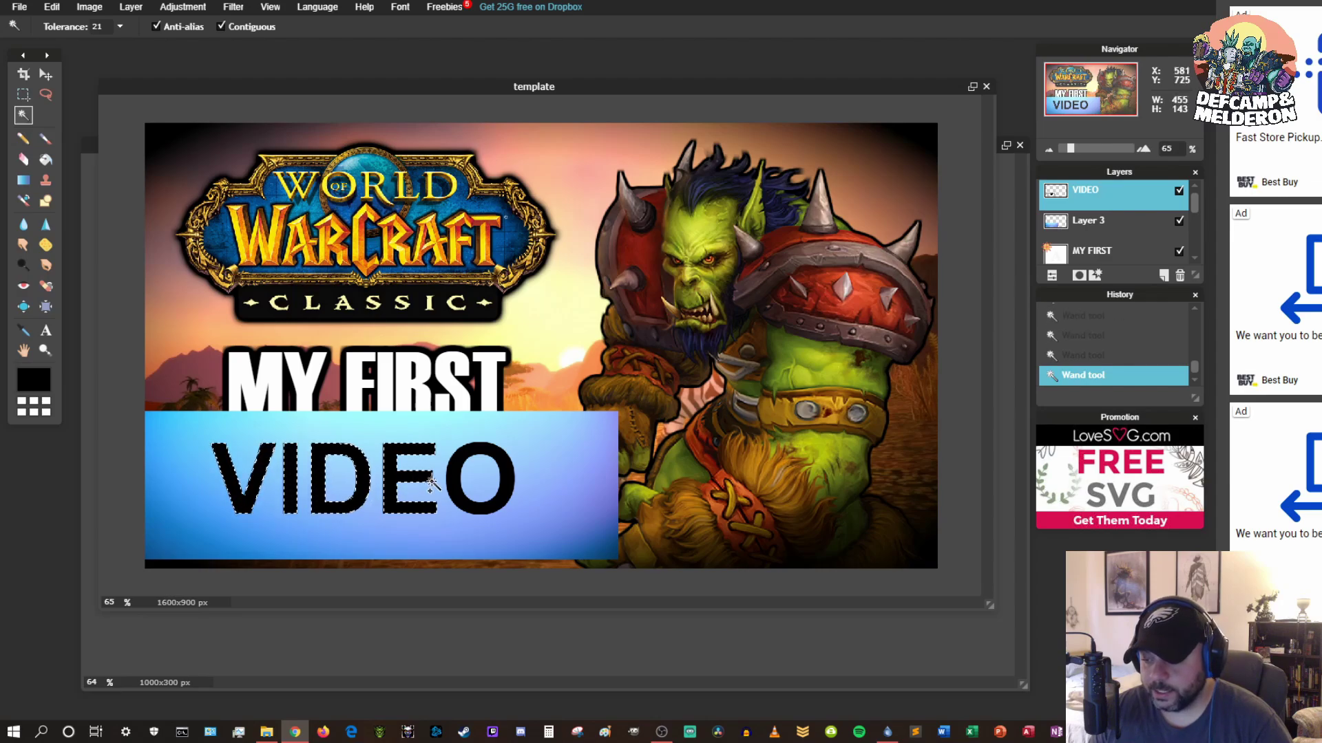
left_click(451, 485, "shift")
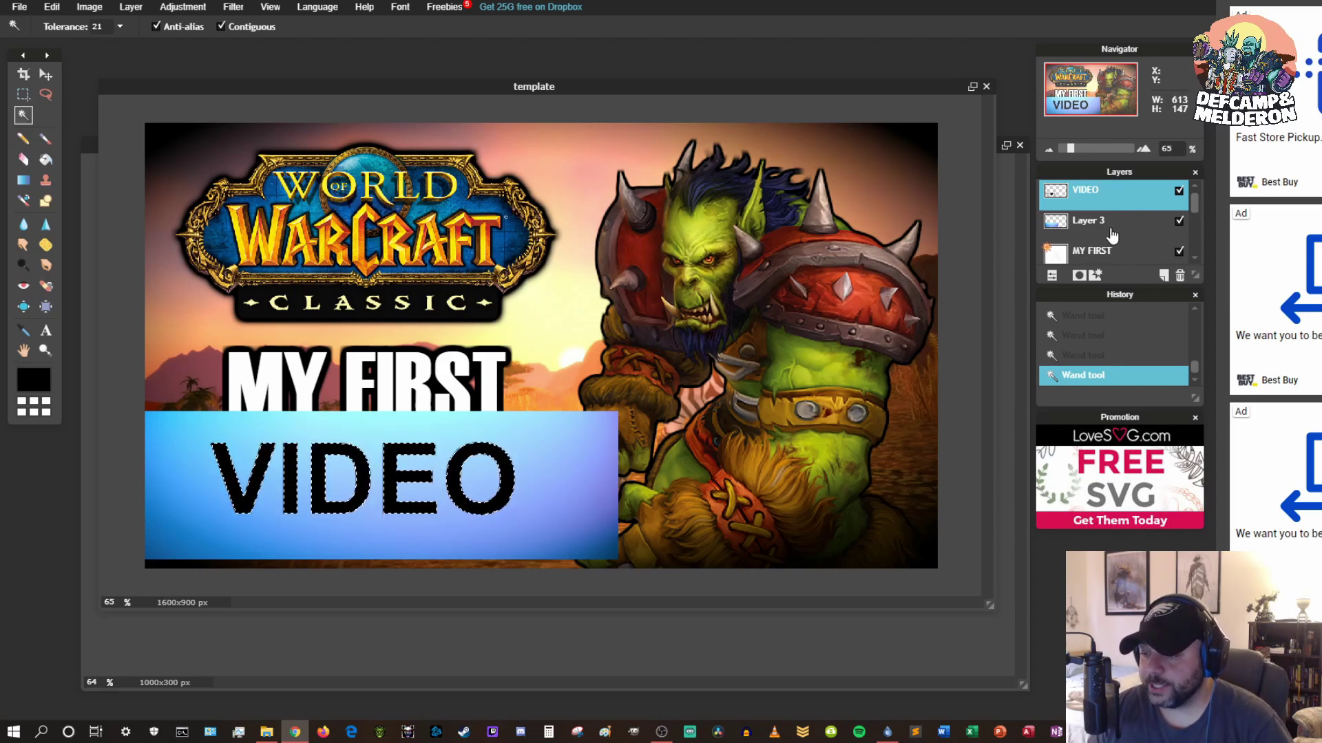
Mask the blue gradient layer with the letter selection, clear the selection and hide the black VIDEO layer
left_click(1112, 235)
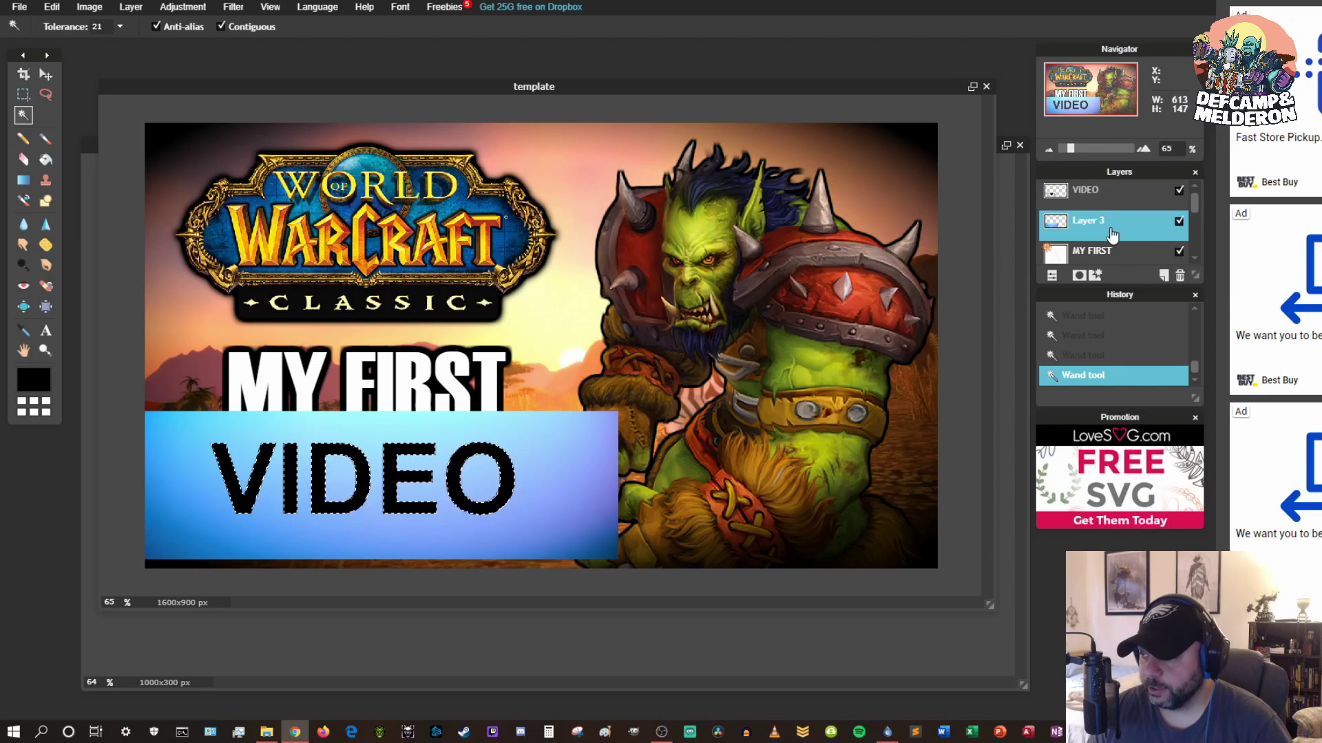
left_click(128, 10)
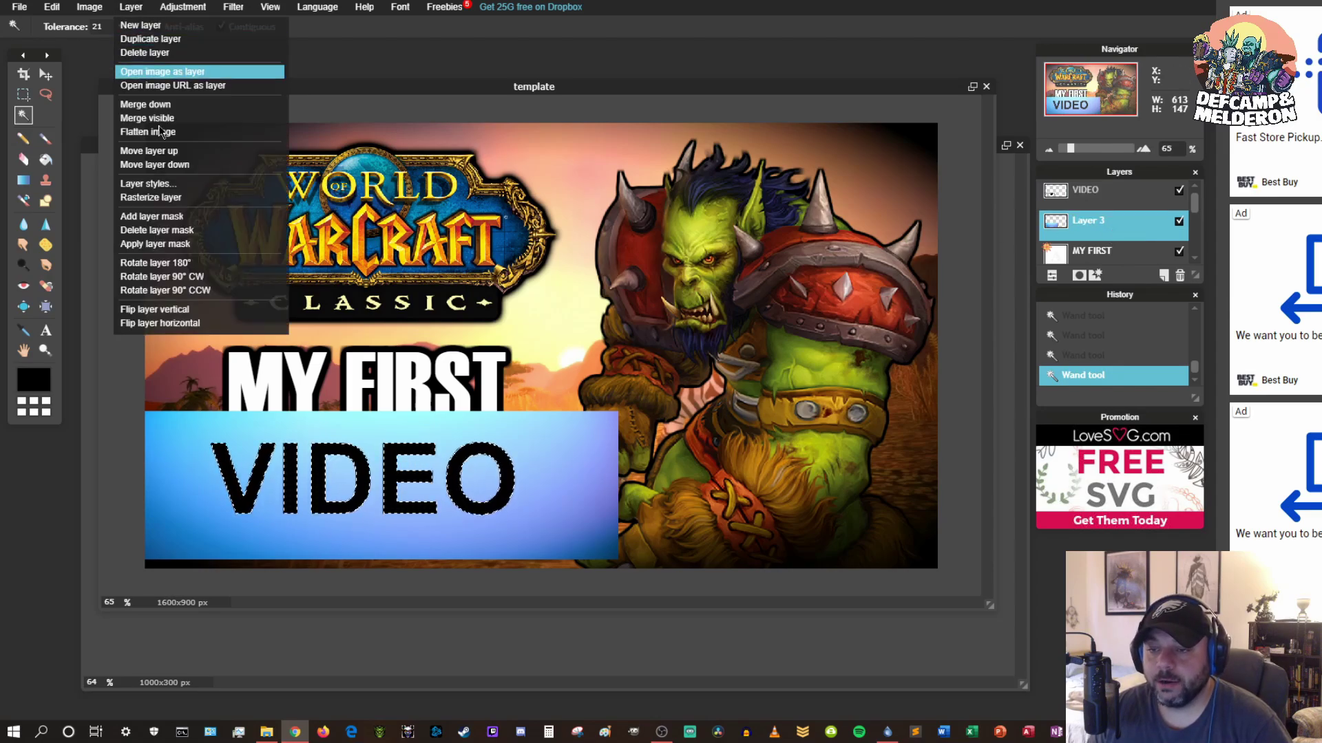
left_click(151, 216)
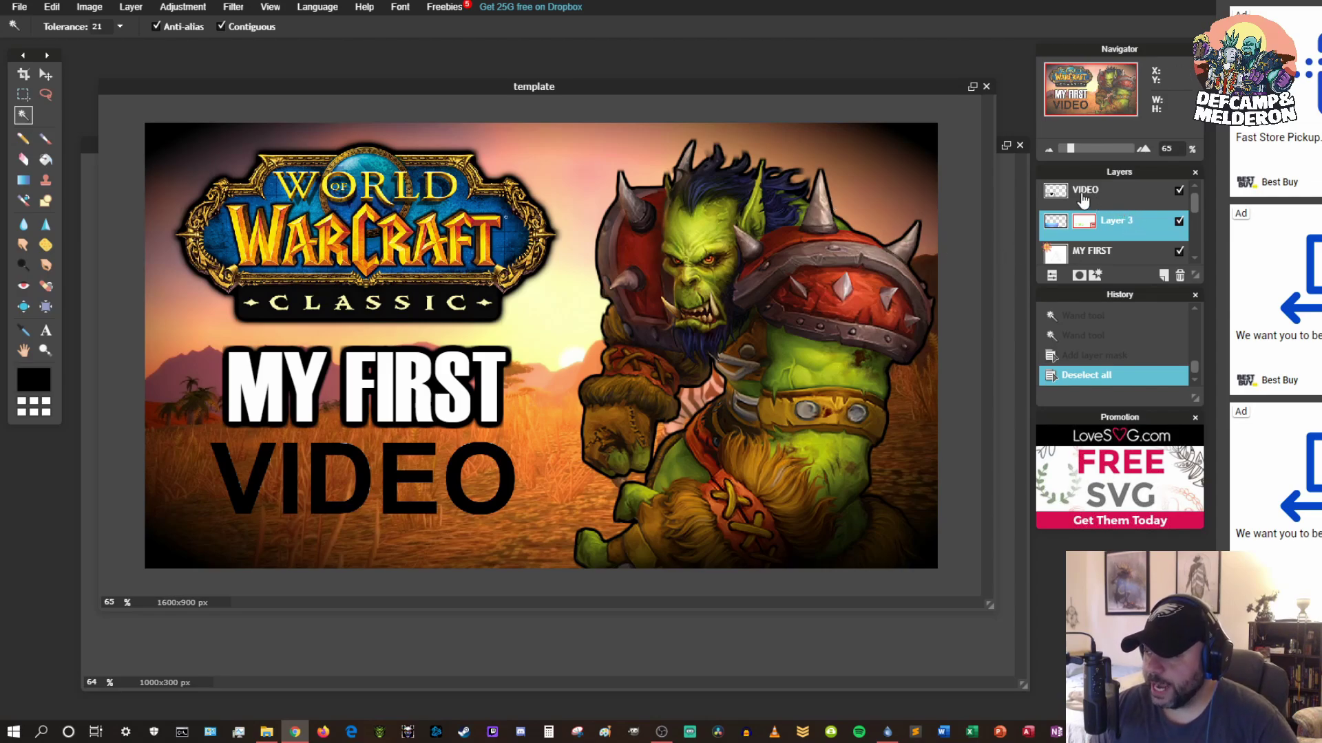
left_click(1116, 196)
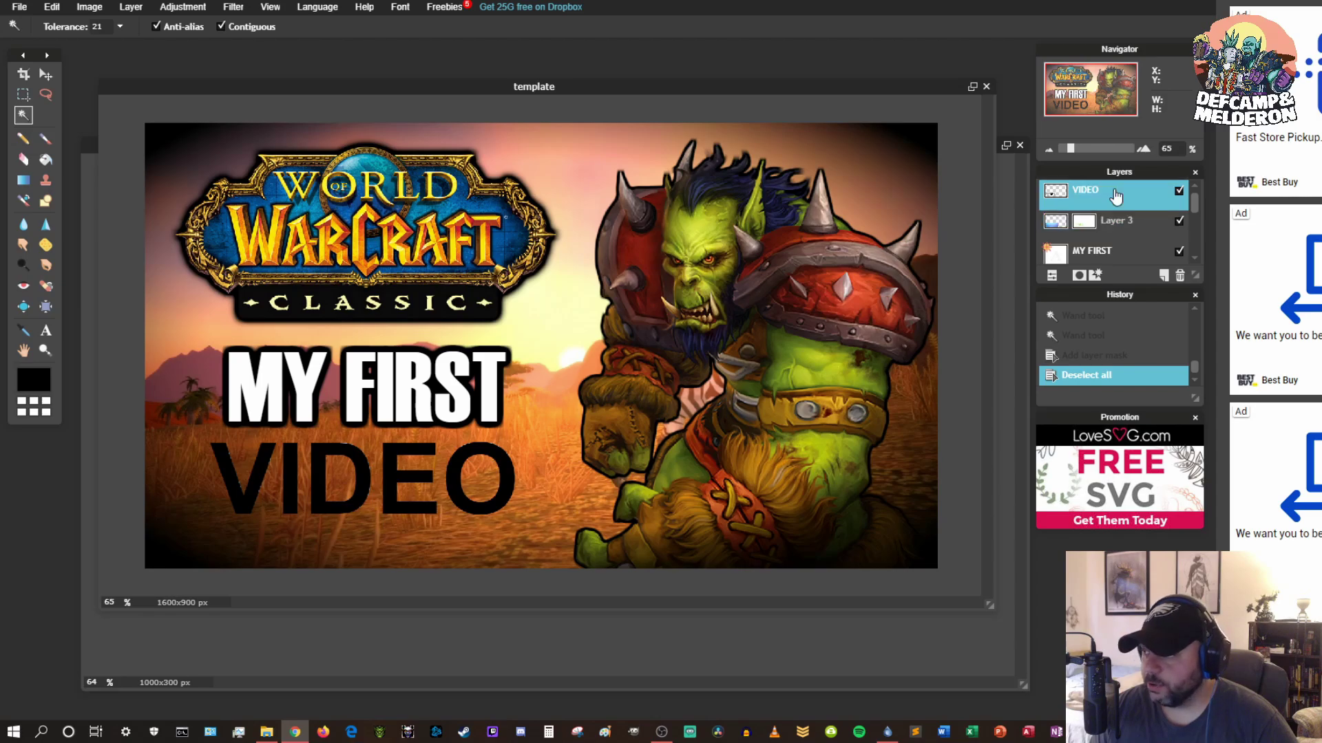
left_click(1179, 190)
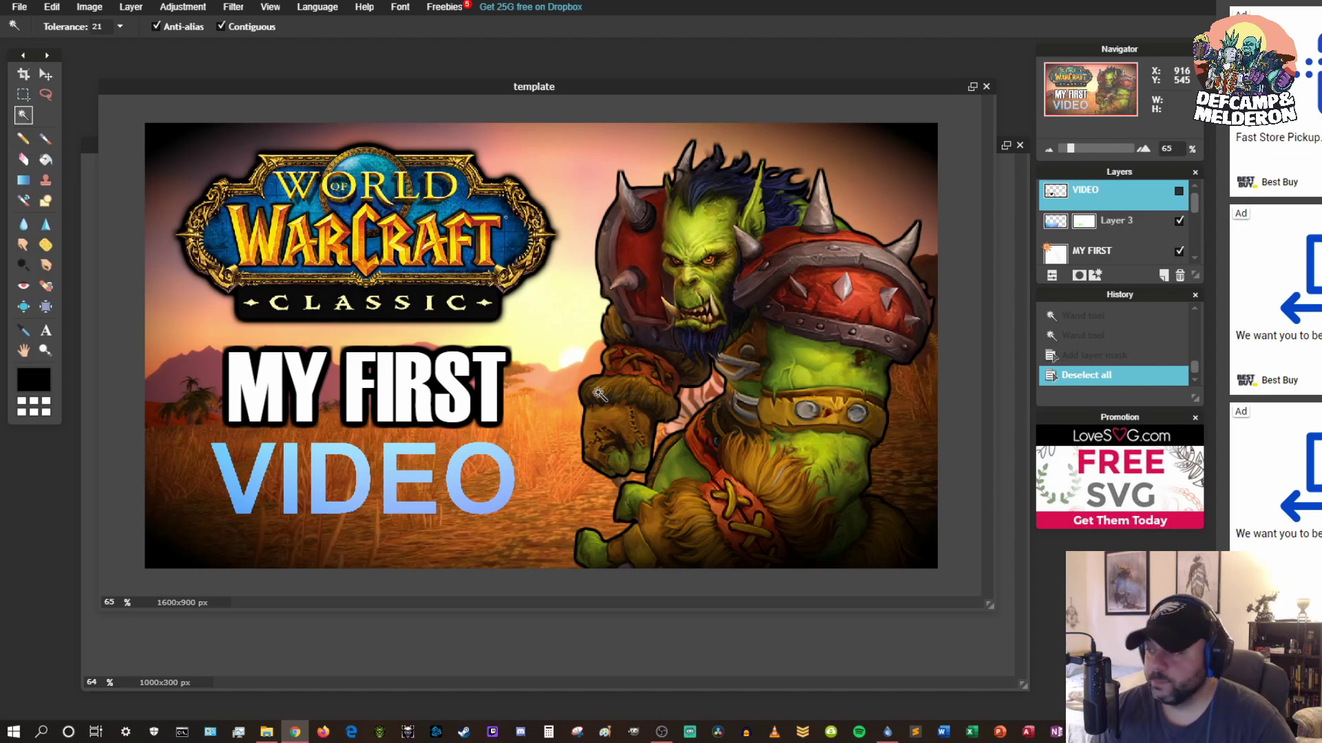
Add an outer glow to the masked blue gradient layer (Layer 3) in black, with hardness 10 and size 24
left_click(1134, 234)
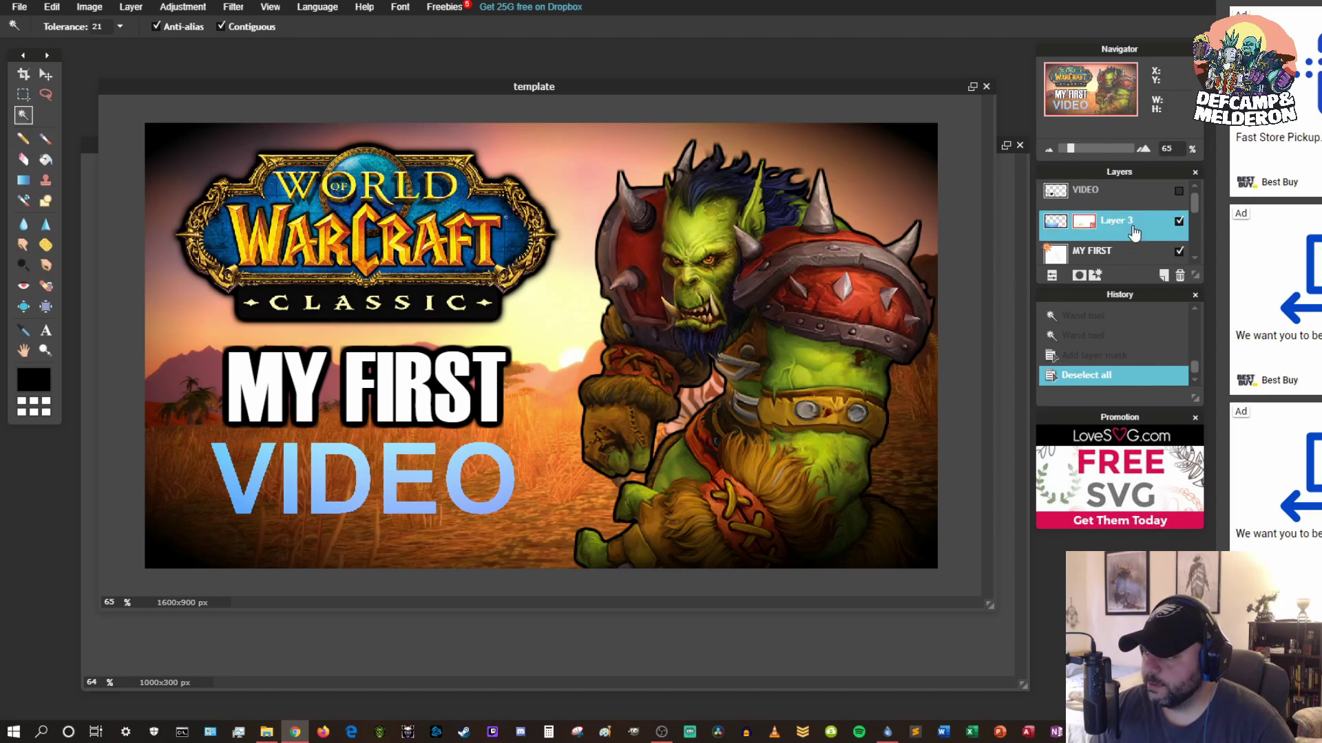
left_click(1094, 276)
left_click(502, 274)
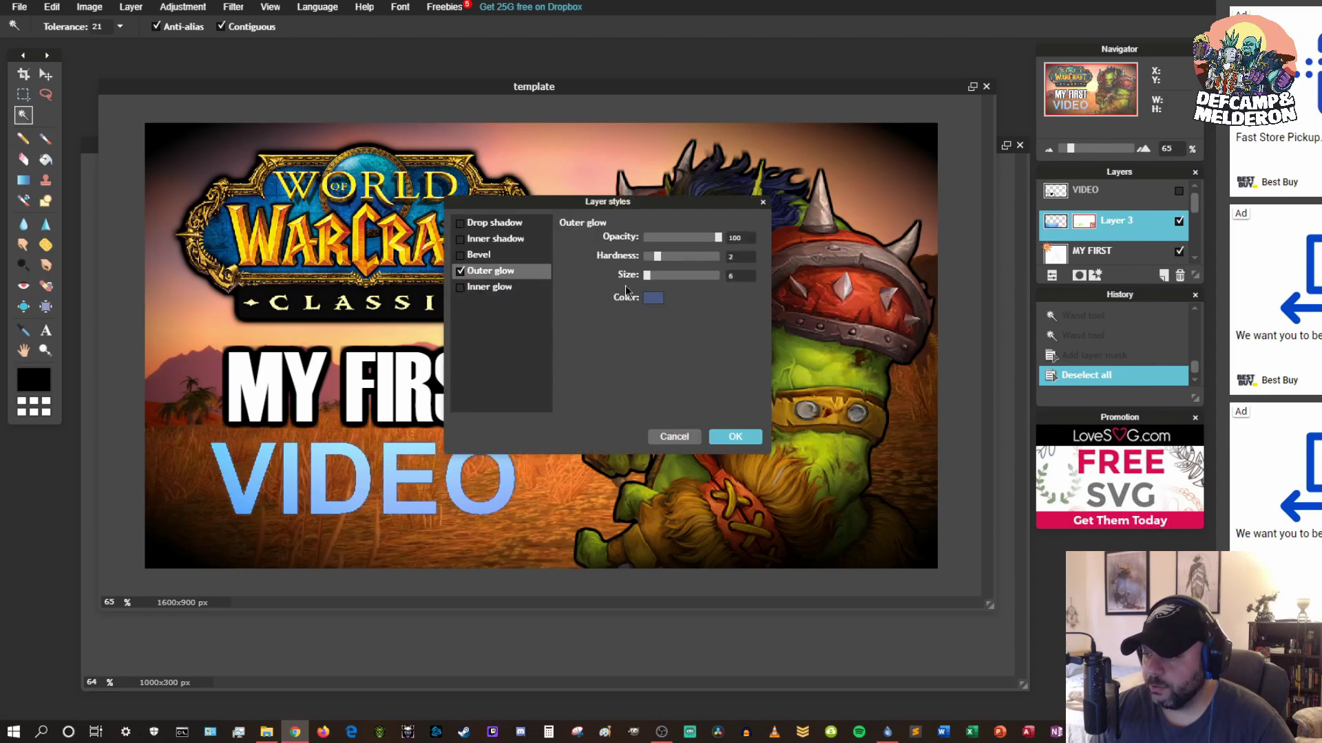
left_click(653, 297)
left_click_drag(539, 310, 526, 416)
left_click(768, 468)
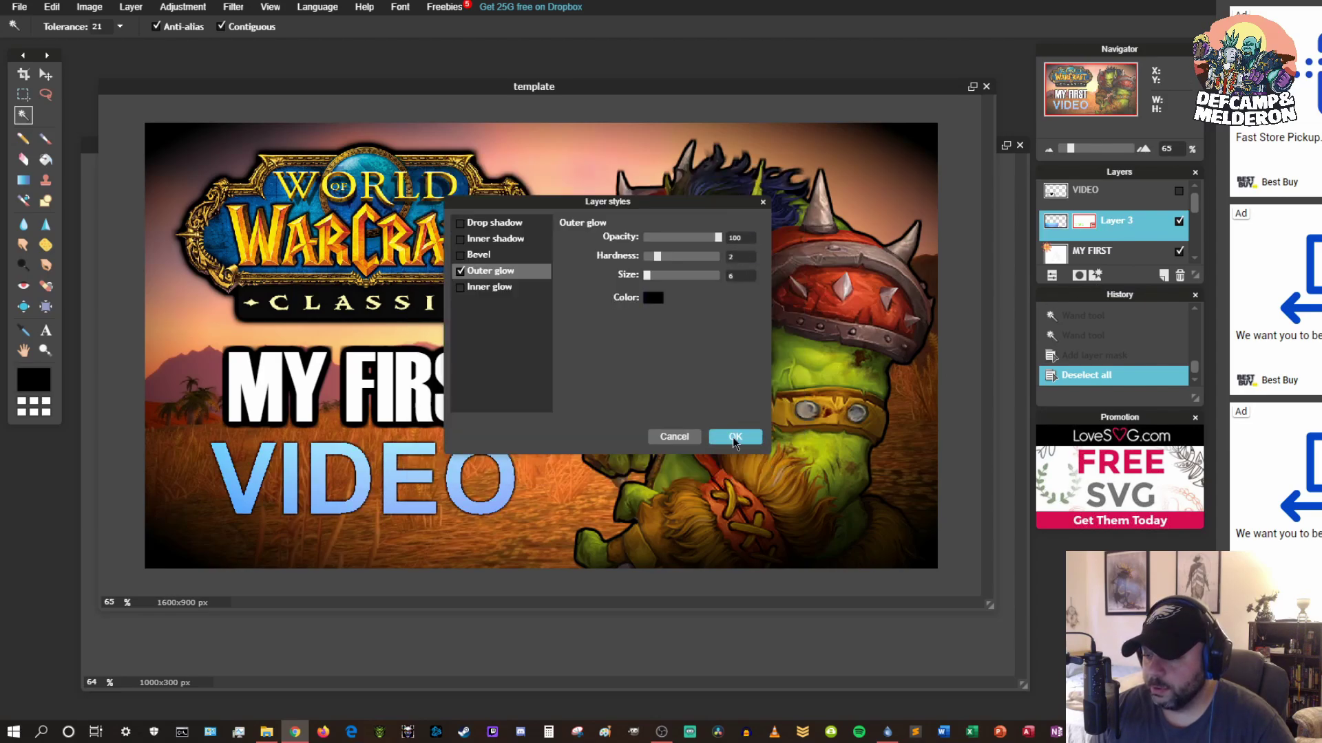
left_click_drag(656, 256, 797, 282)
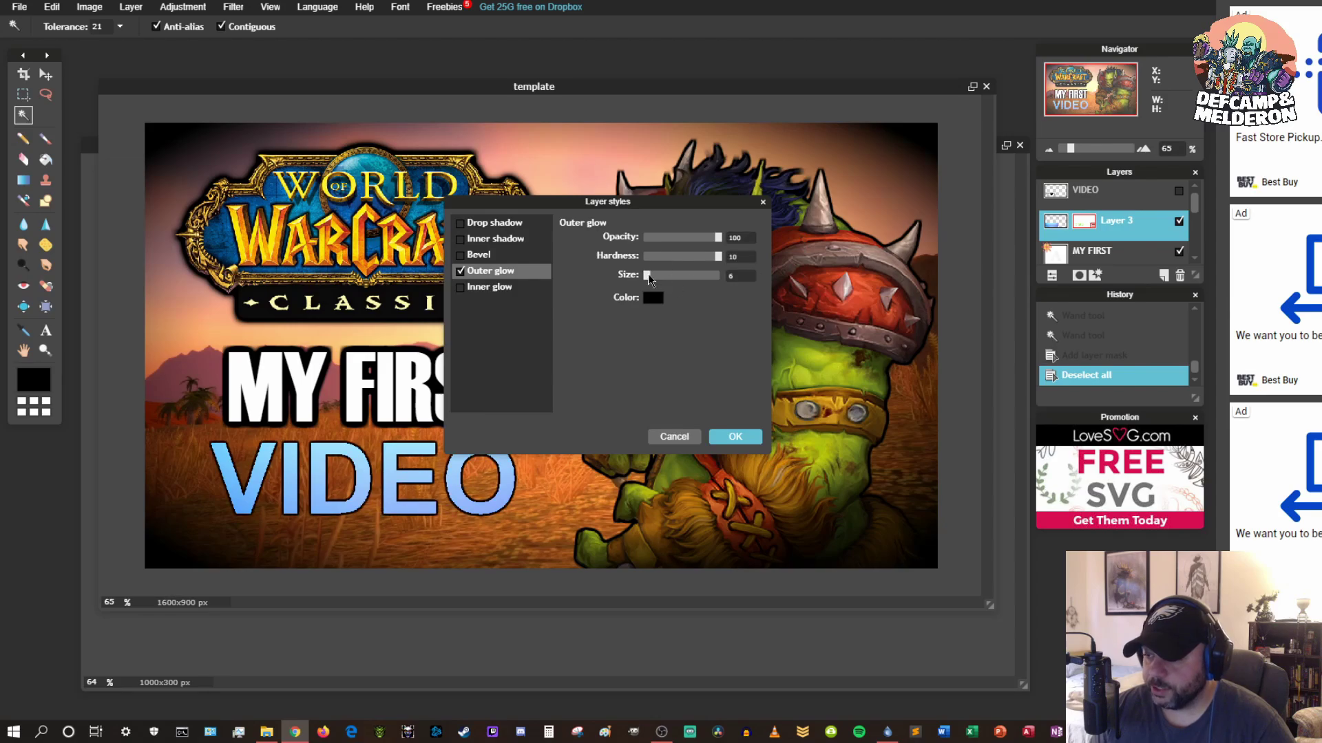
left_click_drag(648, 278, 661, 276)
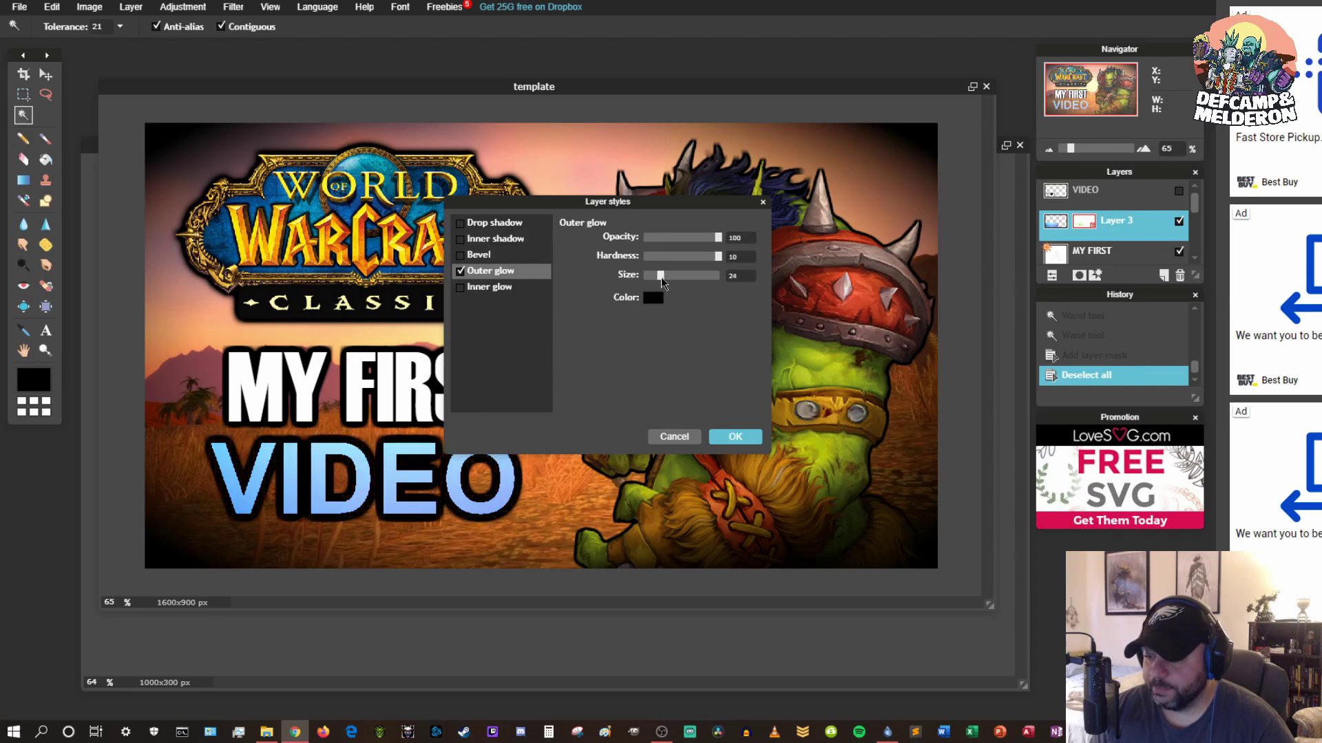
left_click(721, 434)
Nudge the blue VIDEO lettering slightly straight down to leave more space beneath MY FIRST
left_click(48, 73)
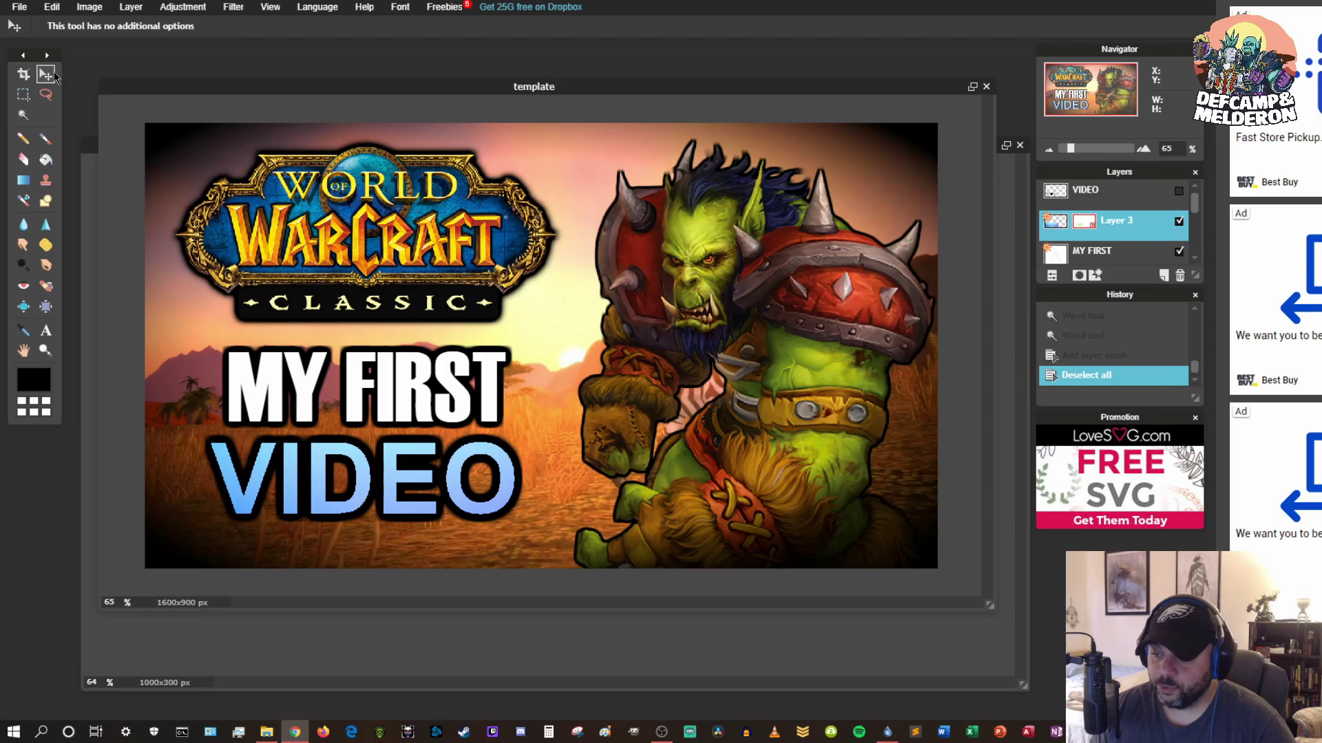
key("Down")
key("Down")
key("Down")
key("Down")
key("Down")
key("Down")
key("Down")
key("Down")
key("Down")
key("Down")
key("Down")
key("Down")
key("Down")
key("Down")
key("Down")
key("Down")
key("Down")
key("Down")
key("Down")
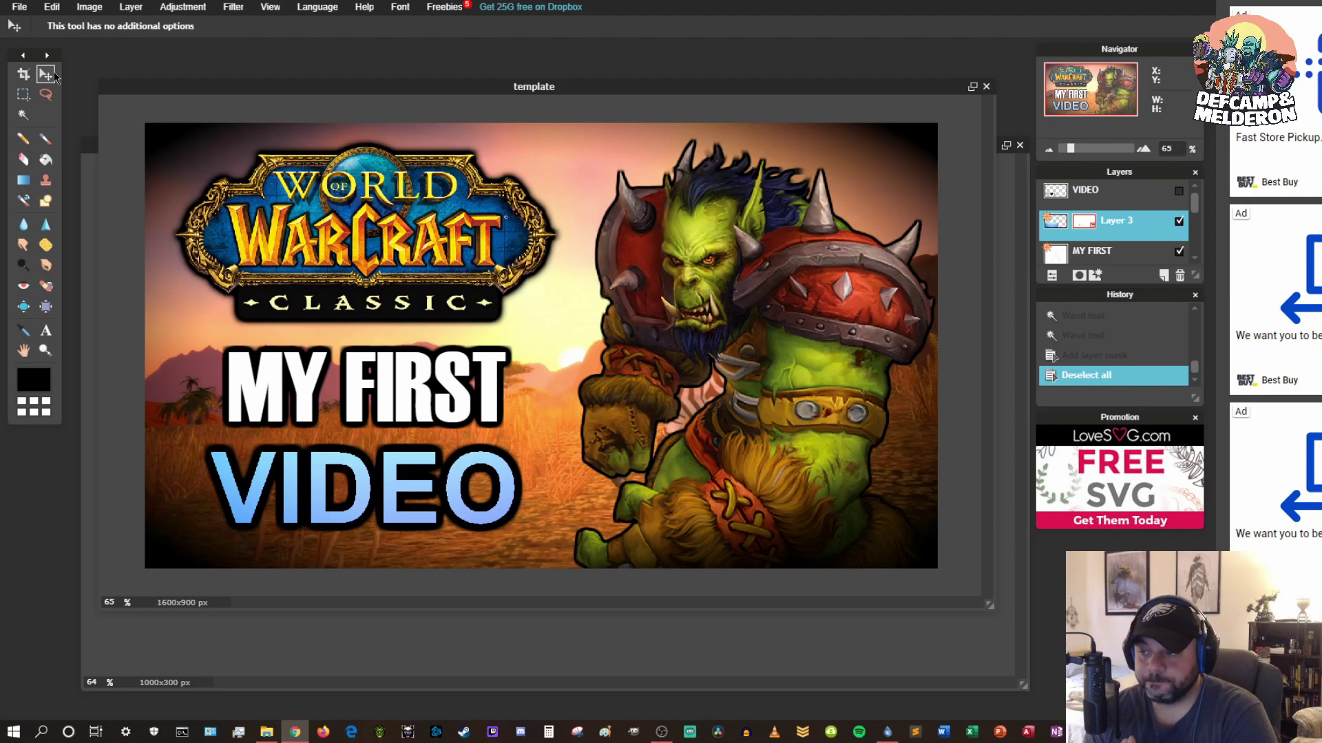
Save the image to the Desktop as thumbnail.jpg in JPEG format with quality 100
left_click(19, 7)
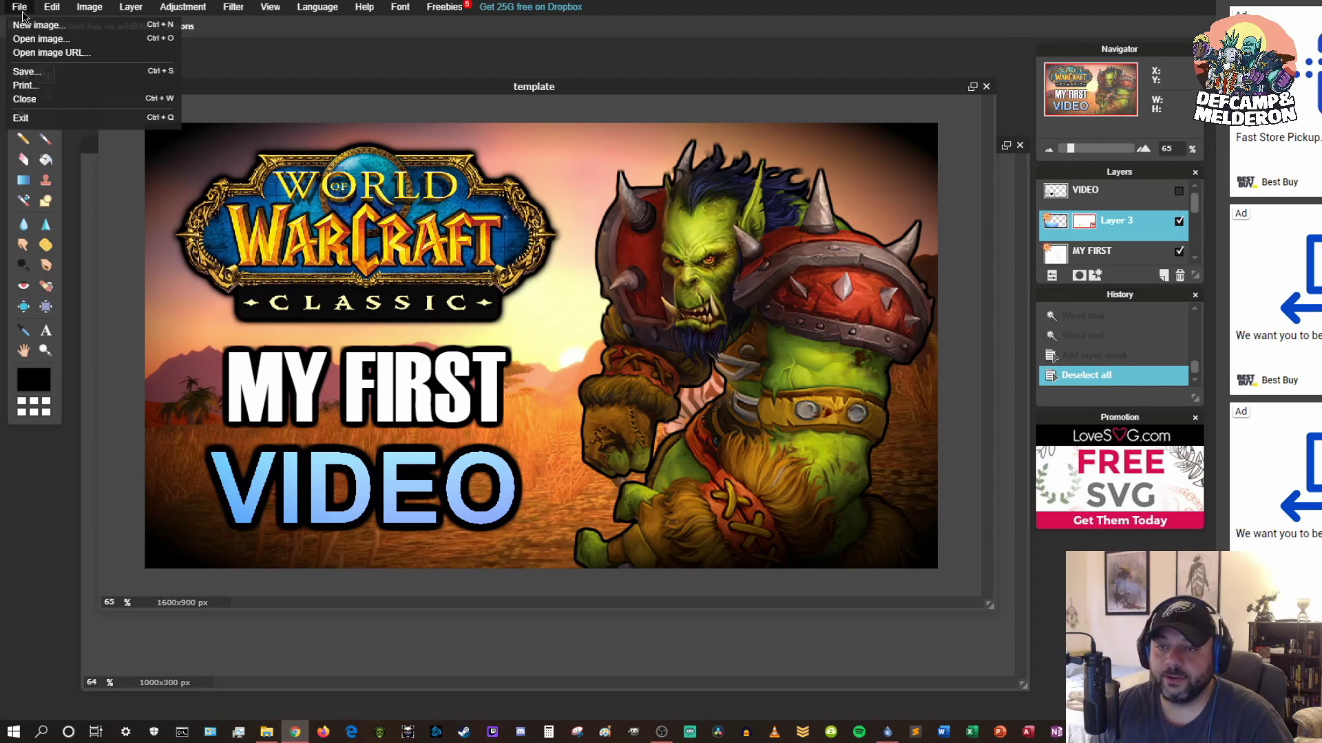
left_click(58, 71)
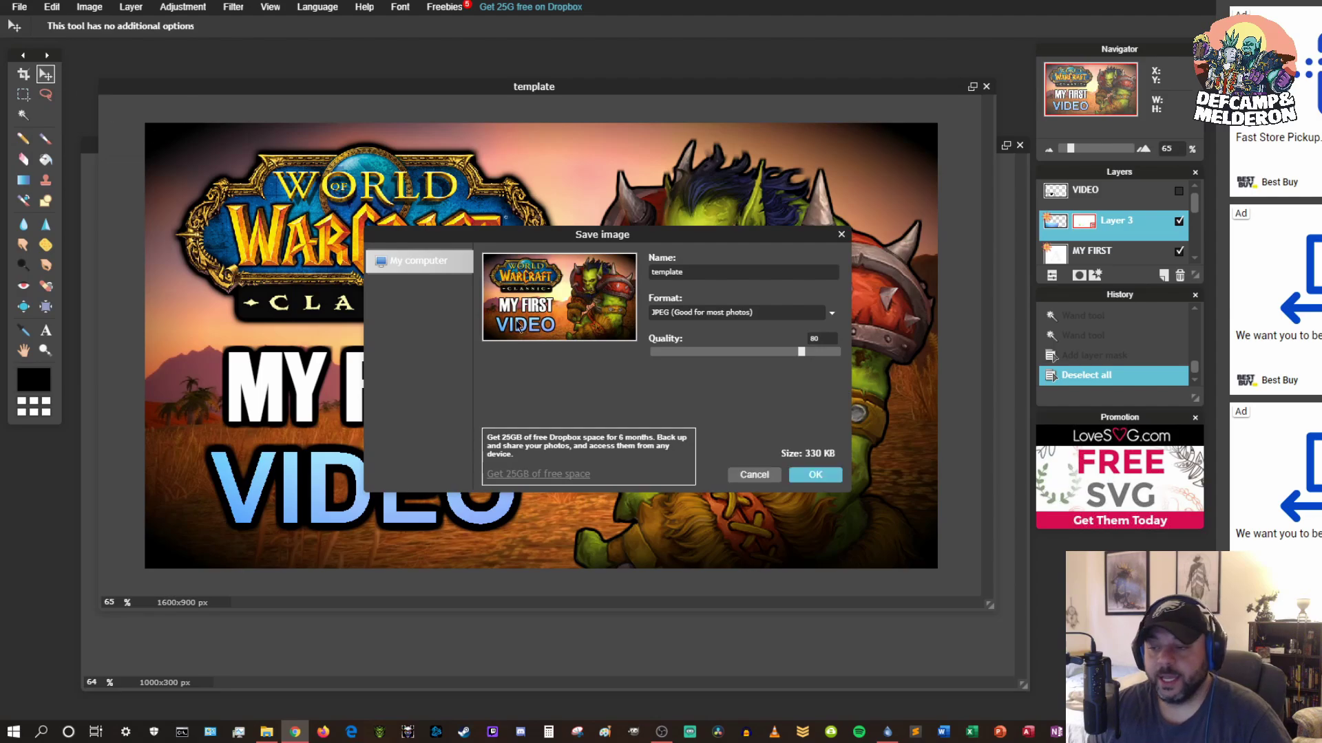
double_click(688, 274)
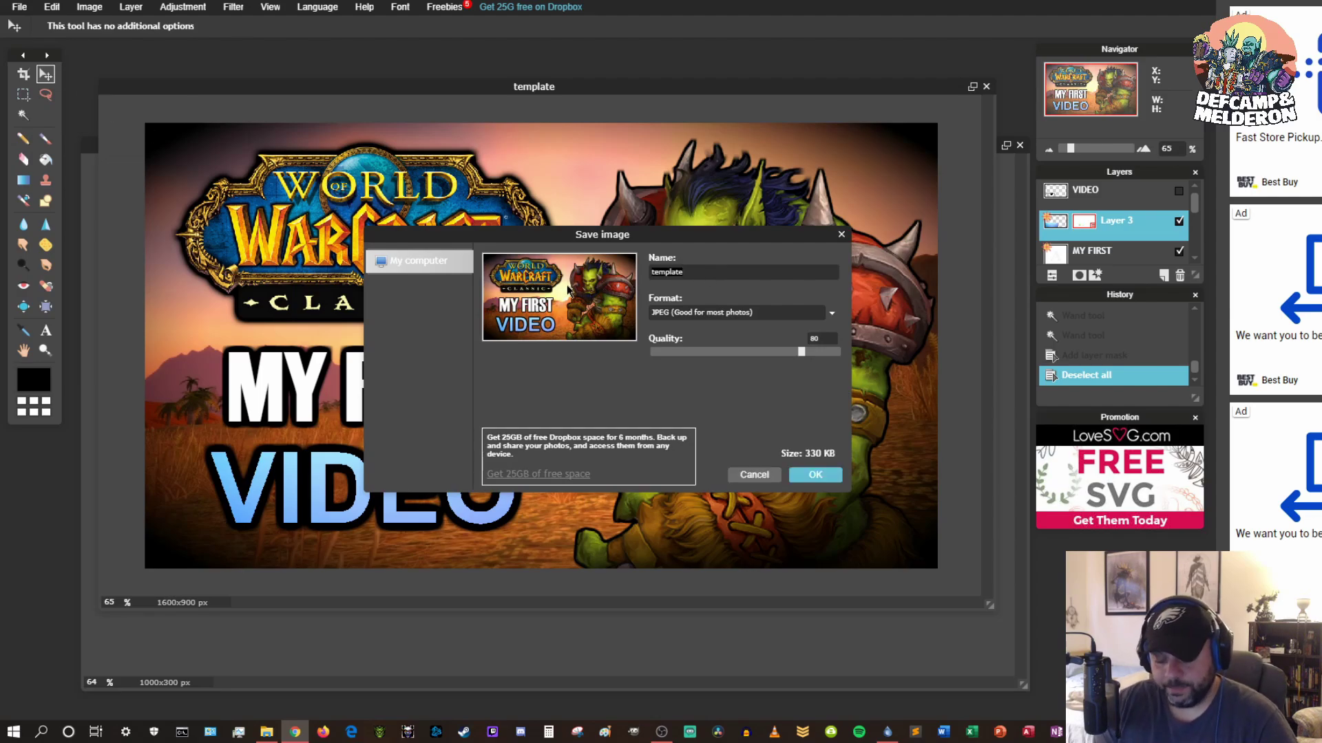
type("thumbnai")
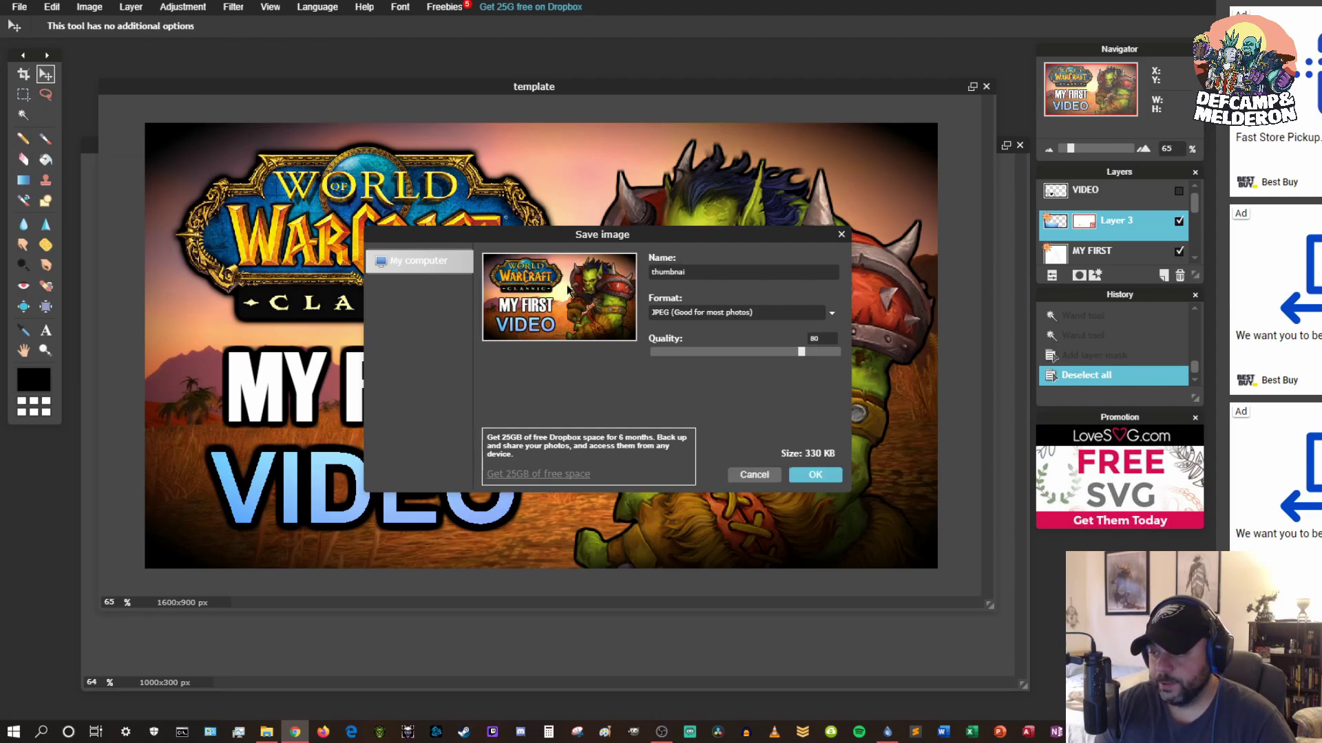
type("l")
left_click_drag(801, 352, 842, 351)
key("Return")
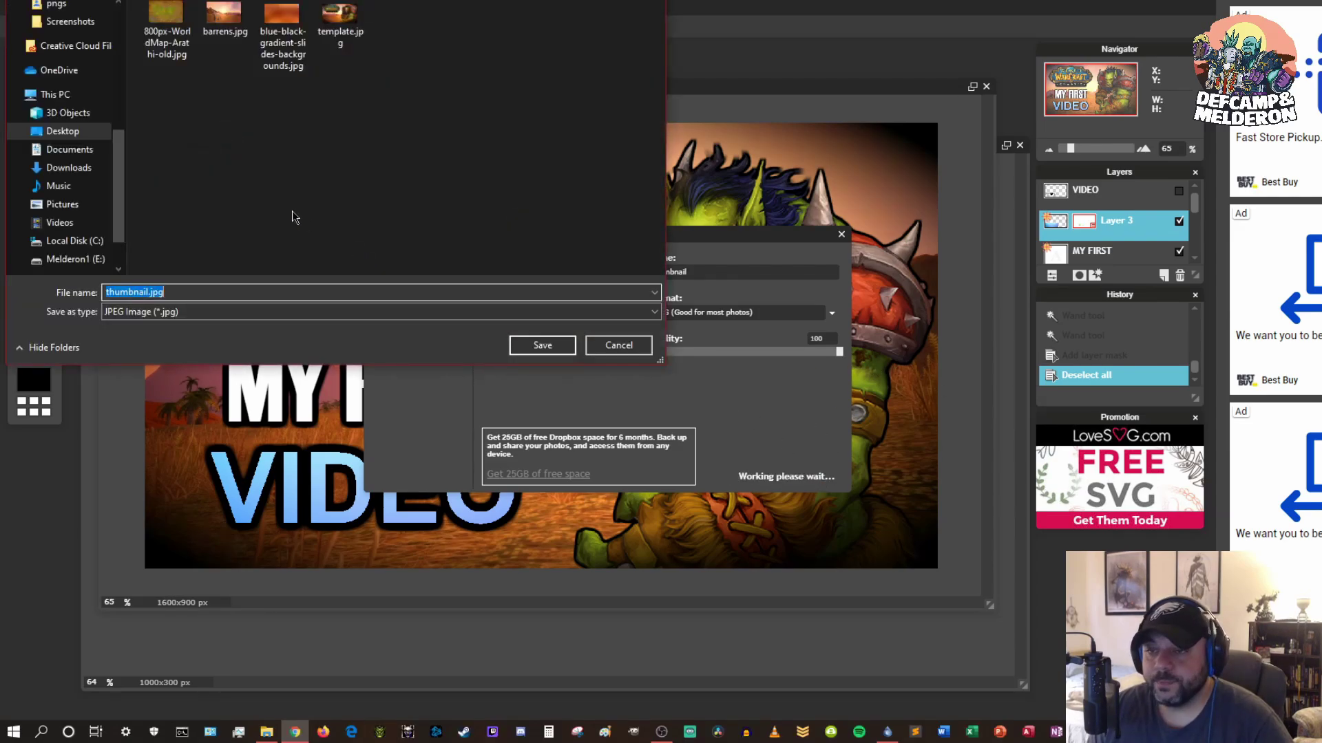
left_click(526, 346)
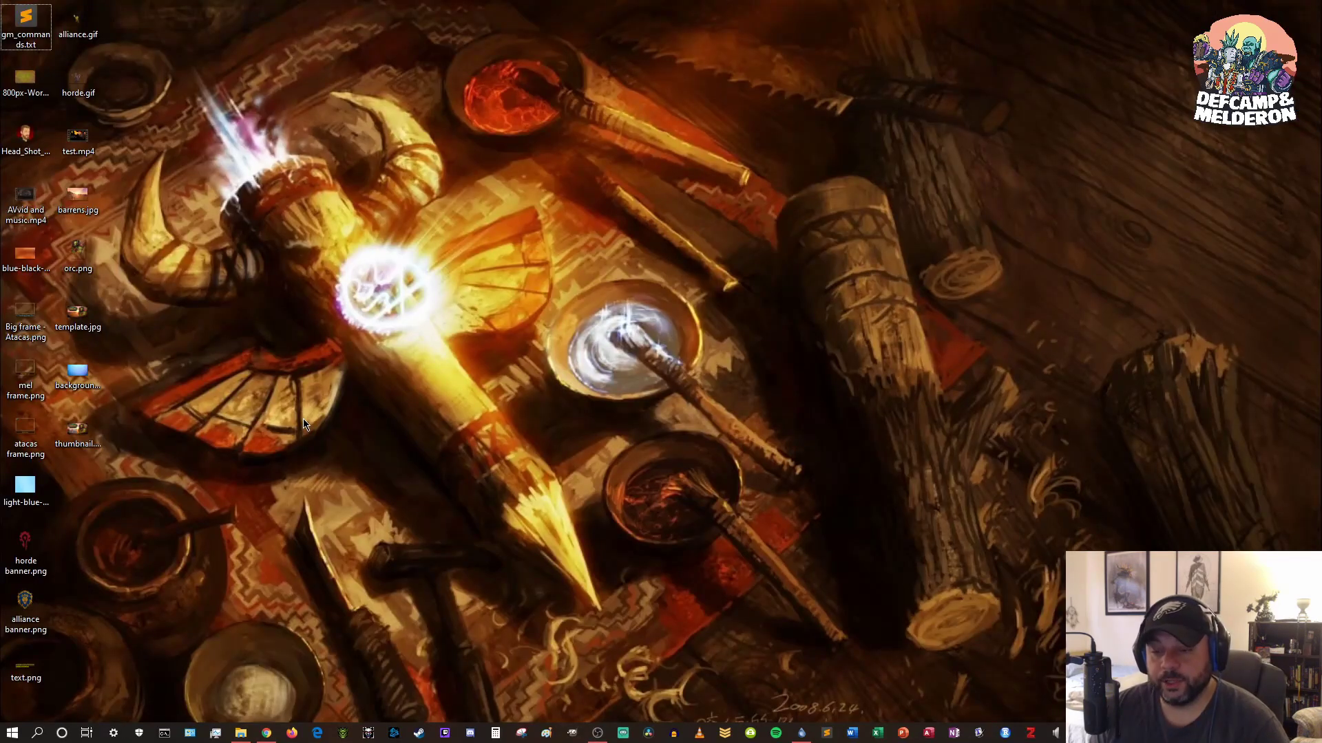
Play the desktop video test.mp4 in VLC media player and close the player after viewing it
double_click(95, 140)
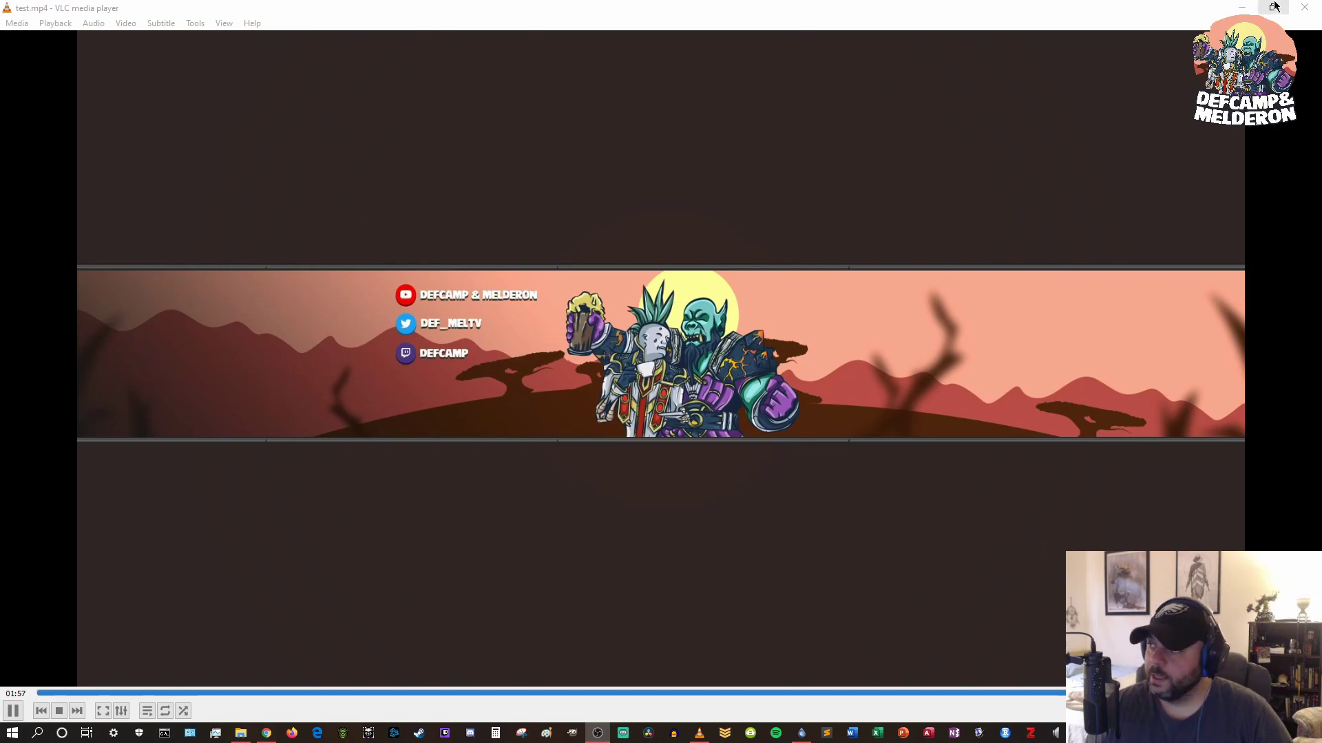
left_click(1303, 8)
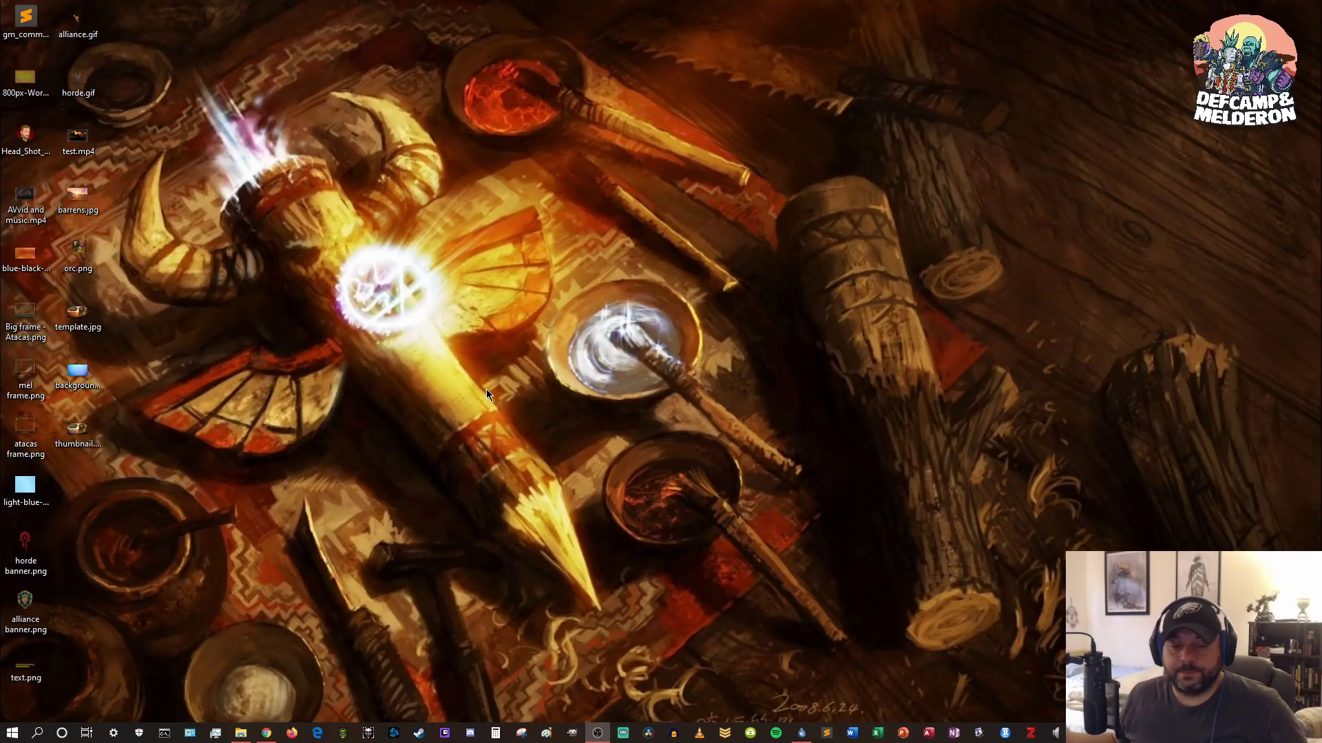